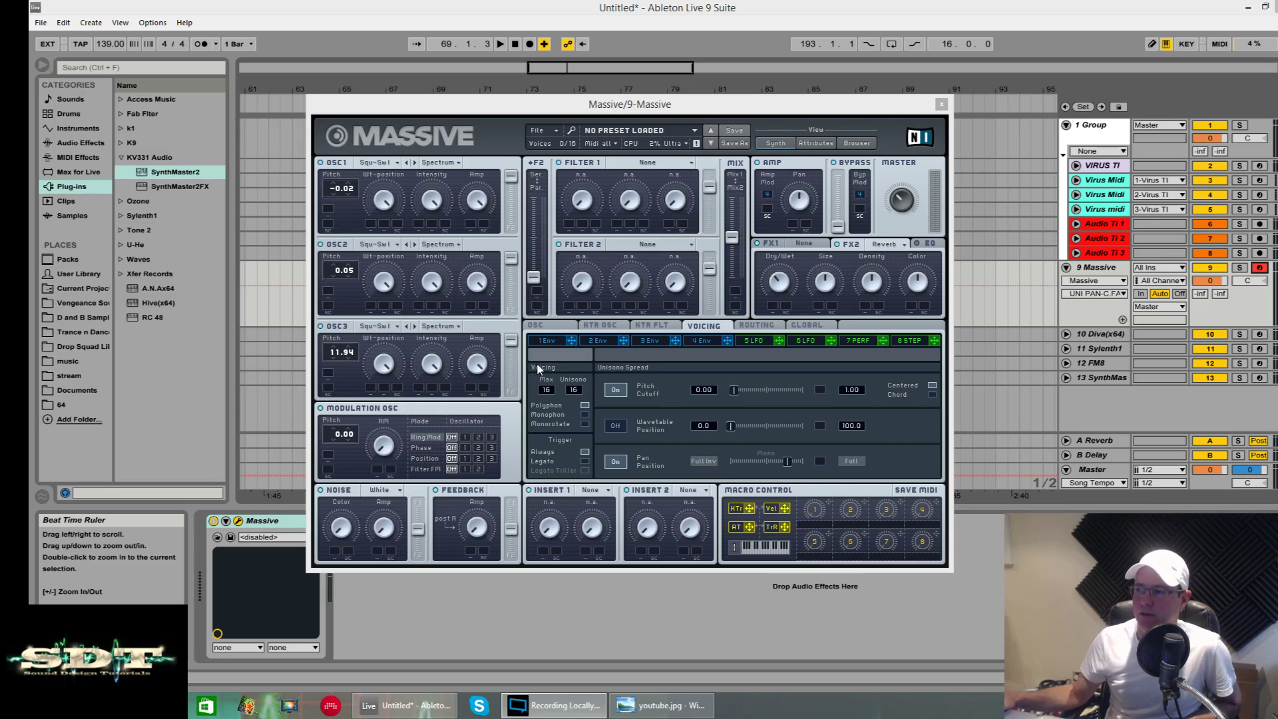
pyautogui.click(813, 244)
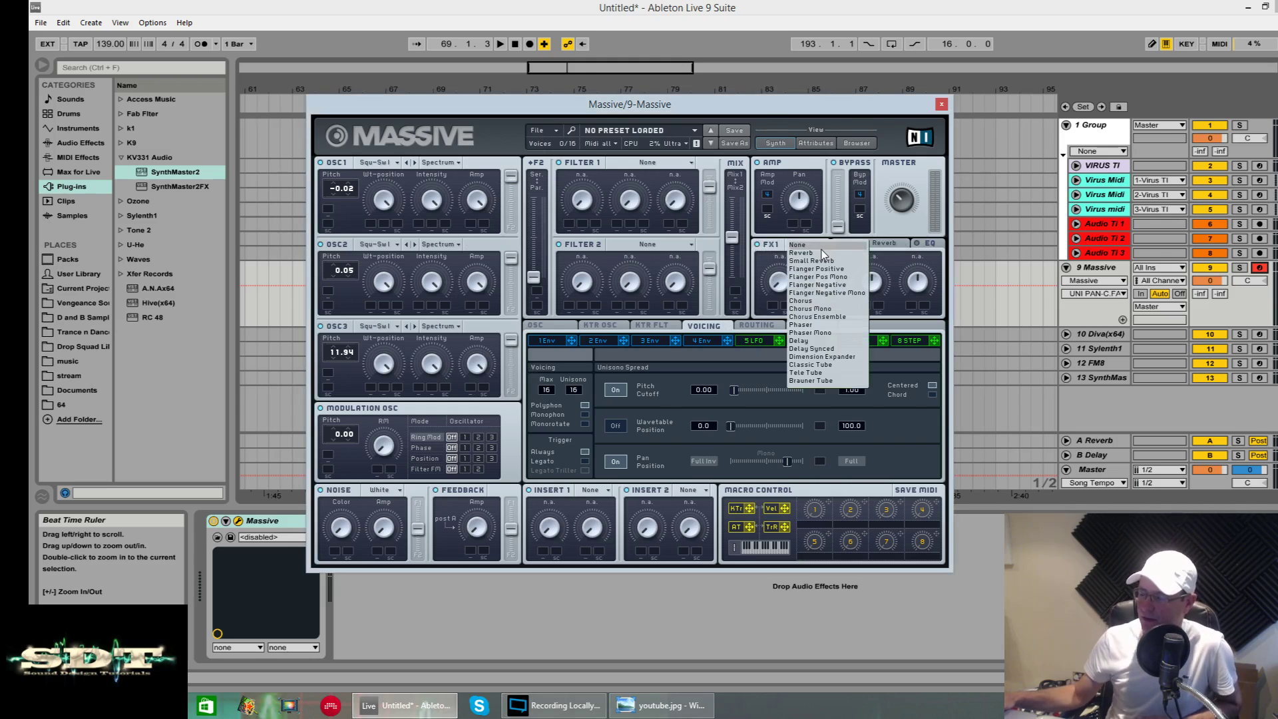
pyautogui.click(767, 263)
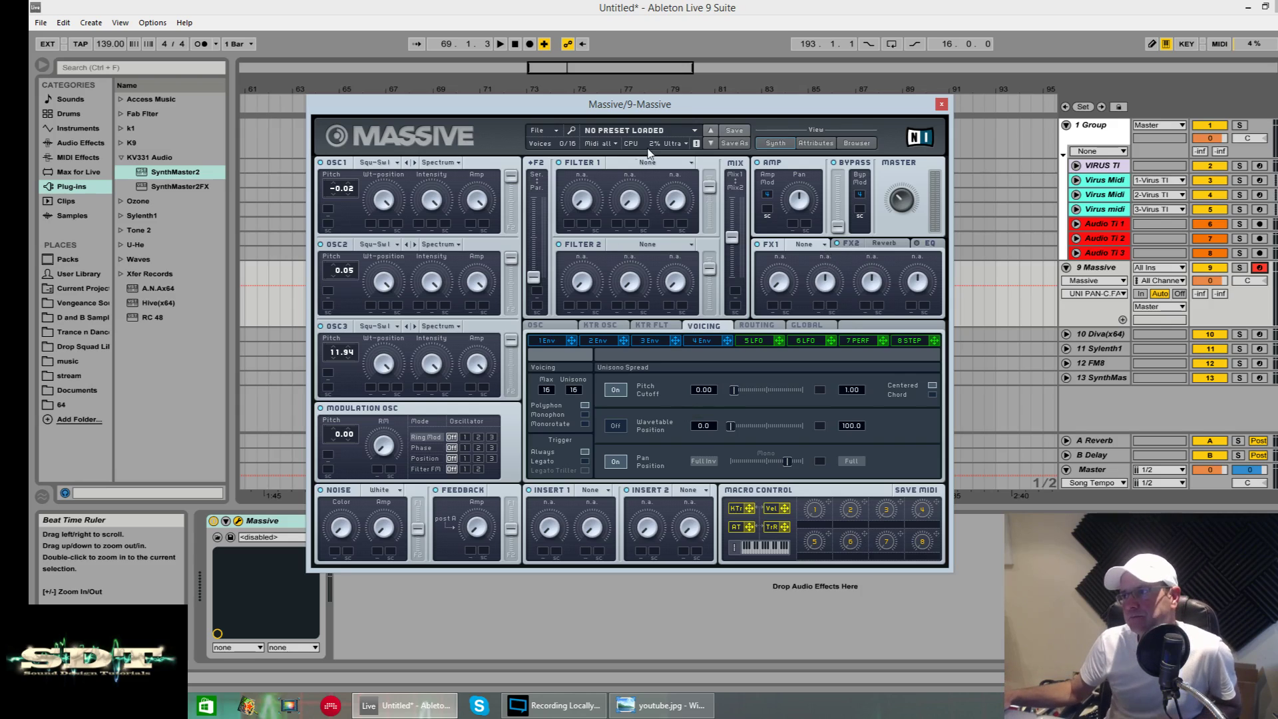
# - Look through Massive's four envelopes and their curves in turn, finishing on envelope 4
pyautogui.click(553, 340)
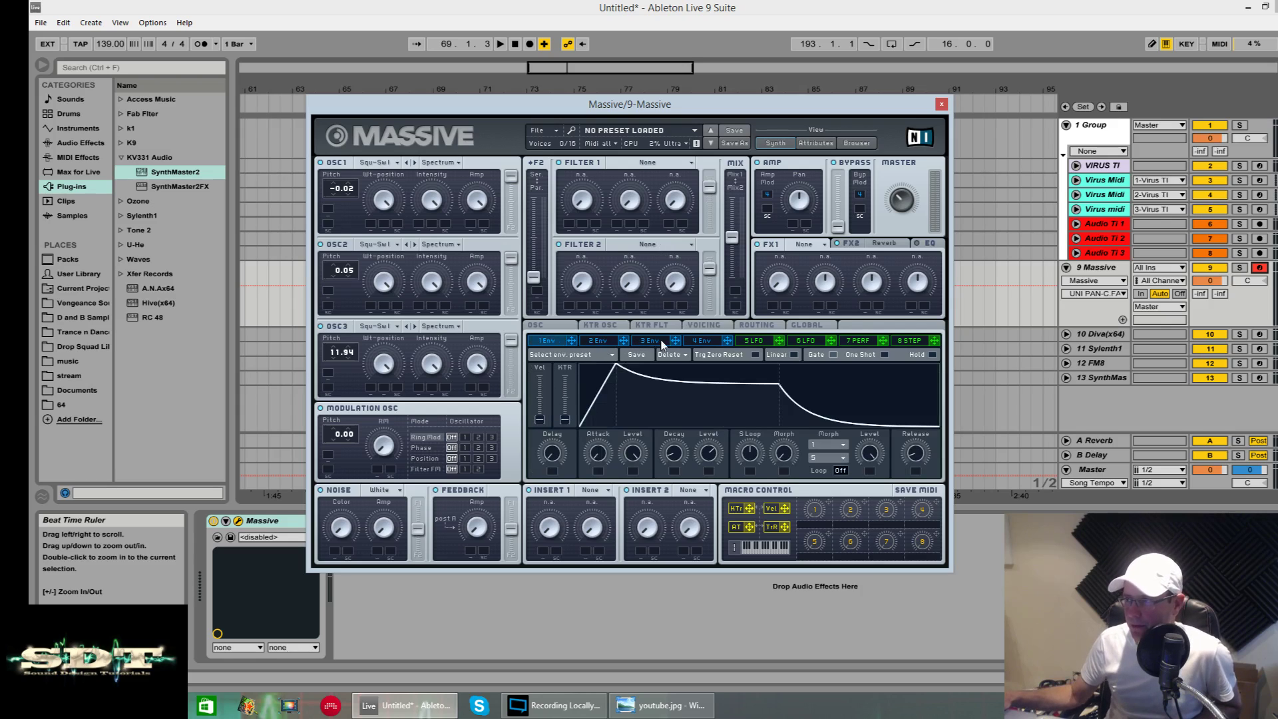
pyautogui.click(599, 340)
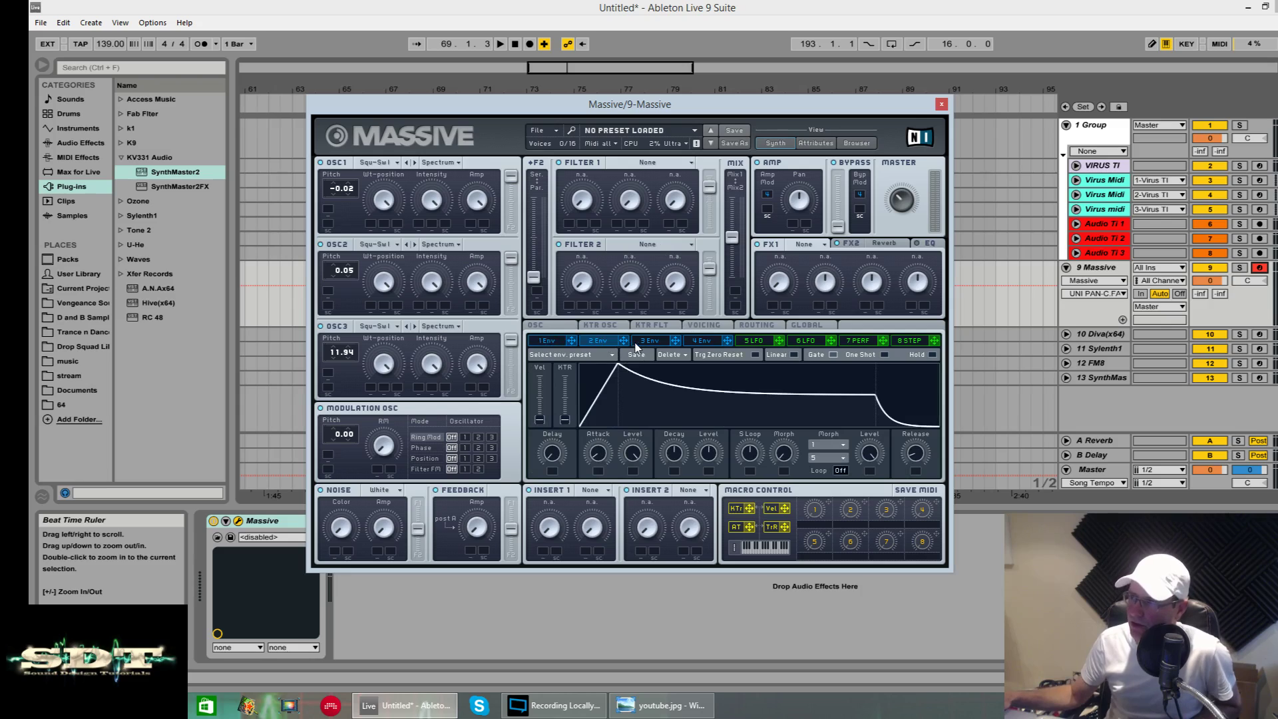
pyautogui.click(649, 340)
pyautogui.click(705, 340)
pyautogui.click(655, 341)
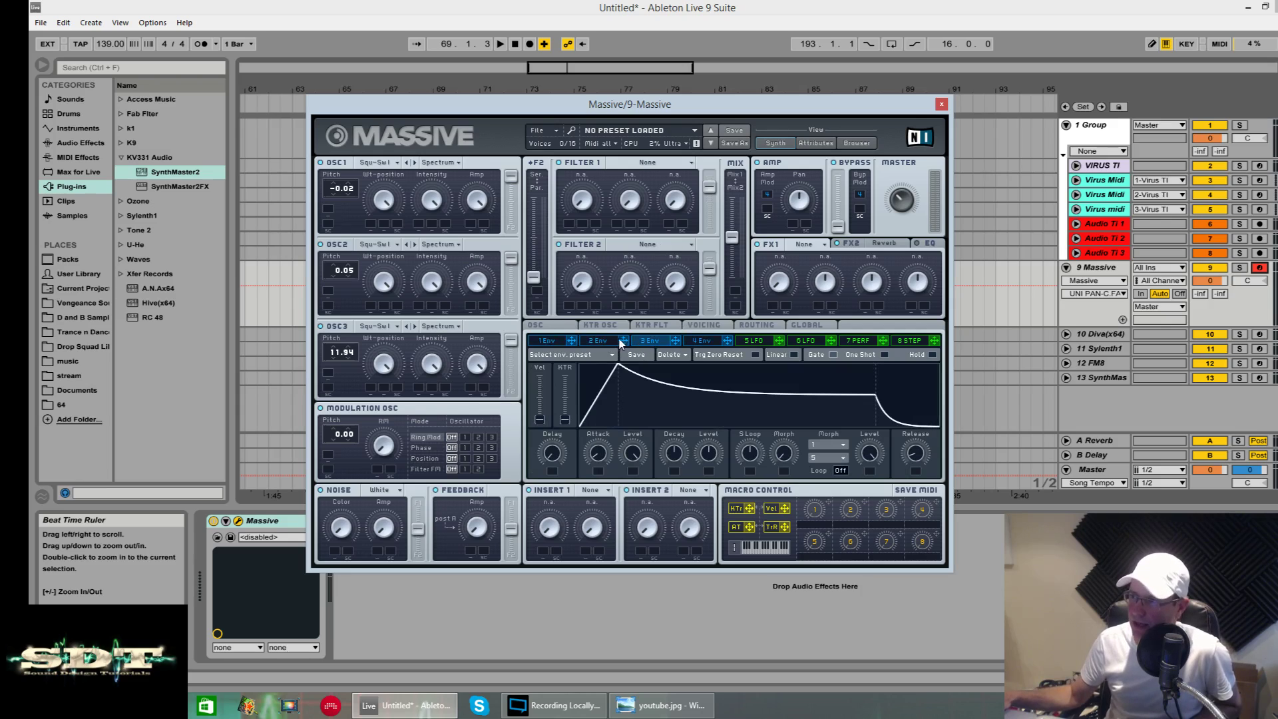
pyautogui.click(599, 340)
pyautogui.click(551, 341)
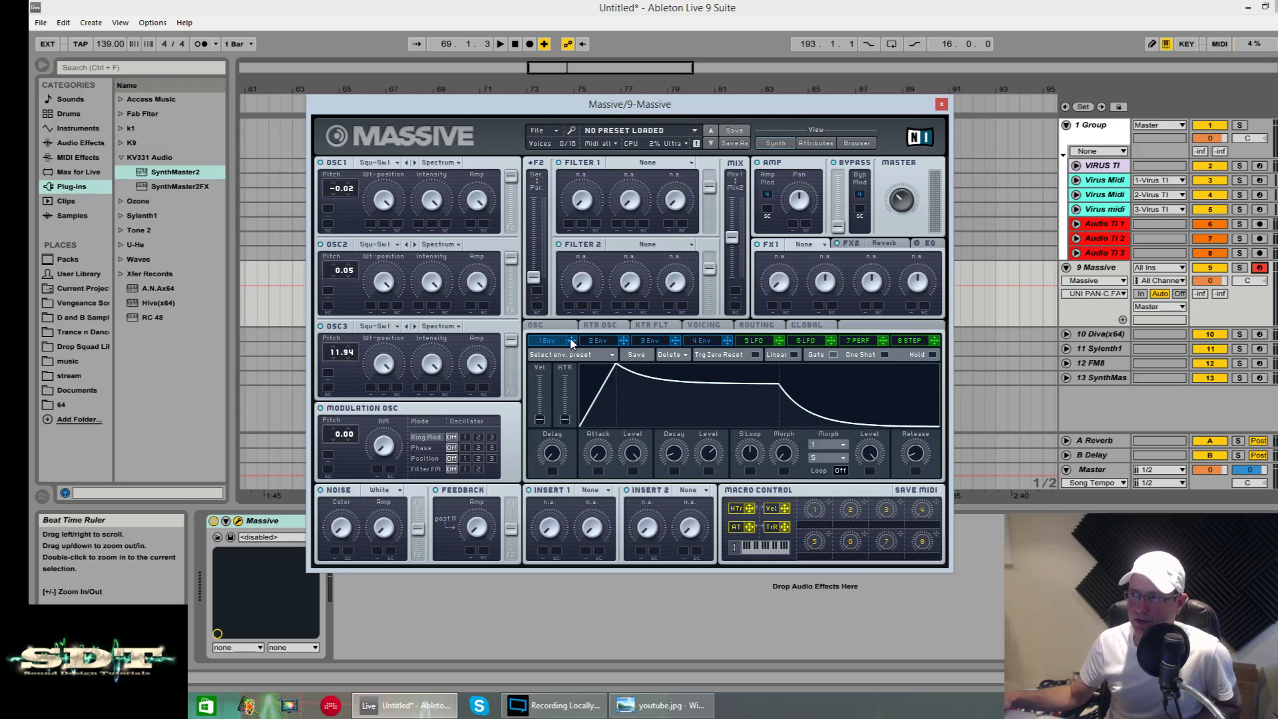
pyautogui.moveTo(571, 344); pyautogui.dragTo(370, 224)
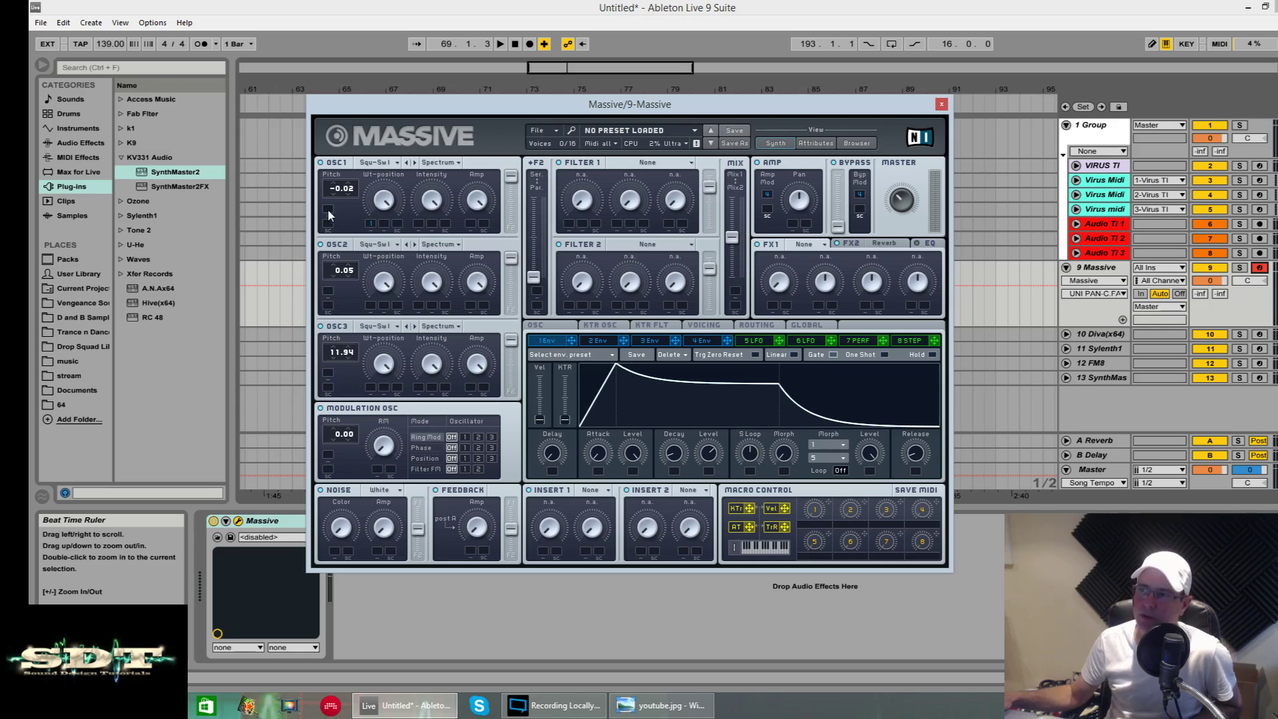
pyautogui.moveTo(369, 225); pyautogui.dragTo(367, 332)
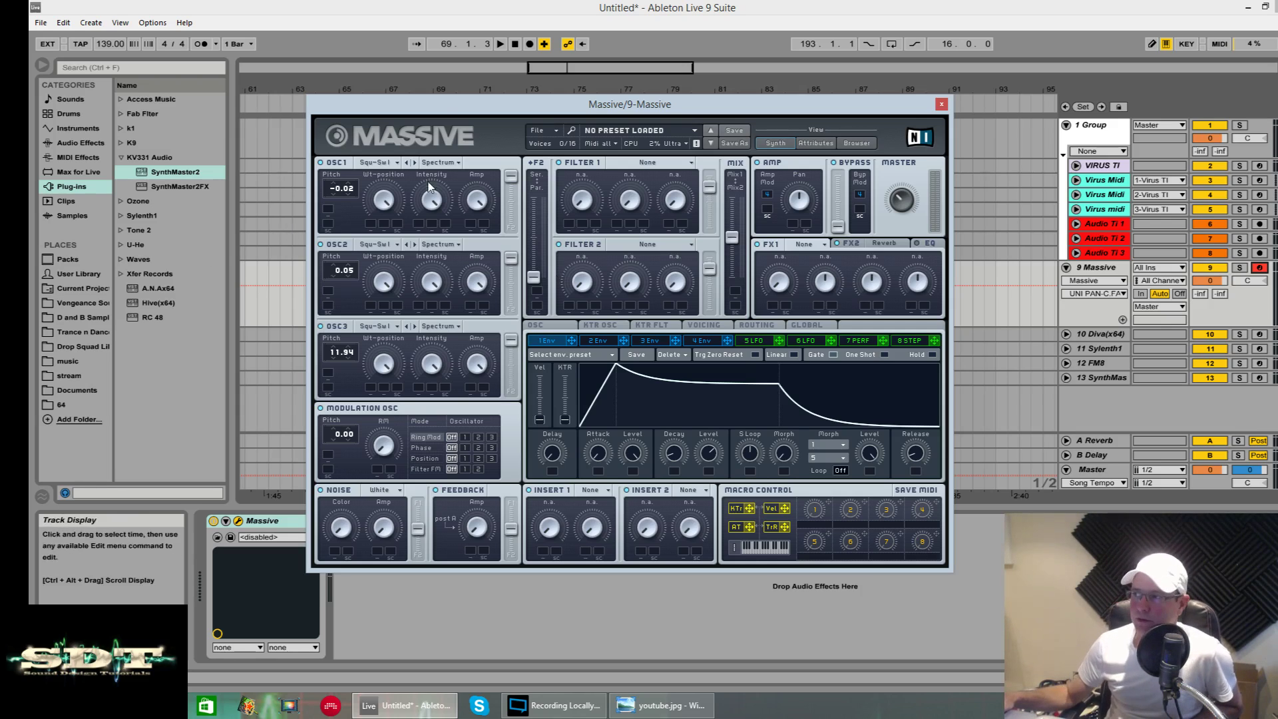
pyautogui.click(714, 341)
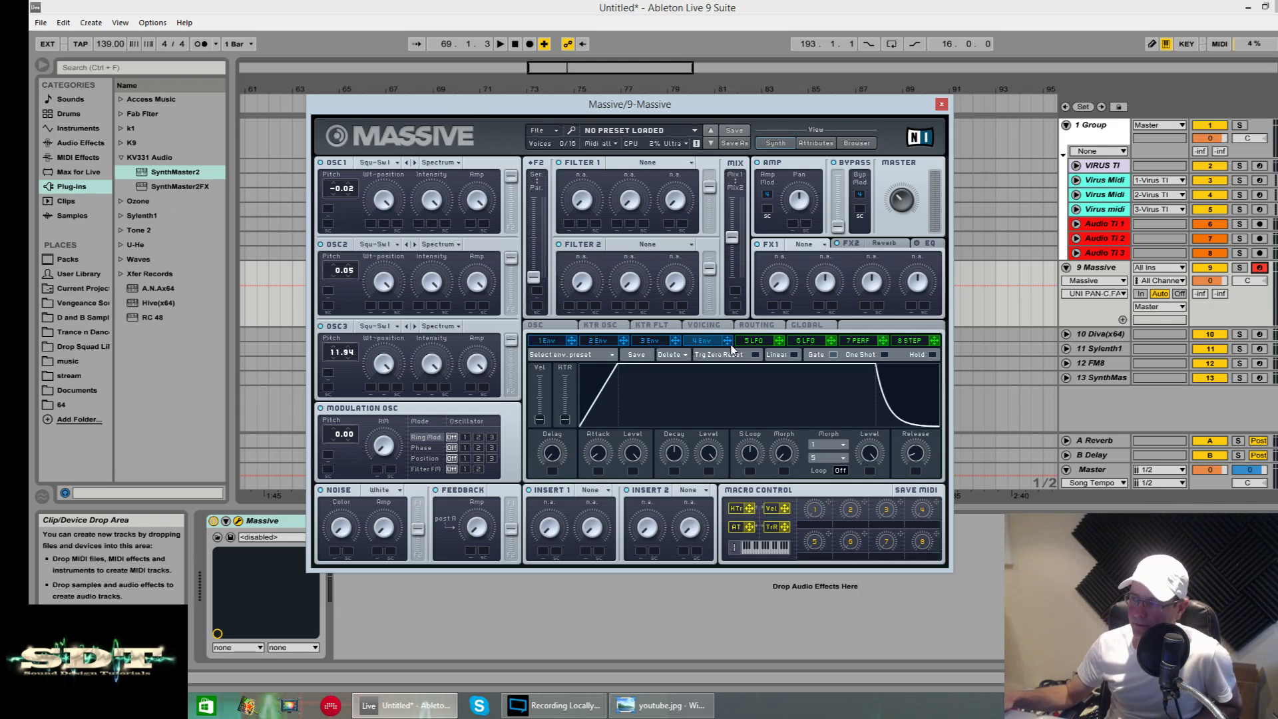
# - Open the Sylenth1 instrument on track 11 and arrange its window beside Massive's to compare their envelope controls
pyautogui.click(1098, 349)
pyautogui.click(238, 521)
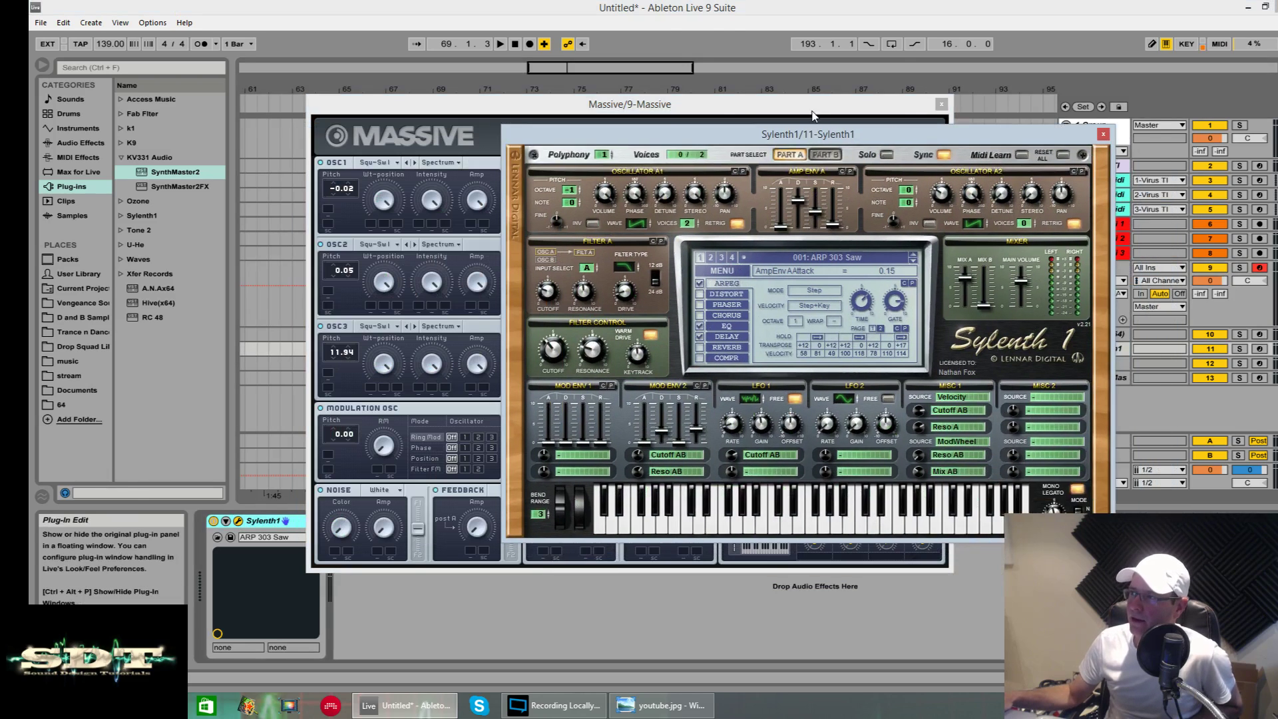
pyautogui.moveTo(812, 115); pyautogui.dragTo(535, 62)
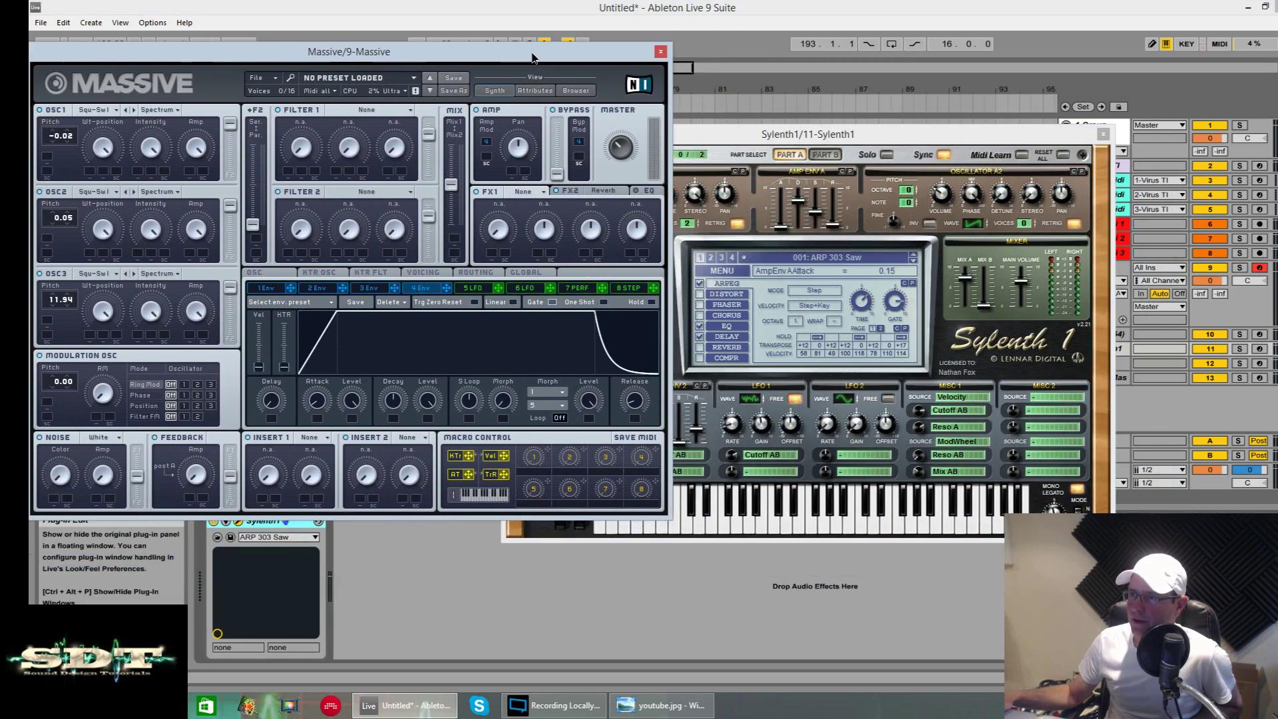
pyautogui.moveTo(769, 135); pyautogui.dragTo(939, 51)
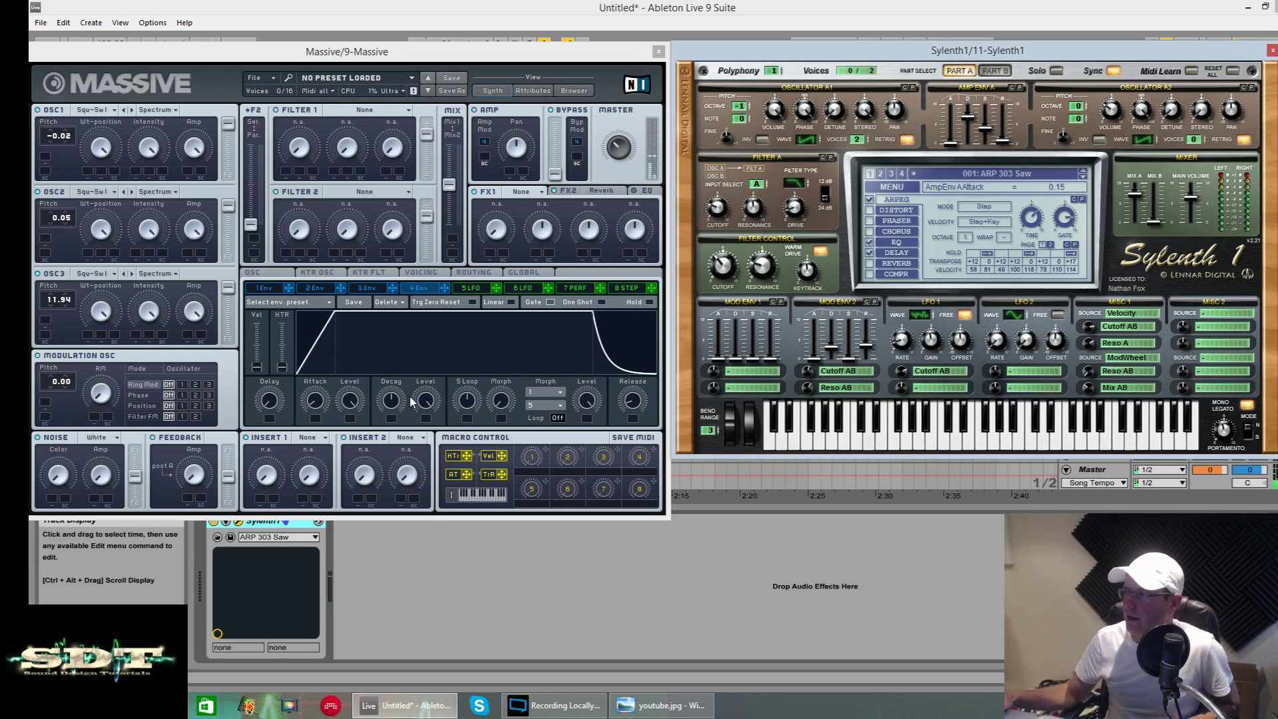
pyautogui.moveTo(1086, 55)
pyautogui.mouseDown()
pyautogui.moveTo(1059, 63)
pyautogui.moveTo(1095, 51)
pyautogui.mouseUp()
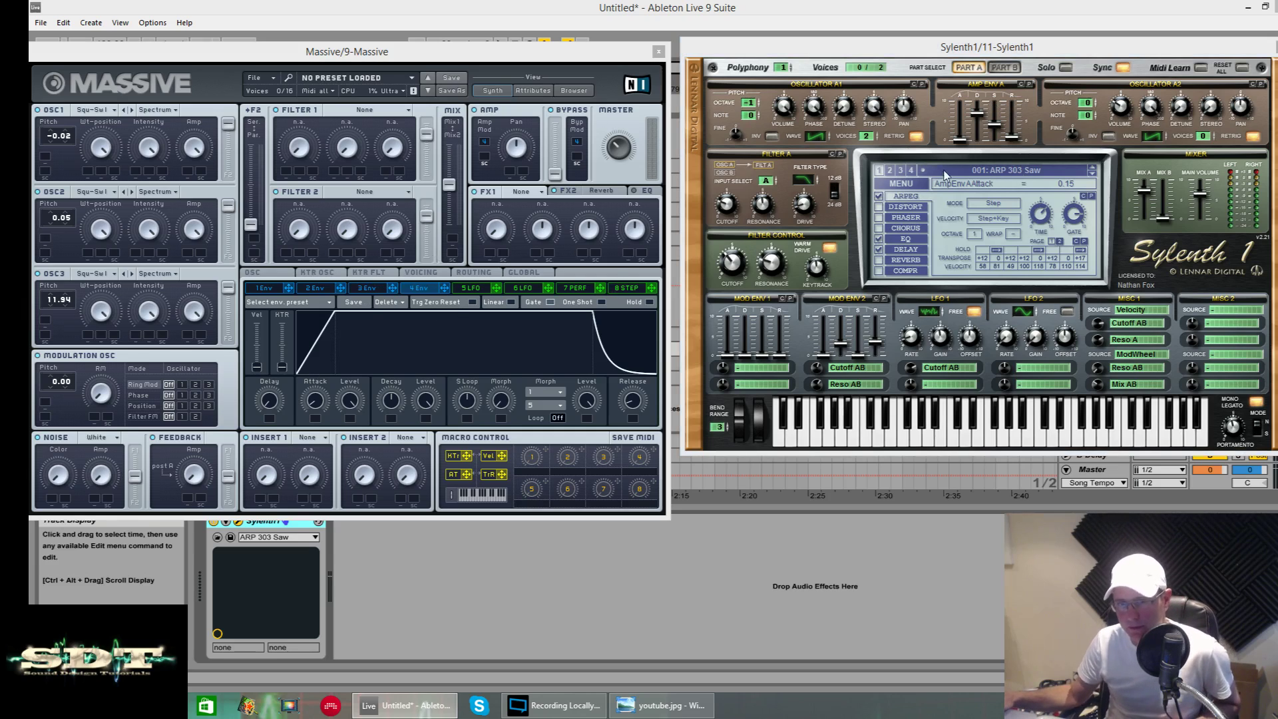
pyautogui.click(538, 263)
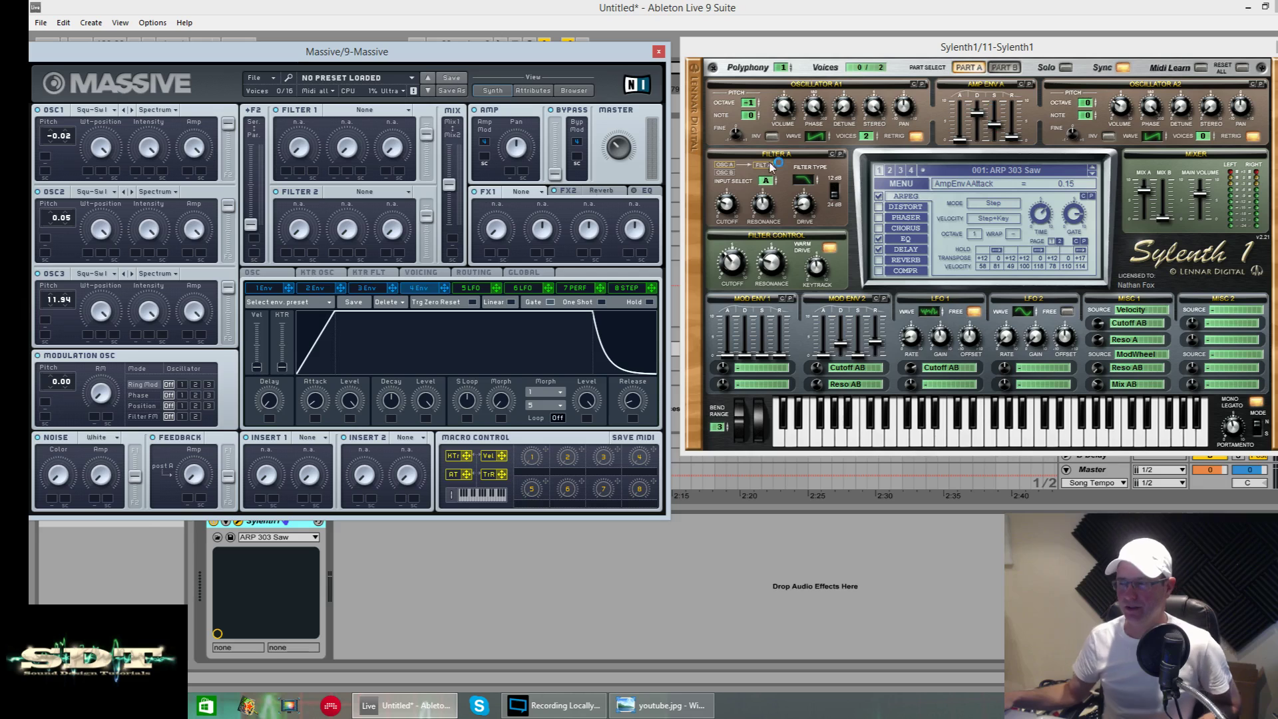
# - Close the Sylenth1 window and move Massive's window back to the middle of the arrangement
pyautogui.click(1275, 47)
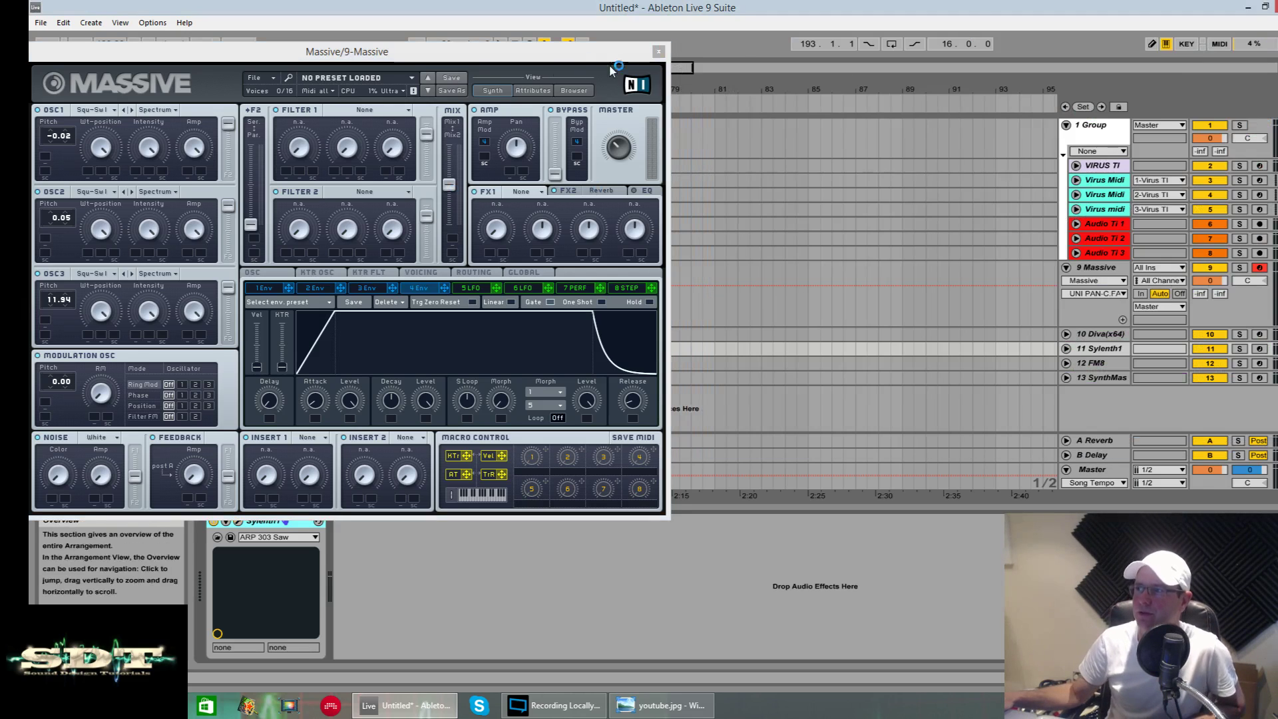
pyautogui.moveTo(400, 52); pyautogui.dragTo(680, 22)
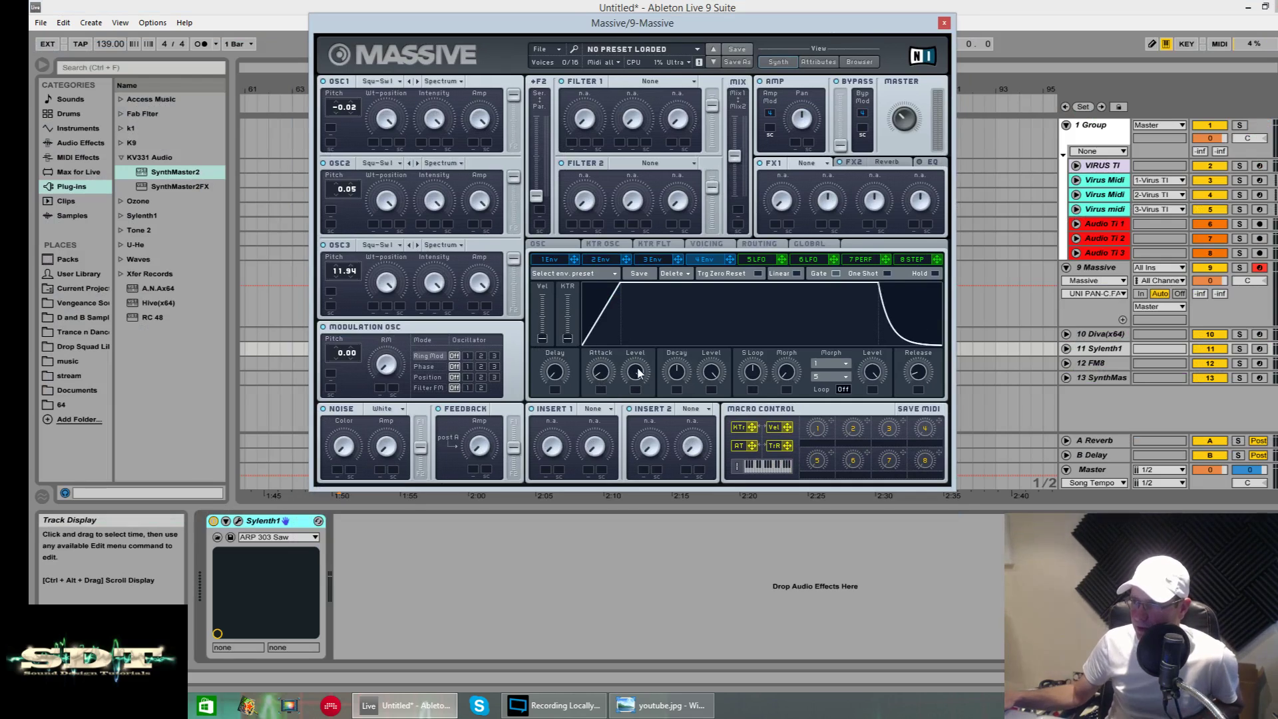
# - Shape envelope 4 with a short attack, a full decay level and a short release
pyautogui.moveTo(637, 370); pyautogui.dragTo(719, 366)
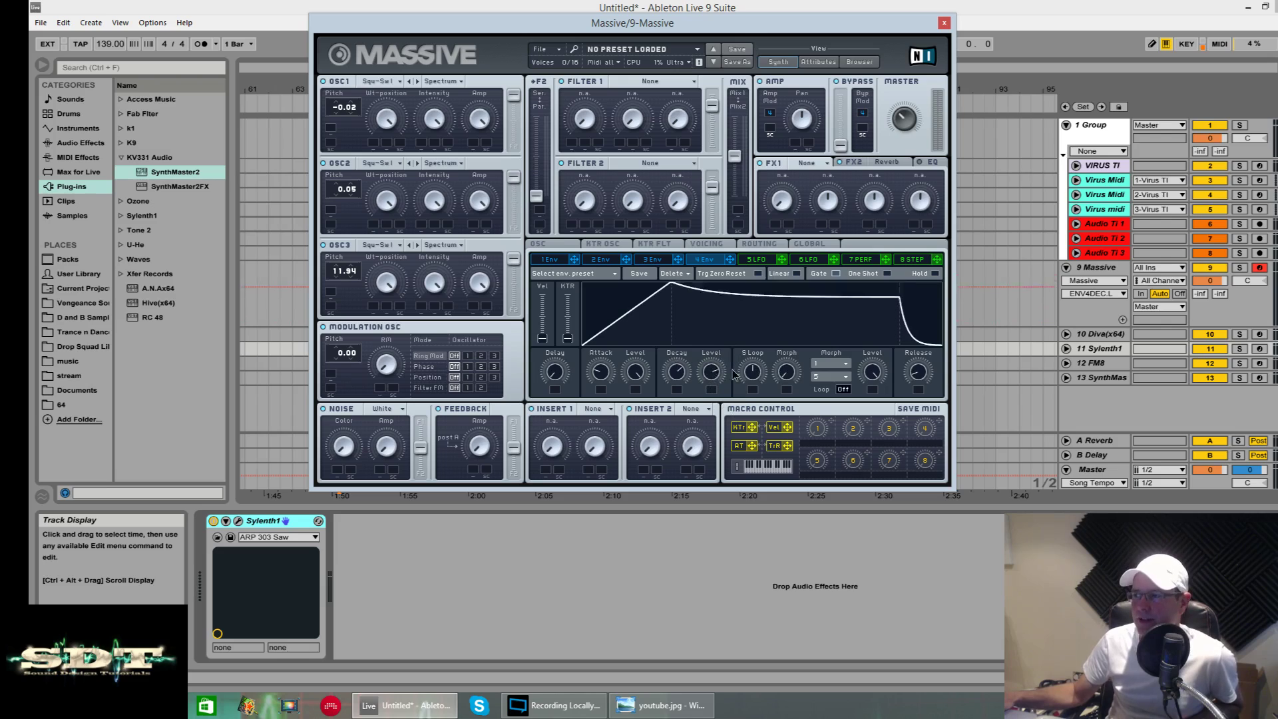
pyautogui.moveTo(916, 380); pyautogui.dragTo(913, 426)
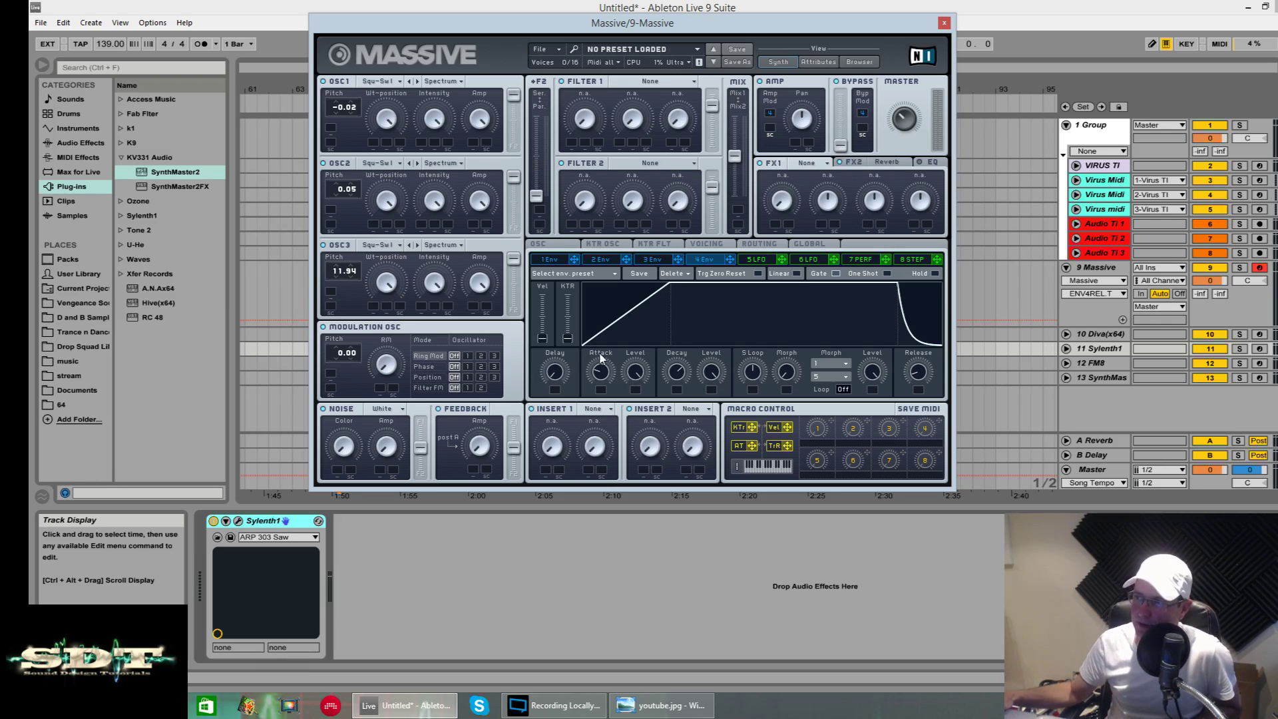
pyautogui.moveTo(608, 374); pyautogui.dragTo(624, 454)
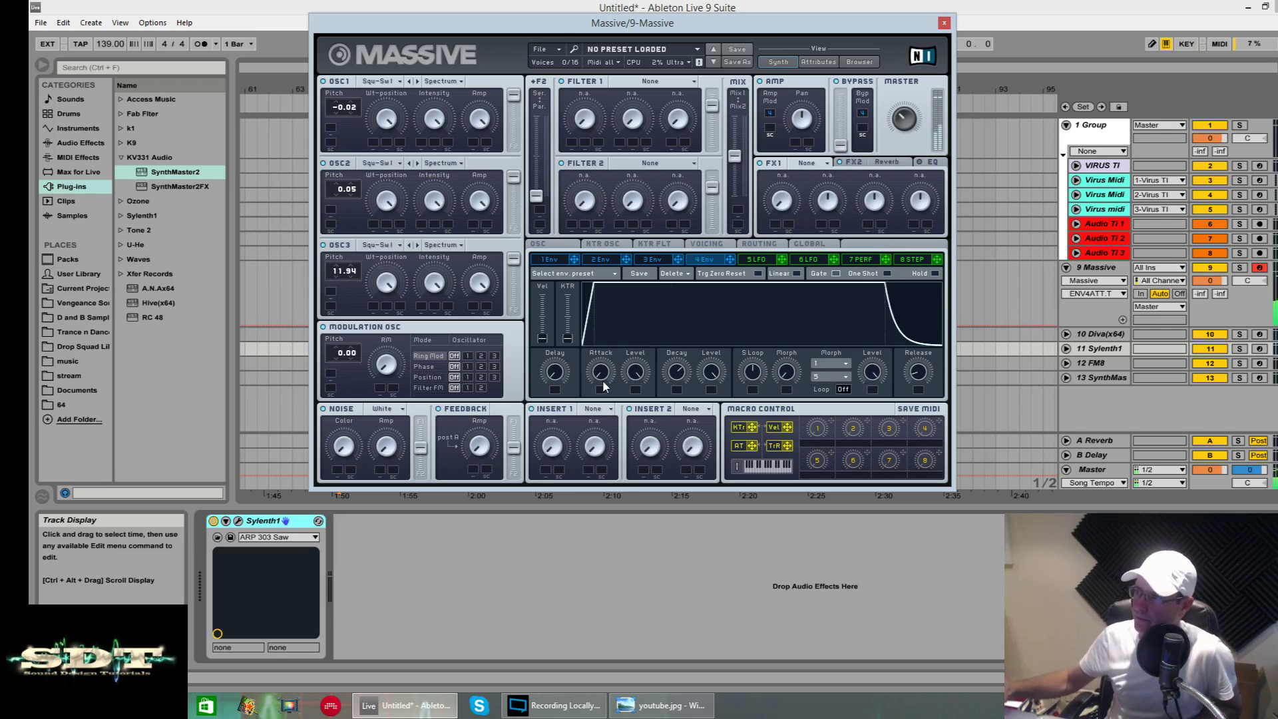
pyautogui.moveTo(921, 371); pyautogui.dragTo(926, 413)
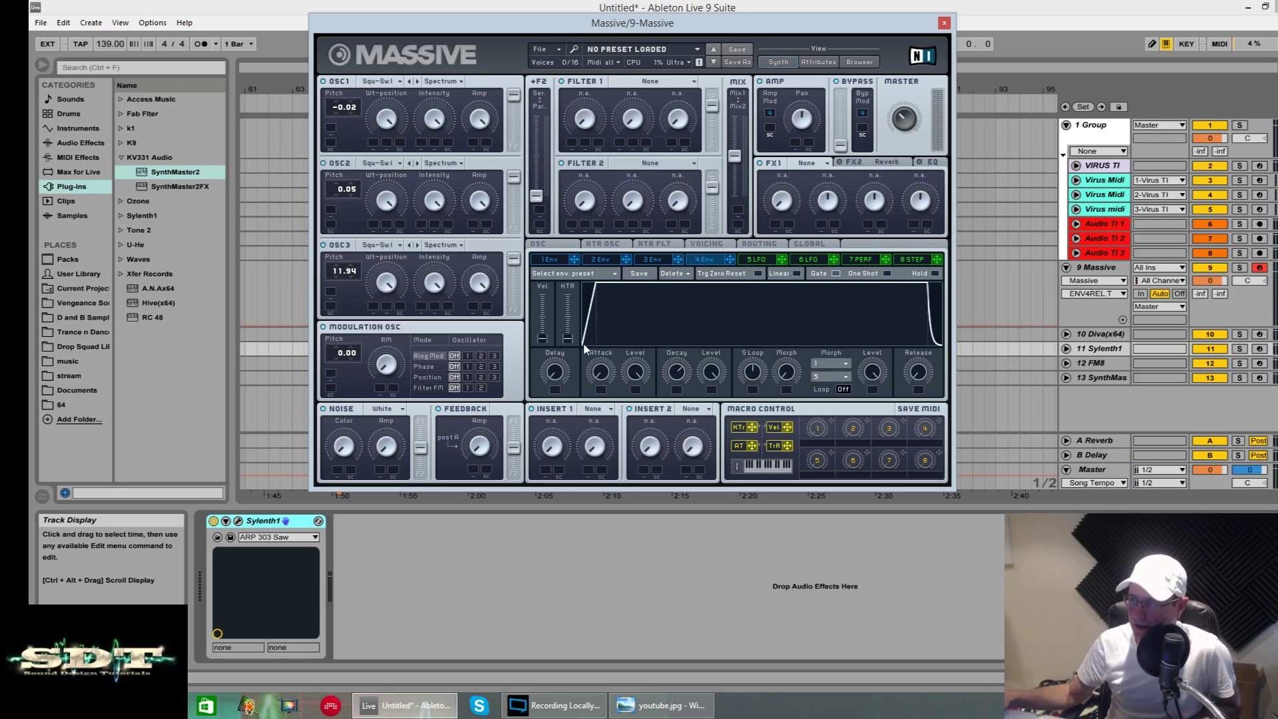
# - Lengthen envelope 4's attack considerably for a slow fade-in, keeping the decay level full
pyautogui.click(601, 372)
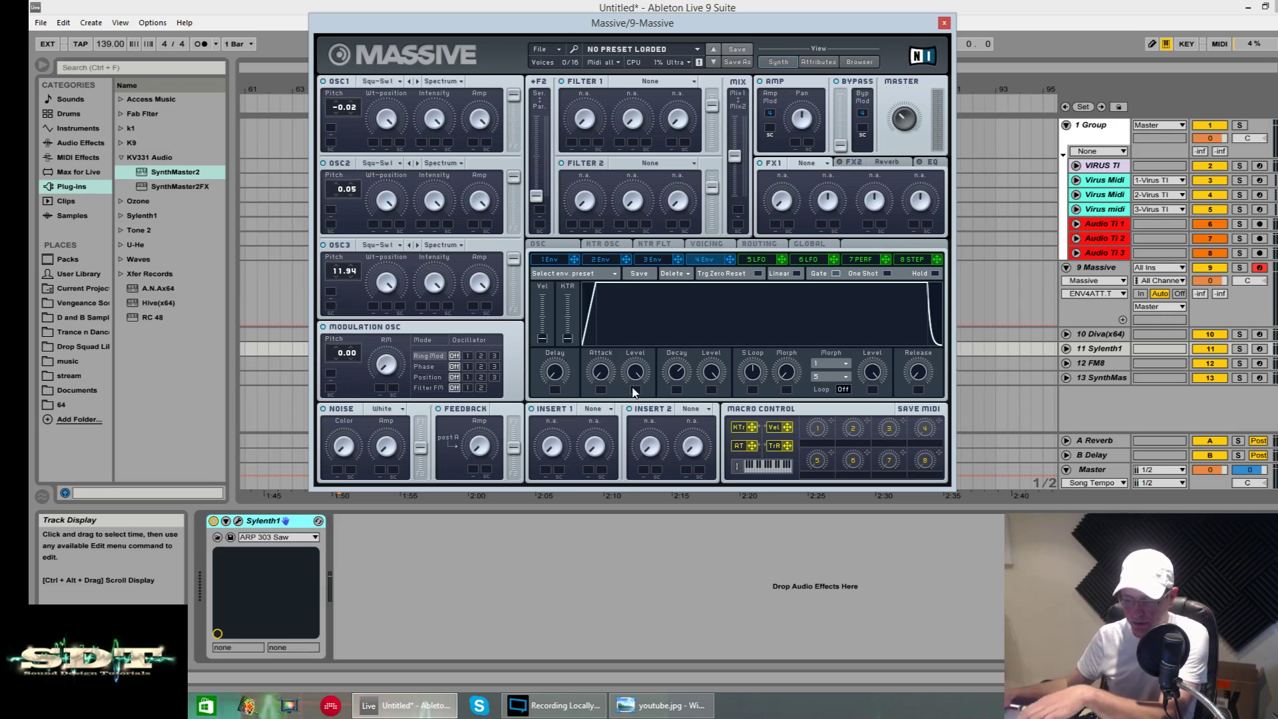
pyautogui.moveTo(608, 380); pyautogui.dragTo(608, 326)
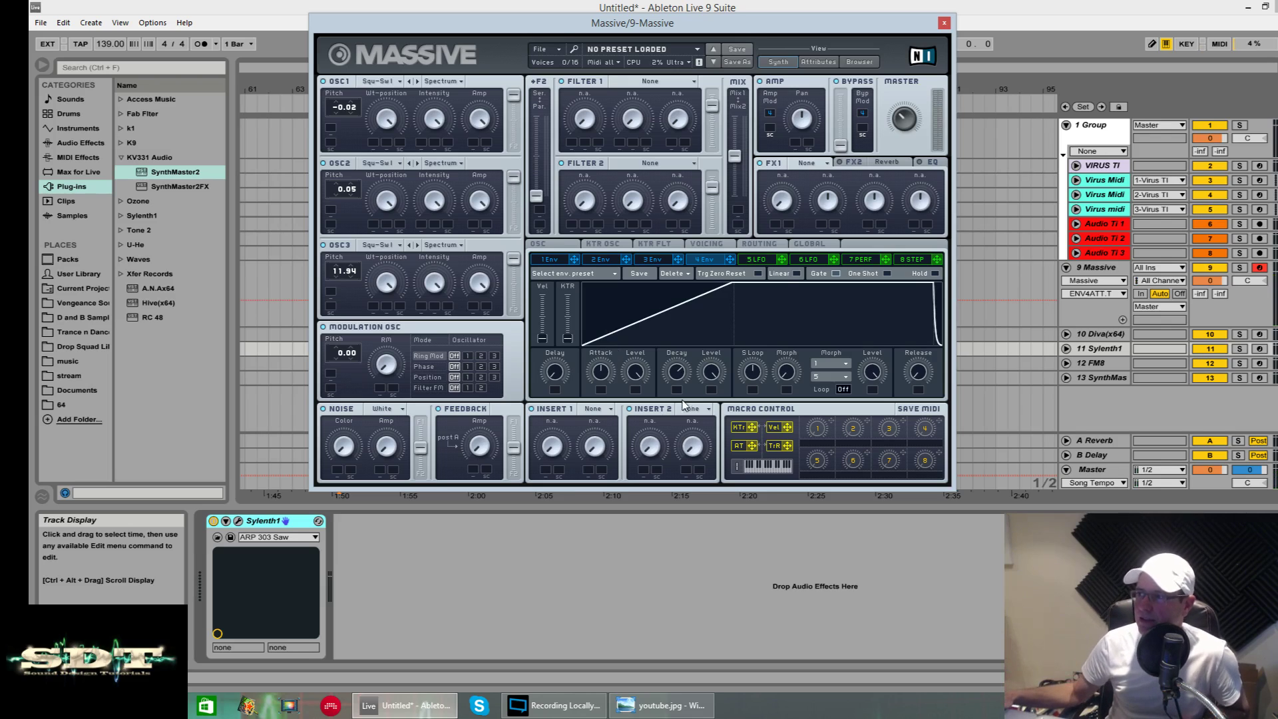
pyautogui.click(710, 373)
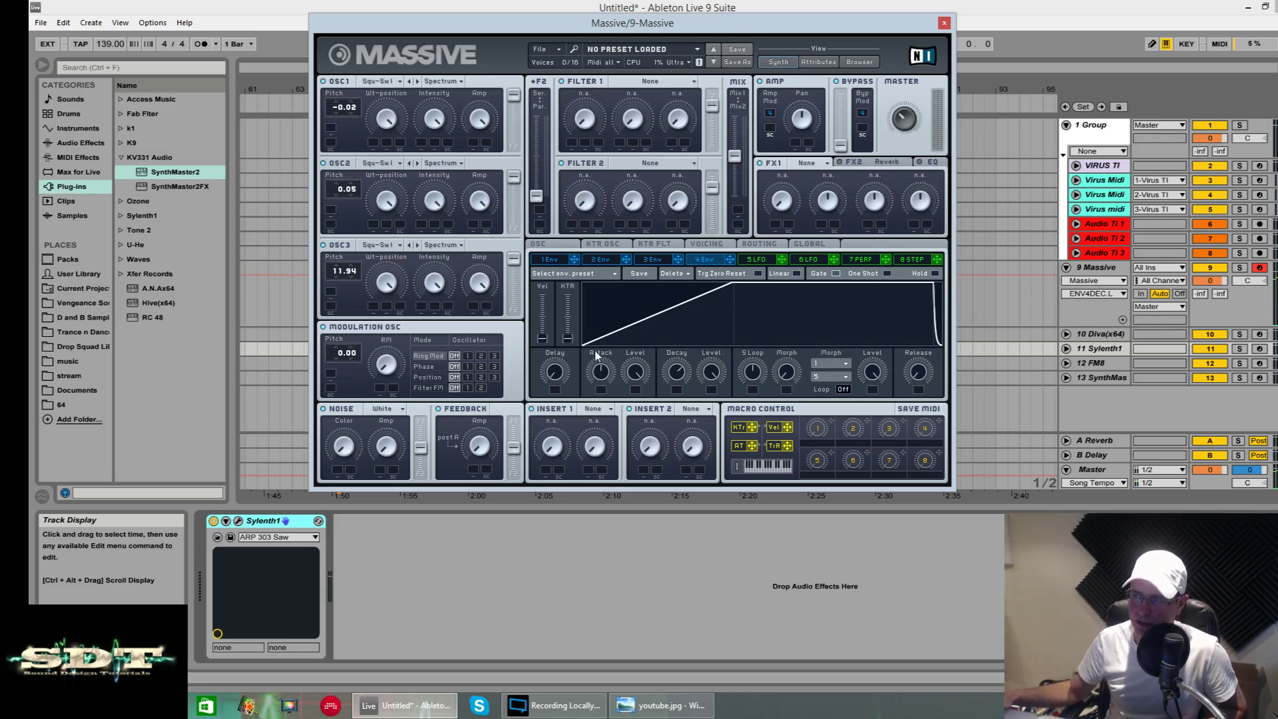
pyautogui.moveTo(597, 357)
pyautogui.mouseDown()
pyautogui.moveTo(610, 370)
pyautogui.moveTo(610, 358)
pyautogui.mouseUp()
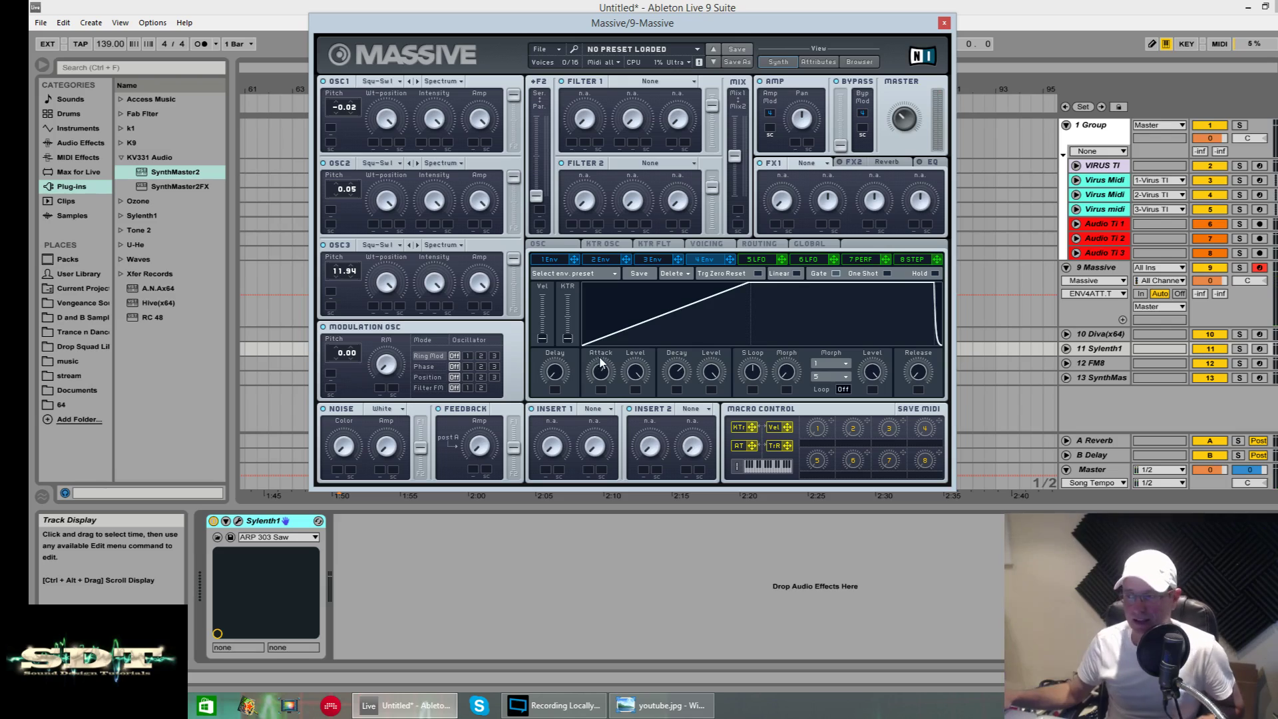
# - Shorten envelope 4's attack to a quick rise and readjust its decay time
pyautogui.moveTo(604, 377); pyautogui.dragTo(607, 380)
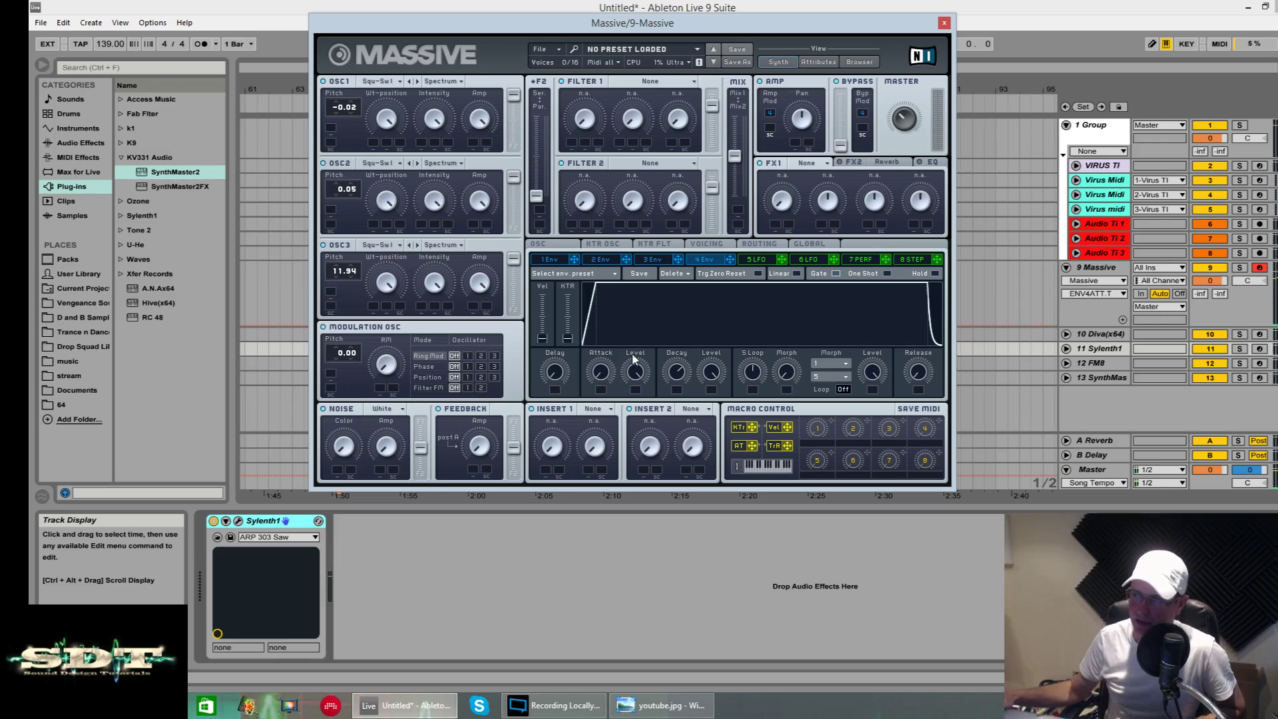
pyautogui.moveTo(611, 377); pyautogui.dragTo(611, 374)
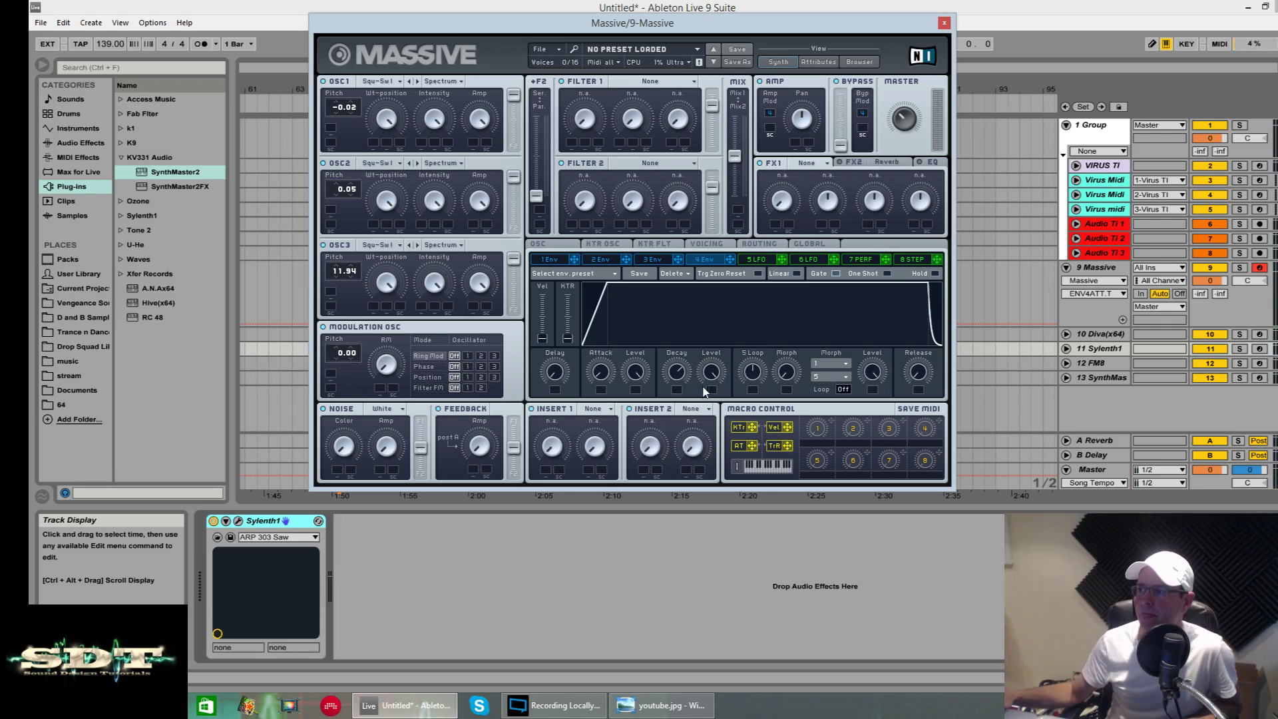
pyautogui.moveTo(679, 376); pyautogui.dragTo(688, 396)
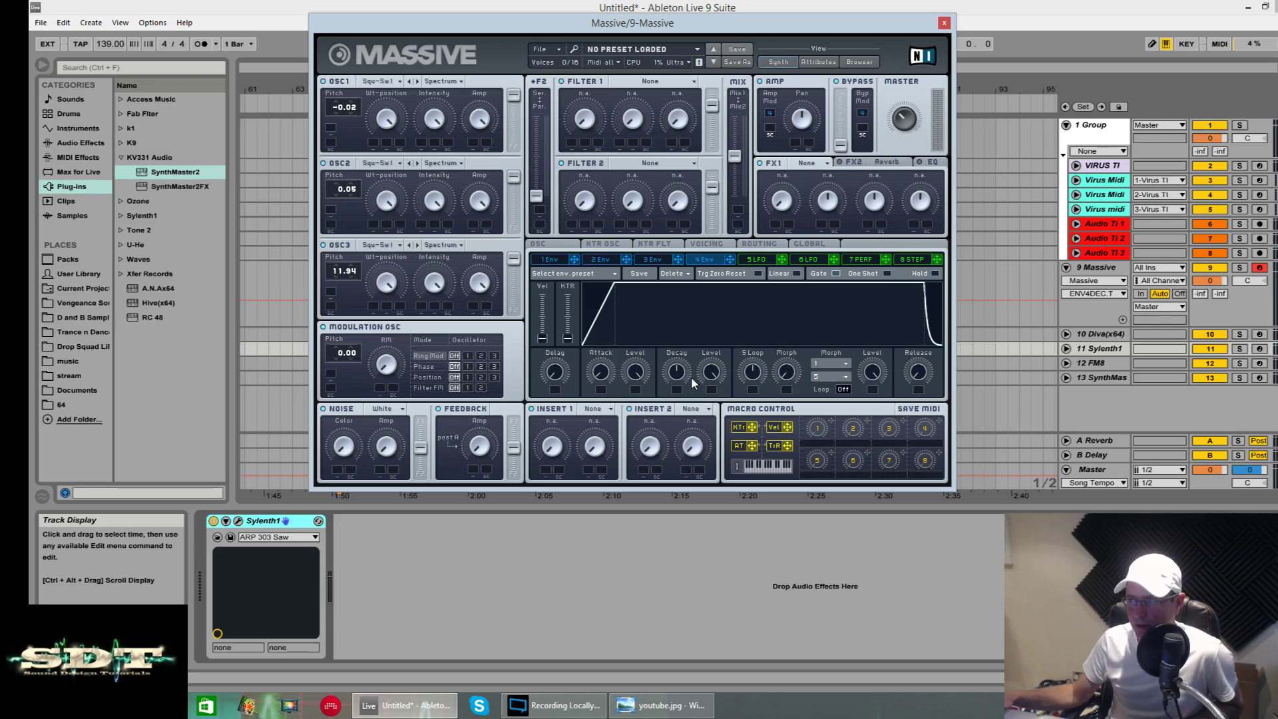
pyautogui.moveTo(605, 379); pyautogui.dragTo(601, 394)
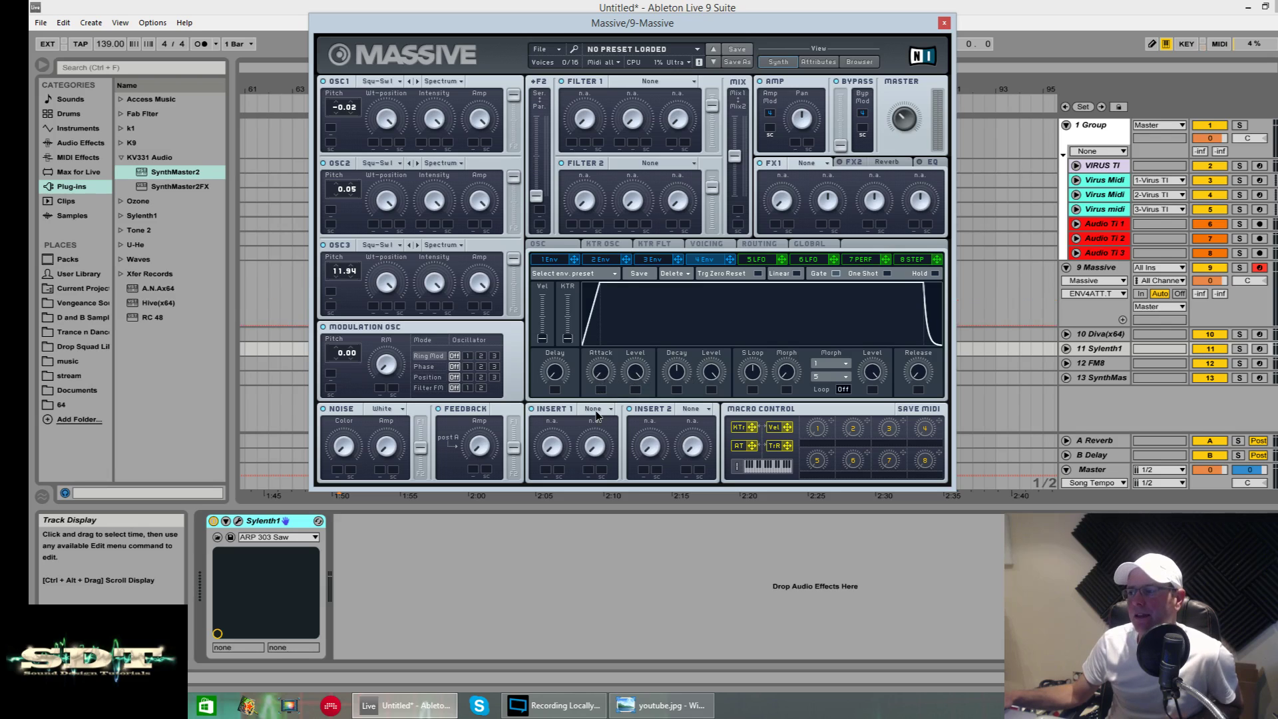
pyautogui.moveTo(676, 370)
pyautogui.mouseDown()
pyautogui.moveTo(664, 454)
pyautogui.moveTo(674, 242)
pyautogui.moveTo(670, 356)
pyautogui.mouseUp()
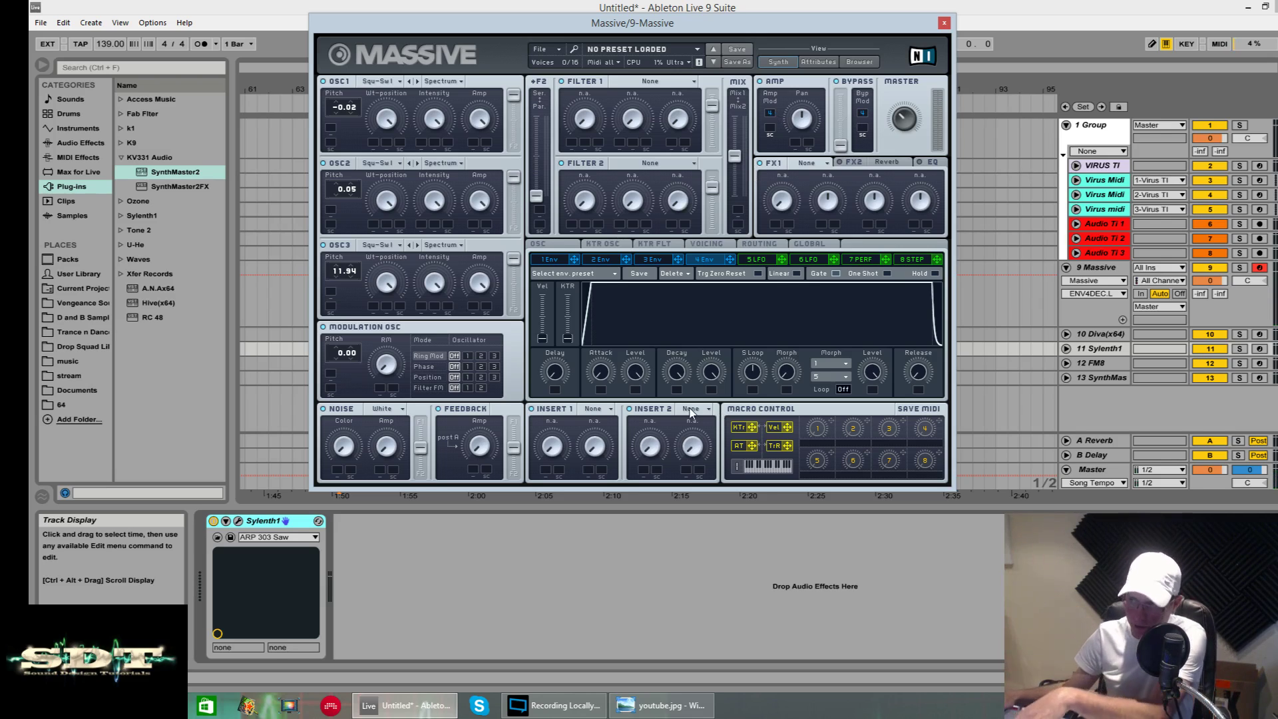
pyautogui.moveTo(679, 373)
pyautogui.mouseDown()
pyautogui.moveTo(688, 410)
pyautogui.moveTo(706, 209)
pyautogui.moveTo(696, 129)
pyautogui.moveTo(692, 411)
pyautogui.moveTo(679, 376)
pyautogui.mouseUp()
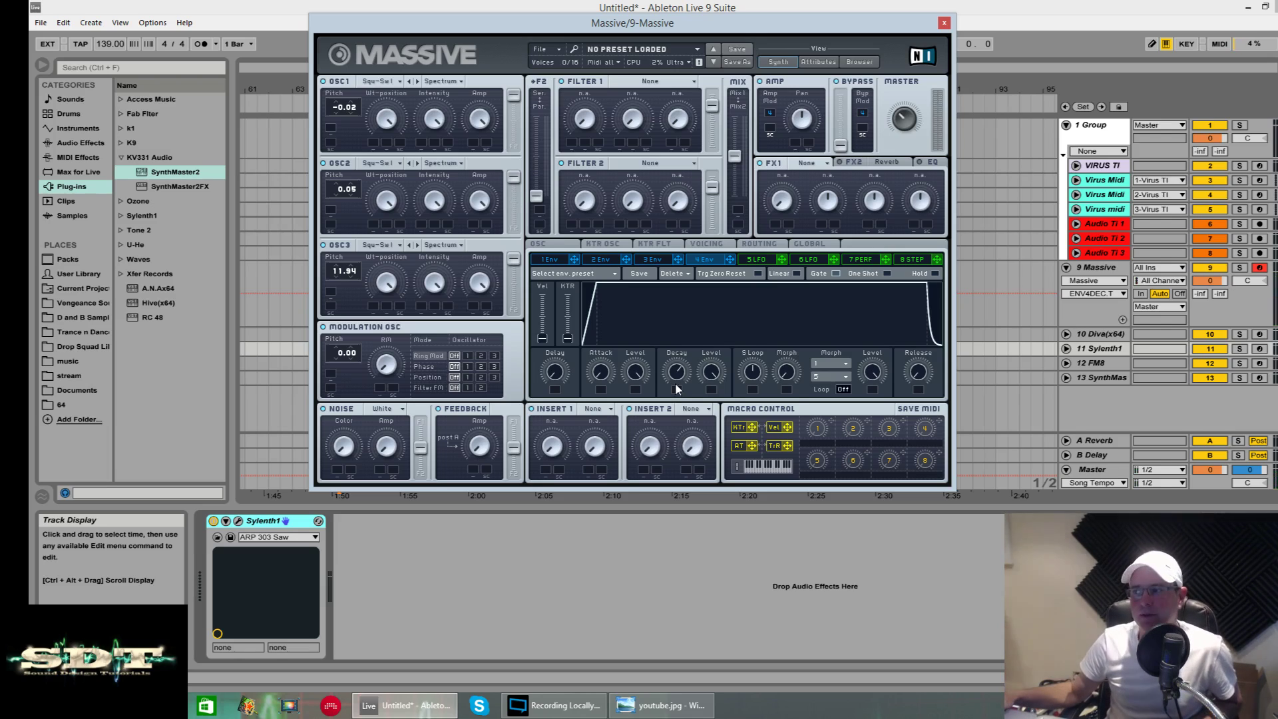
# - Lower envelope 4's decay level to form a falling curve after the attack, and fine-tune its decay and attack times
pyautogui.moveTo(718, 377); pyautogui.dragTo(719, 392)
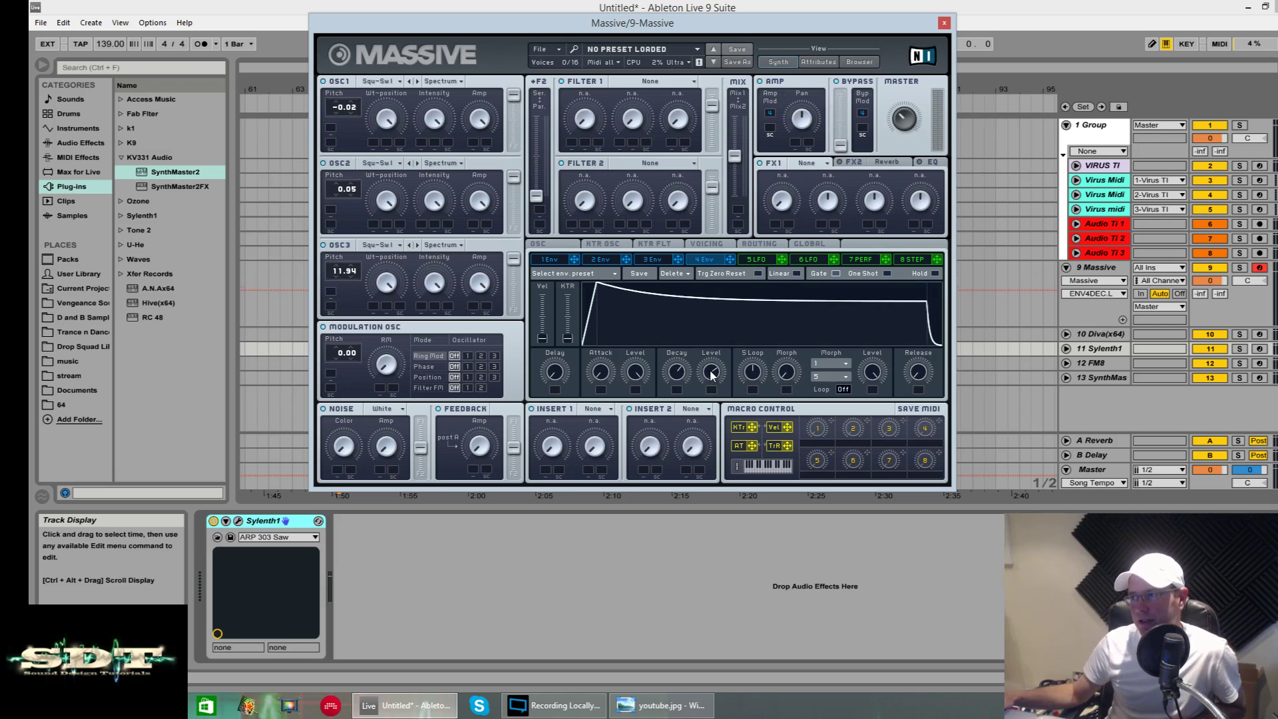
pyautogui.moveTo(710, 372); pyautogui.dragTo(680, 456)
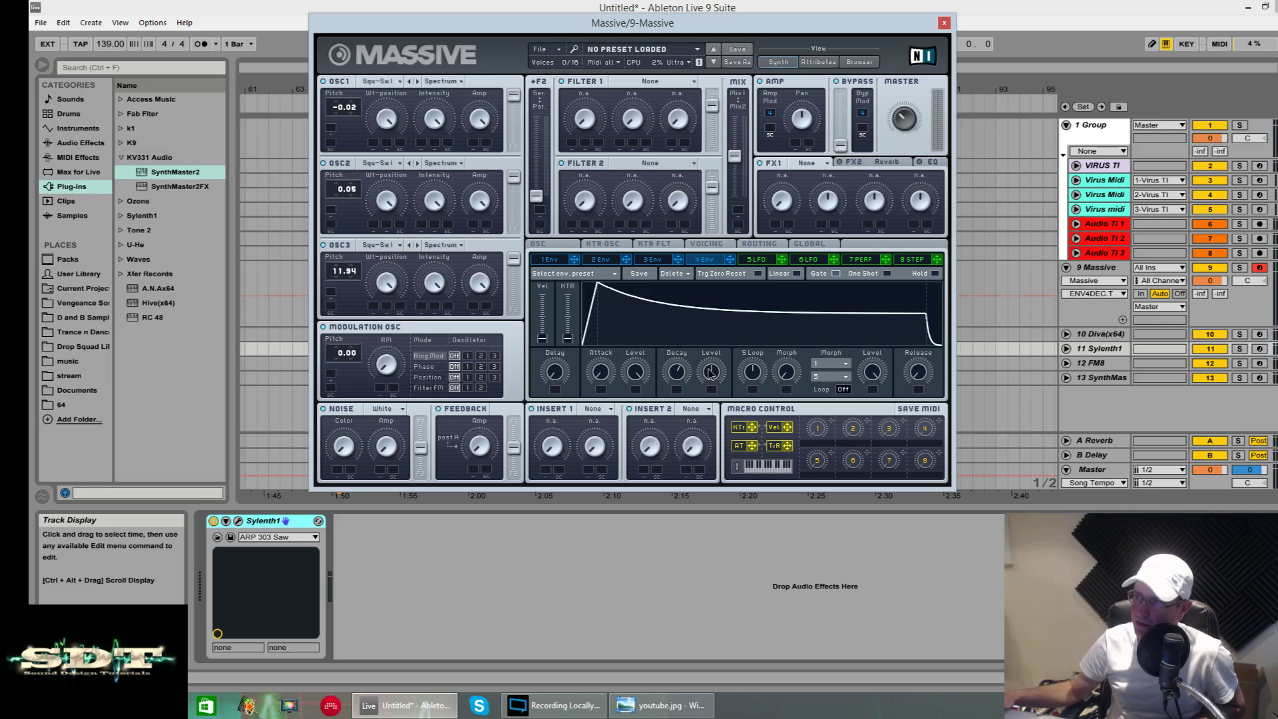
pyautogui.moveTo(711, 375); pyautogui.dragTo(712, 389)
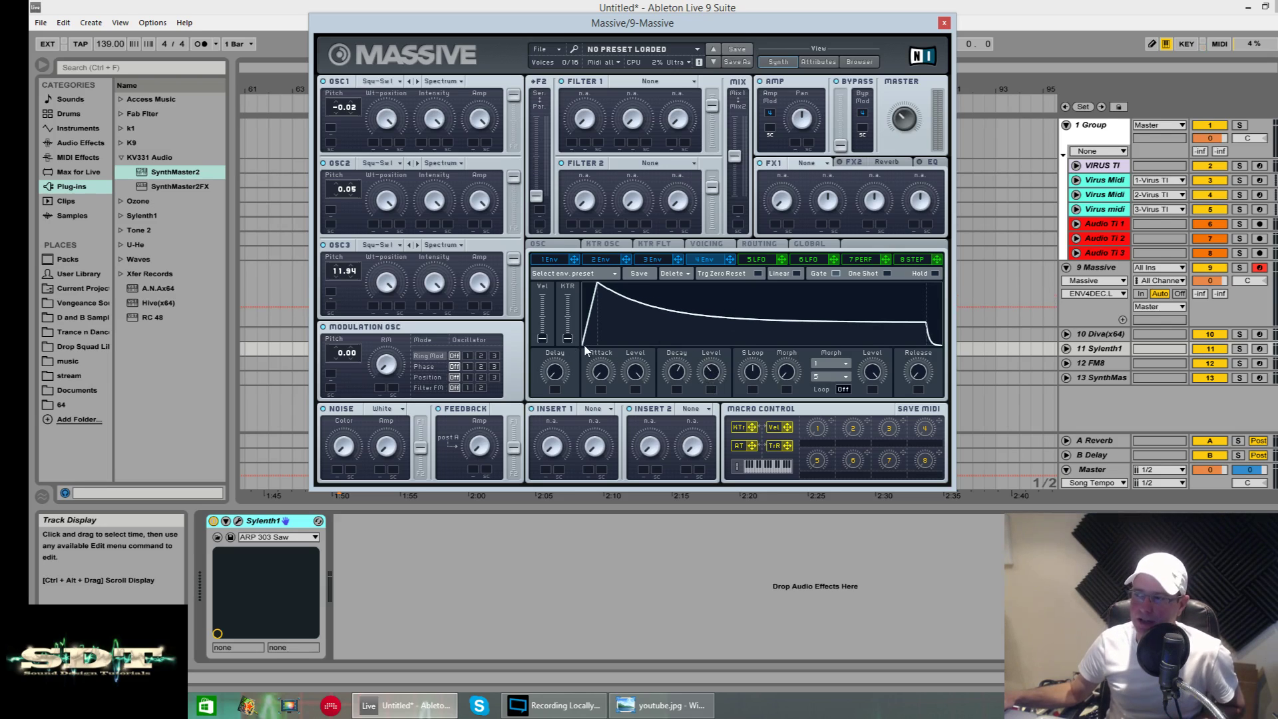
pyautogui.moveTo(604, 374); pyautogui.dragTo(600, 392)
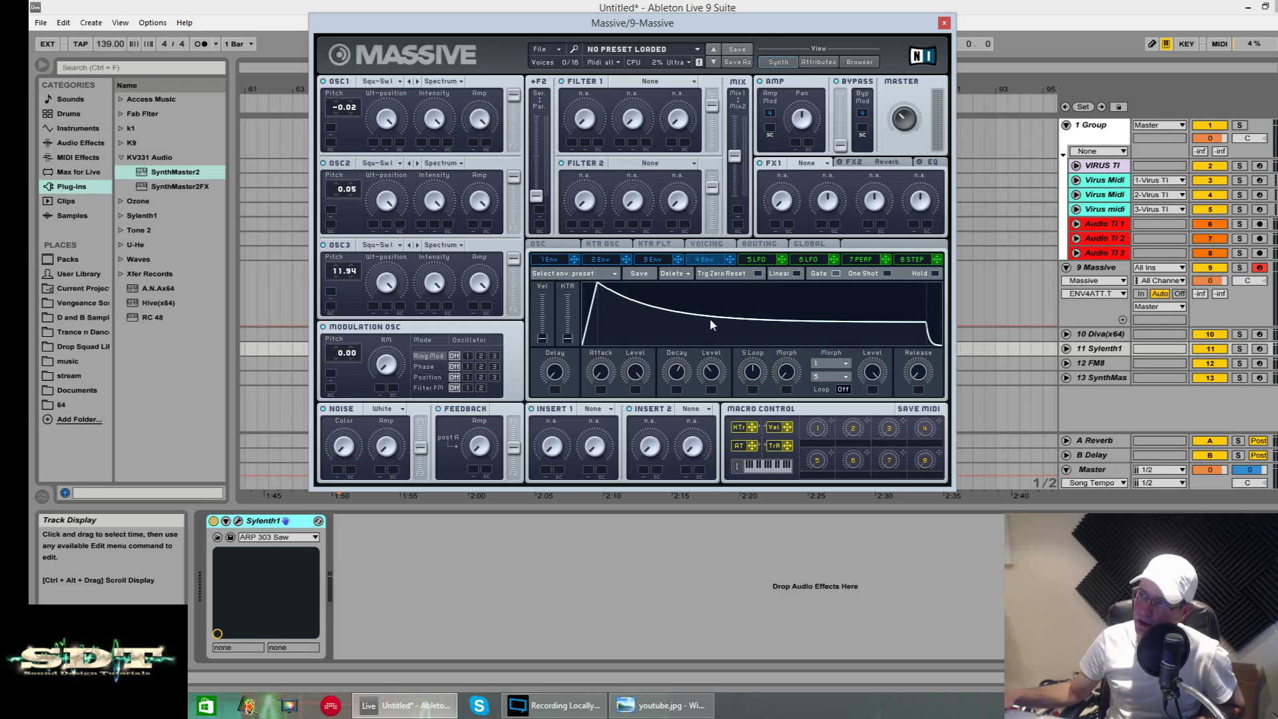
pyautogui.moveTo(680, 375); pyautogui.dragTo(881, 347)
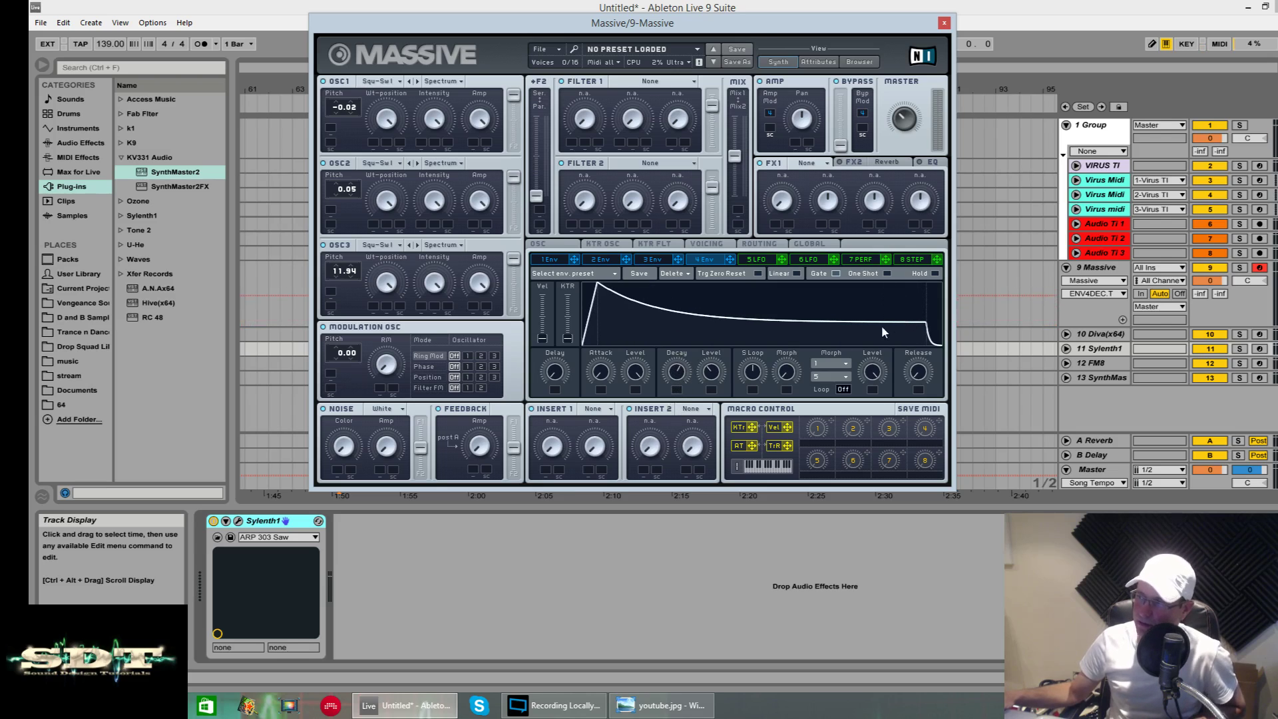
# - Raise envelope 4's decay level slightly and try a much shorter decay time before lengthening it again
pyautogui.moveTo(717, 378); pyautogui.dragTo(716, 367)
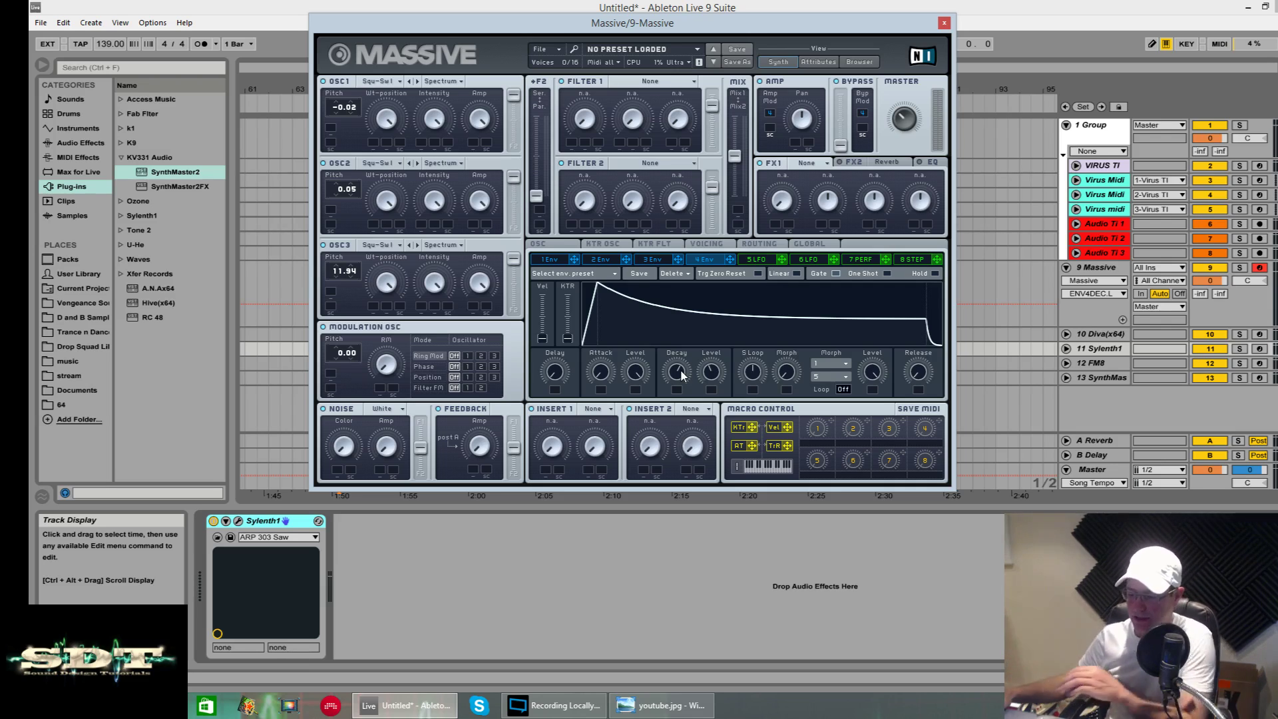
pyautogui.moveTo(678, 372); pyautogui.dragTo(688, 449)
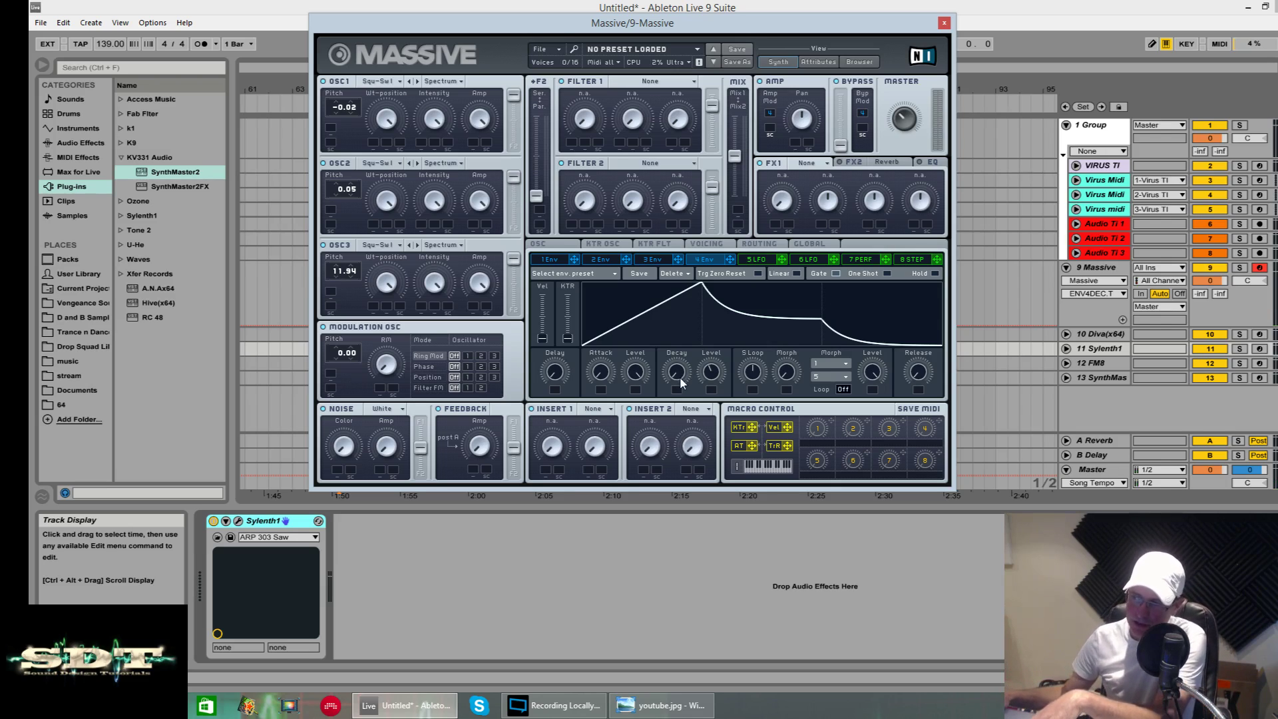
pyautogui.moveTo(677, 373); pyautogui.dragTo(672, 326)
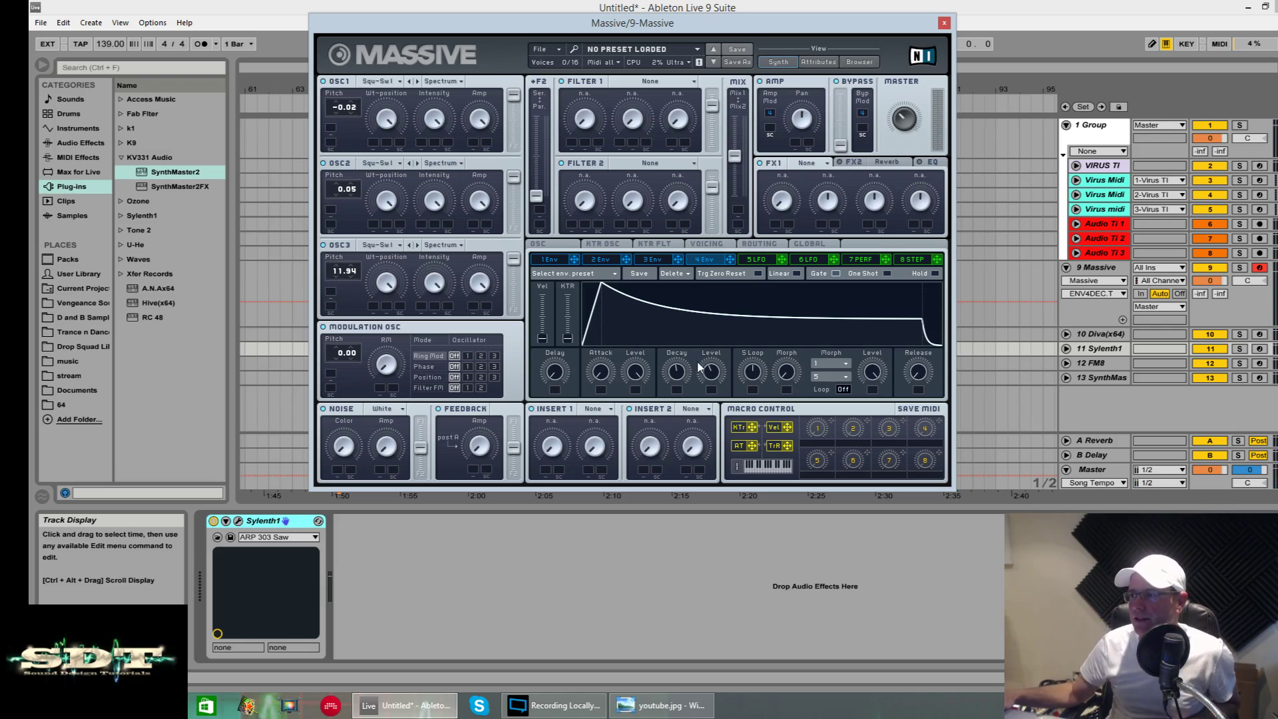
# - Lower envelope 4's decay level to zero with a long decay time, and lengthen its attack
pyautogui.moveTo(700, 367); pyautogui.dragTo(673, 385)
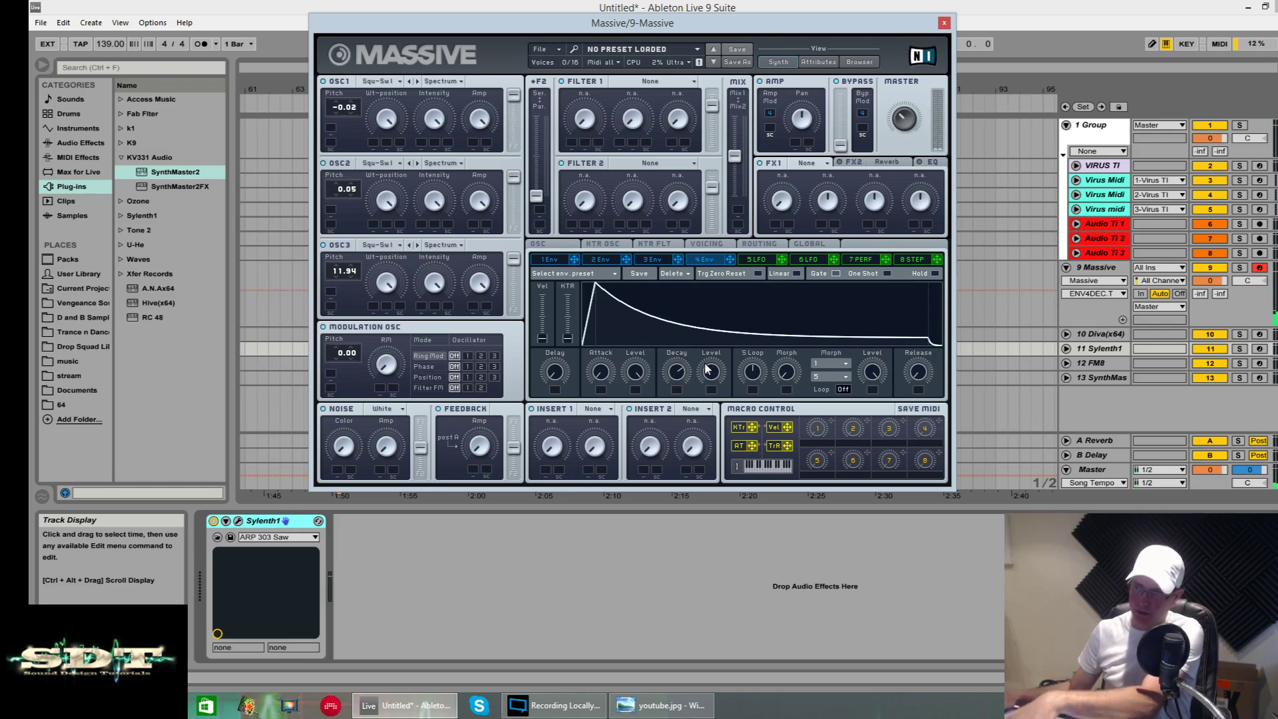
pyautogui.moveTo(711, 374); pyautogui.dragTo(743, 489)
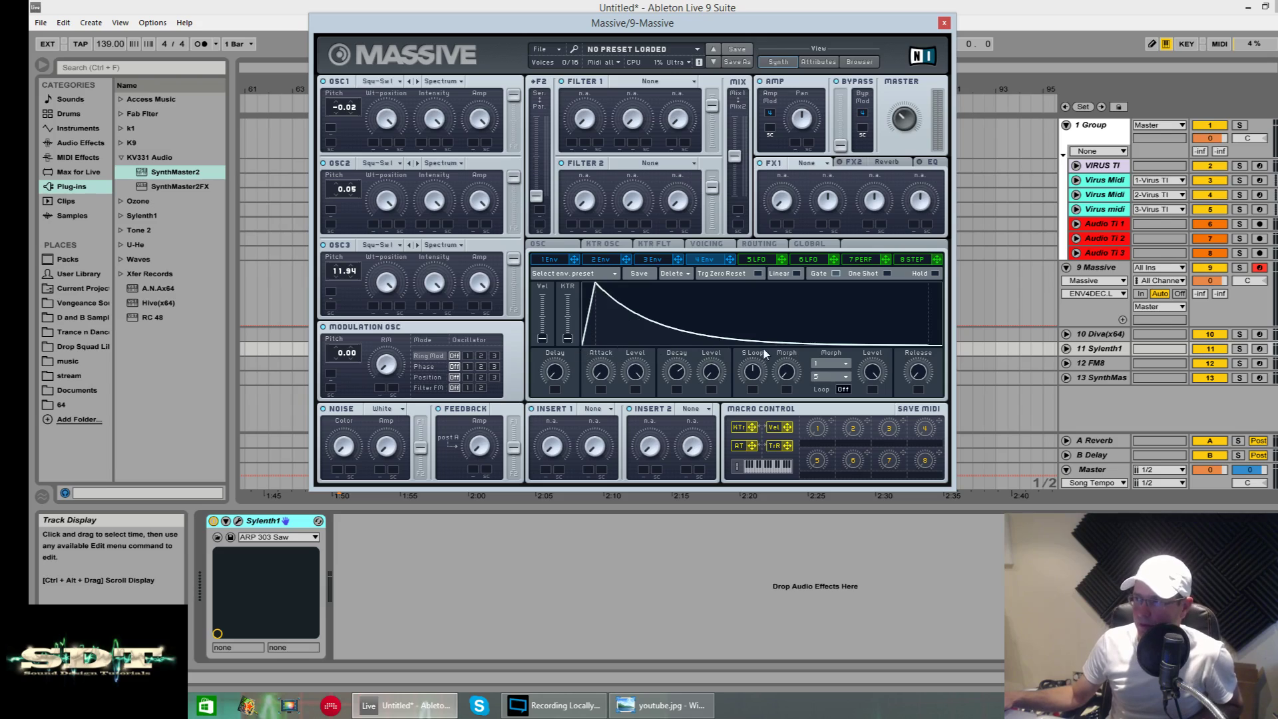
pyautogui.moveTo(601, 374); pyautogui.dragTo(601, 343)
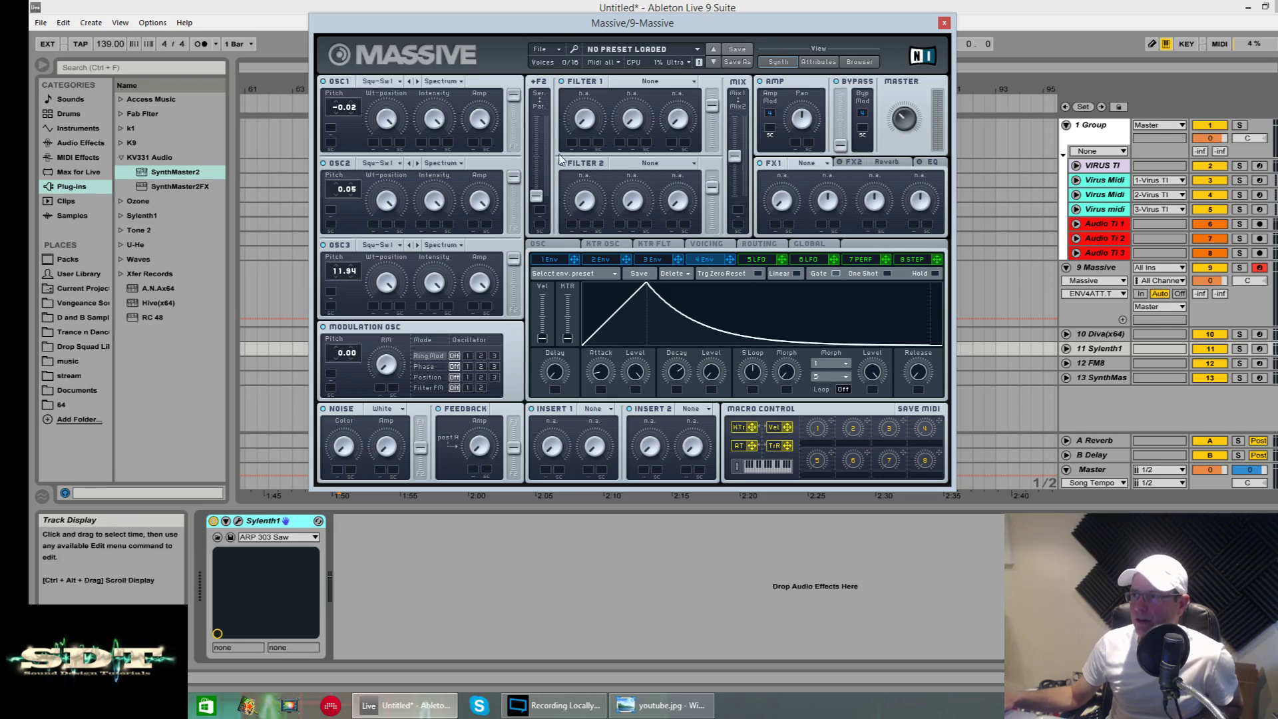
# - Assign envelope 3 to oscillator 1's amp and raise its modulation depth around the knob
pyautogui.click(651, 259)
pyautogui.moveTo(584, 160)
pyautogui.mouseDown()
pyautogui.moveTo(556, 162)
pyautogui.moveTo(535, 134)
pyautogui.moveTo(473, 142)
pyautogui.moveTo(509, 279)
pyautogui.mouseUp()
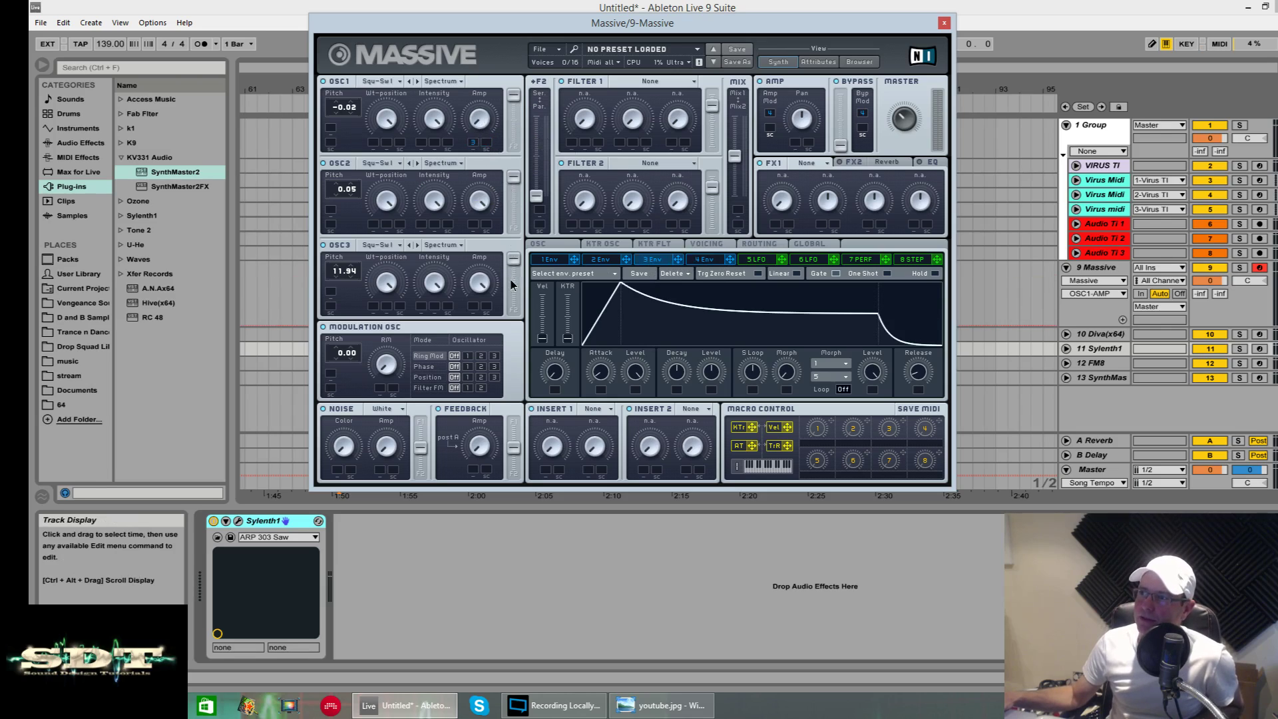
pyautogui.moveTo(473, 143)
pyautogui.mouseDown()
pyautogui.moveTo(466, 115)
pyautogui.moveTo(495, 97)
pyautogui.mouseUp()
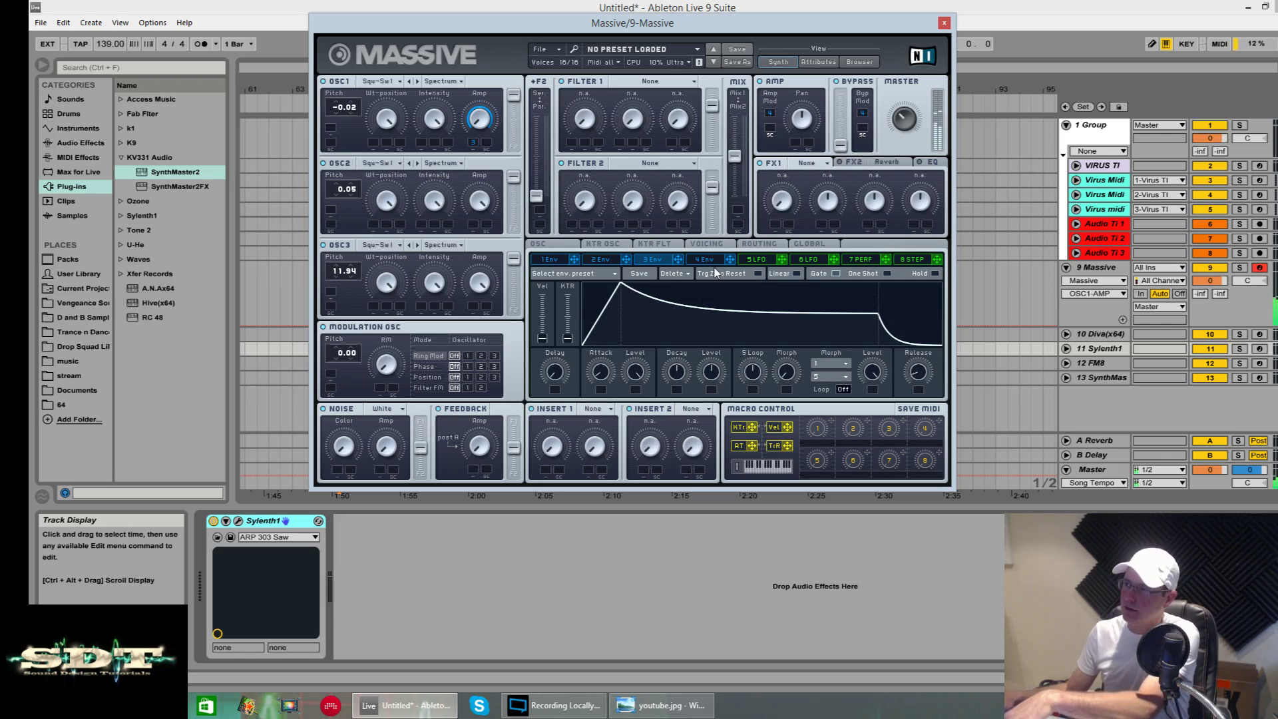
# - Turn off the envelope modulation in the Amp module and adjust envelope 3's decay level
pyautogui.rightClick(772, 113)
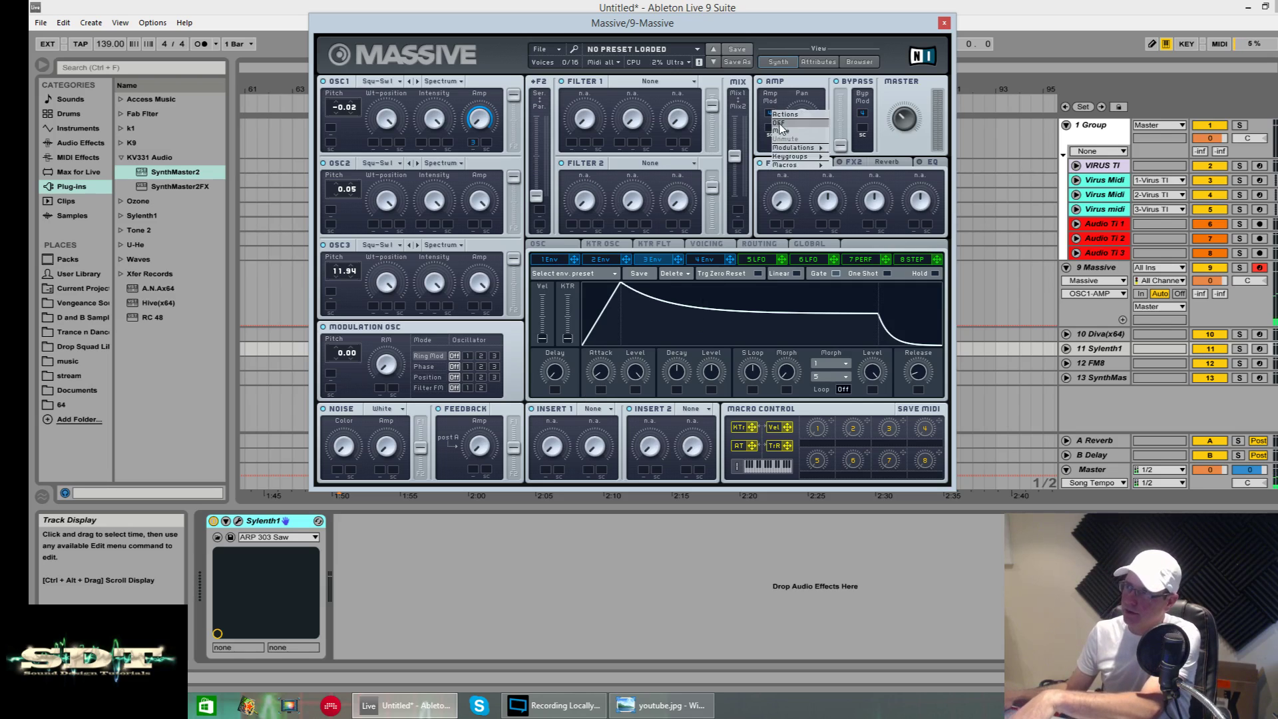
pyautogui.click(786, 123)
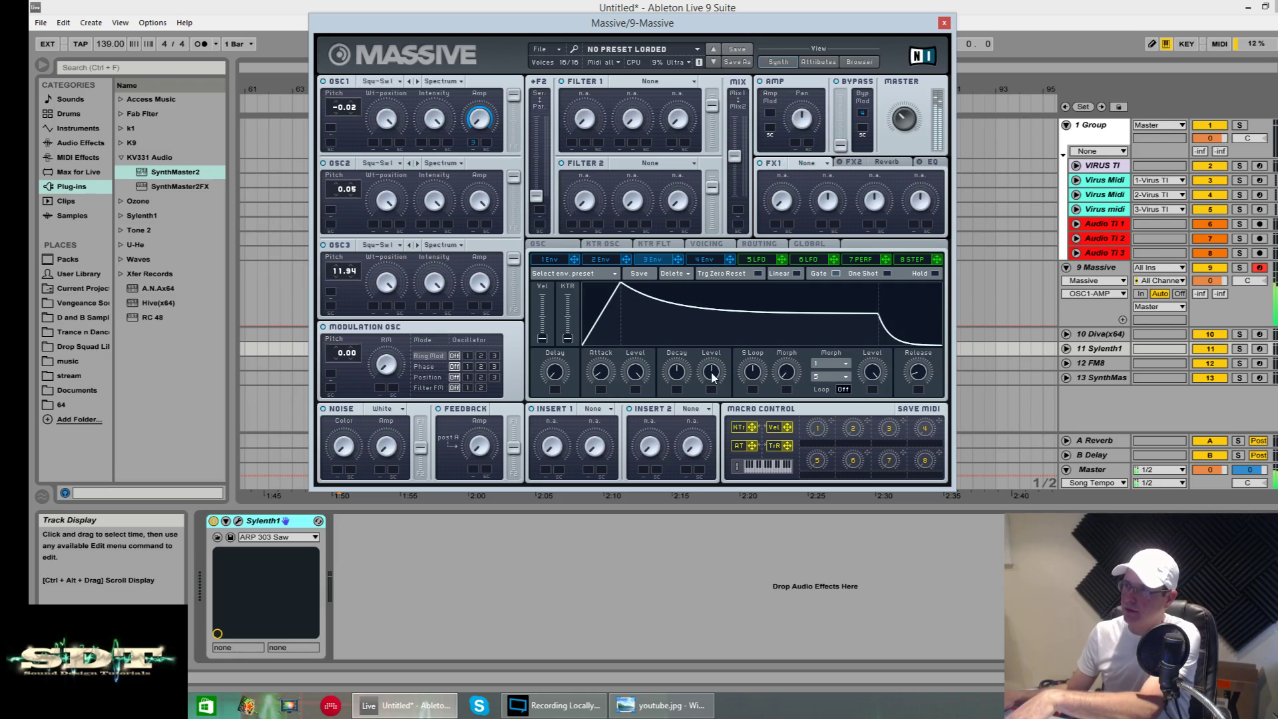
pyautogui.moveTo(711, 373)
pyautogui.mouseDown()
pyautogui.moveTo(714, 426)
pyautogui.moveTo(714, 376)
pyautogui.mouseUp()
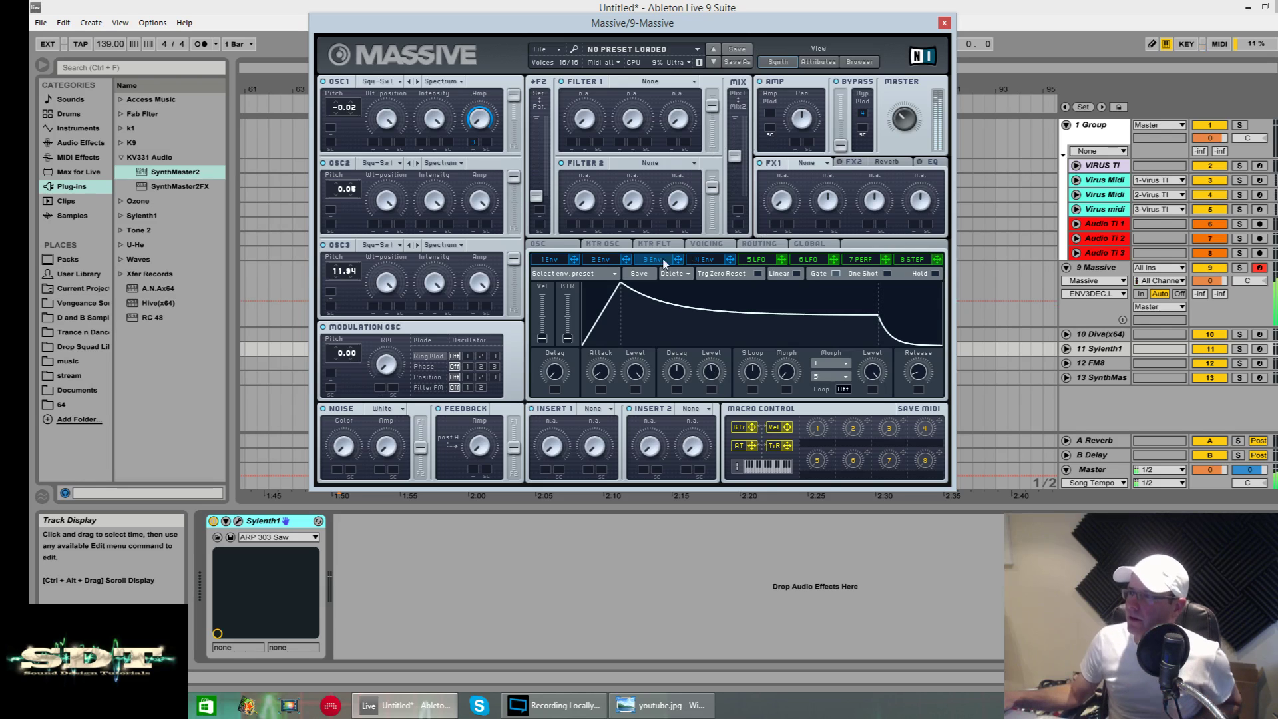
pyautogui.click(562, 260)
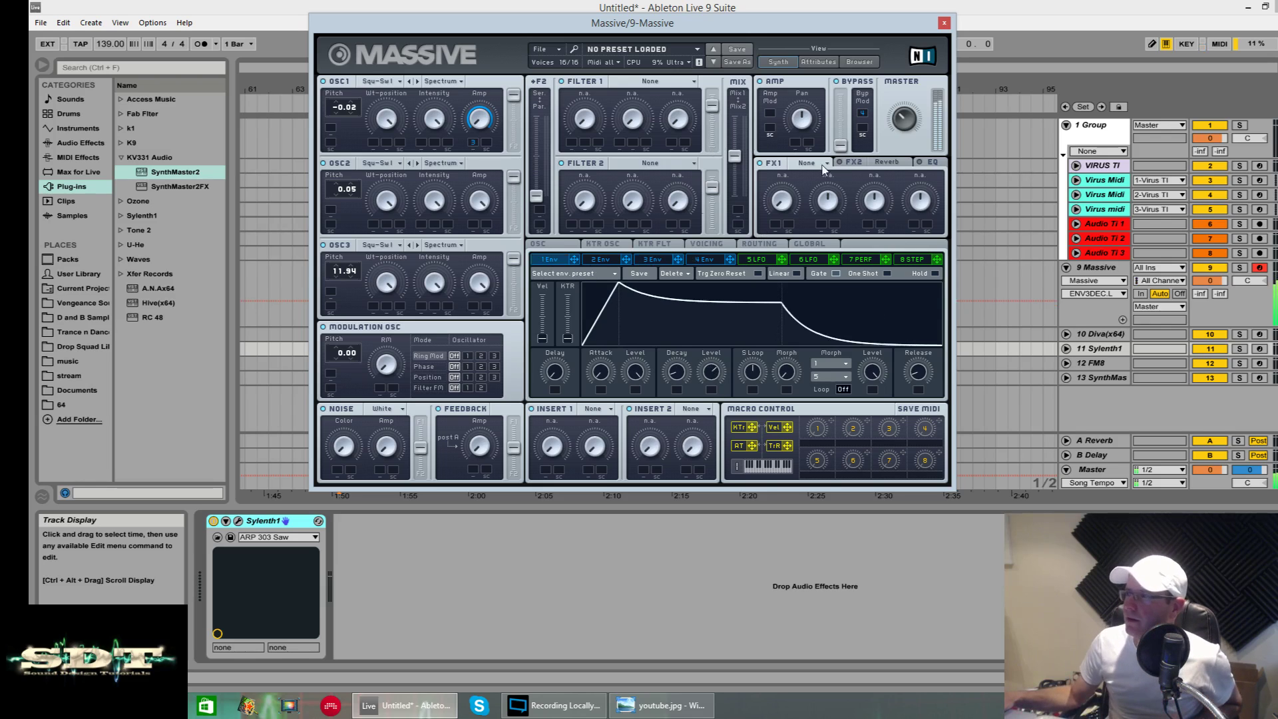
# - Close Massive's window and delete the Massive track from the set
pyautogui.click(944, 22)
pyautogui.rightClick(1116, 274)
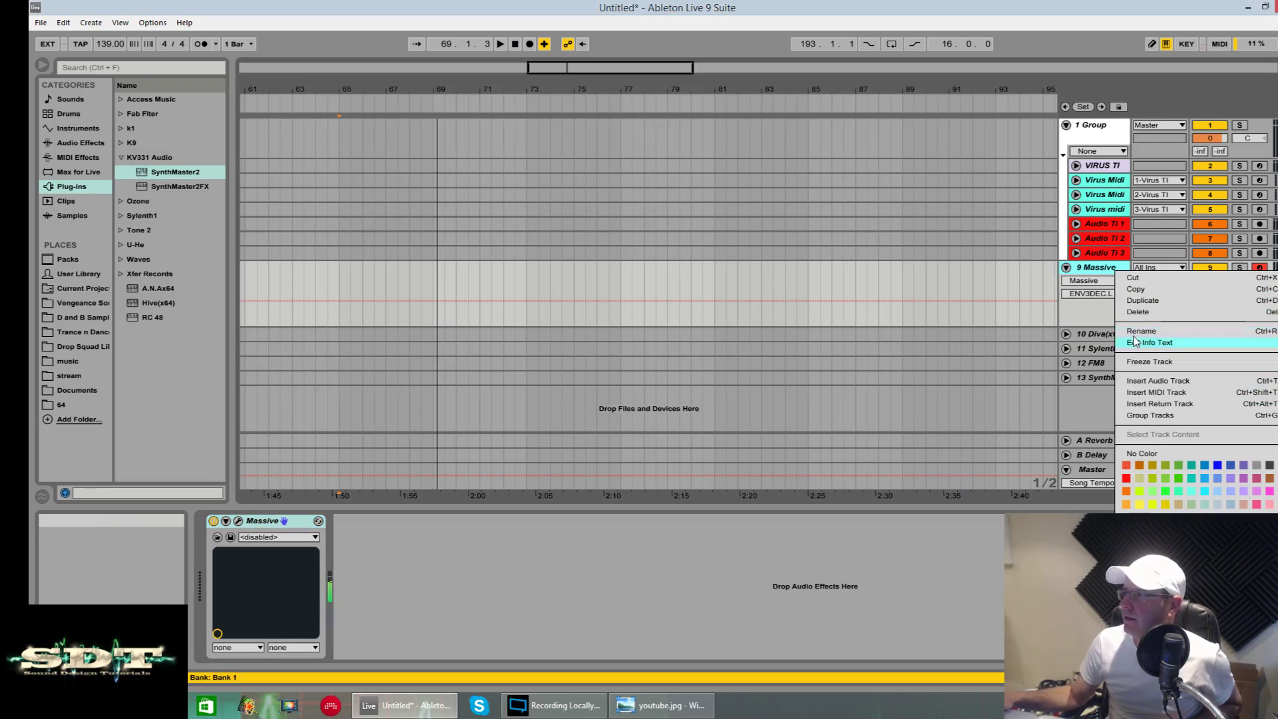
pyautogui.click(1144, 320)
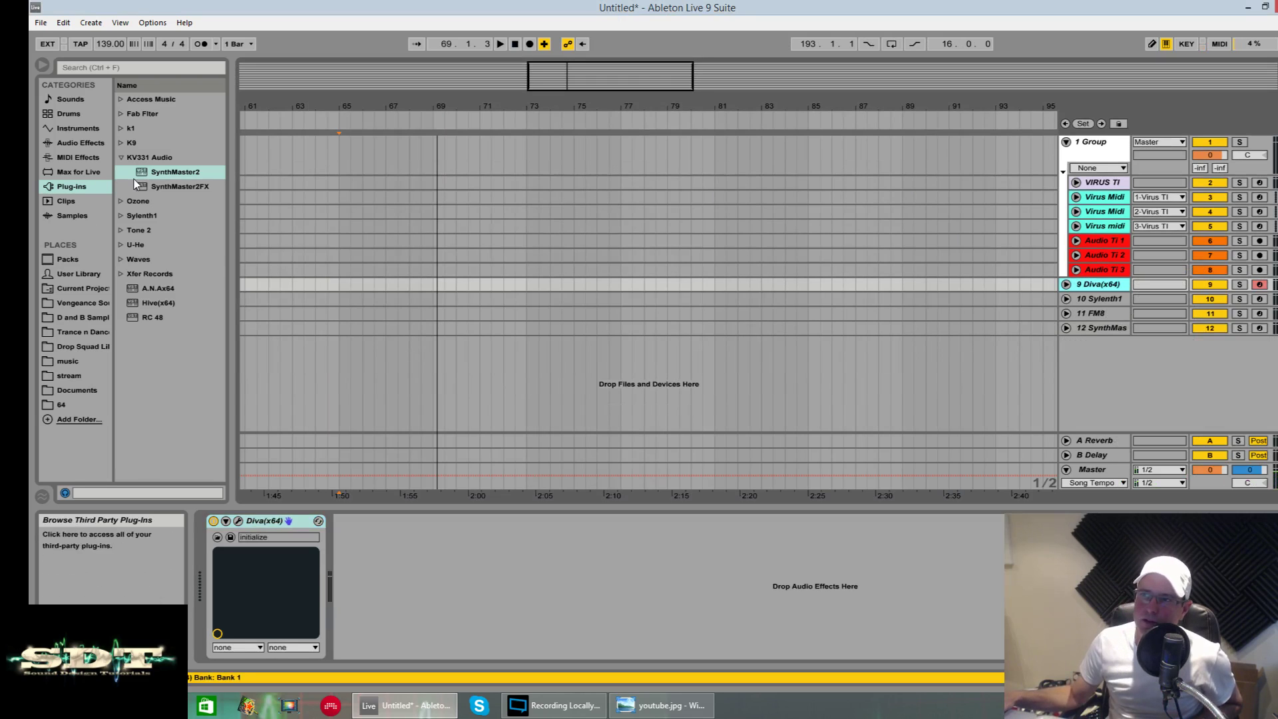
# - Load a fresh Massive instrument from the k1 plug-in folder onto the Diva(x64) track
pyautogui.click(77, 185)
pyautogui.click(121, 128)
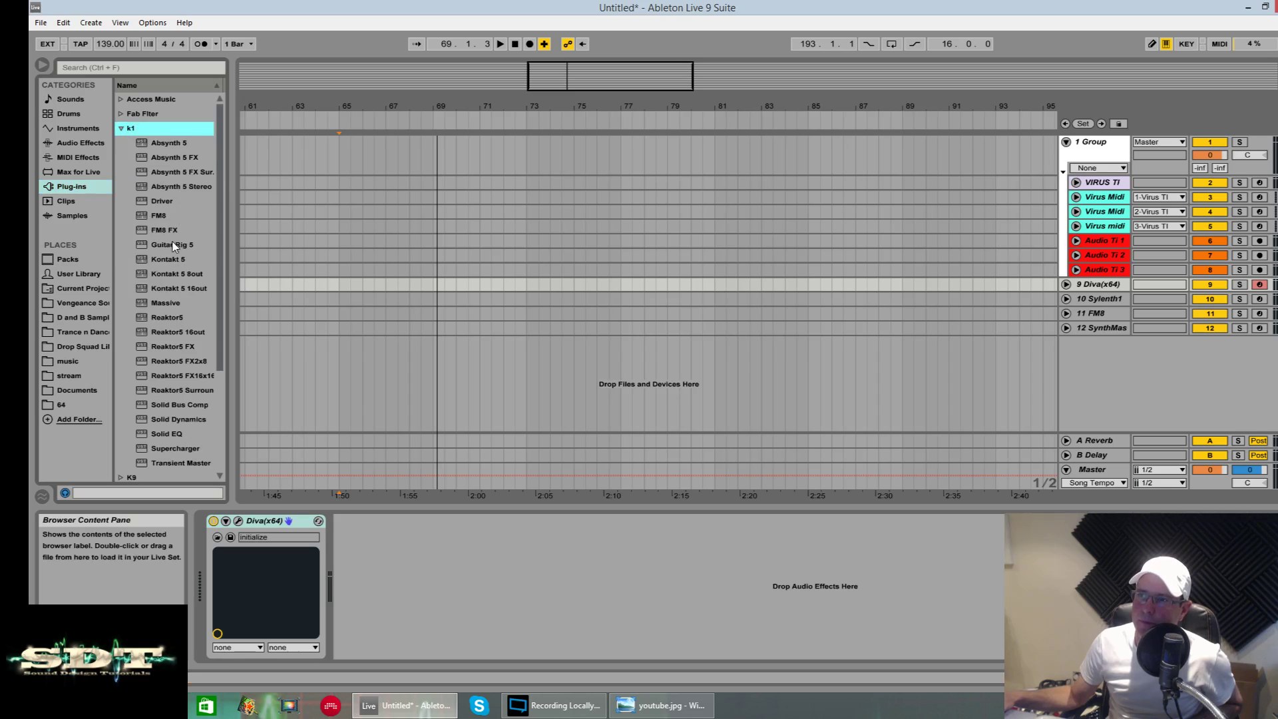
pyautogui.moveTo(172, 301); pyautogui.dragTo(1145, 368)
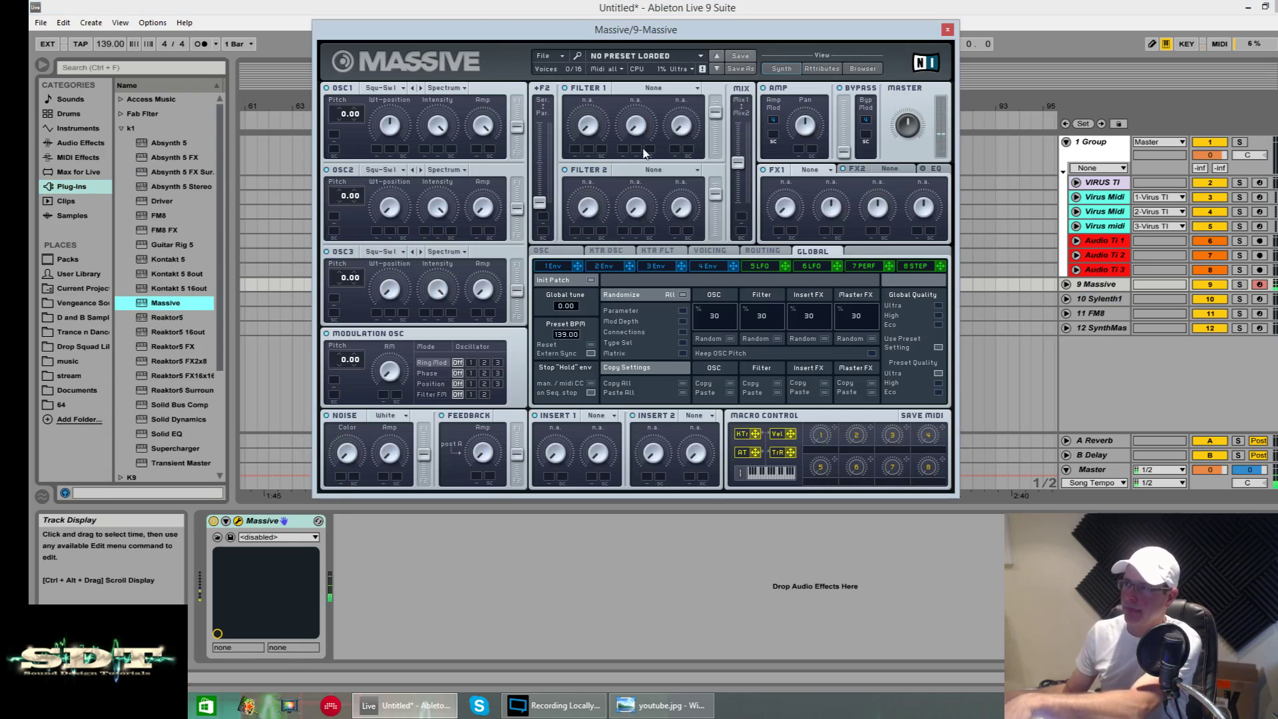
# - Open the sound file supersaw.nmsv from Massive's Sounds folder
pyautogui.click(545, 56)
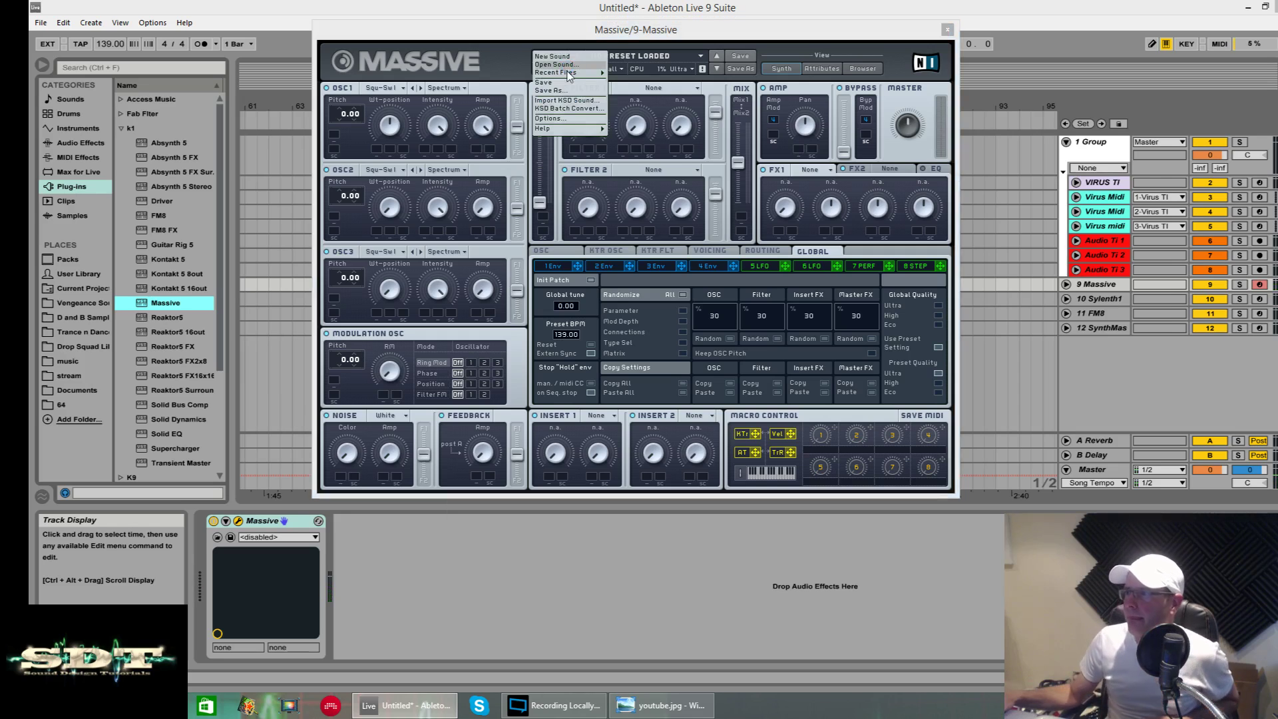
pyautogui.click(569, 78)
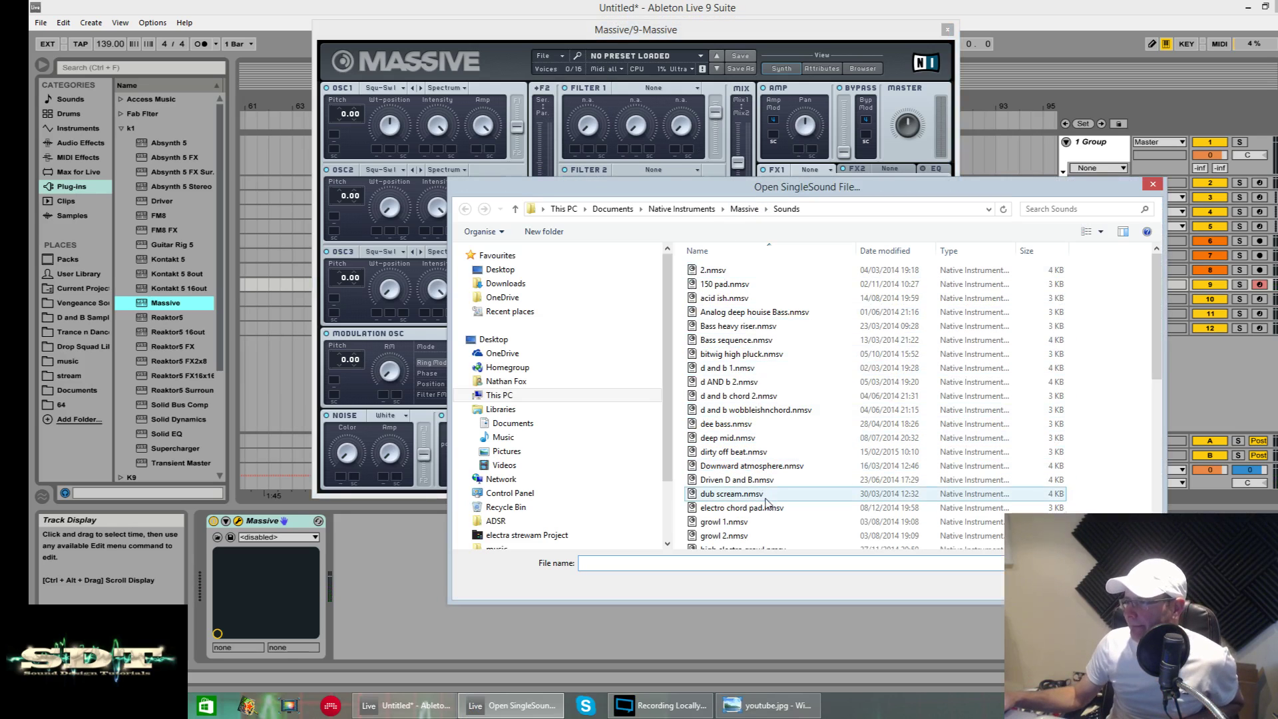
pyautogui.moveTo(1155, 292); pyautogui.dragTo(1145, 440)
pyautogui.click(727, 486)
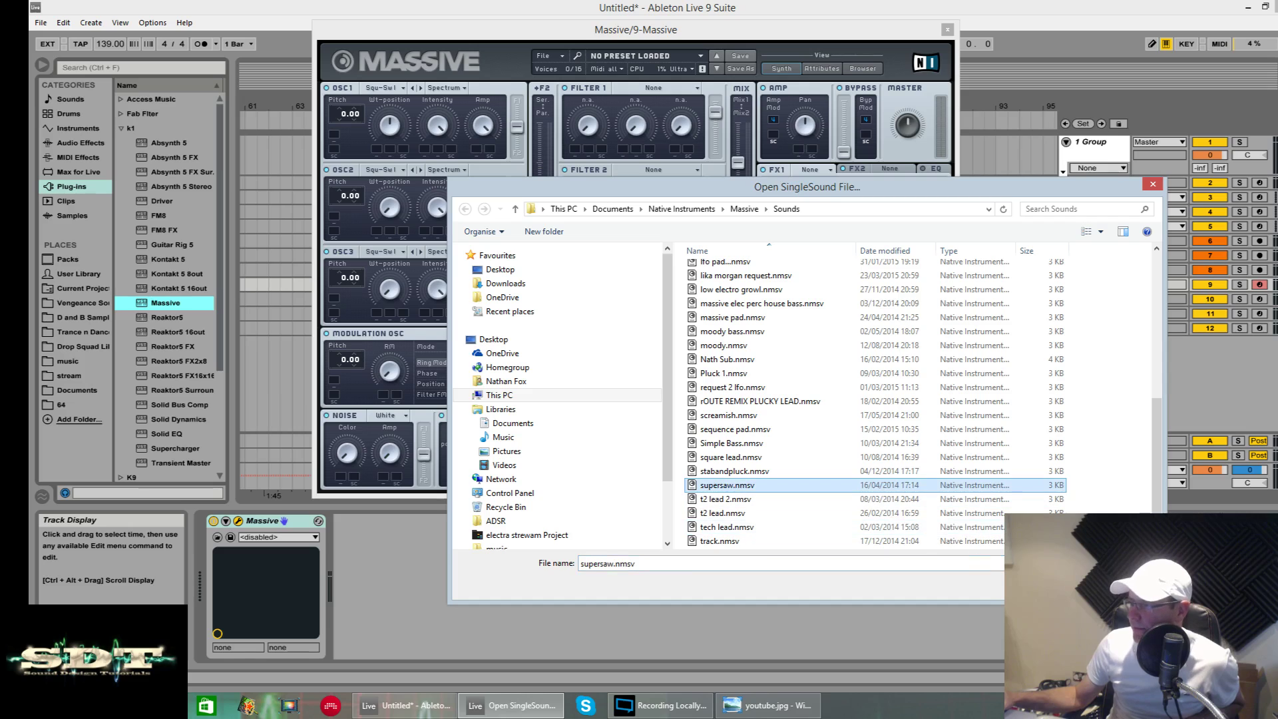
pyautogui.doubleClick(727, 485)
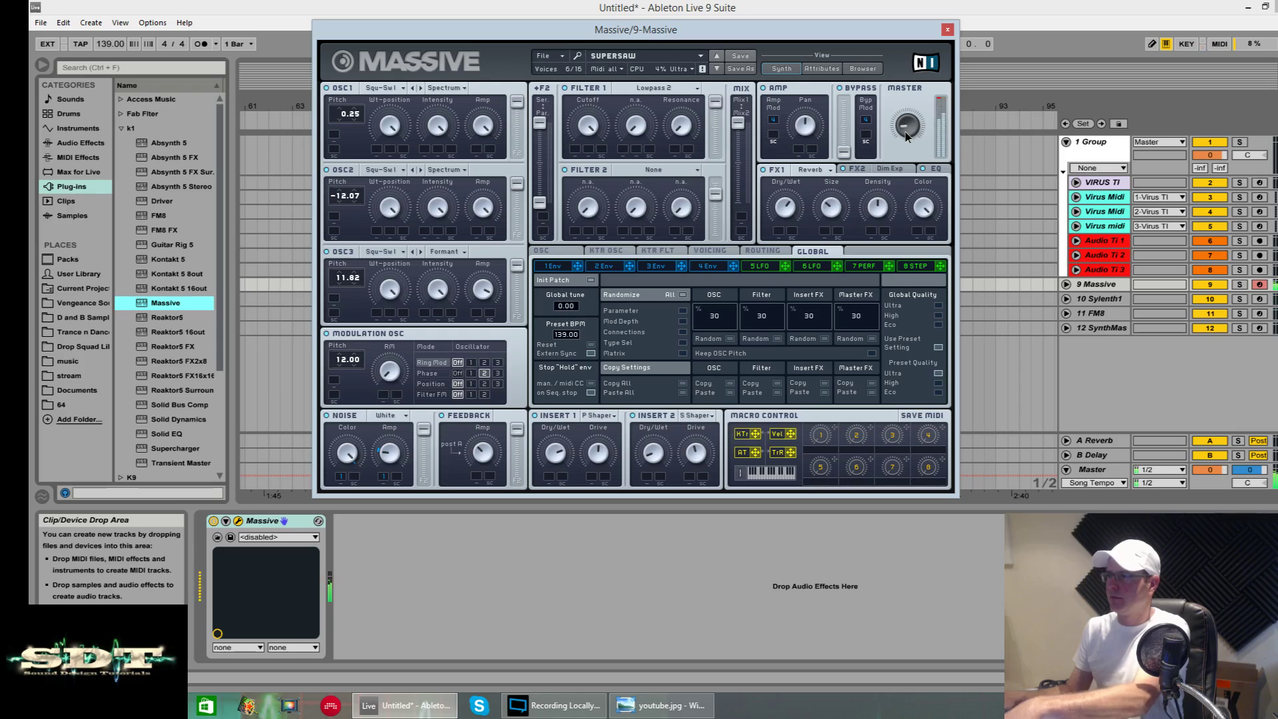
# - Toggle Restart via Gate for the oscillators, and tune oscillator 1's pitch to 0.04 and oscillator 3's pitch to 12.04
pyautogui.click(606, 251)
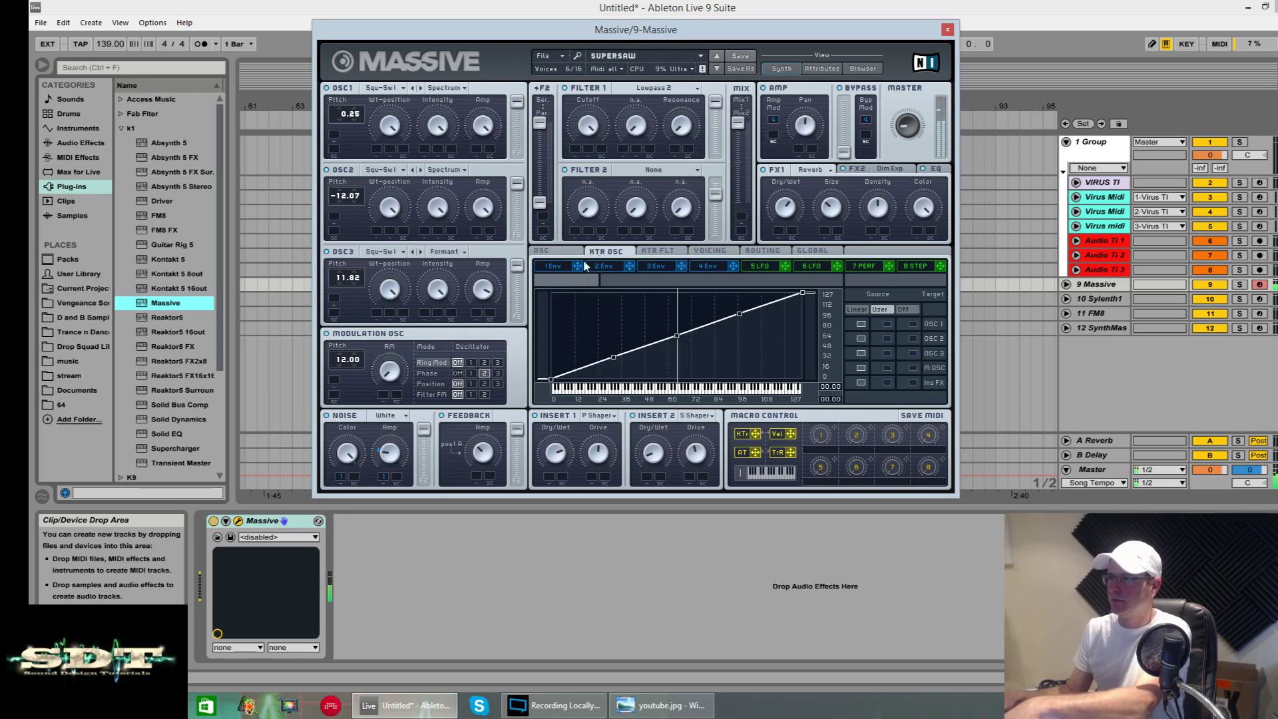
pyautogui.click(542, 251)
pyautogui.click(768, 308)
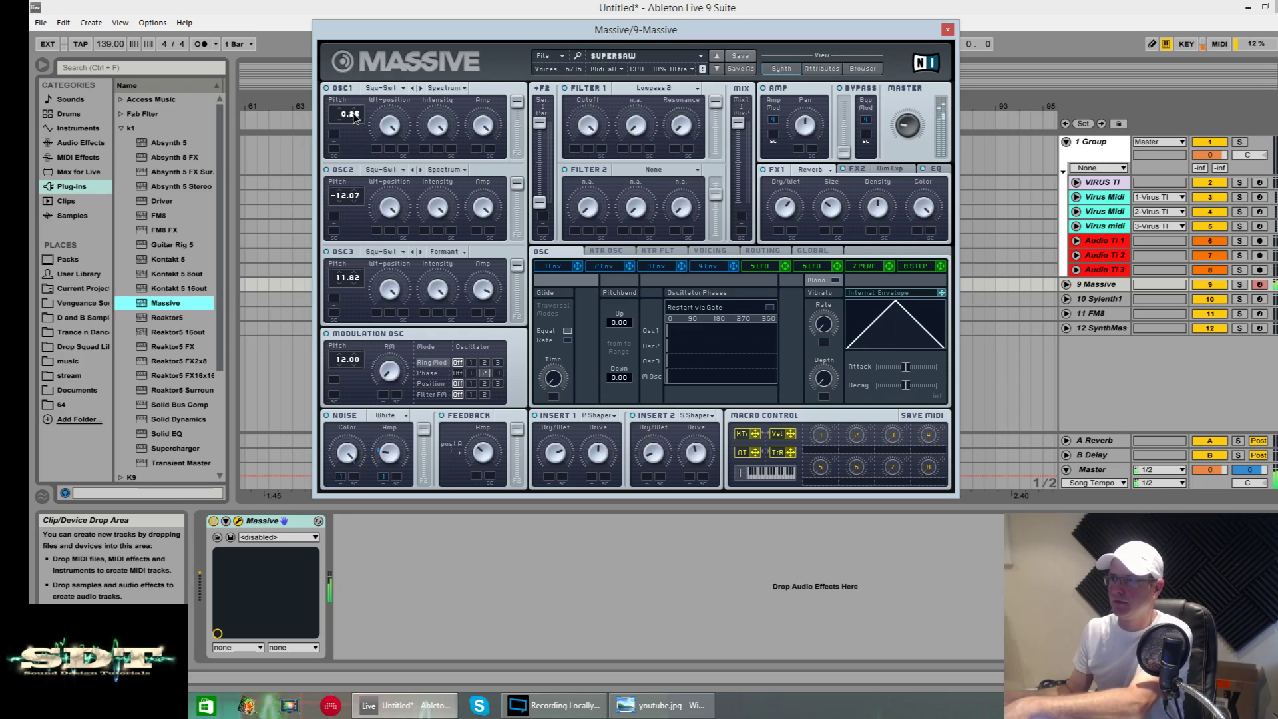
pyautogui.moveTo(354, 117); pyautogui.dragTo(353, 138)
pyautogui.moveTo(357, 275); pyautogui.dragTo(359, 256)
# - Remove the modulation from the pitch, wavetable and pan unisono spreads, and widen the pitch spread slightly
pyautogui.click(705, 252)
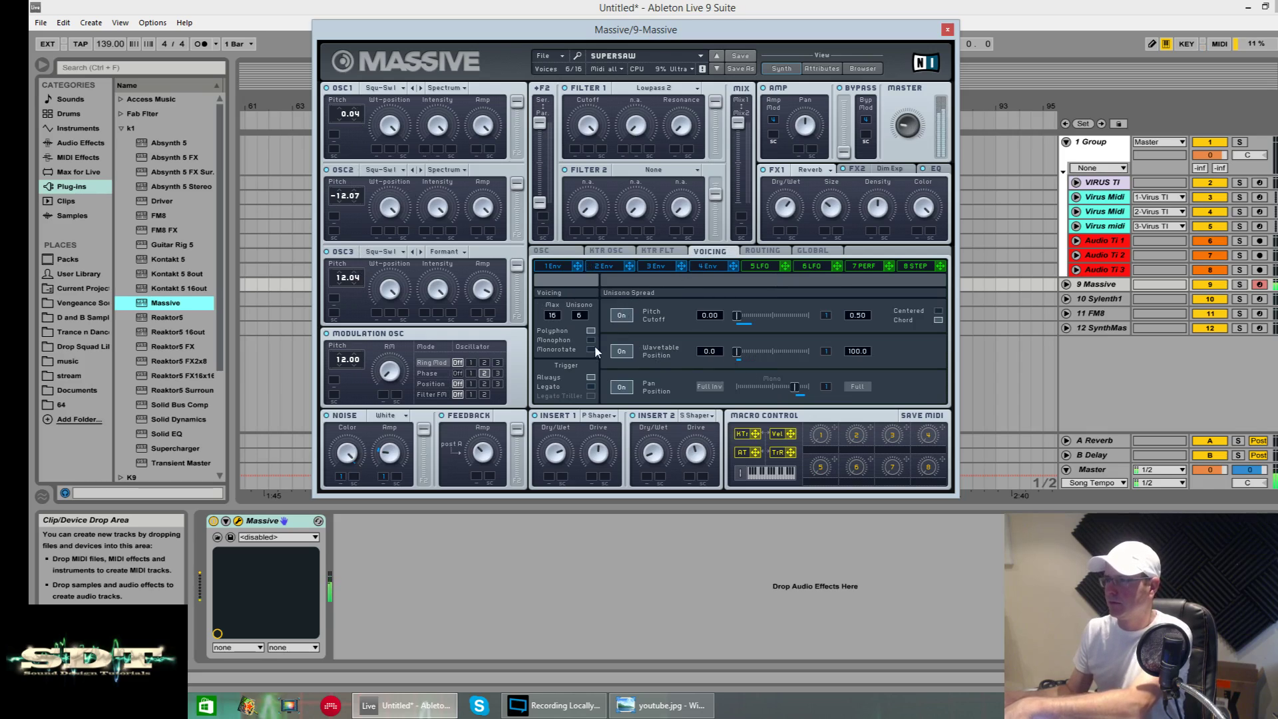
pyautogui.click(827, 321)
pyautogui.click(834, 330)
pyautogui.click(822, 351)
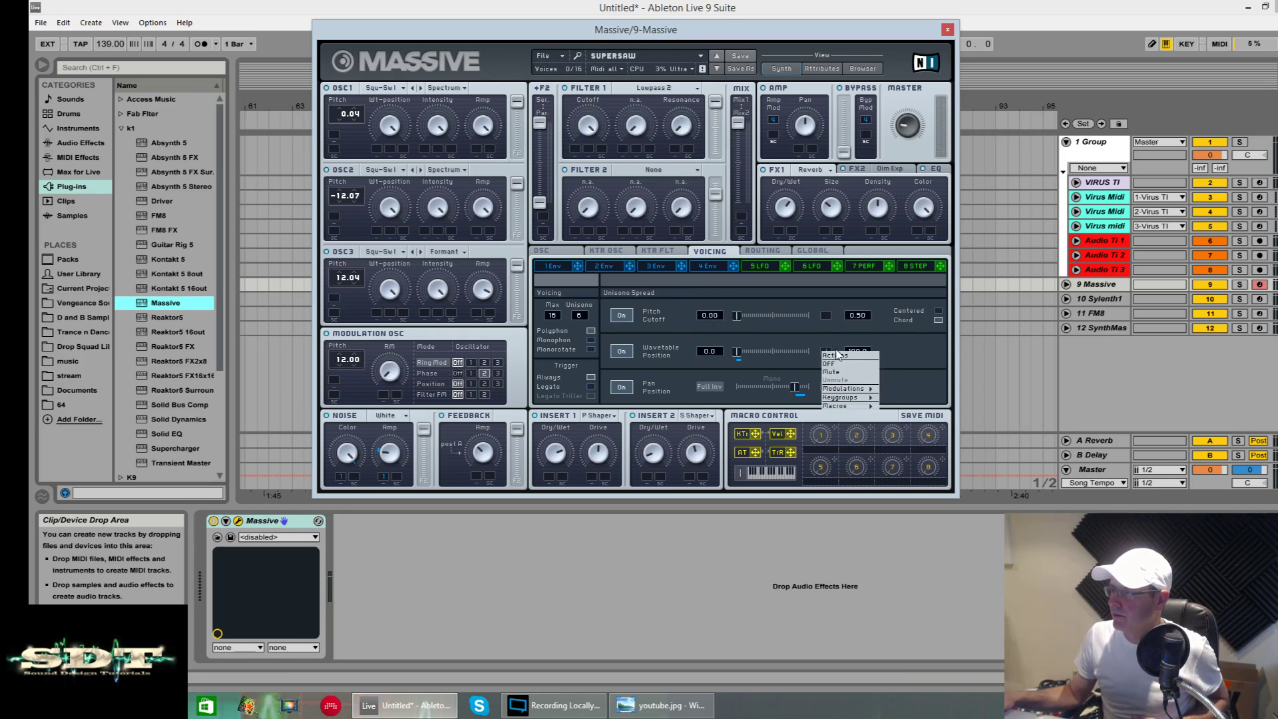
pyautogui.click(831, 364)
pyautogui.click(825, 390)
pyautogui.click(833, 393)
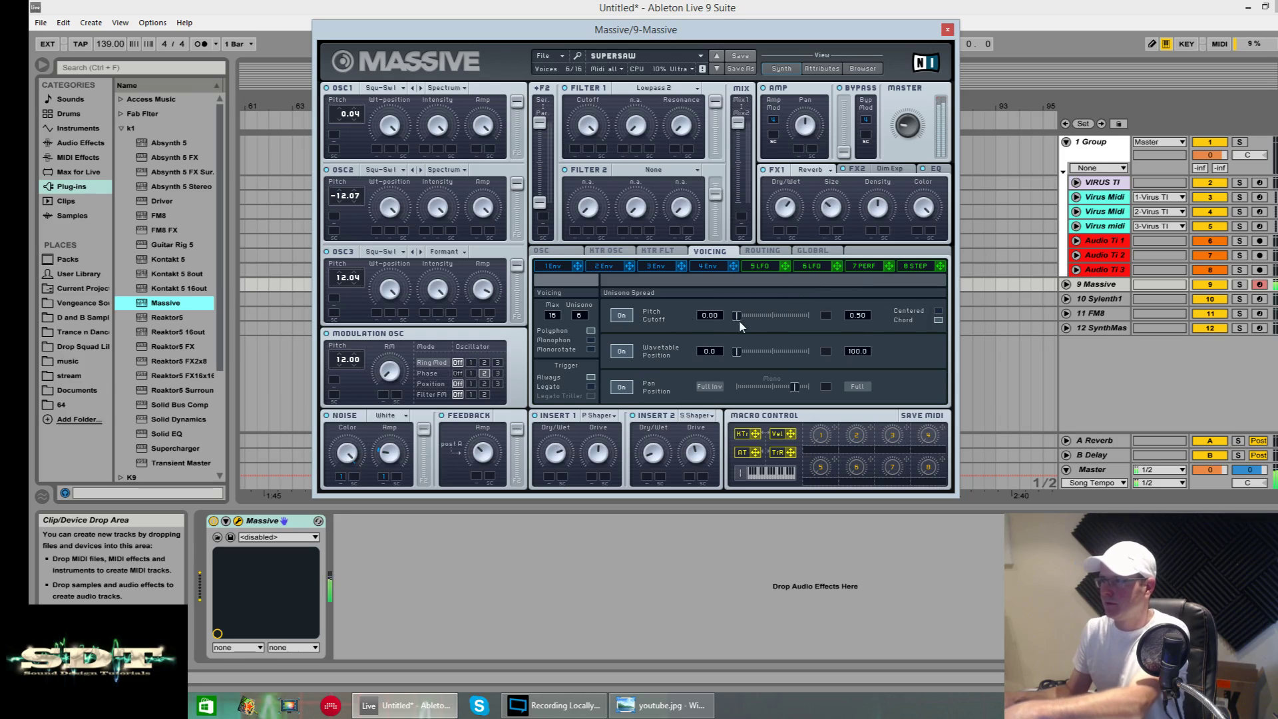
pyautogui.moveTo(740, 316); pyautogui.dragTo(756, 321)
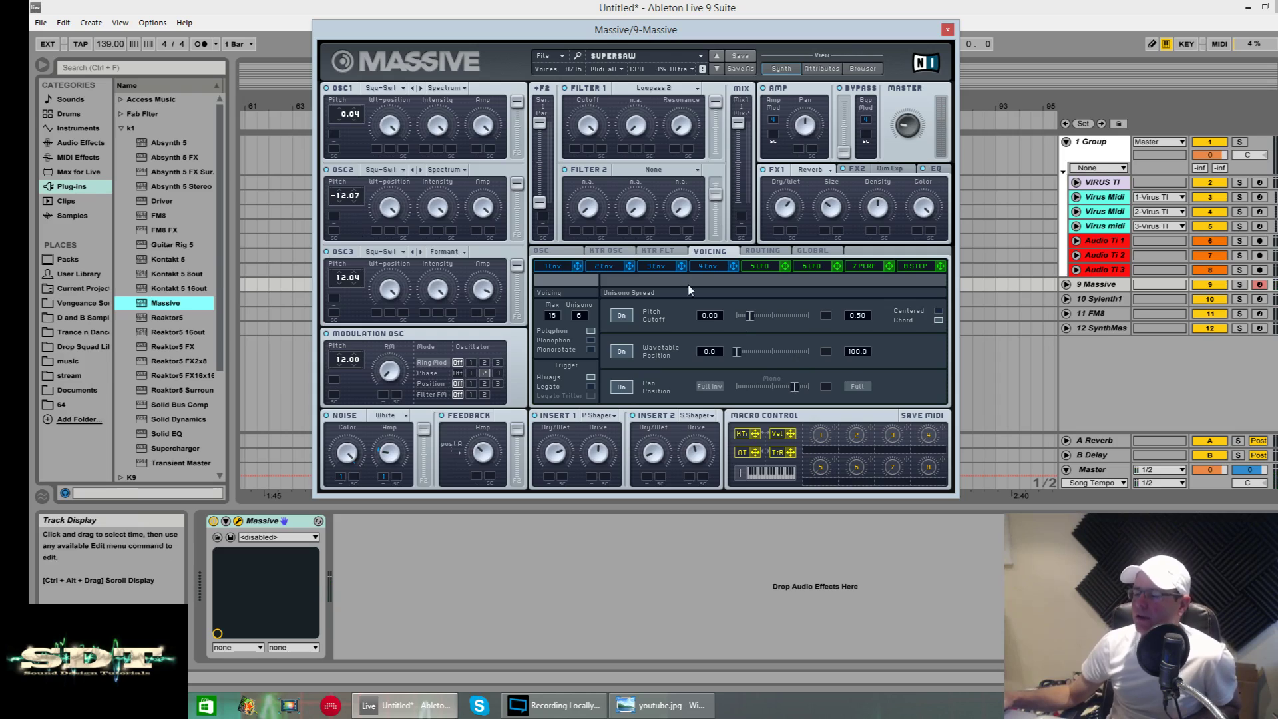
# - Close Massive, open the Sylenth1 track's synth window in the middle of the screen, and initialise its preset
pyautogui.click(947, 29)
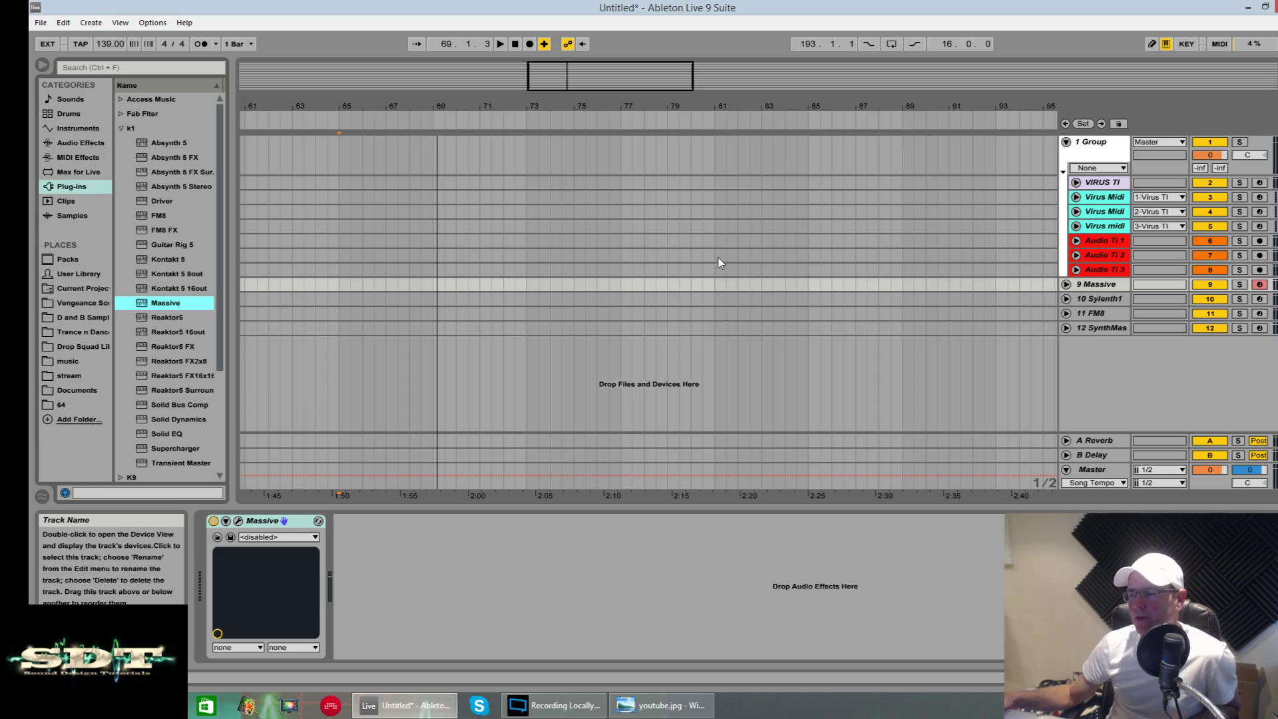
pyautogui.click(1099, 300)
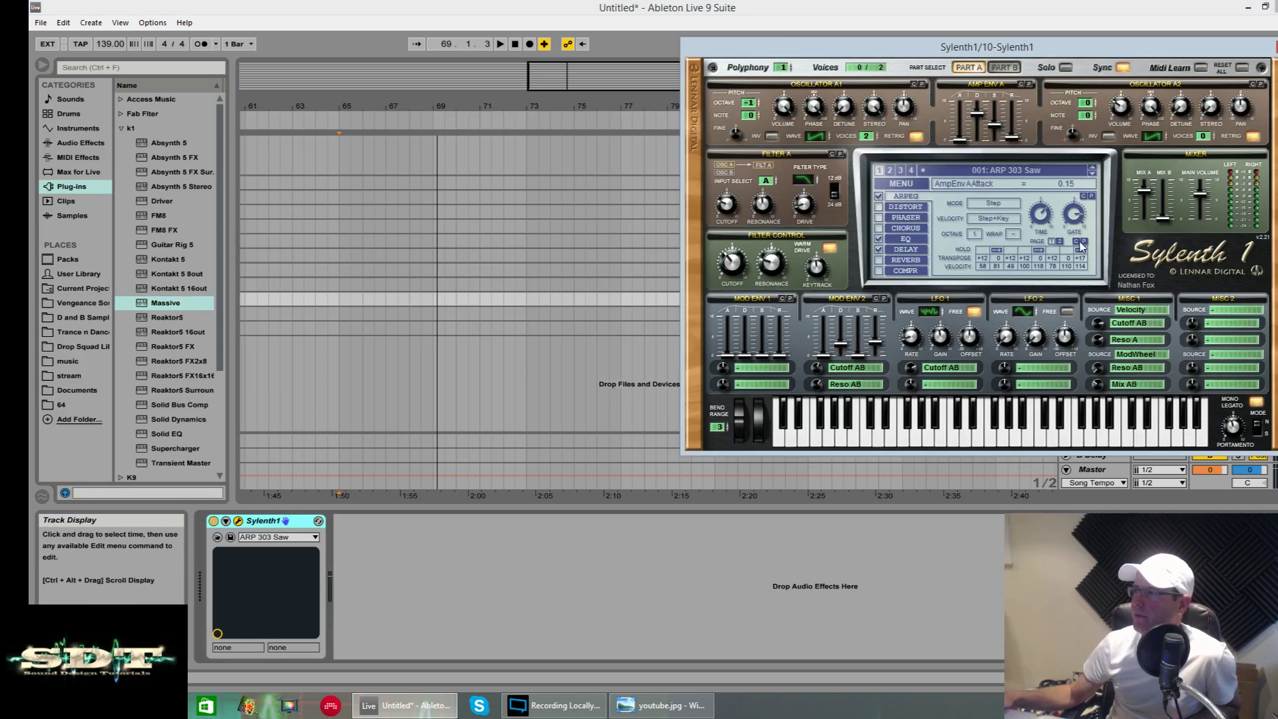
pyautogui.moveTo(1129, 46); pyautogui.dragTo(603, 239)
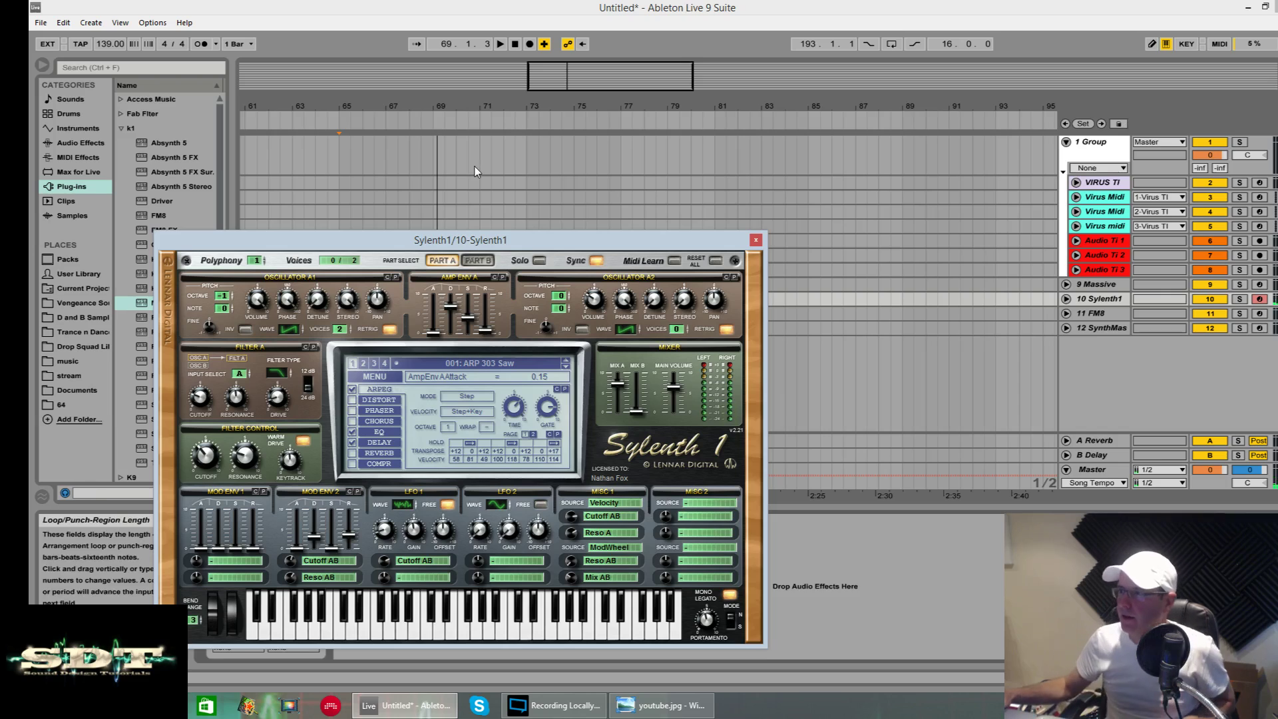
pyautogui.moveTo(491, 240); pyautogui.dragTo(613, 157)
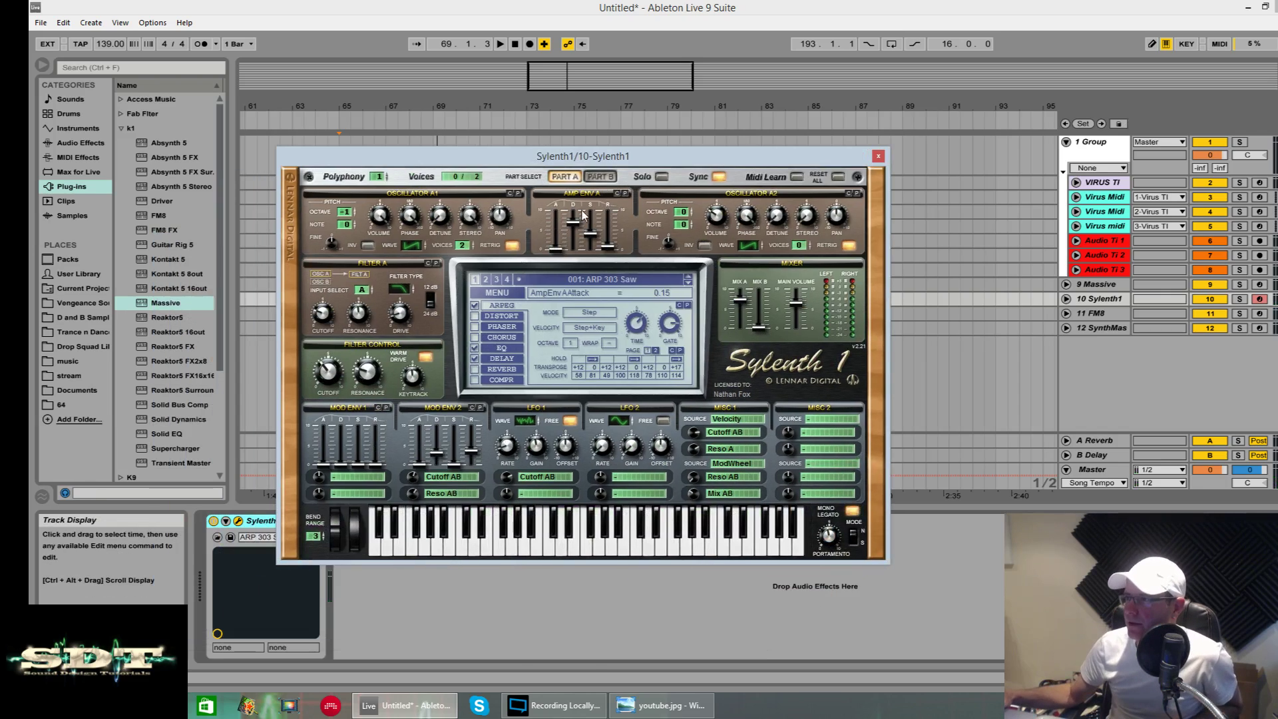
pyautogui.click(498, 294)
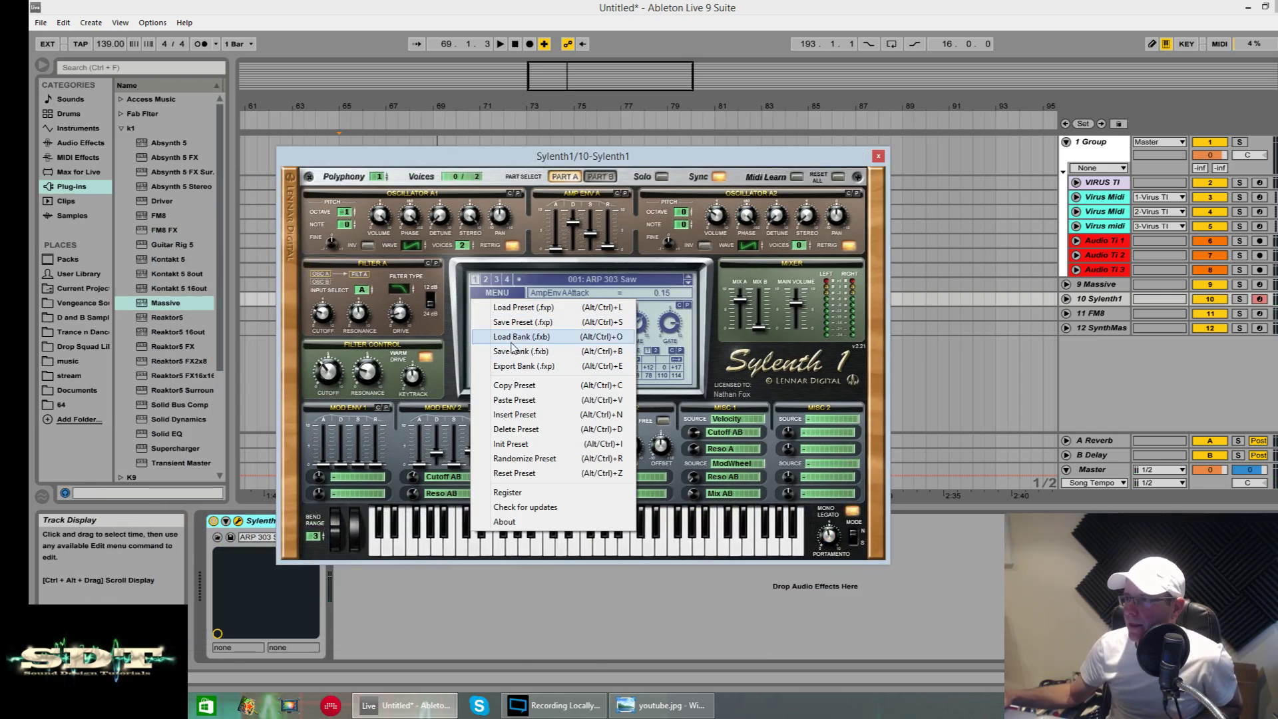
pyautogui.click(513, 443)
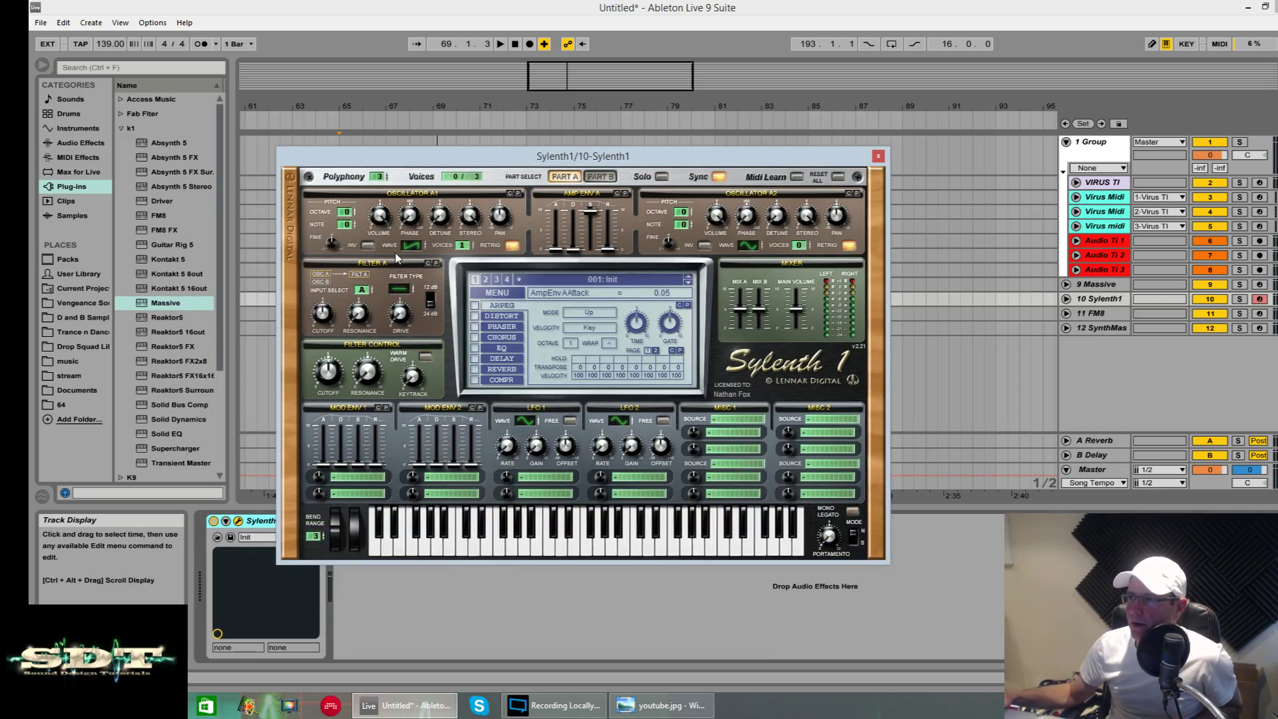
# - Set oscillator A1 to 8 voices with detune 3.33 and retrigger off, and give oscillator A2 8 voices
pyautogui.click(351, 214)
pyautogui.moveTo(464, 251); pyautogui.dragTo(468, 205)
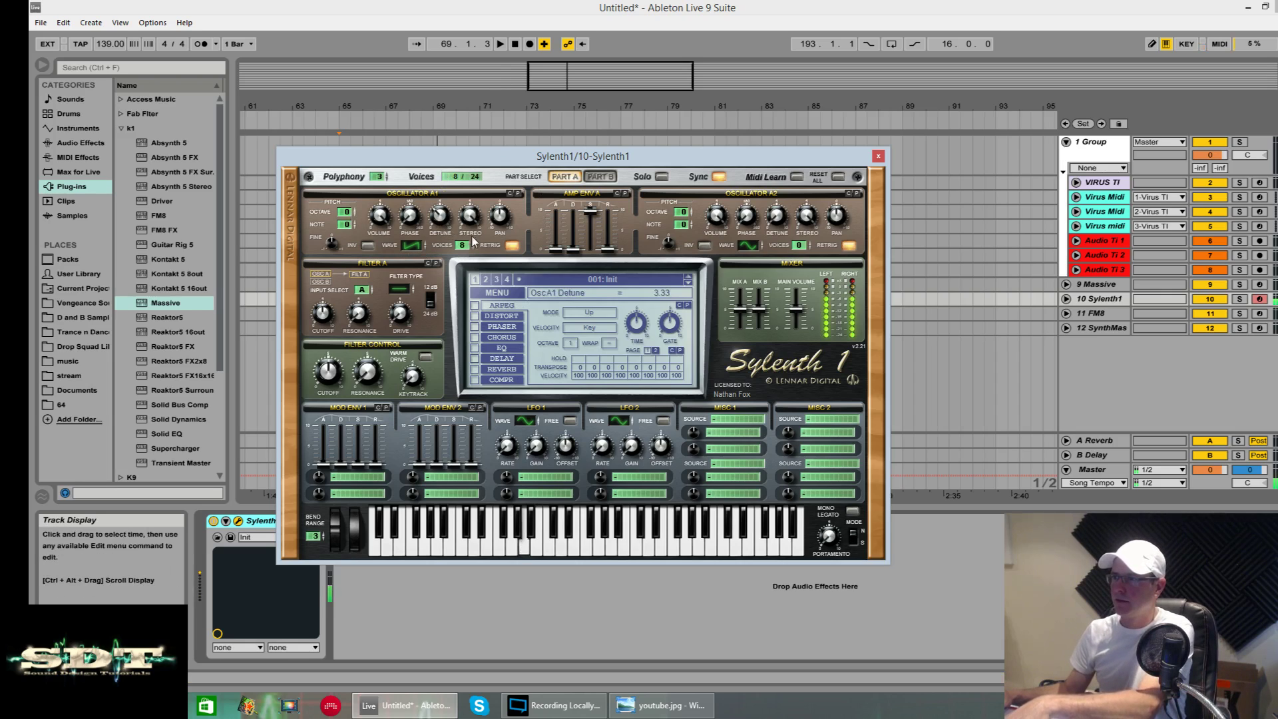
pyautogui.click(511, 246)
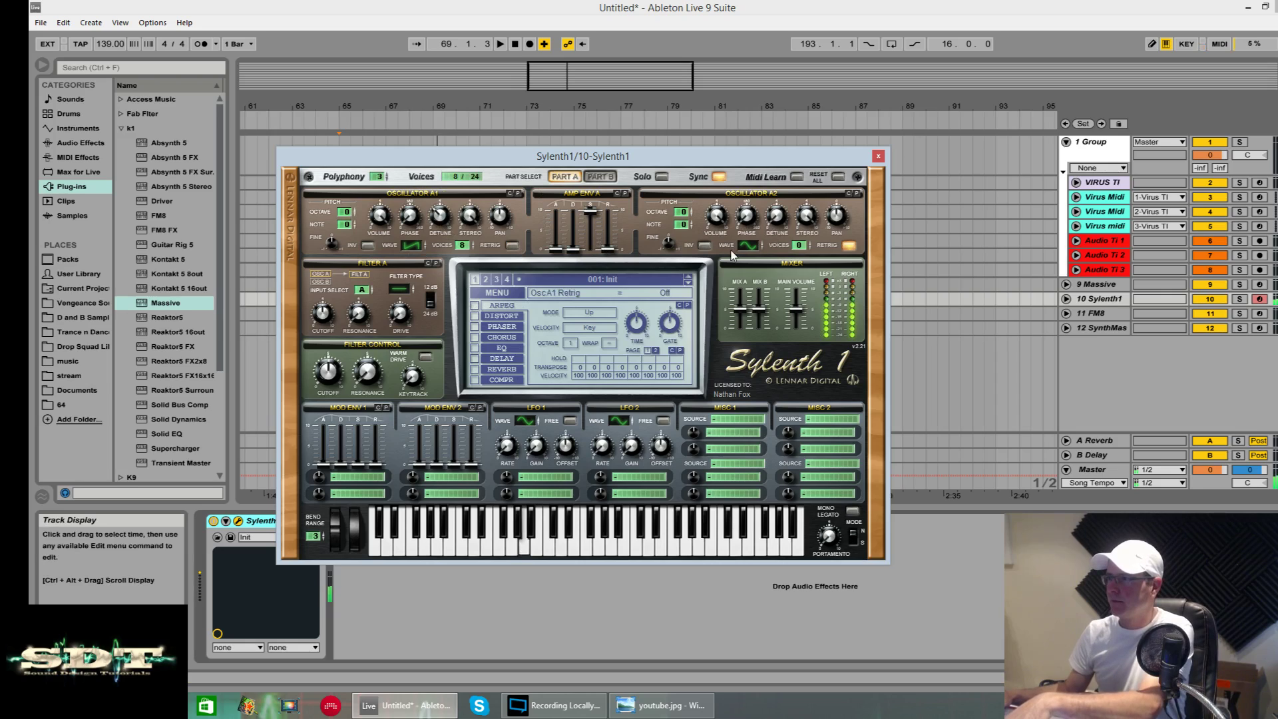
pyautogui.click(798, 246)
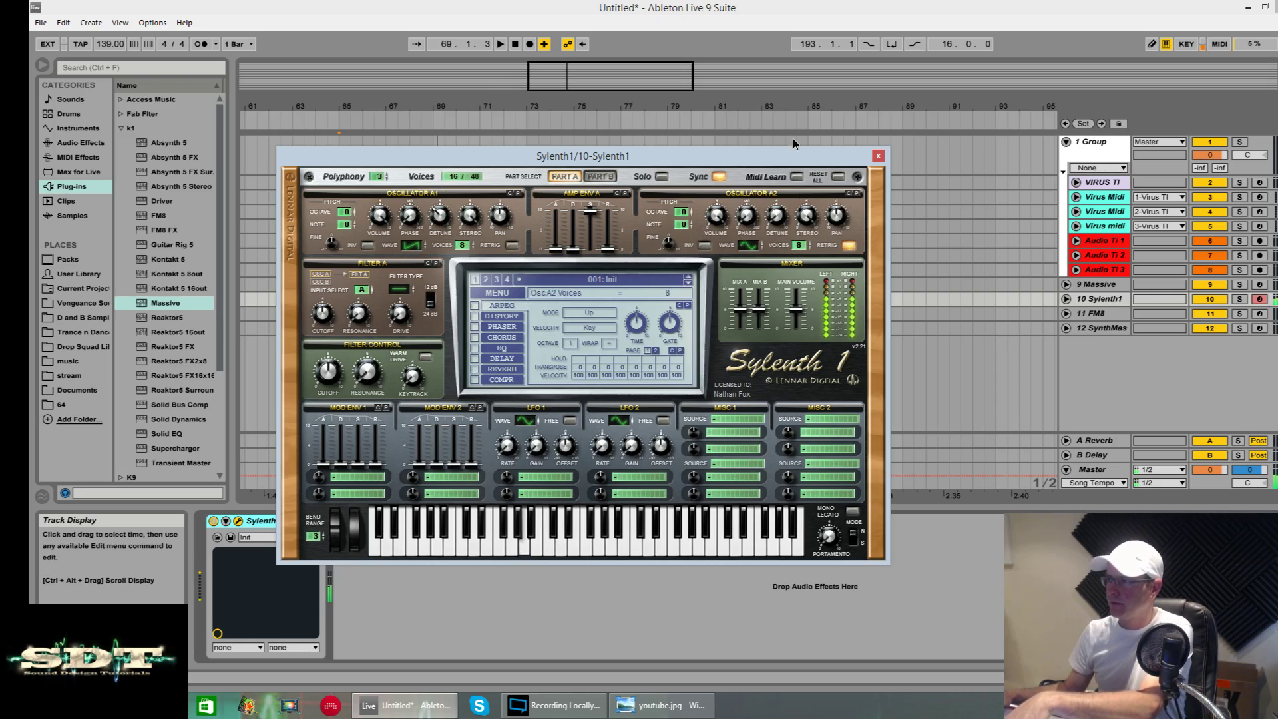
# - Set oscillator A2's waveform to Saw, increase its detune, and raise its octave to +1
pyautogui.click(748, 245)
pyautogui.click(752, 244)
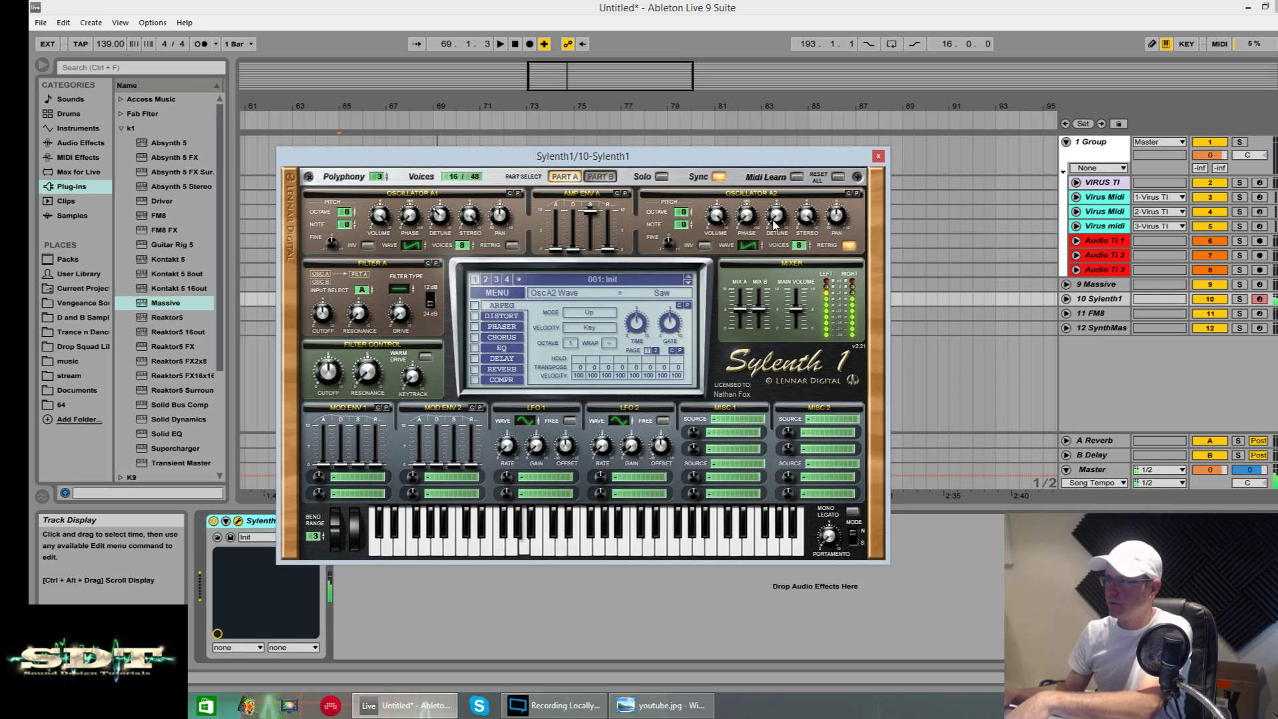
pyautogui.moveTo(775, 221); pyautogui.dragTo(782, 178)
pyautogui.click(683, 212)
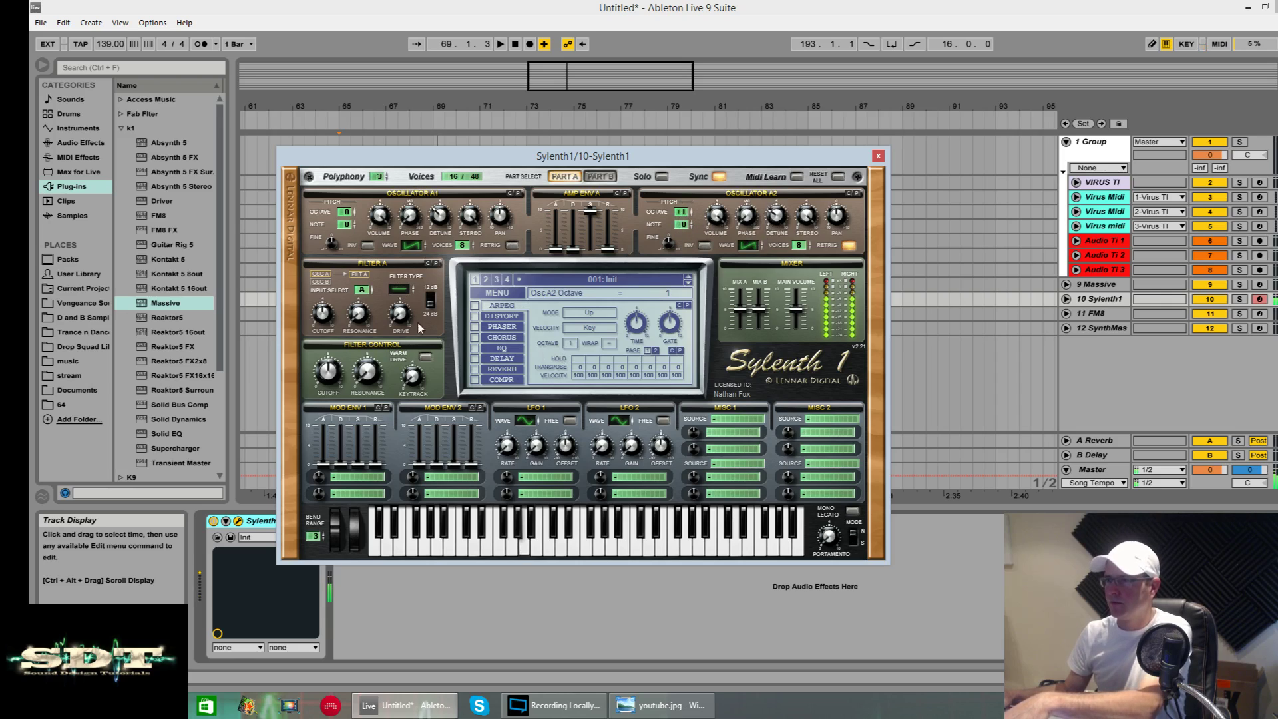
# - In part B, turn off oscillator B2's retrigger, set octave -1, 8 voices and detune 3.52, and change its waveform
pyautogui.click(613, 178)
pyautogui.click(849, 245)
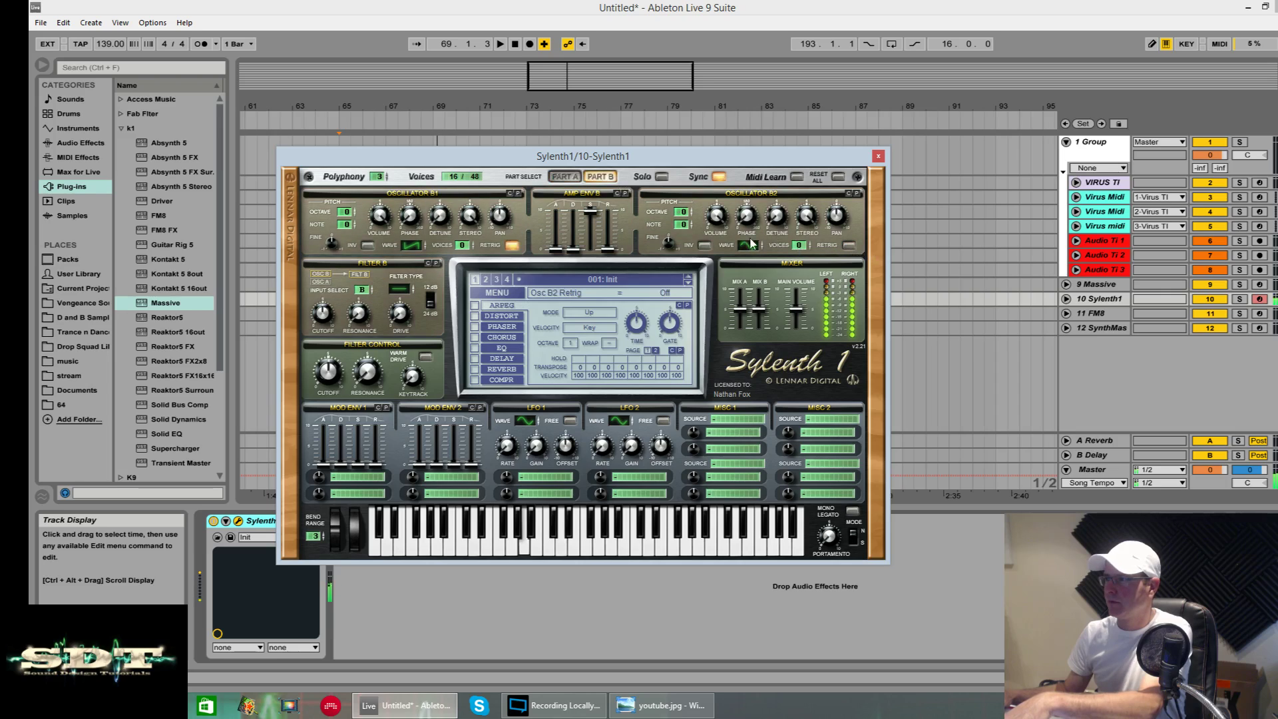
pyautogui.click(684, 225)
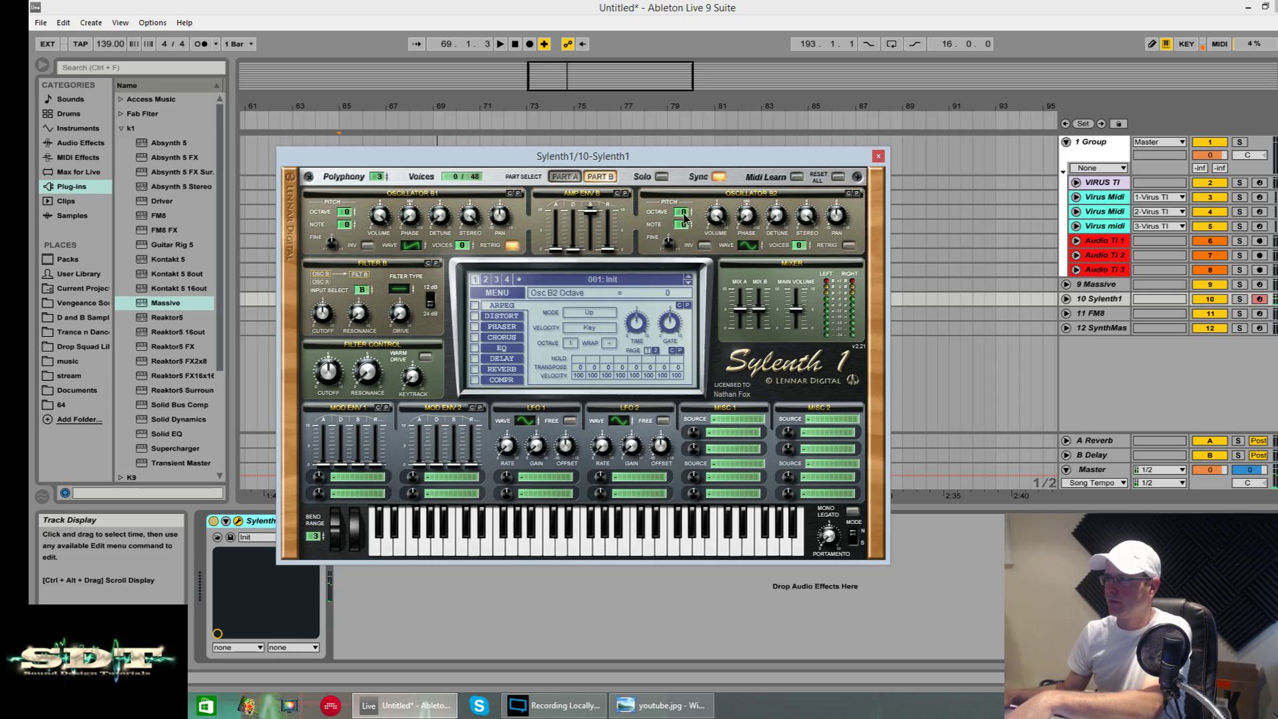
pyautogui.moveTo(799, 247); pyautogui.dragTo(811, 155)
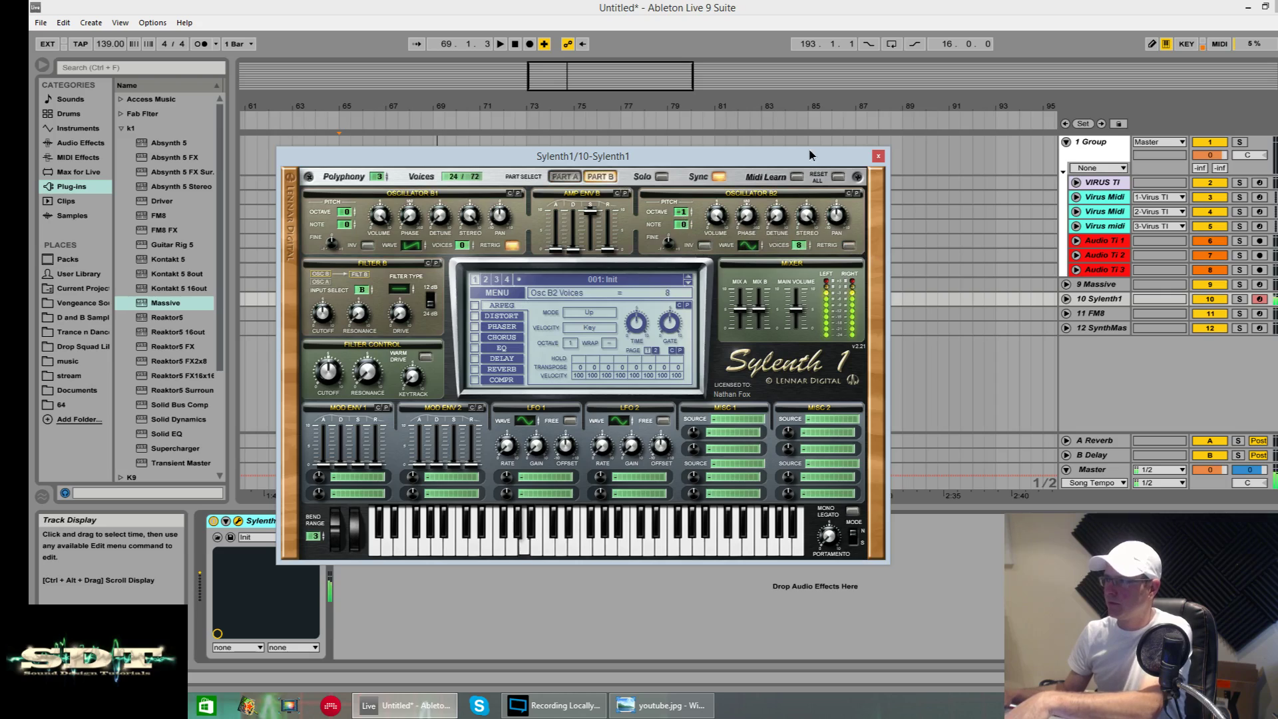
pyautogui.click(751, 247)
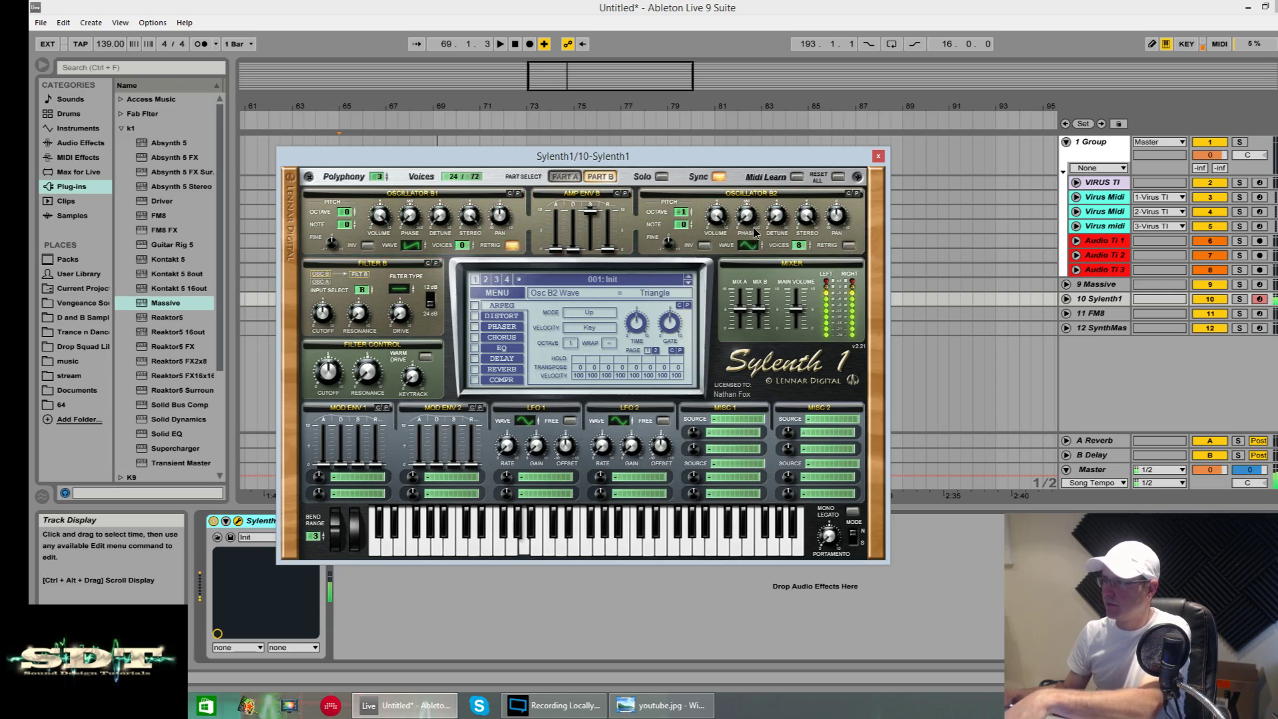
pyautogui.click(756, 243)
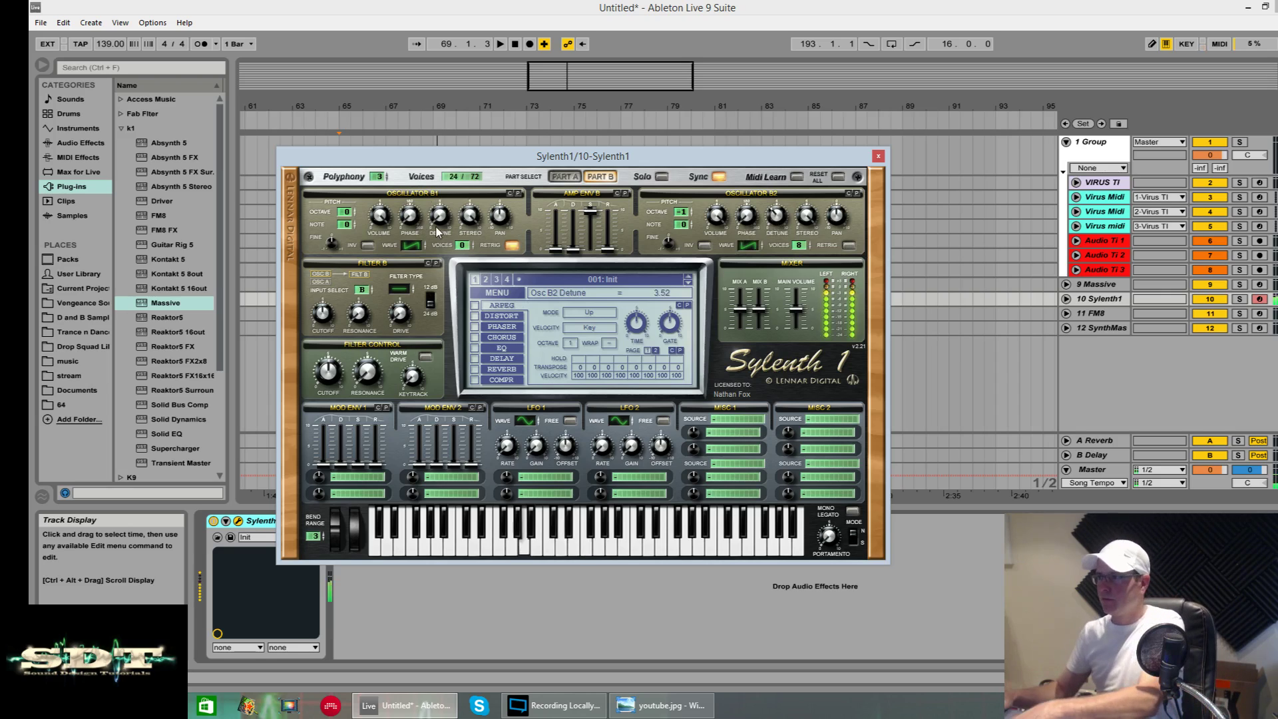
# - Return to part A and adjust oscillator A1's pan and phase
pyautogui.click(565, 177)
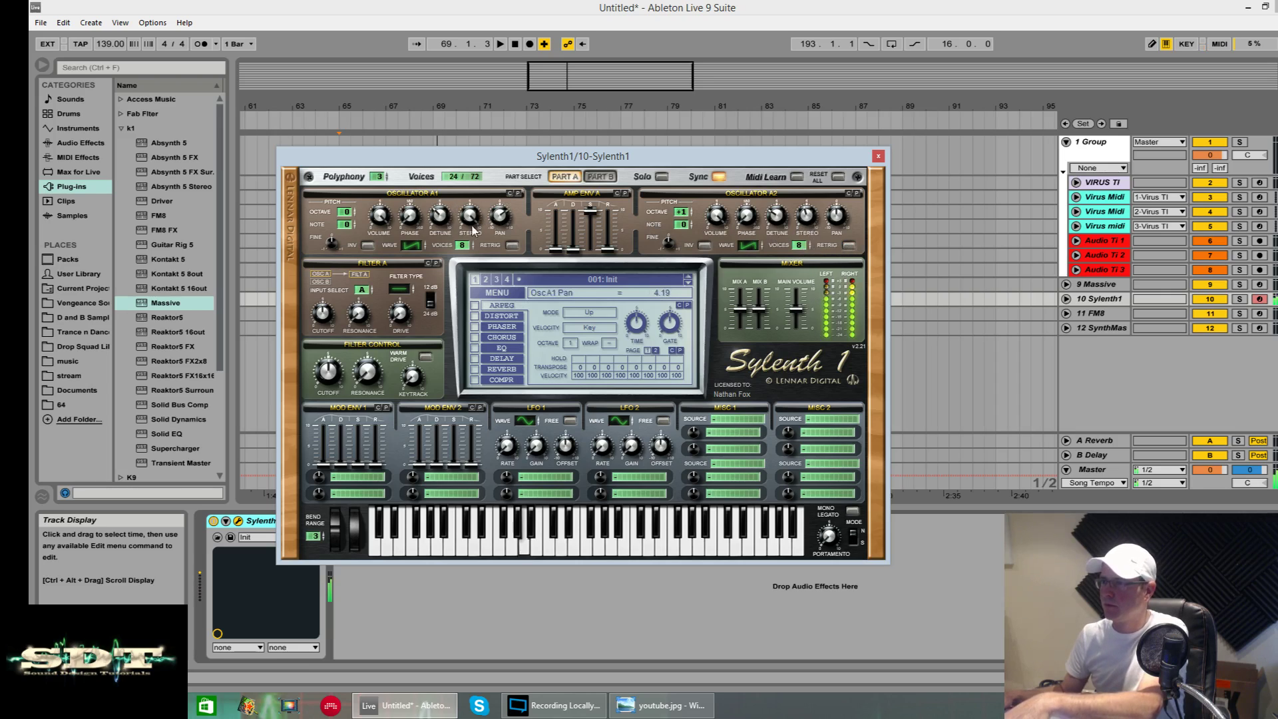
pyautogui.moveTo(405, 213); pyautogui.dragTo(411, 194)
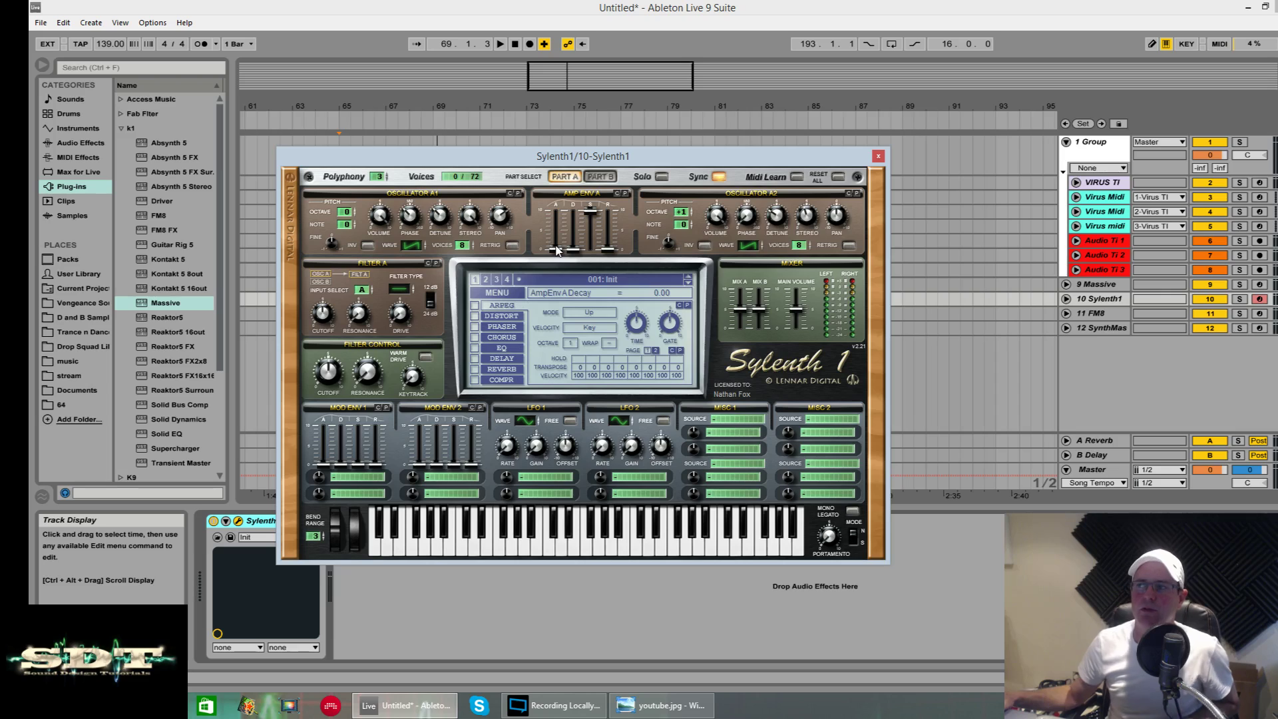
# - Try different attack times on amp envelope A, including 4.88, 2.47 and zero, ending at 5.40
pyautogui.moveTo(552, 256); pyautogui.dragTo(603, 198)
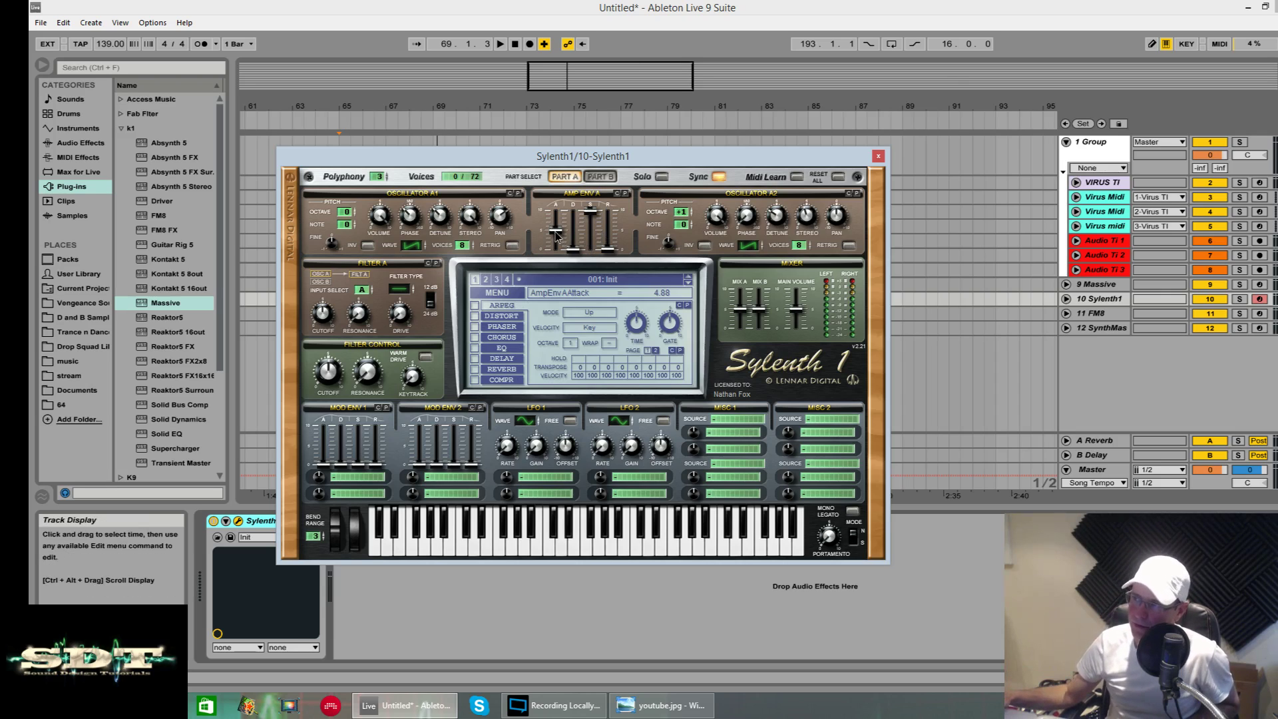
pyautogui.moveTo(556, 232); pyautogui.dragTo(556, 244)
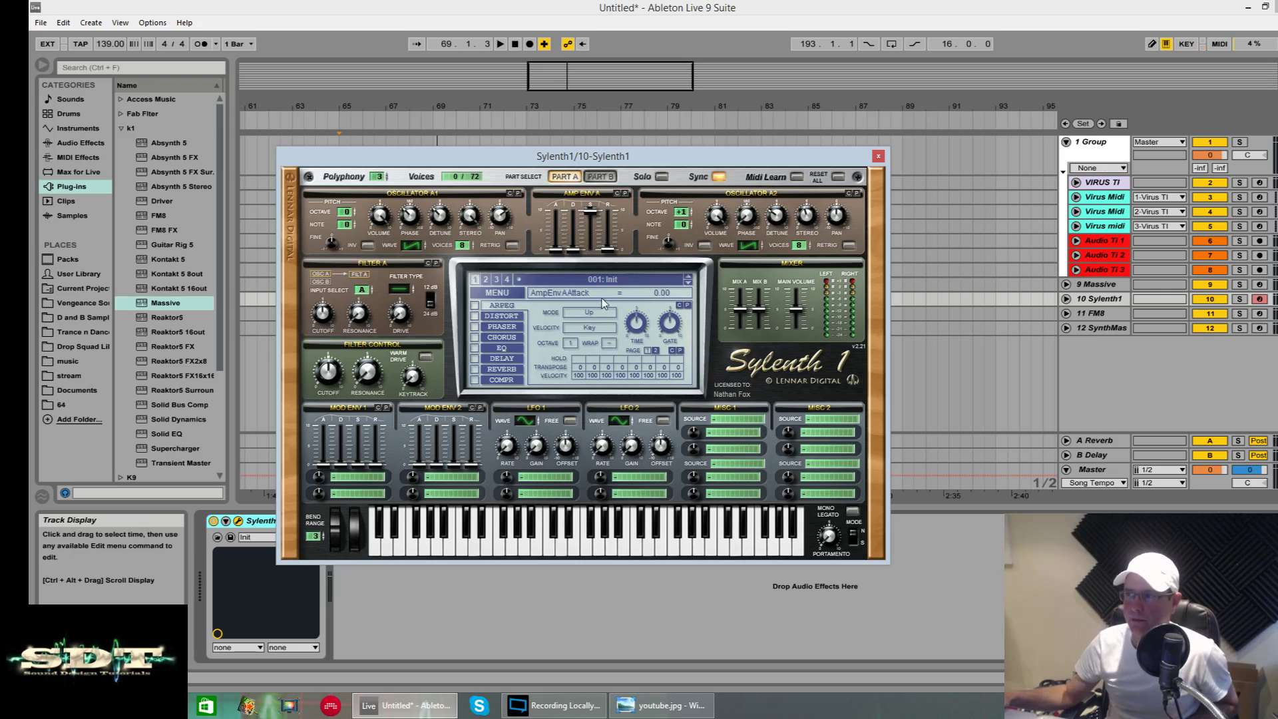
pyautogui.moveTo(559, 256); pyautogui.dragTo(559, 176)
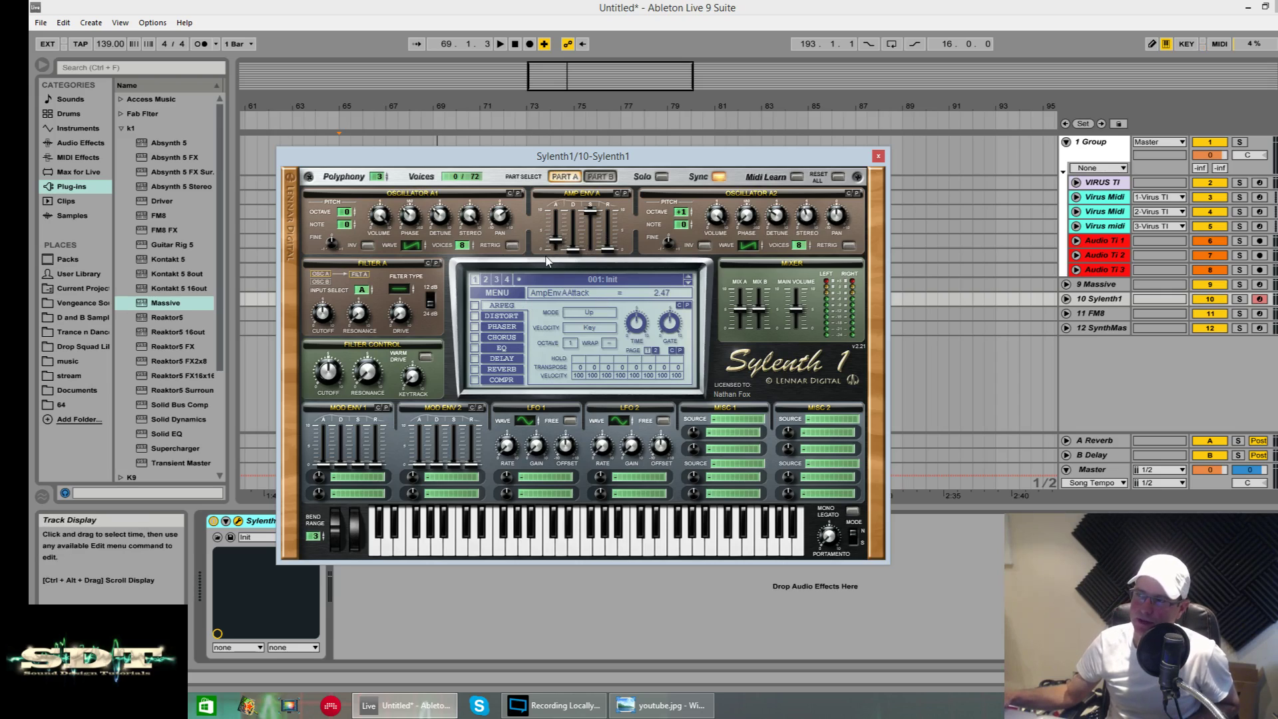
pyautogui.moveTo(554, 268); pyautogui.dragTo(549, 301)
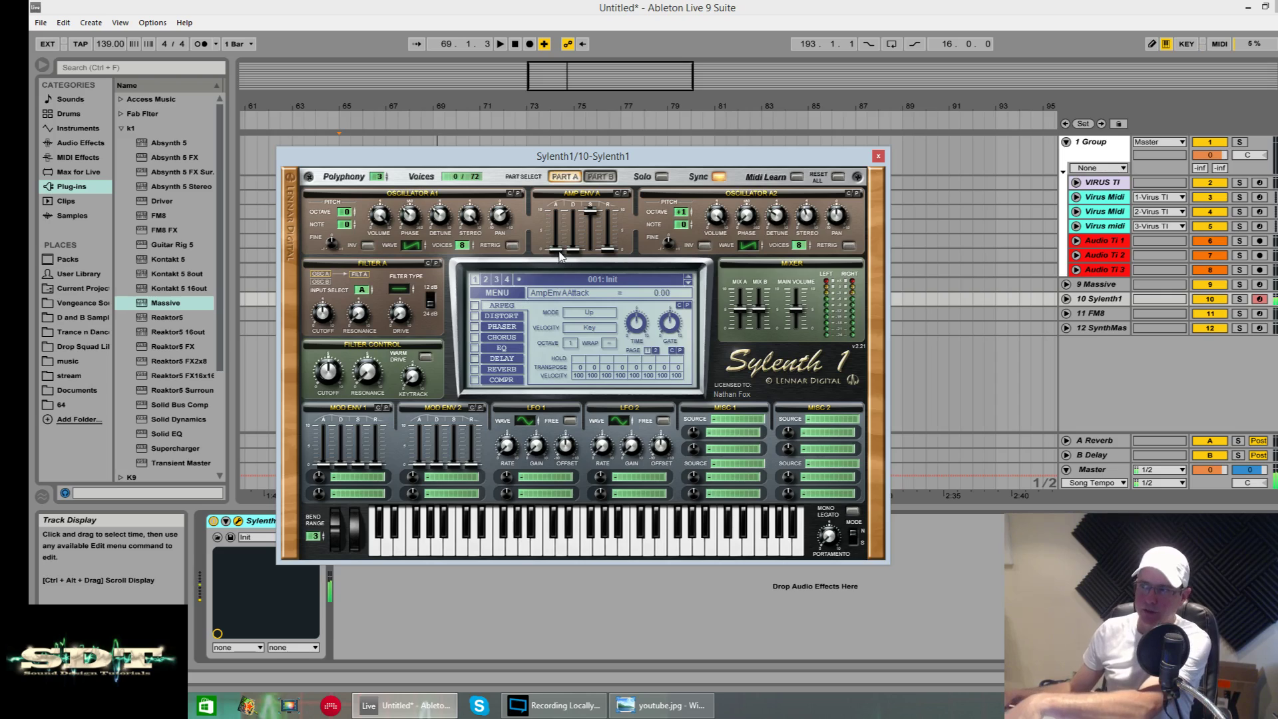
pyautogui.moveTo(555, 252); pyautogui.dragTo(580, 181)
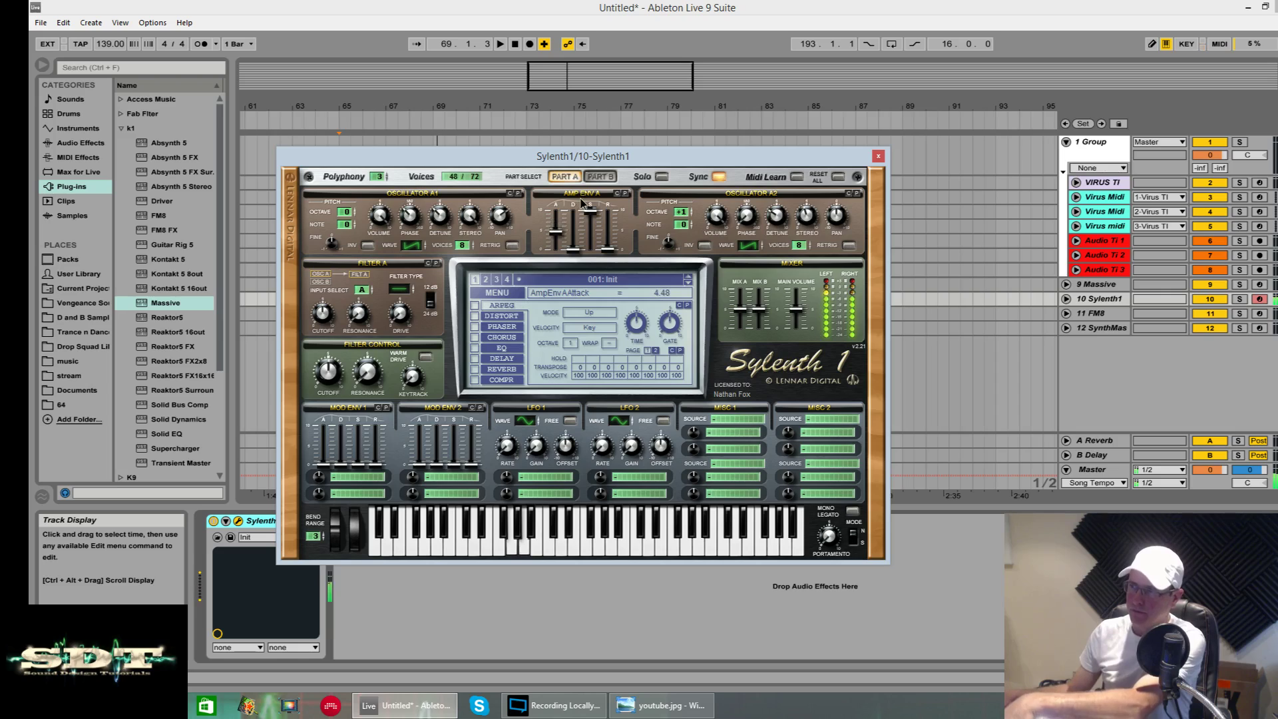
pyautogui.moveTo(579, 179); pyautogui.dragTo(612, 197)
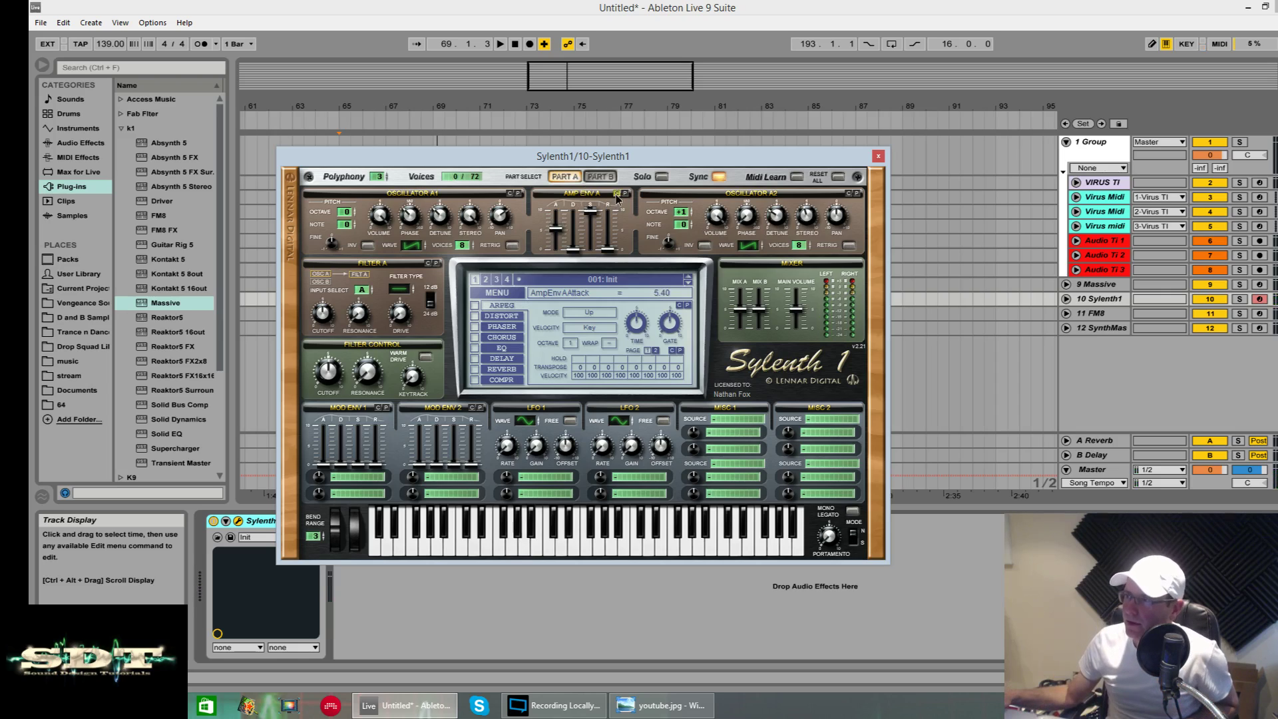
# - Remove oscillator B2's voices in part B and return to part A
pyautogui.click(597, 177)
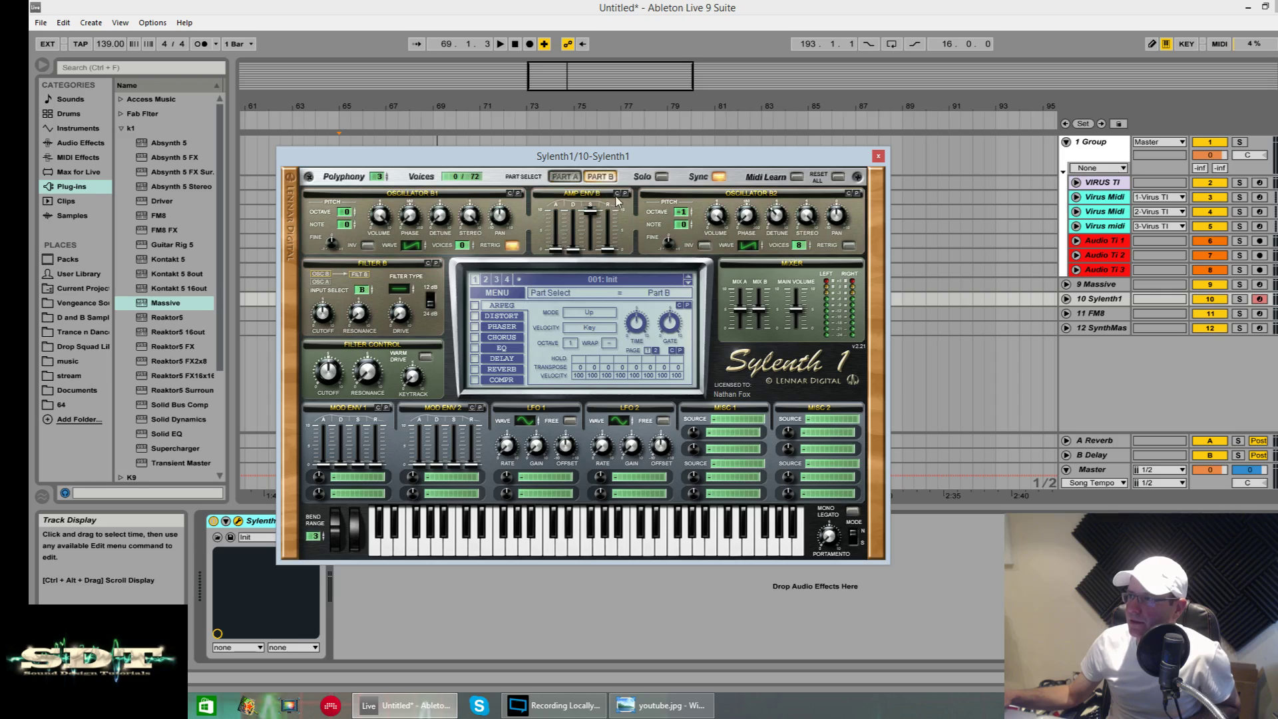
pyautogui.click(796, 247)
pyautogui.click(565, 177)
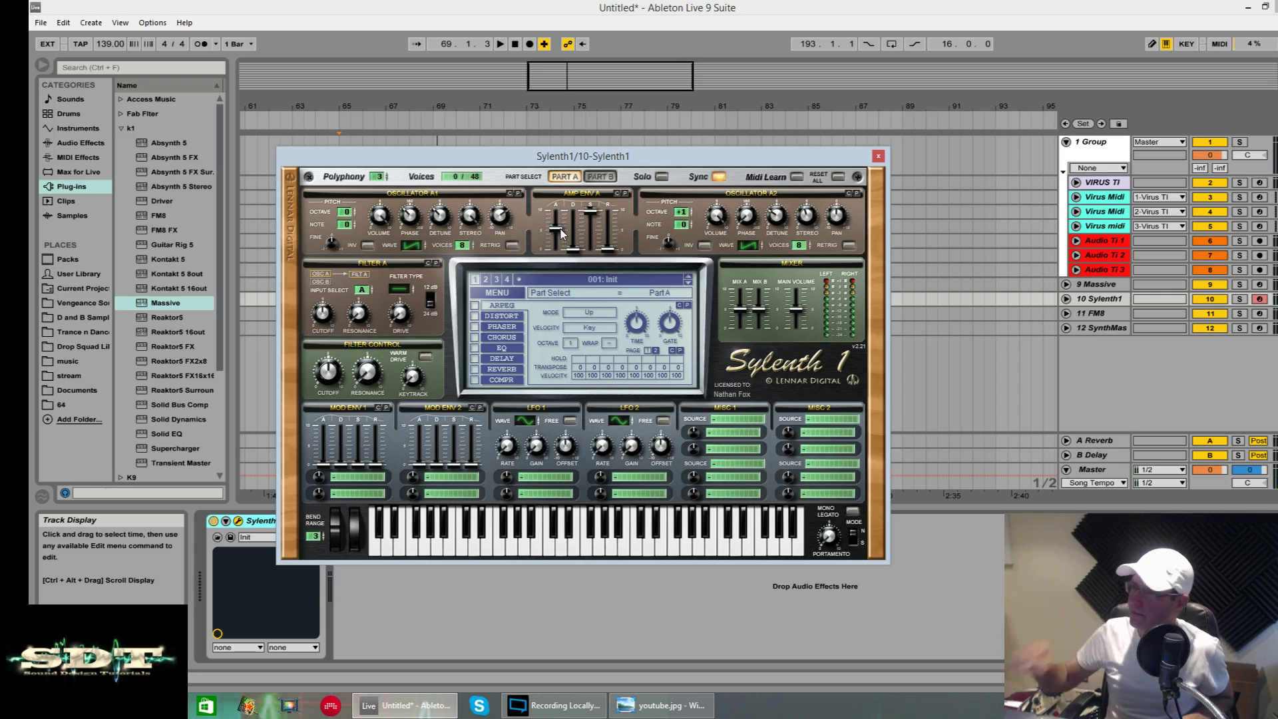
# - Shape amp envelope A with attack 0.00, a raised decay and sustain 4.25
pyautogui.moveTo(595, 218); pyautogui.dragTo(584, 329)
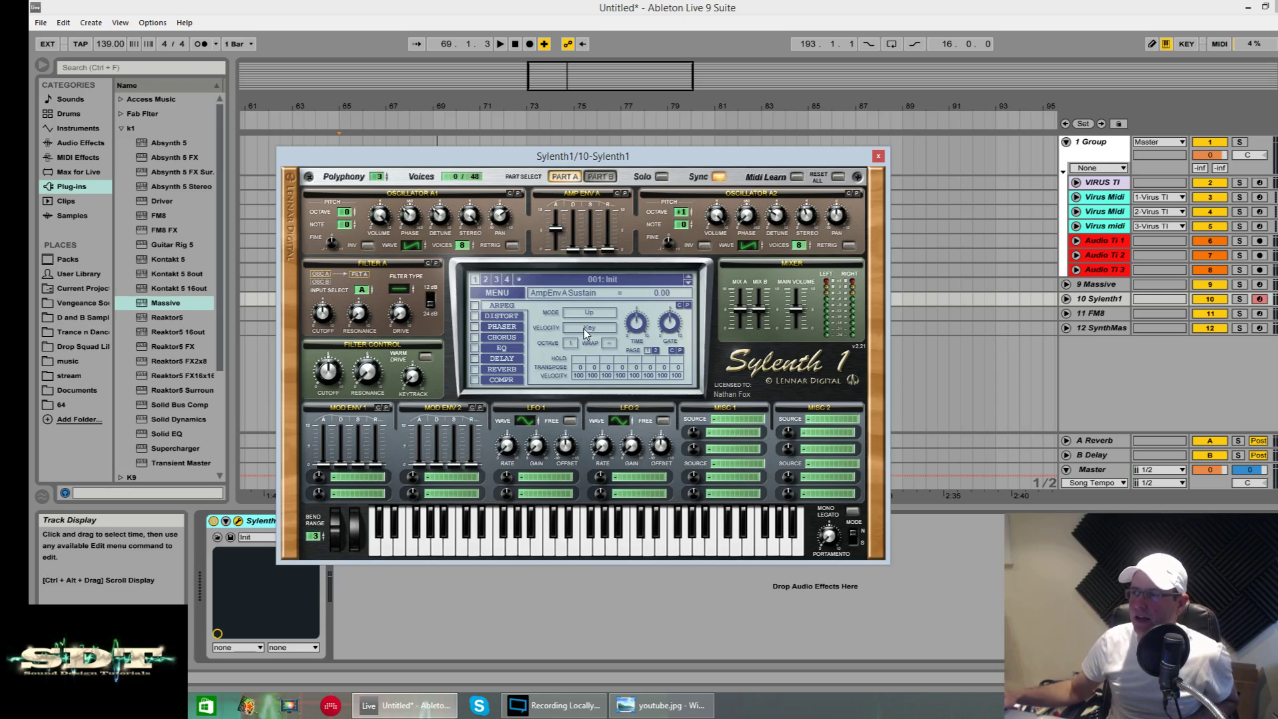
pyautogui.moveTo(561, 233); pyautogui.dragTo(565, 256)
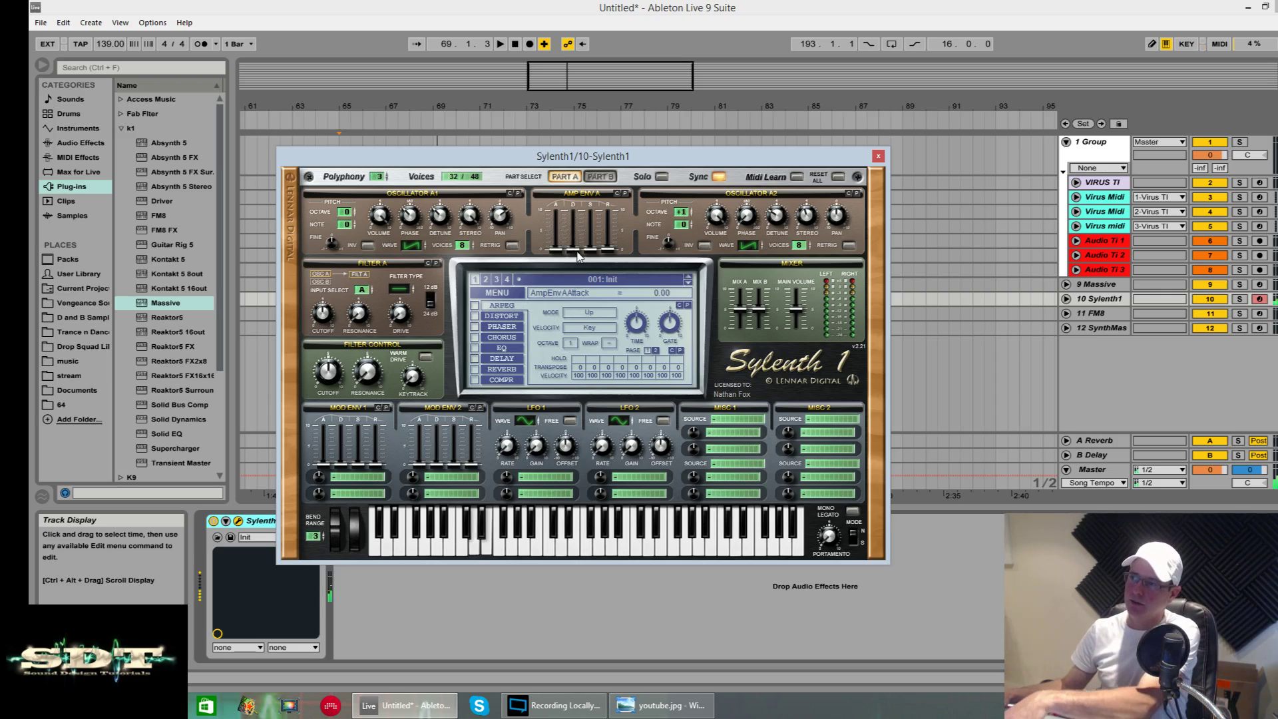
pyautogui.moveTo(589, 250); pyautogui.dragTo(580, 174)
pyautogui.moveTo(590, 228); pyautogui.dragTo(589, 237)
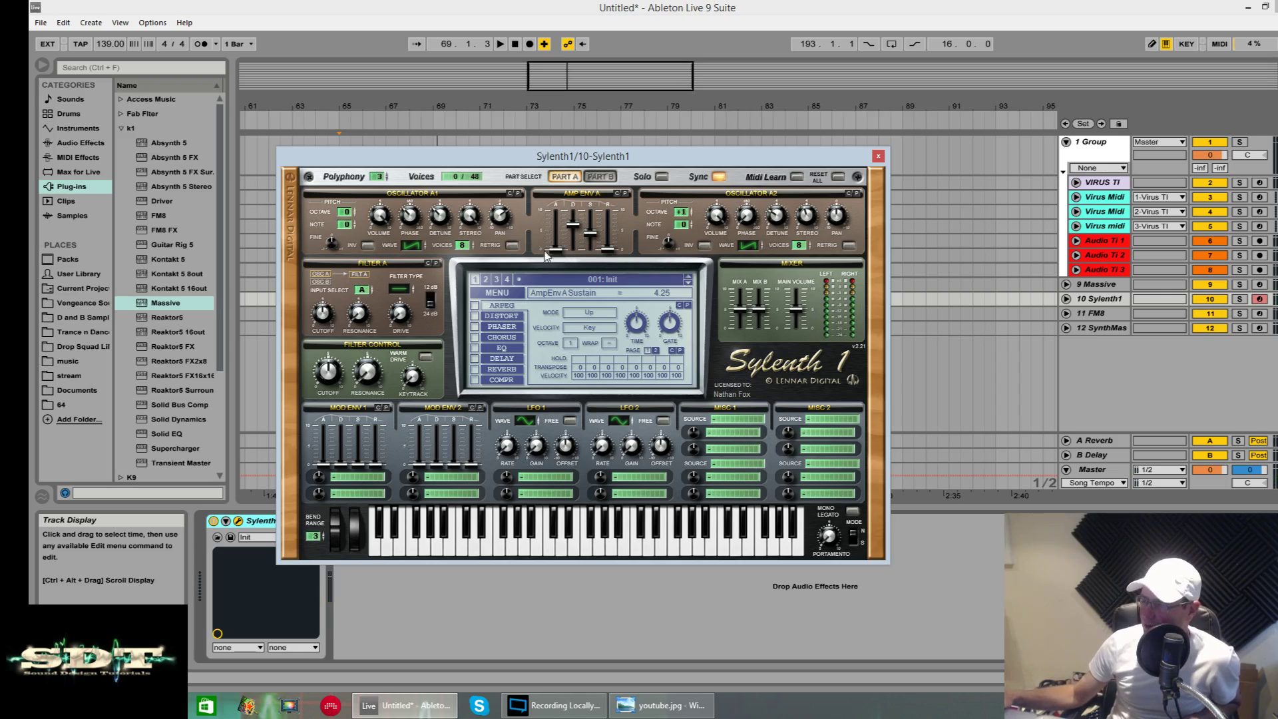
# - Close Sylenth1, unfold the FM8 track and open its synth window
pyautogui.click(878, 158)
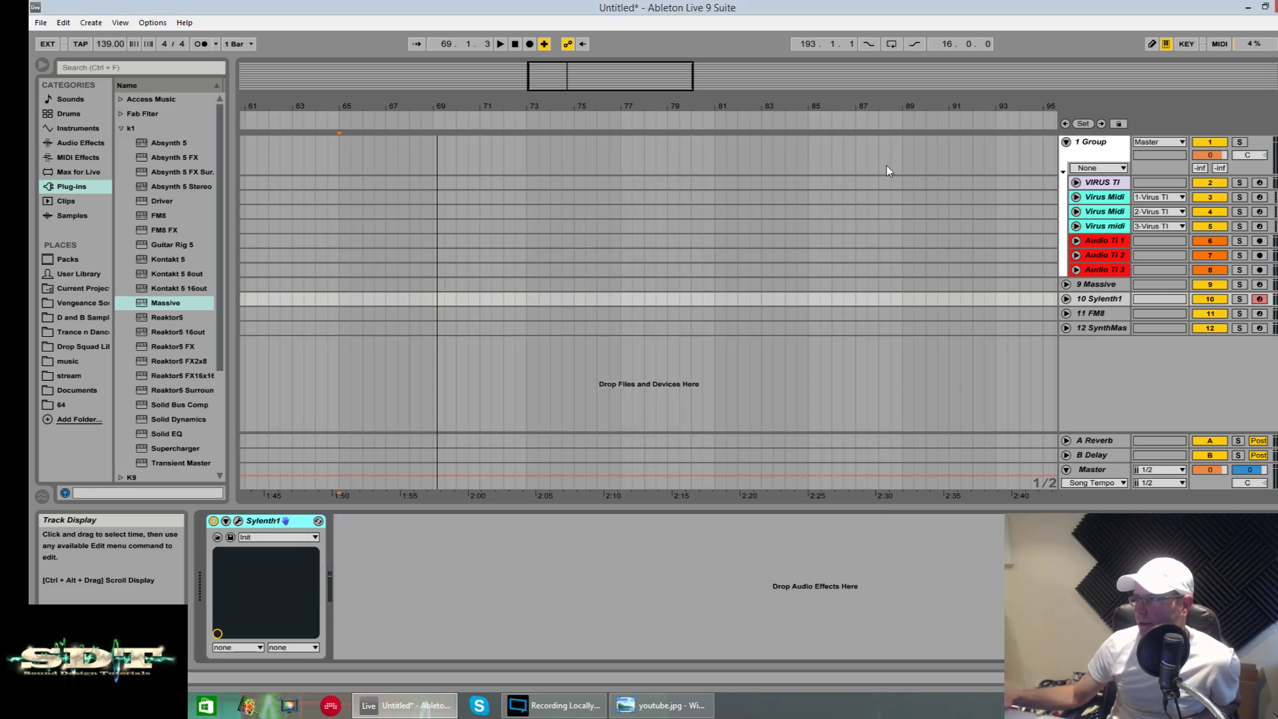
pyautogui.click(1066, 314)
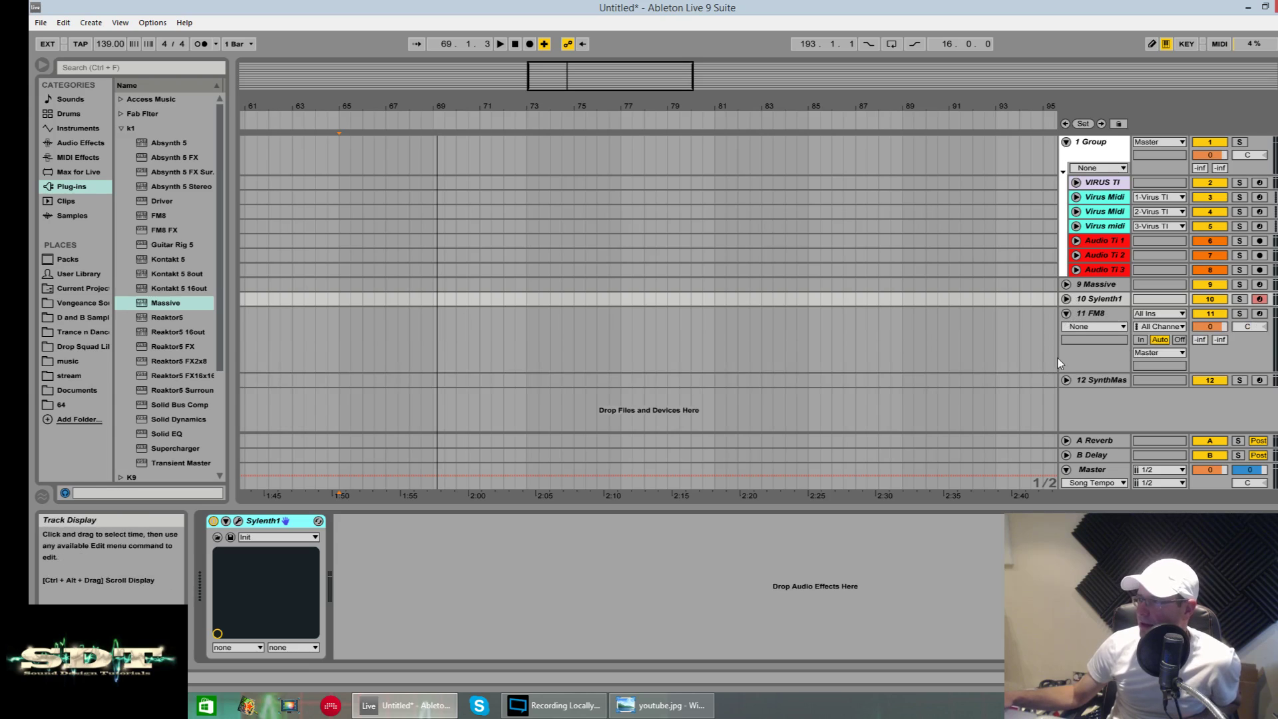
pyautogui.click(1103, 322)
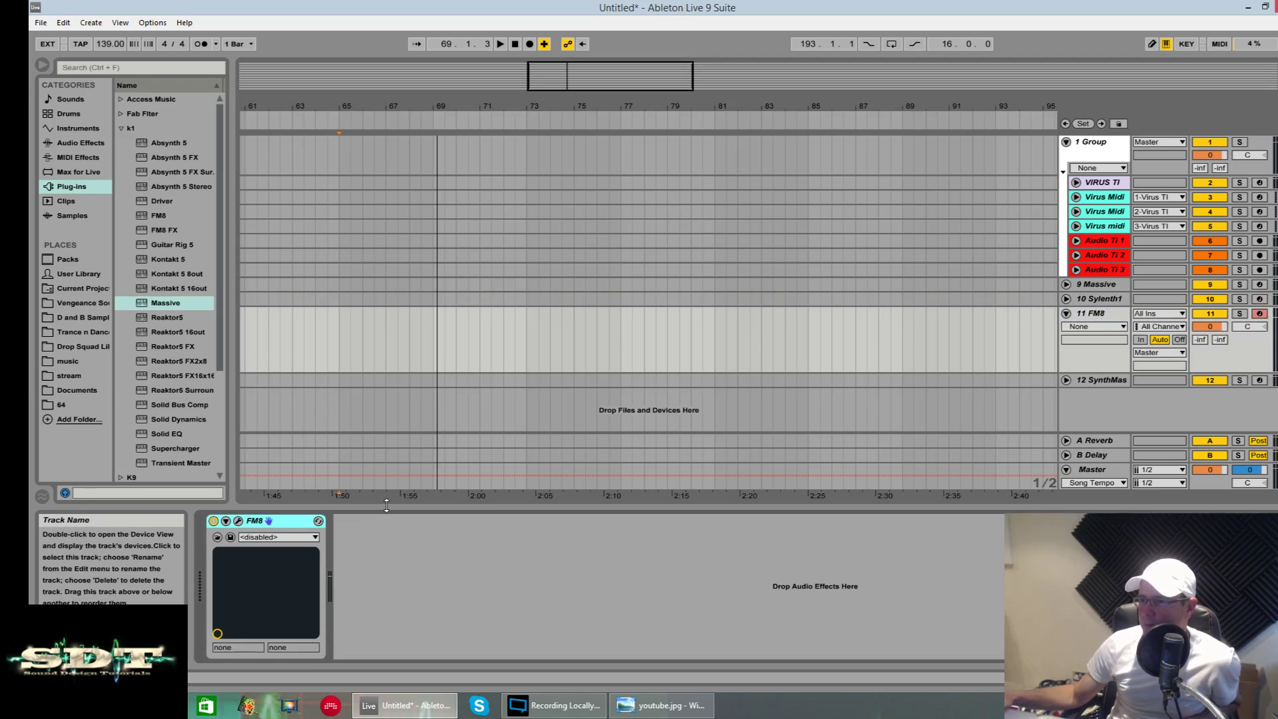
pyautogui.click(239, 522)
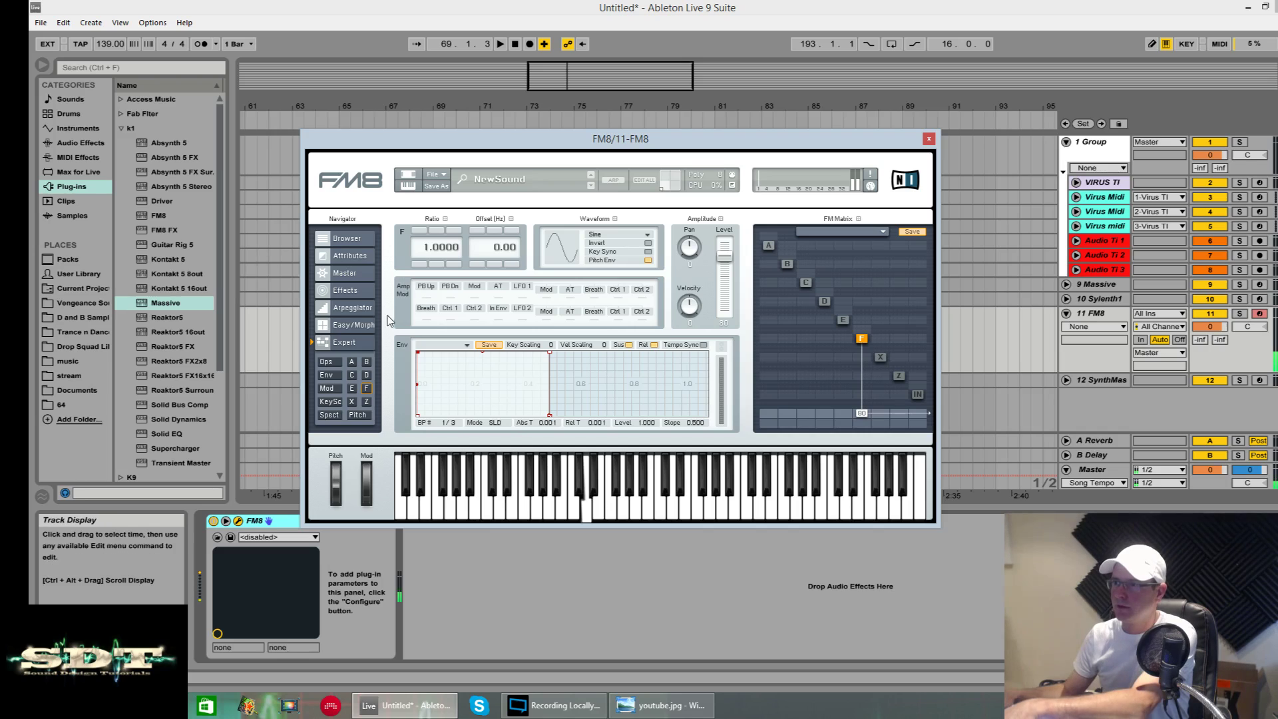
# - Raise FM8's master input volume to maximum and set the FM8 track's volume to 6.0 dB
pyautogui.click(345, 273)
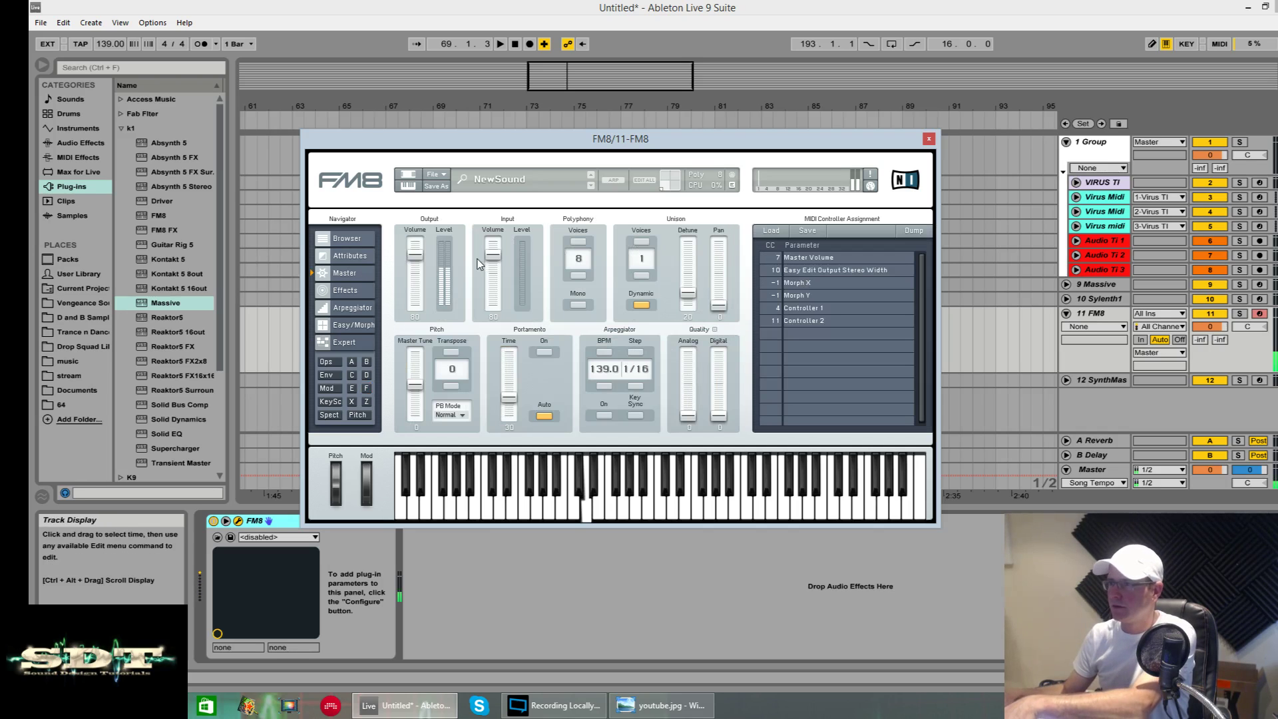
pyautogui.moveTo(497, 256); pyautogui.dragTo(496, 215)
pyautogui.moveTo(1205, 329); pyautogui.dragTo(1205, 306)
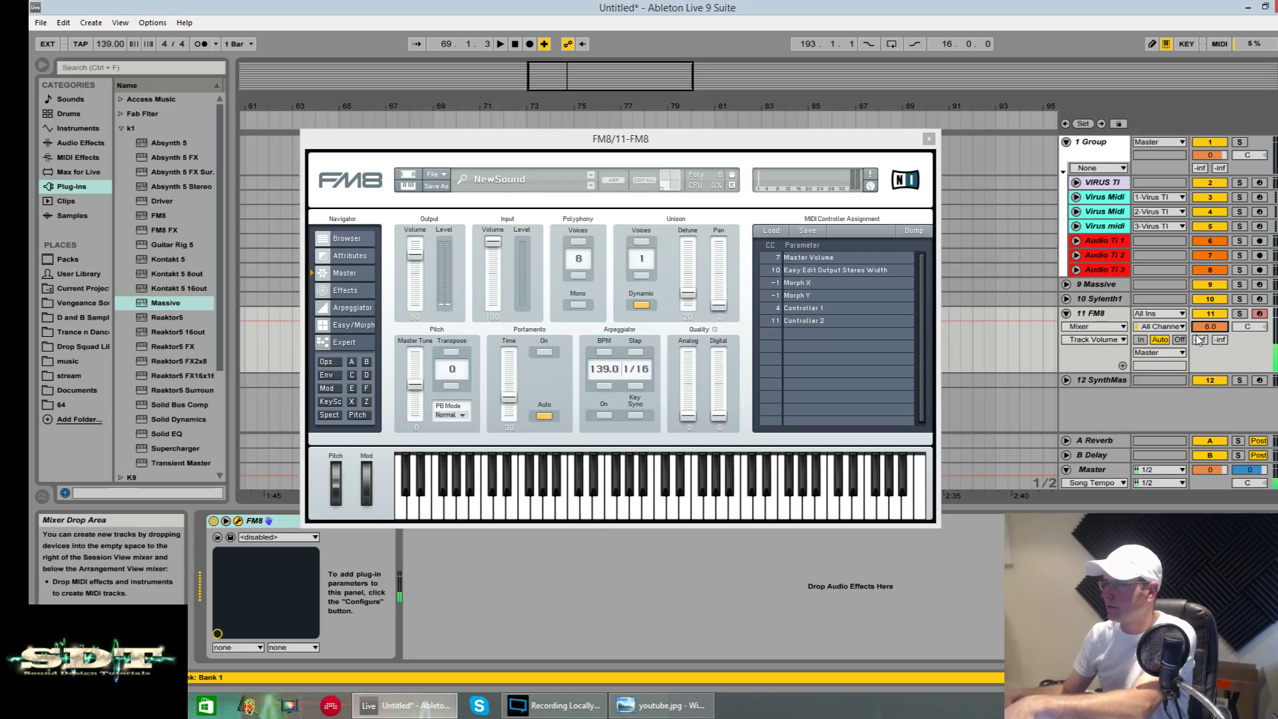
# - Load the saw lead.nfm8 sound into FM8 and set its track volume to -2.4 dB
pyautogui.click(500, 178)
pyautogui.click(439, 174)
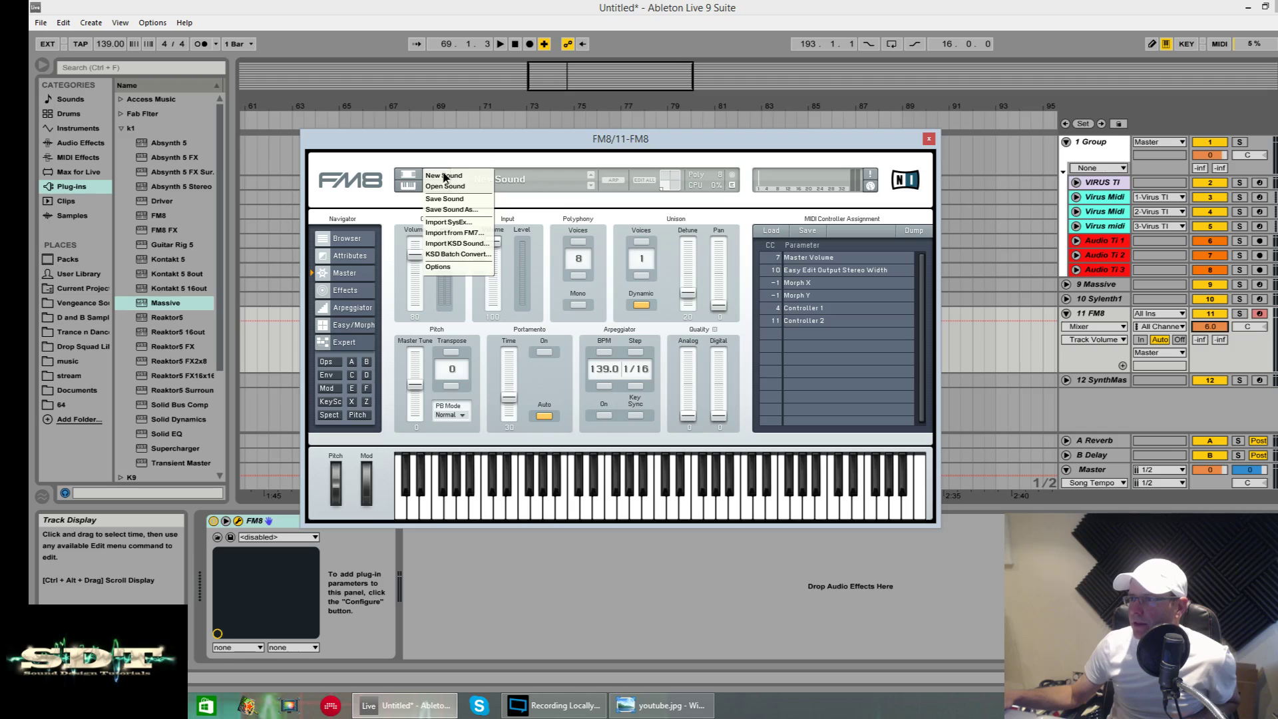
pyautogui.click(445, 186)
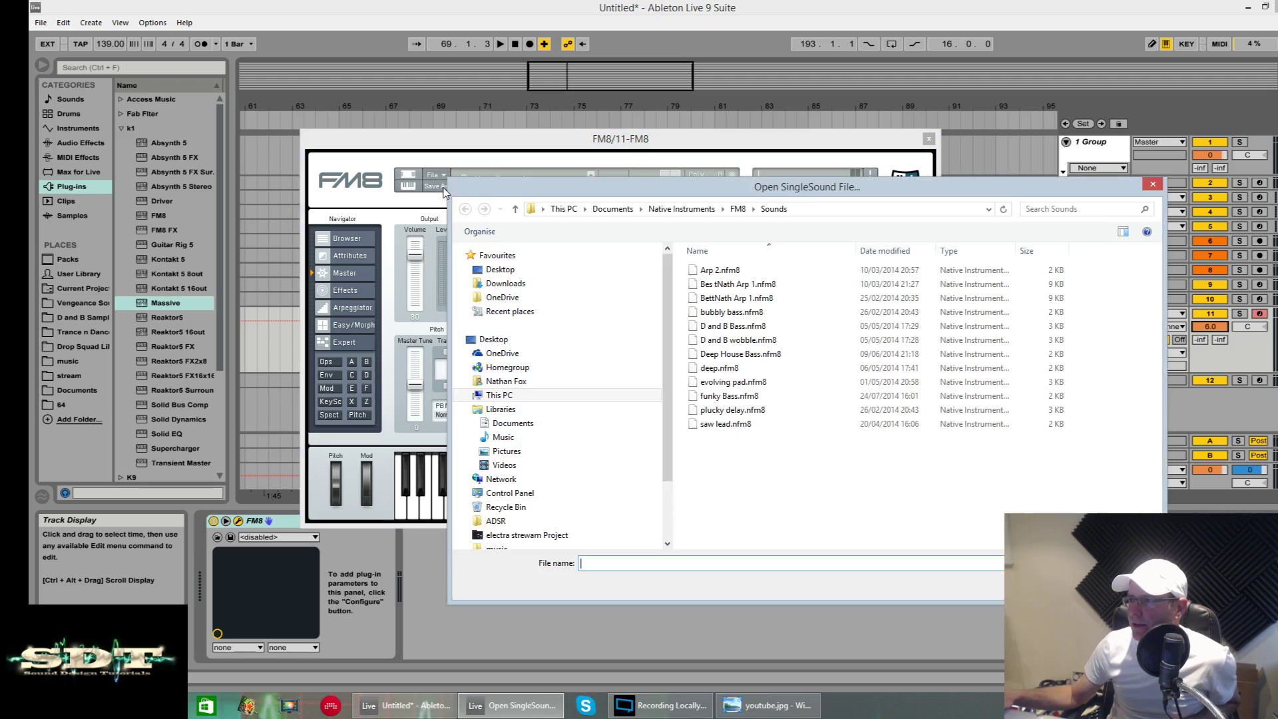
pyautogui.doubleClick(741, 424)
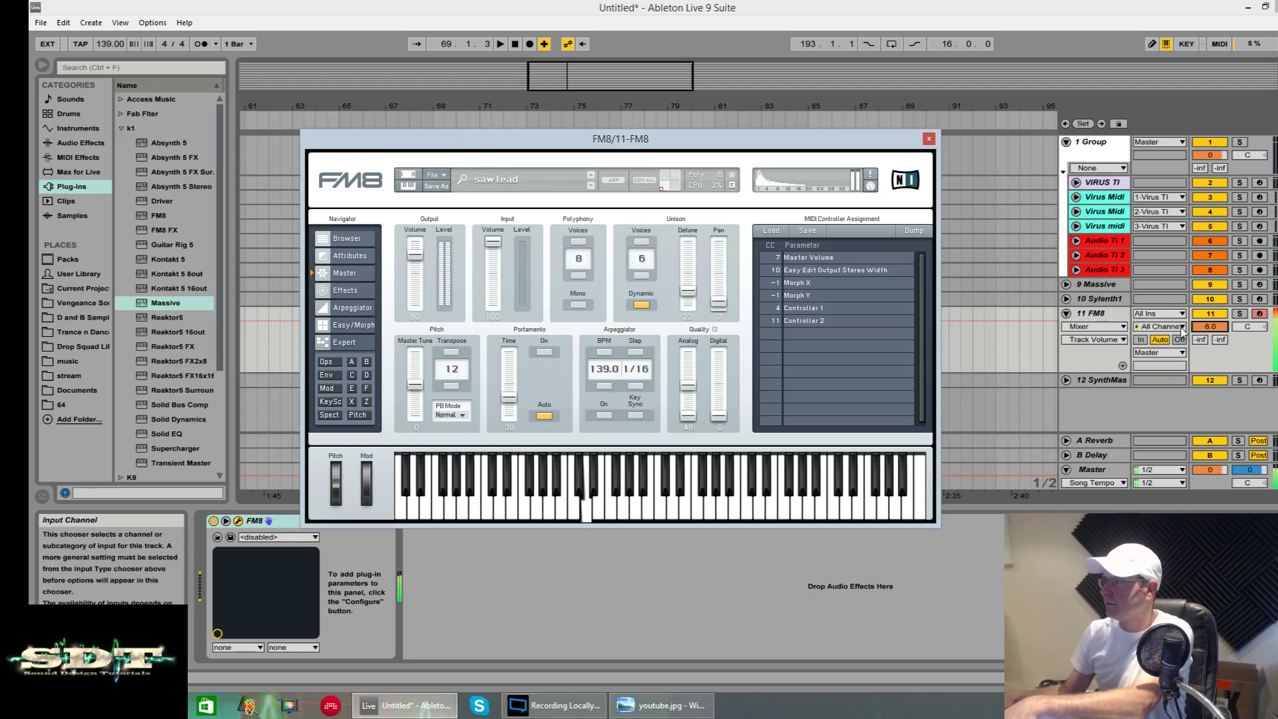
pyautogui.moveTo(1209, 327); pyautogui.dragTo(1209, 403)
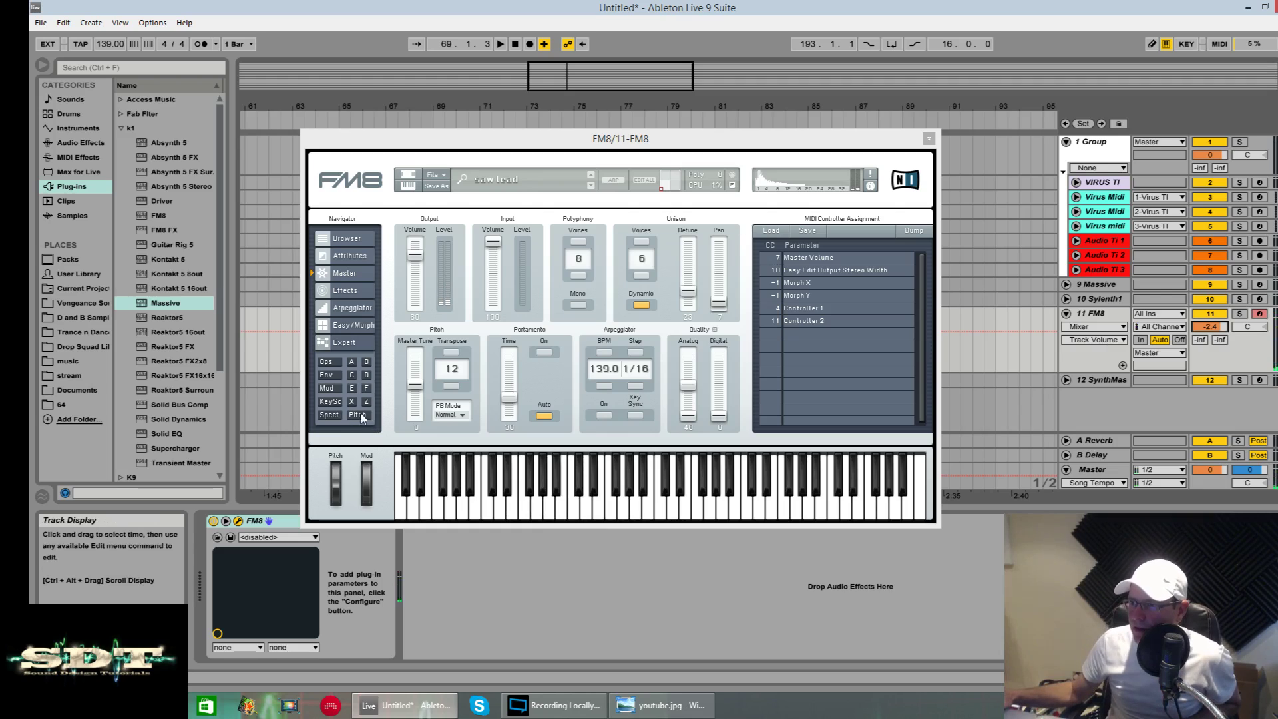
# - Examine operator F's settings, the master settings and the overview of all operators in the saw lead sound
pyautogui.click(367, 389)
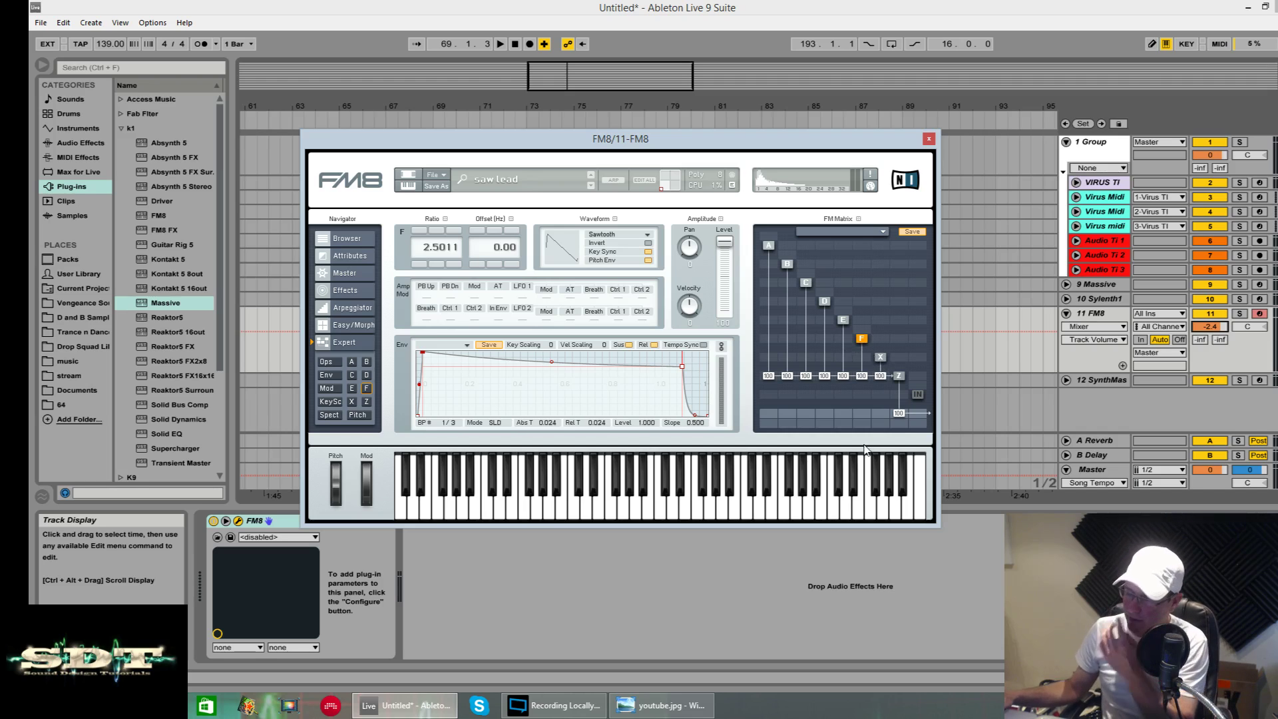
pyautogui.click(353, 272)
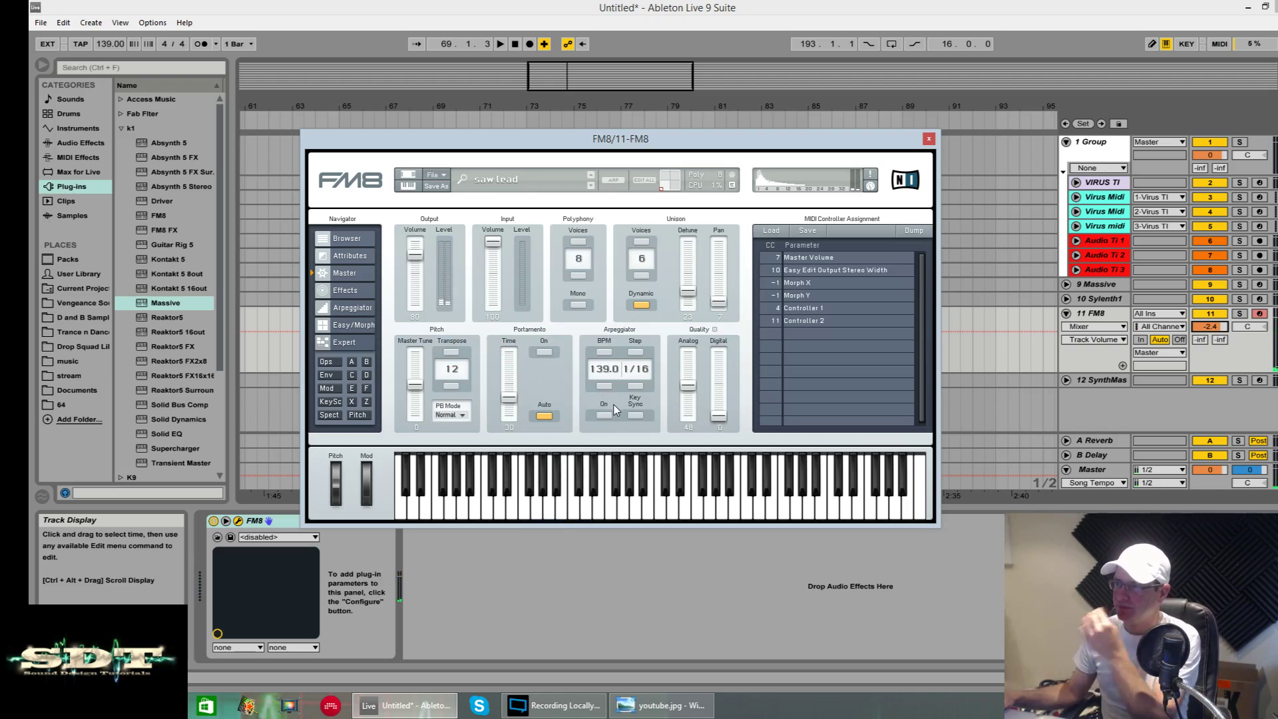
pyautogui.click(327, 363)
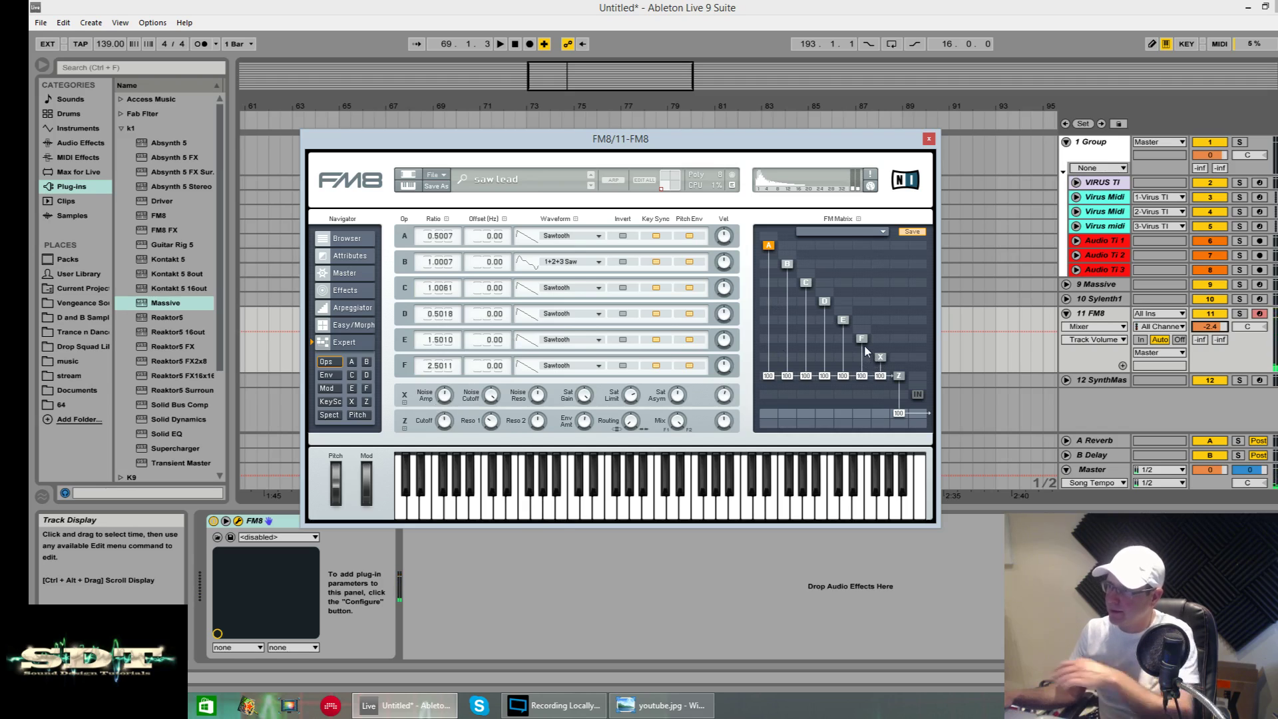
# - Display operator C's settings from the FM matrix and switch off operator E
pyautogui.click(844, 322)
pyautogui.click(824, 302)
pyautogui.click(806, 283)
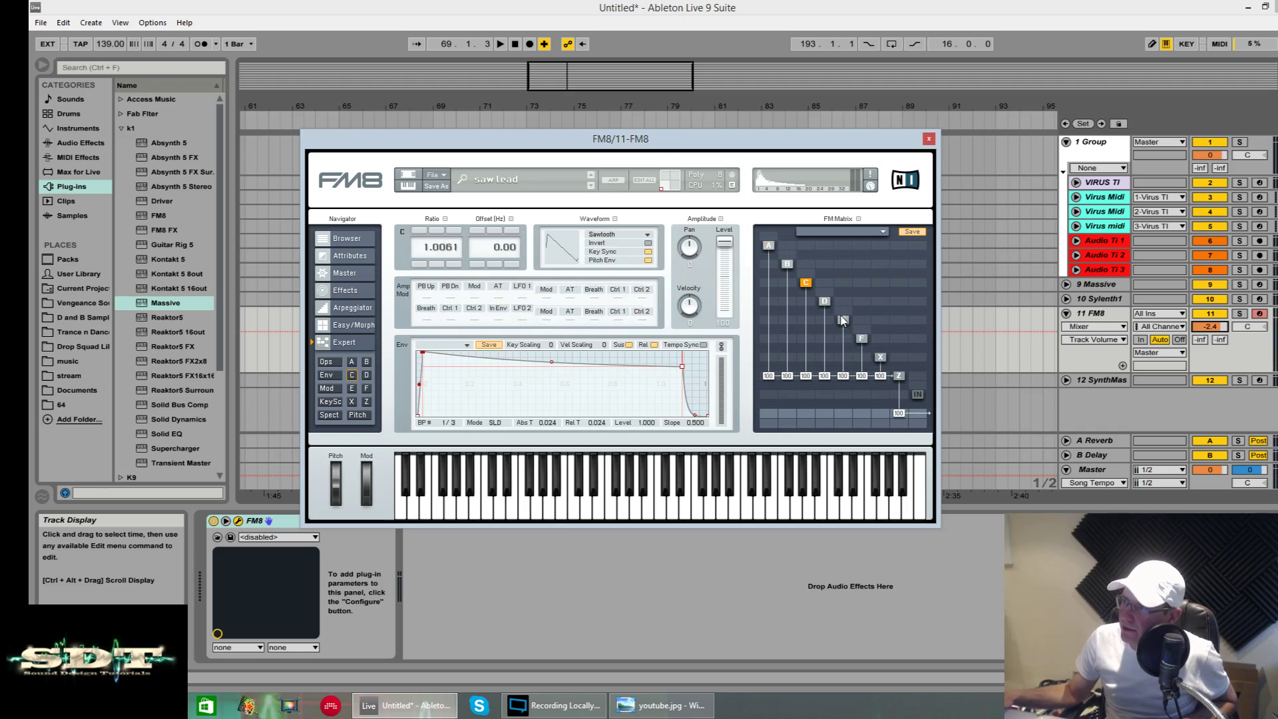
pyautogui.rightClick(842, 321)
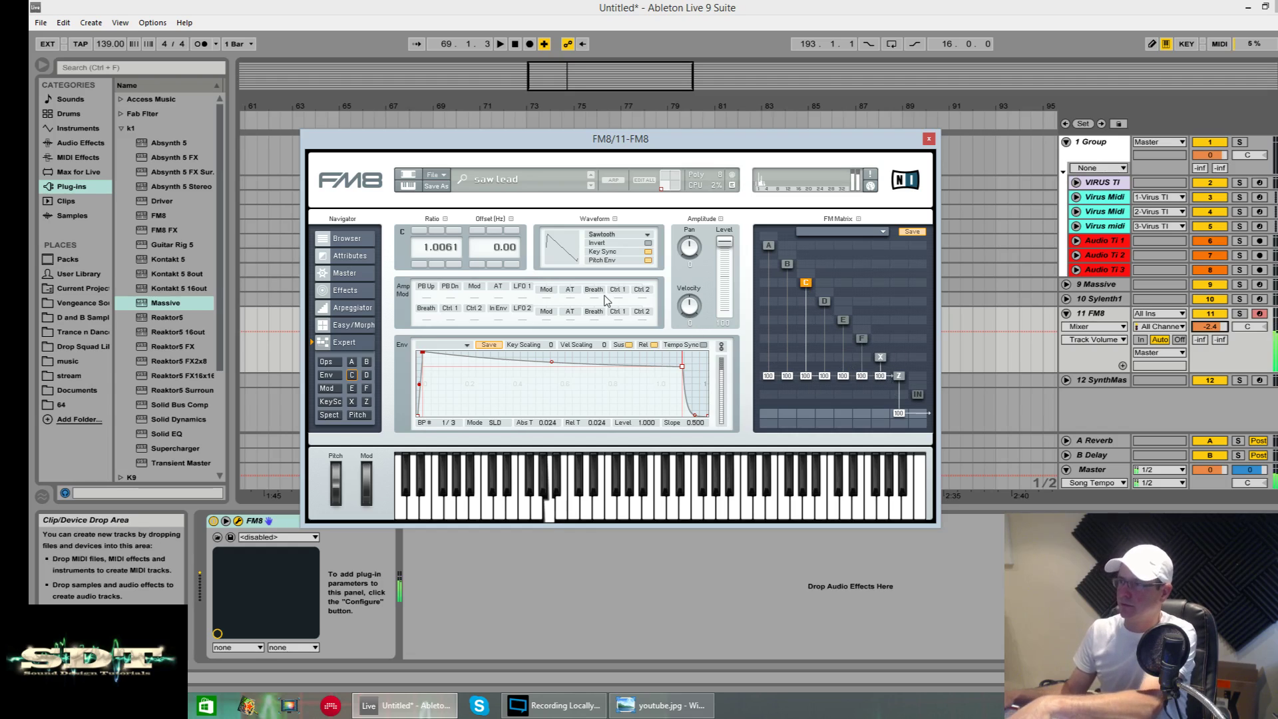
# - Display all operator envelopes in the saw lead sound and lengthen operator C's attack to 1.400 at level 0.968
pyautogui.click(336, 375)
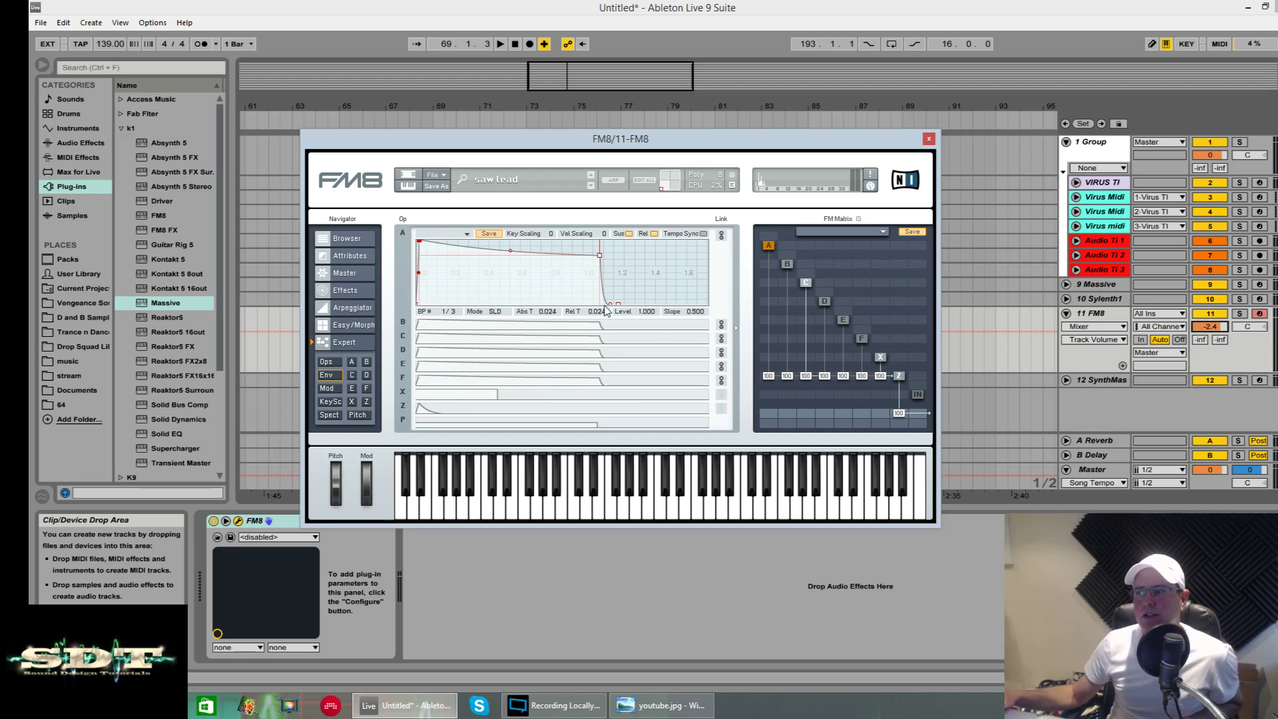
pyautogui.click(417, 341)
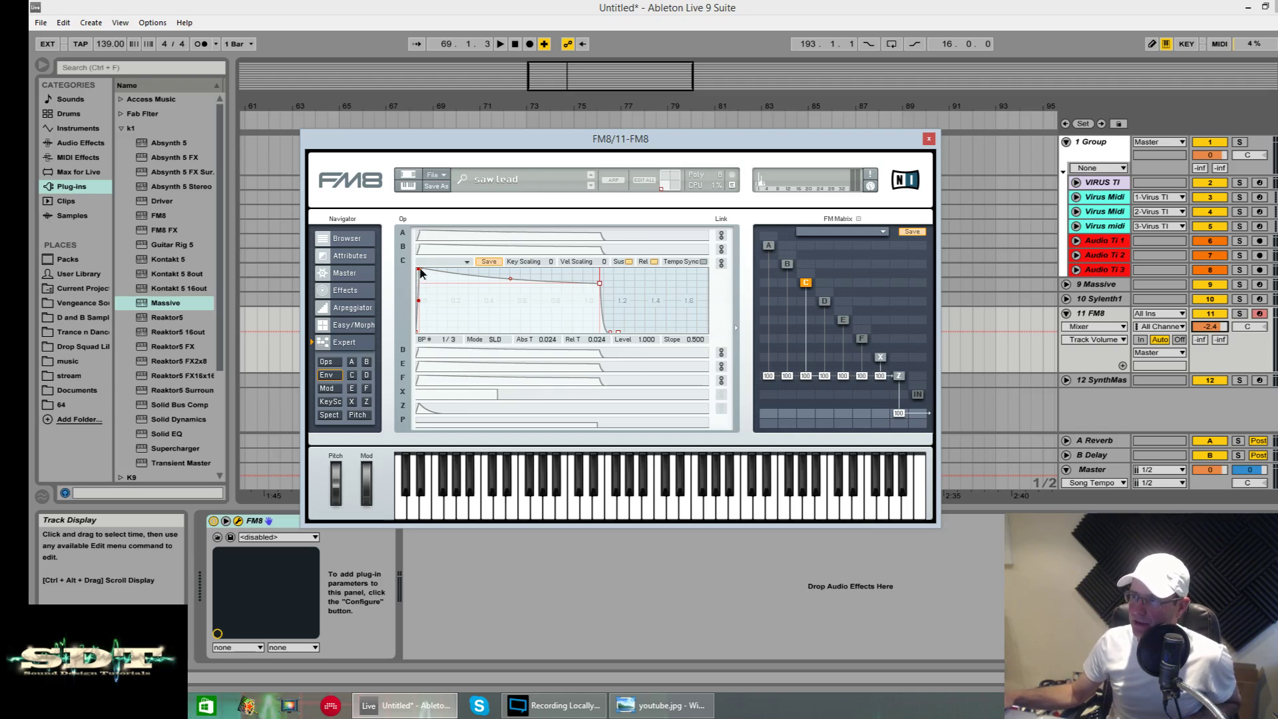
pyautogui.moveTo(420, 271); pyautogui.dragTo(479, 283)
pyautogui.doubleClick(474, 276)
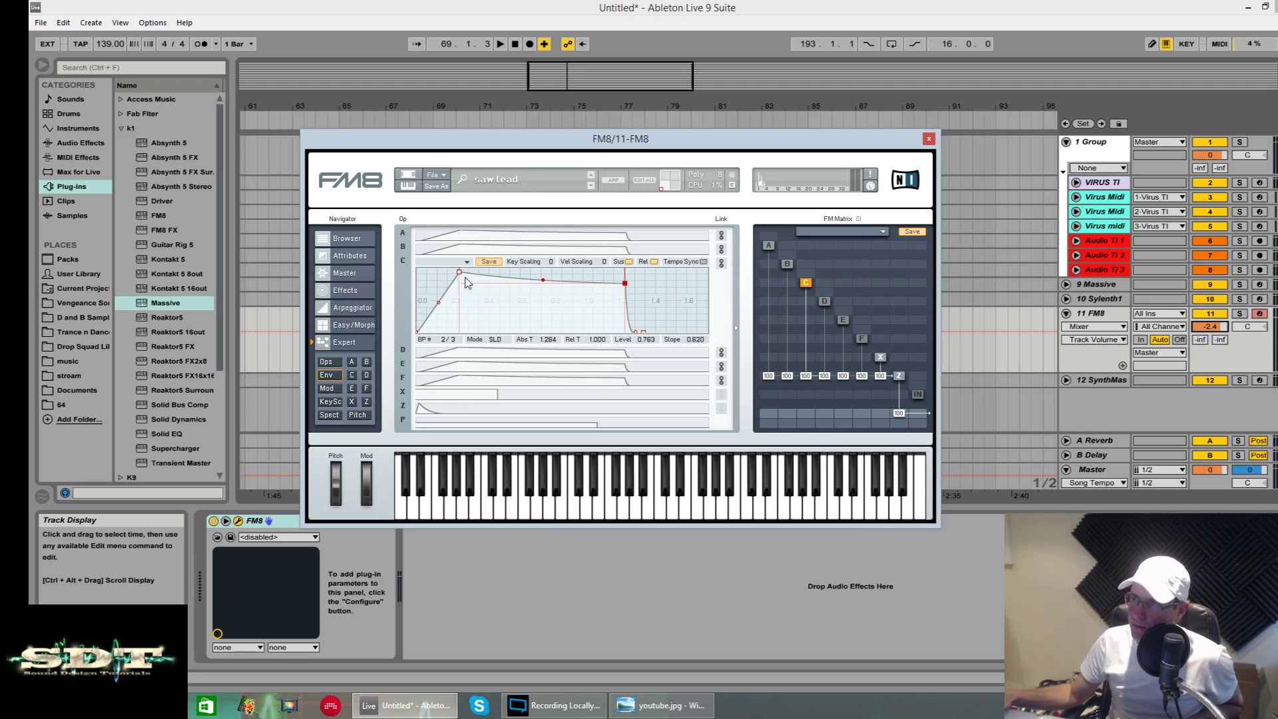
pyautogui.moveTo(458, 273); pyautogui.dragTo(647, 270)
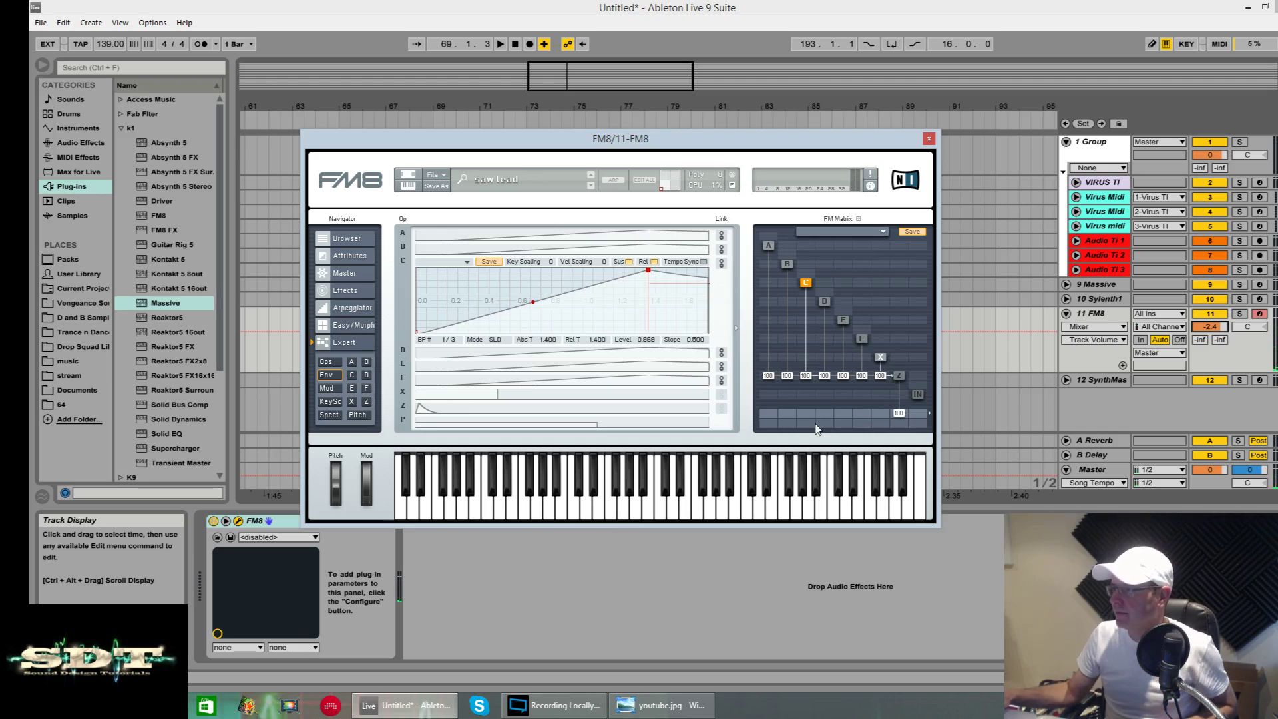
# - Route operators D and C to the output in place of operator Z, and shorten operator C's attack to 0.204
pyautogui.moveTo(823, 414); pyautogui.dragTo(822, 315)
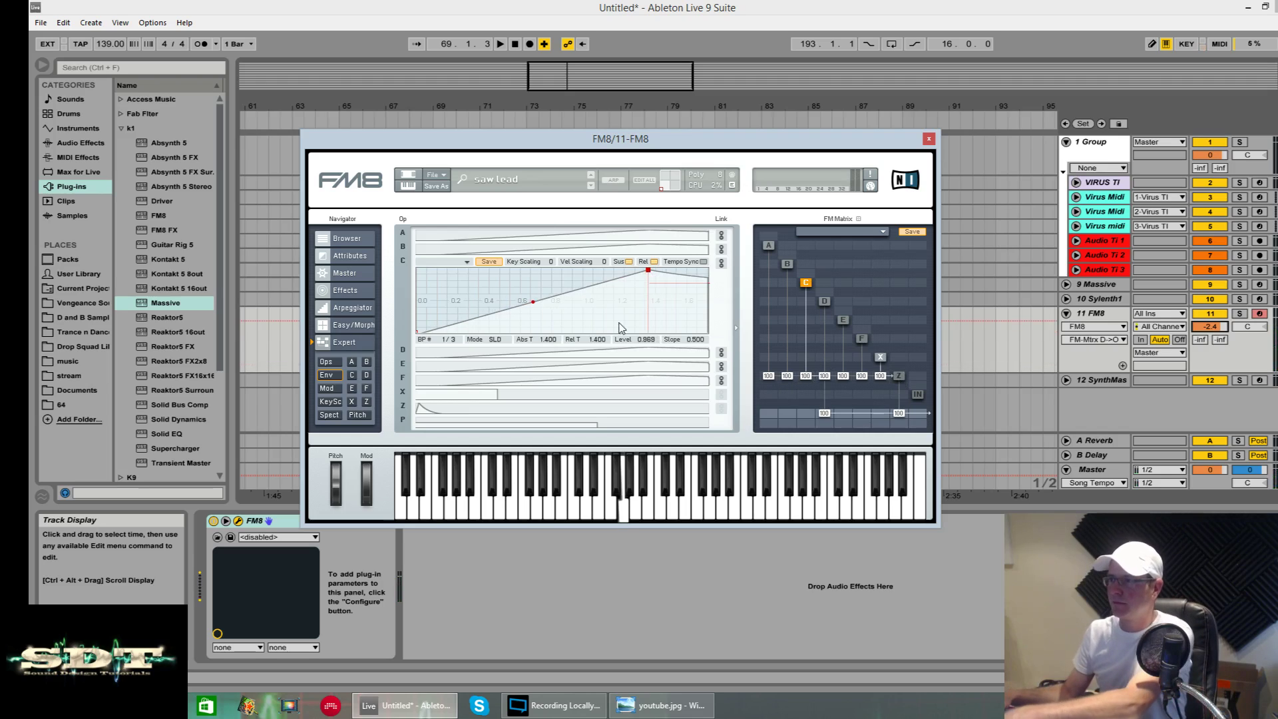
pyautogui.moveTo(647, 270); pyautogui.dragTo(451, 258)
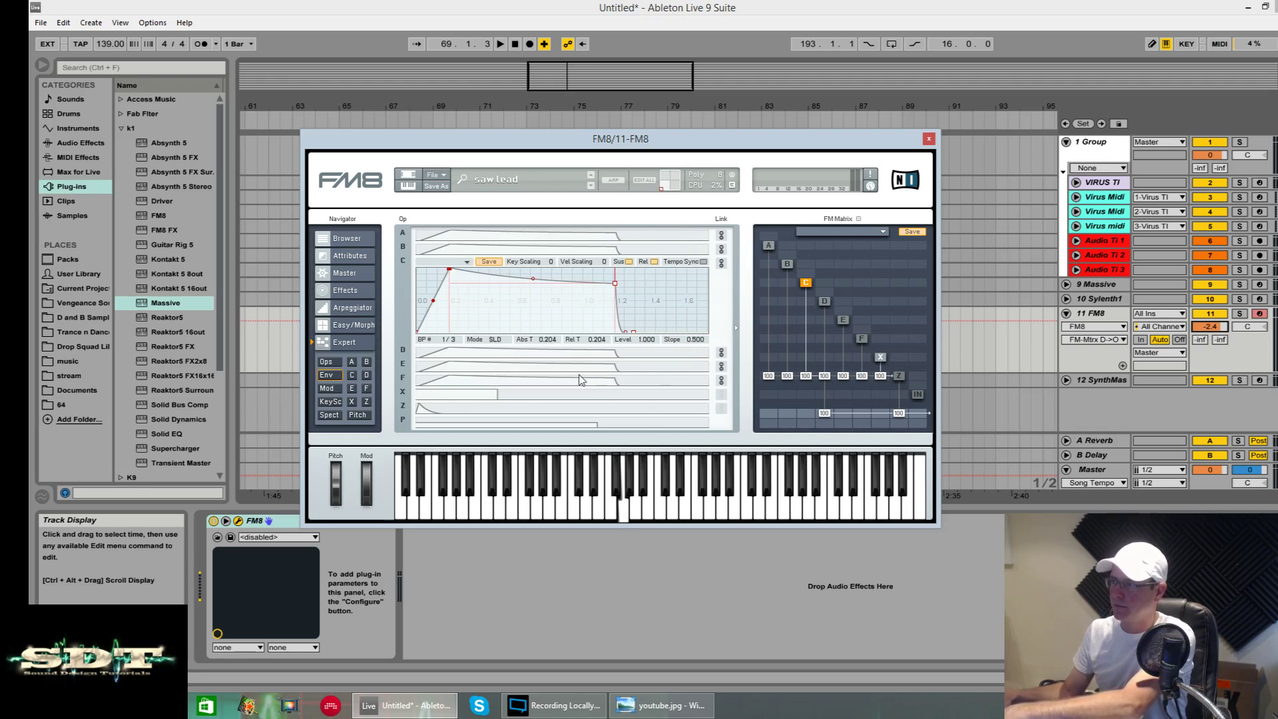
pyautogui.moveTo(902, 414); pyautogui.dragTo(900, 527)
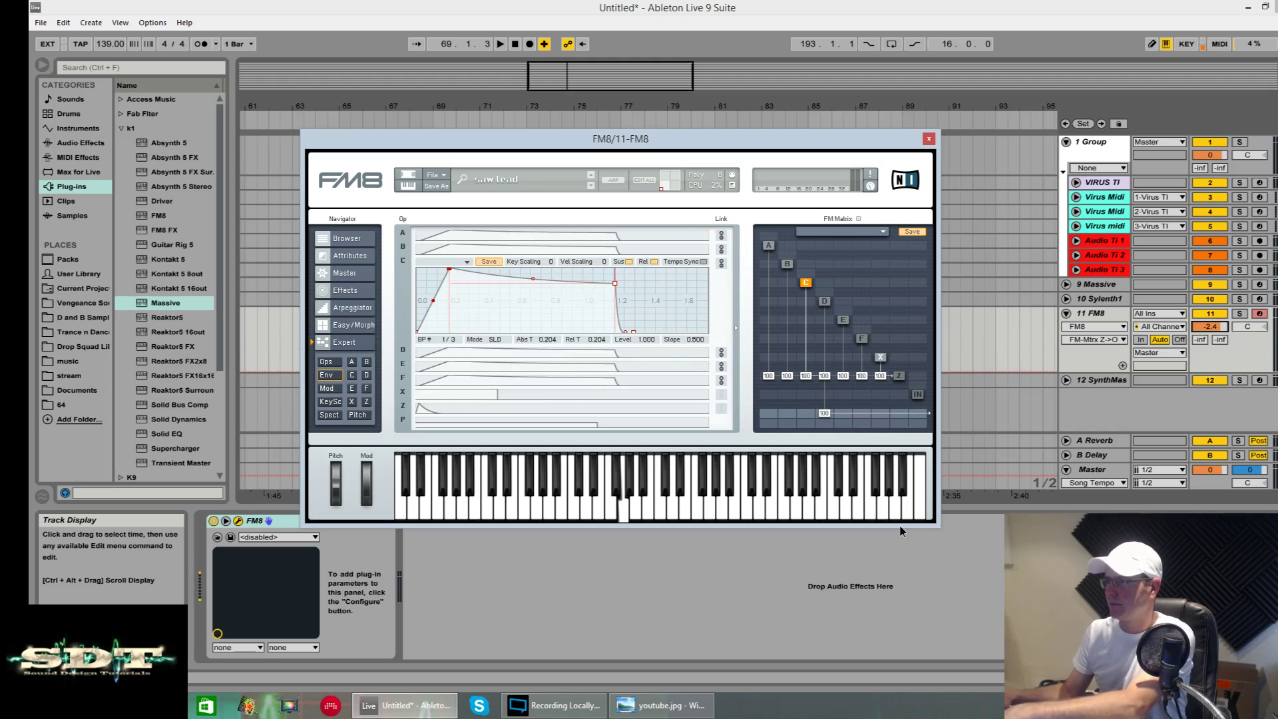
pyautogui.click(806, 418)
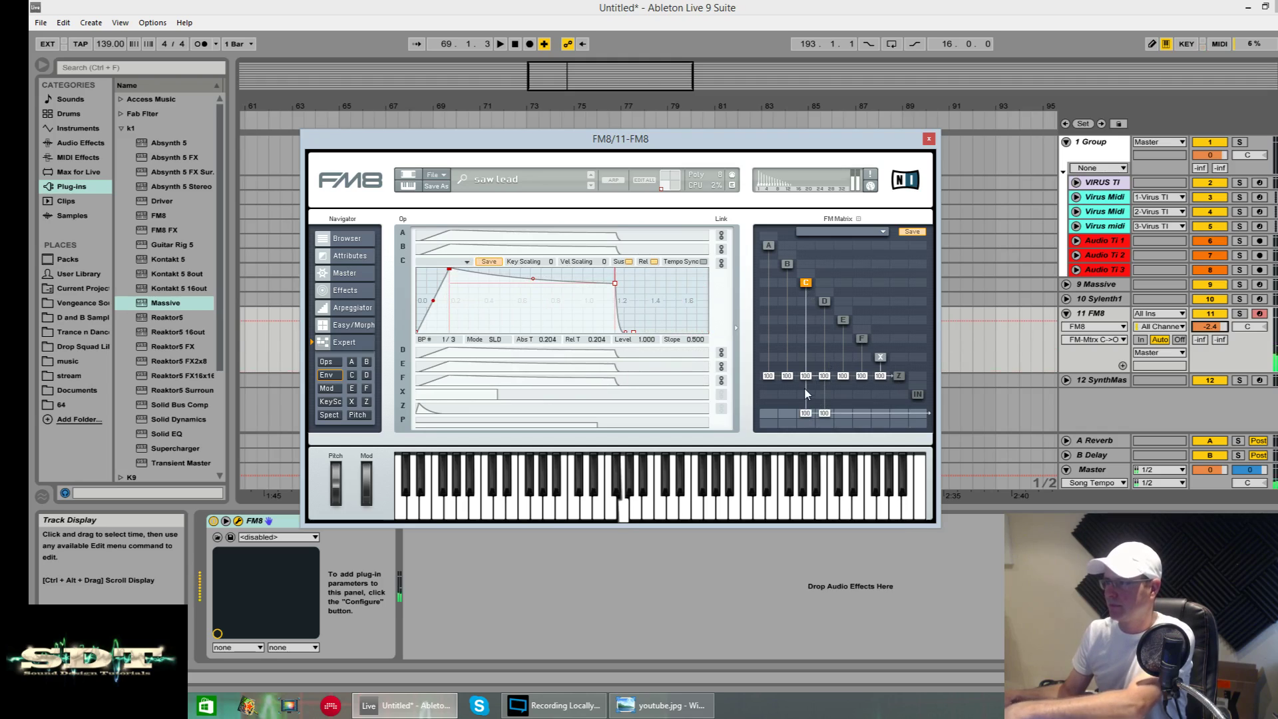
pyautogui.moveTo(825, 416); pyautogui.dragTo(828, 417)
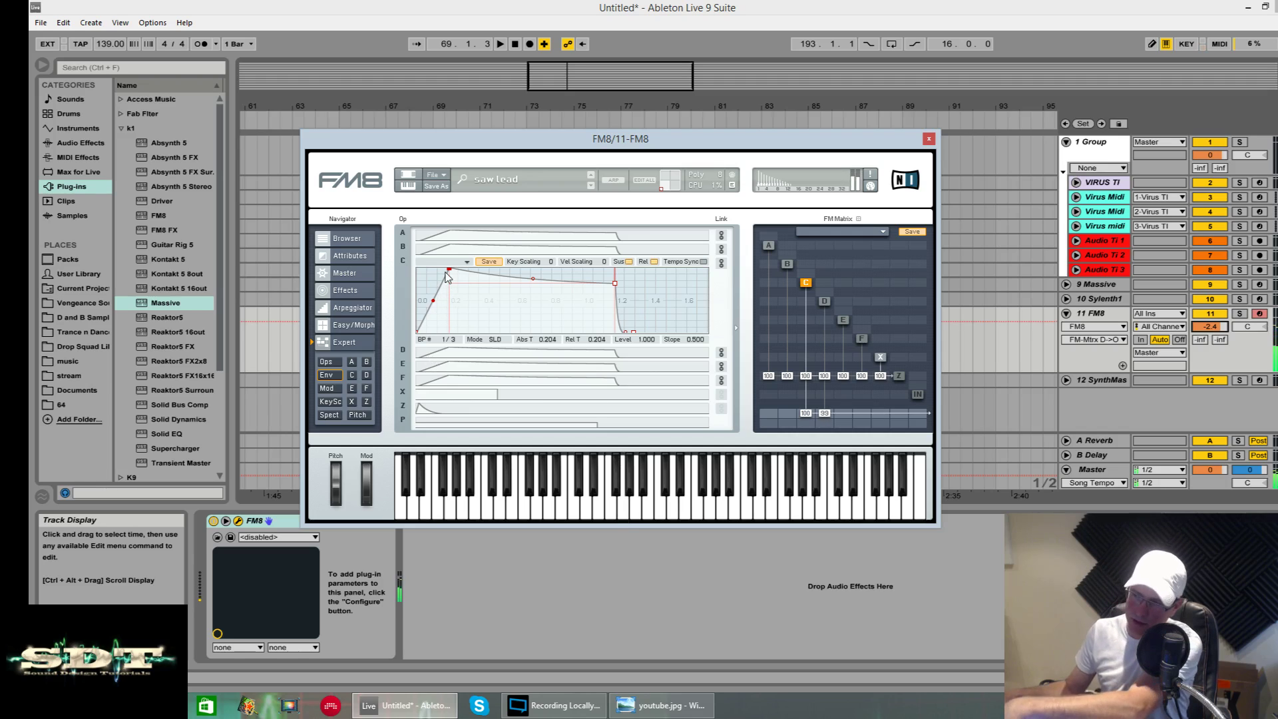
# - Lengthen operator C's attack to 1.424, curve its slope to 0.270, and shorten it to 0.048 with the second breakpoint at level 0.907
pyautogui.moveTo(449, 269); pyautogui.dragTo(652, 269)
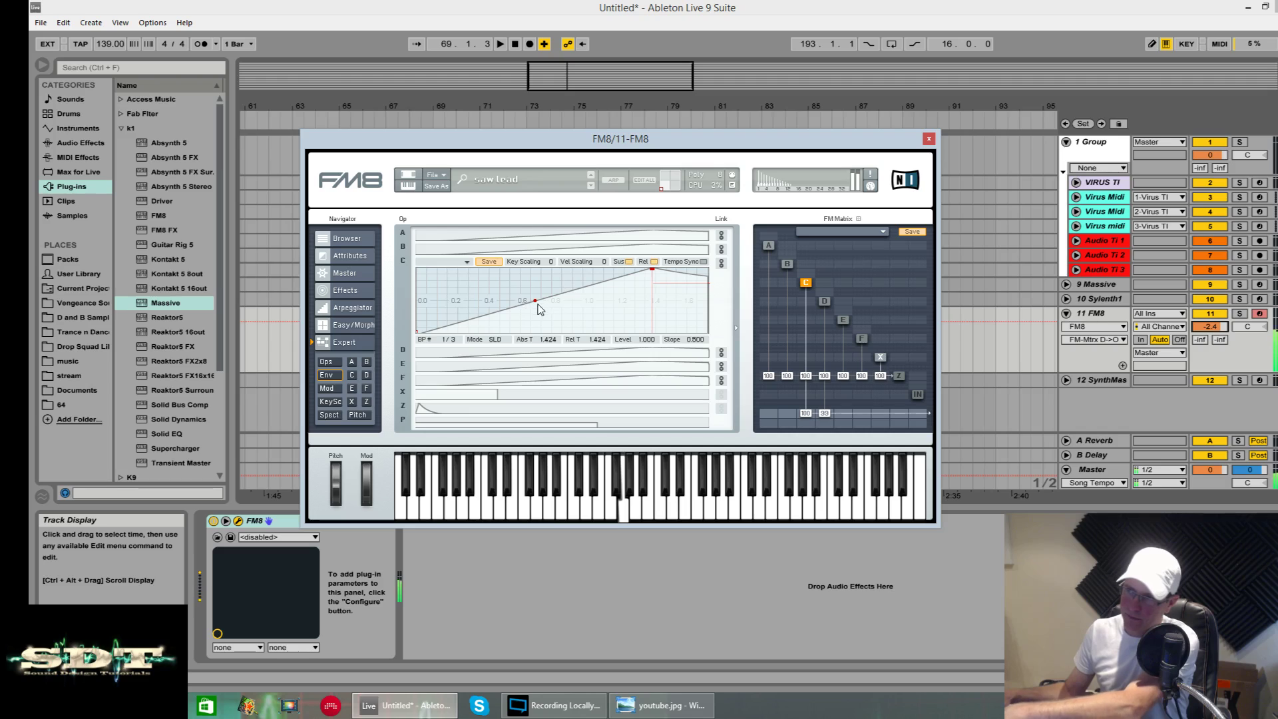
pyautogui.moveTo(536, 306); pyautogui.dragTo(543, 322)
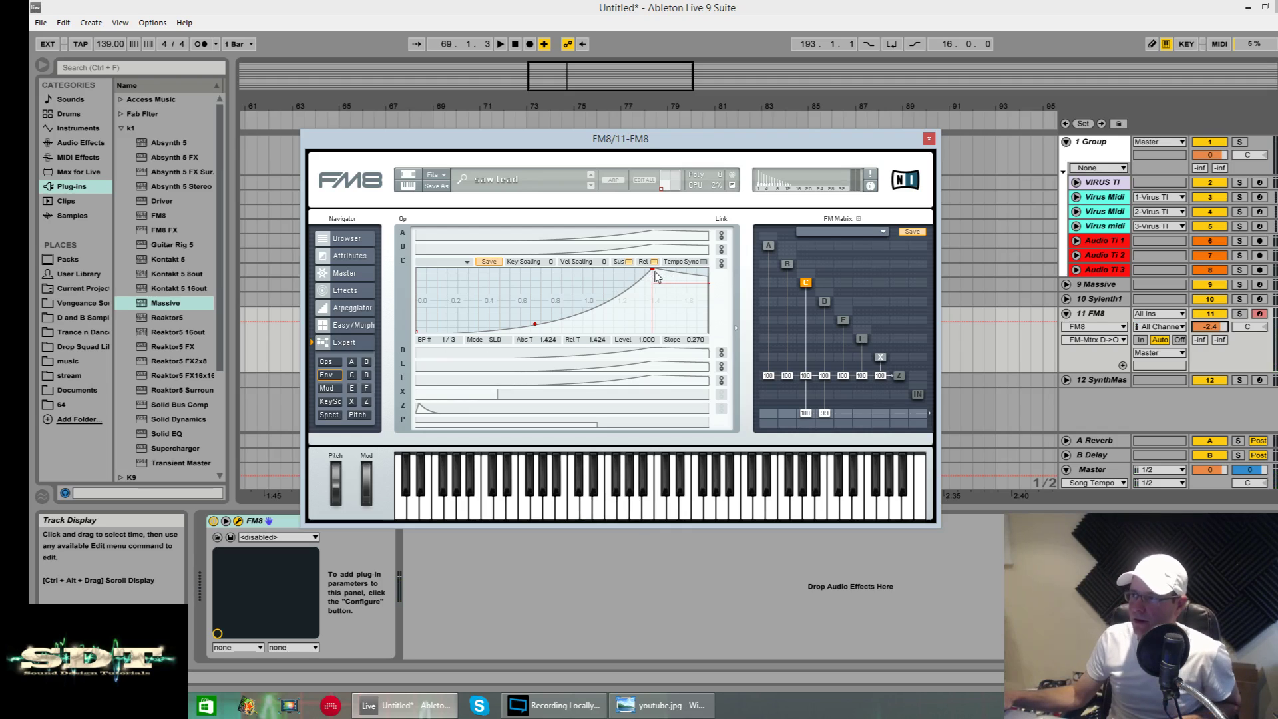
pyautogui.moveTo(652, 270); pyautogui.dragTo(433, 258)
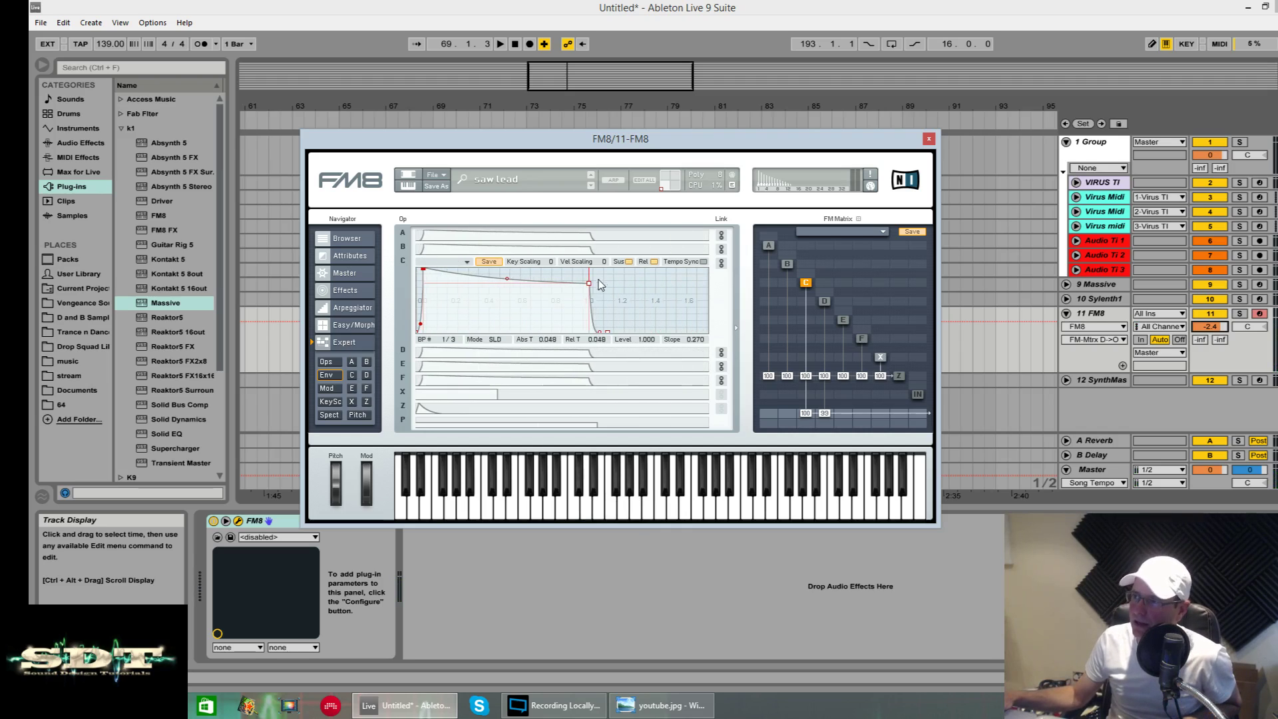
pyautogui.moveTo(590, 284)
pyautogui.mouseDown()
pyautogui.moveTo(588, 328)
pyautogui.moveTo(584, 274)
pyautogui.moveTo(589, 337)
pyautogui.moveTo(447, 337)
pyautogui.moveTo(557, 273)
pyautogui.mouseUp()
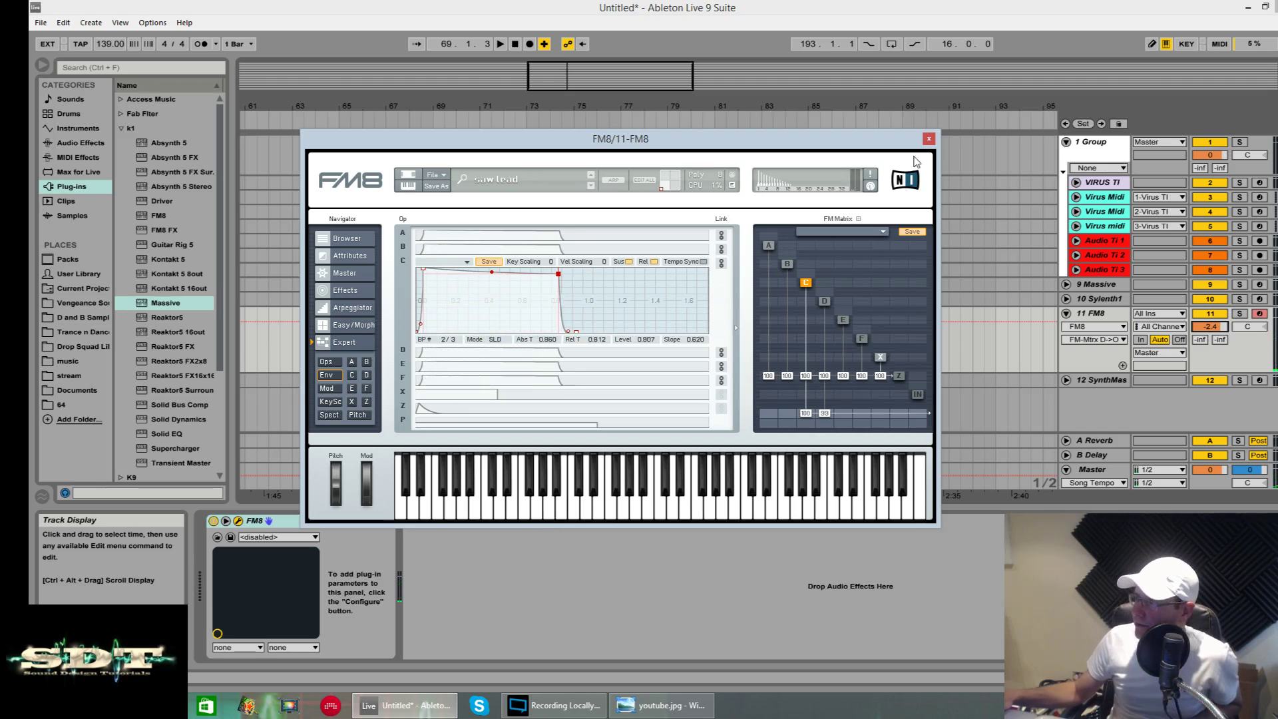
pyautogui.click(929, 138)
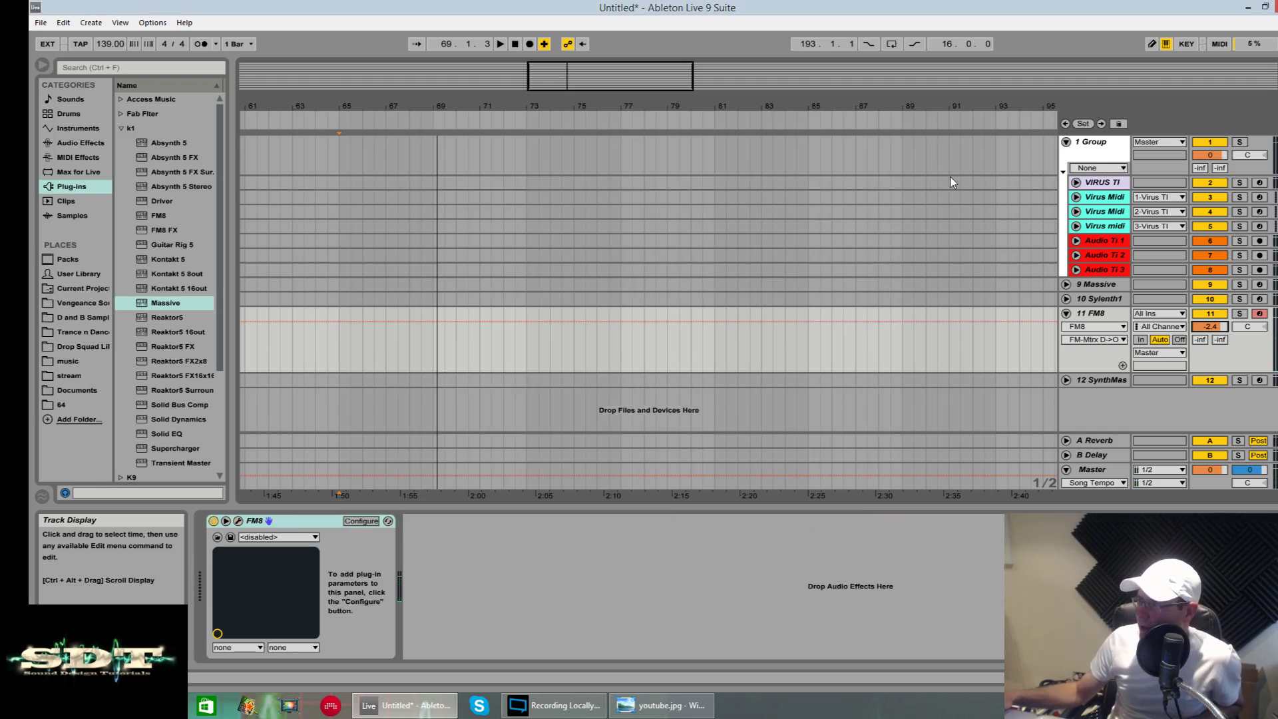
# - Open SynthMaster2 from track 12, adjust the attack and release of its ADSR 1 envelope, and close the synth
pyautogui.click(1104, 381)
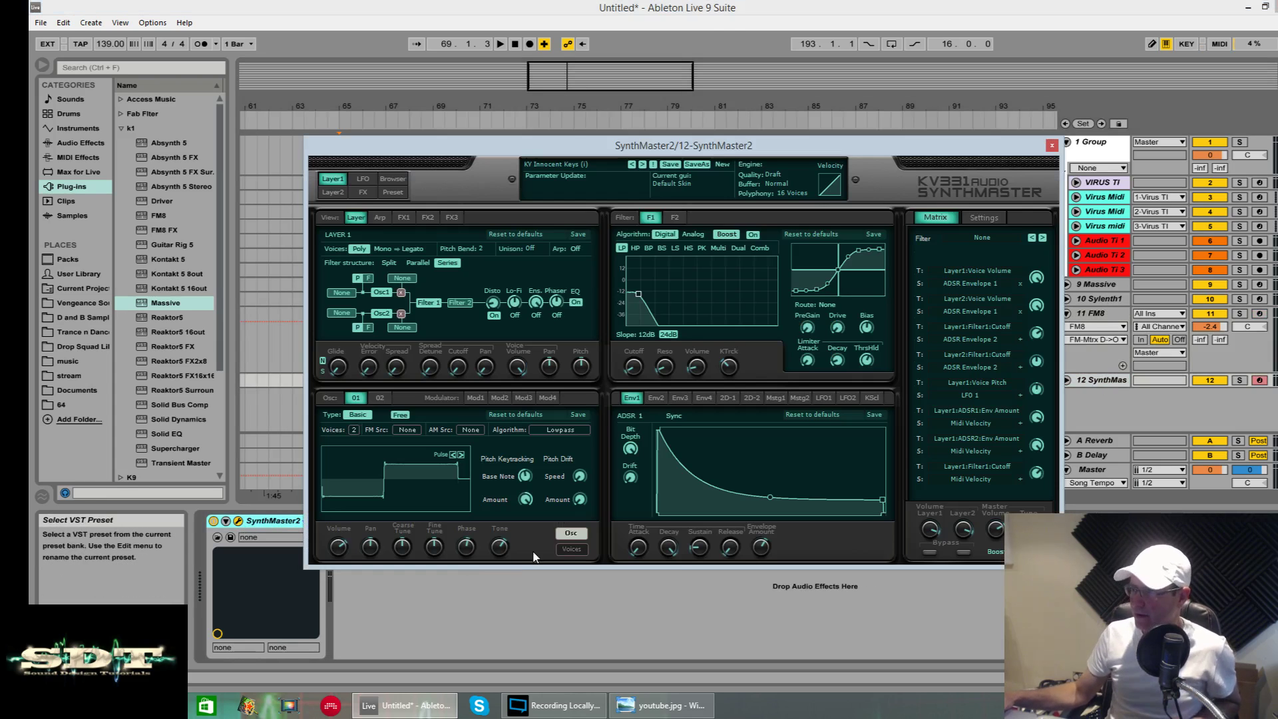
pyautogui.click(239, 520)
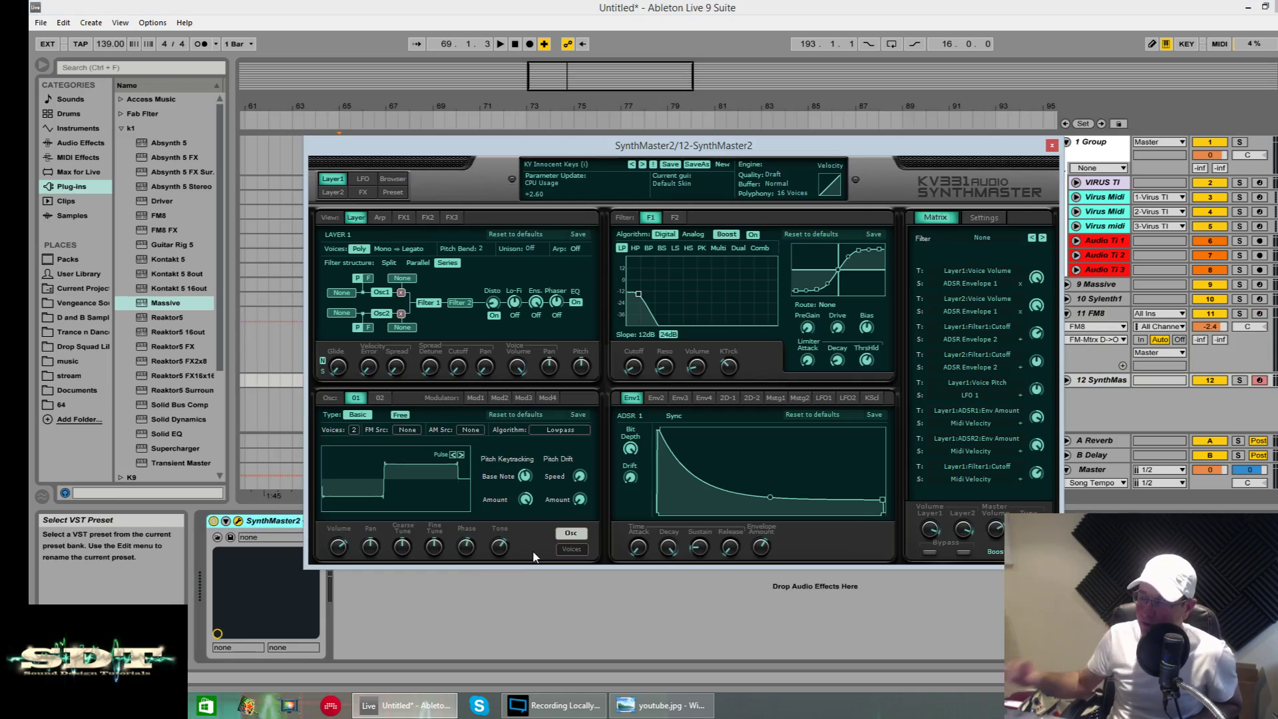
pyautogui.moveTo(646, 547)
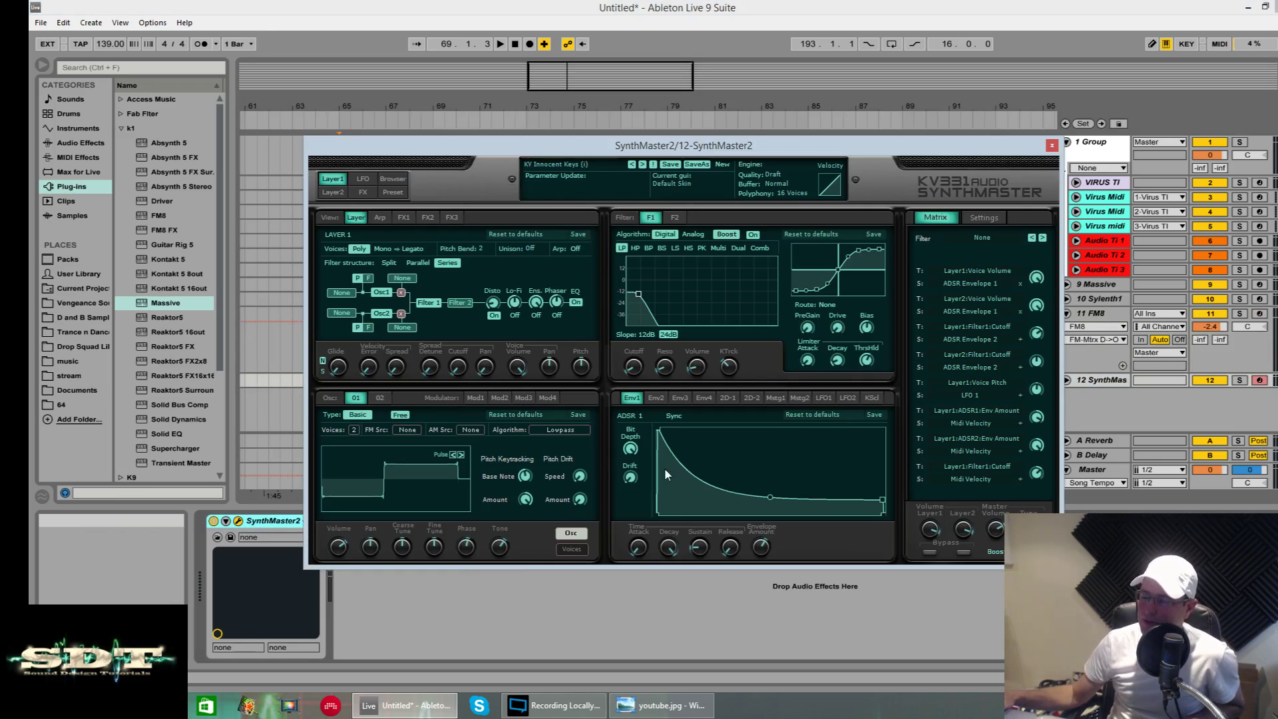
pyautogui.moveTo(635, 544); pyautogui.dragTo(683, 602)
pyautogui.moveTo(730, 548); pyautogui.dragTo(631, 412)
pyautogui.click(1052, 146)
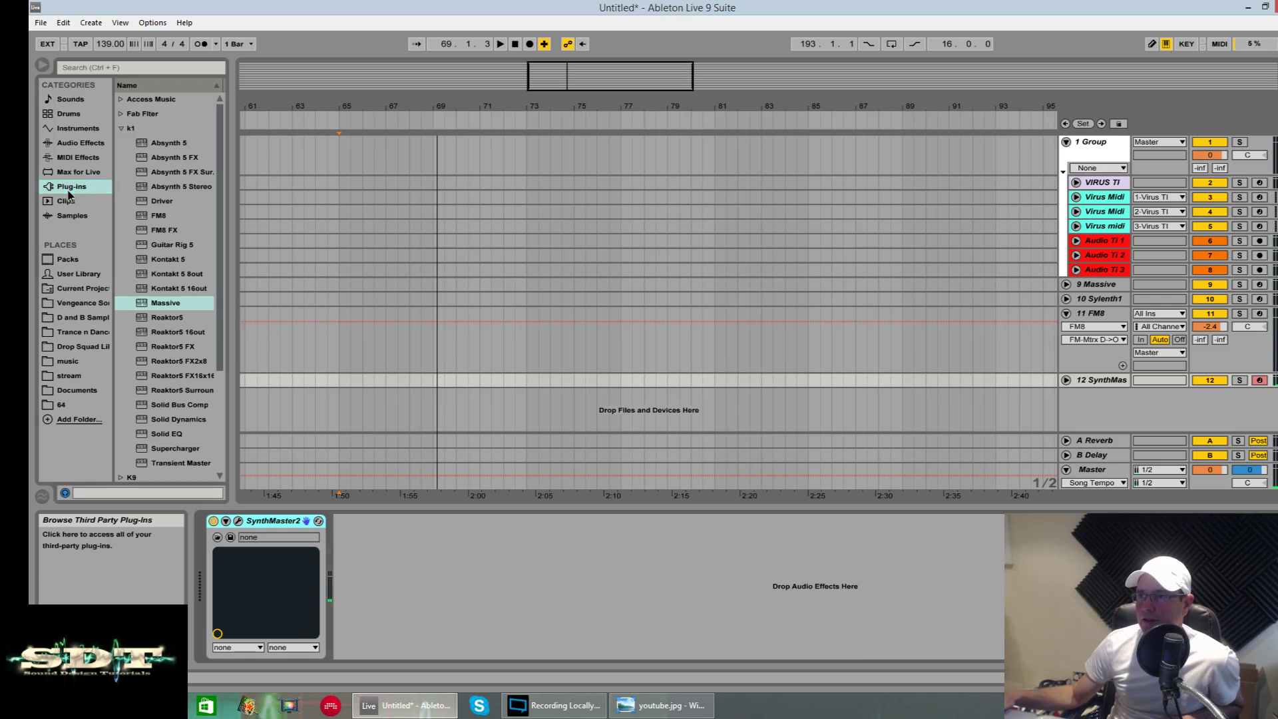
# - Load the U-He synth Diva(x64) onto a new track below SynthMaster2
pyautogui.scroll(-1, 178, 303)
pyautogui.scroll(-5, 179, 303)
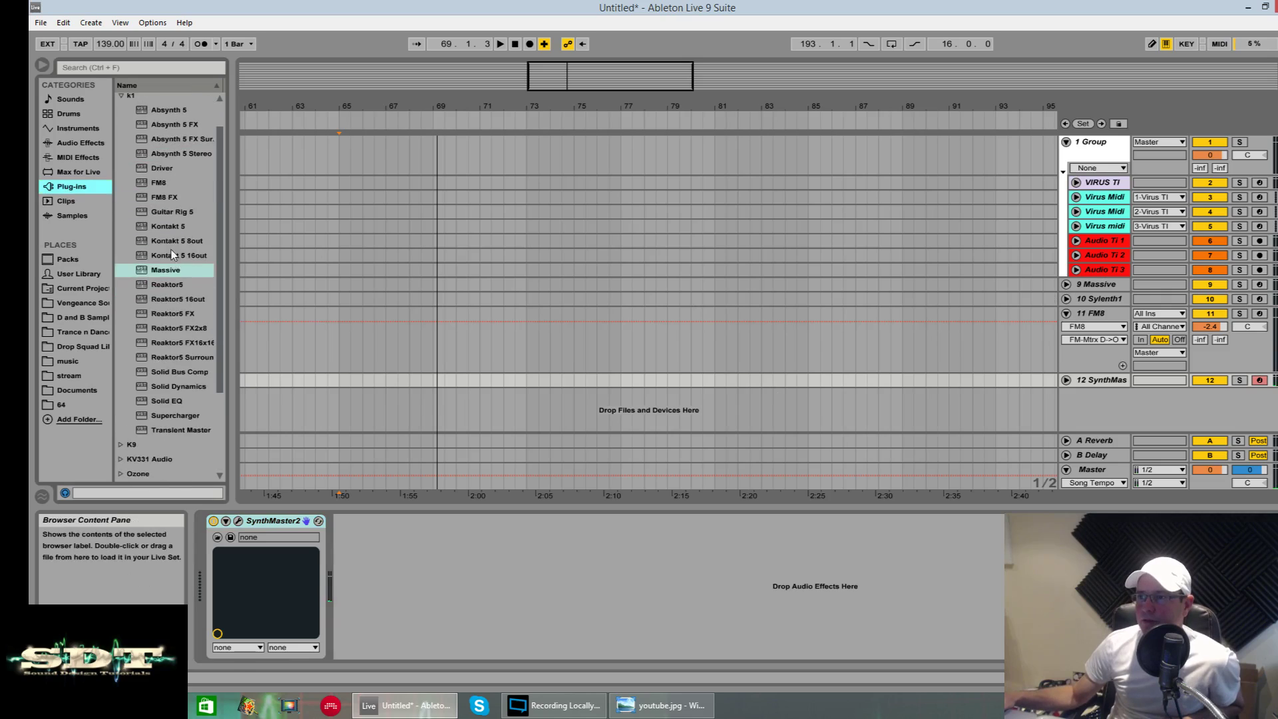
pyautogui.click(122, 428)
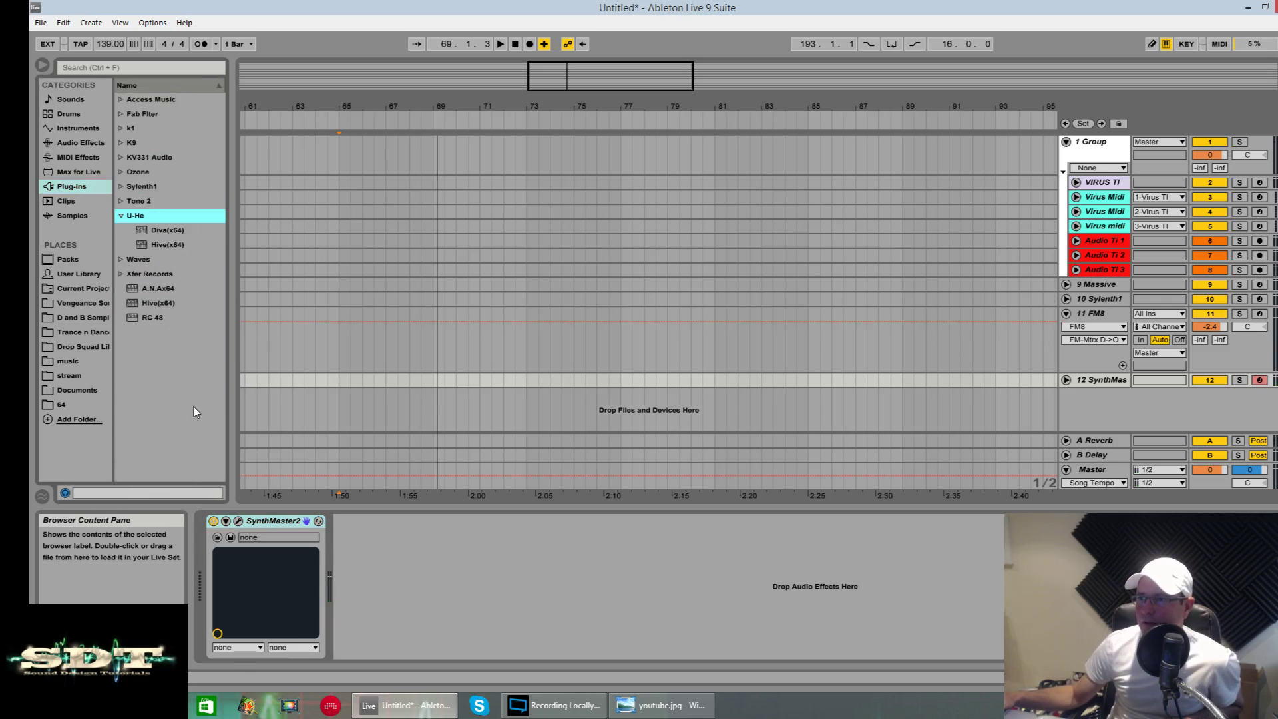
pyautogui.moveTo(178, 234); pyautogui.dragTo(916, 416)
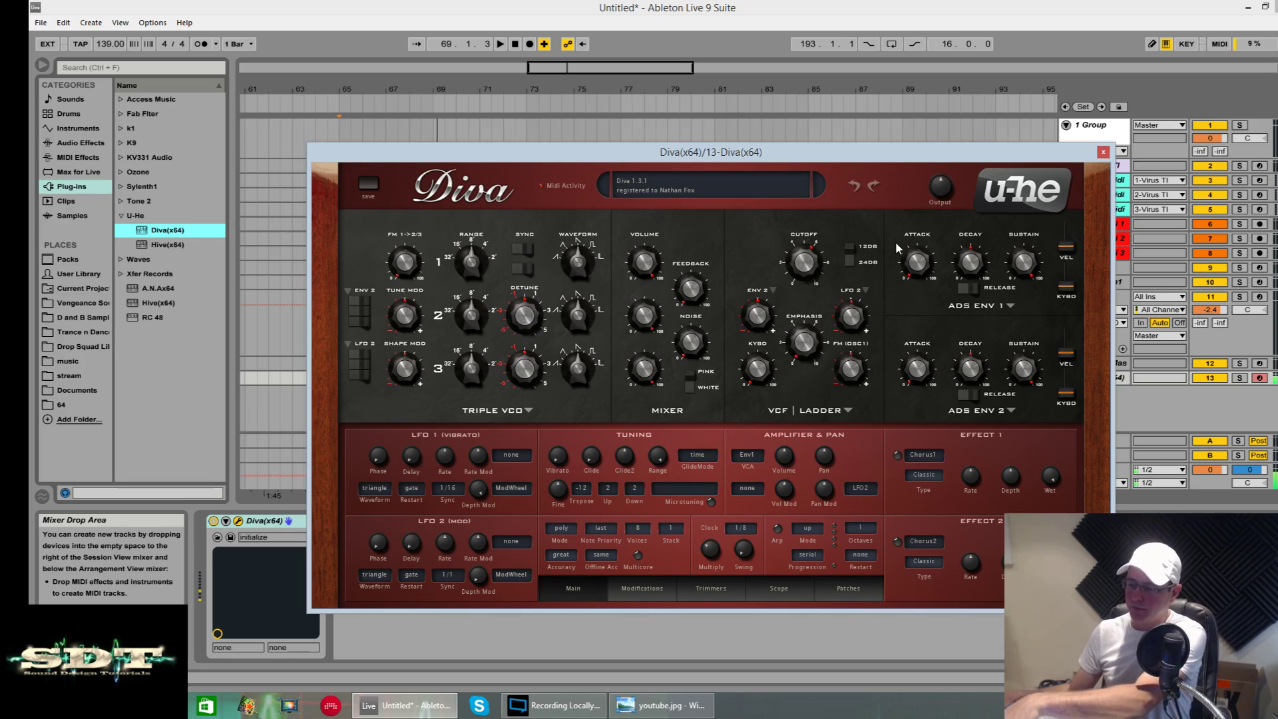
# - Raise Diva's envelope 1 attack to 51.50, lower its sustain, shorten the attack, and set the decay to 34.50
pyautogui.moveTo(913, 246); pyautogui.dragTo(1037, 203)
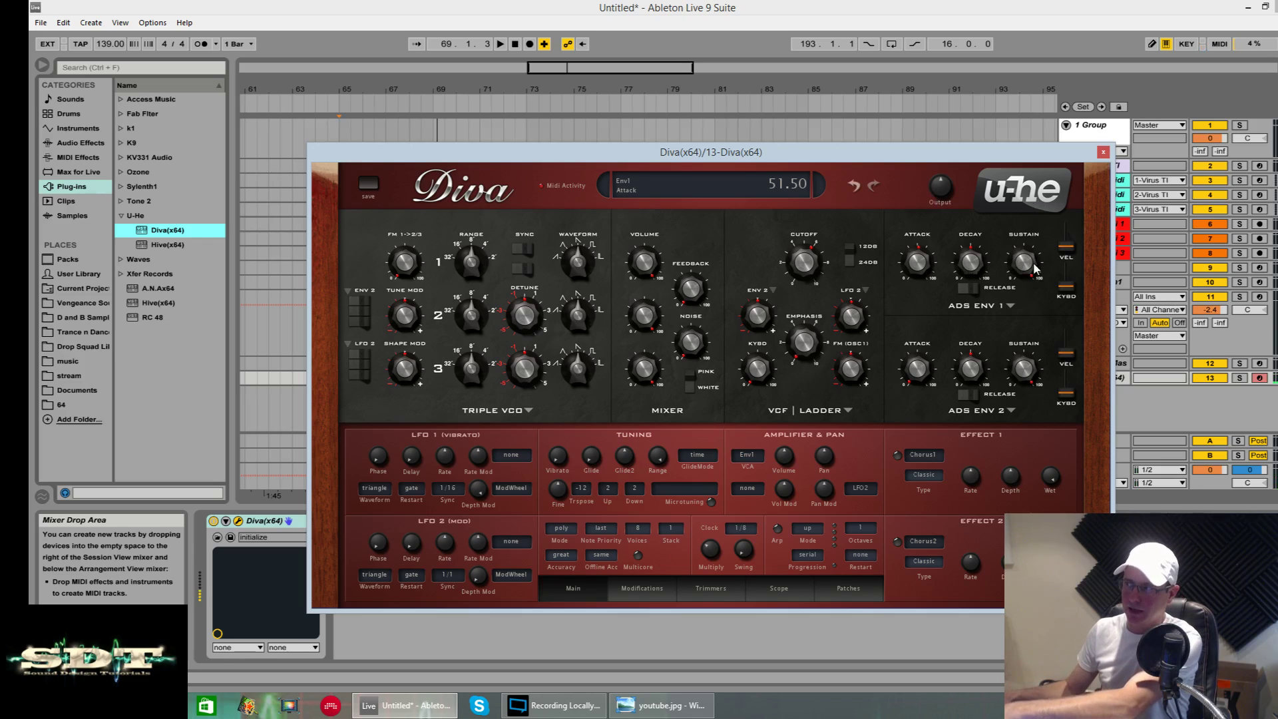
pyautogui.moveTo(1035, 268); pyautogui.dragTo(990, 281)
pyautogui.click(973, 262)
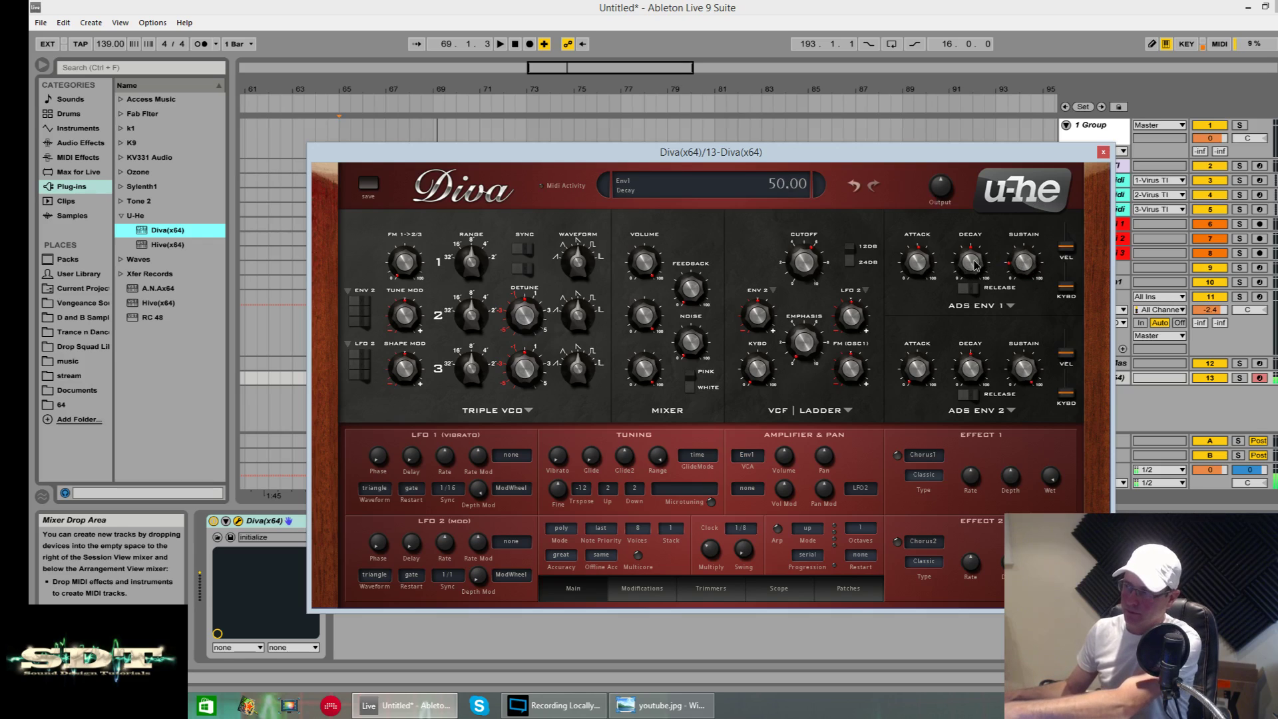
pyautogui.moveTo(923, 258); pyautogui.dragTo(979, 346)
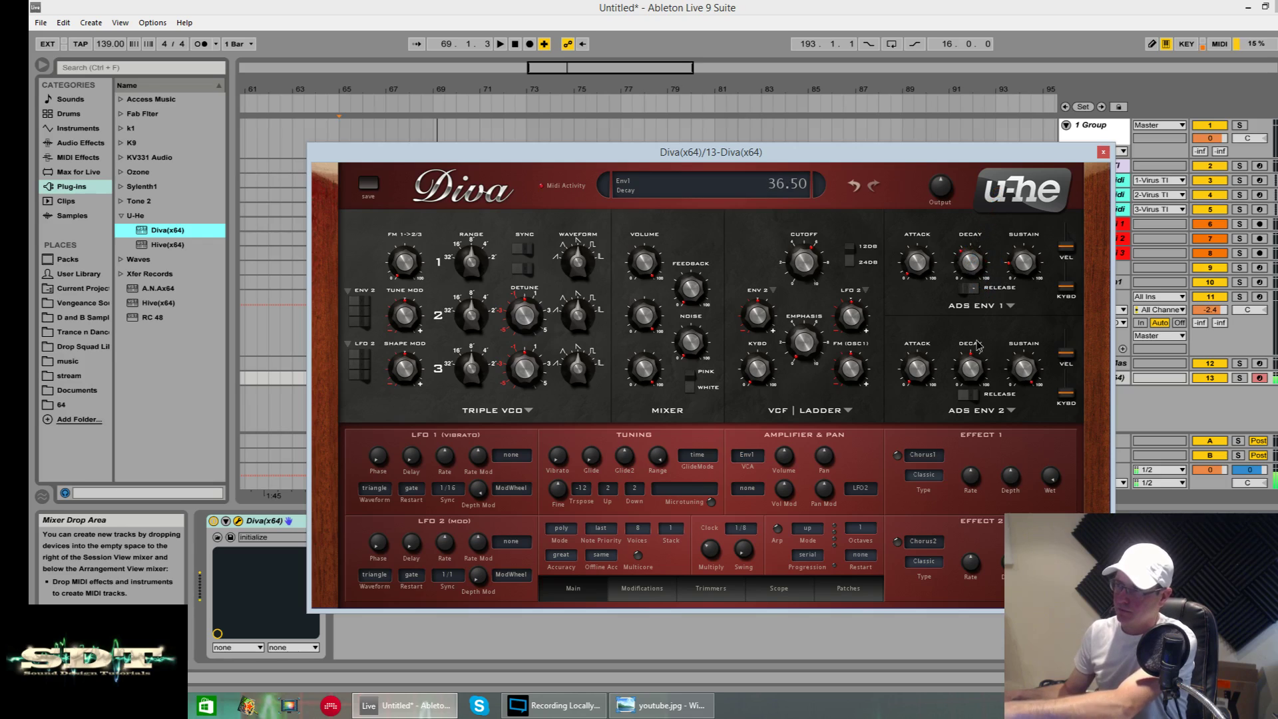
pyautogui.moveTo(979, 268)
pyautogui.mouseDown()
pyautogui.moveTo(977, 291)
pyautogui.moveTo(983, 267)
pyautogui.mouseUp()
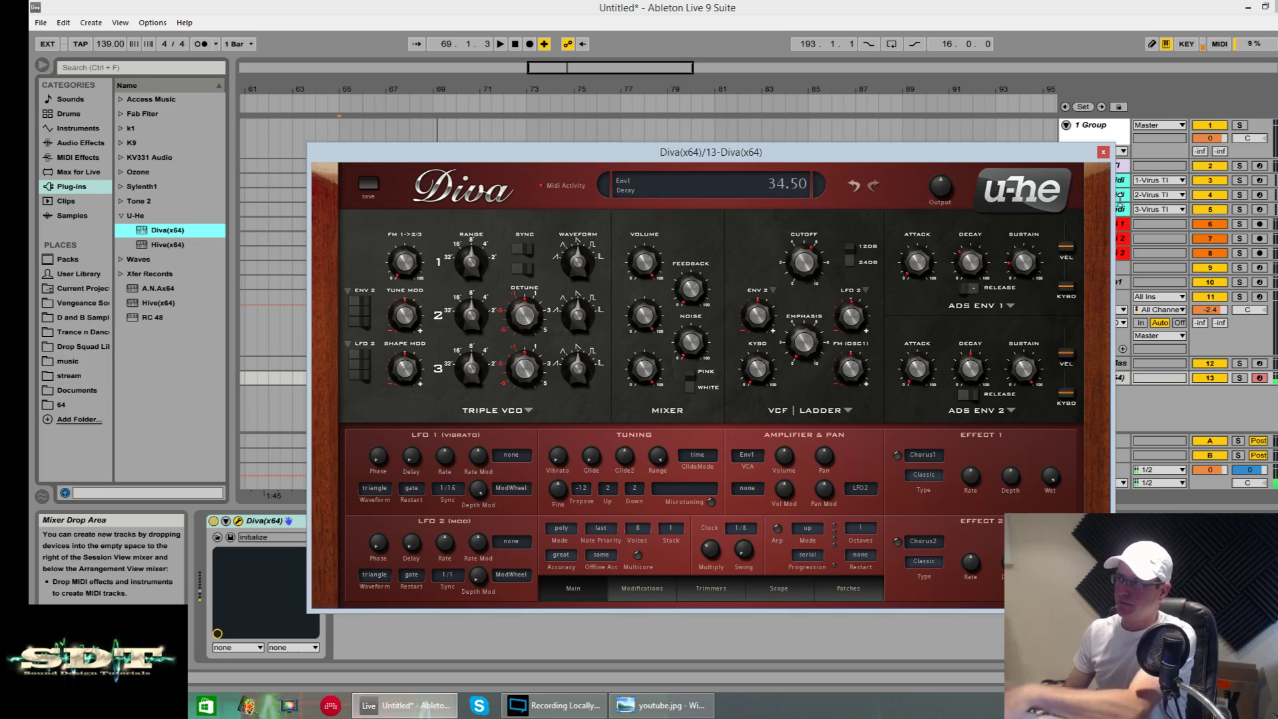
pyautogui.click(1103, 152)
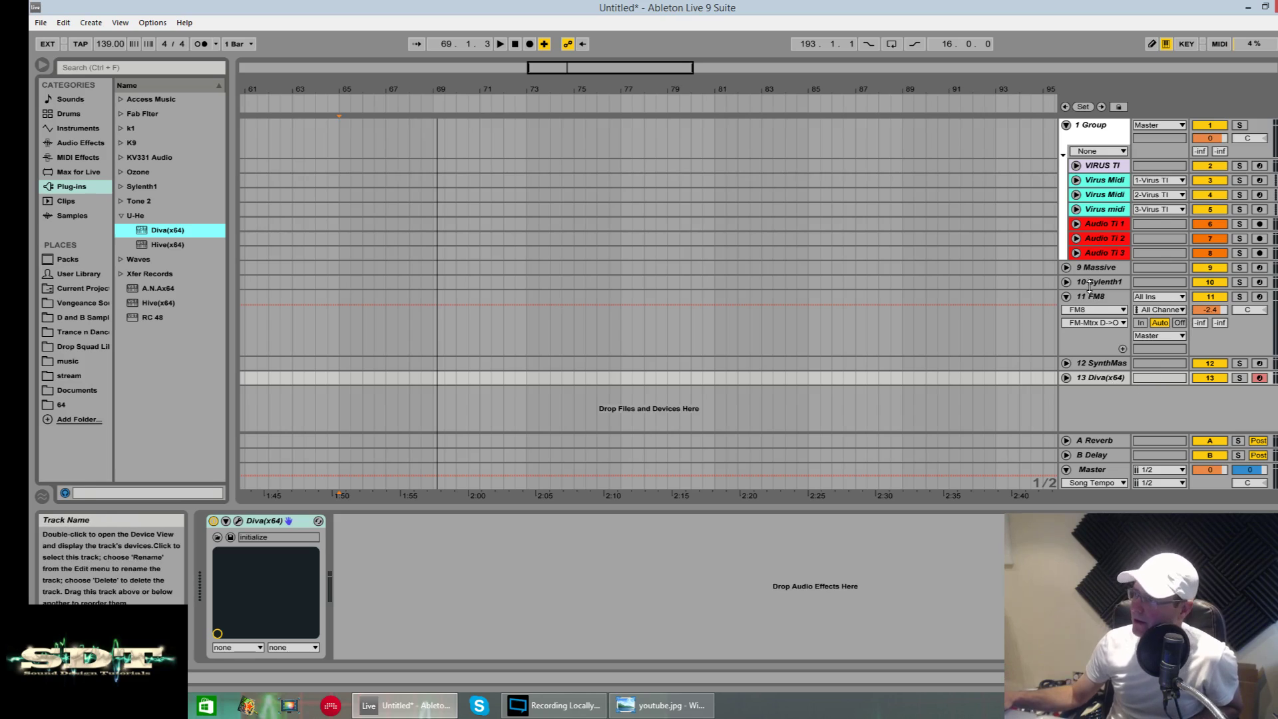
# - Open Massive from track 9 with its whole window in view and display the settings of envelope 4
pyautogui.click(1103, 270)
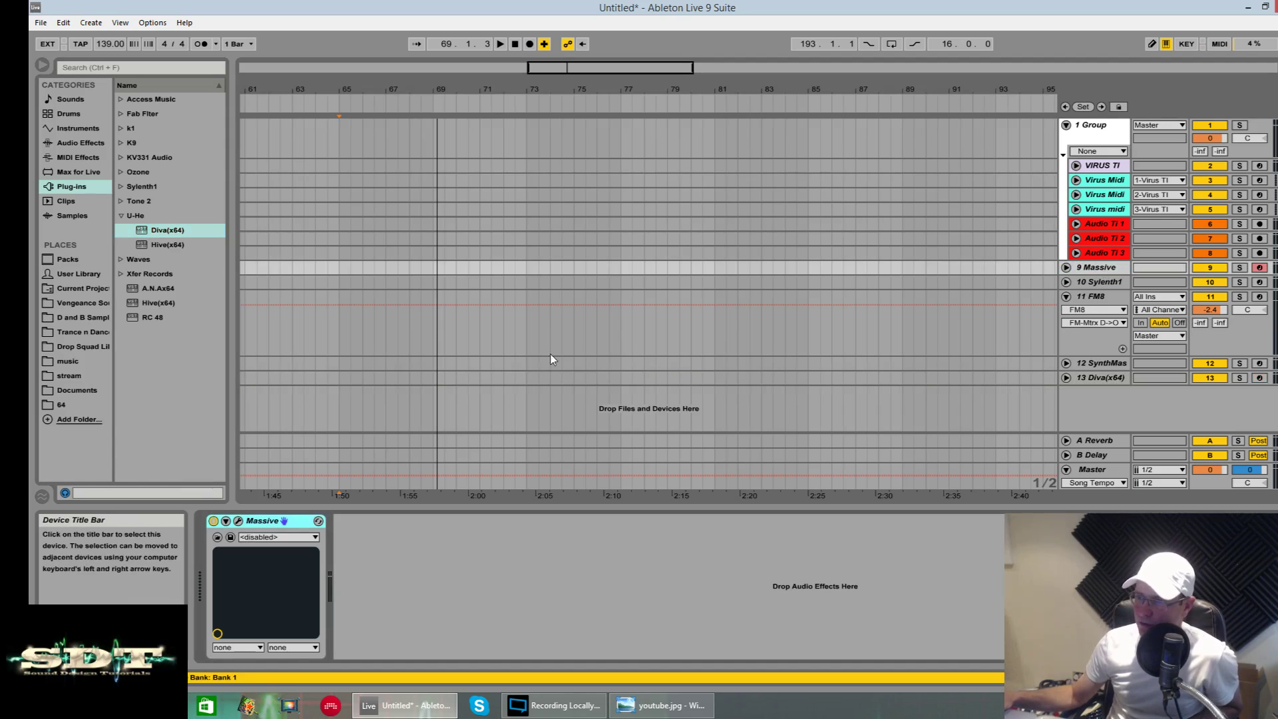
pyautogui.click(238, 521)
pyautogui.moveTo(842, 39); pyautogui.dragTo(796, 135)
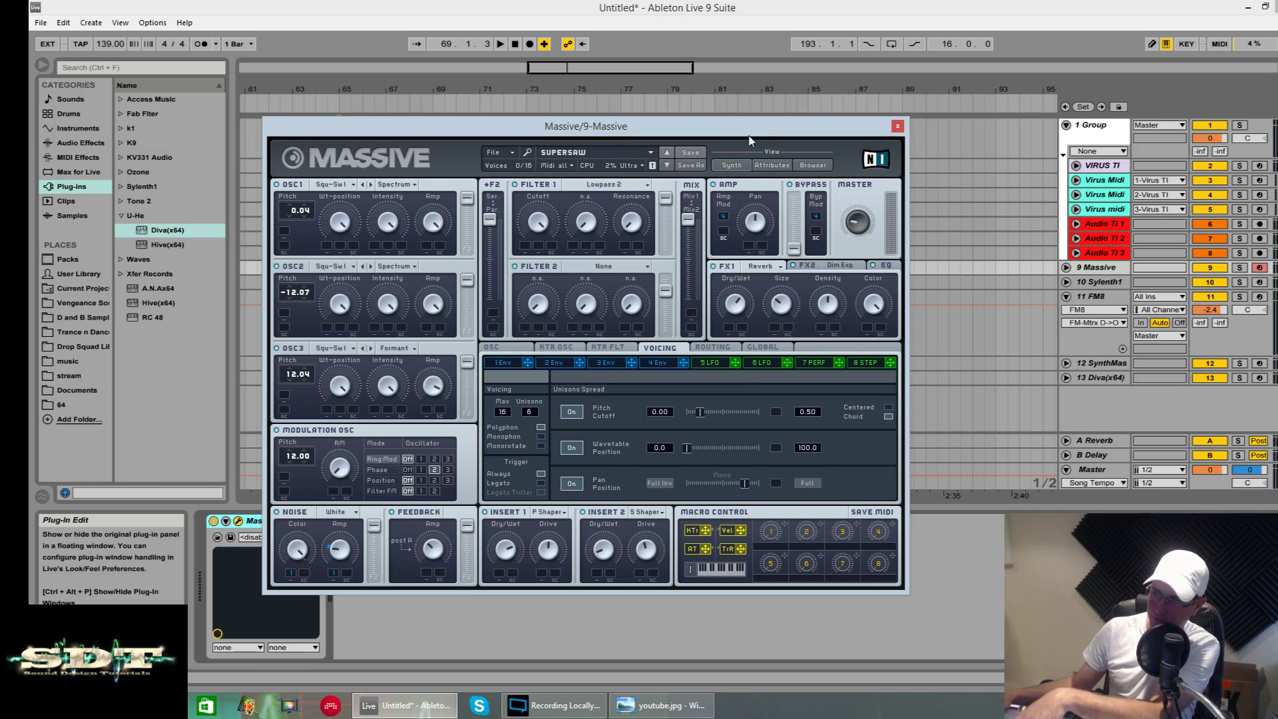
pyautogui.click(661, 363)
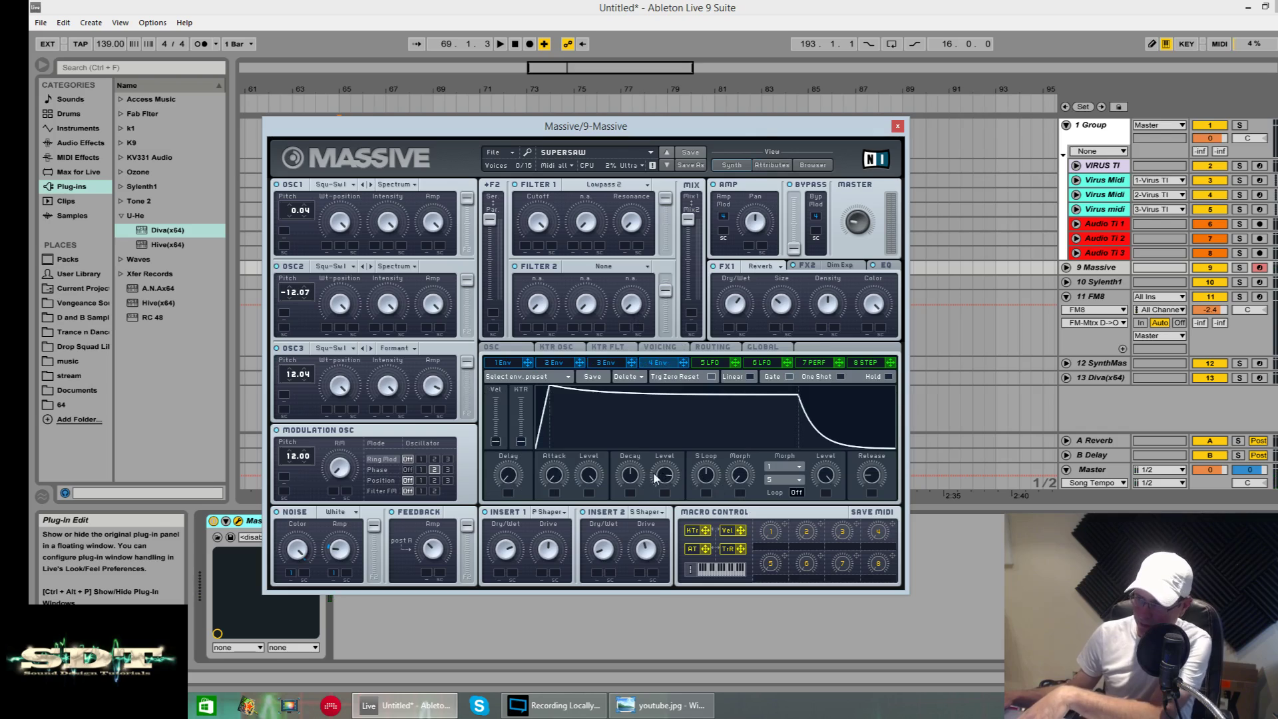
# - Sweep envelope 4's decay level down to zero and back to full, and lengthen its release before making it very short
pyautogui.moveTo(662, 476); pyautogui.dragTo(665, 510)
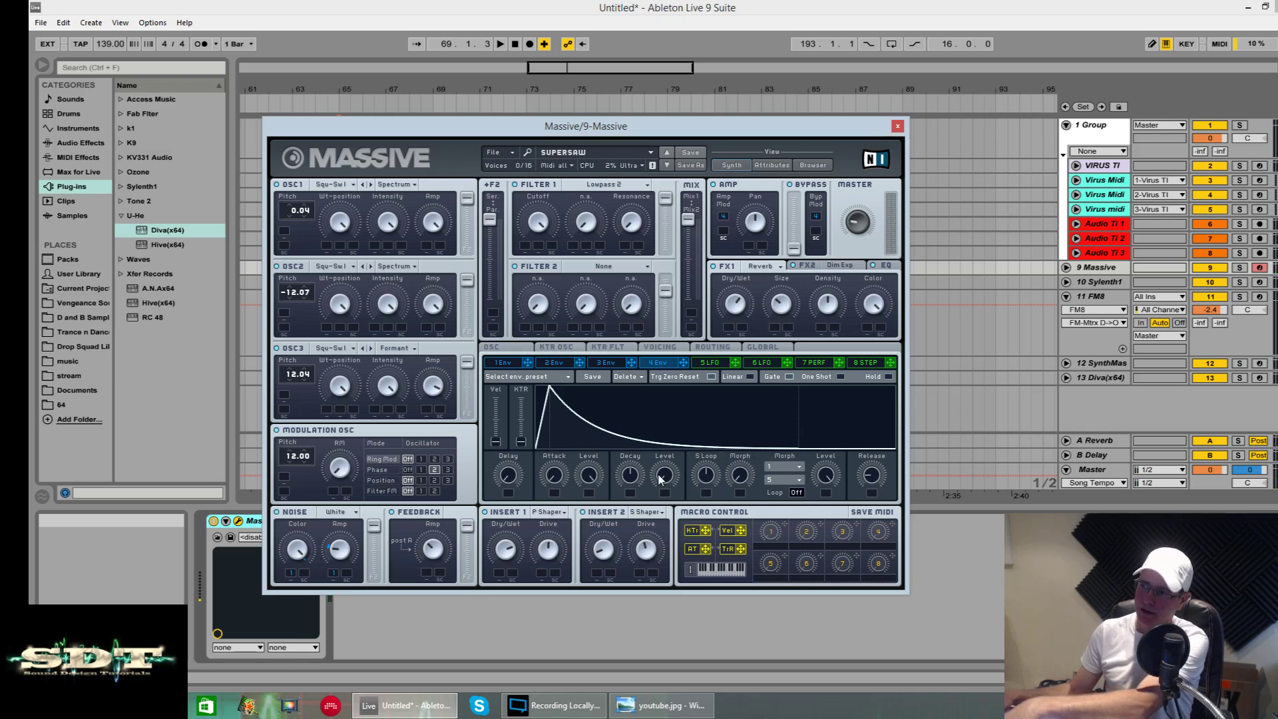
pyautogui.moveTo(659, 473); pyautogui.dragTo(652, 323)
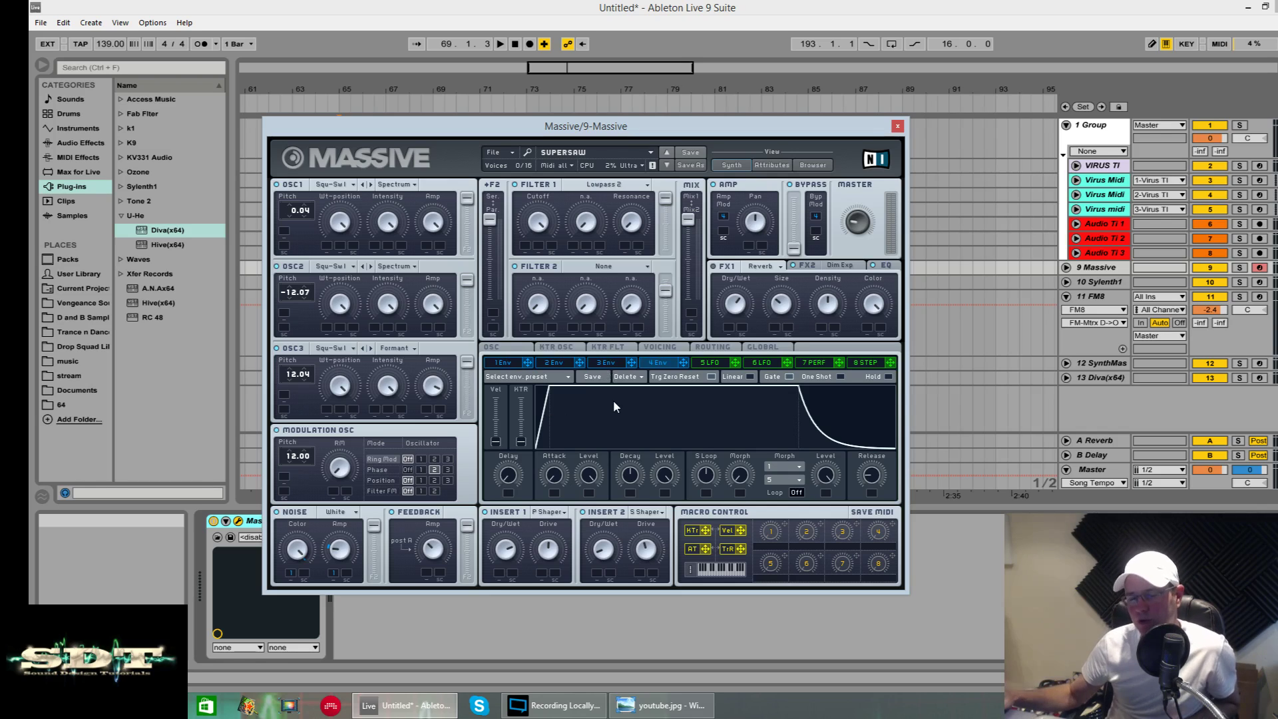
pyautogui.moveTo(868, 481); pyautogui.dragTo(869, 419)
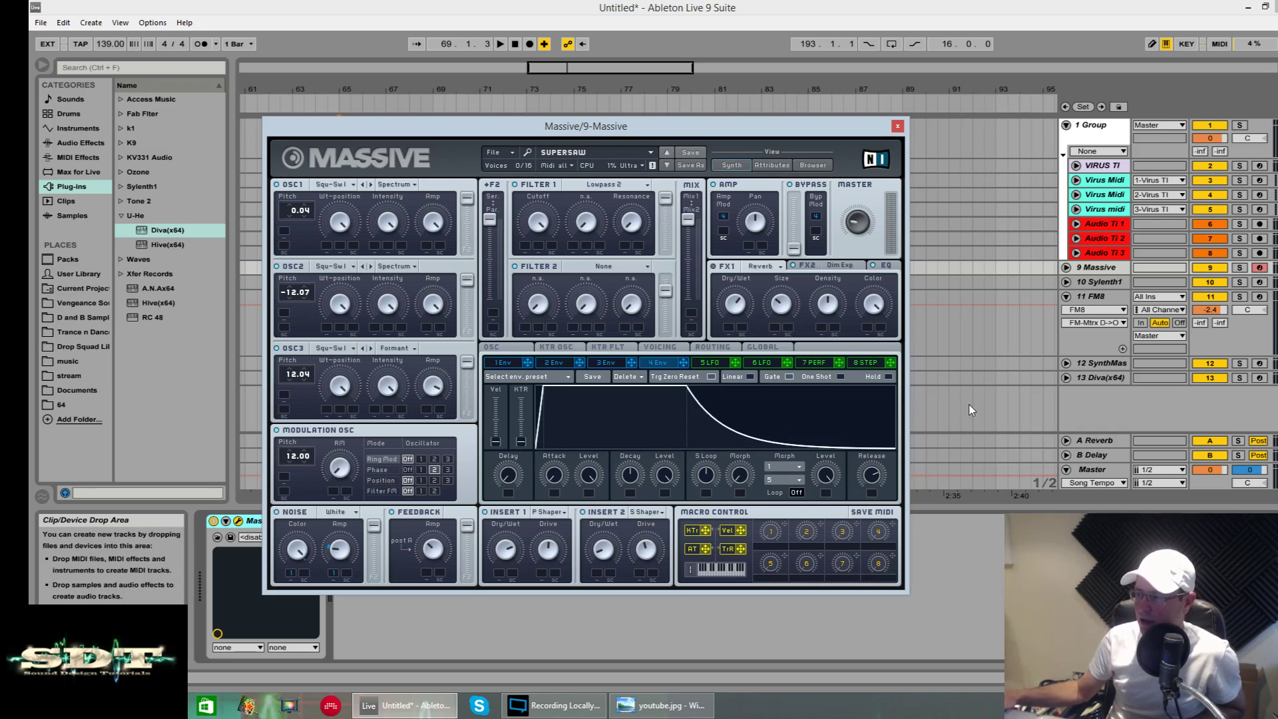
pyautogui.moveTo(867, 473); pyautogui.dragTo(865, 550)
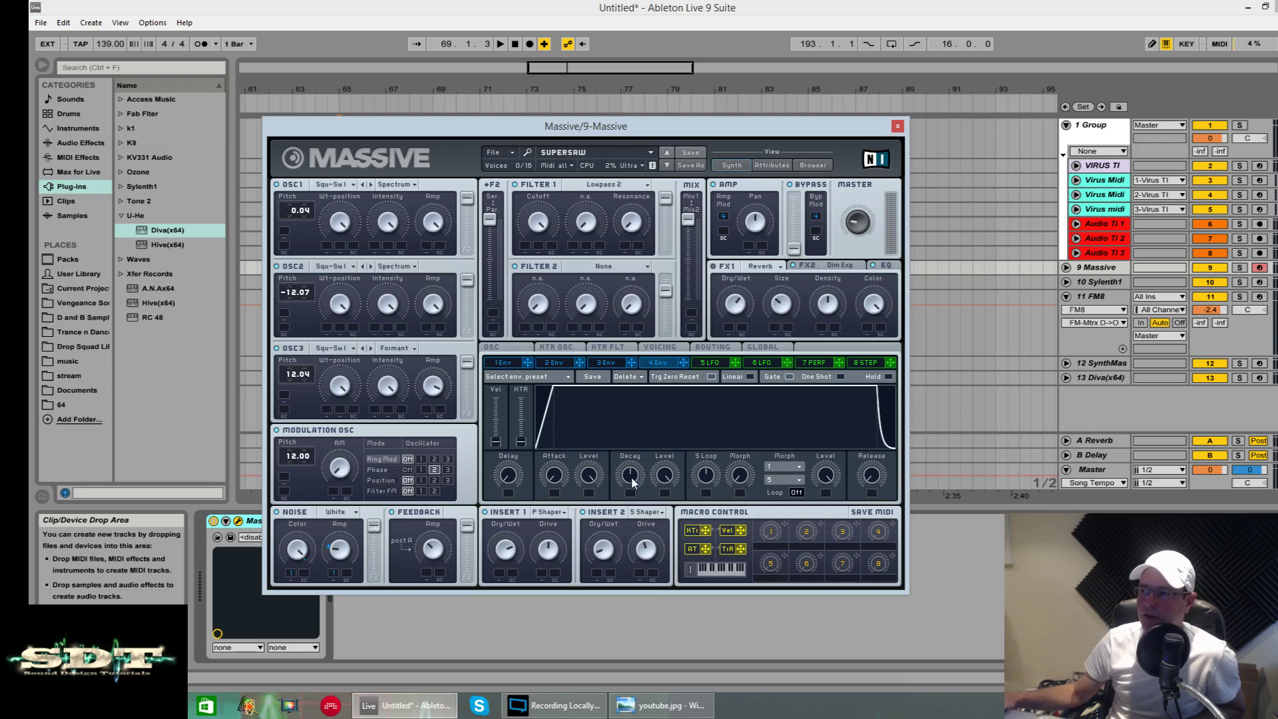
# - Drop envelope 4's decay level to zero and lengthen its decay time
pyautogui.moveTo(630, 477); pyautogui.dragTo(628, 476)
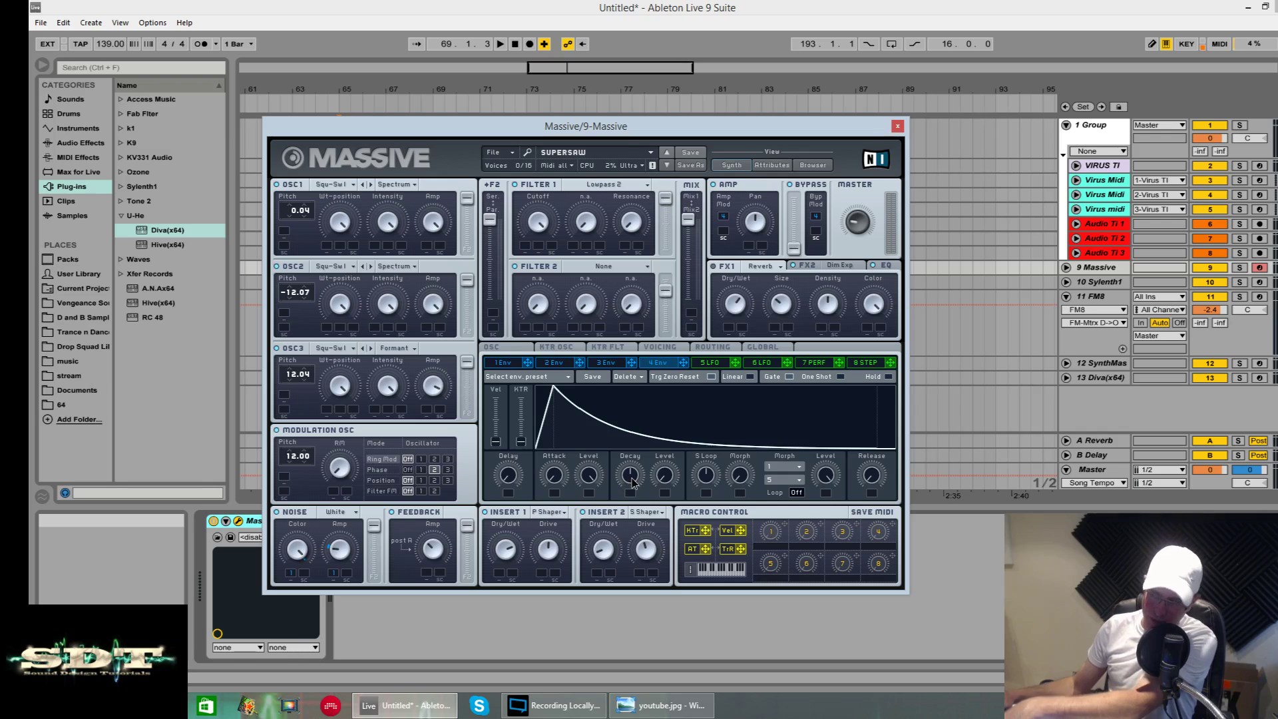
pyautogui.moveTo(633, 482); pyautogui.dragTo(639, 440)
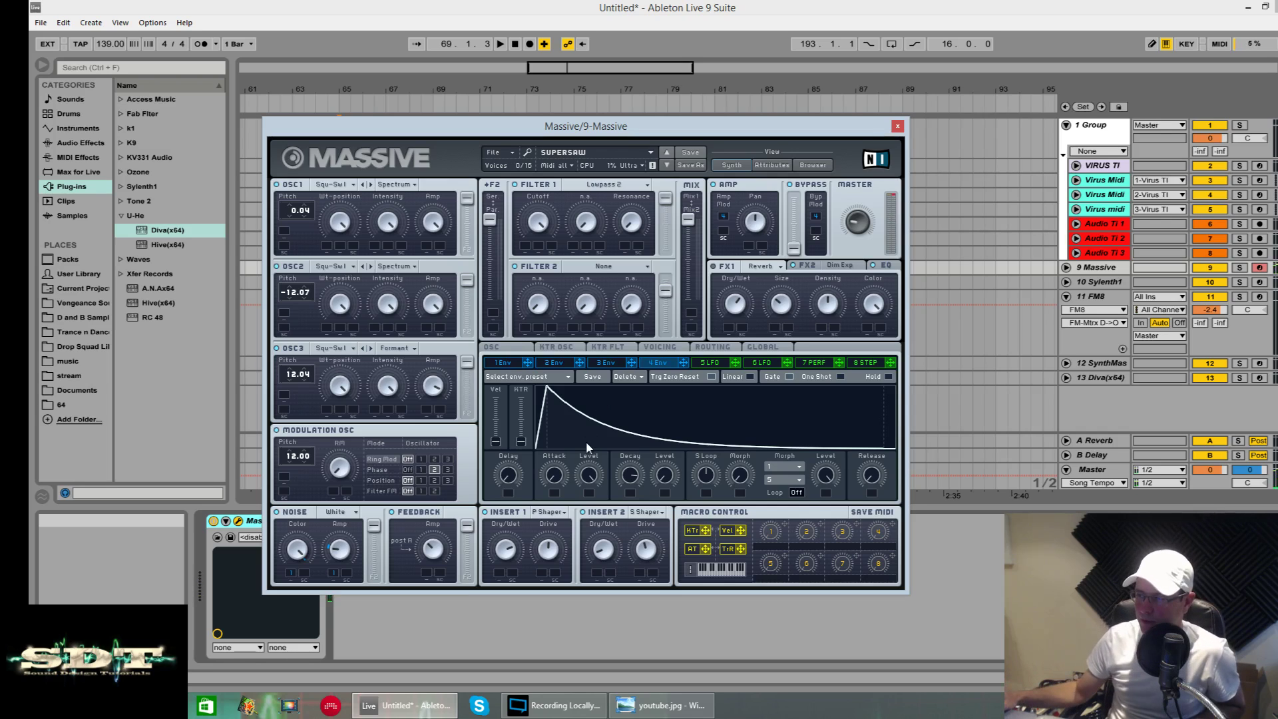
# - Shorten envelope 4's decay time and lengthen its attack
pyautogui.moveTo(628, 476); pyautogui.dragTo(624, 455)
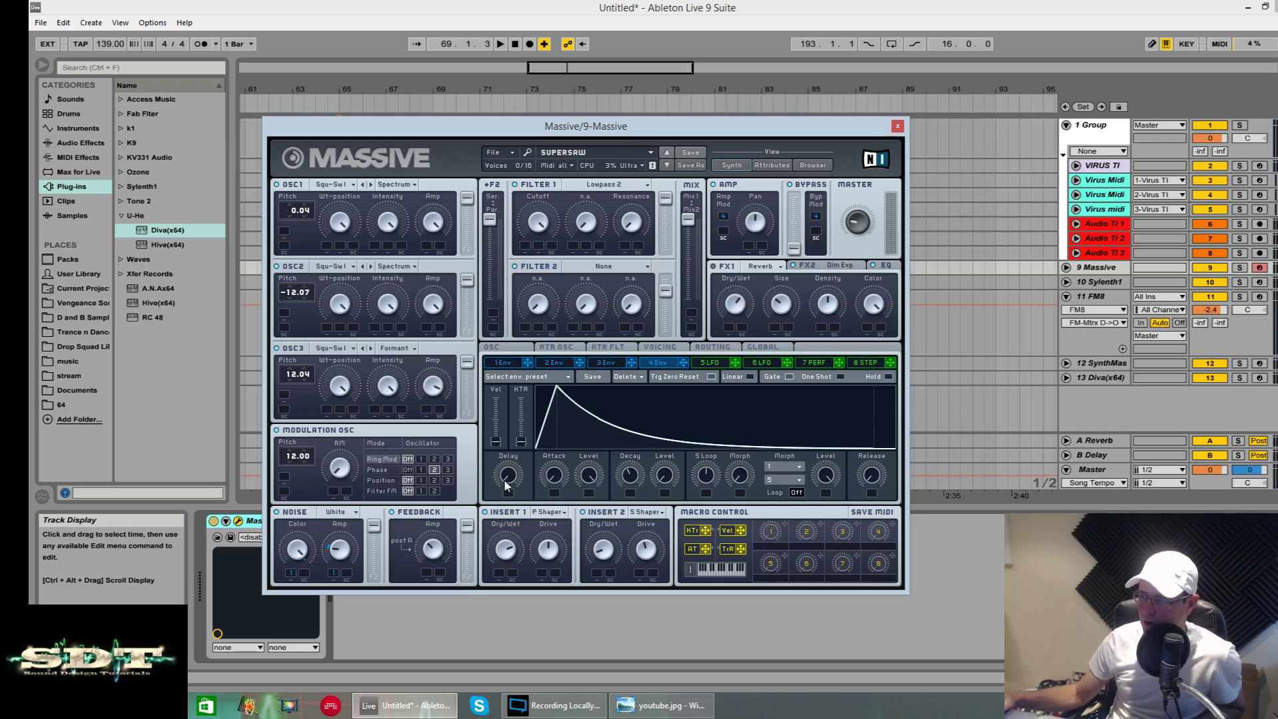
pyautogui.moveTo(553, 474); pyautogui.dragTo(546, 480)
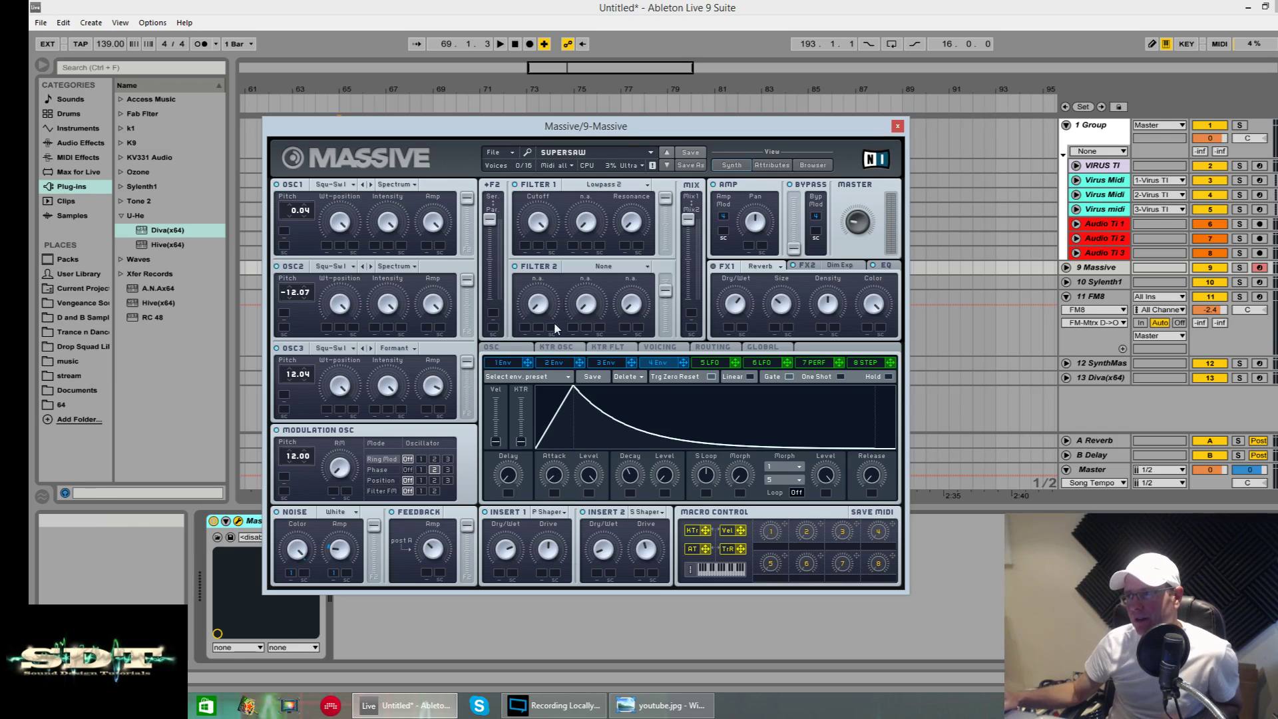
# - Set Filter 1 to Lowpass 2, raise envelope 4's decay level to full and sweep the filter's cutoff
pyautogui.click(644, 186)
pyautogui.click(601, 202)
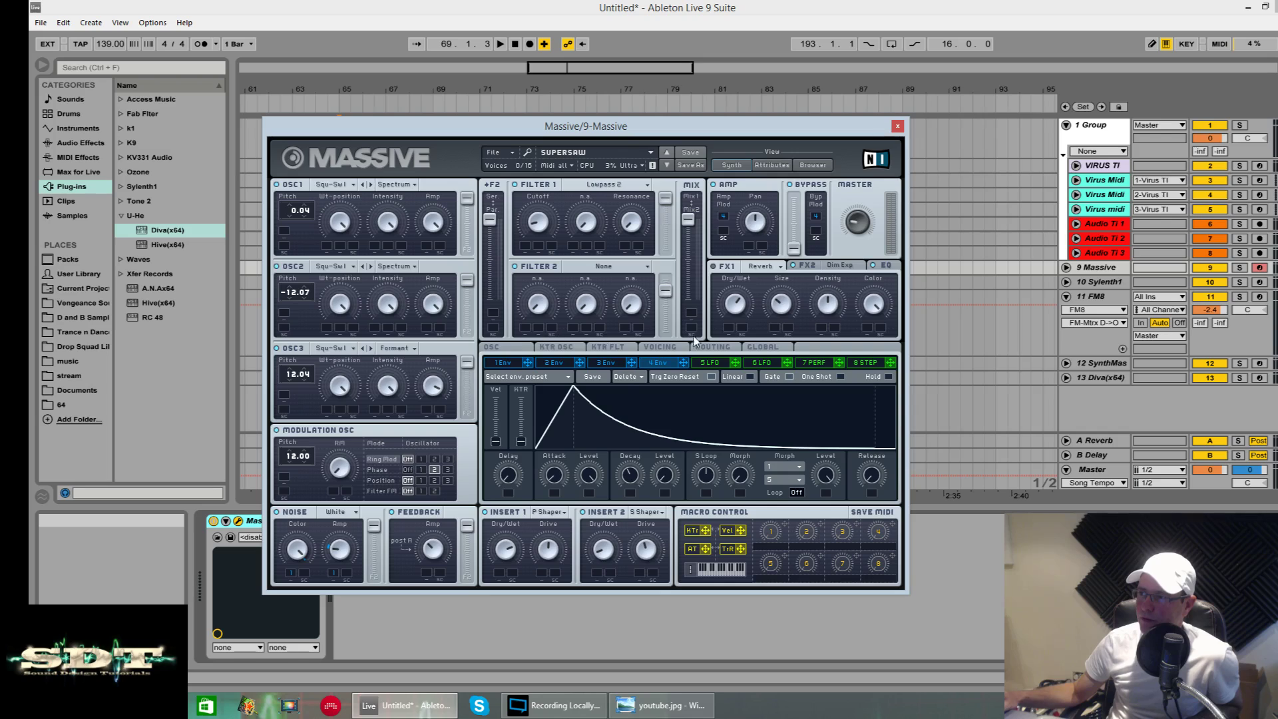
pyautogui.click(557, 362)
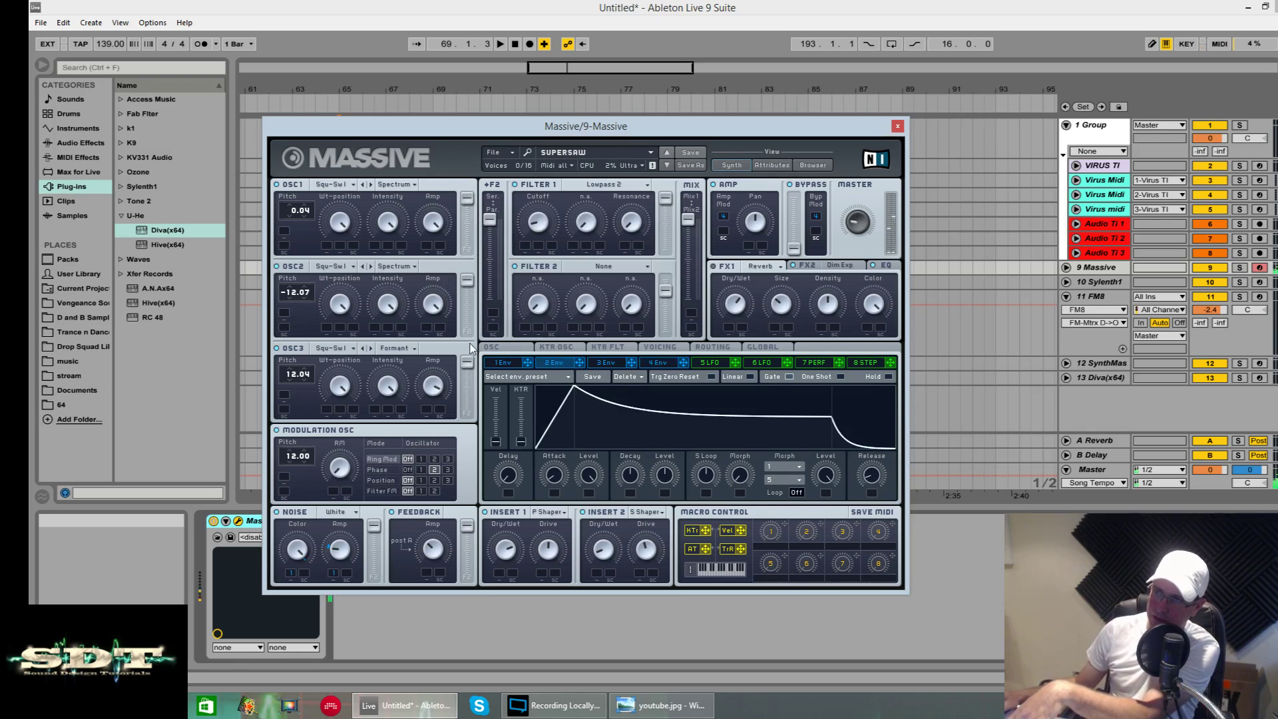
pyautogui.moveTo(490, 219)
pyautogui.mouseDown()
pyautogui.moveTo(493, 322)
pyautogui.moveTo(493, 229)
pyautogui.mouseUp()
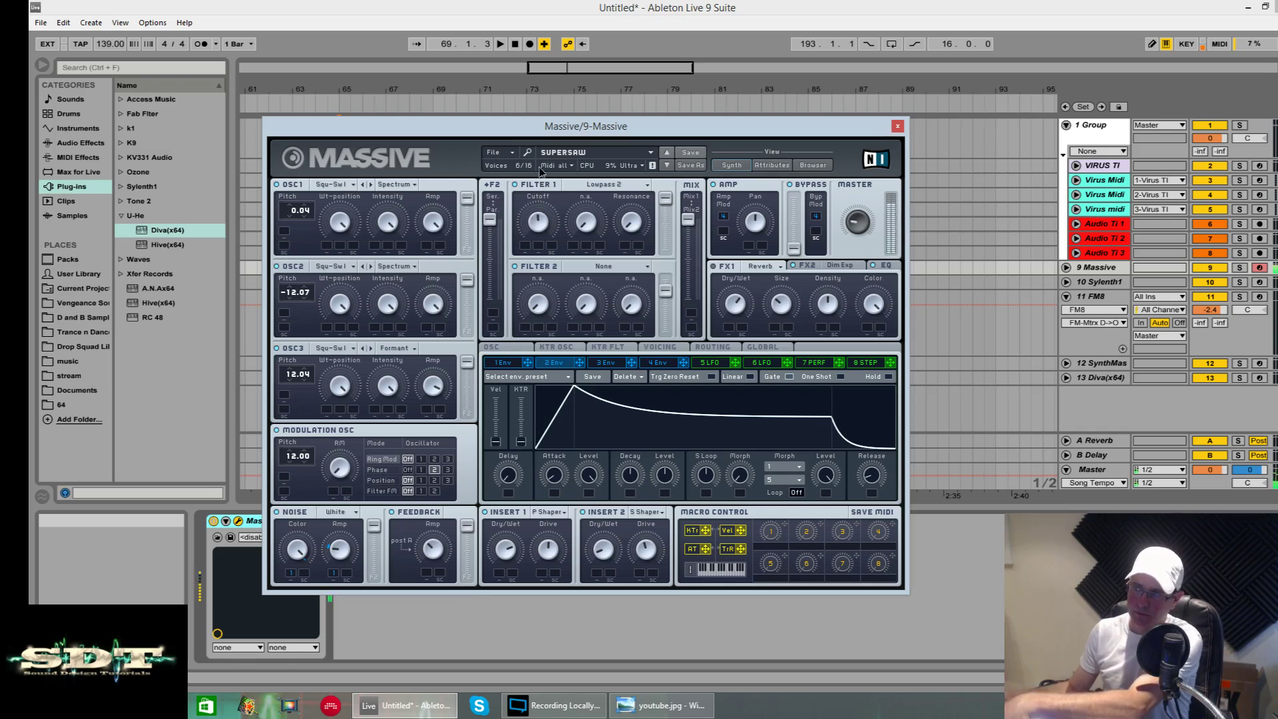
pyautogui.click(660, 362)
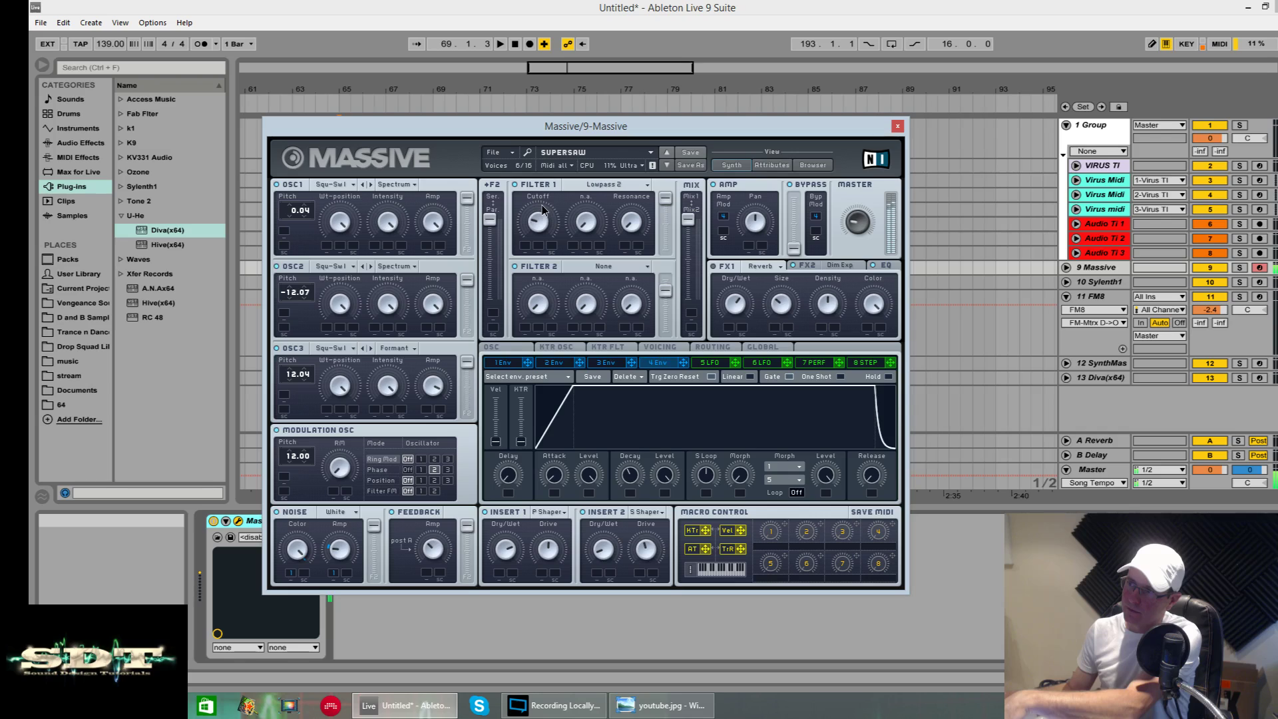
pyautogui.moveTo(542, 196); pyautogui.dragTo(547, 134)
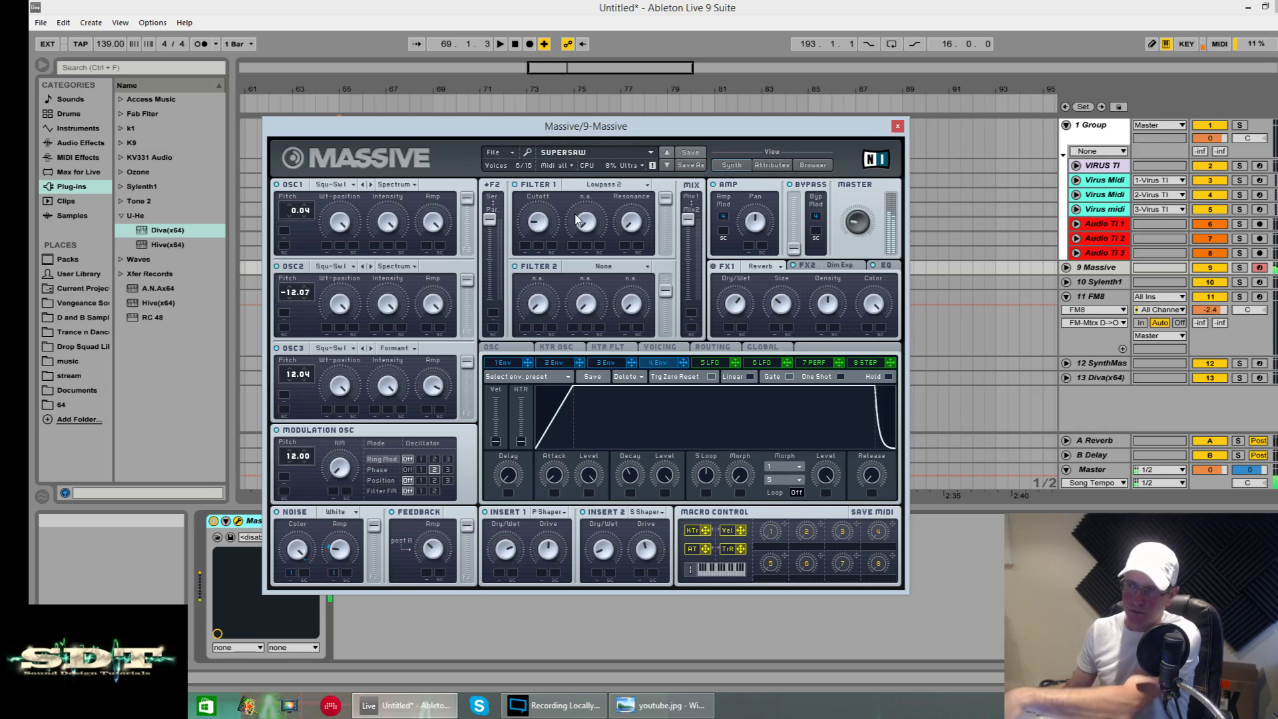
# - Display envelope 2, lower Filter 1's cutoff and assign envelope 2 as its modulation source
pyautogui.click(557, 365)
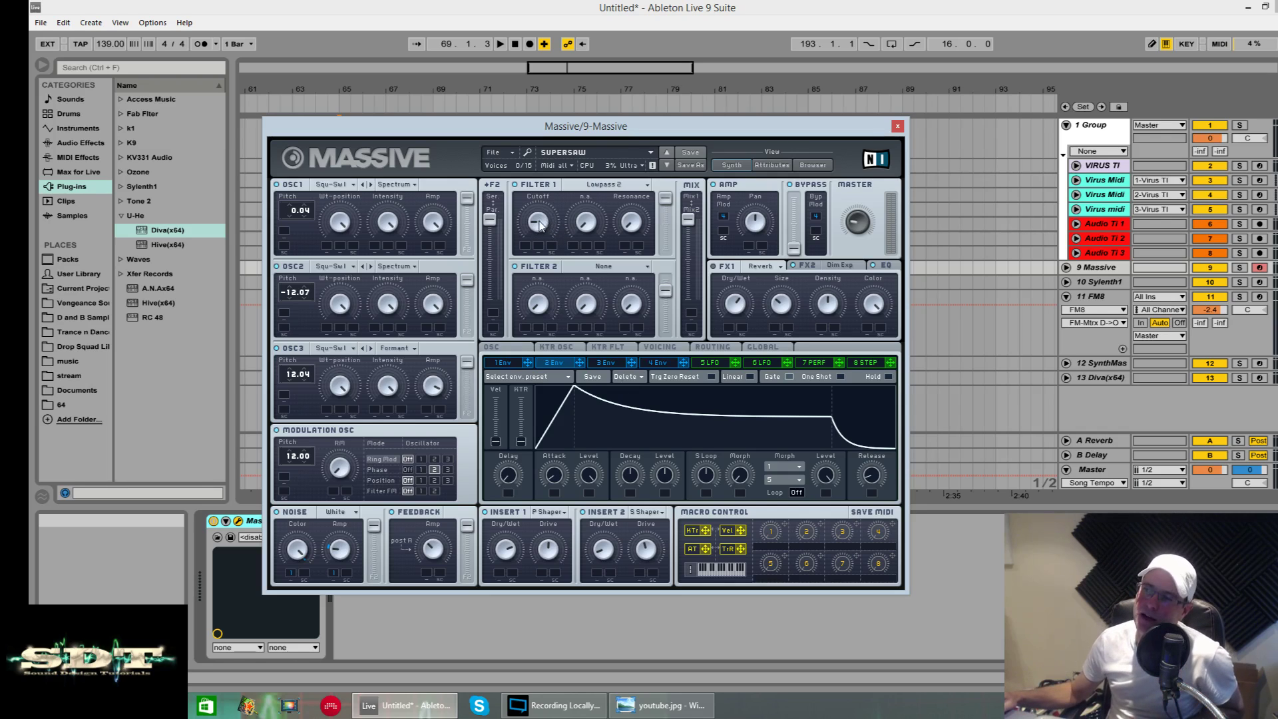
pyautogui.moveTo(538, 234); pyautogui.dragTo(540, 226)
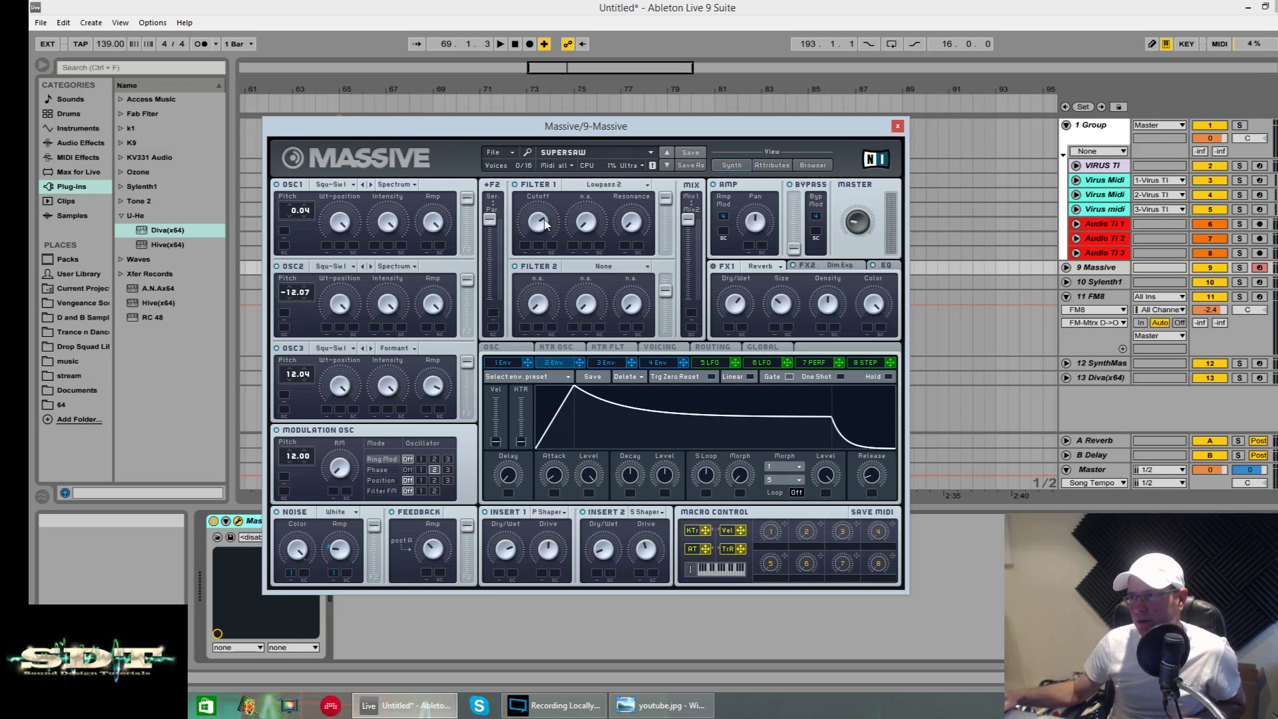
pyautogui.moveTo(541, 238); pyautogui.dragTo(537, 292)
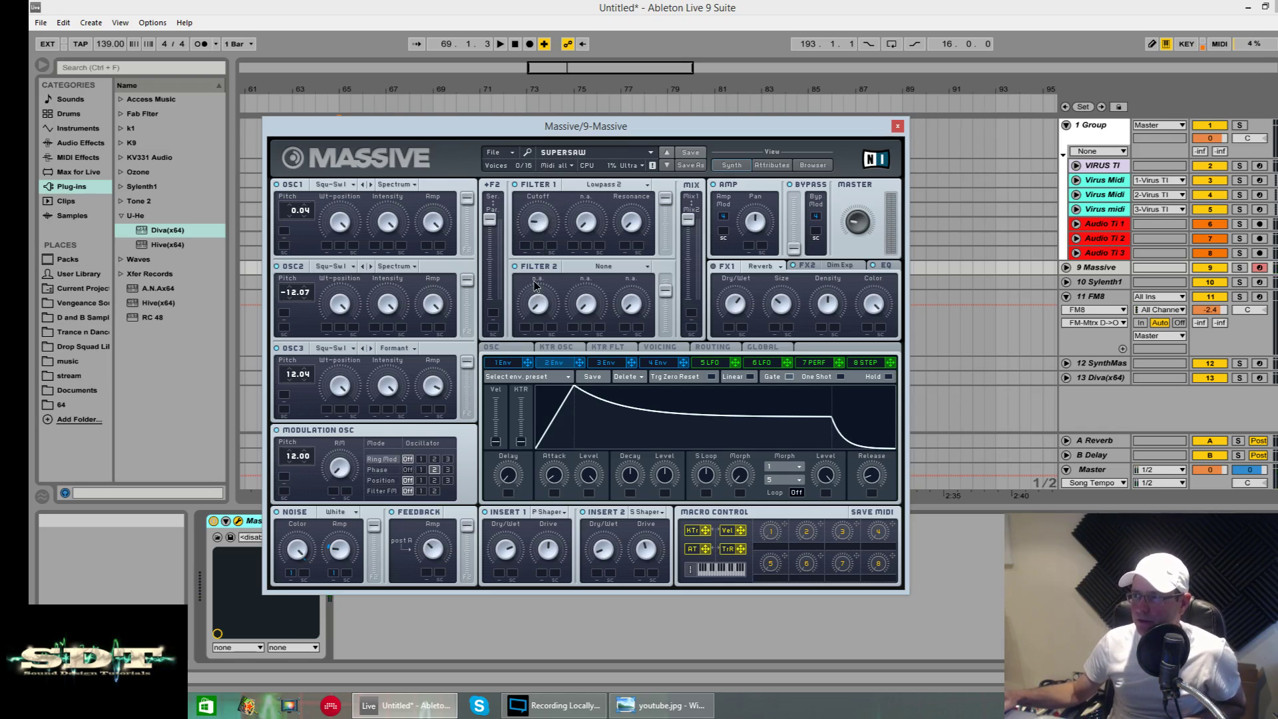
pyautogui.click(523, 245)
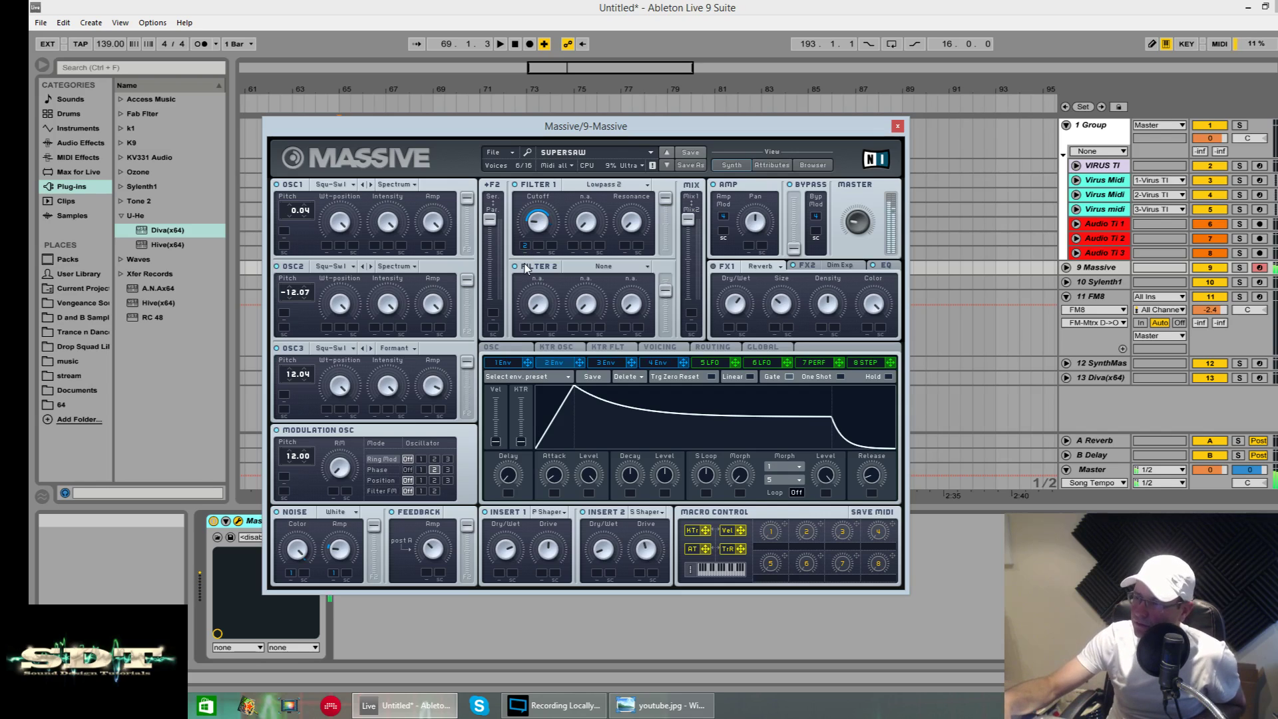
# - Raise envelope 2's decay level to full, try progressively longer attack times and finish with a very short attack
pyautogui.moveTo(661, 470); pyautogui.dragTo(641, 377)
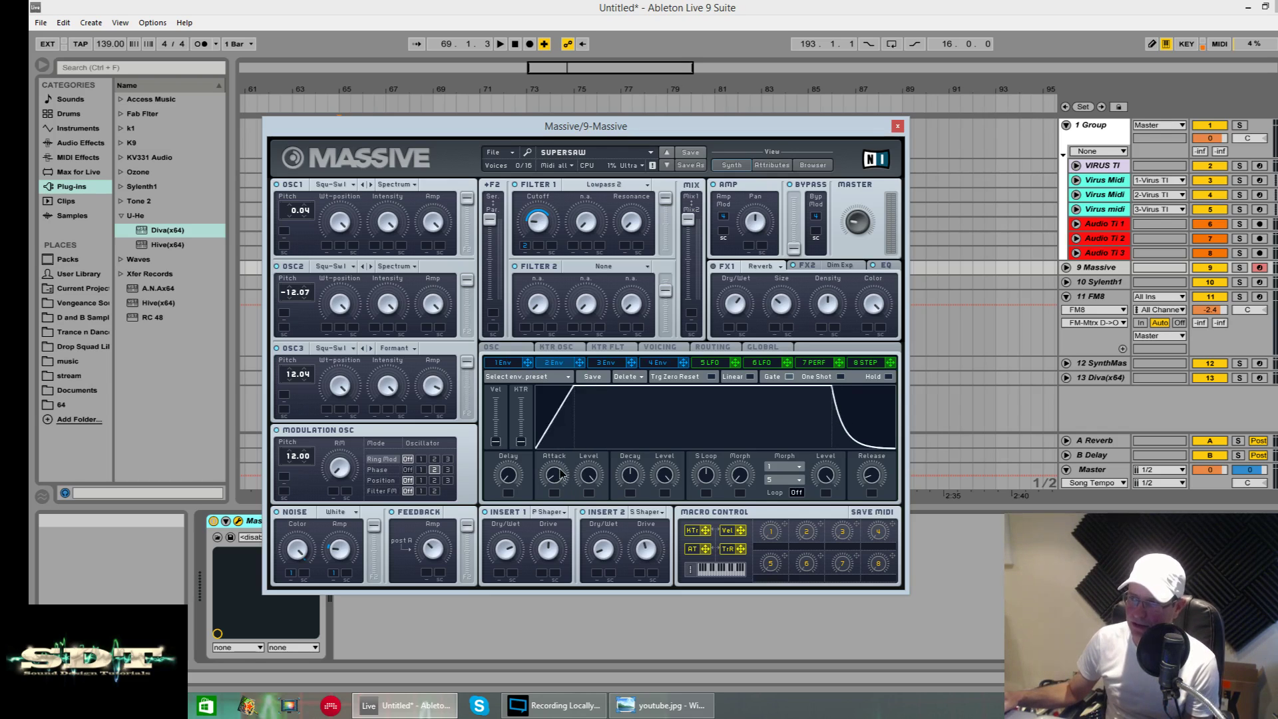
pyautogui.moveTo(561, 474); pyautogui.dragTo(559, 453)
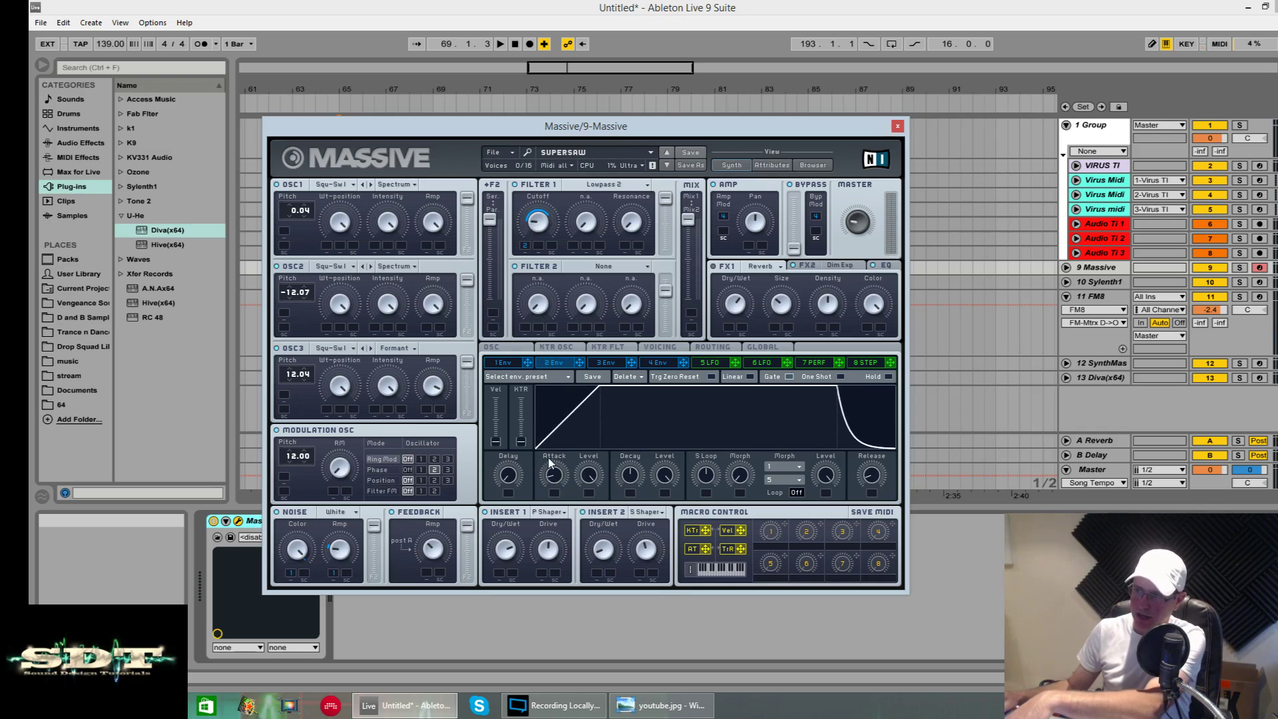
pyautogui.moveTo(550, 462); pyautogui.dragTo(558, 523)
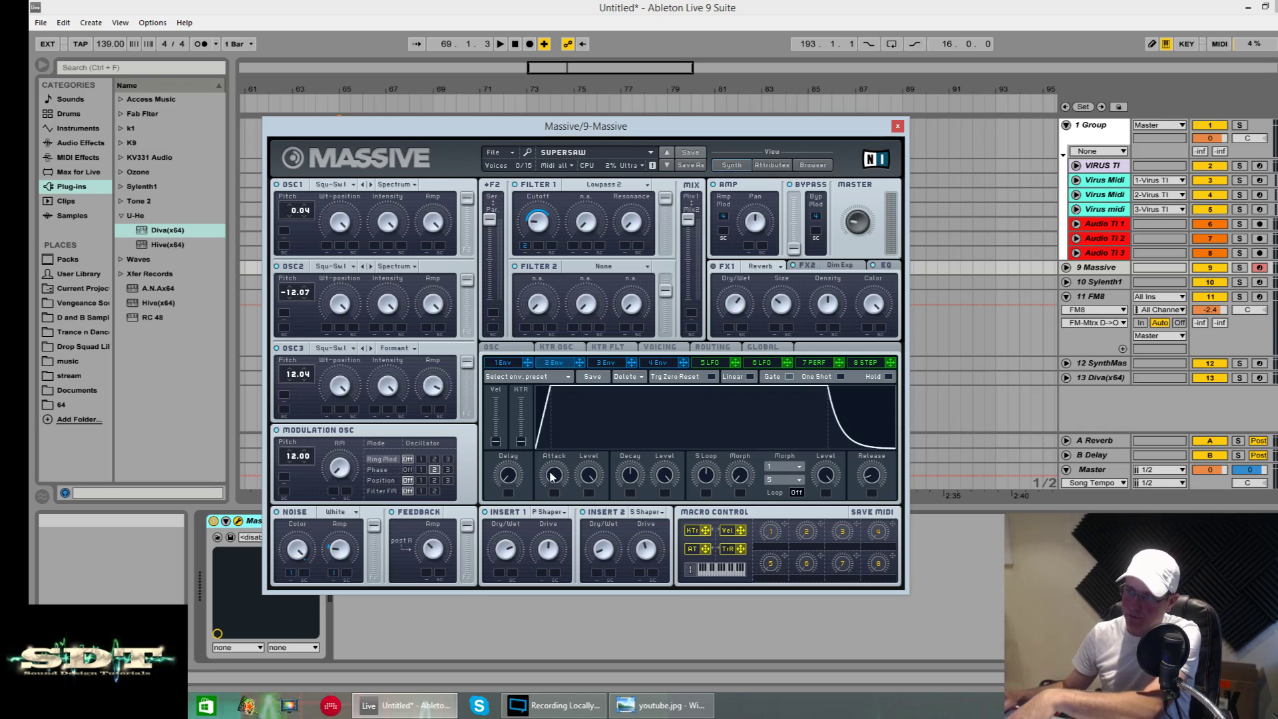
pyautogui.moveTo(554, 477); pyautogui.dragTo(513, 417)
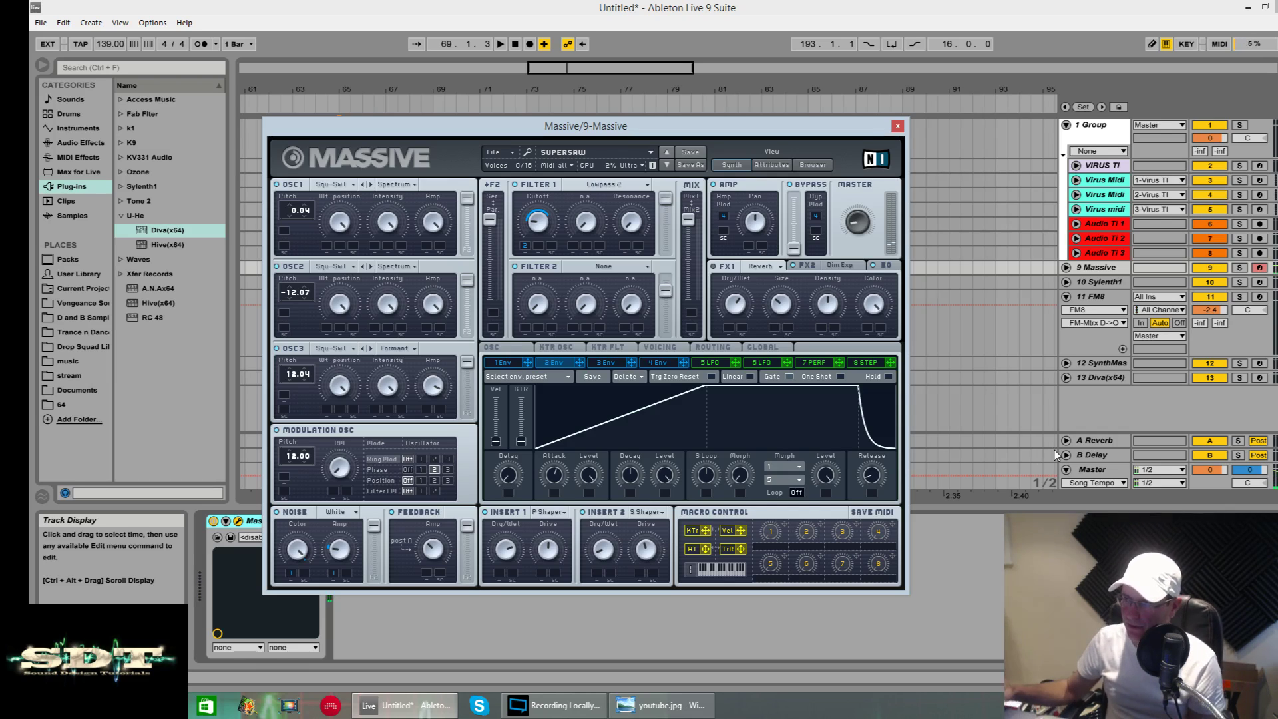
pyautogui.moveTo(552, 472); pyautogui.dragTo(549, 463)
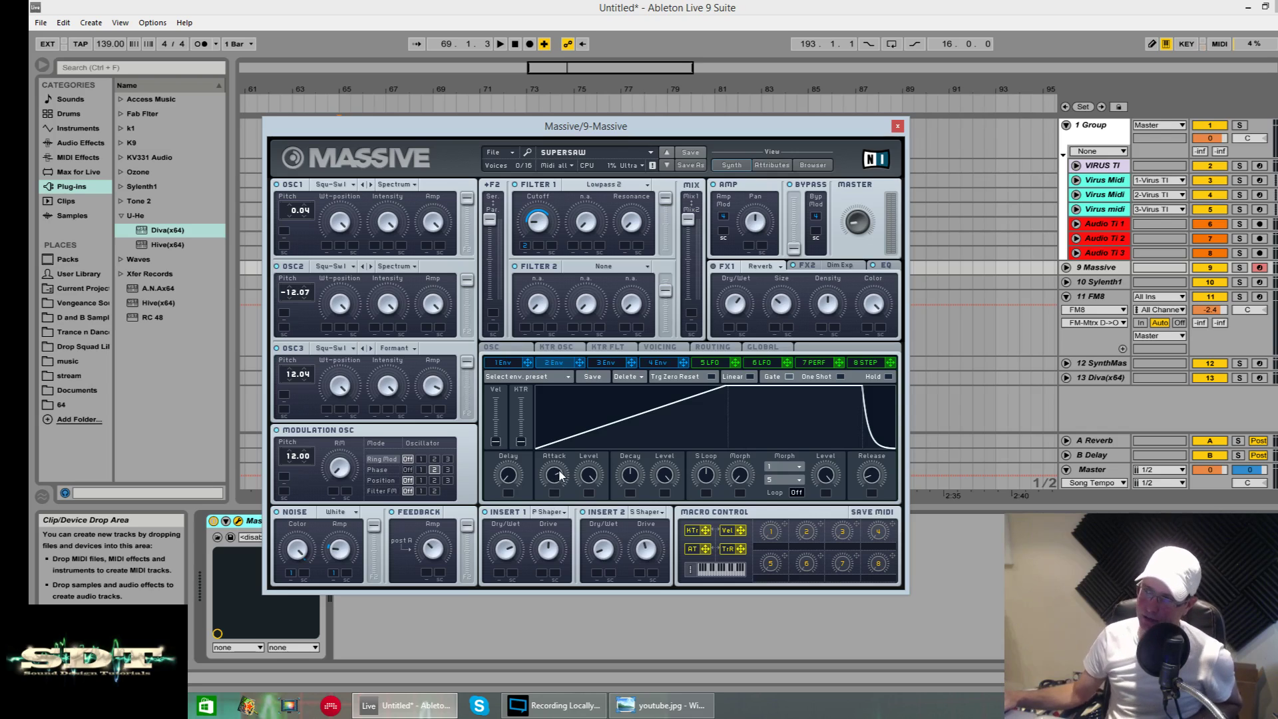
pyautogui.moveTo(559, 472); pyautogui.dragTo(559, 699)
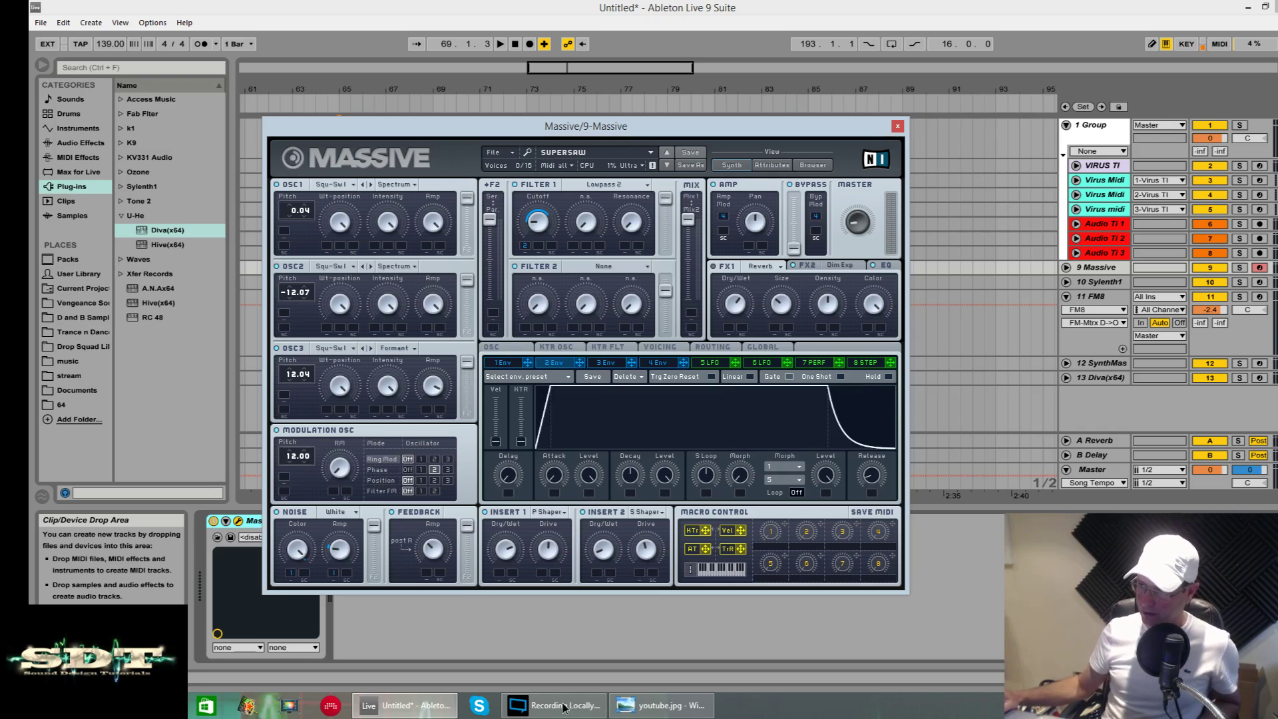
# - Drop envelope 2's decay level to zero and shorten its decay time
pyautogui.moveTo(665, 476); pyautogui.dragTo(662, 633)
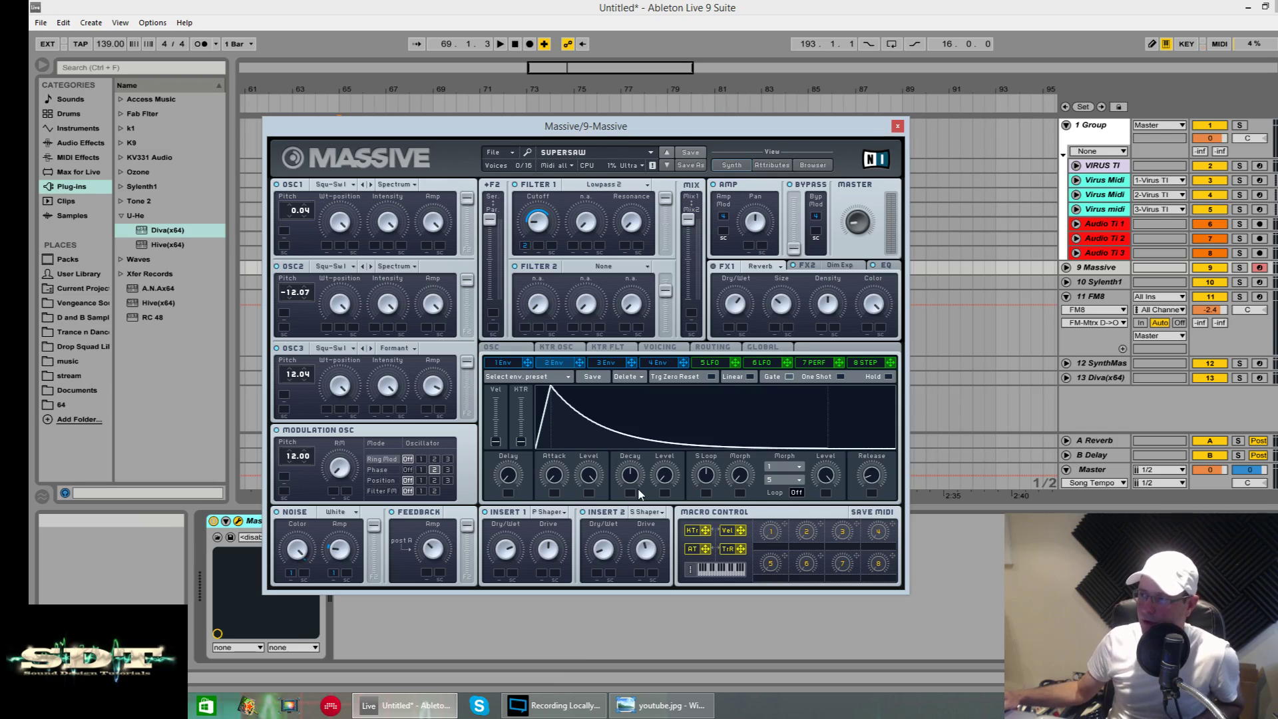
pyautogui.moveTo(630, 484); pyautogui.dragTo(657, 403)
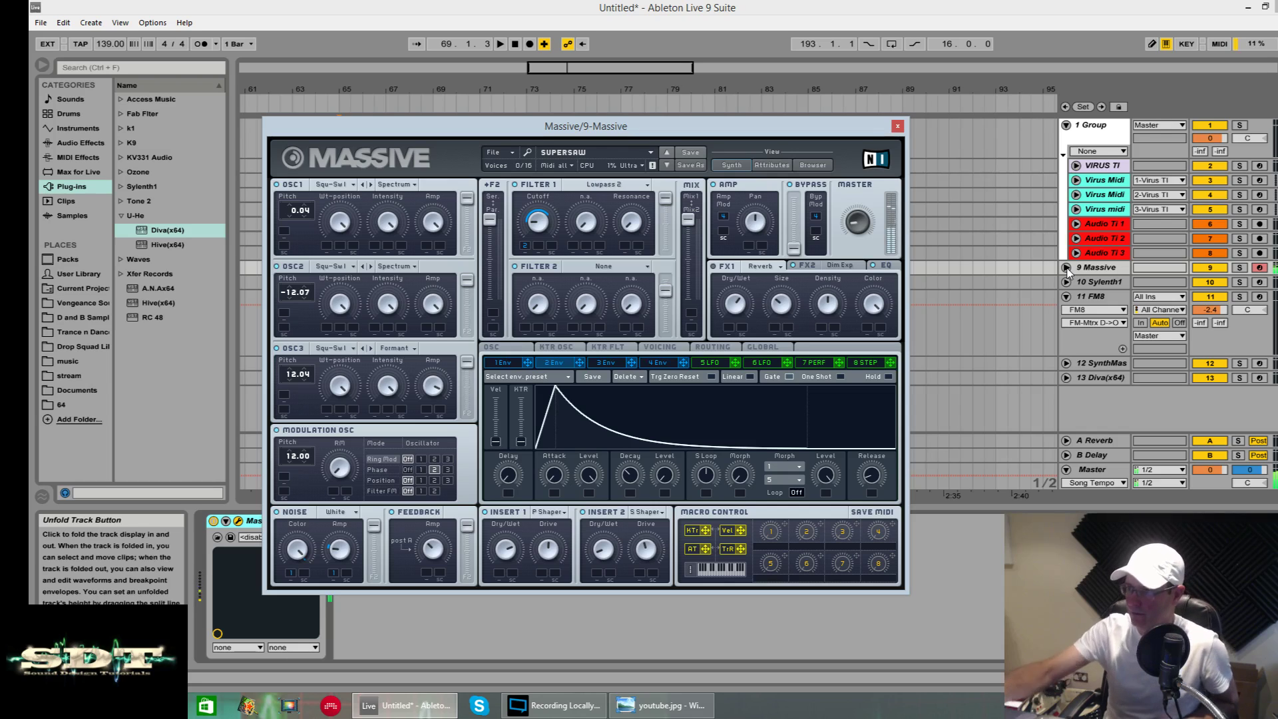
pyautogui.moveTo(632, 483); pyautogui.dragTo(633, 490)
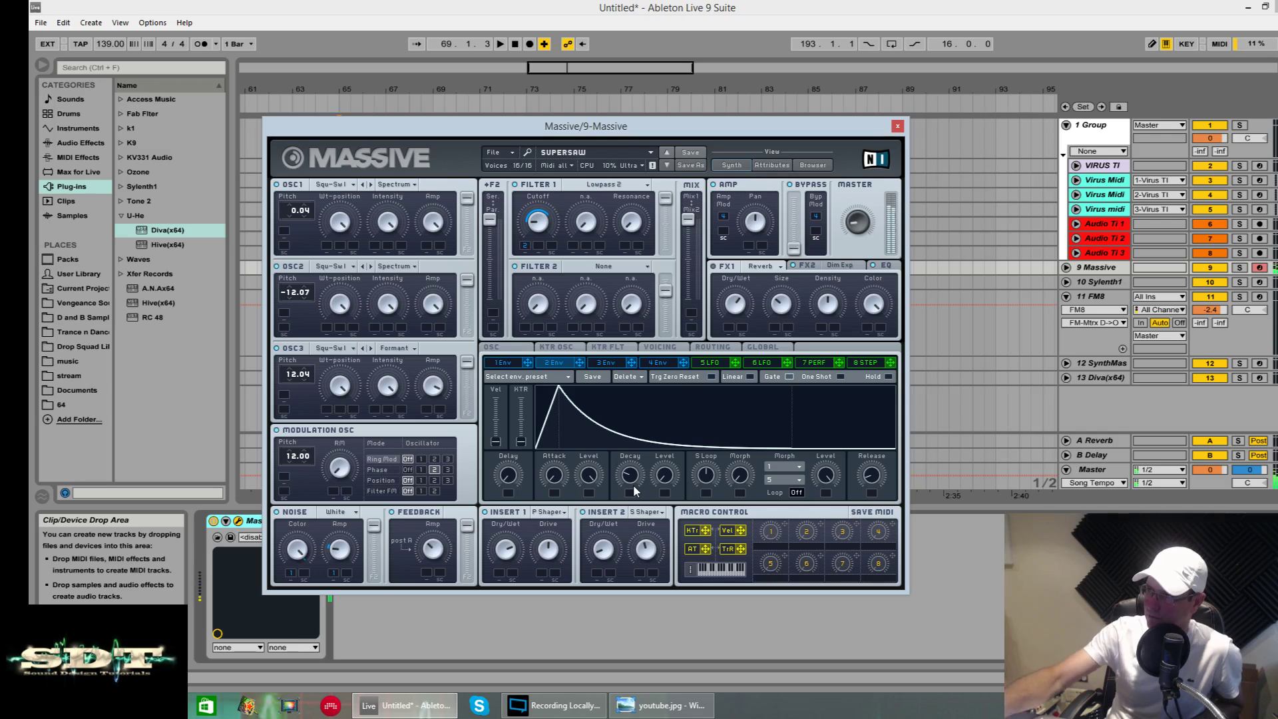
# - Display envelope 4, lower its decay level and try turning off the modulation assigned to Filter 1's cutoff
pyautogui.click(669, 368)
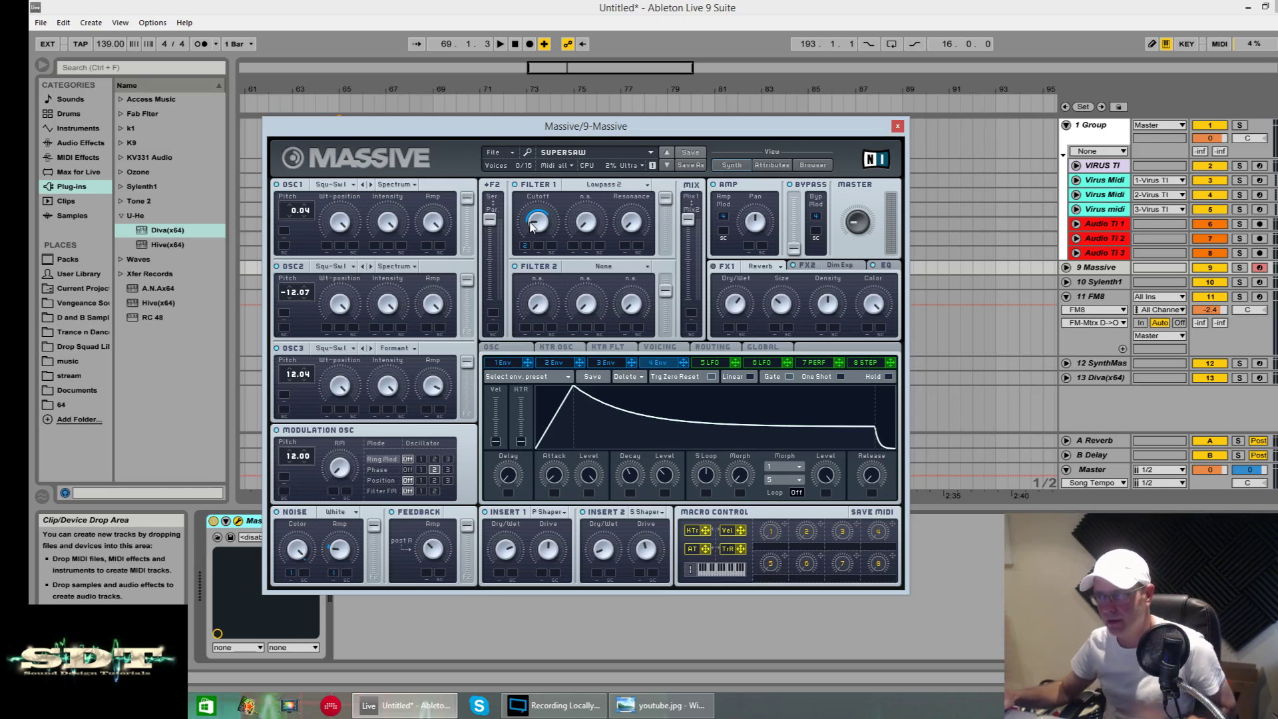
pyautogui.rightClick(525, 246)
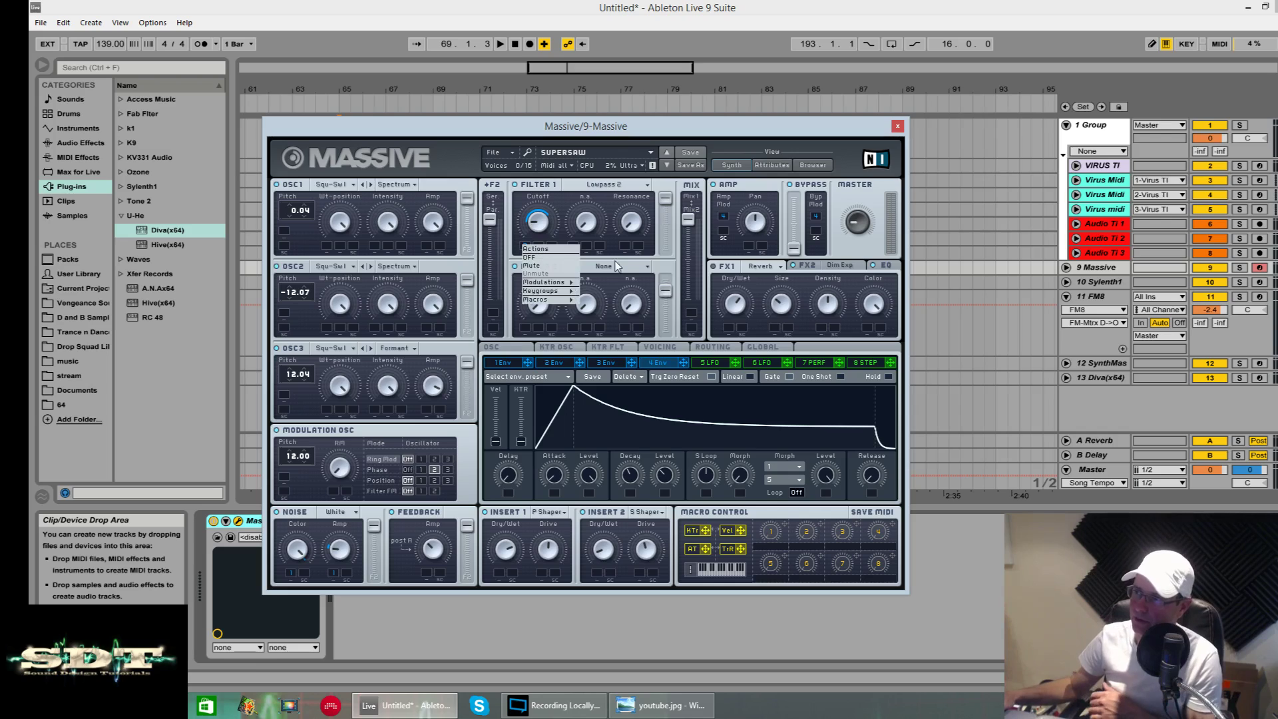
pyautogui.click(547, 258)
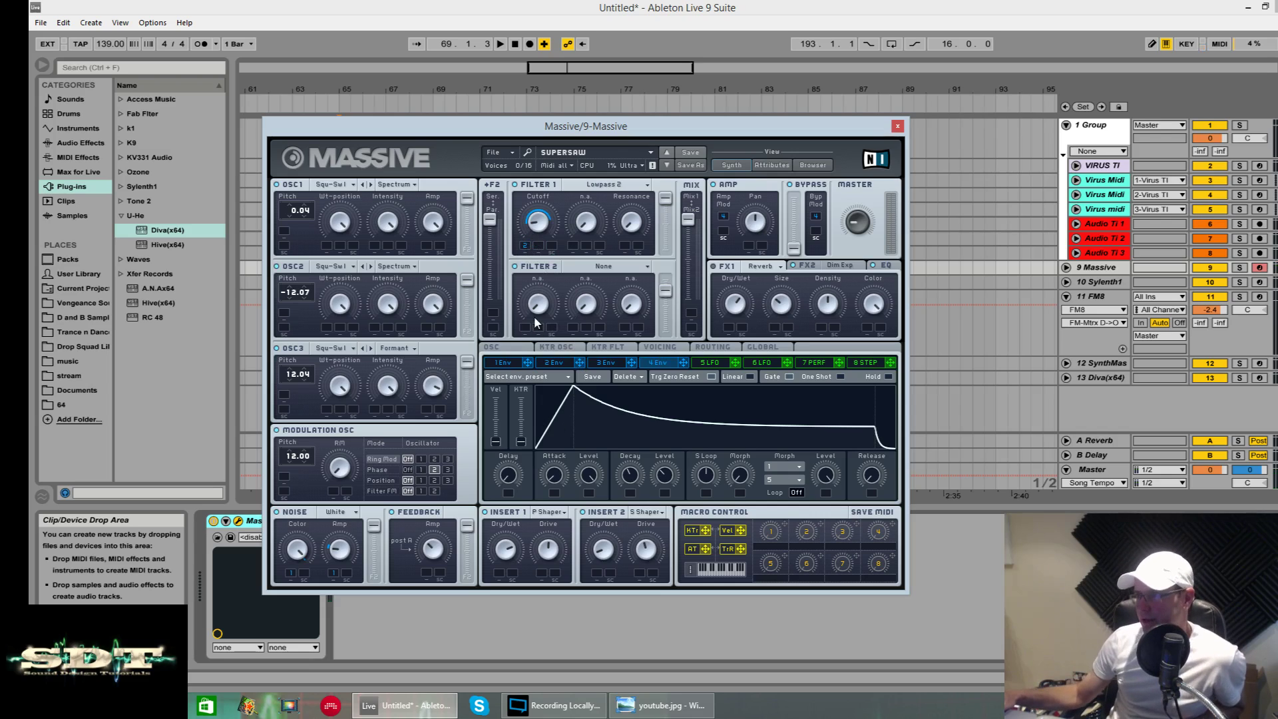
# - Shorten envelope 4's attack and slightly reduce its decay time
pyautogui.moveTo(555, 459); pyautogui.dragTo(551, 496)
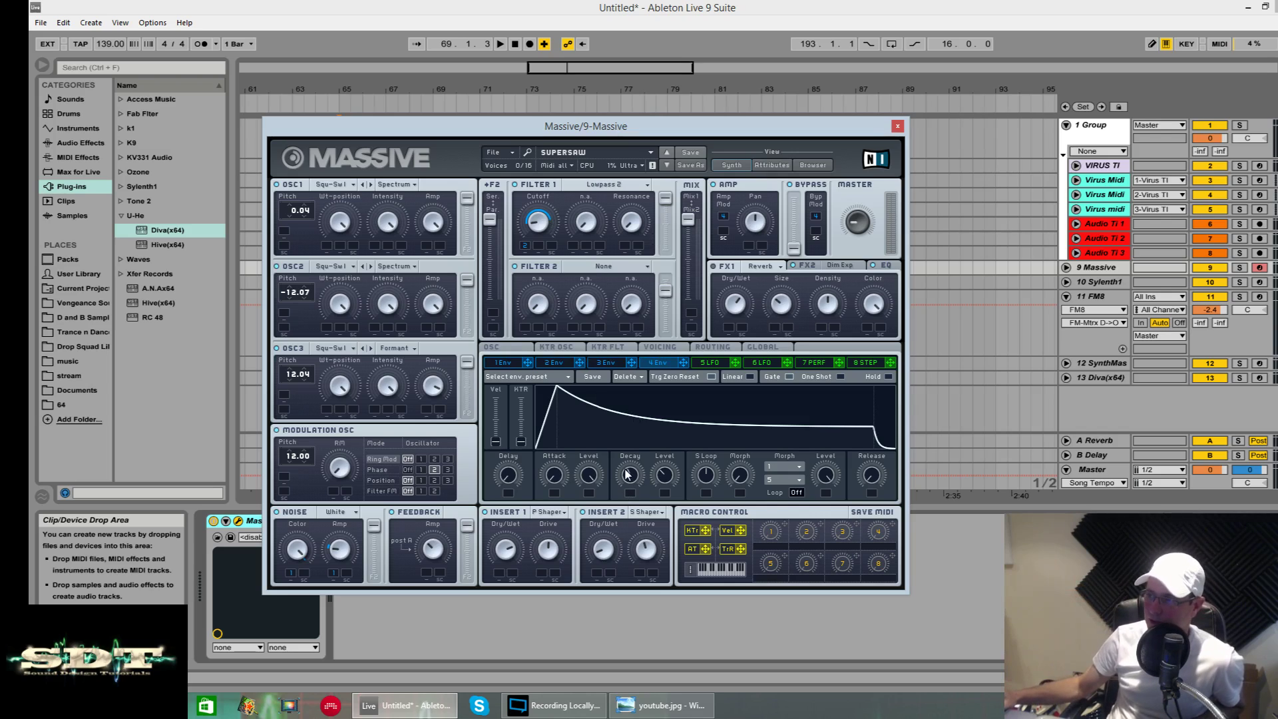
pyautogui.moveTo(628, 474); pyautogui.dragTo(633, 473)
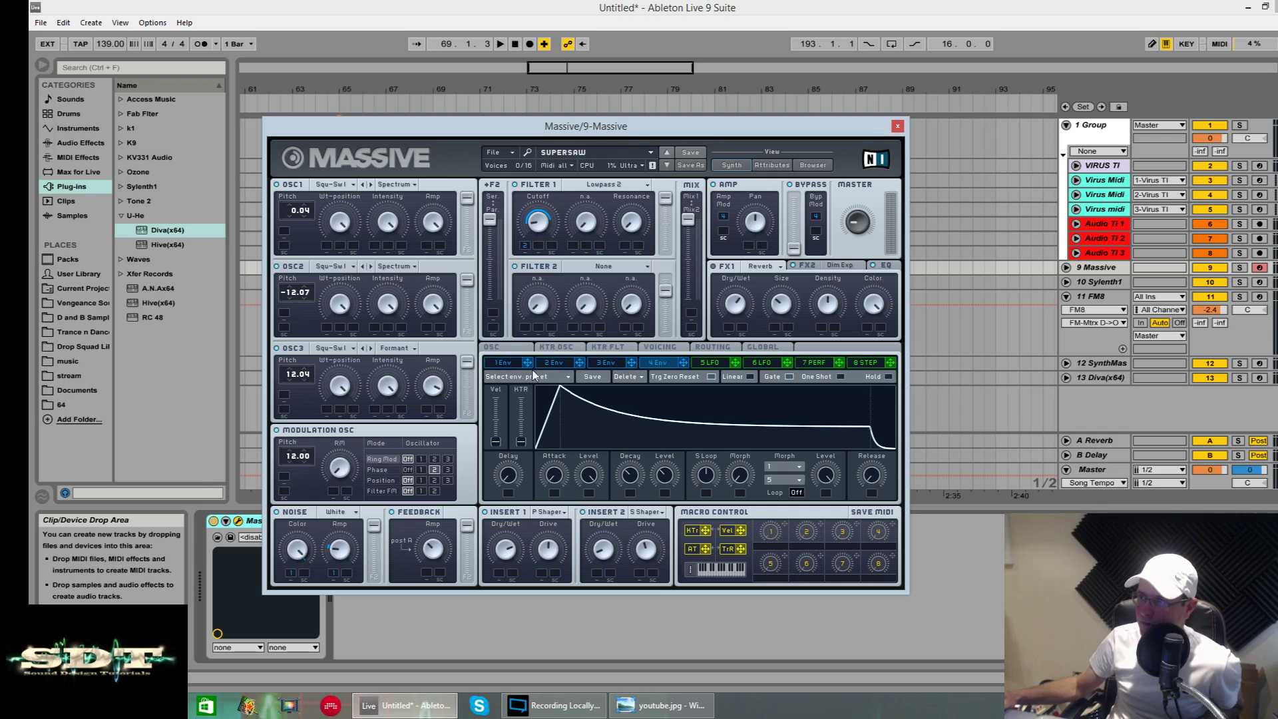
# - Return to envelope 2, lengthen its decay time and reduce it to a shorter setting in two stages
pyautogui.click(567, 363)
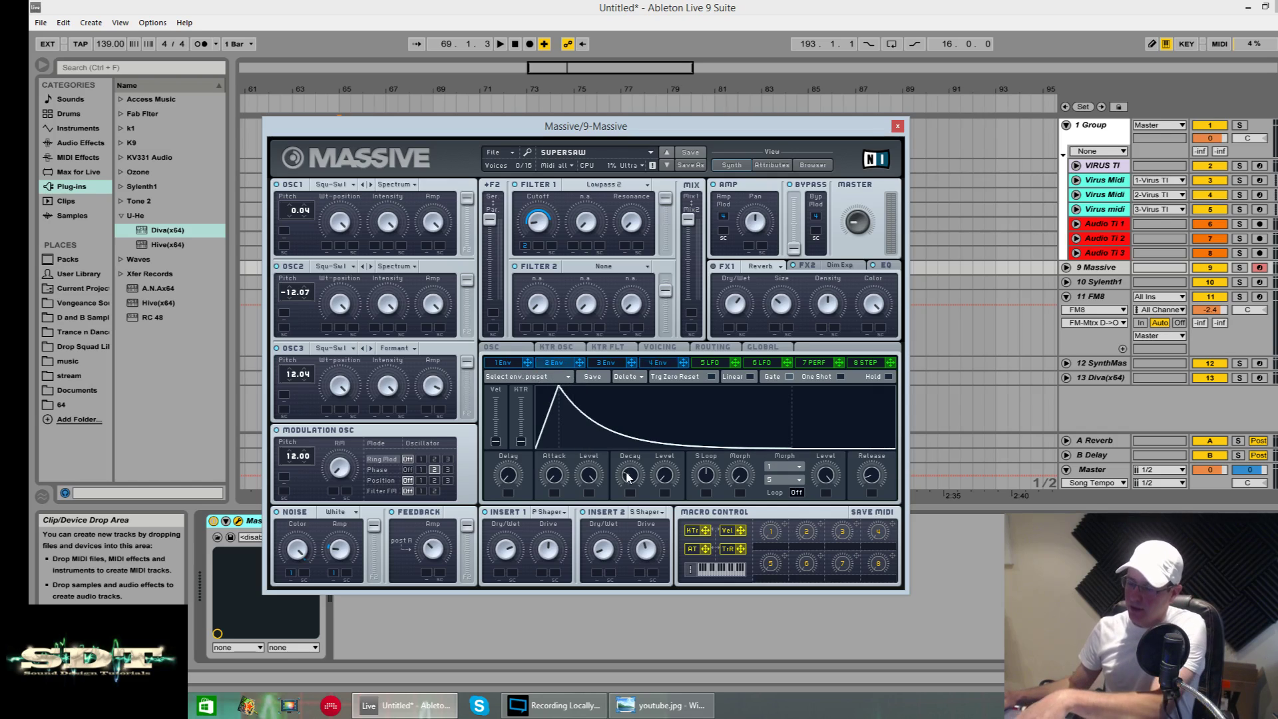
pyautogui.moveTo(627, 471); pyautogui.dragTo(634, 423)
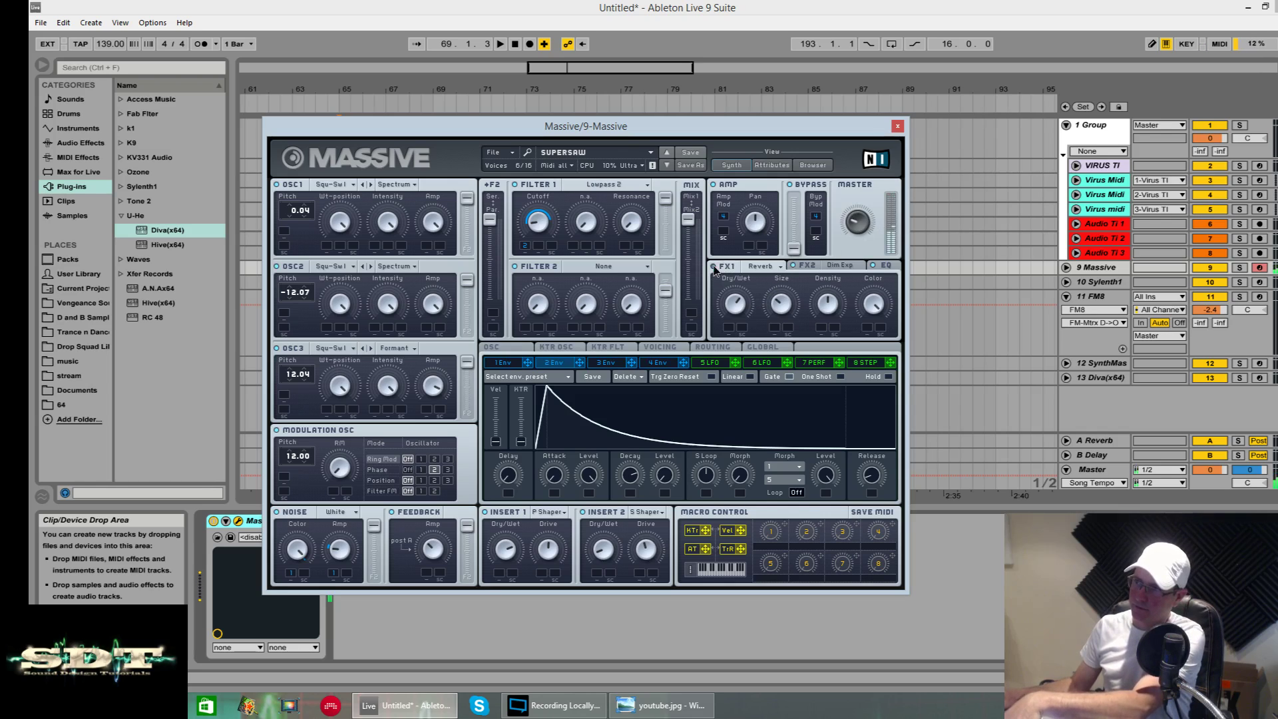
pyautogui.moveTo(630, 473); pyautogui.dragTo(633, 524)
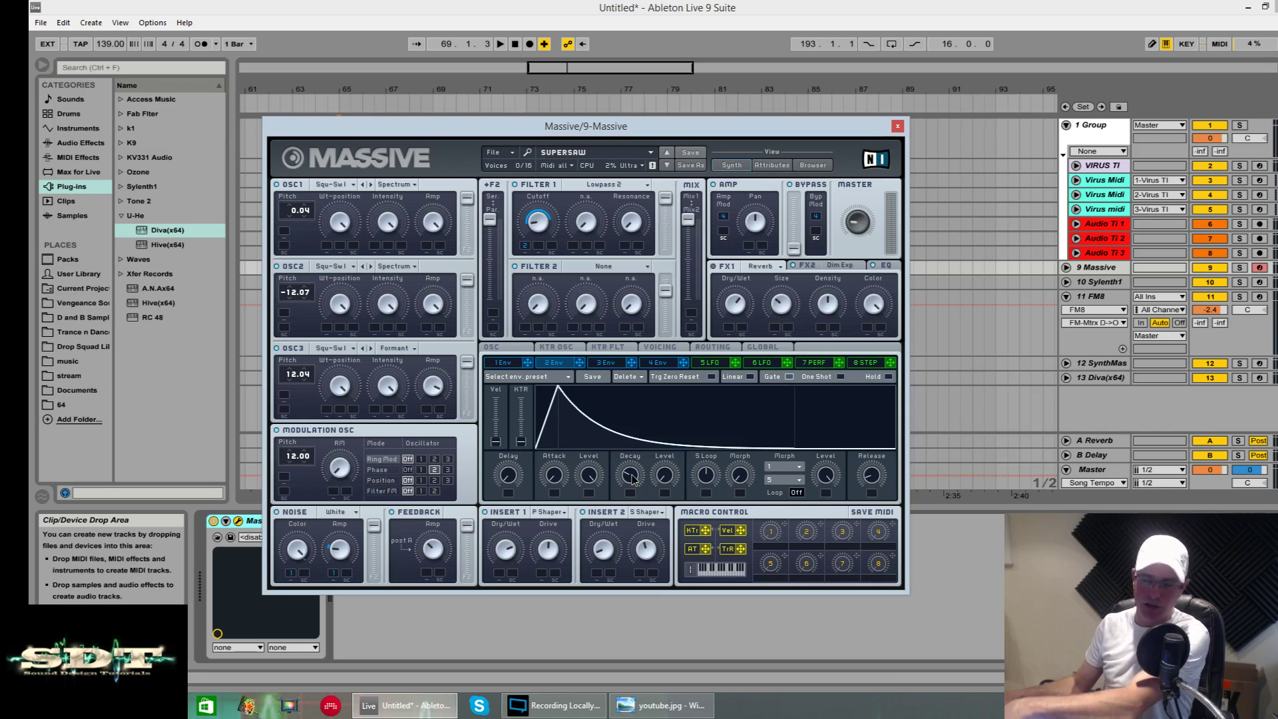
pyautogui.moveTo(632, 477)
pyautogui.mouseDown()
pyautogui.moveTo(640, 400)
pyautogui.moveTo(641, 495)
pyautogui.mouseUp()
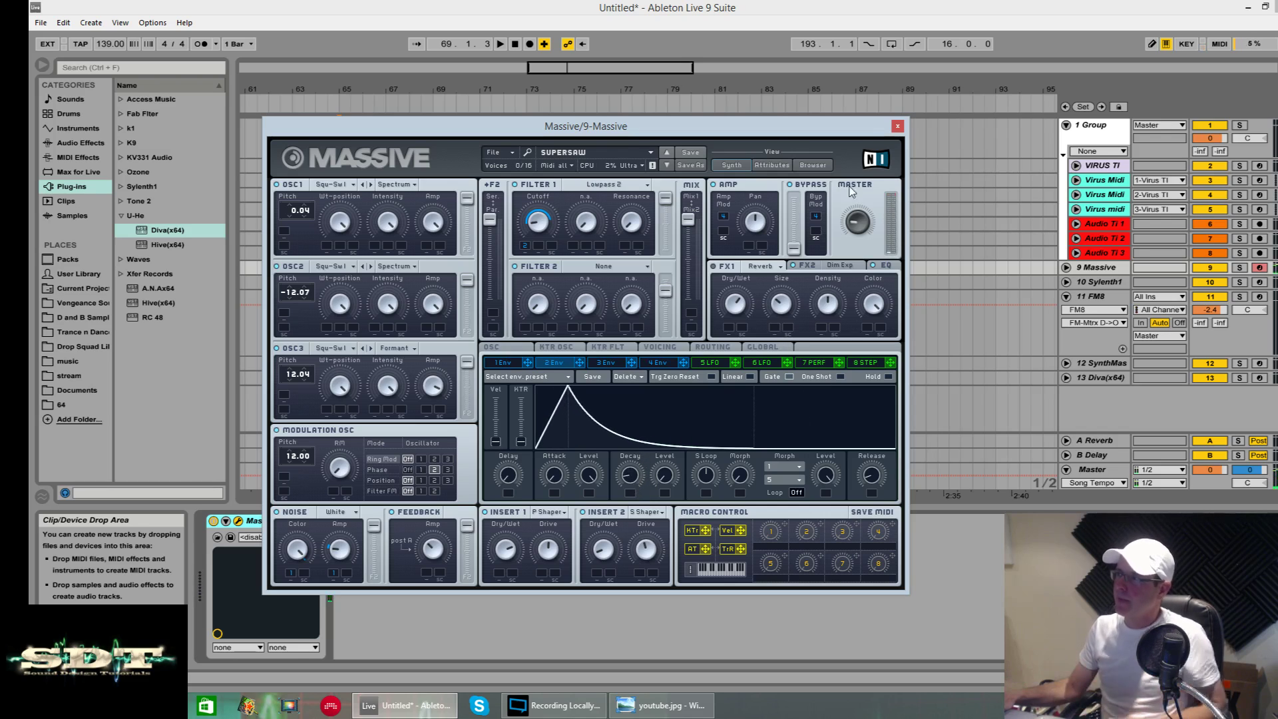
# - Move the Massive window down clear of the arrangement and browse the Trance n Dance folder's artist subfolders
pyautogui.moveTo(867, 133); pyautogui.dragTo(888, 464)
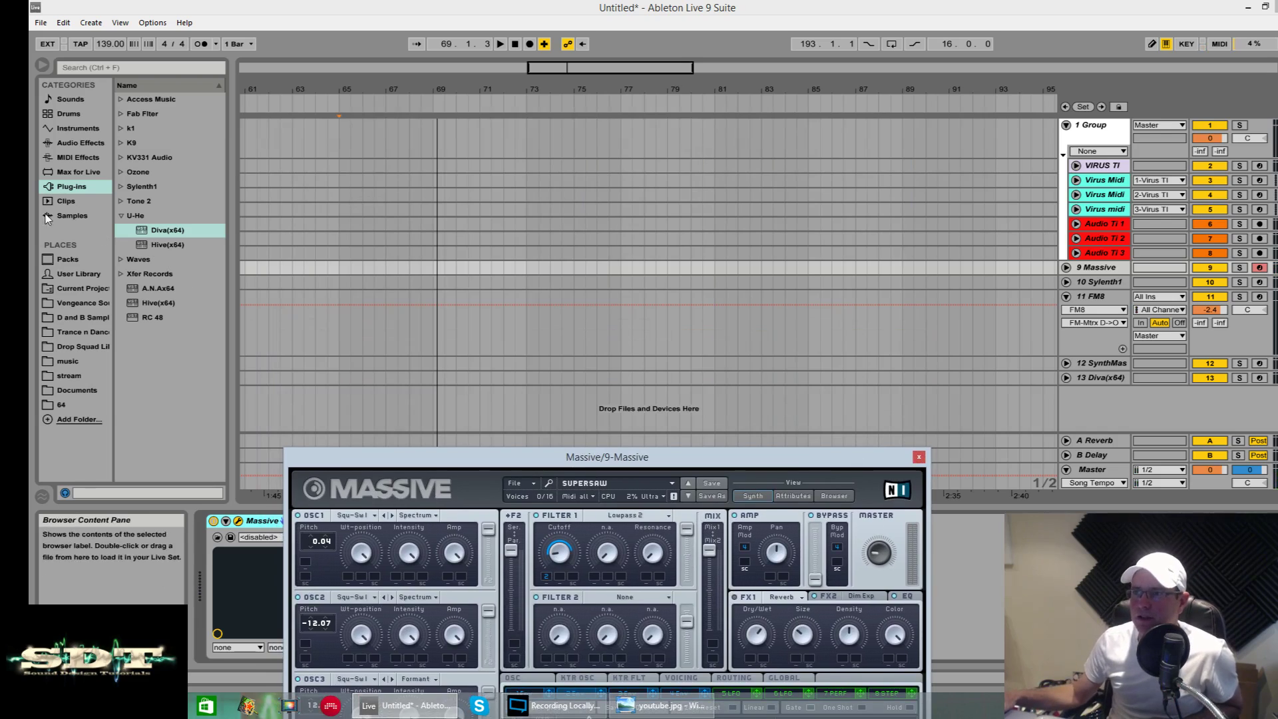
pyautogui.click(85, 331)
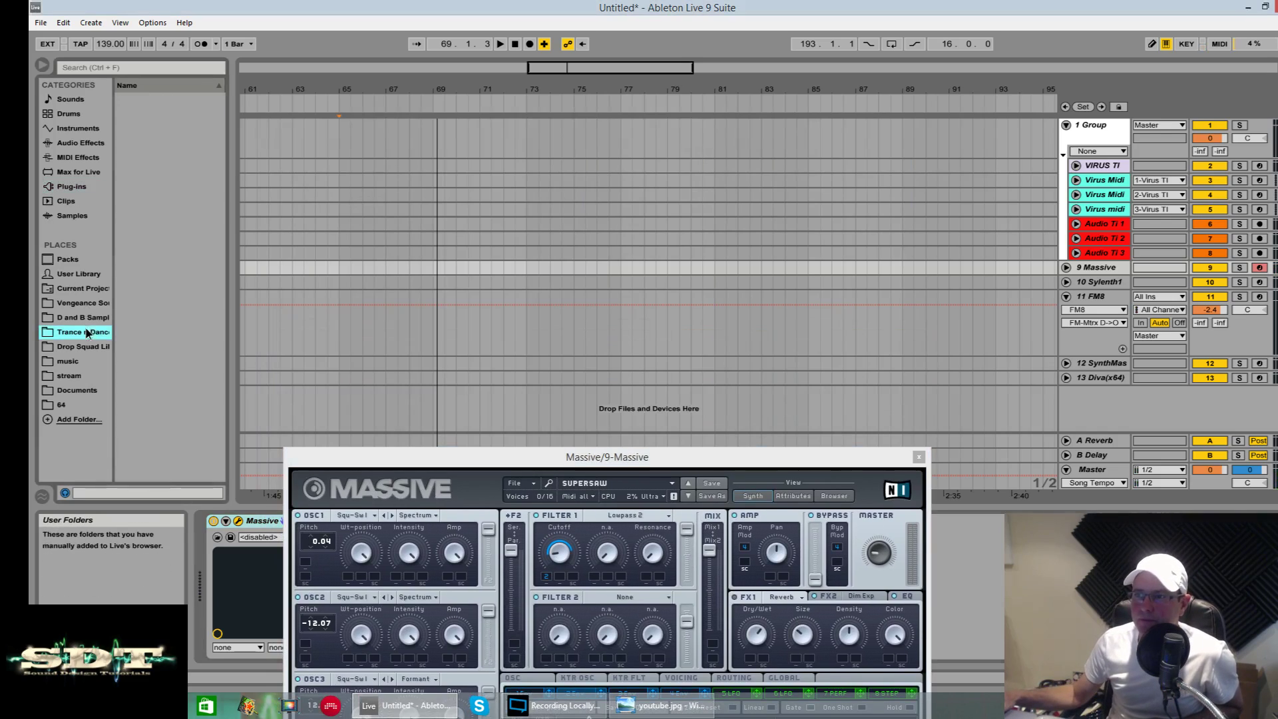
pyautogui.click(121, 201)
pyautogui.moveTo(177, 215)
pyautogui.mouseDown()
pyautogui.moveTo(532, 284)
pyautogui.moveTo(424, 297)
pyautogui.moveTo(208, 261)
pyautogui.moveTo(153, 209)
pyautogui.mouseUp()
pyautogui.click(130, 147)
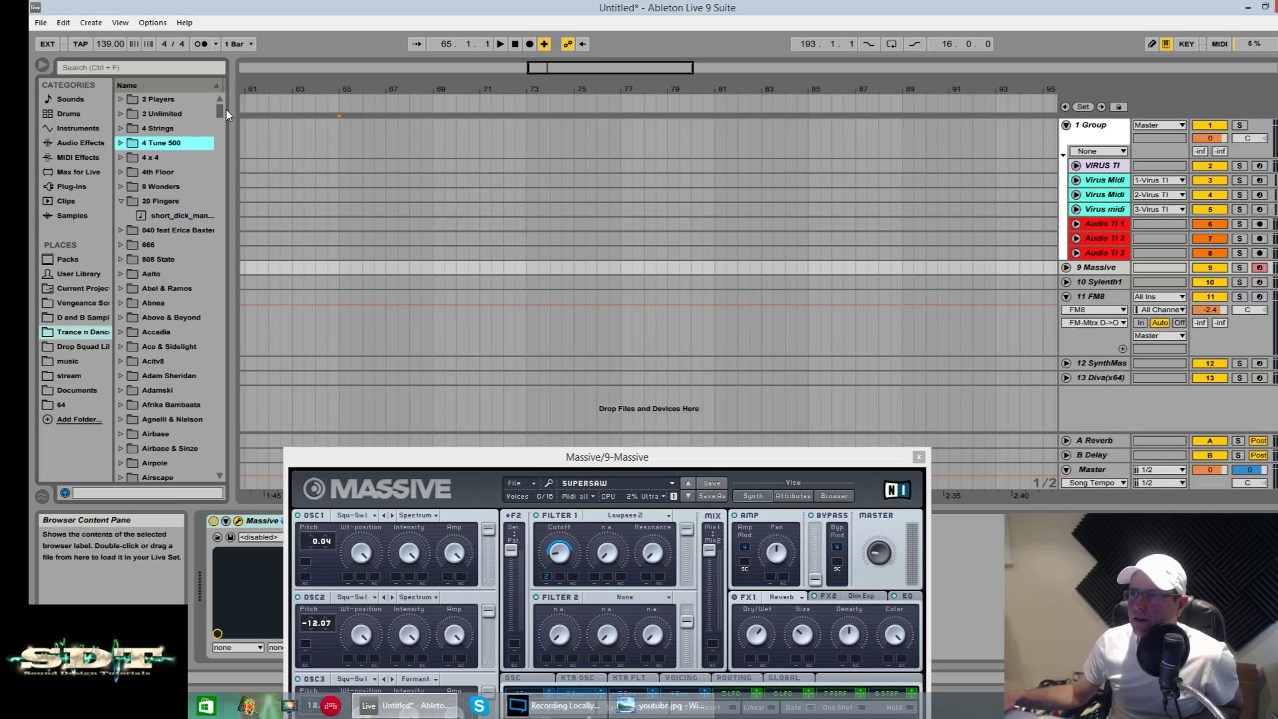
# - Find the Dj Nexus folder and place its MIDI file on the Massive track at bar 76
pyautogui.moveTo(221, 112); pyautogui.dragTo(597, 270)
pyautogui.click(120, 230)
pyautogui.click(176, 229)
pyautogui.click(686, 399)
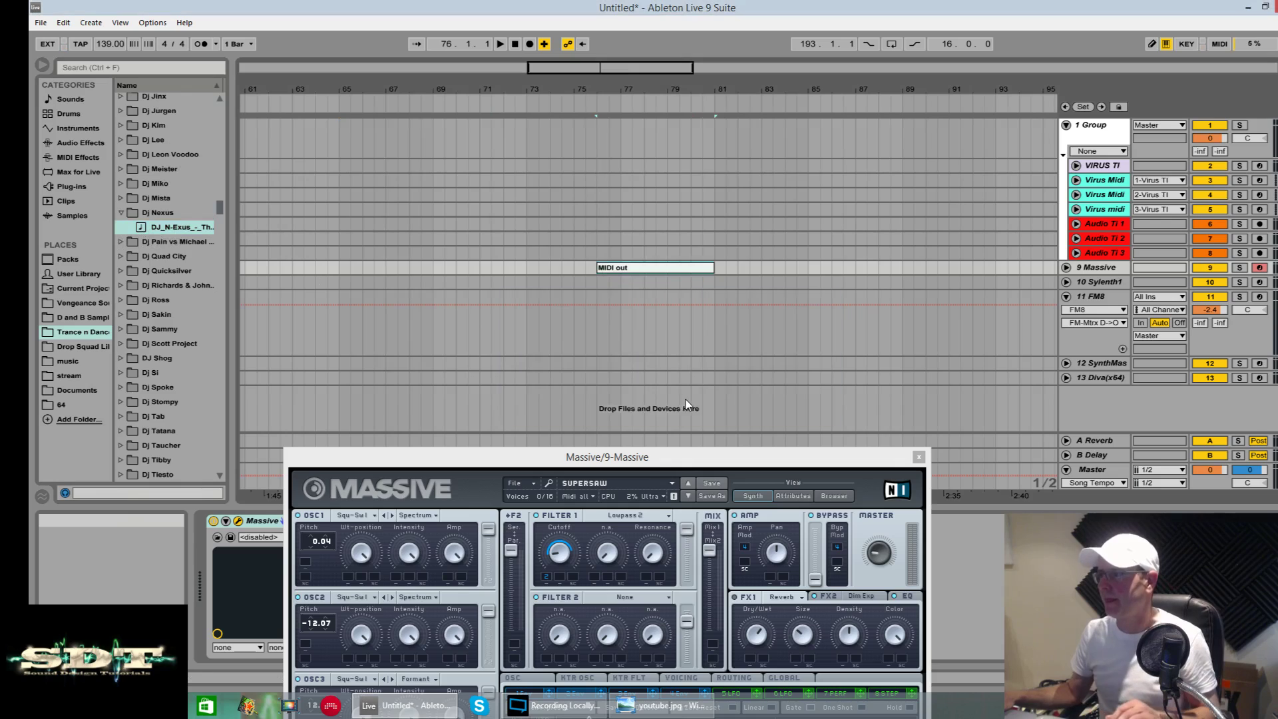
# - Play the new MIDI clip, unfold the Massive track and open the clip's notes in the editor
pyautogui.press('space')
pyautogui.click(593, 282)
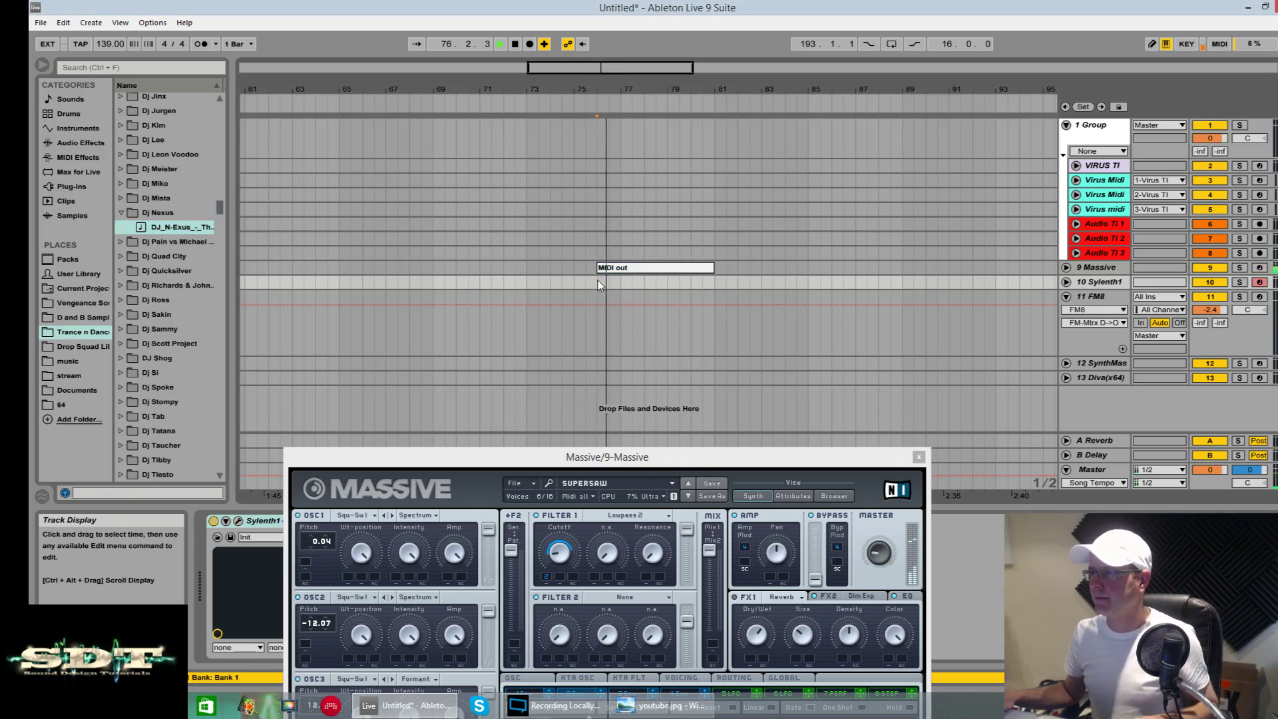
pyautogui.click(1065, 267)
pyautogui.doubleClick(661, 266)
pyautogui.press('space')
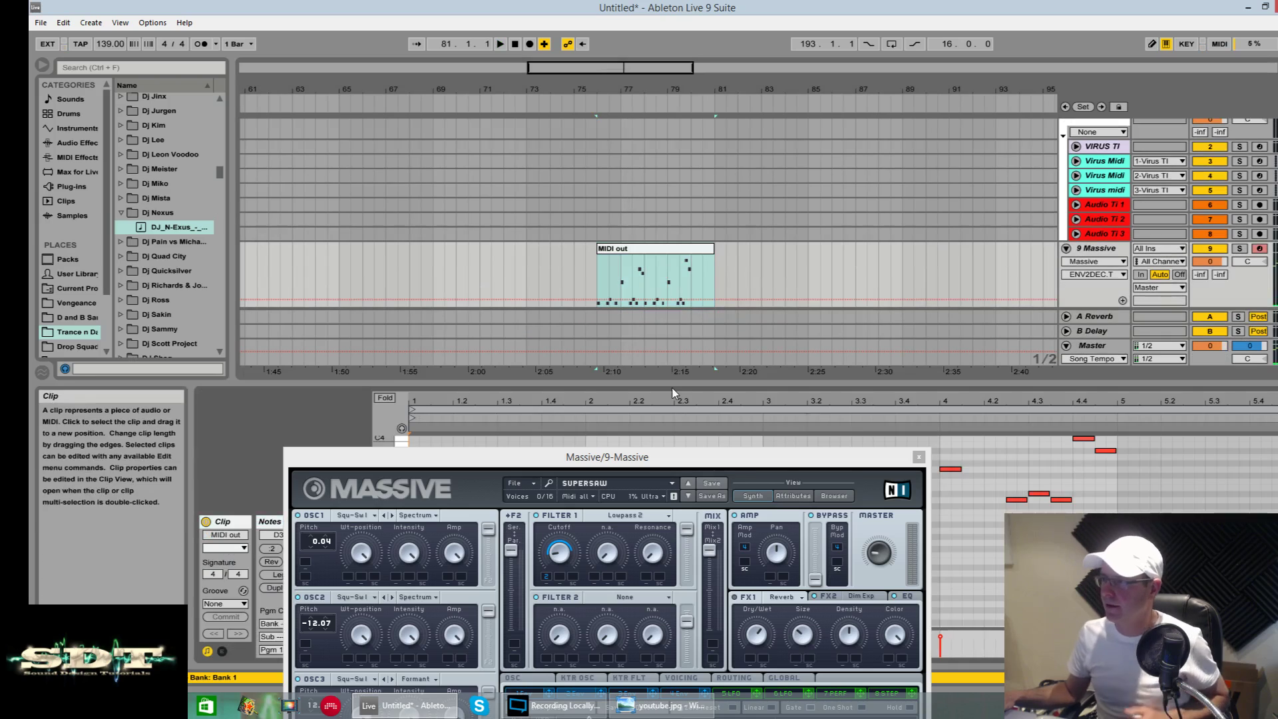
# - Move the Massive window clear of the note editor, halve the MIDI clip's note timing and audition the clip
pyautogui.moveTo(672, 456); pyautogui.dragTo(877, 628)
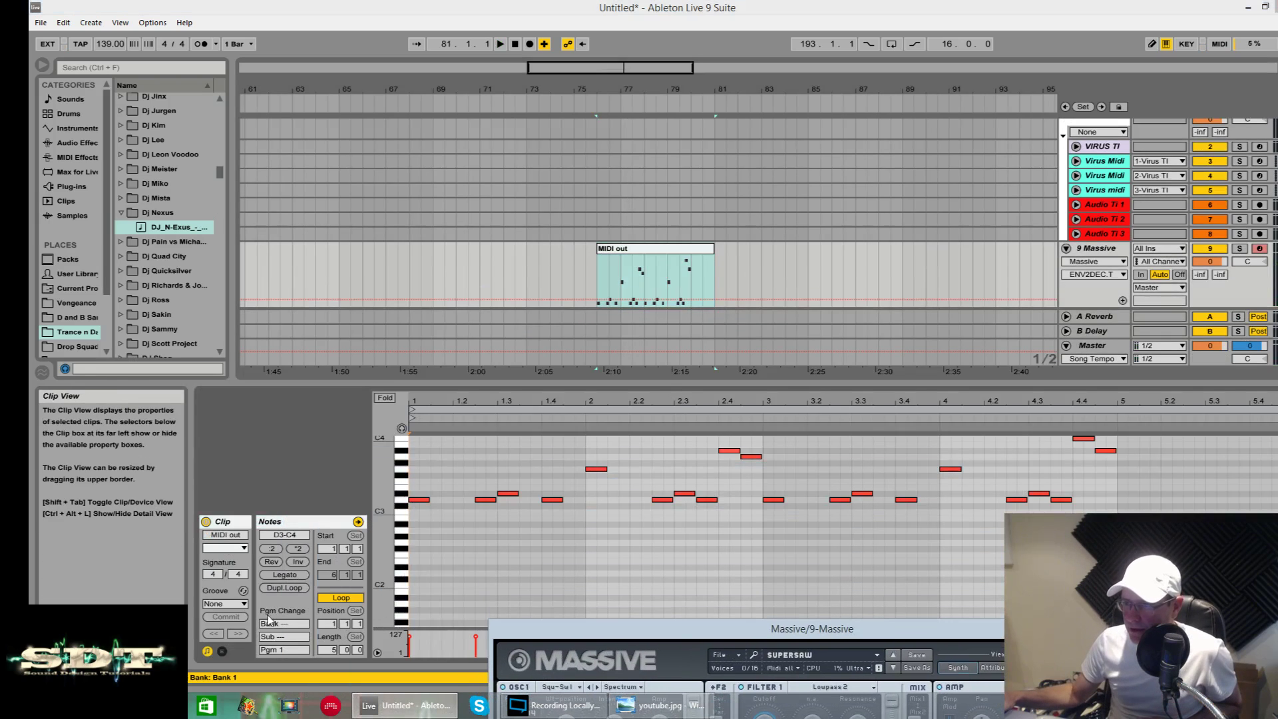
pyautogui.click(271, 548)
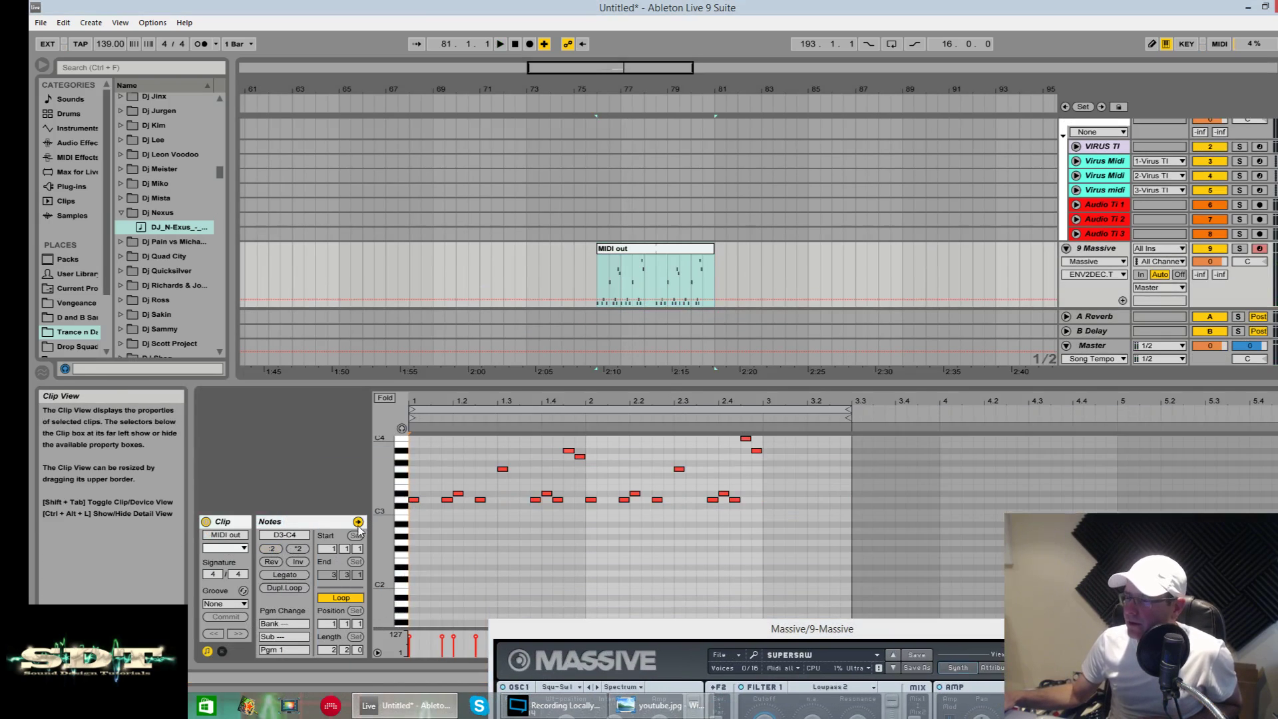
pyautogui.press('space')
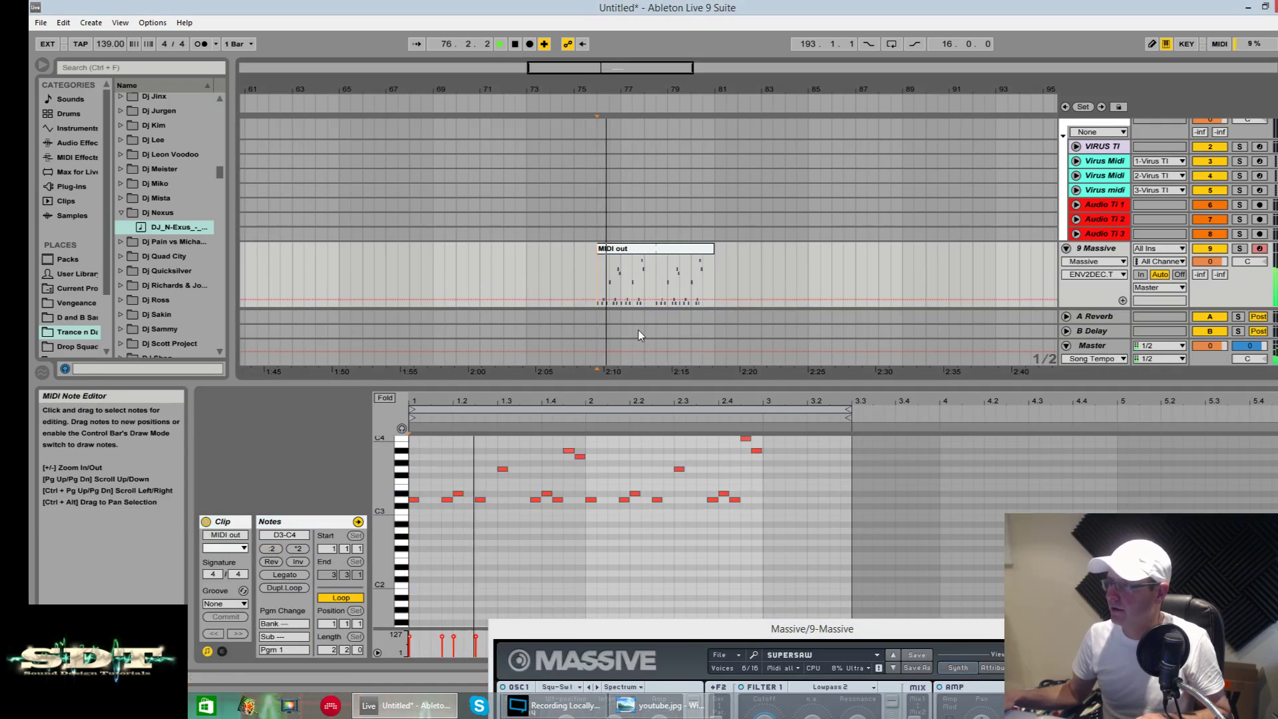
pyautogui.click(665, 249)
pyautogui.press('space')
# - Cancel the save dialog, select all the clip's notes, transpose them up an octave to D4-C5 and play them
pyautogui.click(688, 494)
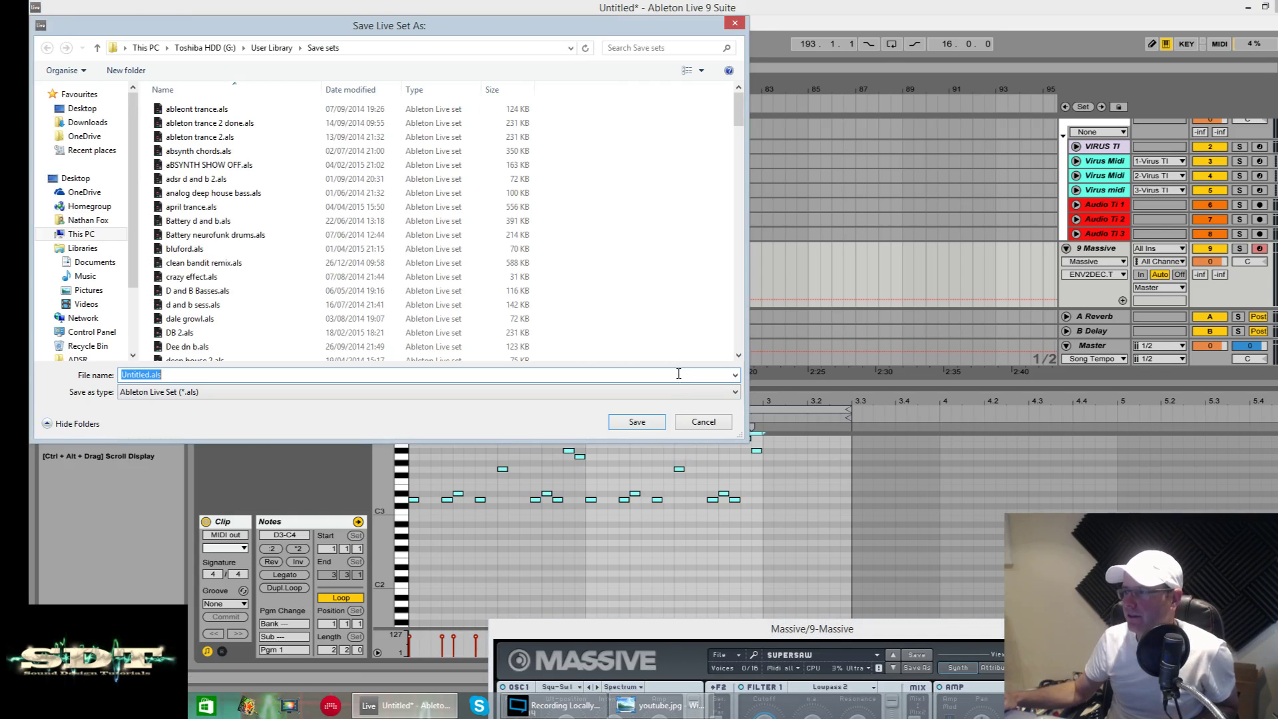
pyautogui.click(696, 422)
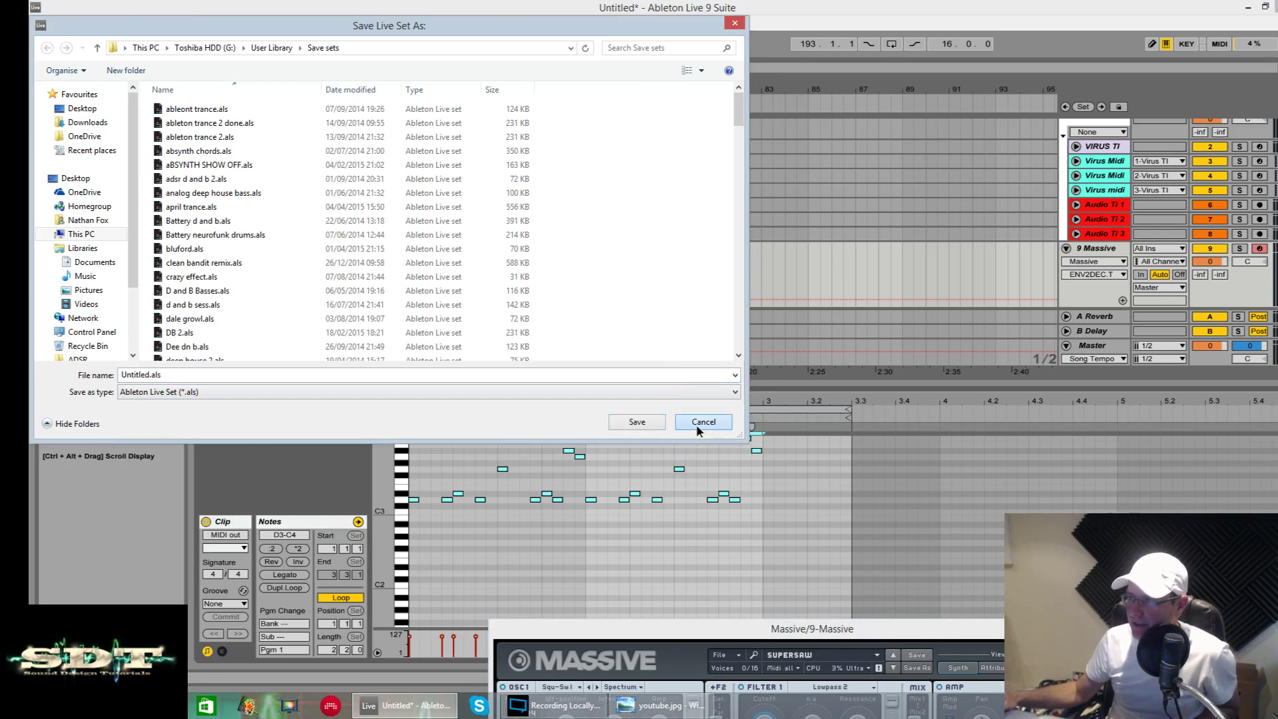
pyautogui.hotkey('ctrl', 'a')
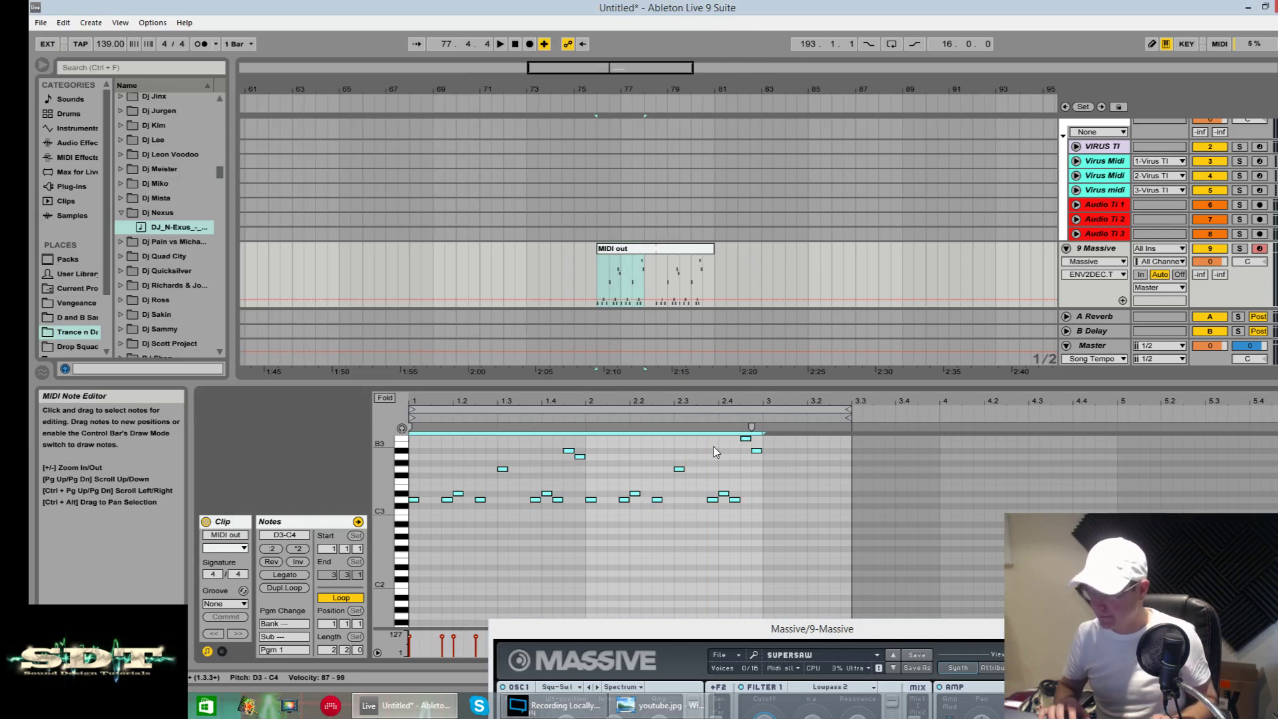
pyautogui.press('space')
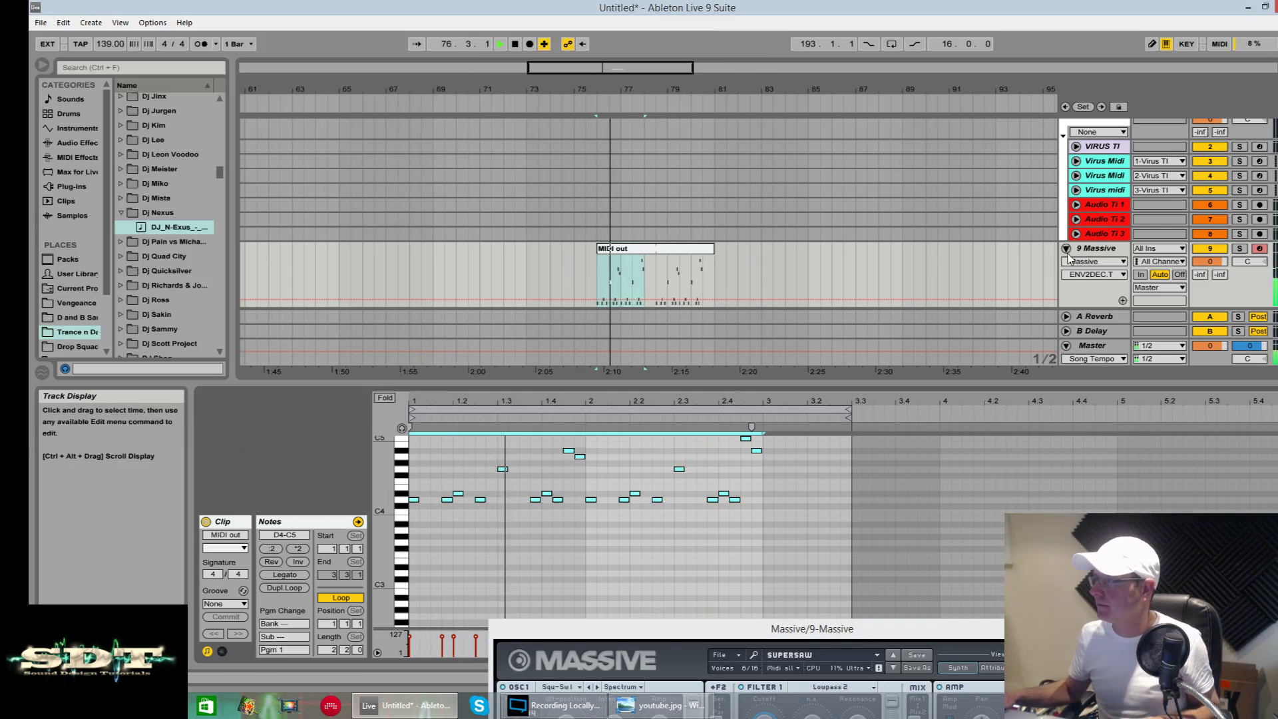
# - Bring the Massive window back into full view, set the Massive track's volume to 1.6 and stop playback
pyautogui.moveTo(838, 628); pyautogui.dragTo(725, 311)
pyautogui.moveTo(1210, 262); pyautogui.dragTo(1209, 256)
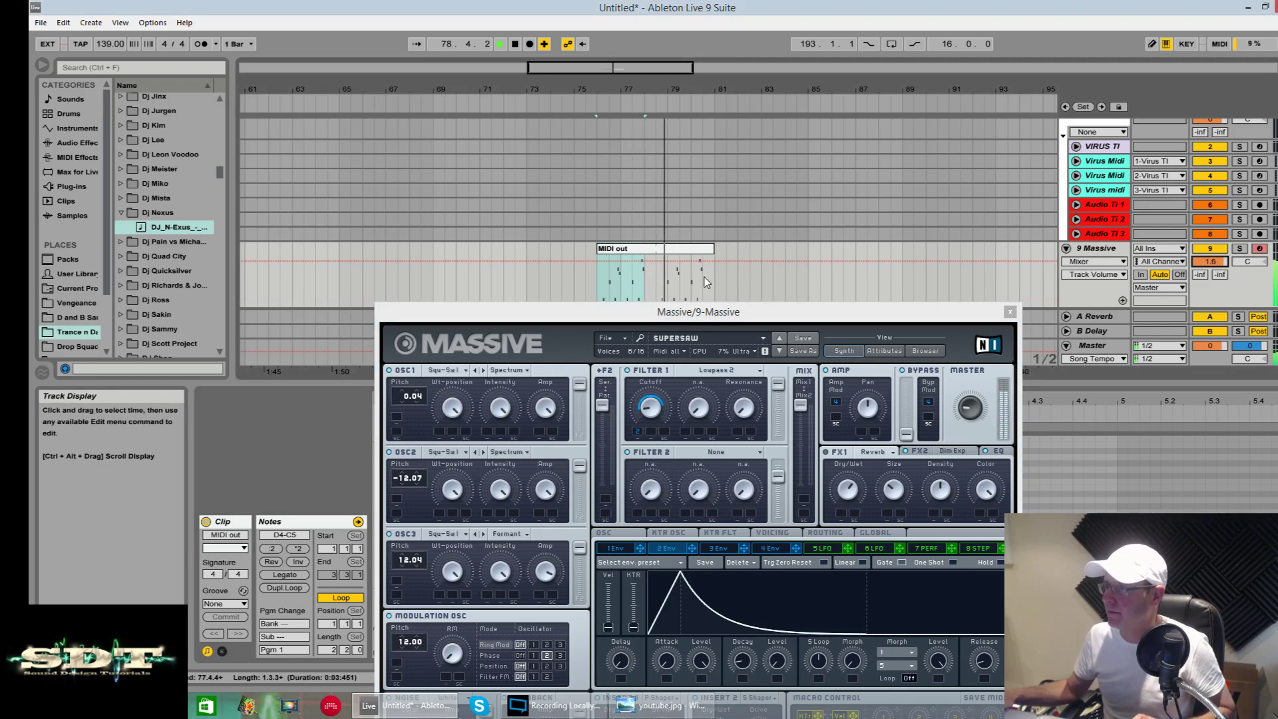
pyautogui.press('space')
# - Loop the whole MIDI clip for five bars from bar 76, play it and select Massive's master volume
pyautogui.click(598, 273)
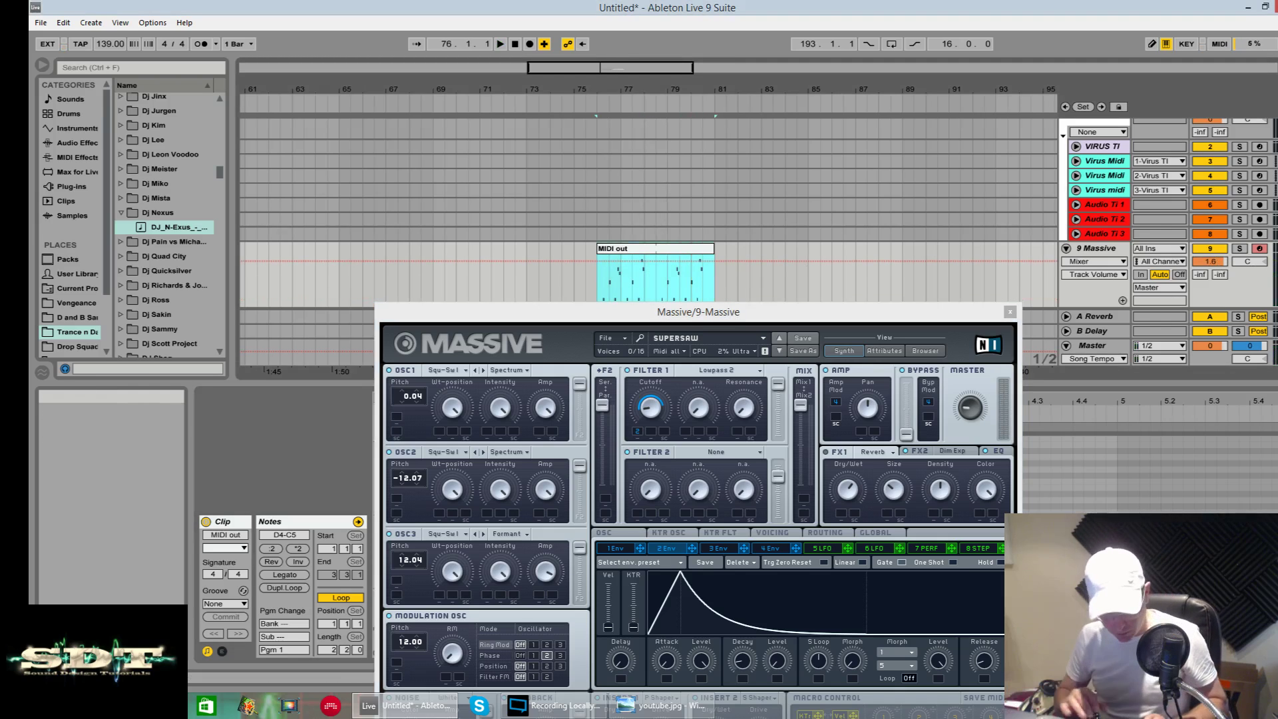
pyautogui.hotkey('ctrl', 'l')
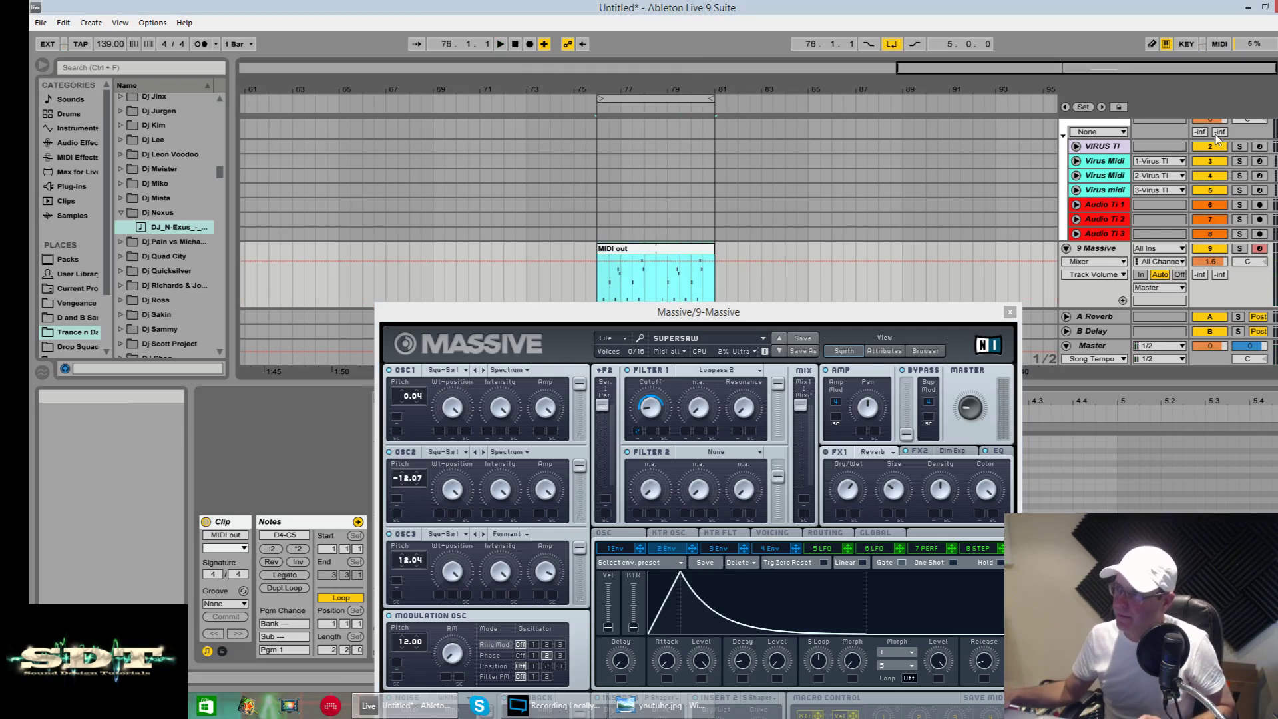
pyautogui.press('space')
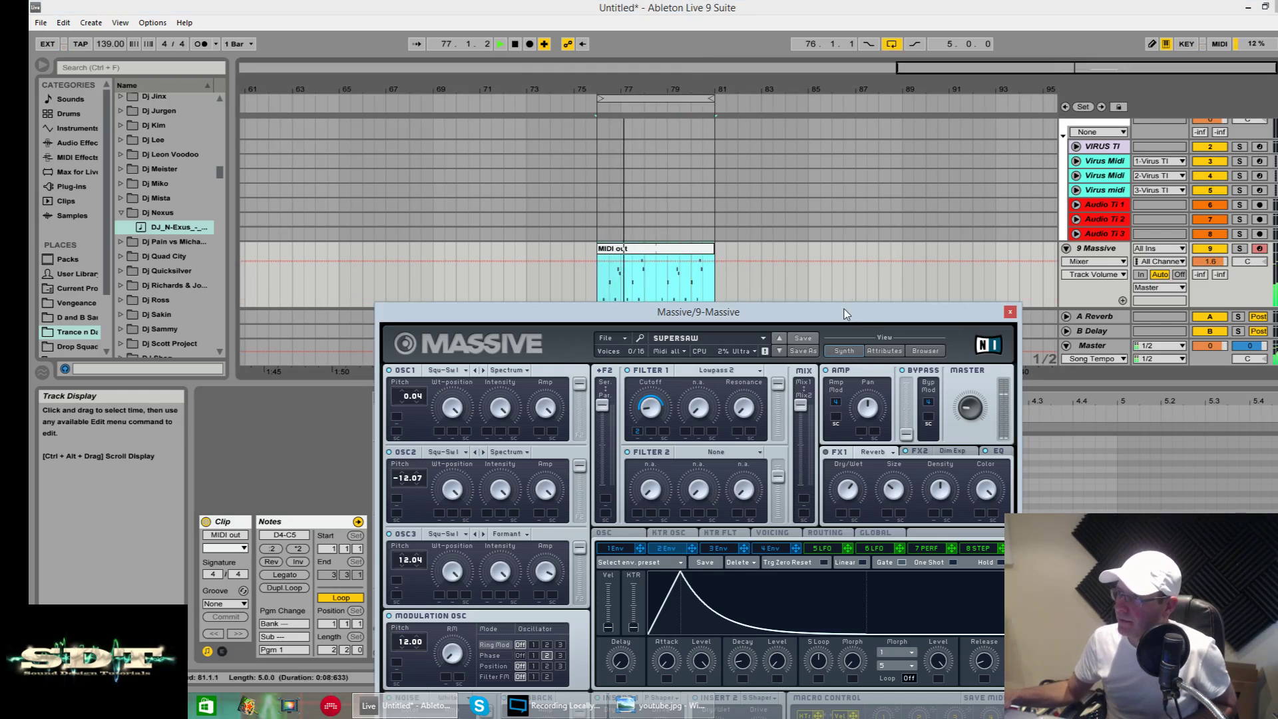
pyautogui.click(971, 408)
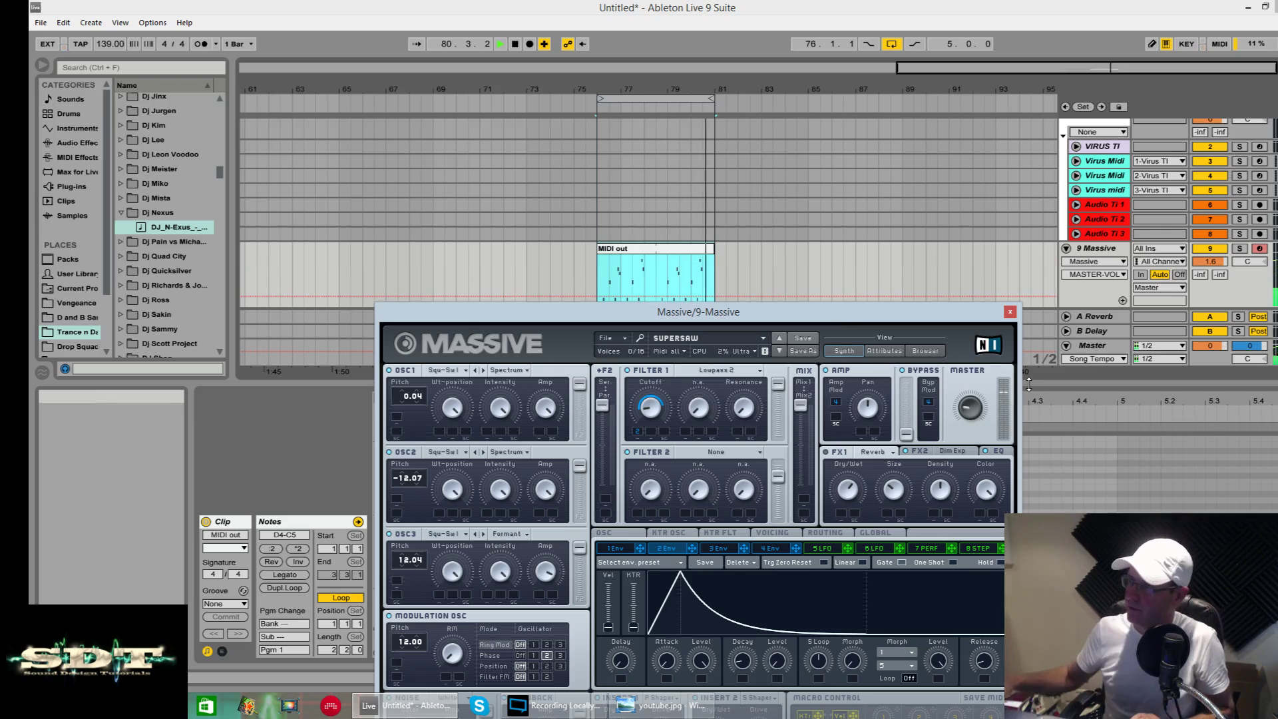
# - Bring Massive's envelope section into view and lengthen envelope 2's decay time
pyautogui.moveTo(832, 320); pyautogui.dragTo(805, 203)
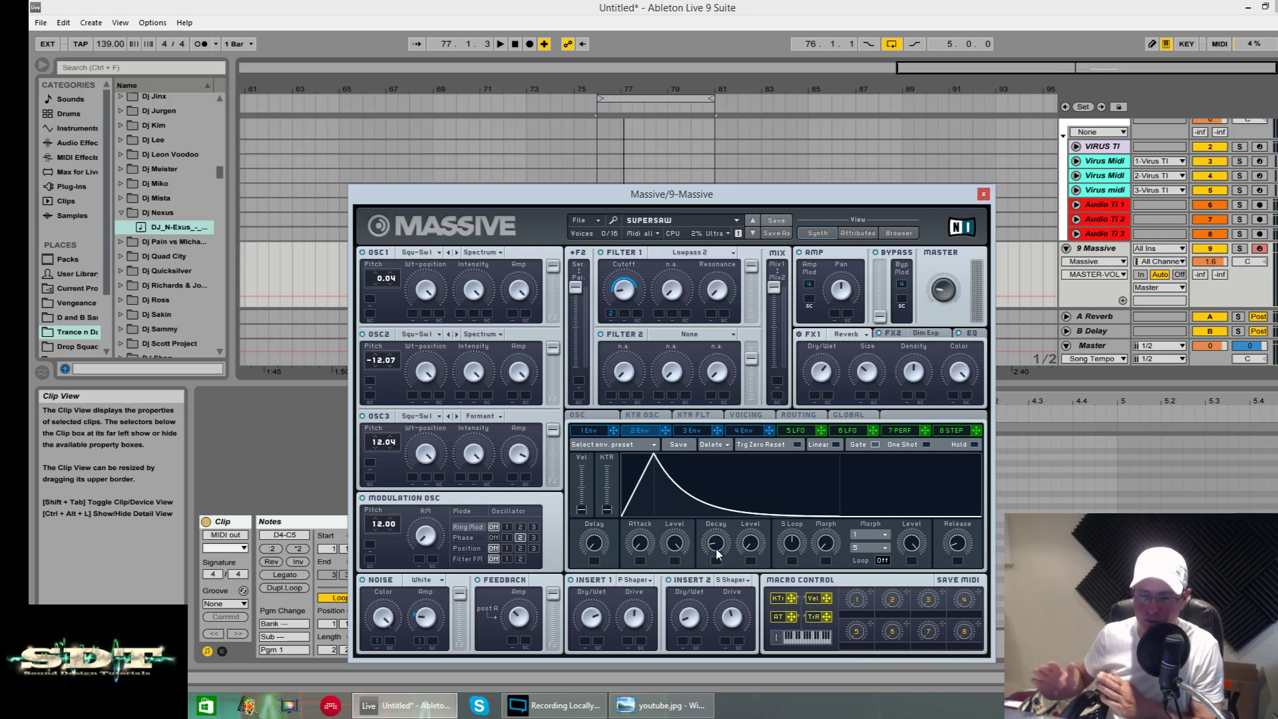
pyautogui.moveTo(716, 547); pyautogui.dragTo(714, 519)
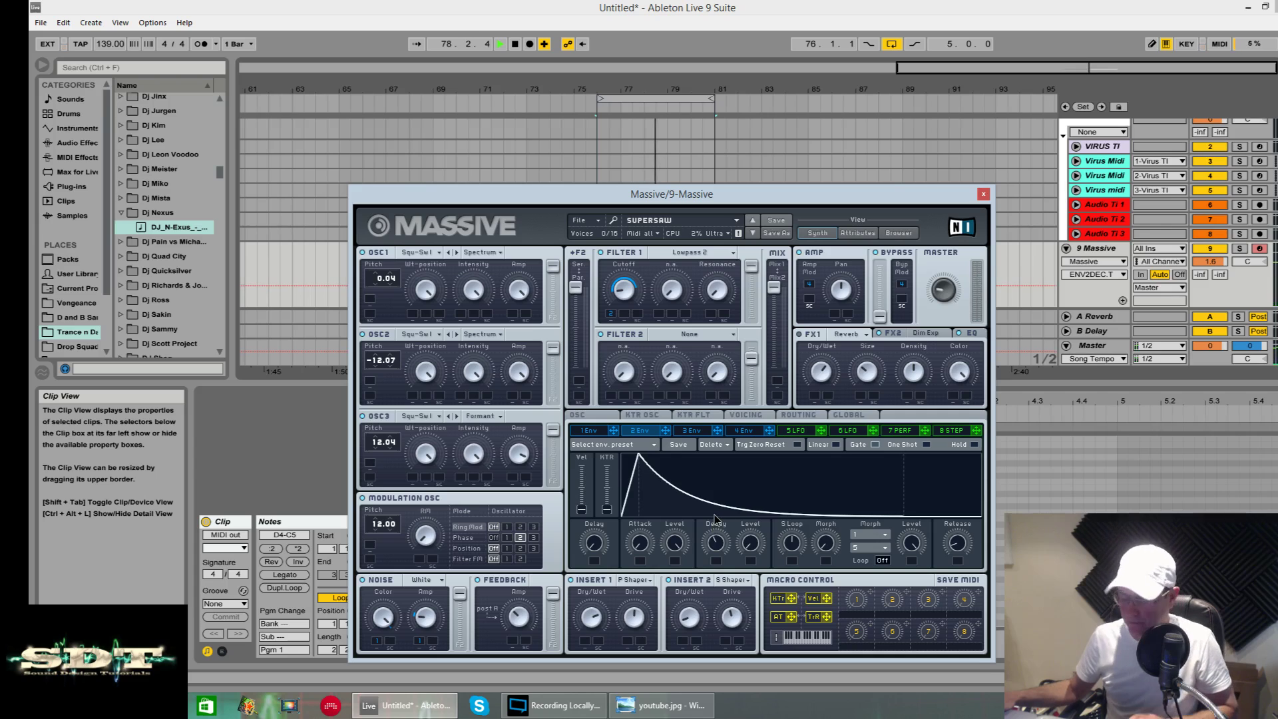
# - Move the Massive window off the clip and shorten the loop from bar 76 to 4.2 bars
pyautogui.moveTo(727, 206); pyautogui.dragTo(732, 471)
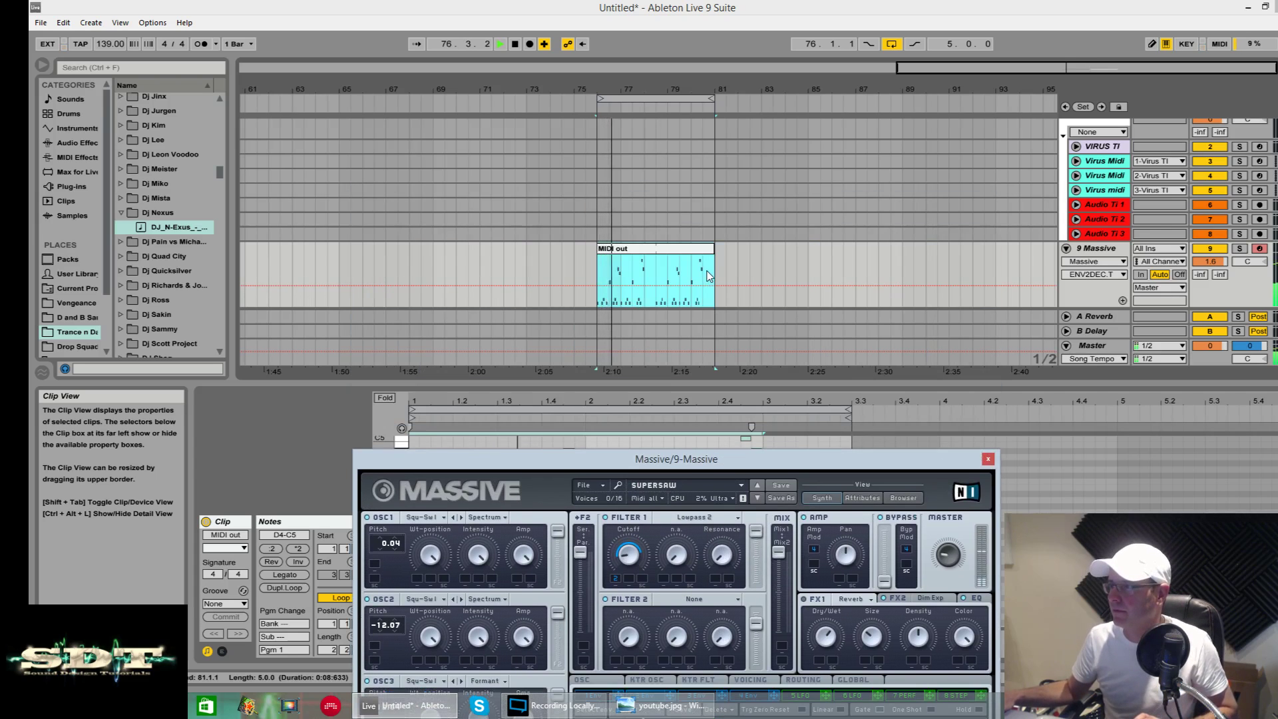
pyautogui.moveTo(601, 272); pyautogui.dragTo(703, 287)
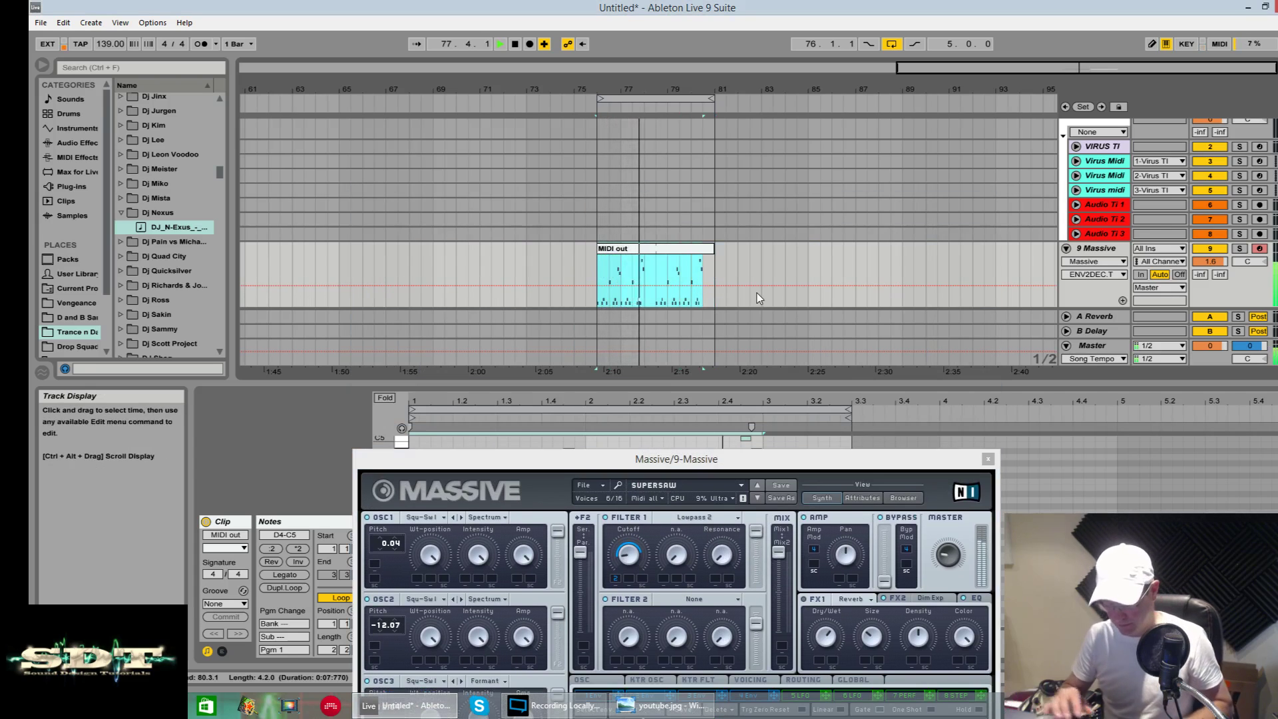
pyautogui.hotkey('ctrl', 'l')
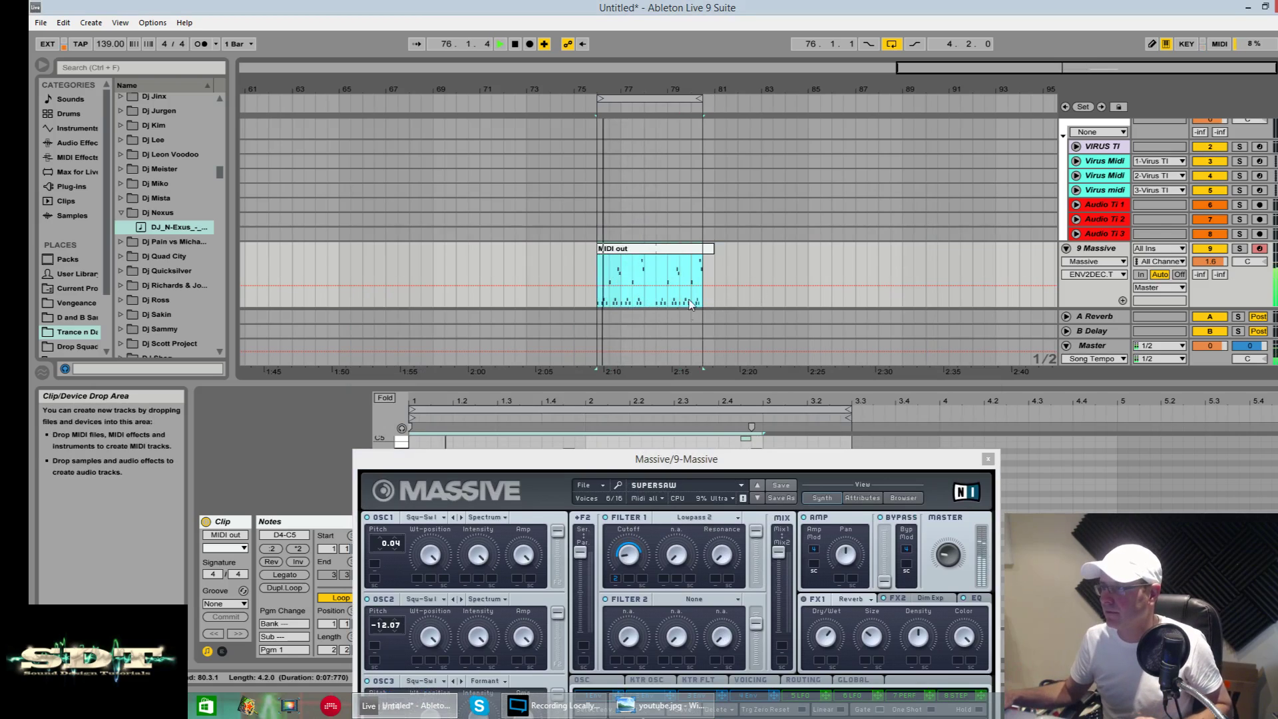
# - Duplicate the clip's first two bars to bar 78, loop the four bars from bar 76 and play them
pyautogui.click(656, 272)
pyautogui.press('space')
pyautogui.moveTo(657, 271); pyautogui.dragTo(682, 251)
pyautogui.moveTo(602, 280); pyautogui.dragTo(692, 288)
pyautogui.hotkey('ctrl', 'l')
pyautogui.press('space')
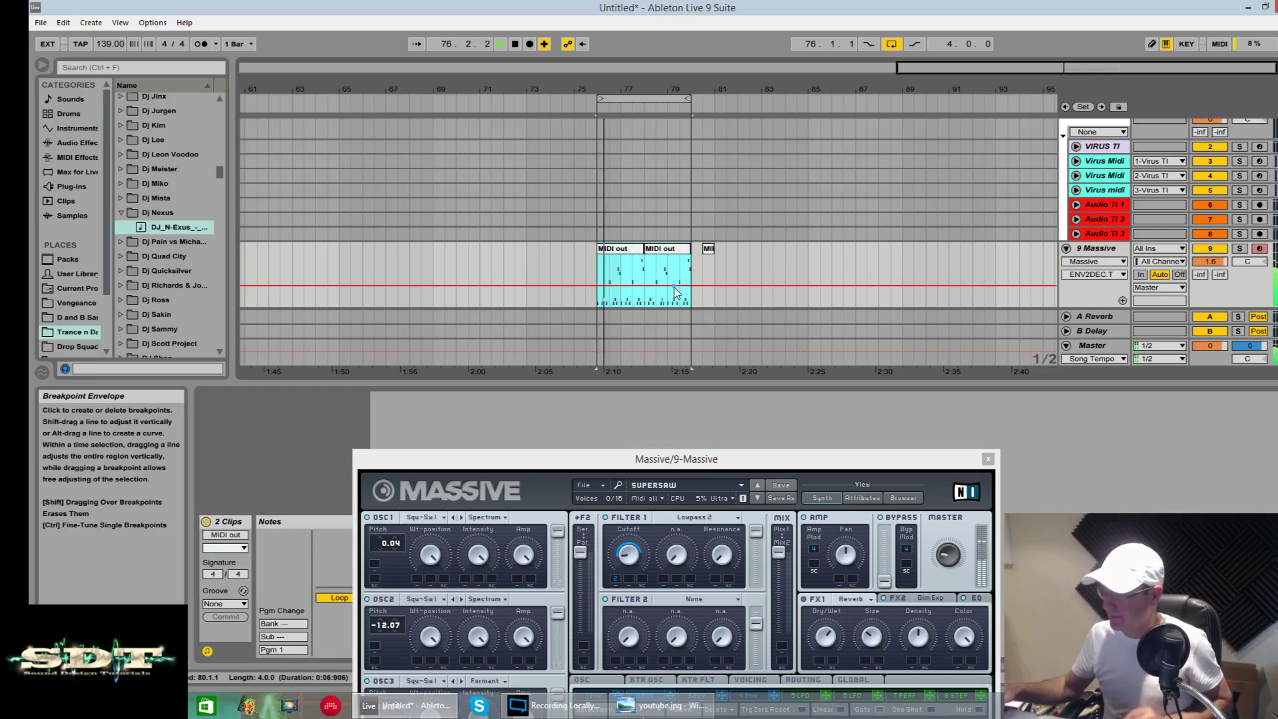
# - Bring Massive's envelopes back into view, lengthen envelope 2's decay further over the playing loop, and stop playback
pyautogui.moveTo(662, 471); pyautogui.dragTo(652, 204)
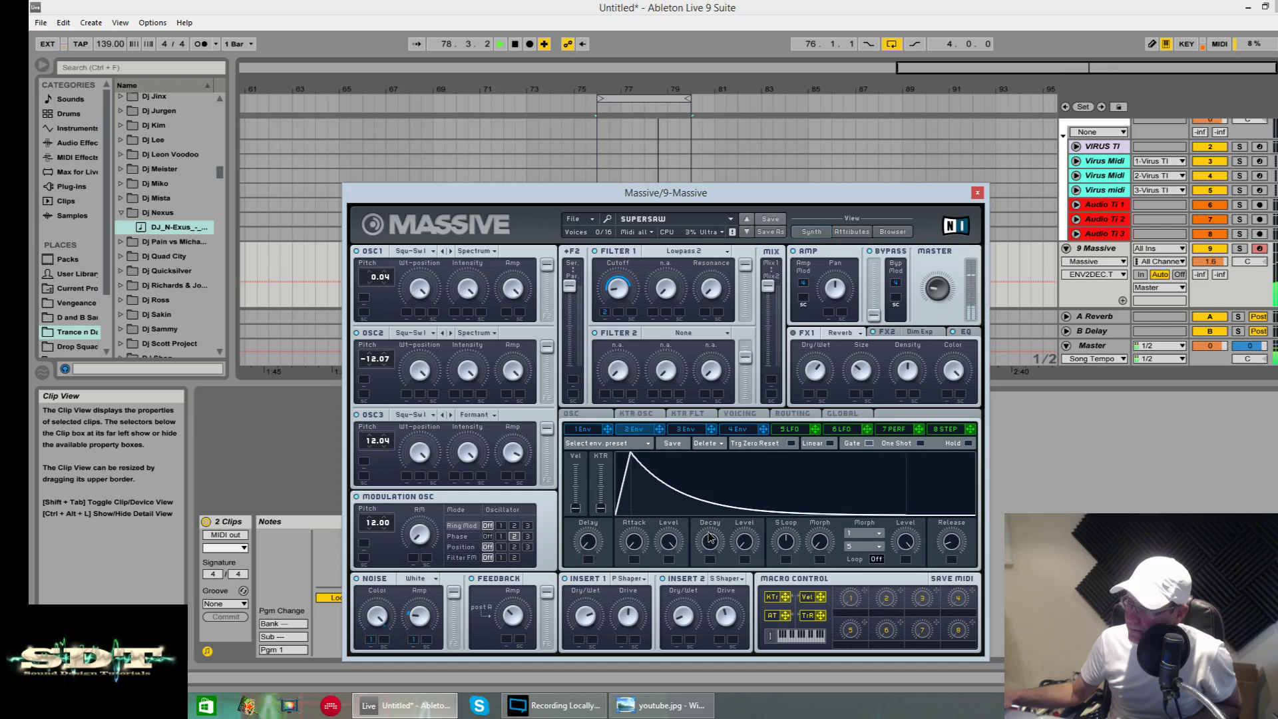
pyautogui.moveTo(716, 516); pyautogui.dragTo(715, 562)
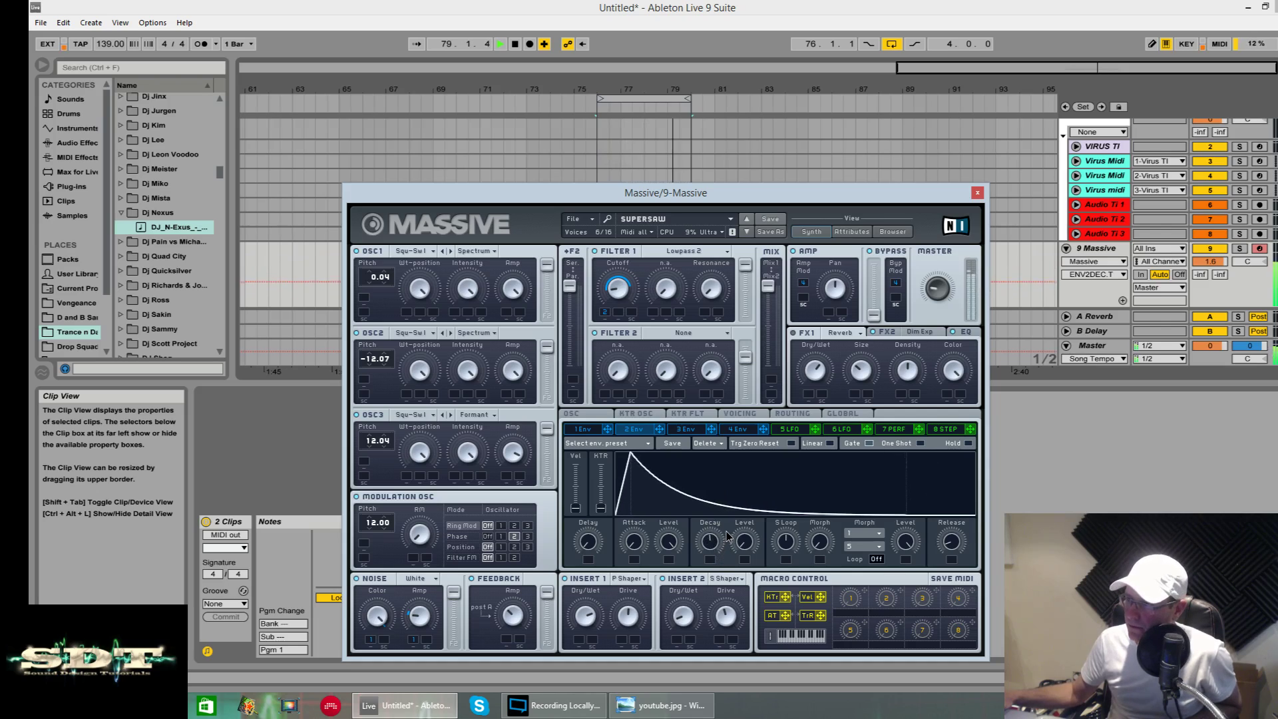
pyautogui.press('space')
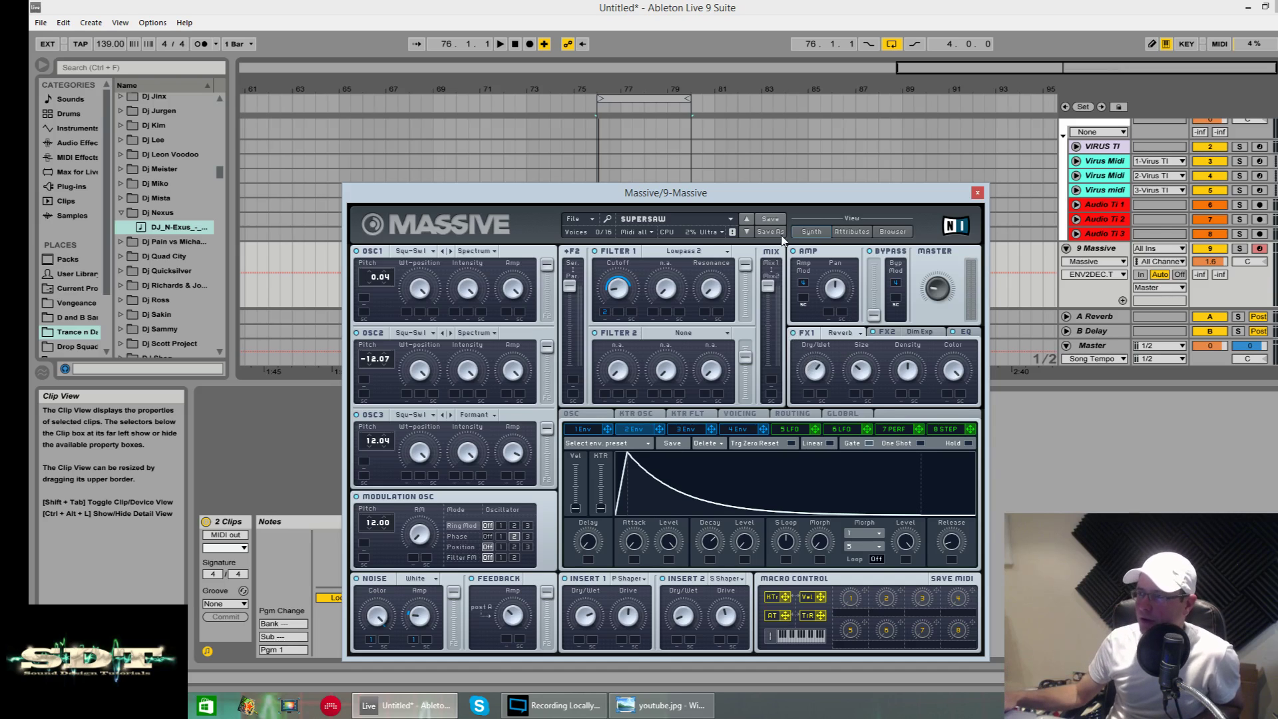
# - Reposition the Massive window, play the loop while trying the FX1 reverb's Dry/Wet control, and stop playback
pyautogui.moveTo(808, 200); pyautogui.dragTo(786, 222)
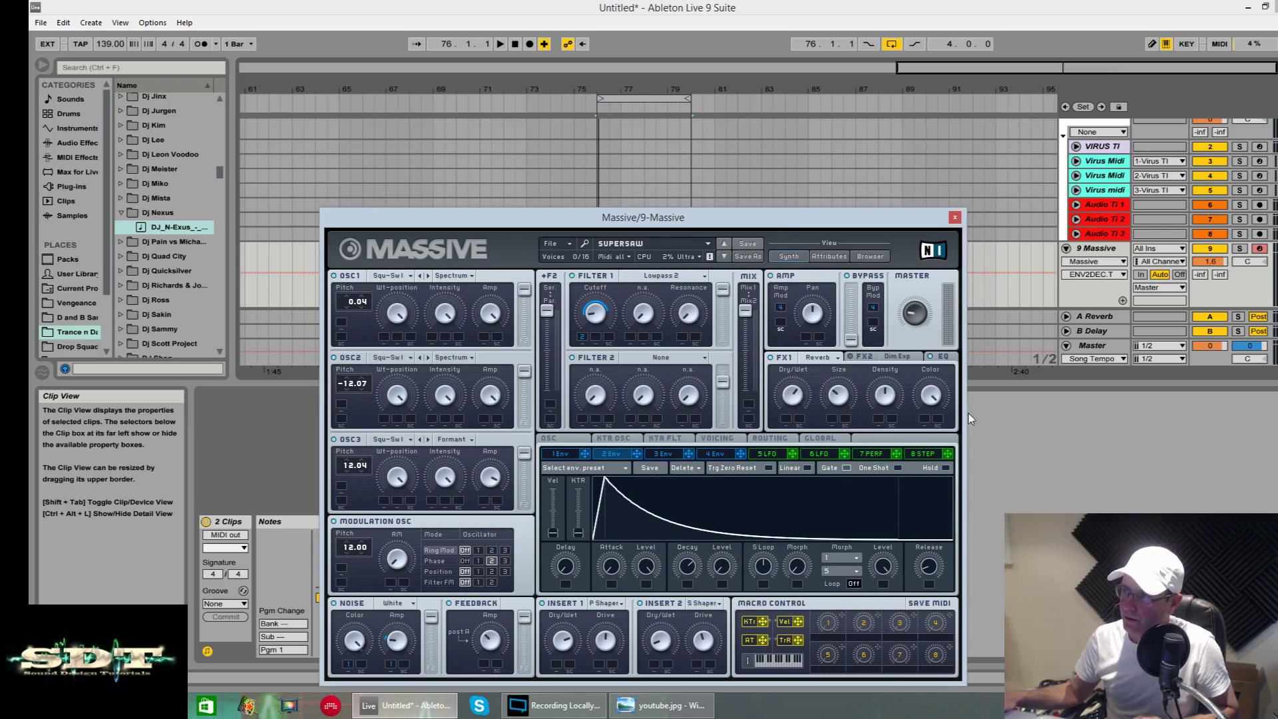
pyautogui.press('space')
pyautogui.click(800, 405)
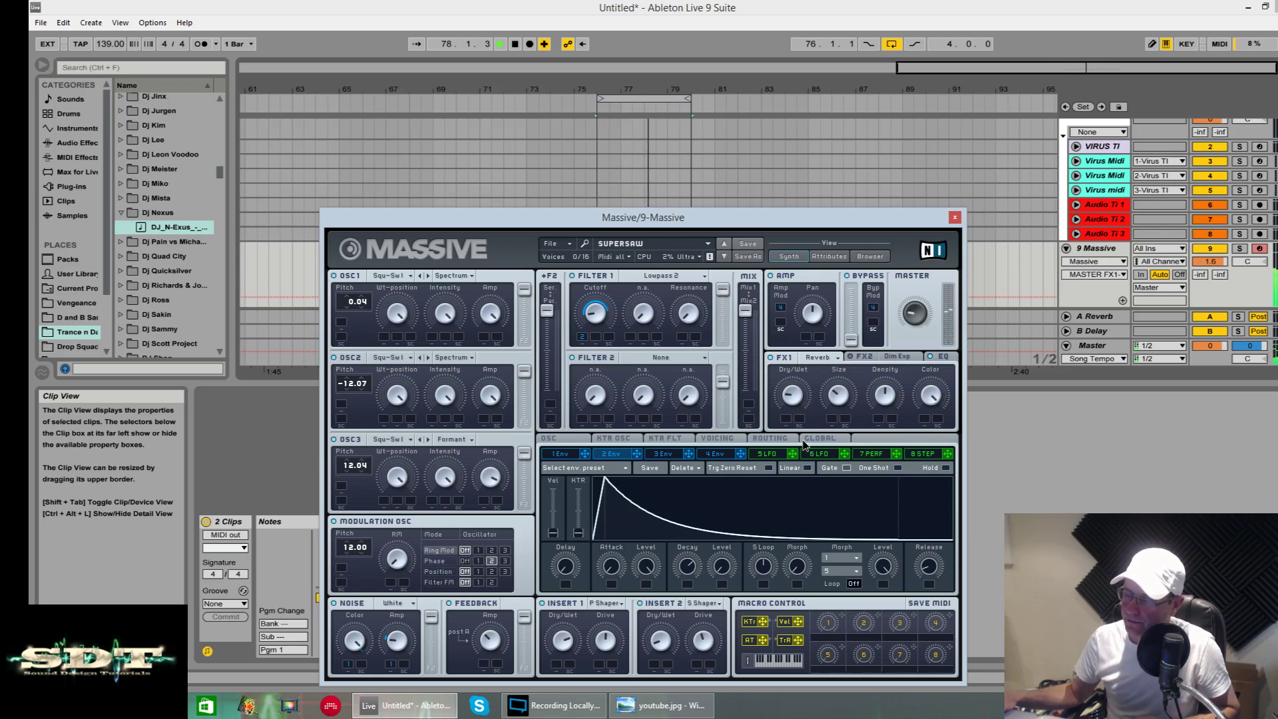
pyautogui.press('space')
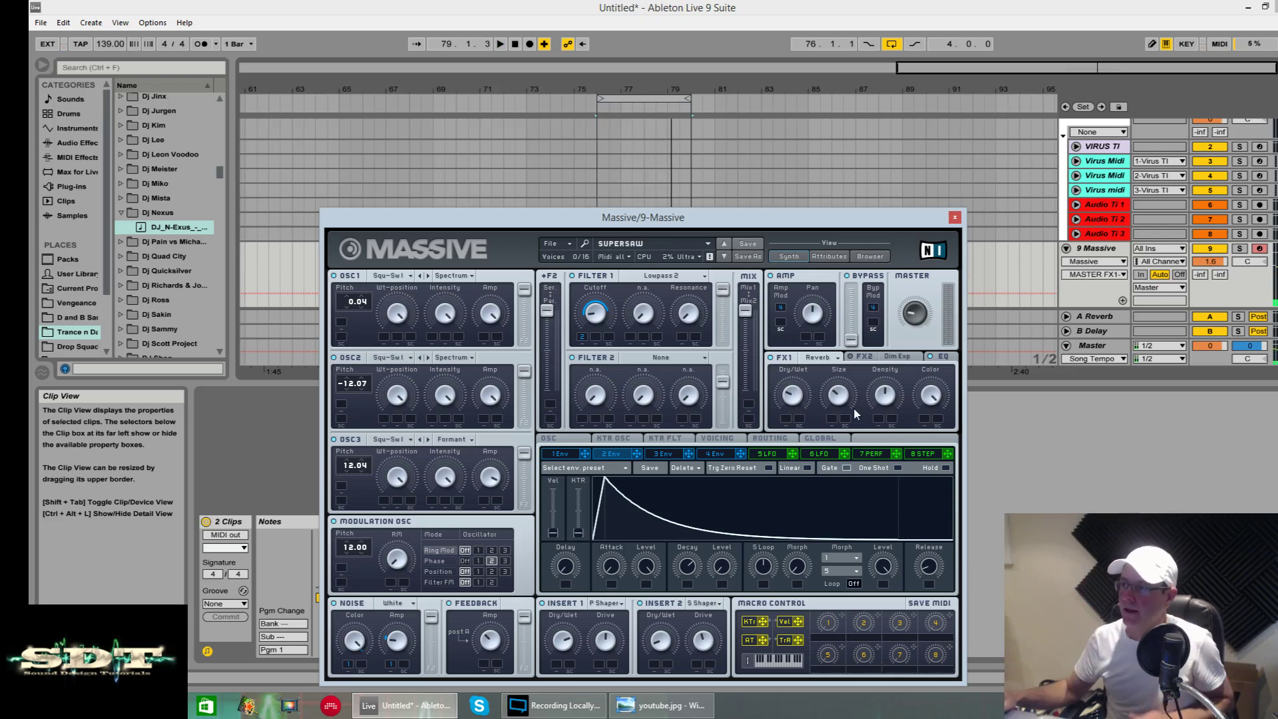
# - Open the first MIDI clip in an enlarged note editor and double its note timing
pyautogui.moveTo(643, 217); pyautogui.dragTo(827, 663)
pyautogui.click(616, 251)
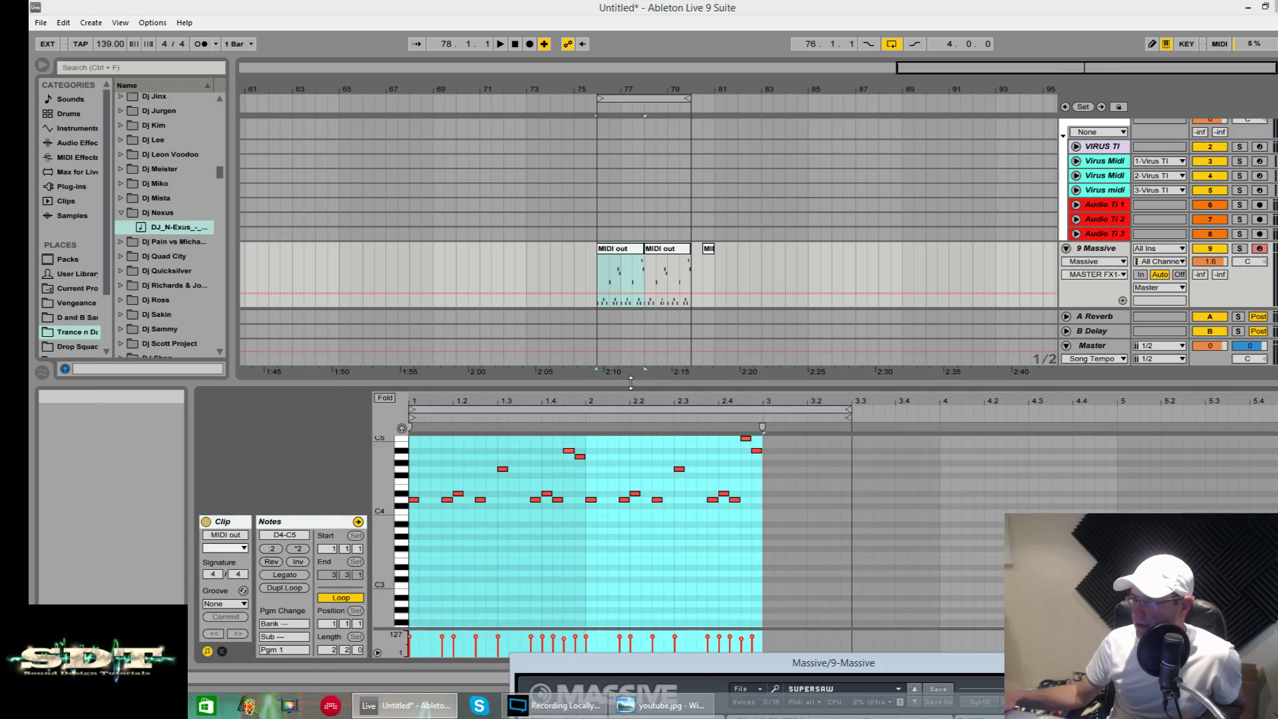
pyautogui.moveTo(630, 383); pyautogui.dragTo(630, 190)
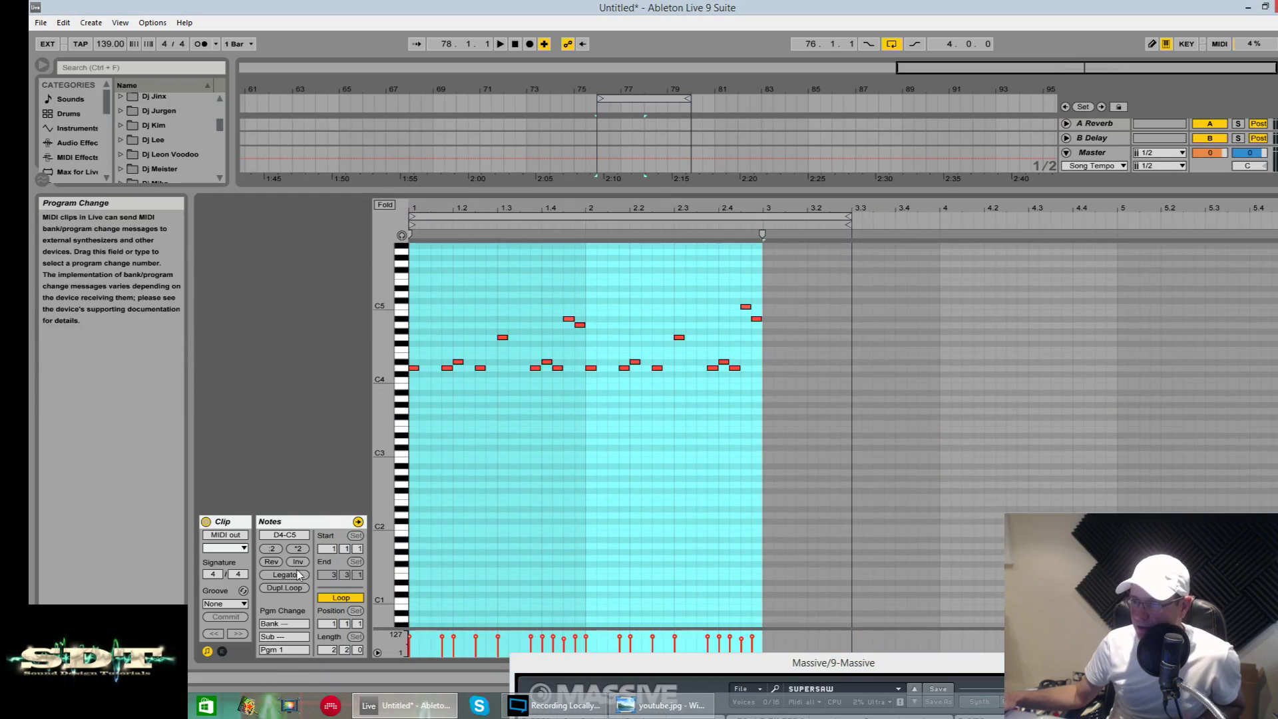
pyautogui.click(298, 548)
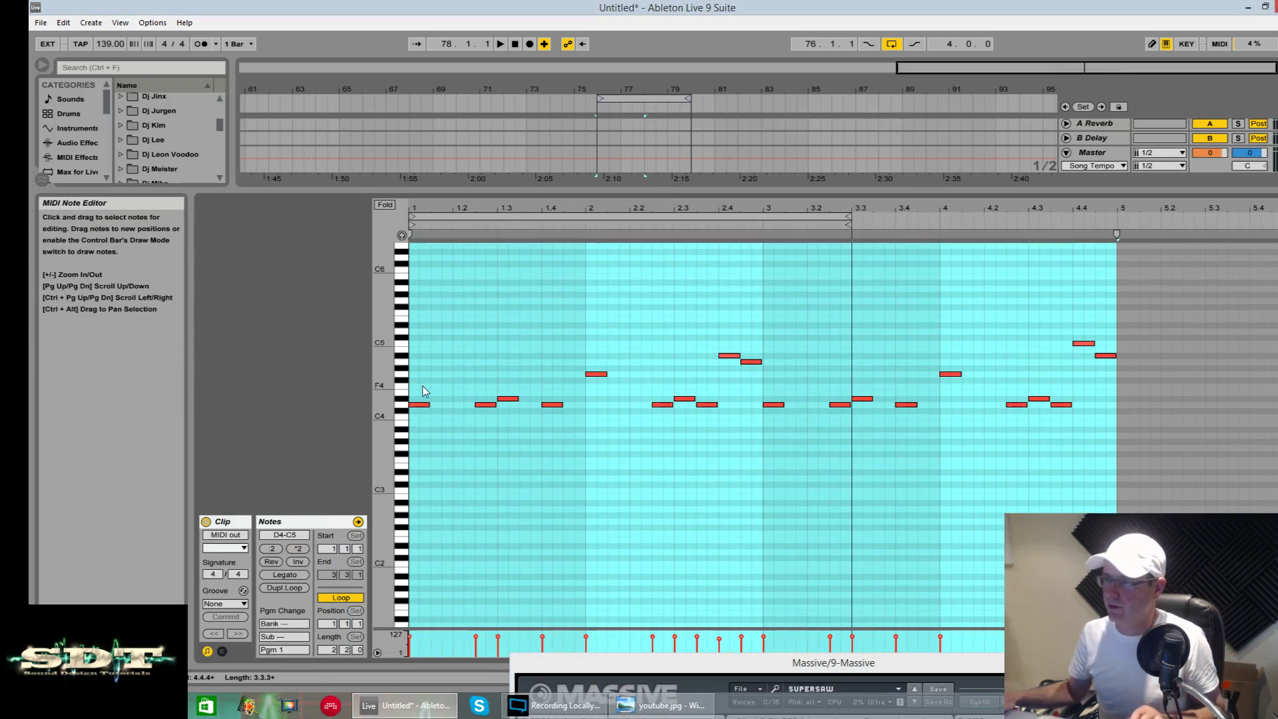
# - Select all the clip's notes, stretch them to about one beat each and play the clip
pyautogui.hotkey('ctrl', 'a')
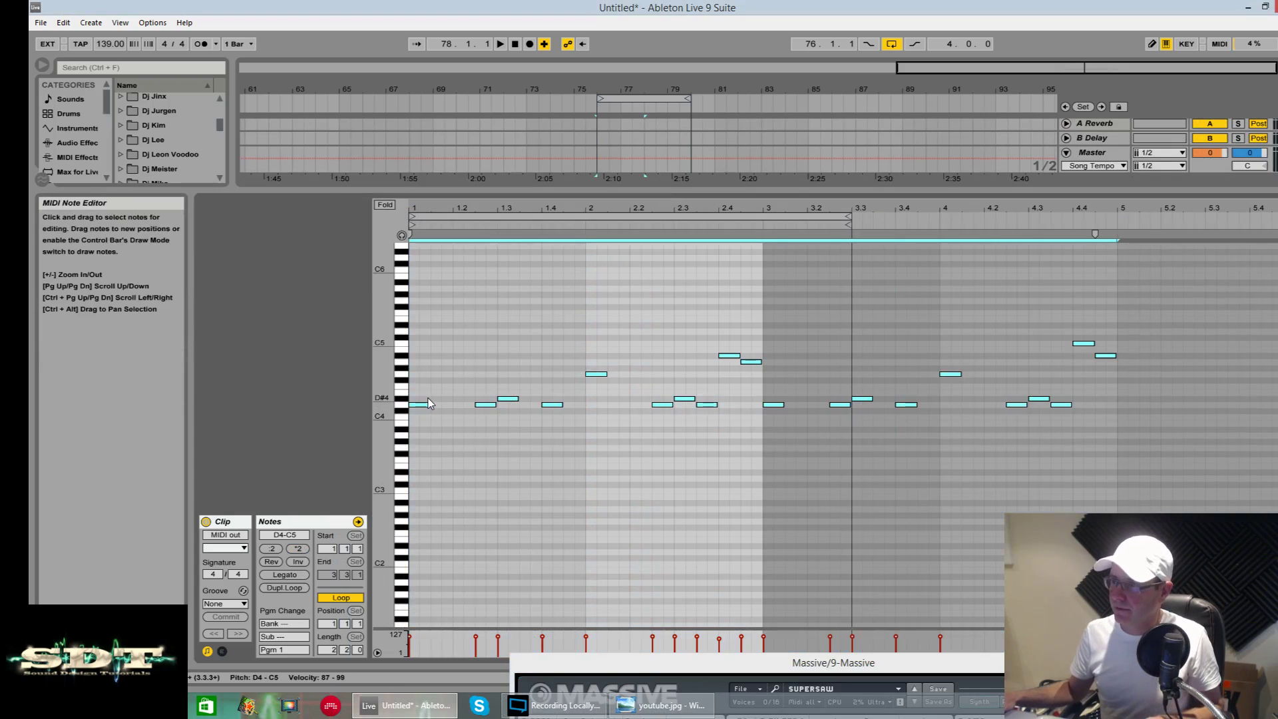
pyautogui.moveTo(430, 405); pyautogui.dragTo(451, 412)
pyautogui.press('space')
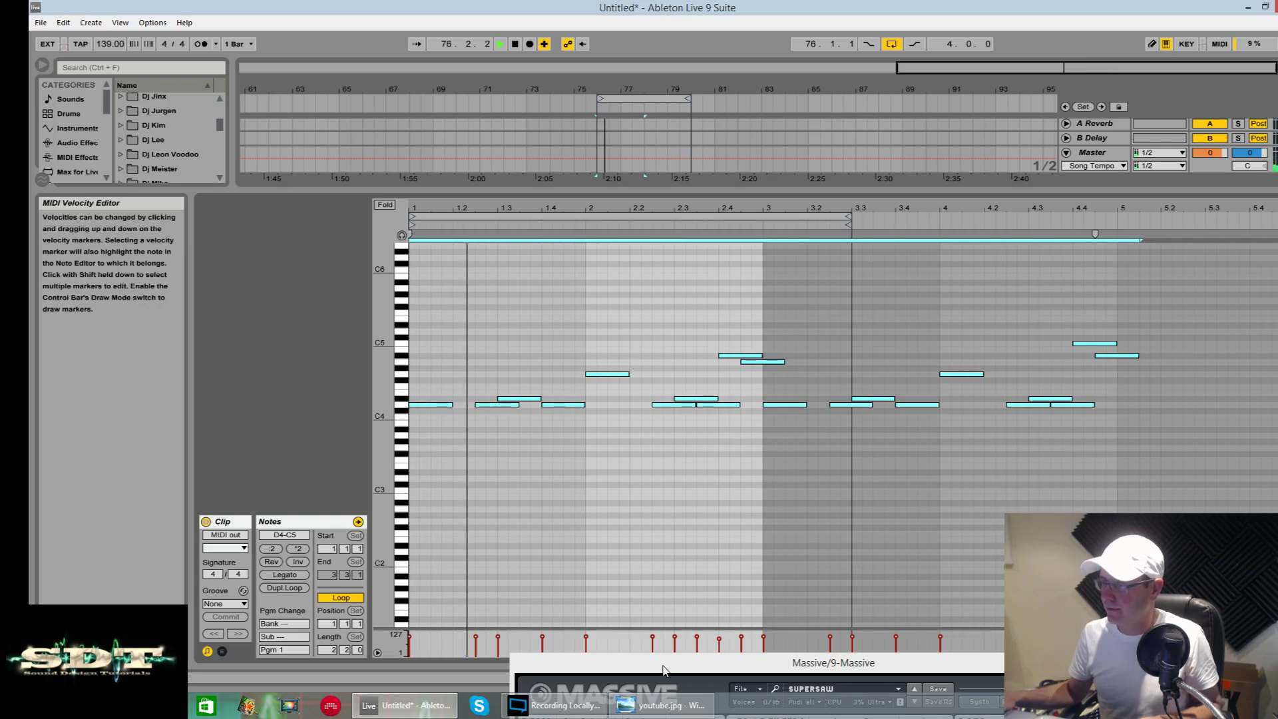
# - Check Massive's master volume, shrink the note editor and loop only the first two-bar clip from bar 76
pyautogui.moveTo(662, 667); pyautogui.dragTo(573, 137)
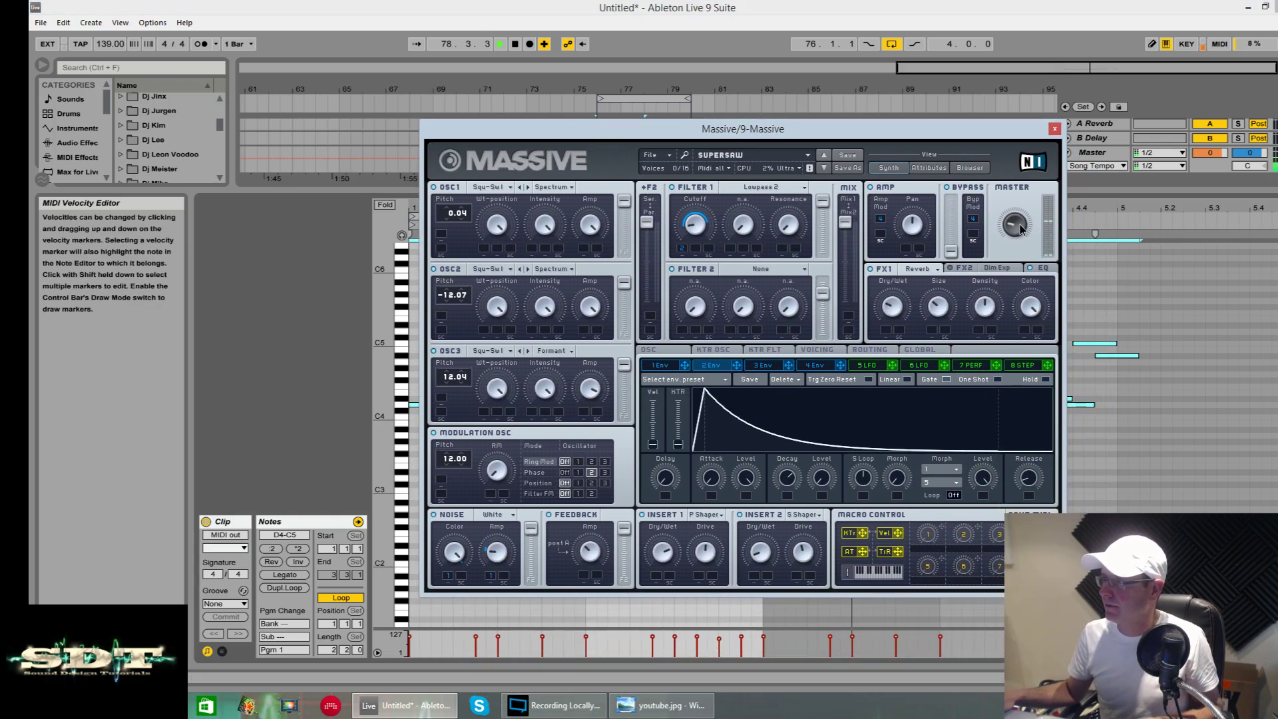
pyautogui.moveTo(785, 128); pyautogui.dragTo(804, 442)
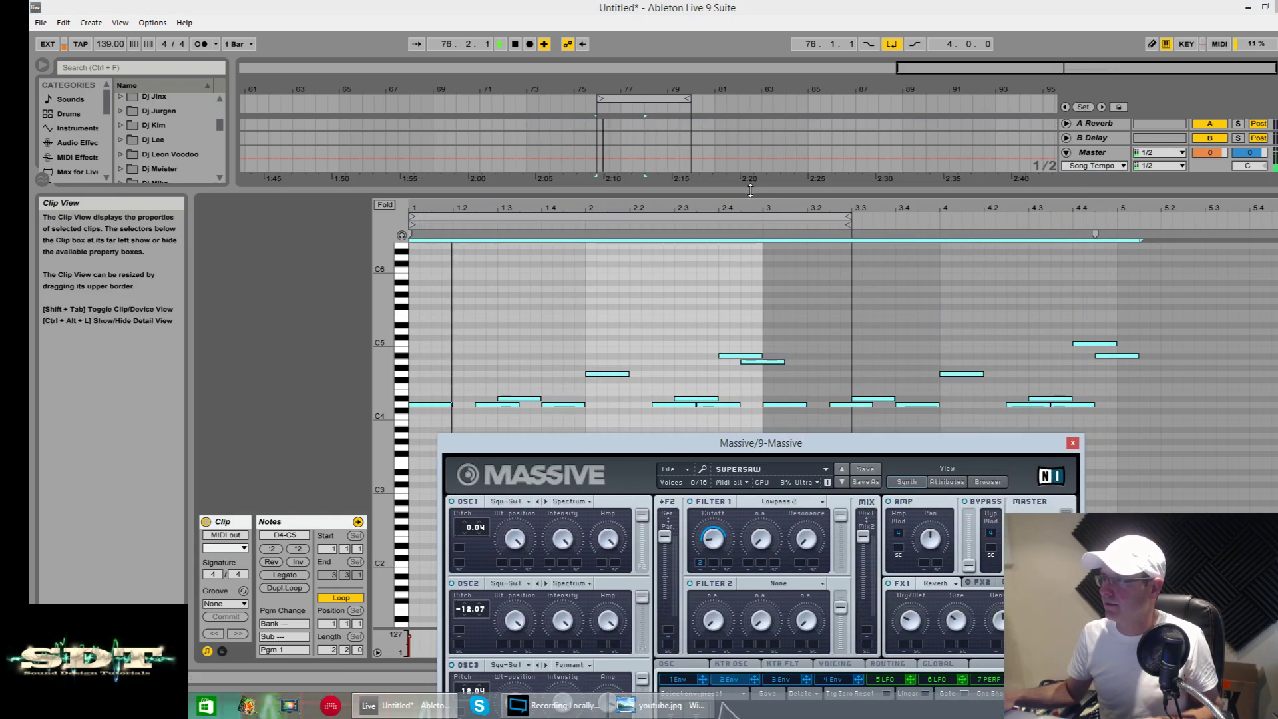
pyautogui.moveTo(750, 191); pyautogui.dragTo(746, 496)
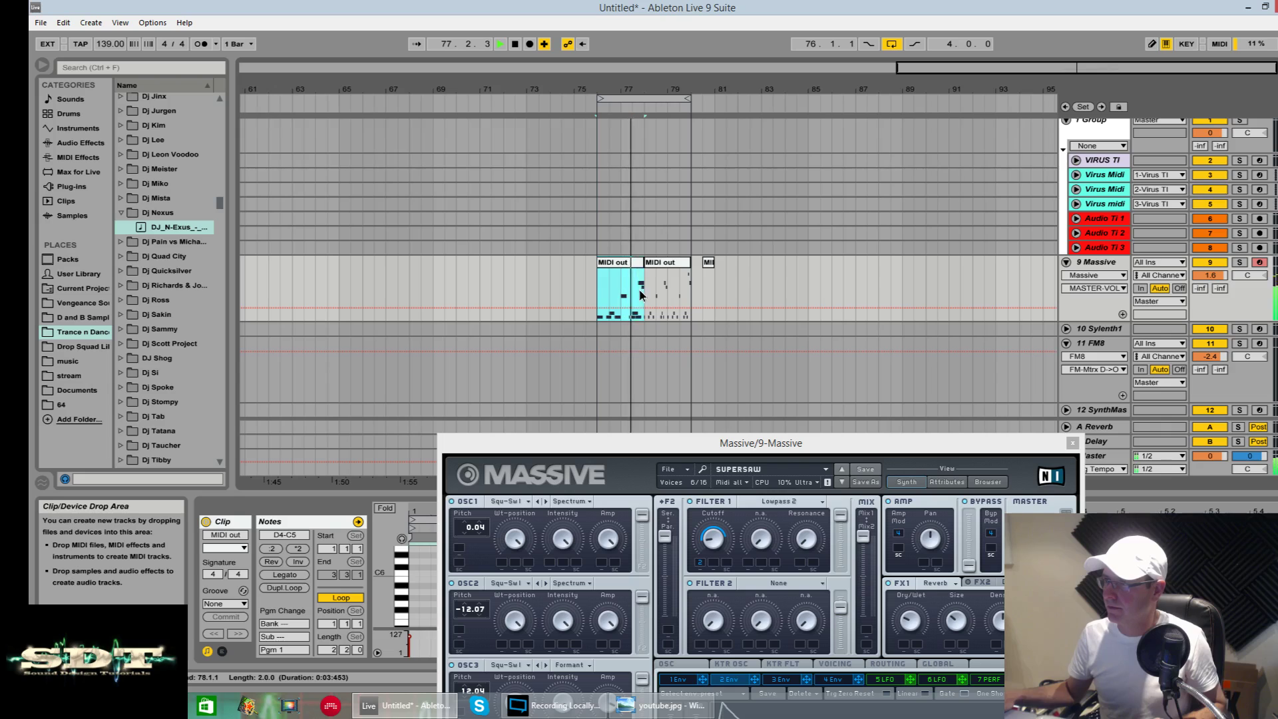
pyautogui.hotkey('ctrl', 'l')
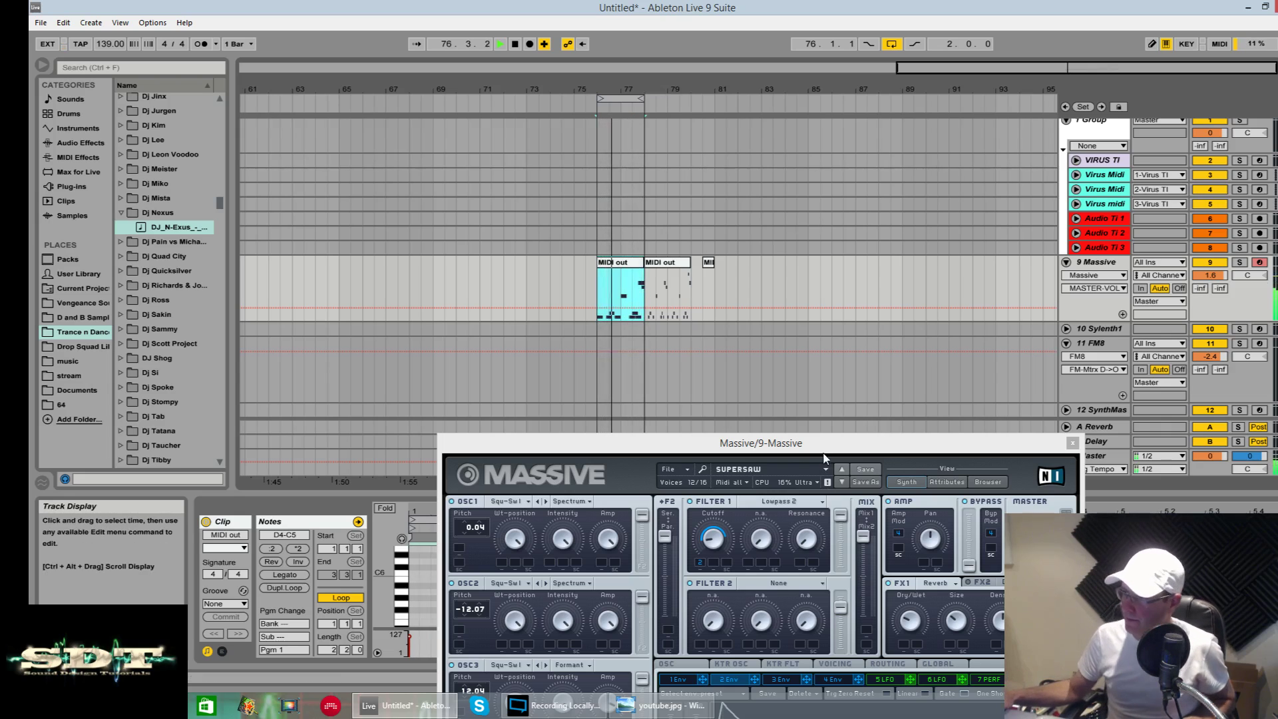
# - Bring the Massive window up over the arrangement and extend envelope 2's decay slightly for the longer notes
pyautogui.moveTo(824, 456); pyautogui.dragTo(782, 195)
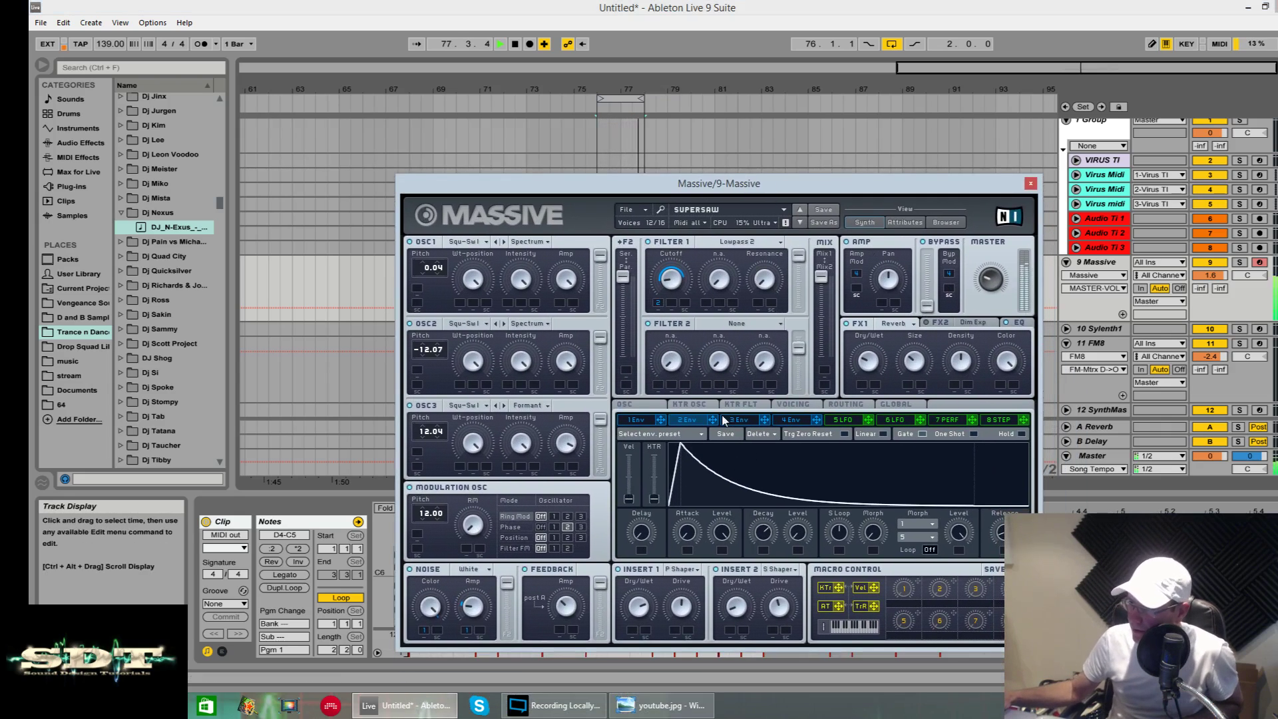
pyautogui.moveTo(756, 534); pyautogui.dragTo(755, 519)
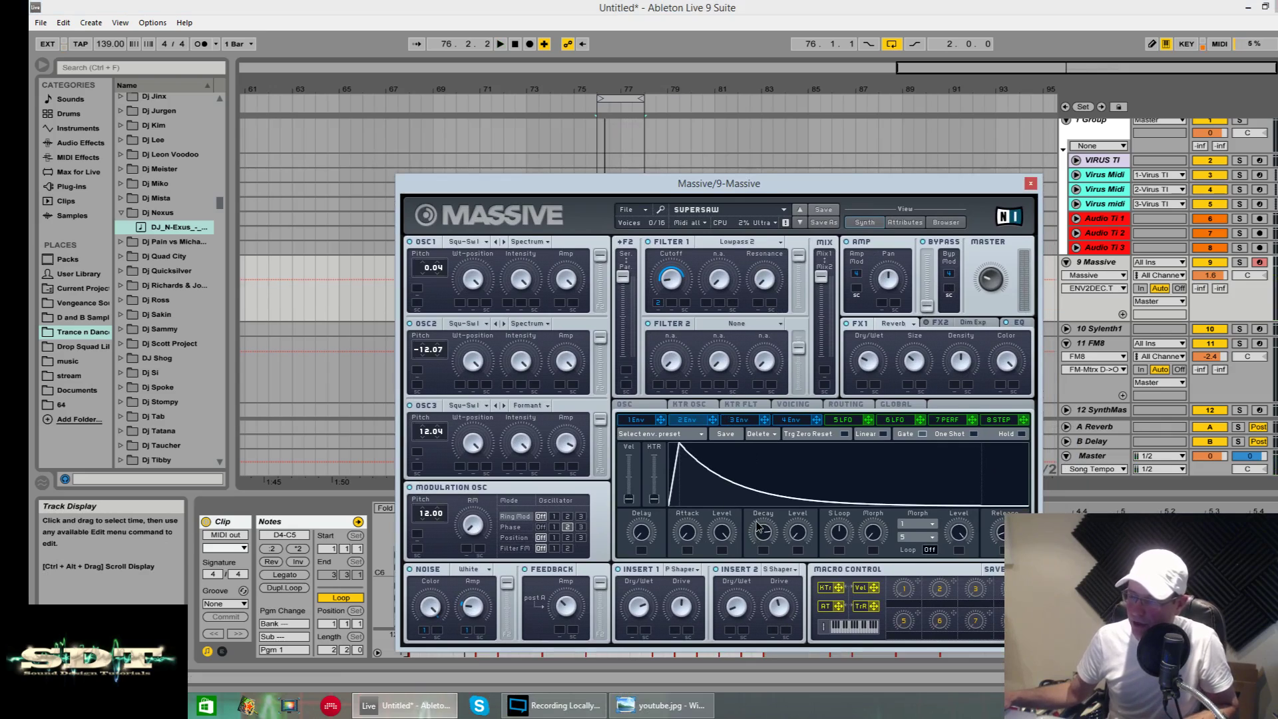
# - Audition the loop, modulate FX1's reverb dry/wet with envelope 3 and lengthen that envelope's attack
pyautogui.press('space')
pyautogui.click(867, 363)
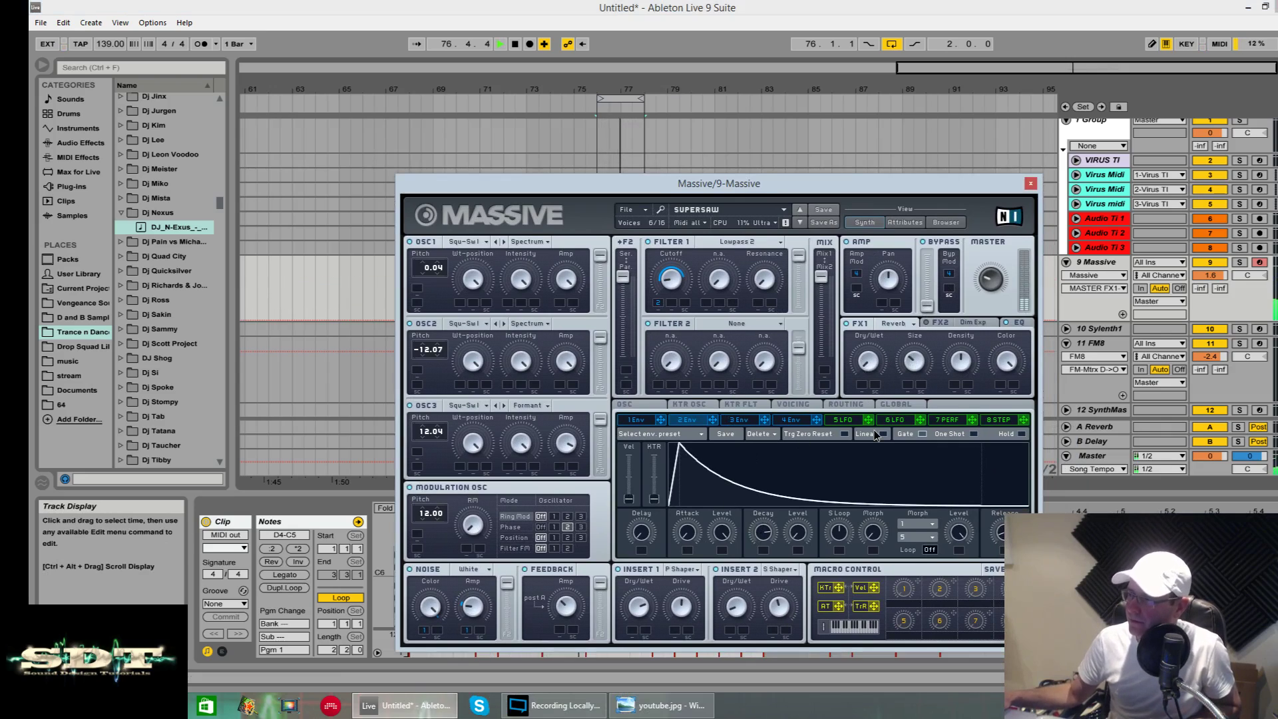
pyautogui.press('space')
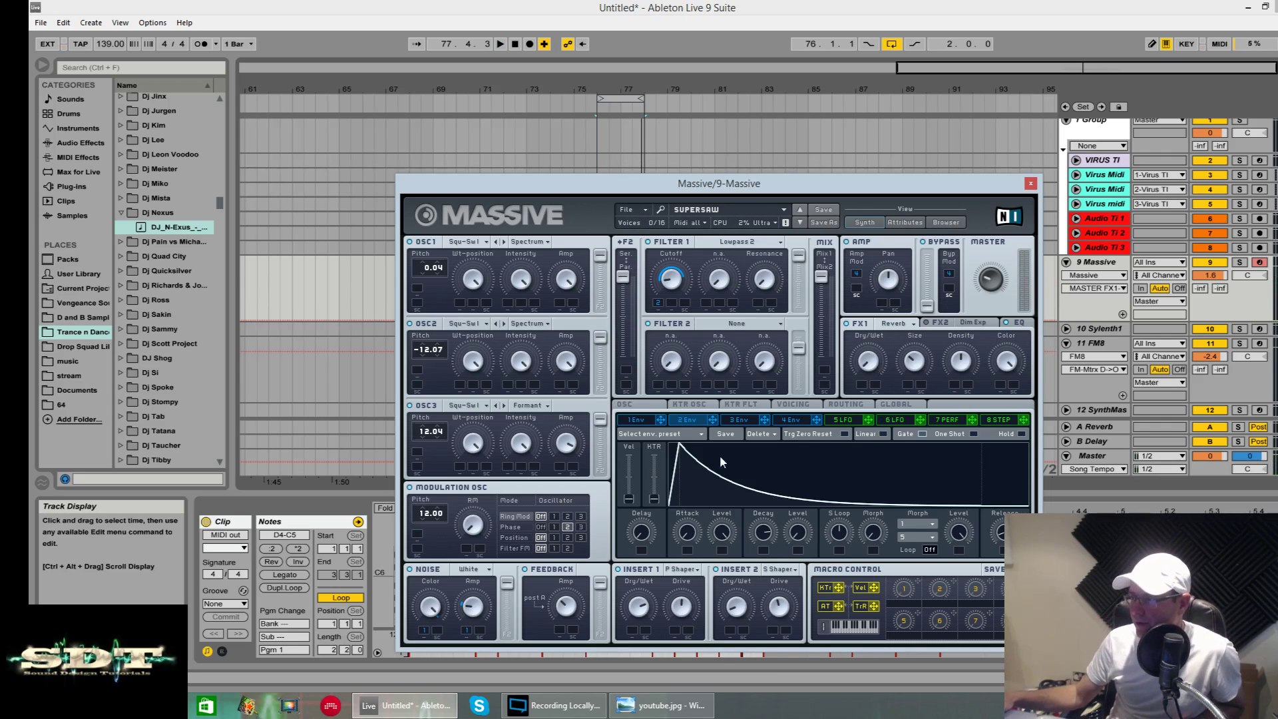
pyautogui.click(740, 422)
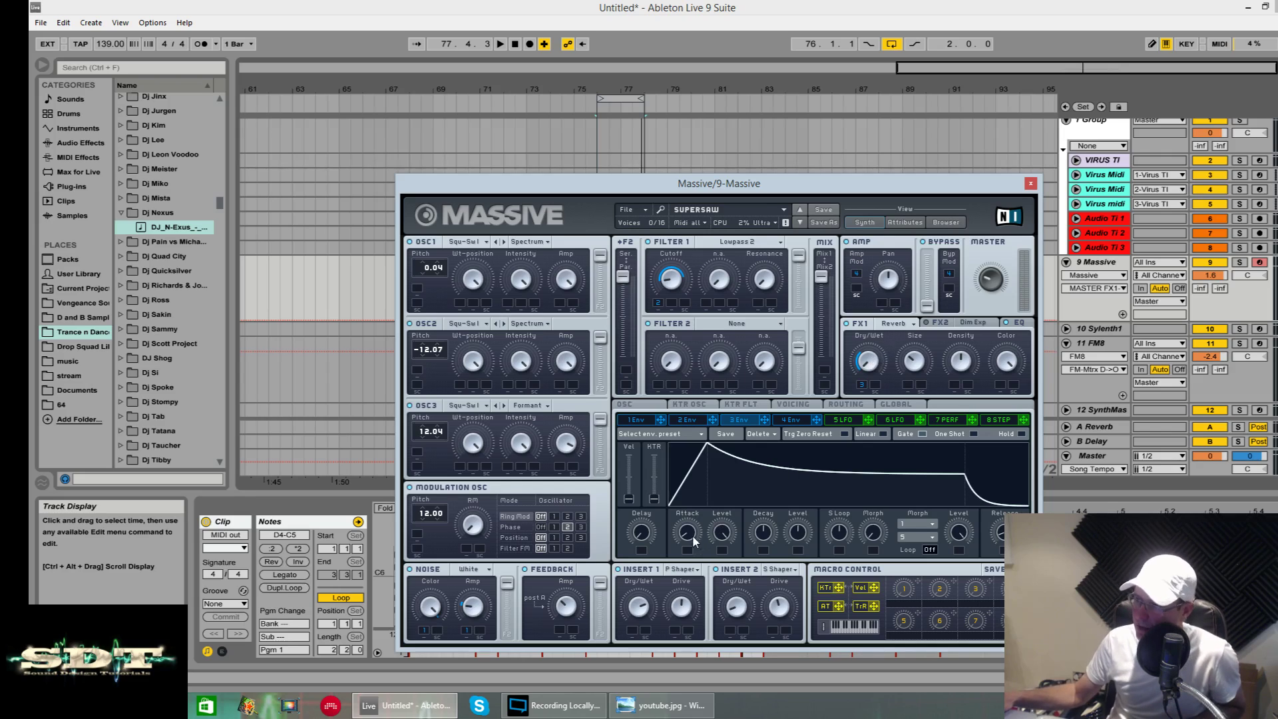
pyautogui.moveTo(693, 541); pyautogui.dragTo(695, 526)
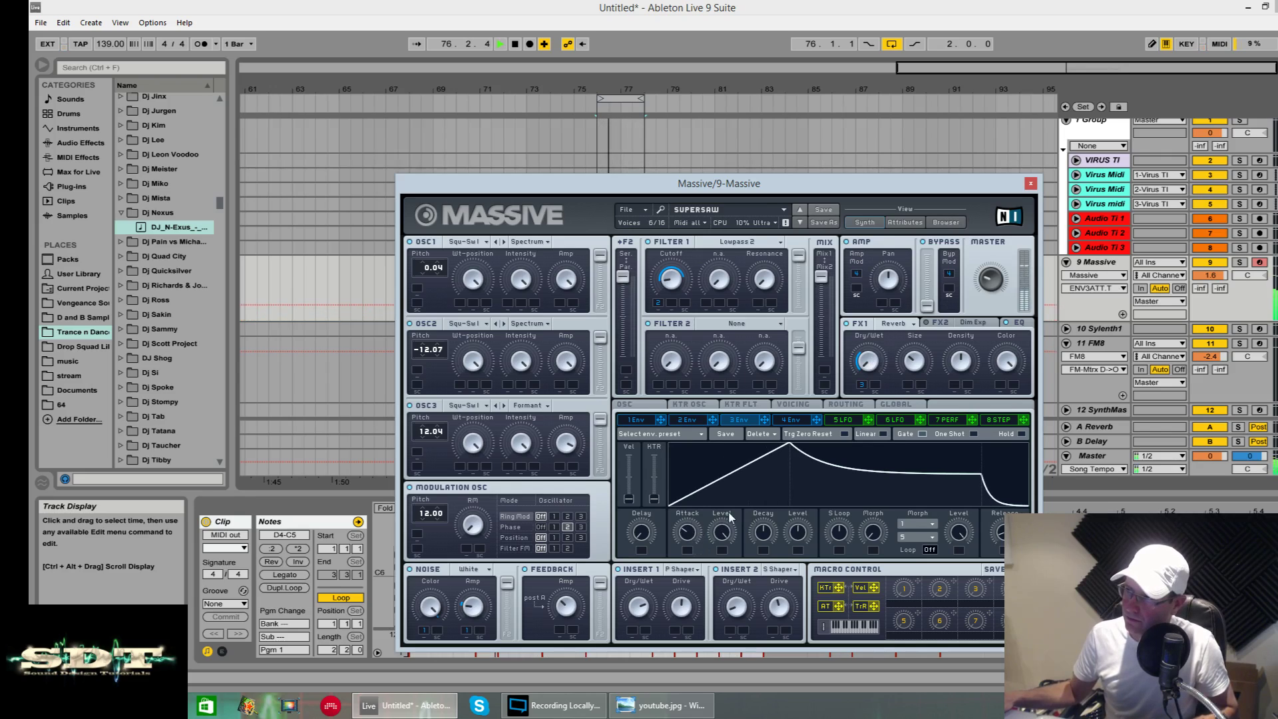
# - Lengthen envelope 3's attack slightly more while auditioning the reverb build-up and check the master volume
pyautogui.press('space')
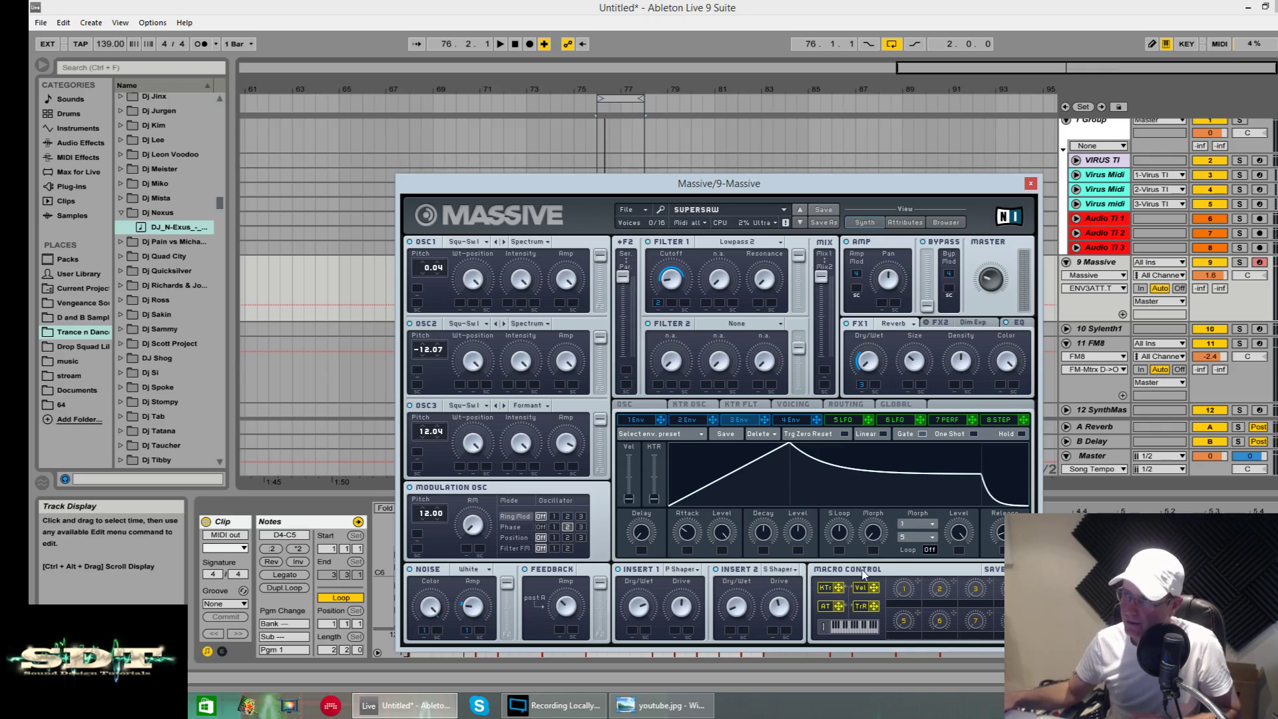
pyautogui.press('space')
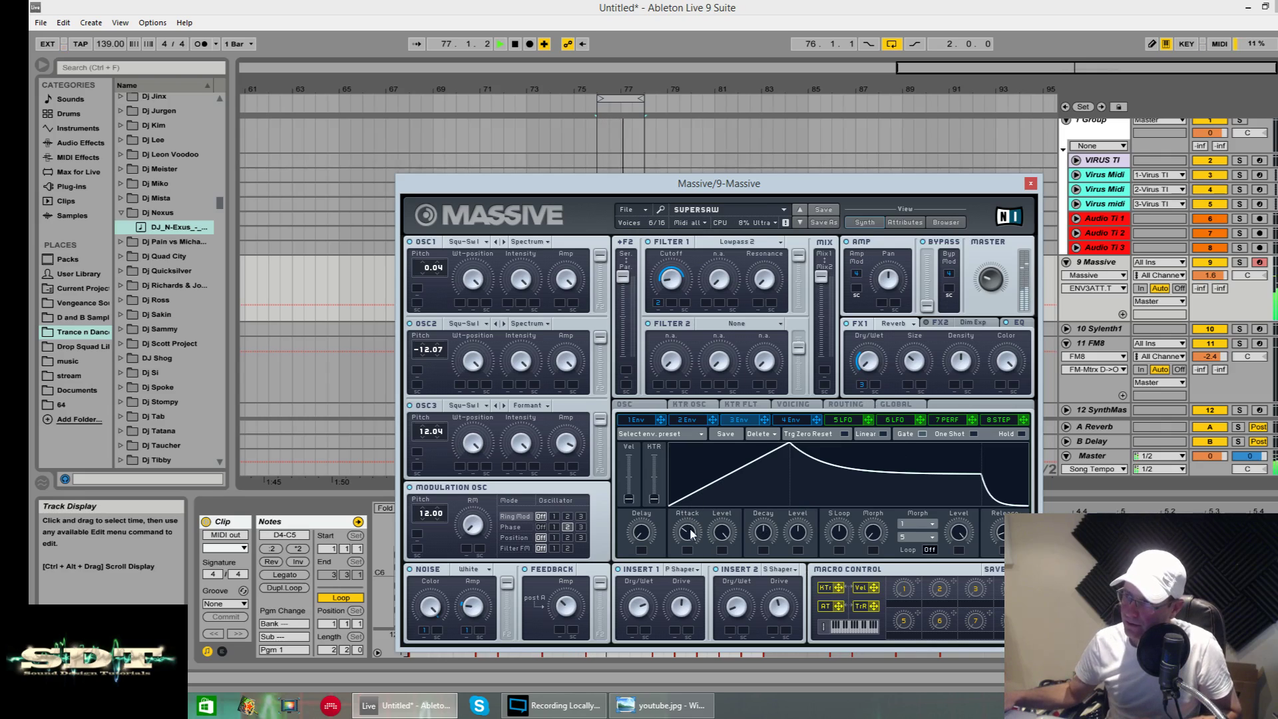
pyautogui.moveTo(689, 534); pyautogui.dragTo(691, 529)
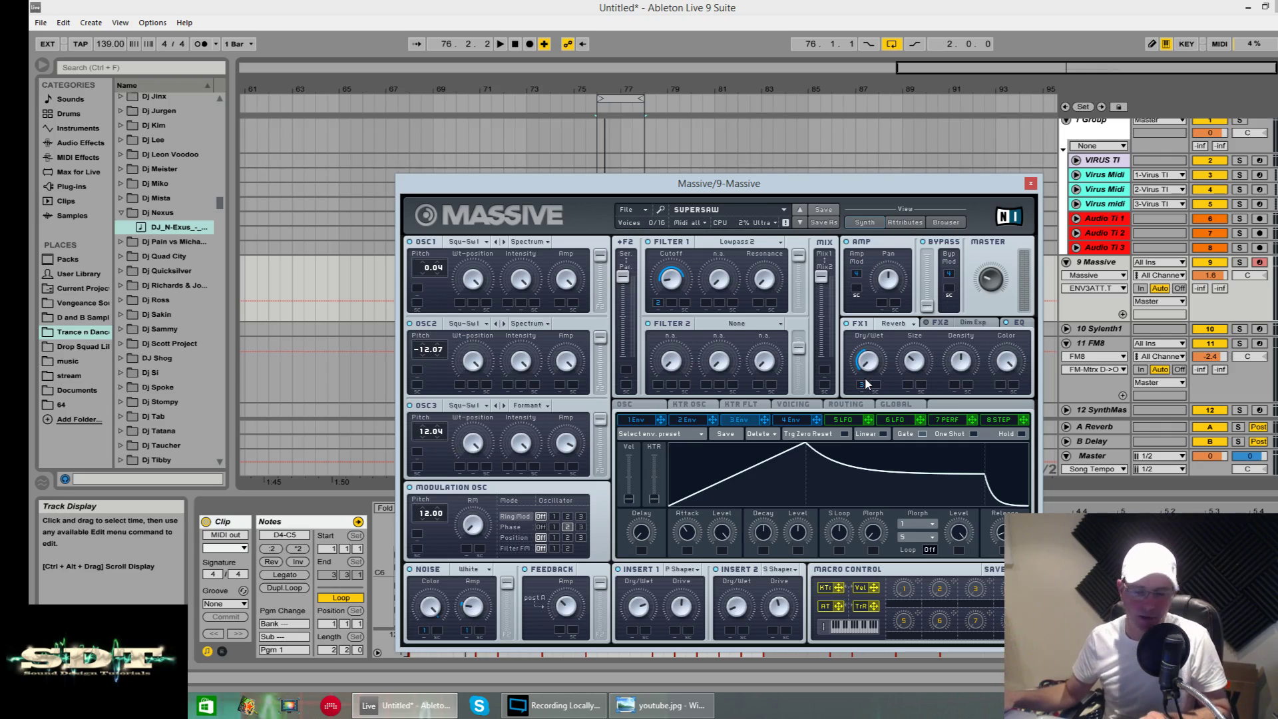
pyautogui.press('space')
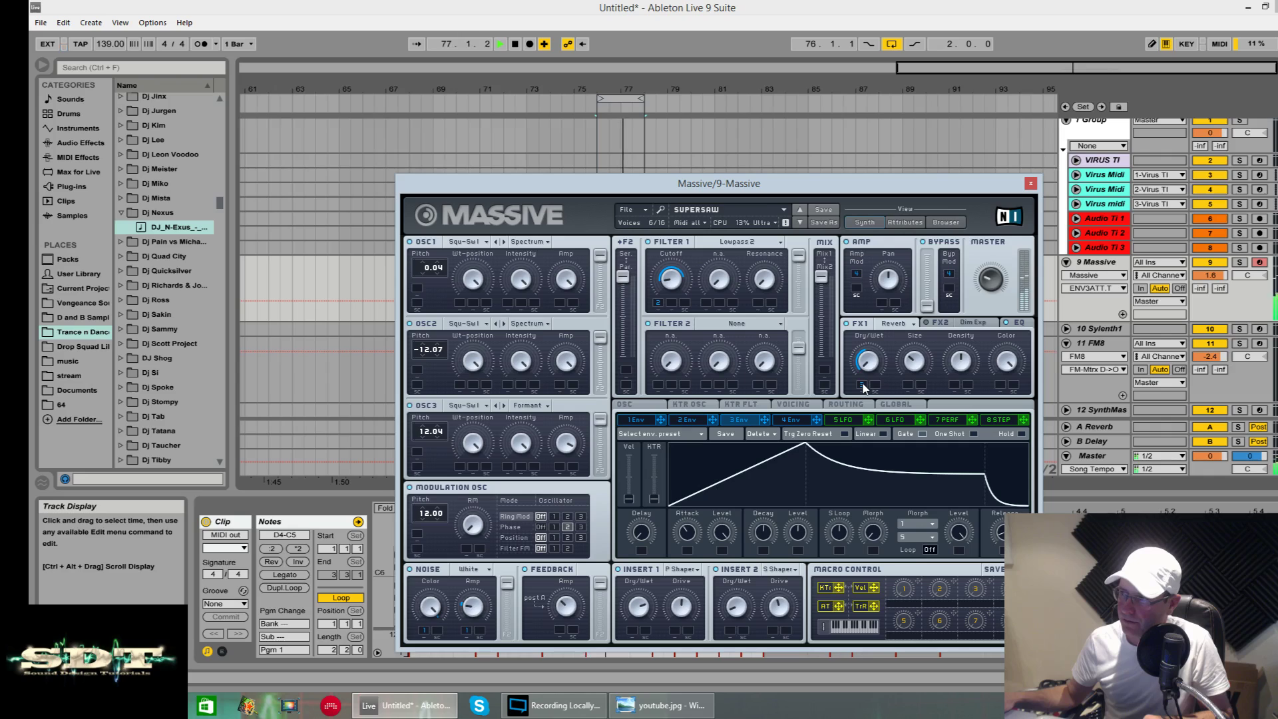
pyautogui.click(991, 281)
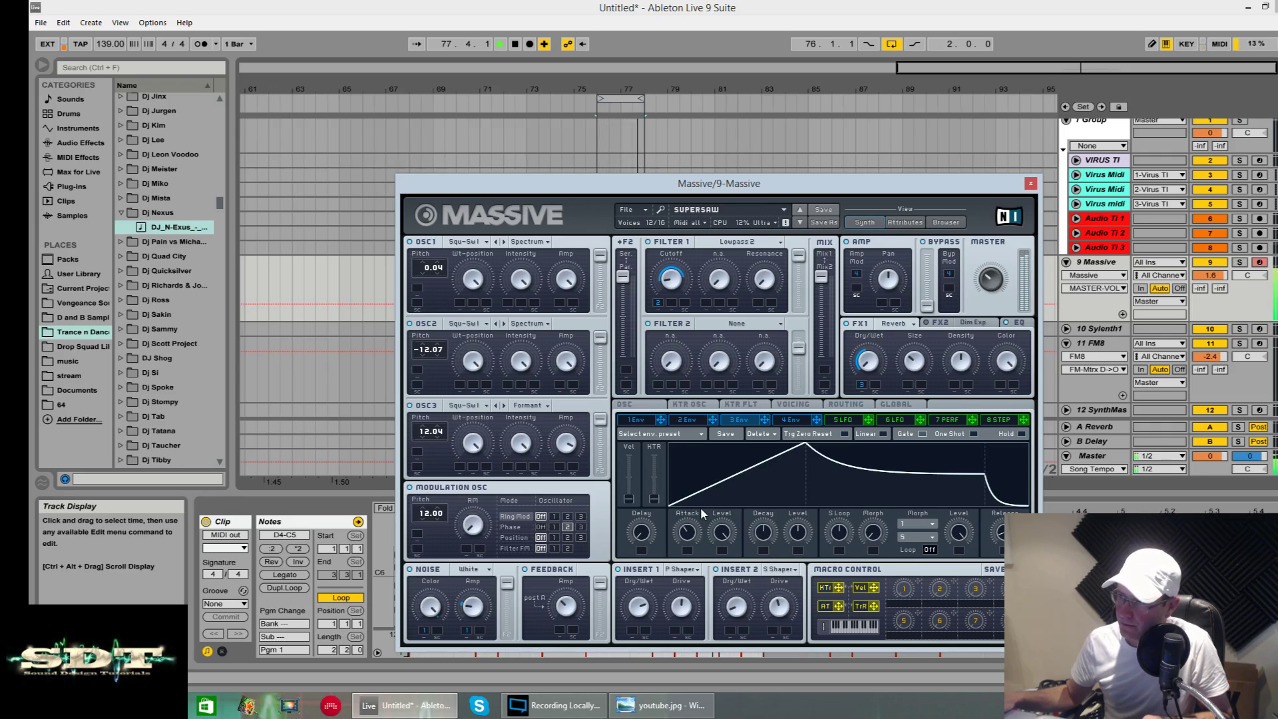
# - Remove the envelope modulation from the reverb's dry/wet and filter 1's cutoff, and move the Massive window clear of the velocity lane
pyautogui.rightClick(863, 386)
pyautogui.click(888, 400)
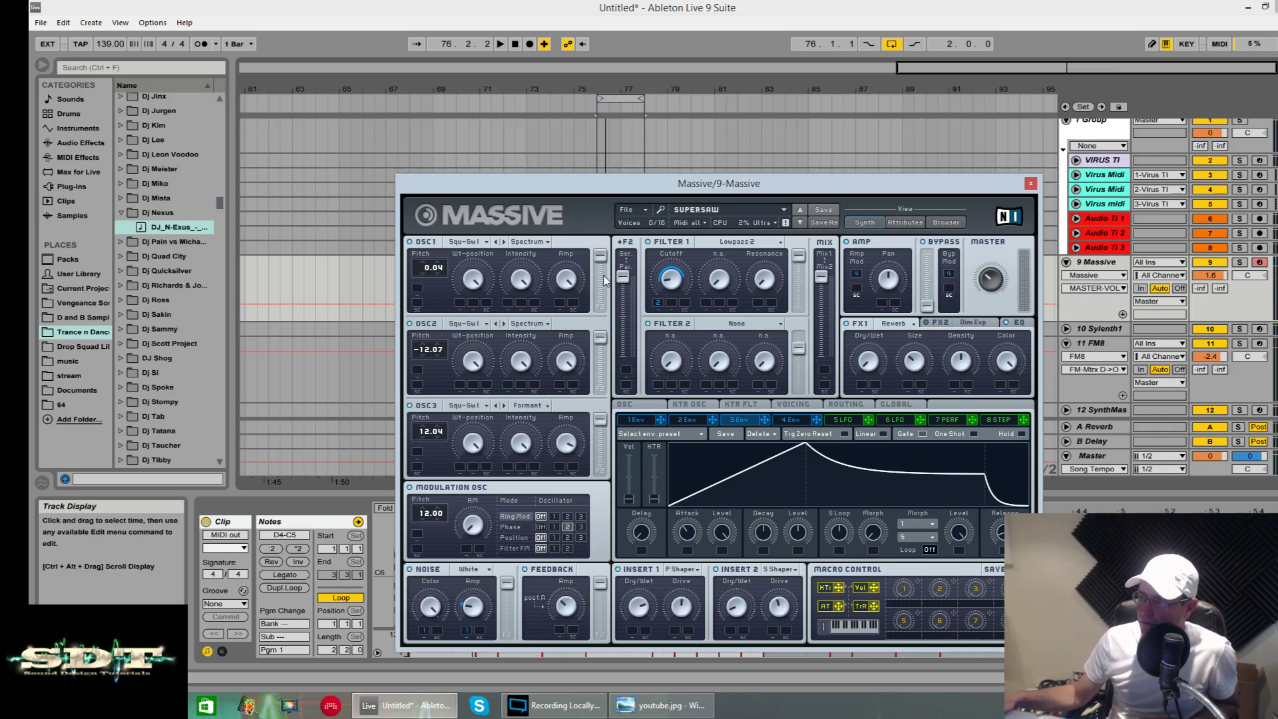
pyautogui.rightClick(659, 304)
pyautogui.click(671, 319)
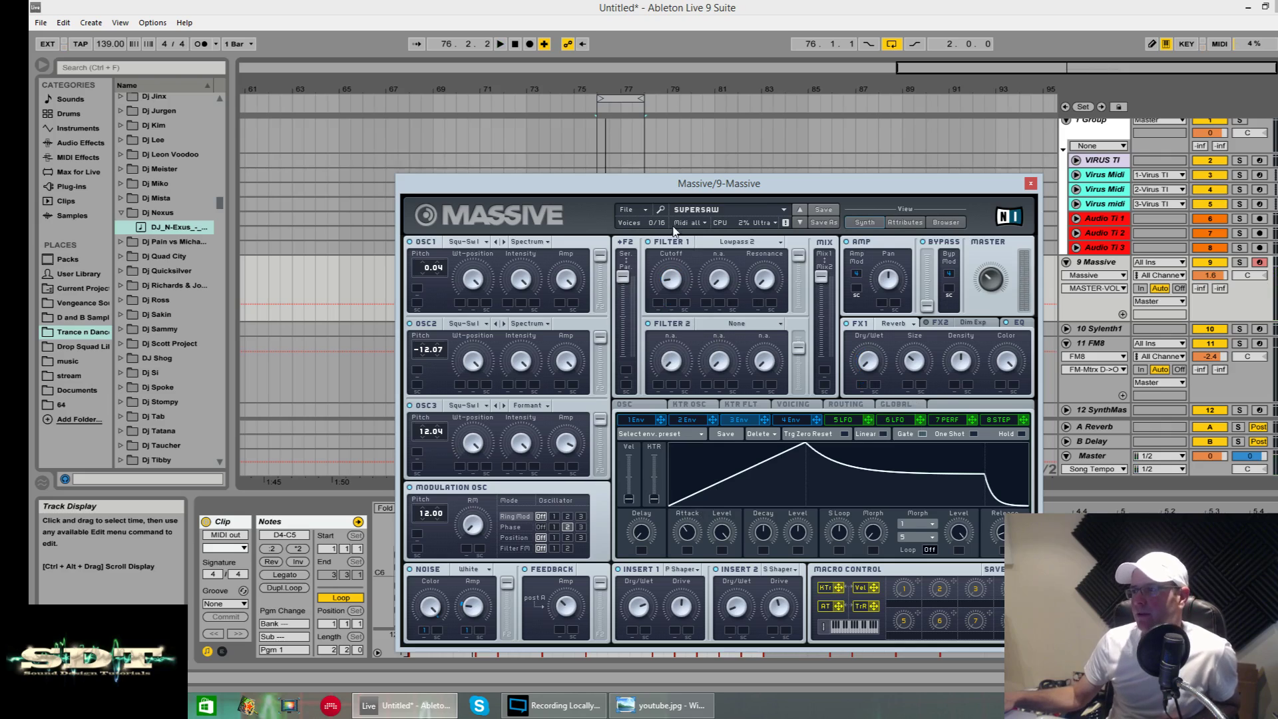
pyautogui.moveTo(721, 196); pyautogui.dragTo(640, 145)
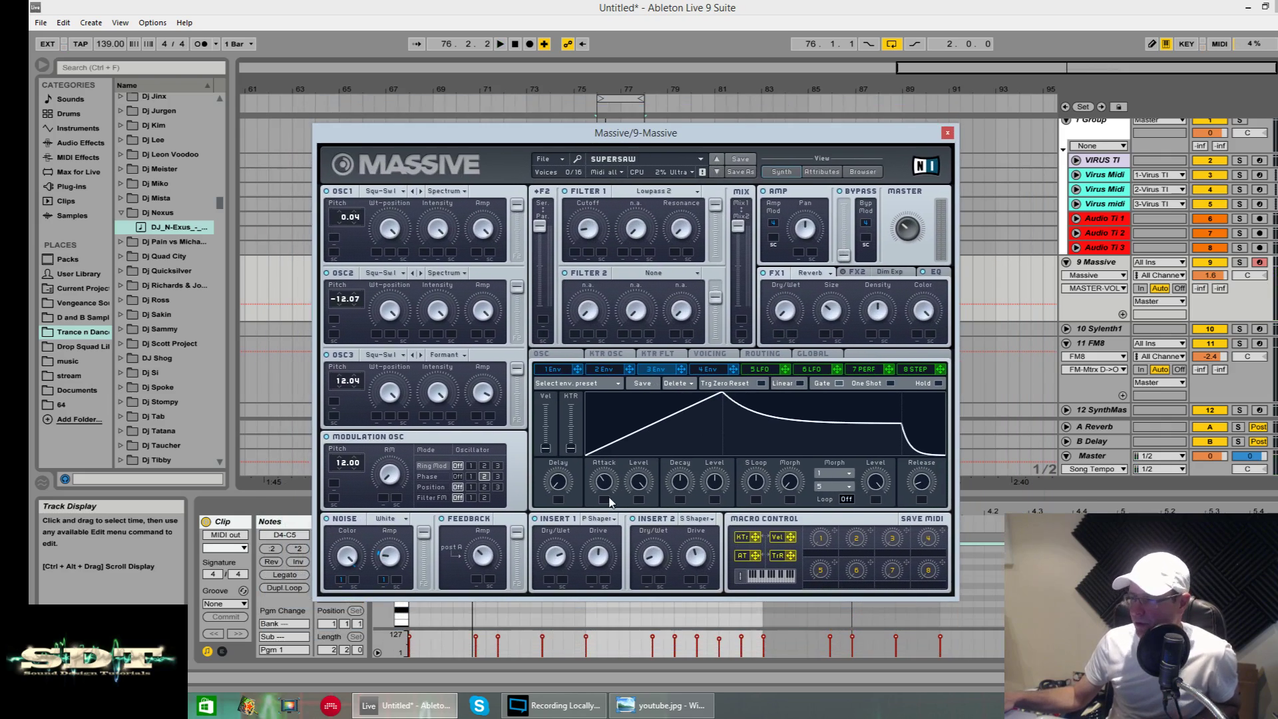
# - Reassign envelope 3 to the reverb's dry/wet and shape it with a short attack and a decay level of zero
pyautogui.moveTo(610, 487)
pyautogui.mouseDown()
pyautogui.moveTo(601, 514)
pyautogui.moveTo(635, 466)
pyautogui.moveTo(612, 484)
pyautogui.moveTo(633, 474)
pyautogui.moveTo(625, 483)
pyautogui.mouseUp()
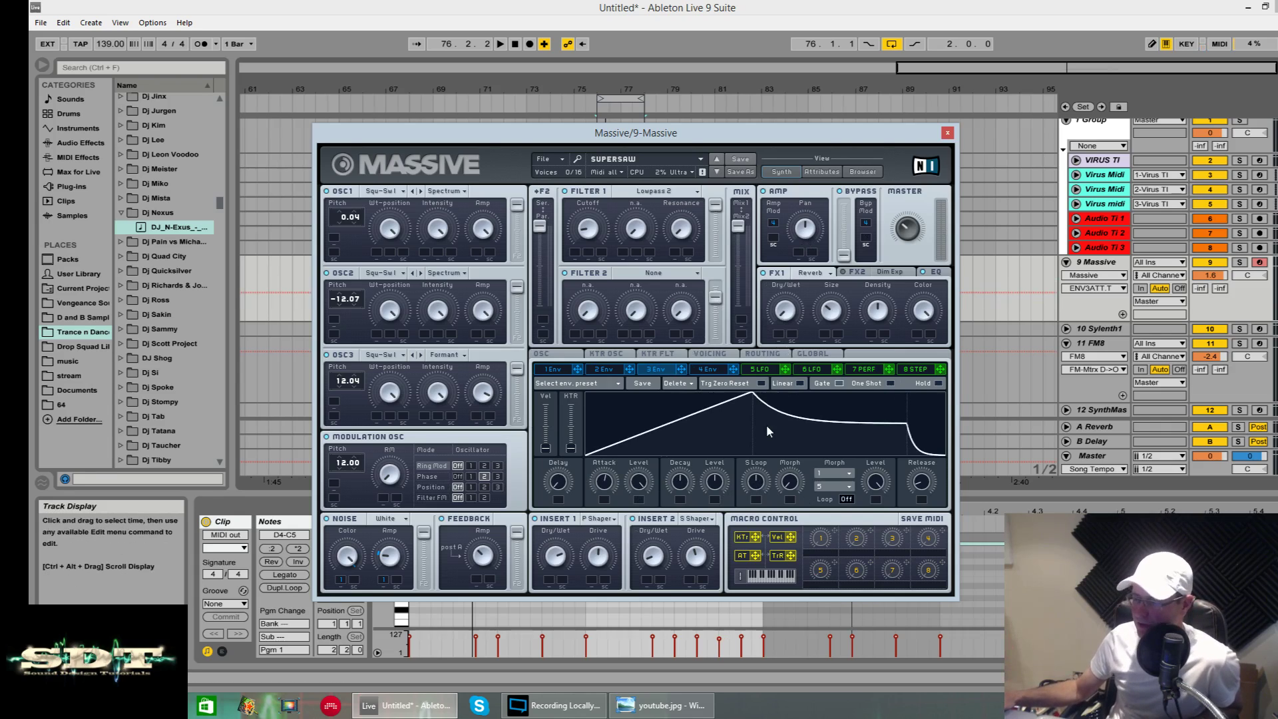
pyautogui.click(790, 306)
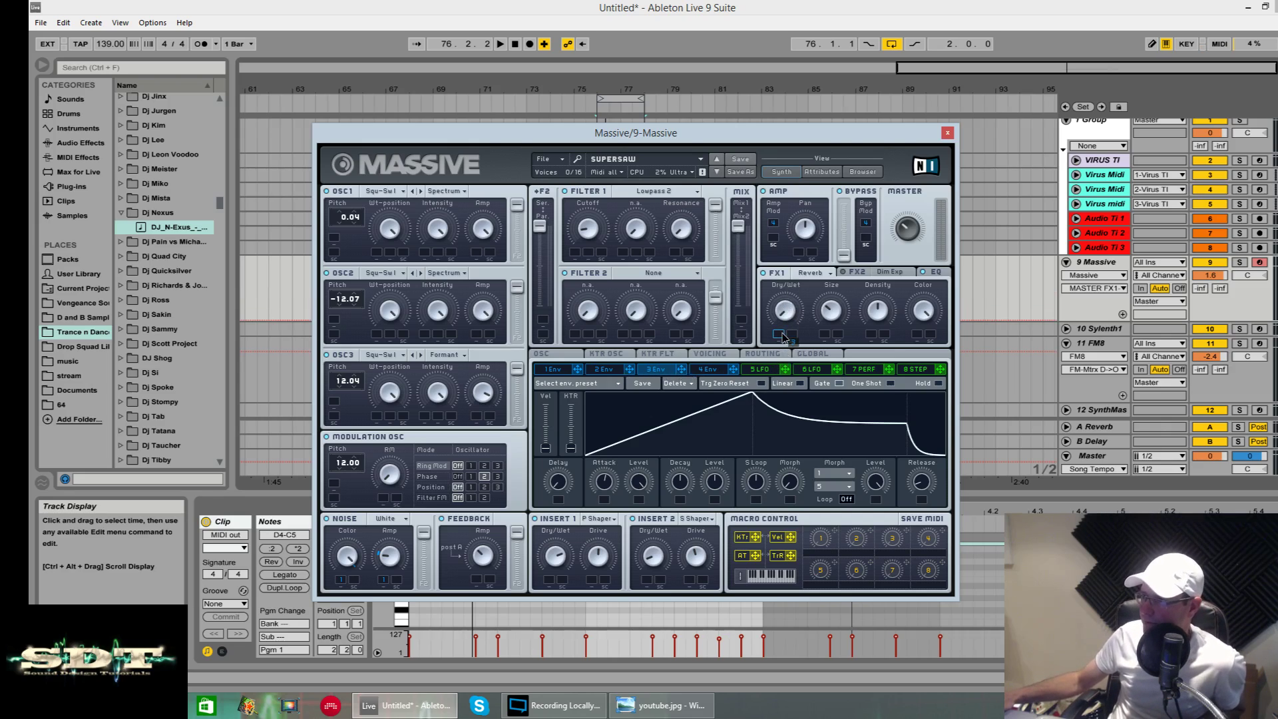
pyautogui.moveTo(613, 474); pyautogui.dragTo(709, 586)
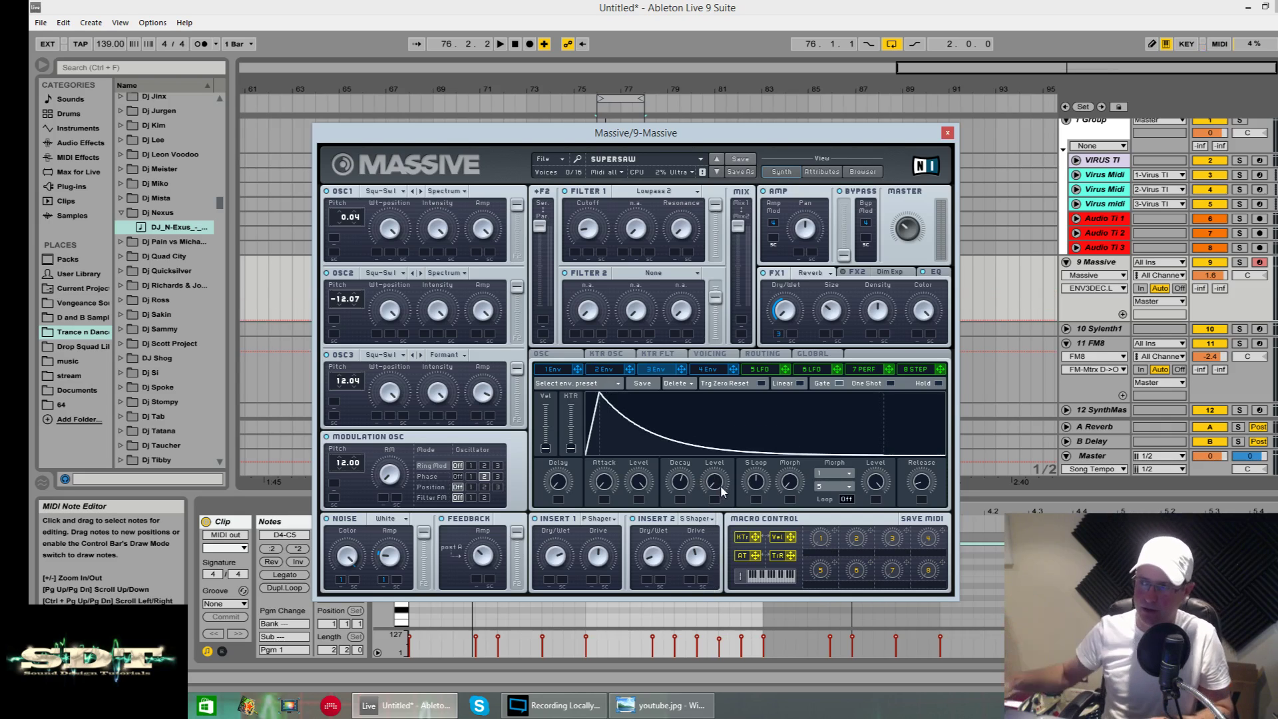
# - With the loop playing, raise envelope 4's decay level to maximum and shorten envelope 3's decay
pyautogui.press('space')
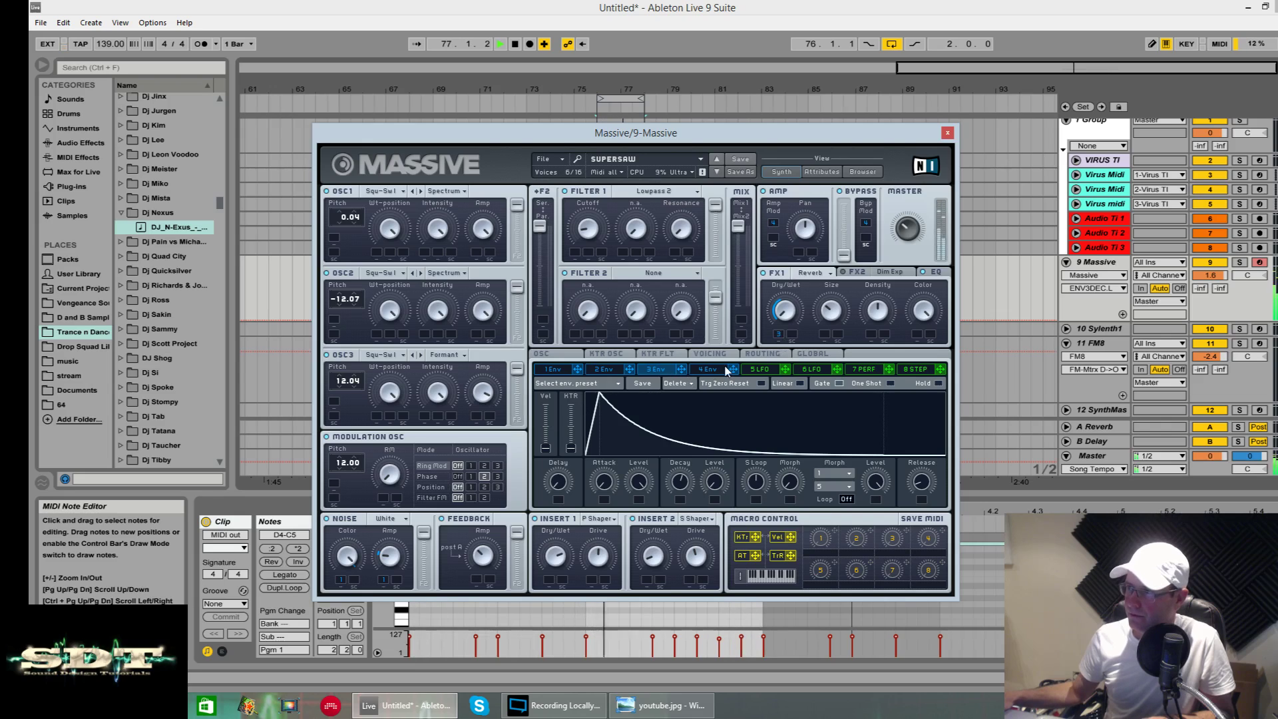
pyautogui.click(707, 368)
pyautogui.moveTo(714, 480); pyautogui.dragTo(721, 417)
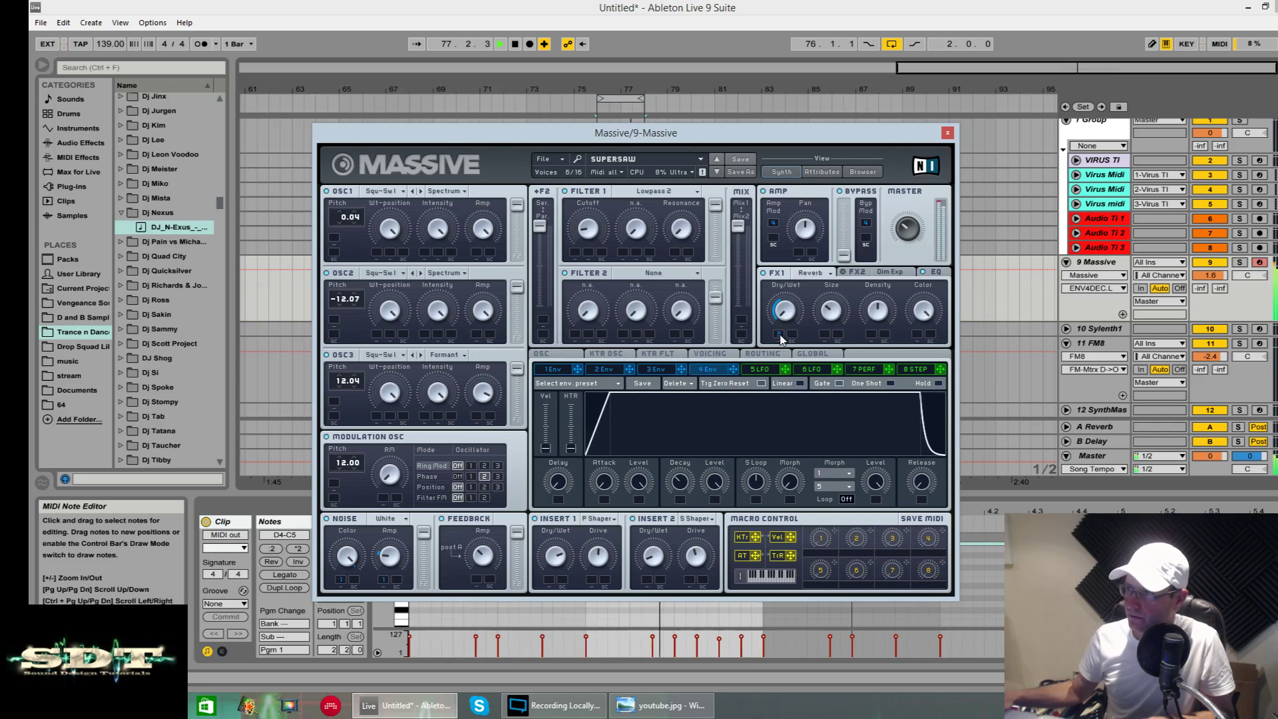
pyautogui.click(659, 369)
pyautogui.moveTo(680, 480); pyautogui.dragTo(680, 534)
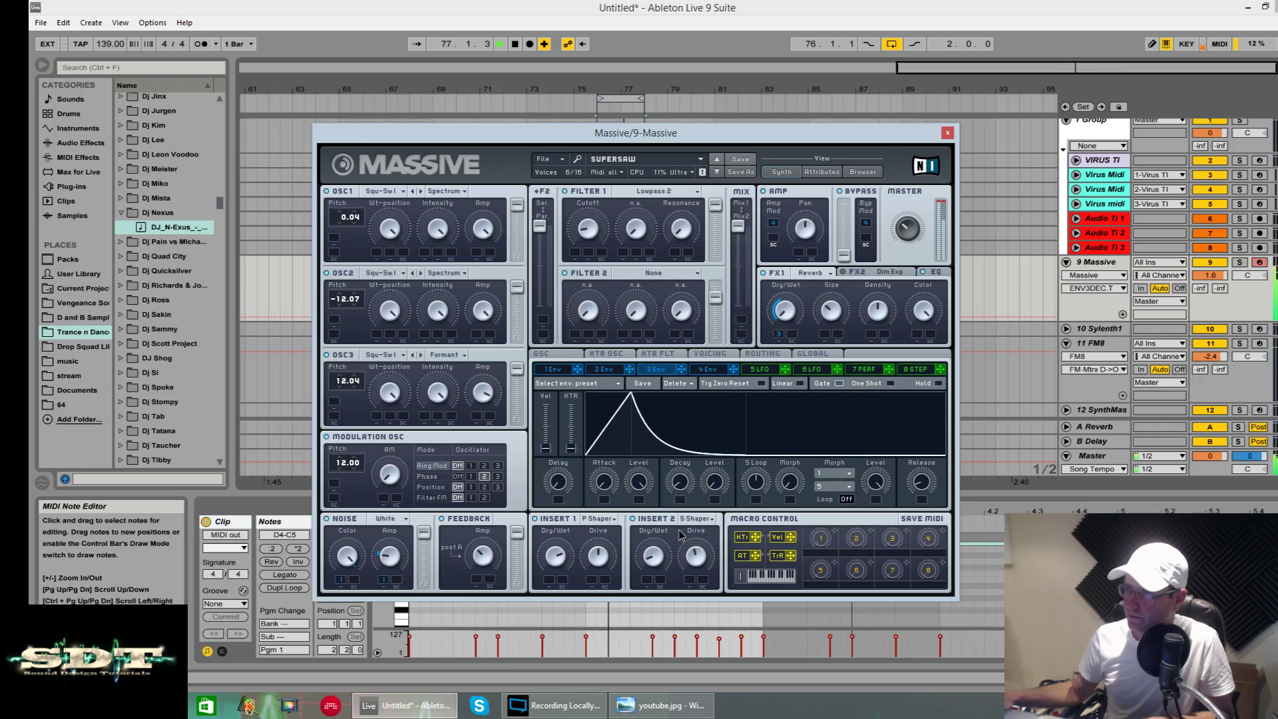
pyautogui.click(908, 233)
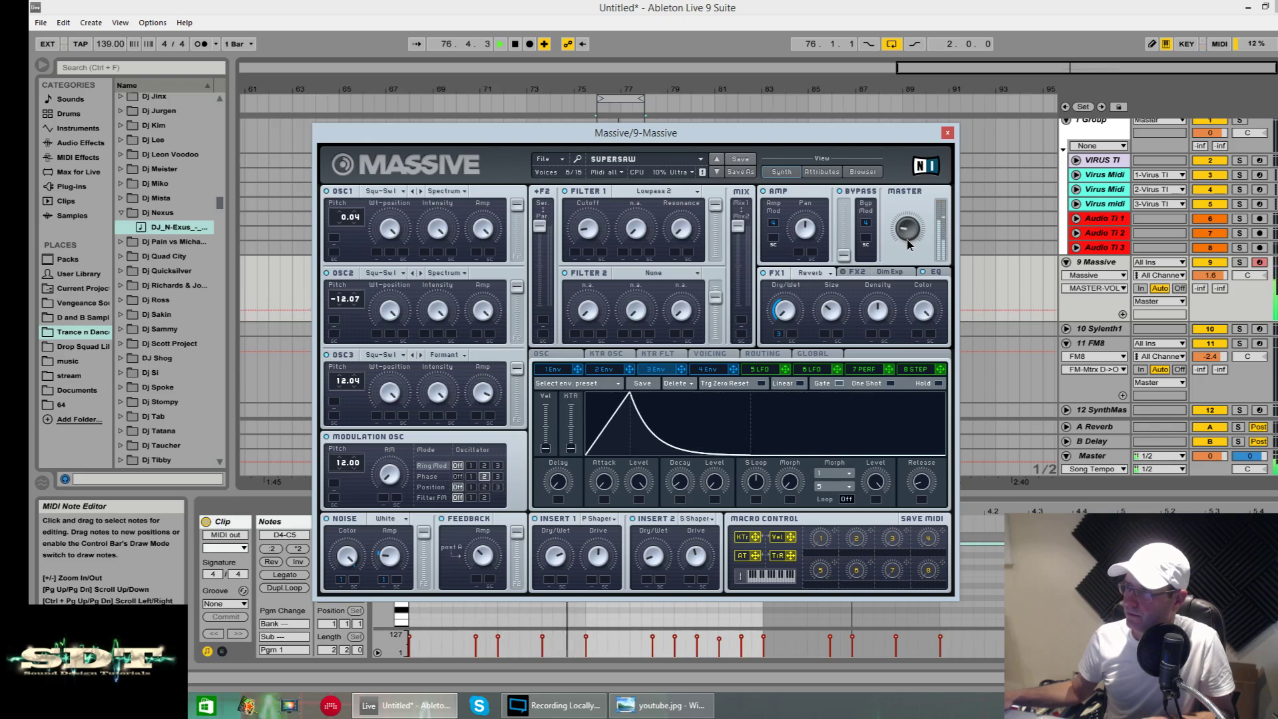
# - Lower envelope 4's decay level to about half, assign envelope 2 to filter 1's cutoff and stop playback
pyautogui.click(711, 370)
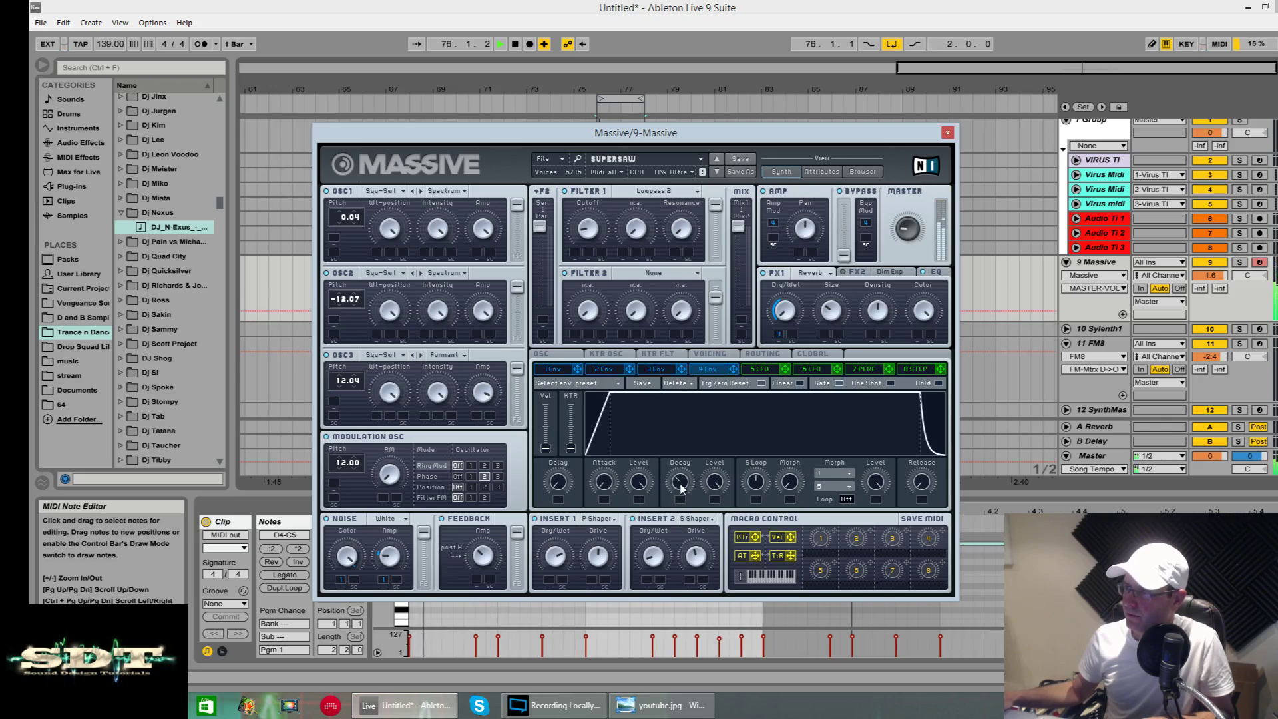
pyautogui.moveTo(714, 483); pyautogui.dragTo(716, 500)
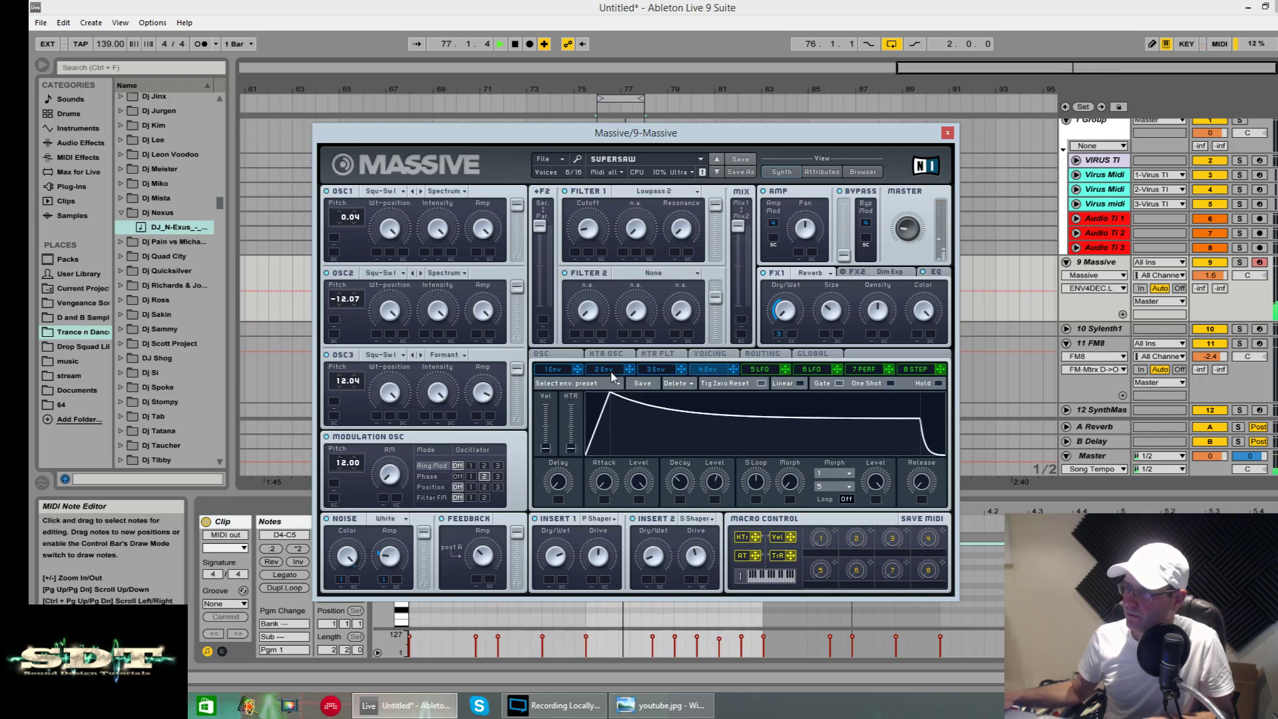
pyautogui.moveTo(629, 369); pyautogui.dragTo(579, 263)
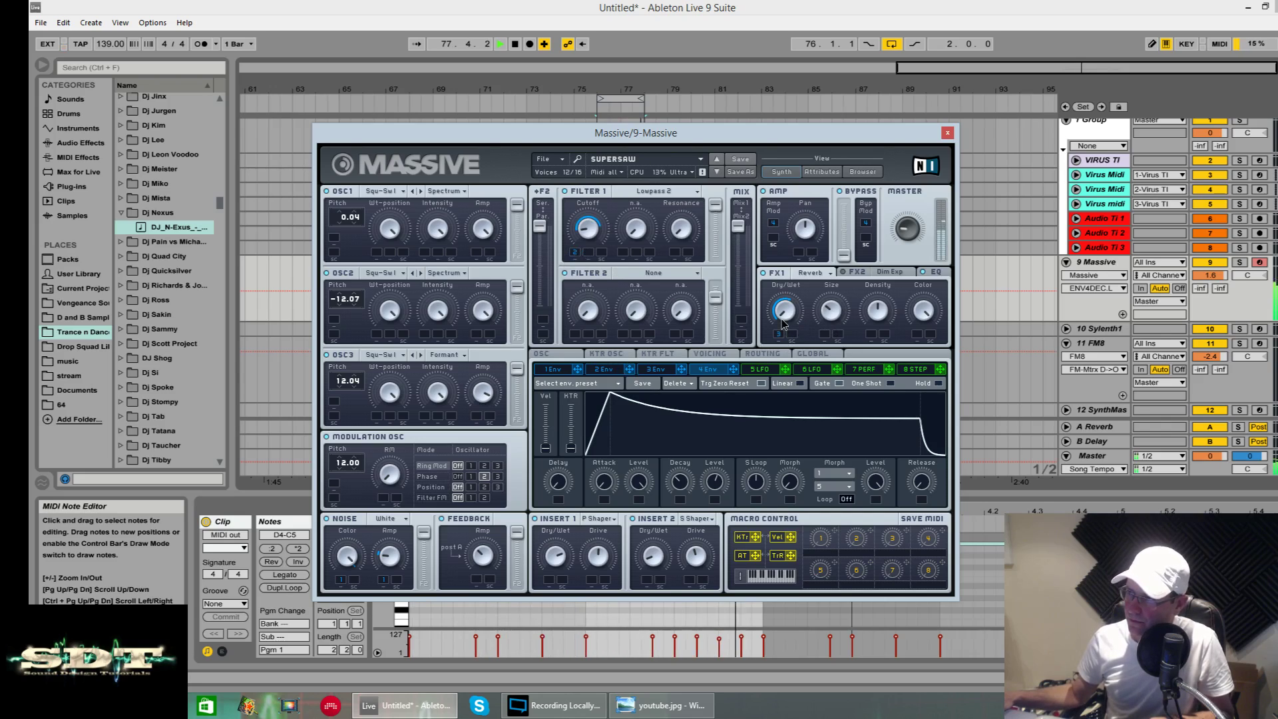
pyautogui.press('space')
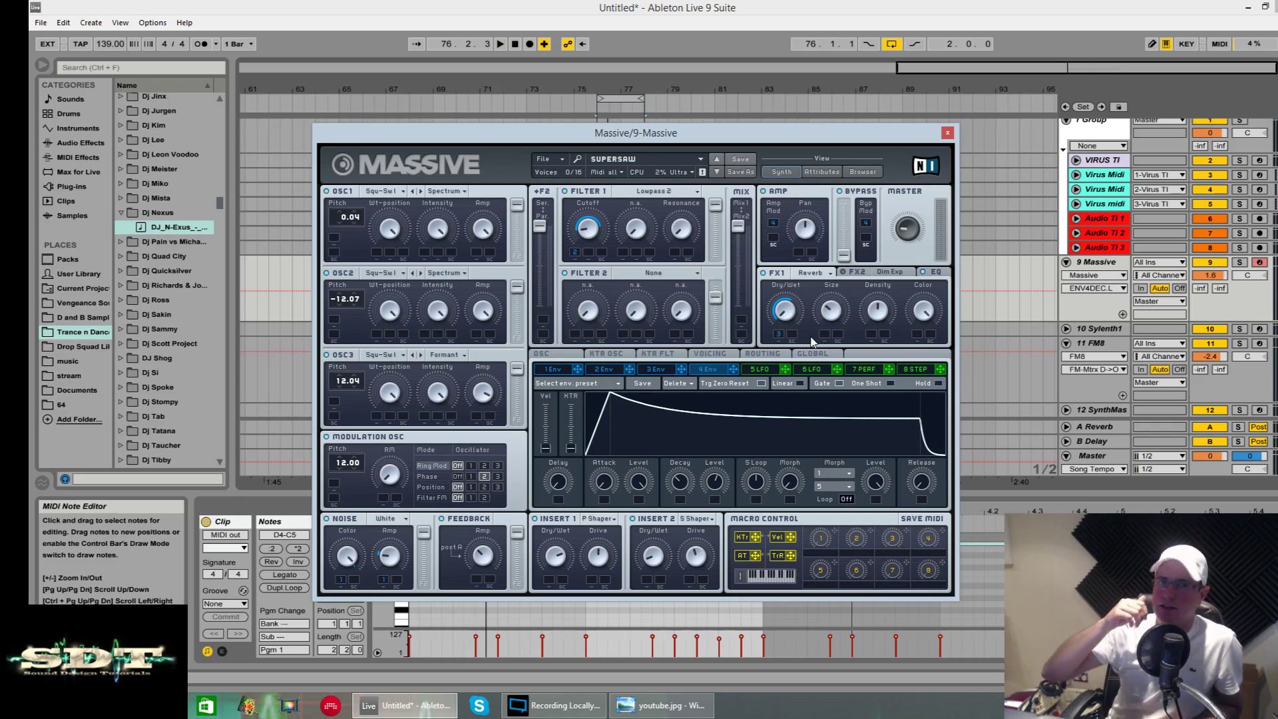
# - Close the Massive window and reopen it from the device on the 9 Massive track
pyautogui.click(948, 134)
pyautogui.doubleClick(1111, 265)
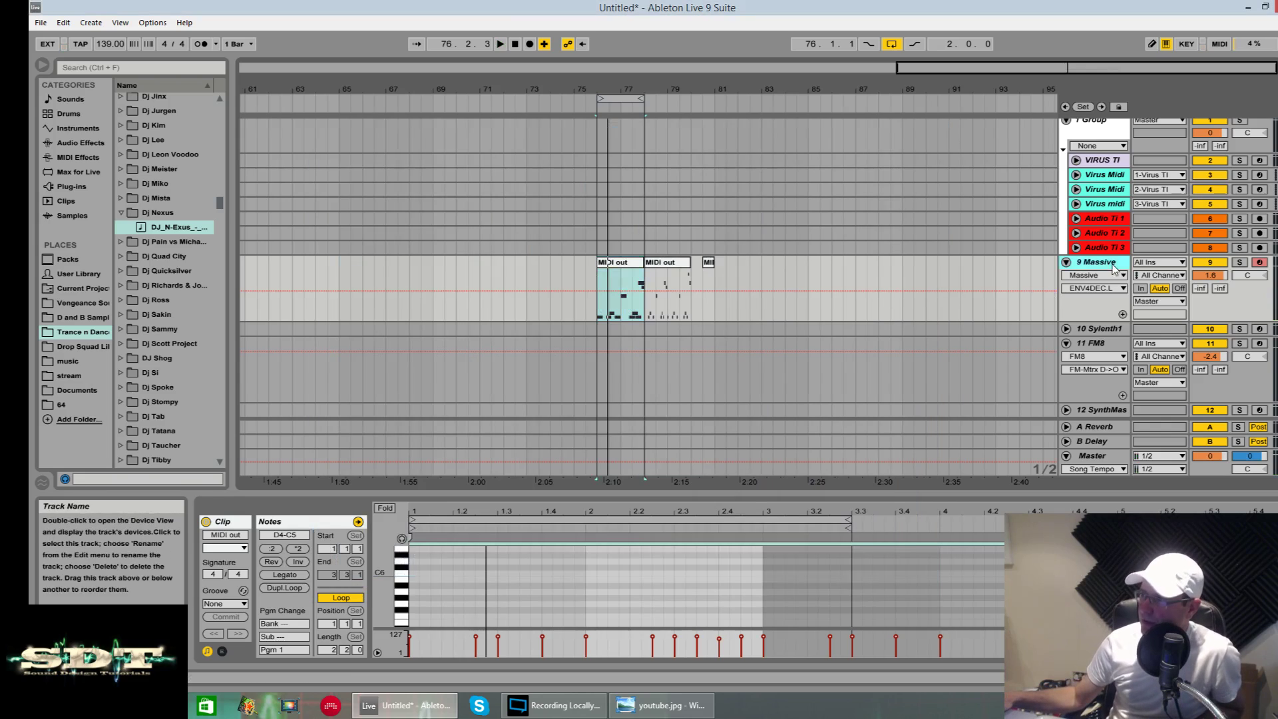
pyautogui.click(238, 520)
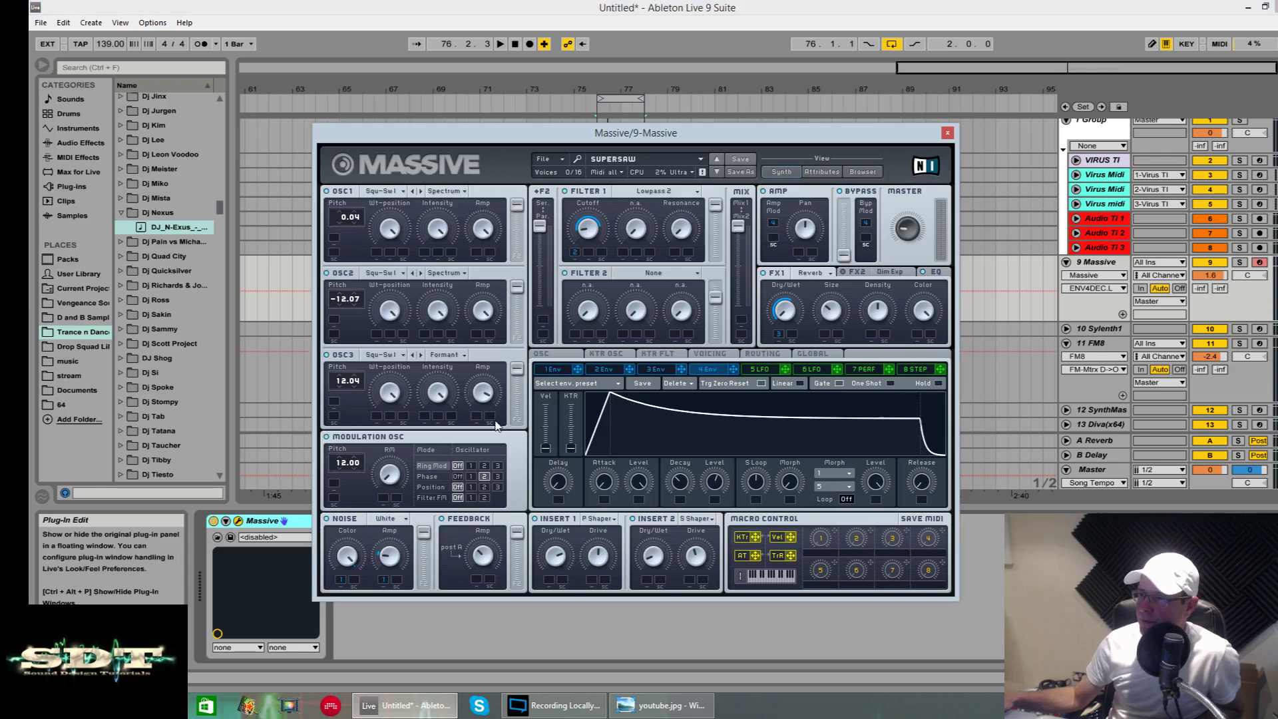
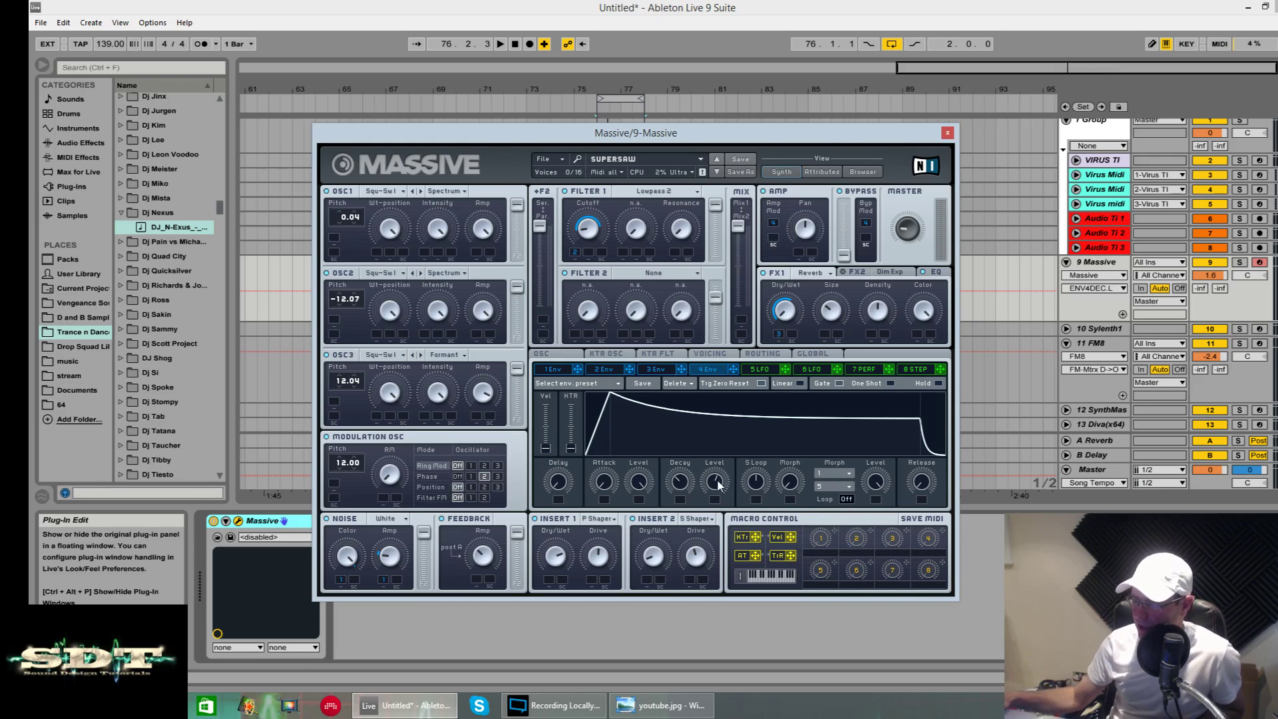
# - Lower envelope 4's decay level slightly, then raise it to maximum while auditioning the loop
pyautogui.moveTo(717, 488); pyautogui.dragTo(717, 493)
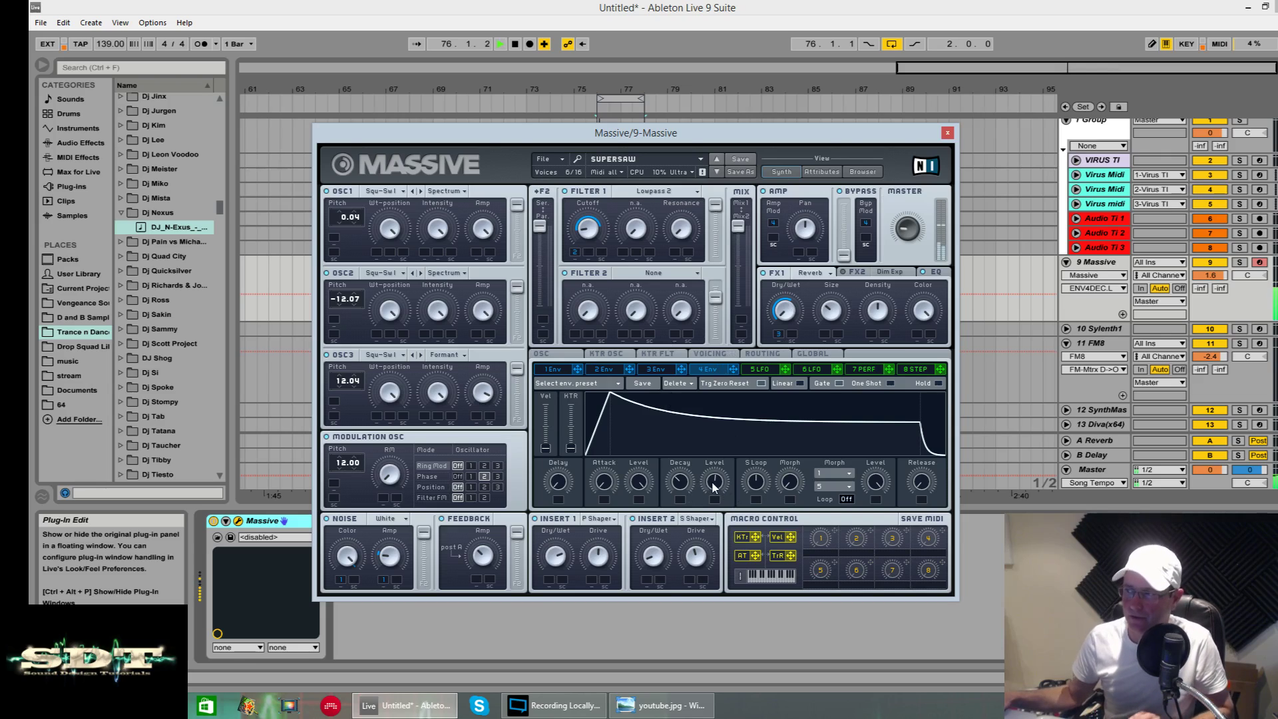
pyautogui.moveTo(712, 483); pyautogui.dragTo(715, 399)
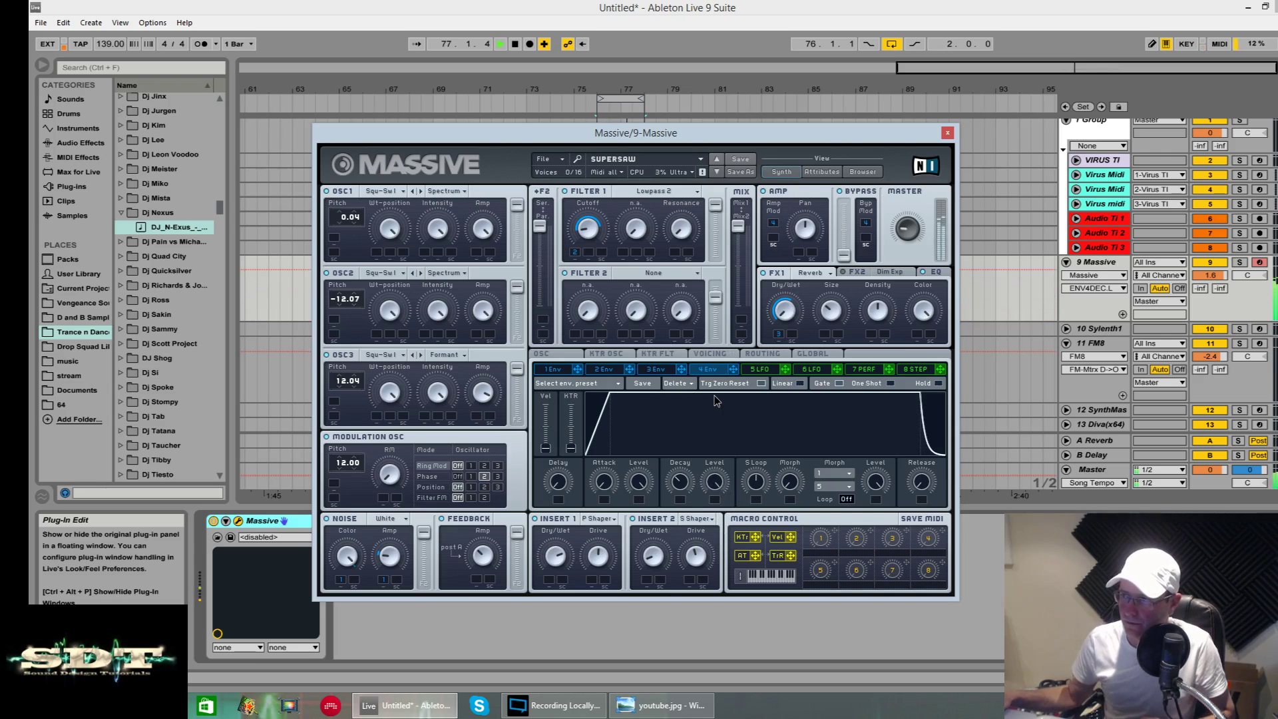
pyautogui.rightClick(779, 335)
pyautogui.press('space')
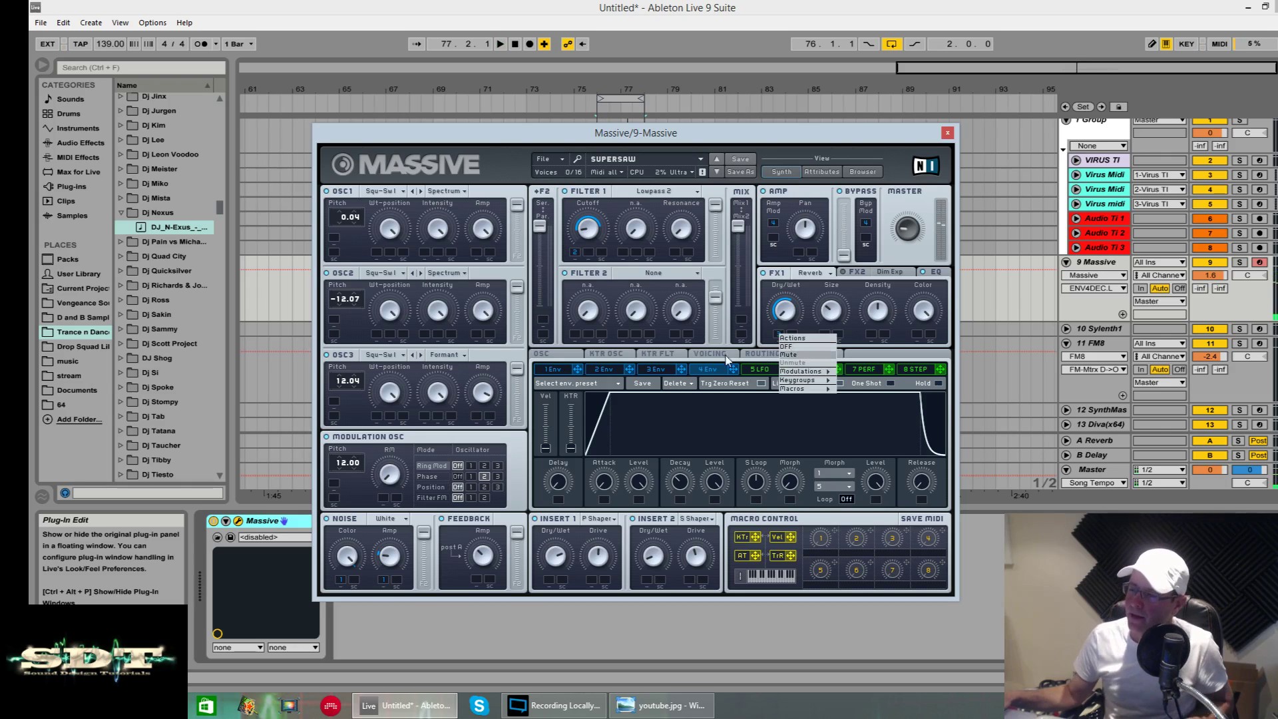
pyautogui.click(764, 327)
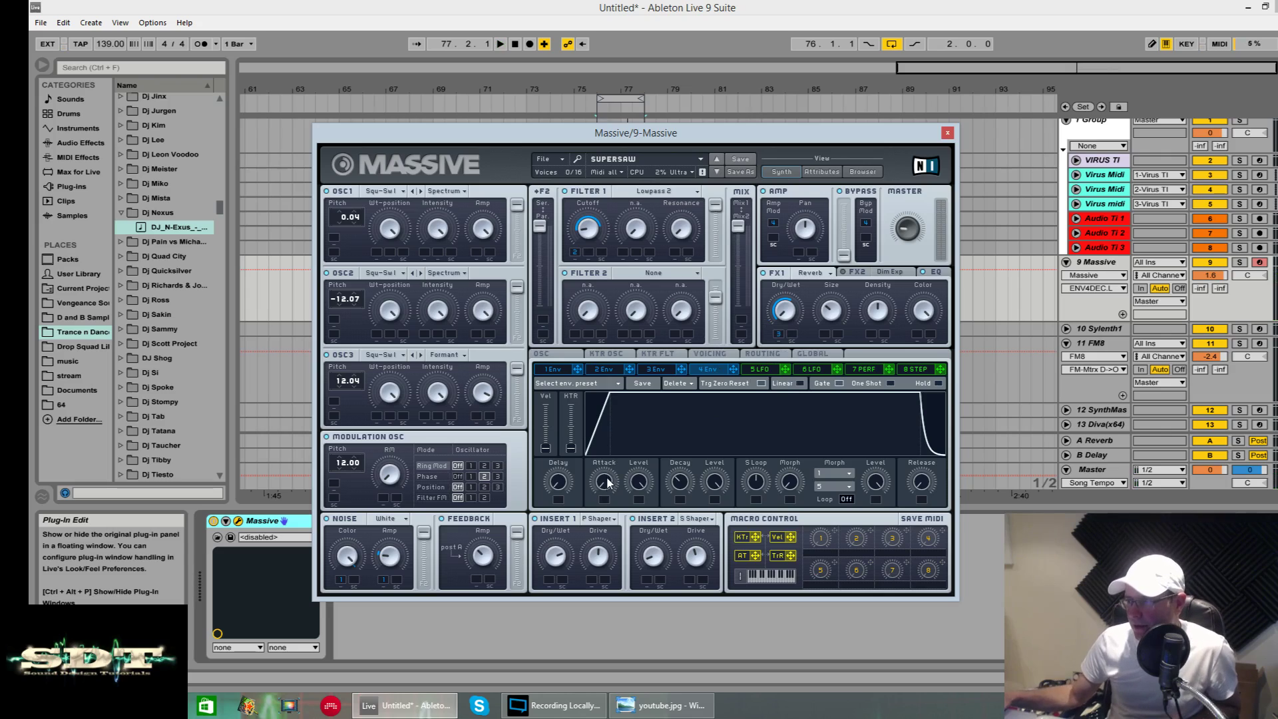
# - Raise envelope 3's decay level to maximum, audition the loop and try the envelope's attack and delay controls
pyautogui.click(675, 370)
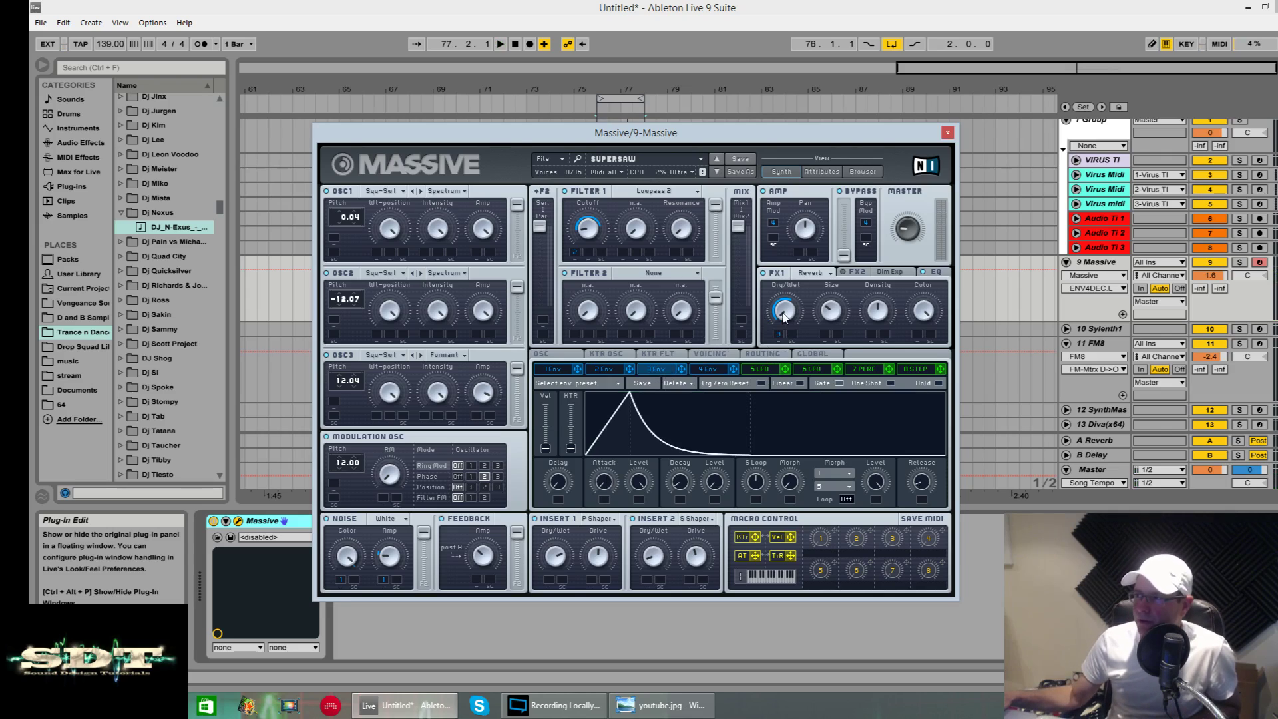
pyautogui.moveTo(712, 485); pyautogui.dragTo(722, 412)
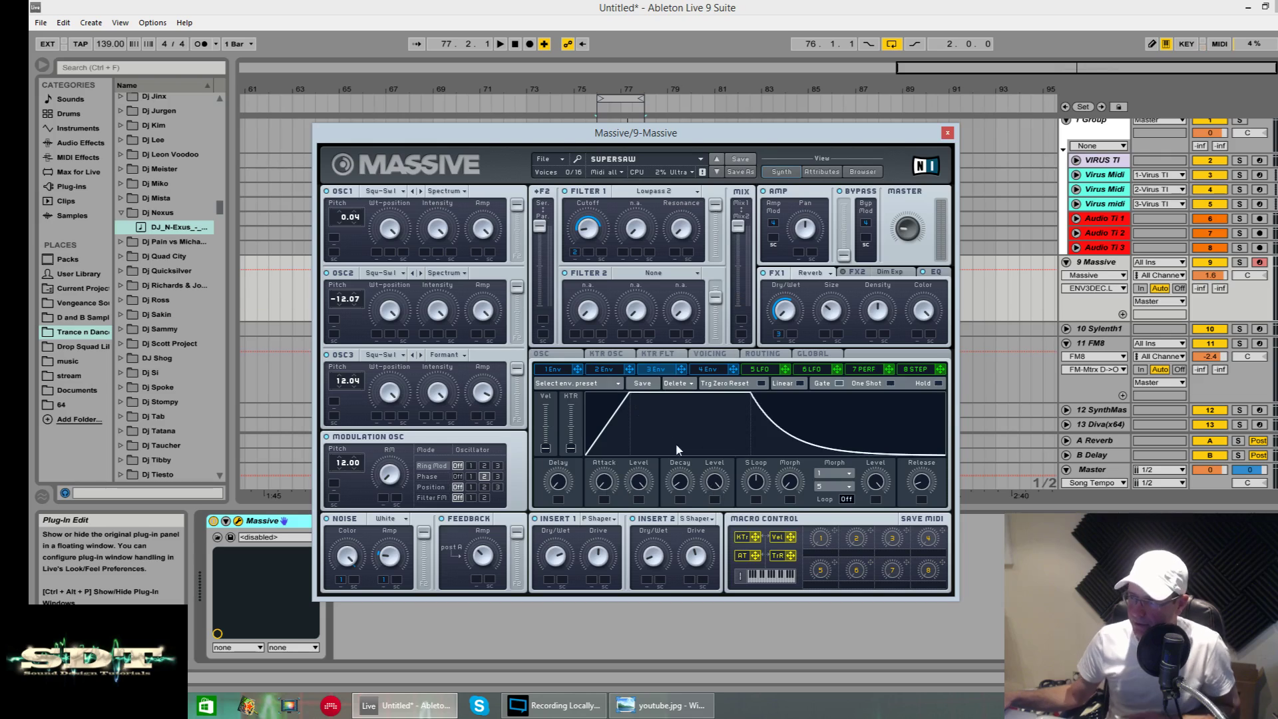
pyautogui.press('space')
pyautogui.click(605, 488)
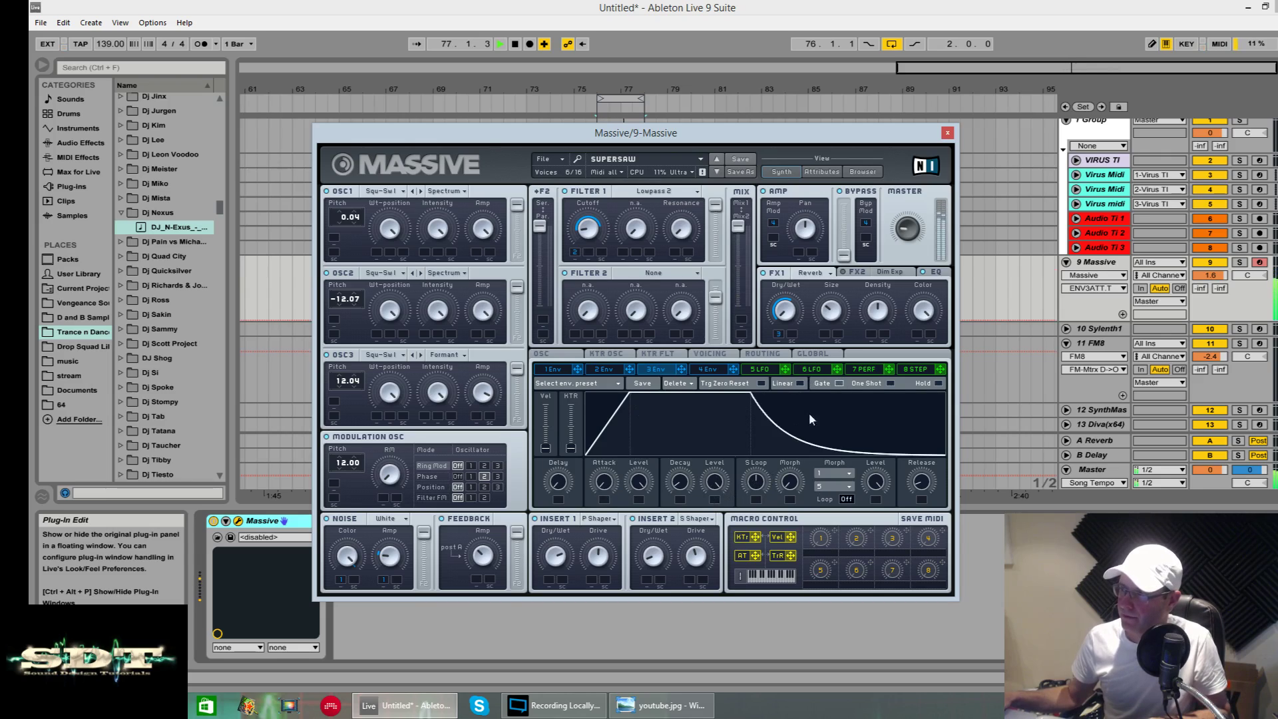
pyautogui.press('space')
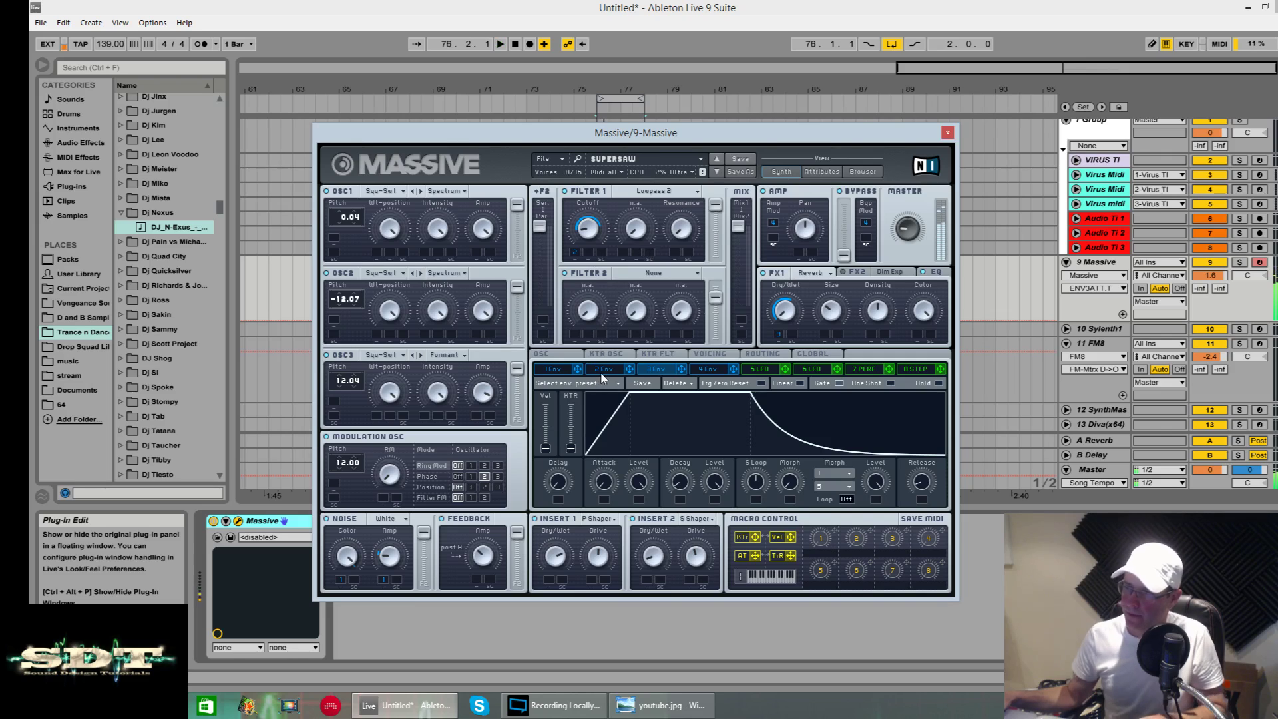
pyautogui.moveTo(558, 488)
pyautogui.mouseDown()
pyautogui.moveTo(558, 469)
pyautogui.moveTo(555, 498)
pyautogui.mouseUp()
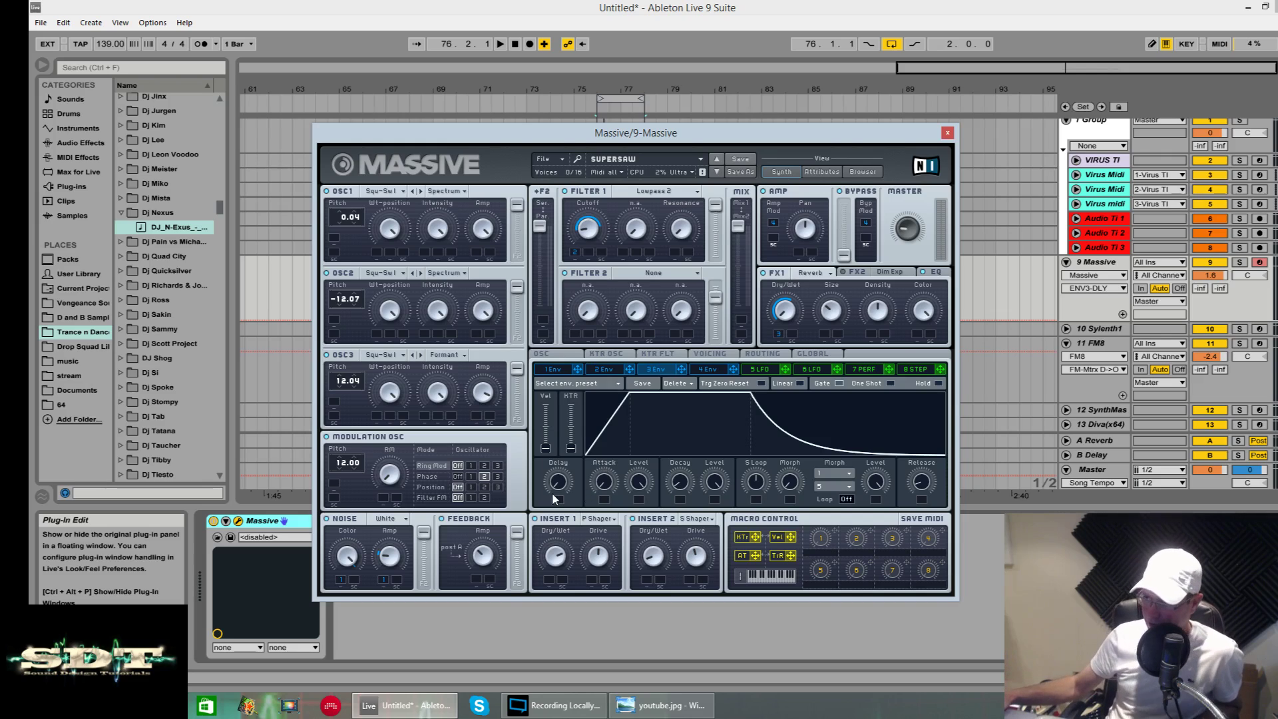
# - Add delay to envelope 3, audition the loop with a longer delay, and reduce the delay to a moderate amount
pyautogui.moveTo(553, 499); pyautogui.dragTo(559, 478)
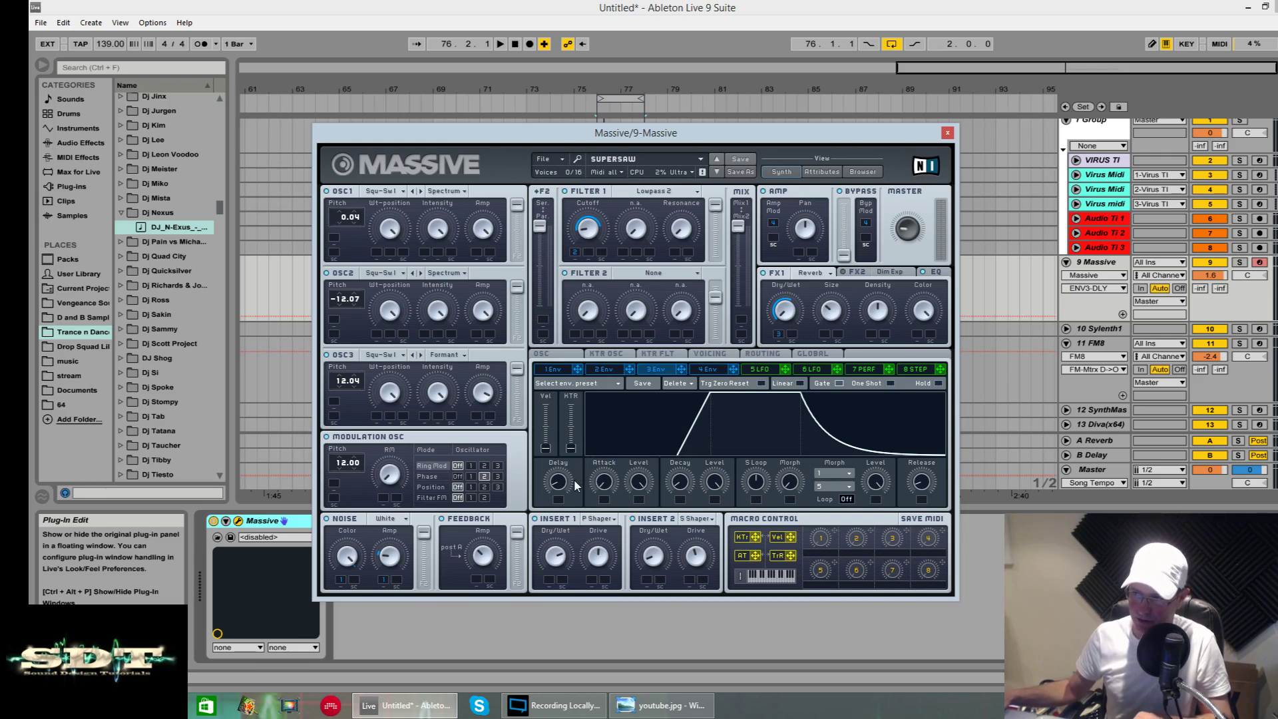
pyautogui.moveTo(568, 482); pyautogui.dragTo(566, 485)
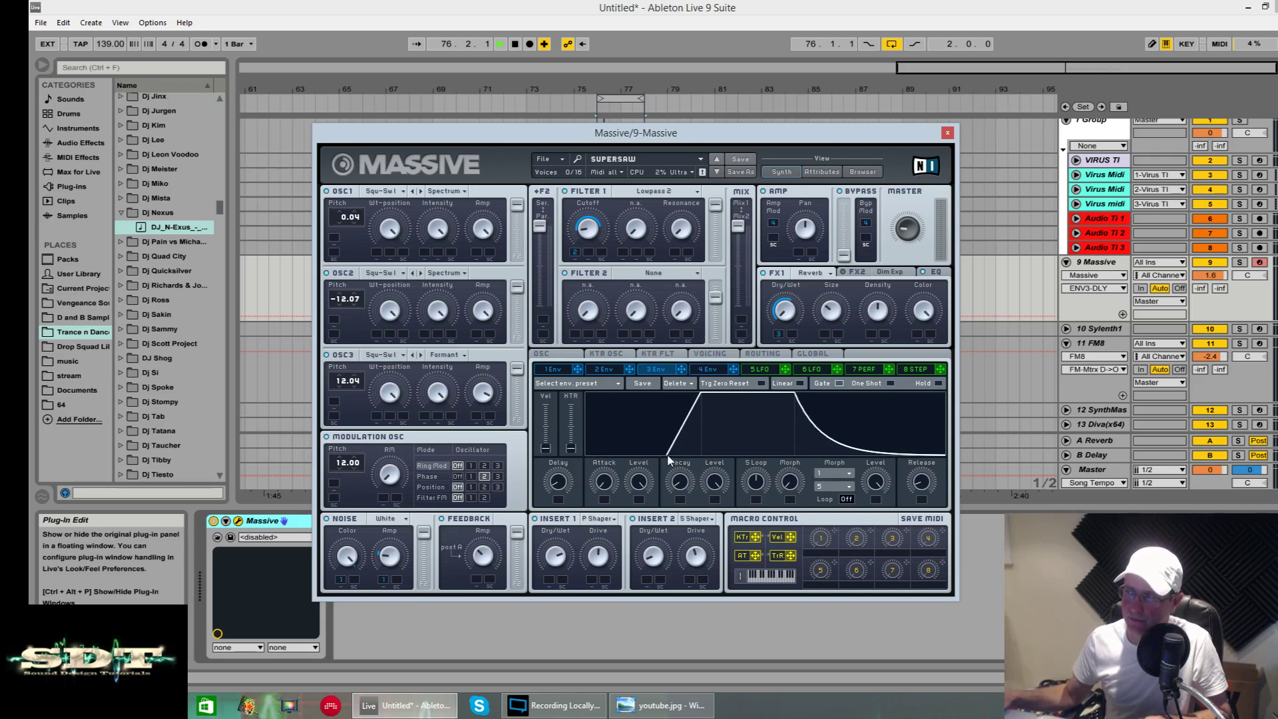
pyautogui.moveTo(557, 485); pyautogui.dragTo(560, 464)
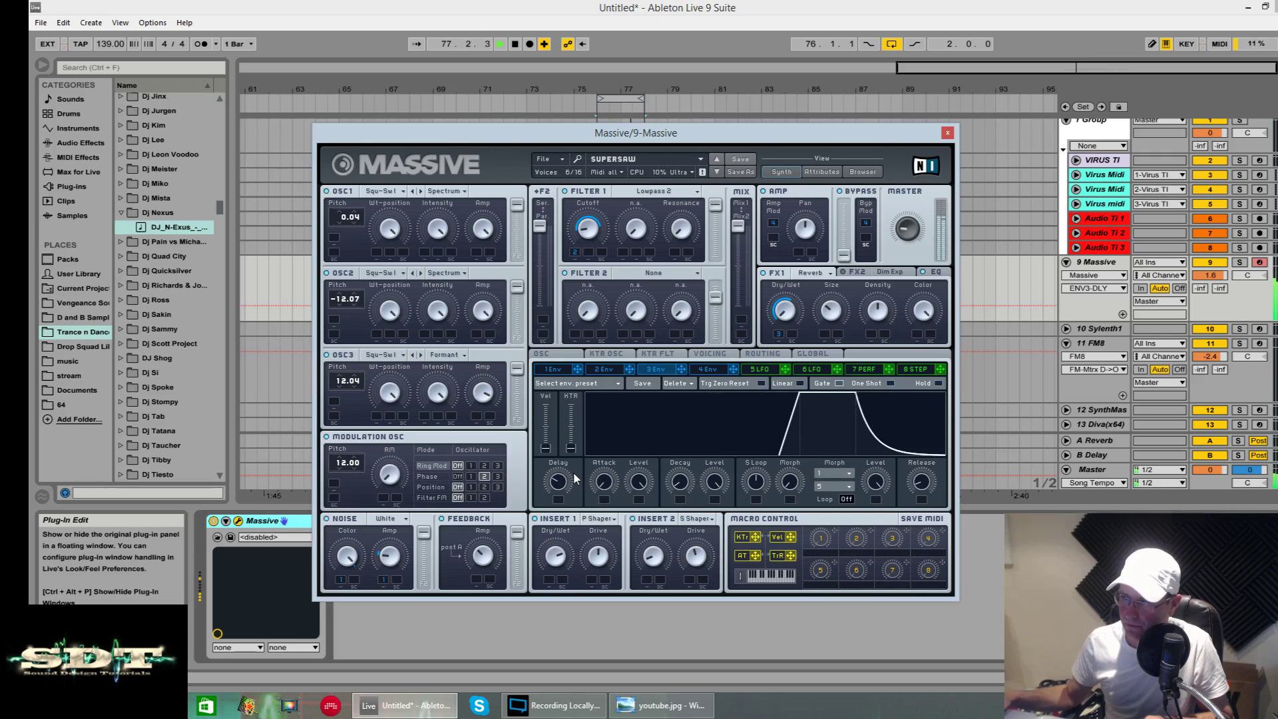
pyautogui.moveTo(565, 482)
pyautogui.mouseDown()
pyautogui.moveTo(563, 468)
pyautogui.moveTo(552, 521)
pyautogui.moveTo(559, 482)
pyautogui.mouseUp()
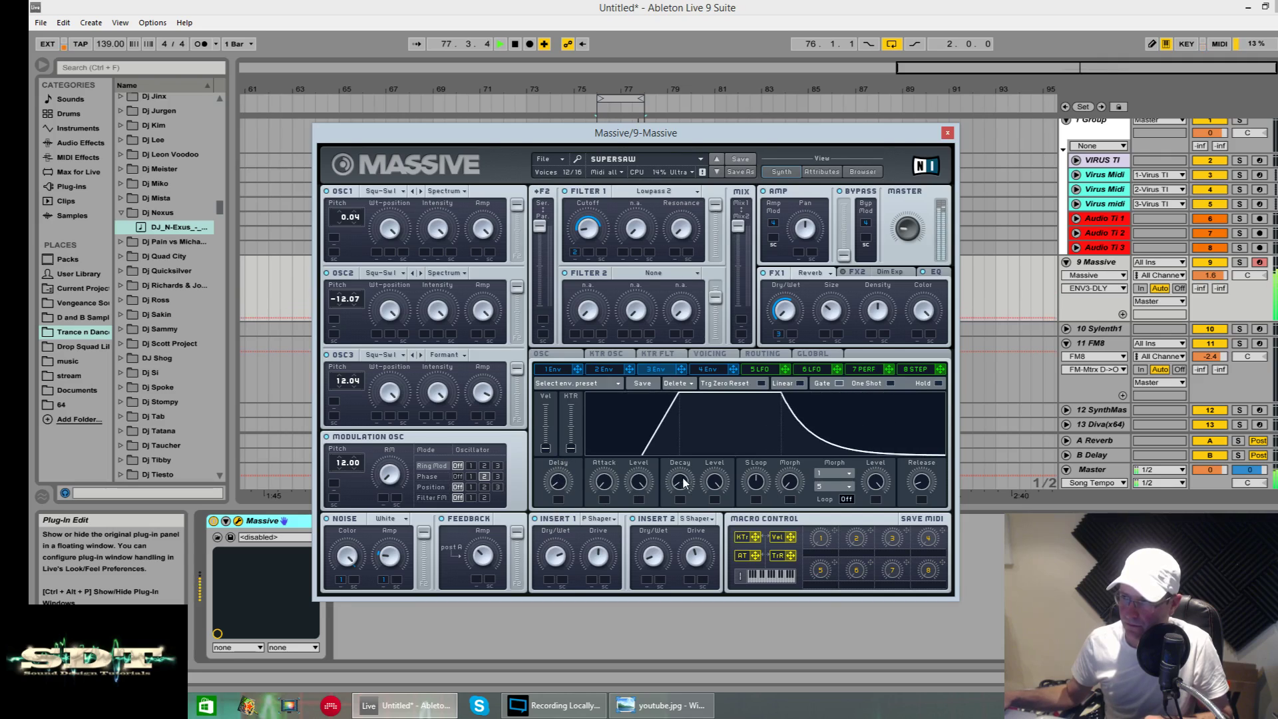
# - Shorten envelope 3's release, increase its delay while the loop plays, and stop playback
pyautogui.click(717, 482)
pyautogui.moveTo(916, 481); pyautogui.dragTo(912, 512)
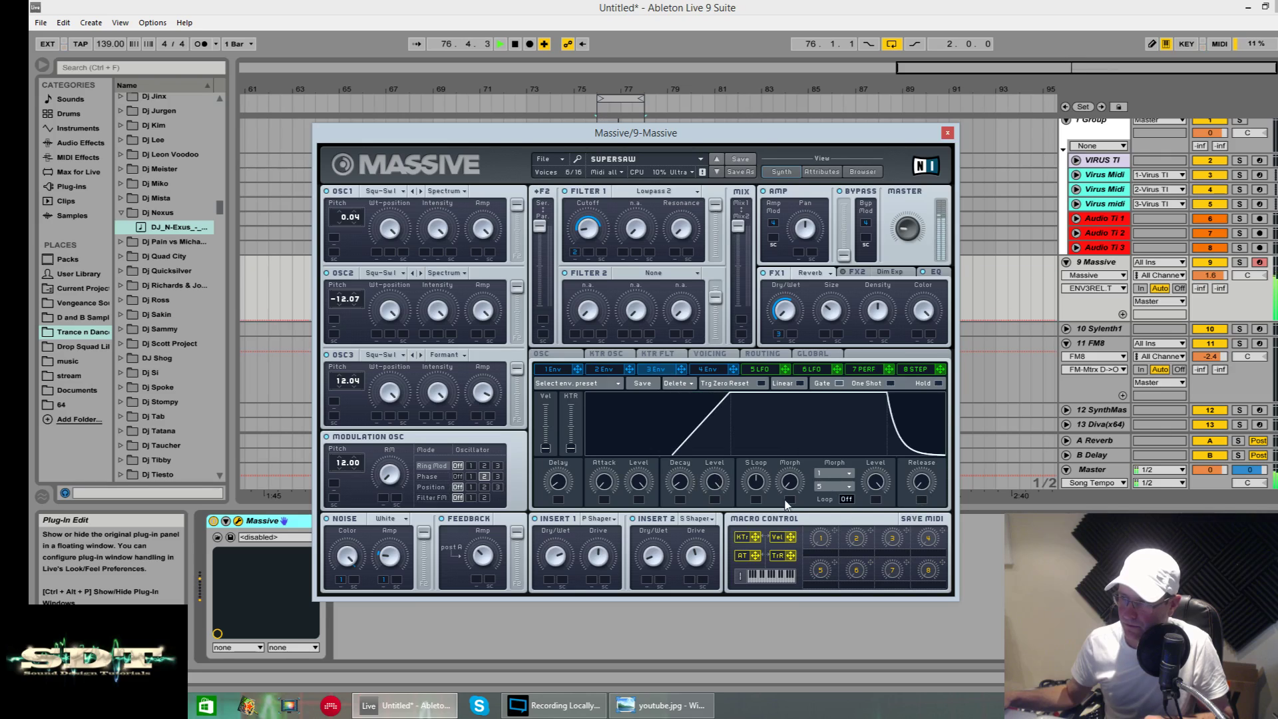
pyautogui.moveTo(559, 482); pyautogui.dragTo(558, 476)
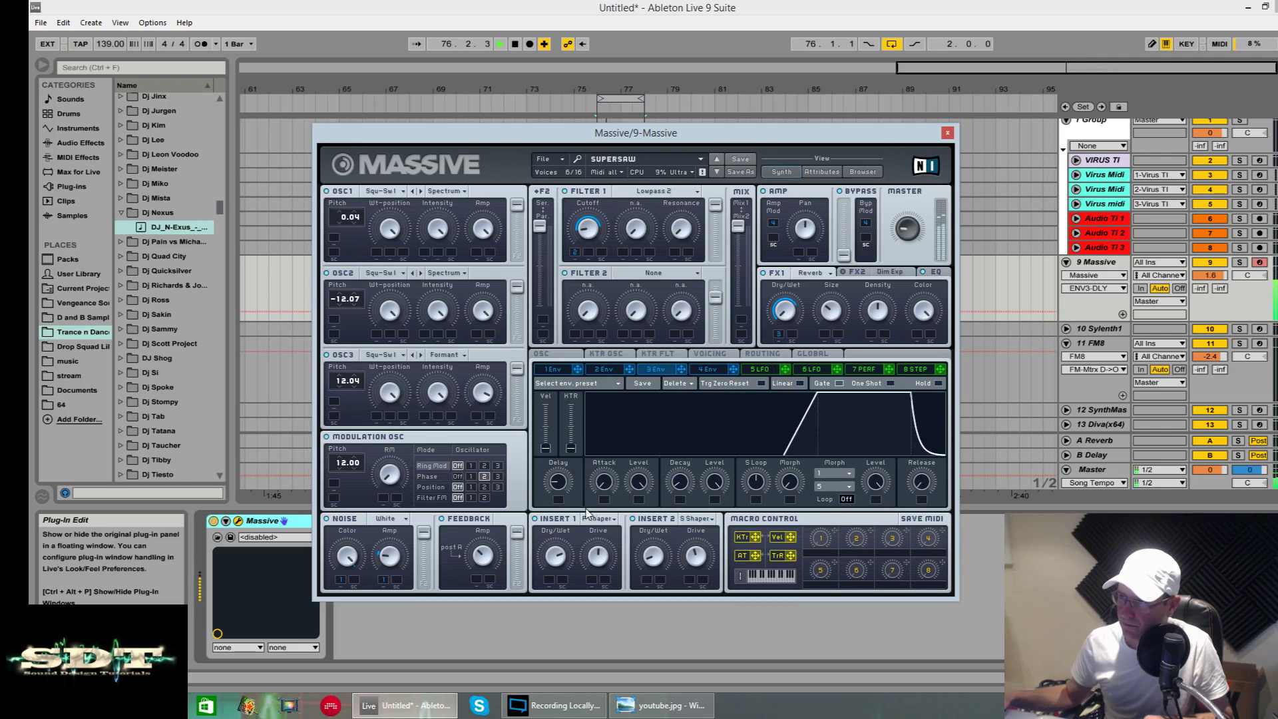
pyautogui.press('space')
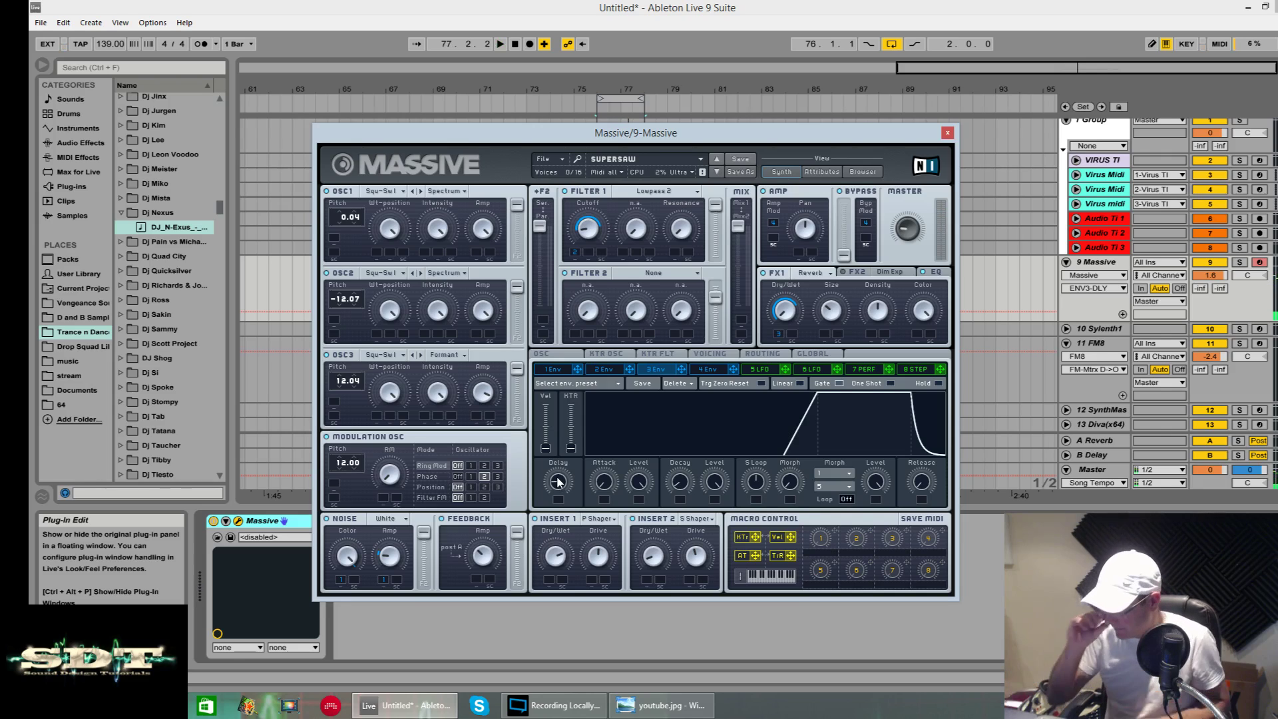
# - Turn envelope 3's delay to zero, and choose Sine 3.5 and Switch as its two morph shapes
pyautogui.moveTo(557, 489); pyautogui.dragTo(557, 526)
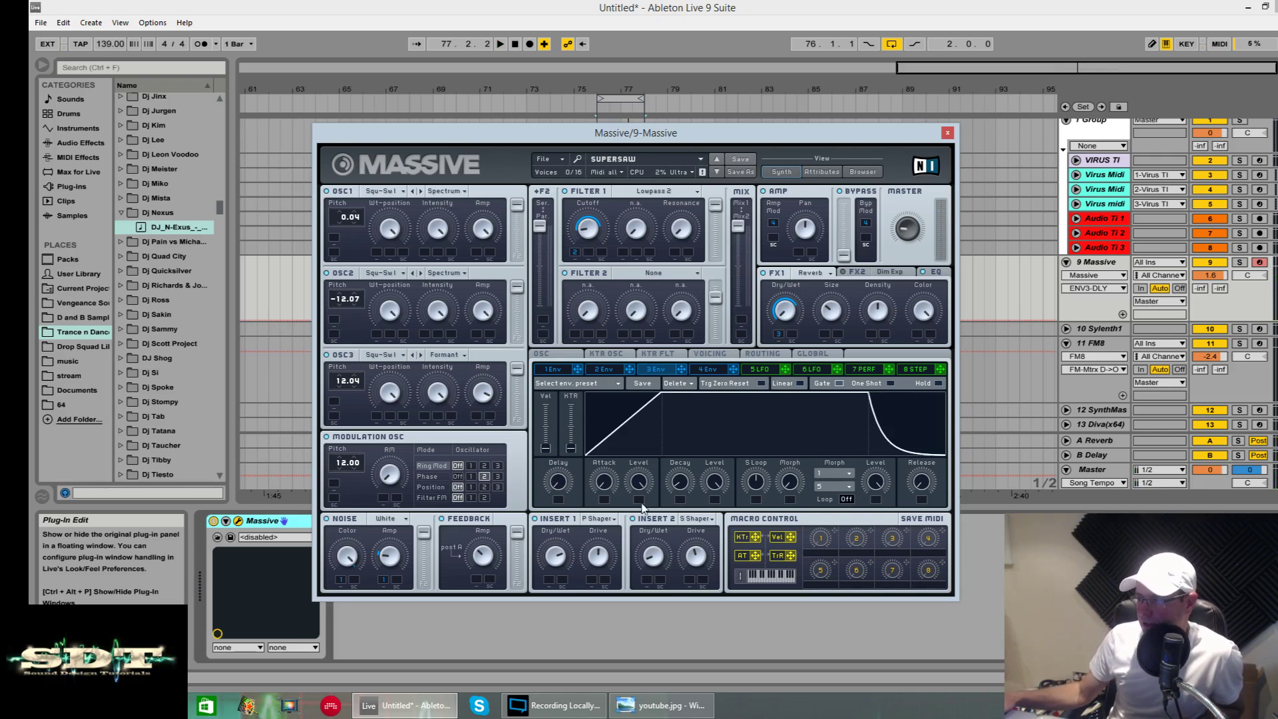
pyautogui.click(833, 473)
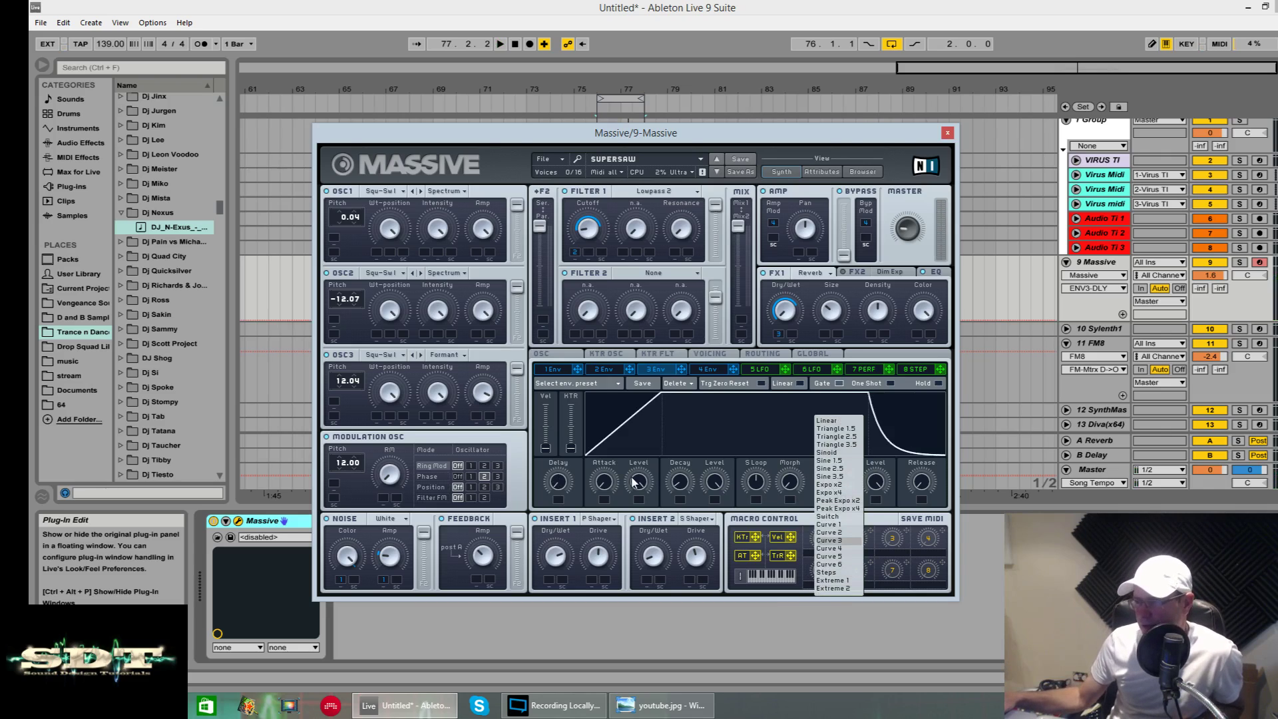
pyautogui.click(748, 446)
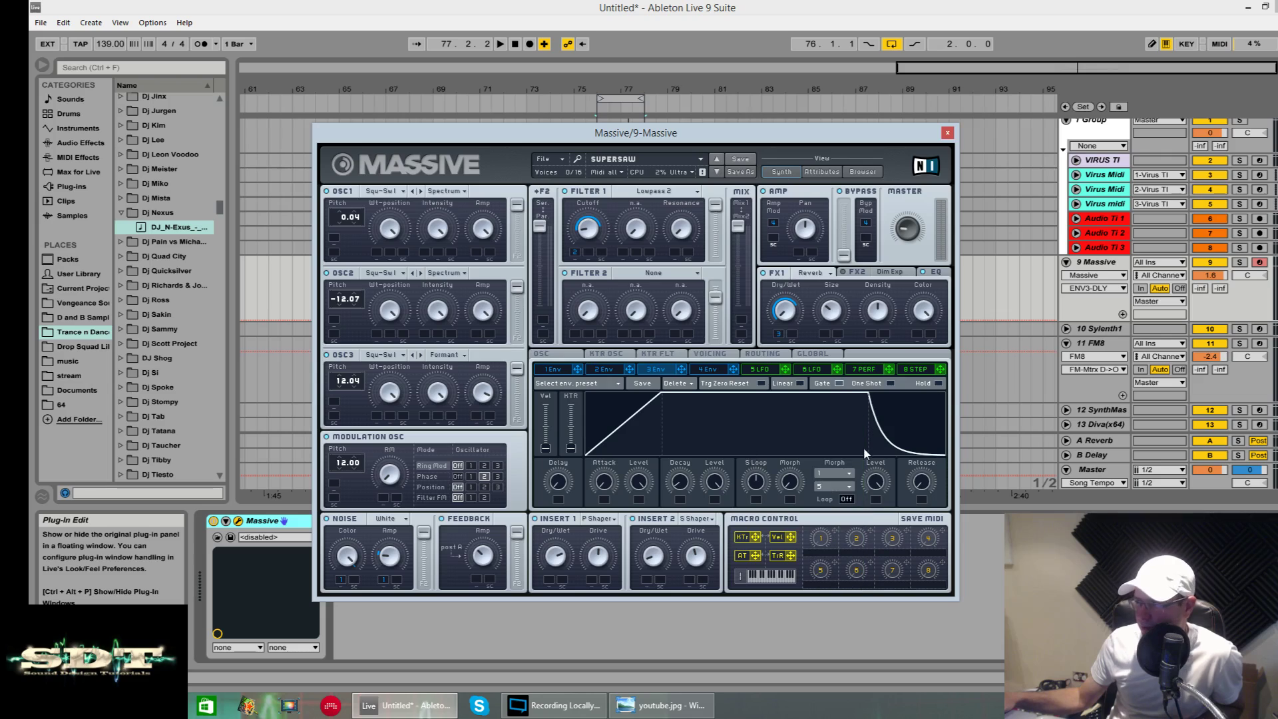
pyautogui.click(836, 474)
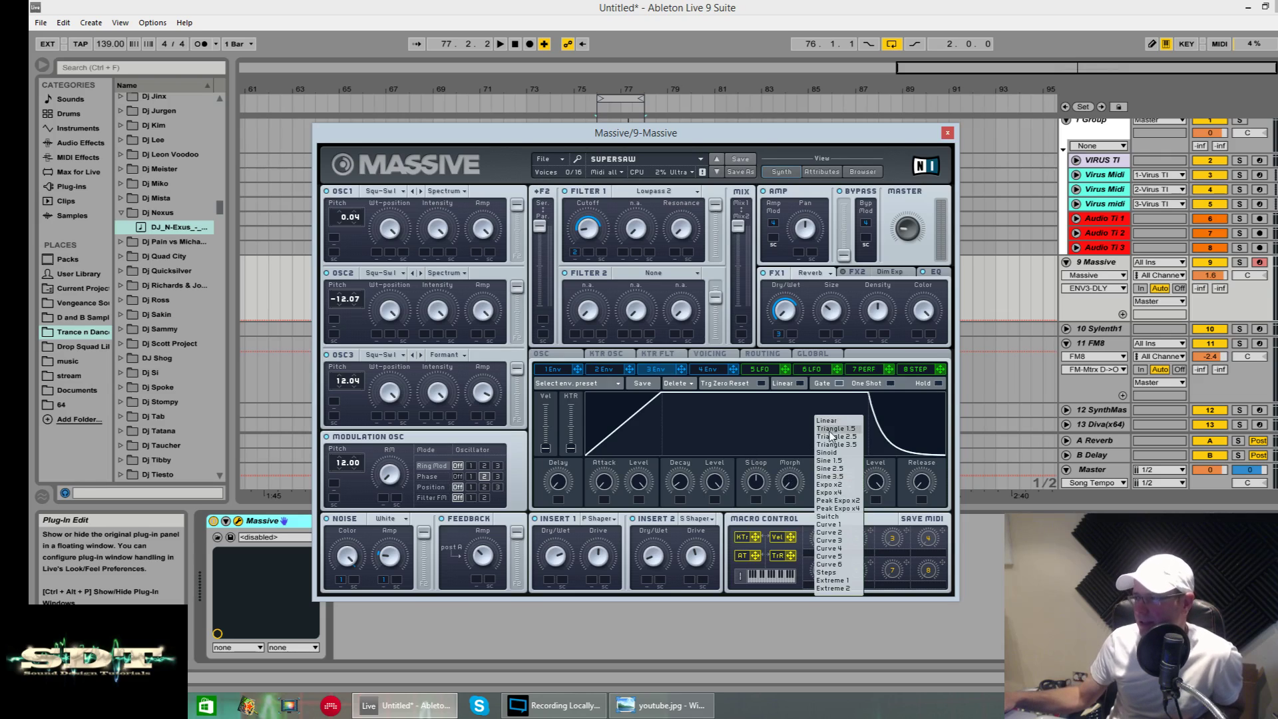
pyautogui.click(782, 444)
pyautogui.click(829, 472)
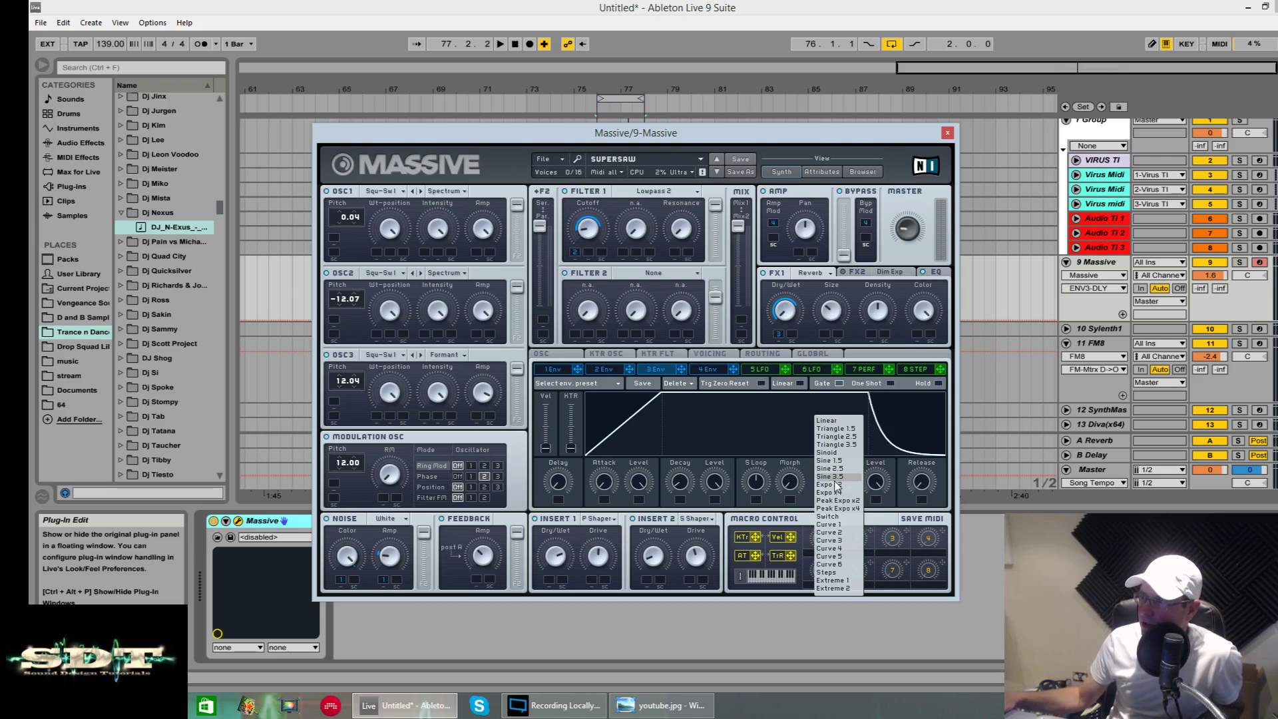
pyautogui.click(839, 499)
pyautogui.click(837, 489)
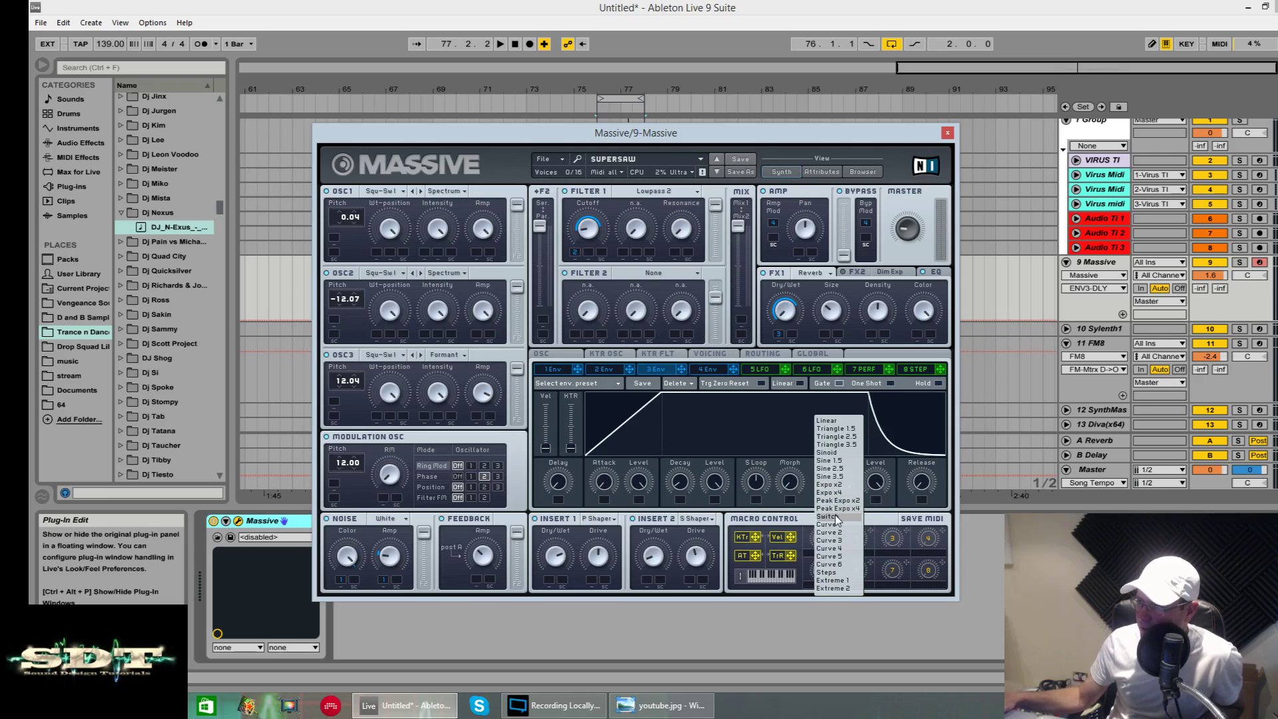
pyautogui.click(838, 517)
# - Set envelope 3's loop count to 3 and its first morph shape to Peak Expo x2
pyautogui.click(846, 499)
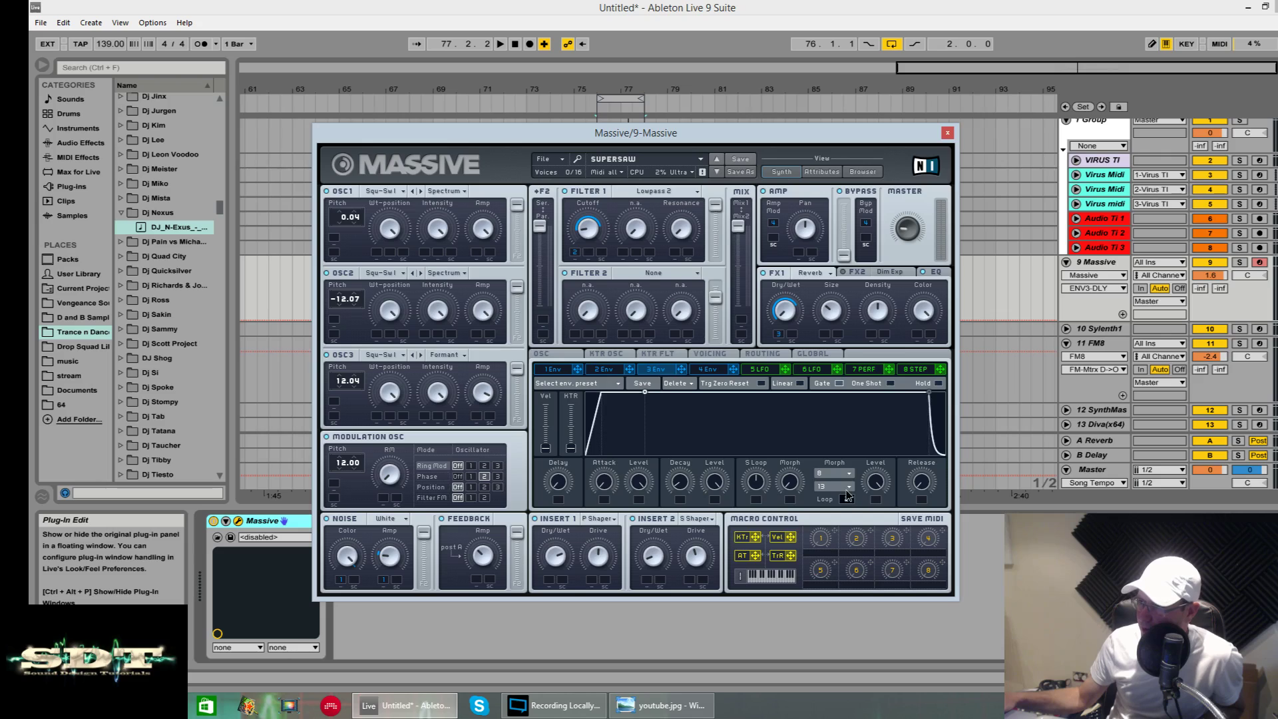
pyautogui.moveTo(848, 499); pyautogui.dragTo(847, 489)
pyautogui.click(849, 473)
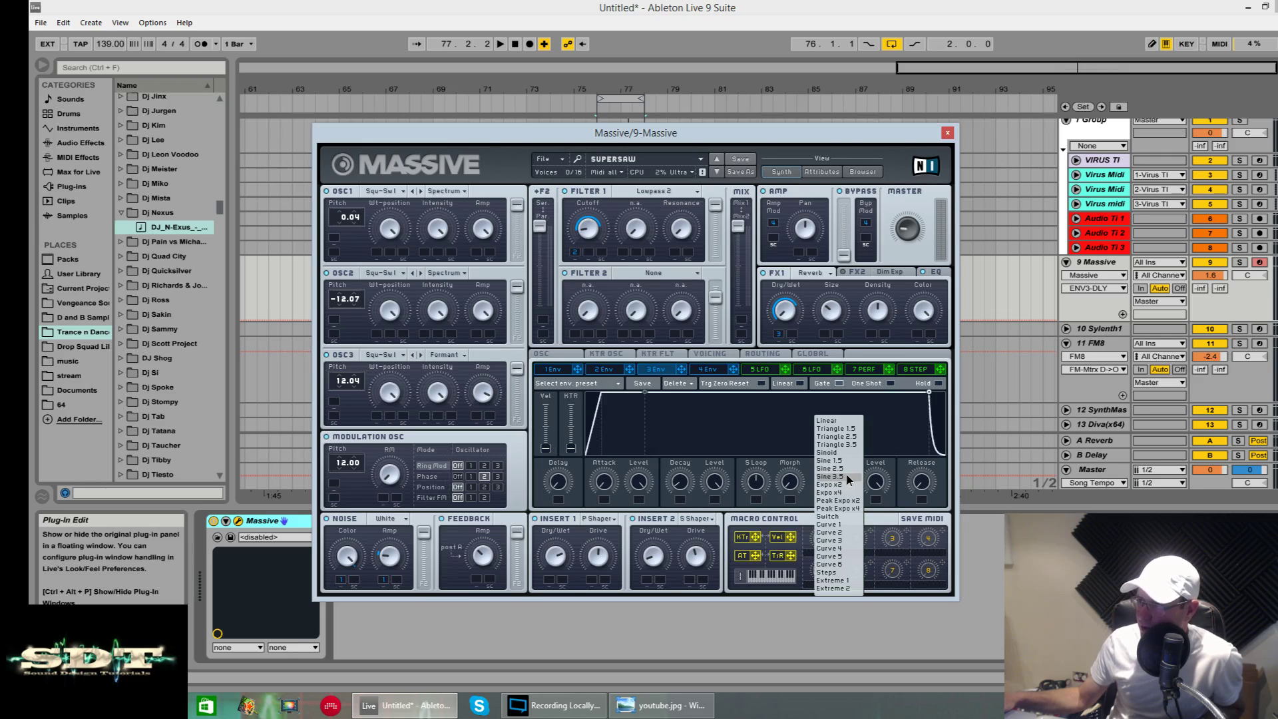
pyautogui.click(847, 501)
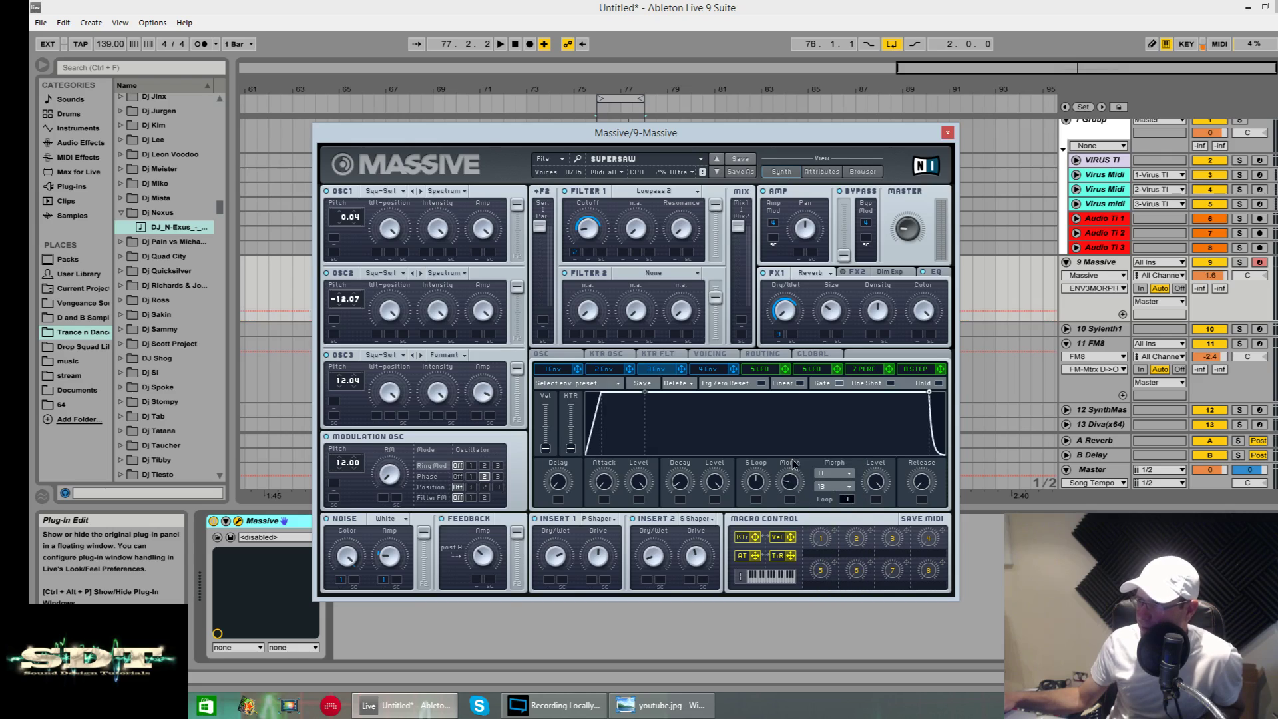
# - Reshape envelope 3's loop by lowering its level, choosing Sine 3.5 as first morph shape and adjusting the morph amount
pyautogui.moveTo(876, 481); pyautogui.dragTo(876, 556)
pyautogui.click(845, 473)
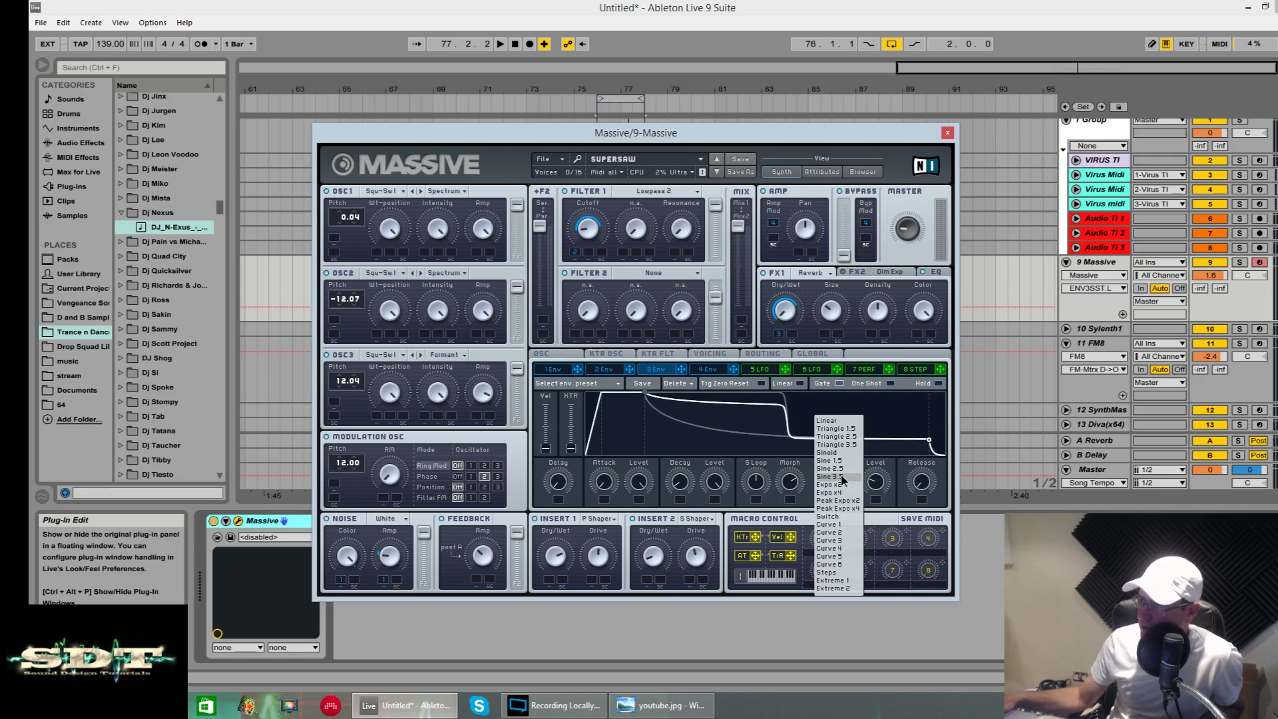
pyautogui.click(844, 474)
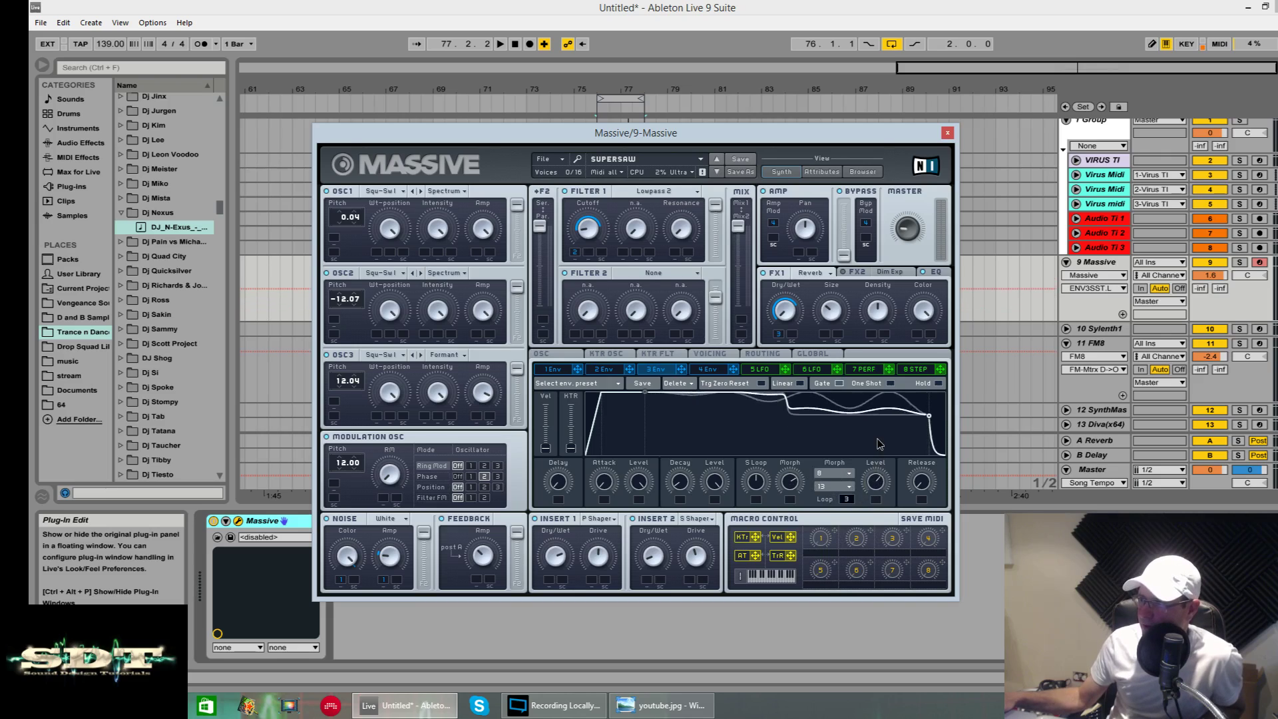
pyautogui.moveTo(788, 485); pyautogui.dragTo(791, 552)
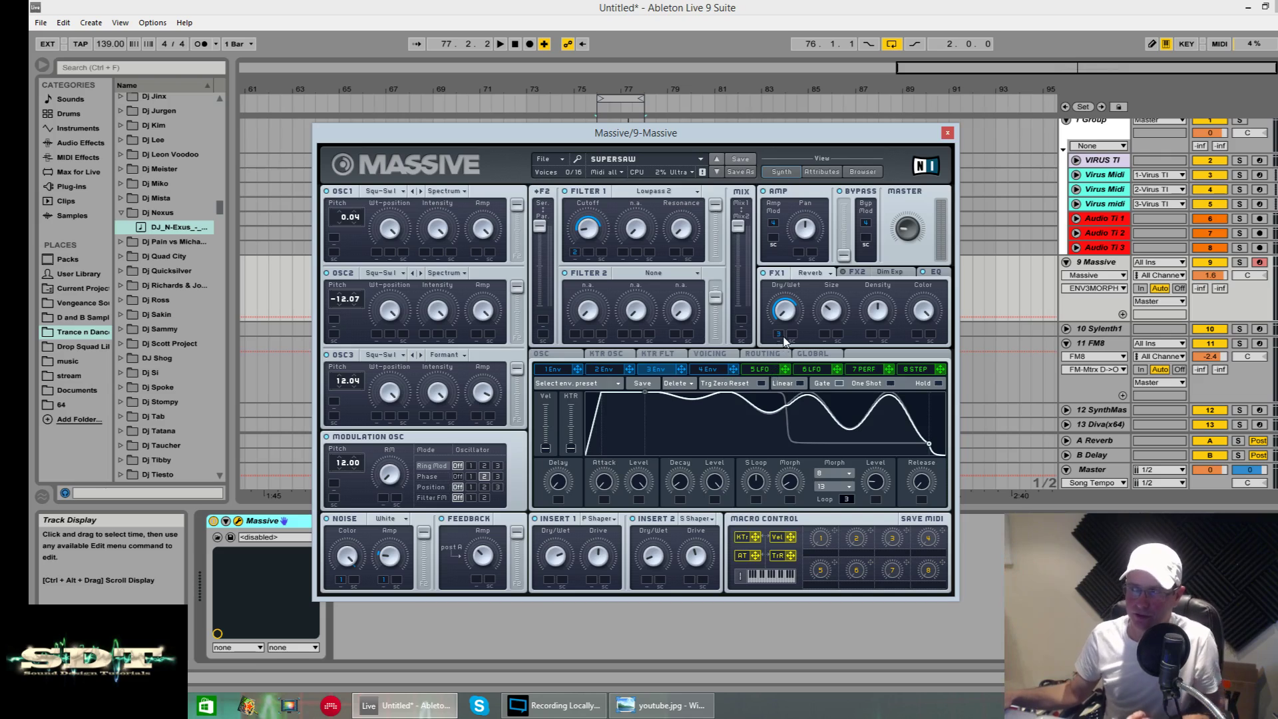
# - Lower envelope 3's end level to minimum during playback, and remove its modulation from the reverb's dry/wet amount
pyautogui.press('space')
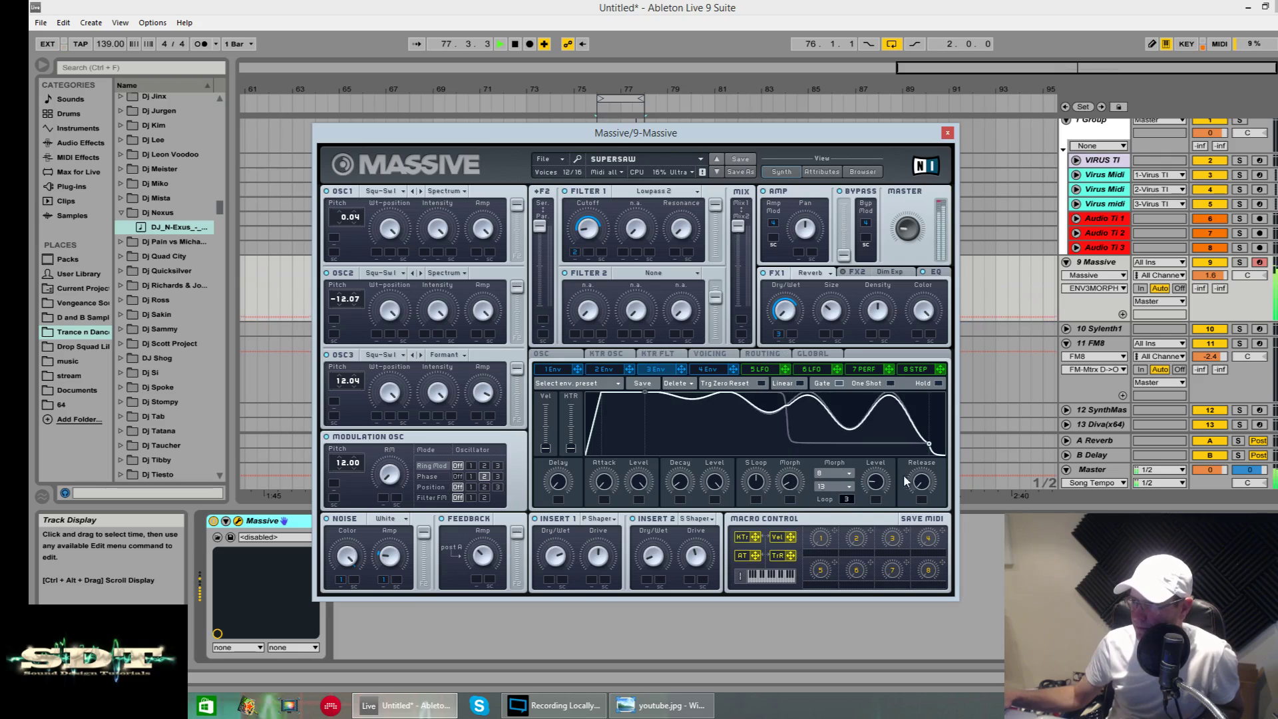
pyautogui.click(878, 482)
pyautogui.moveTo(879, 482); pyautogui.dragTo(882, 380)
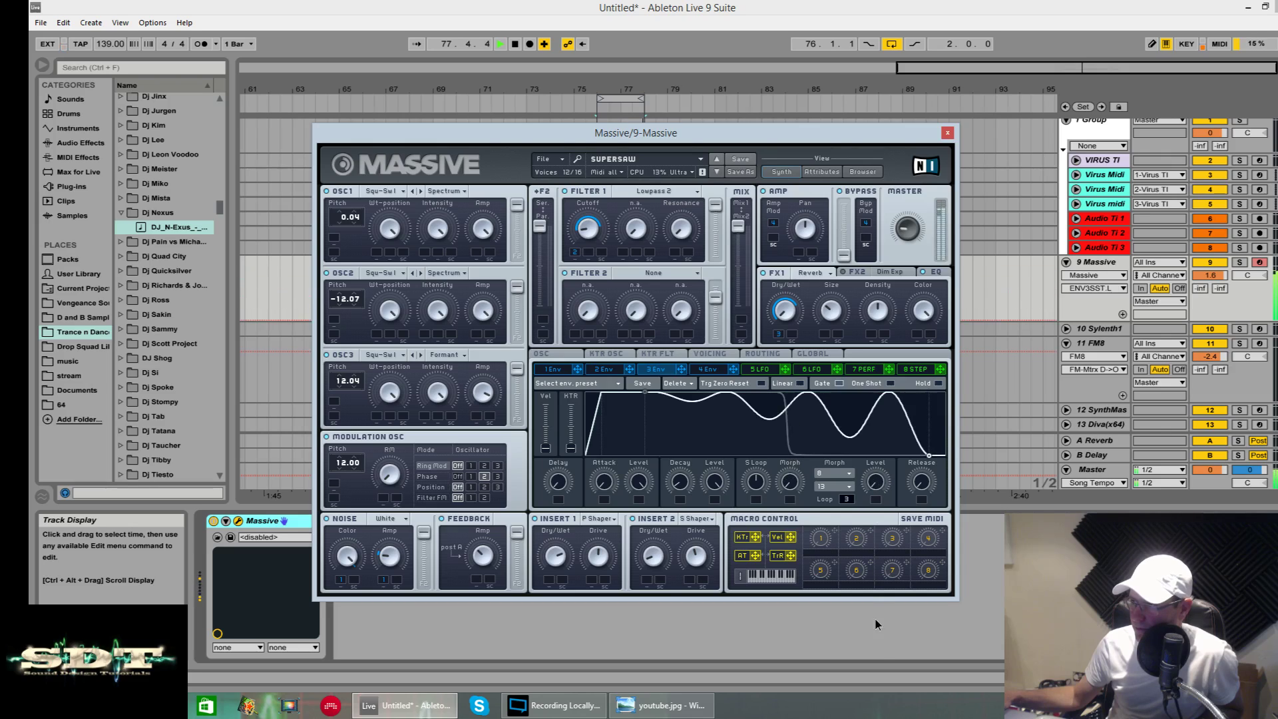
pyautogui.moveTo(790, 483)
pyautogui.mouseDown()
pyautogui.moveTo(789, 387)
pyautogui.moveTo(789, 460)
pyautogui.mouseUp()
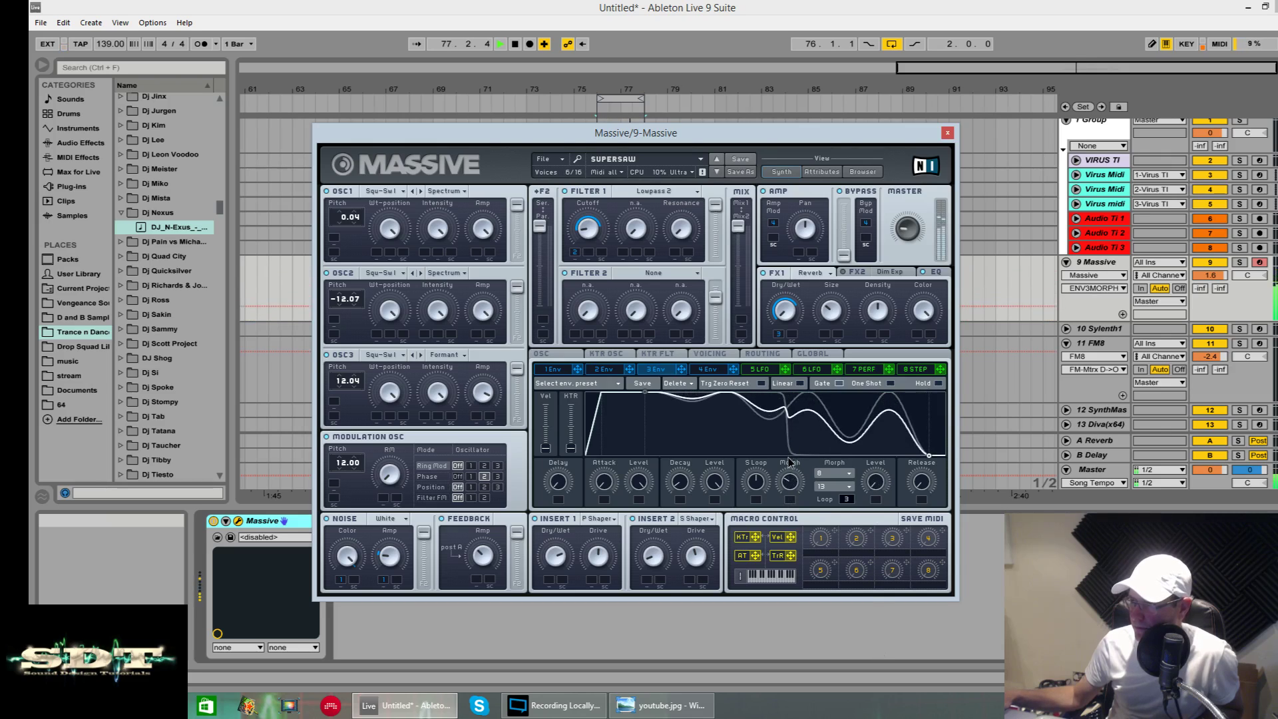
pyautogui.rightClick(784, 334)
pyautogui.click(791, 345)
# - Configure envelope 4's loop section with Switch as first morph shape, adjusted level and loop settings, and a loop count of 4
pyautogui.click(707, 368)
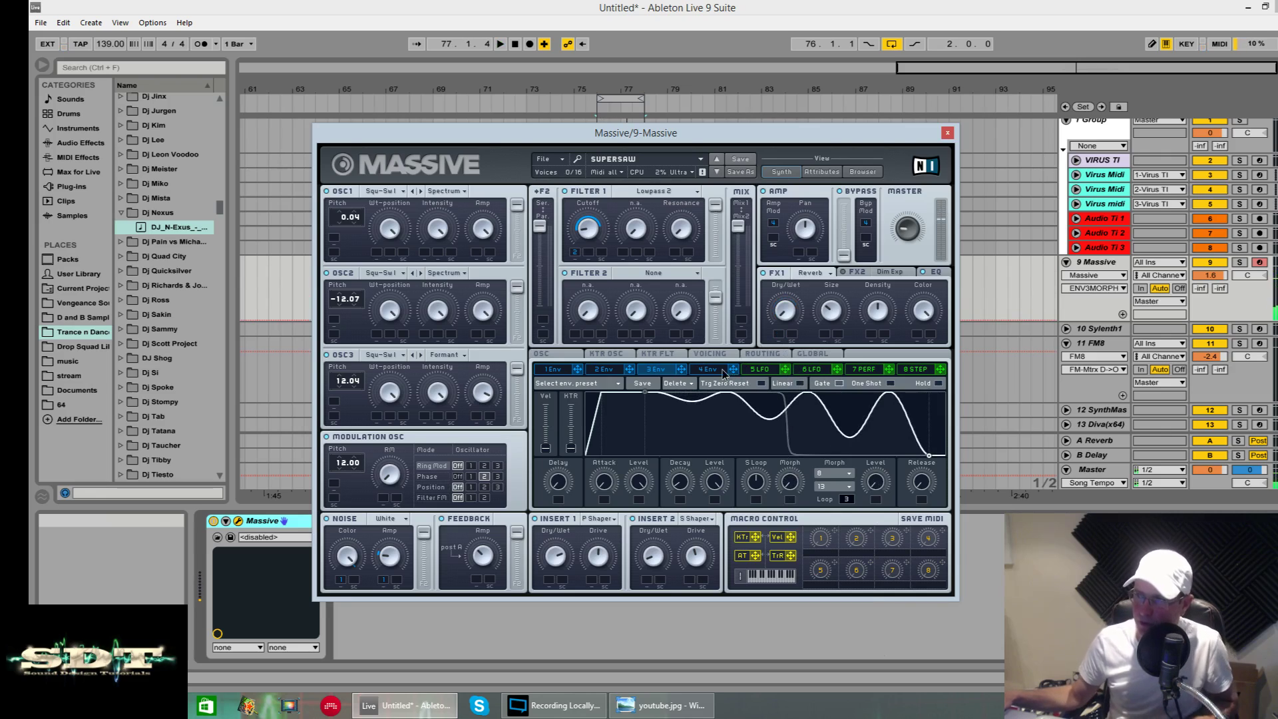
pyautogui.click(838, 473)
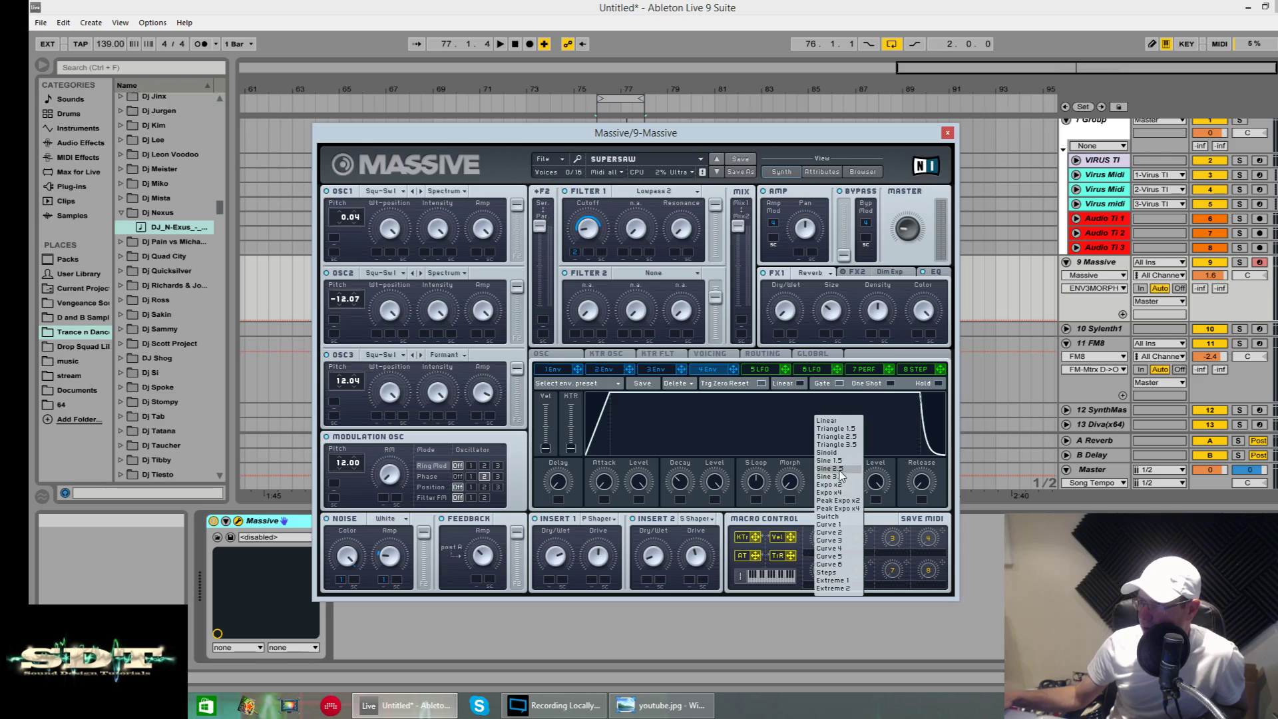
pyautogui.click(832, 517)
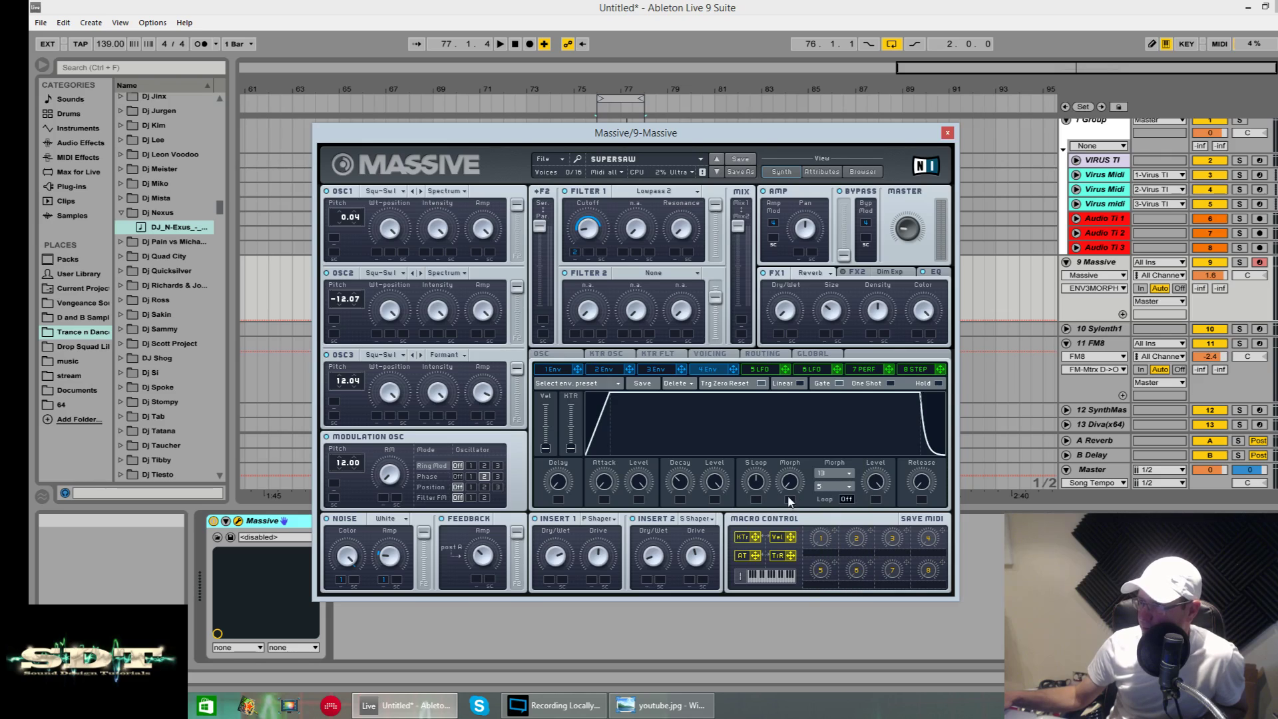
pyautogui.moveTo(878, 481); pyautogui.dragTo(882, 590)
pyautogui.moveTo(758, 479); pyautogui.dragTo(761, 468)
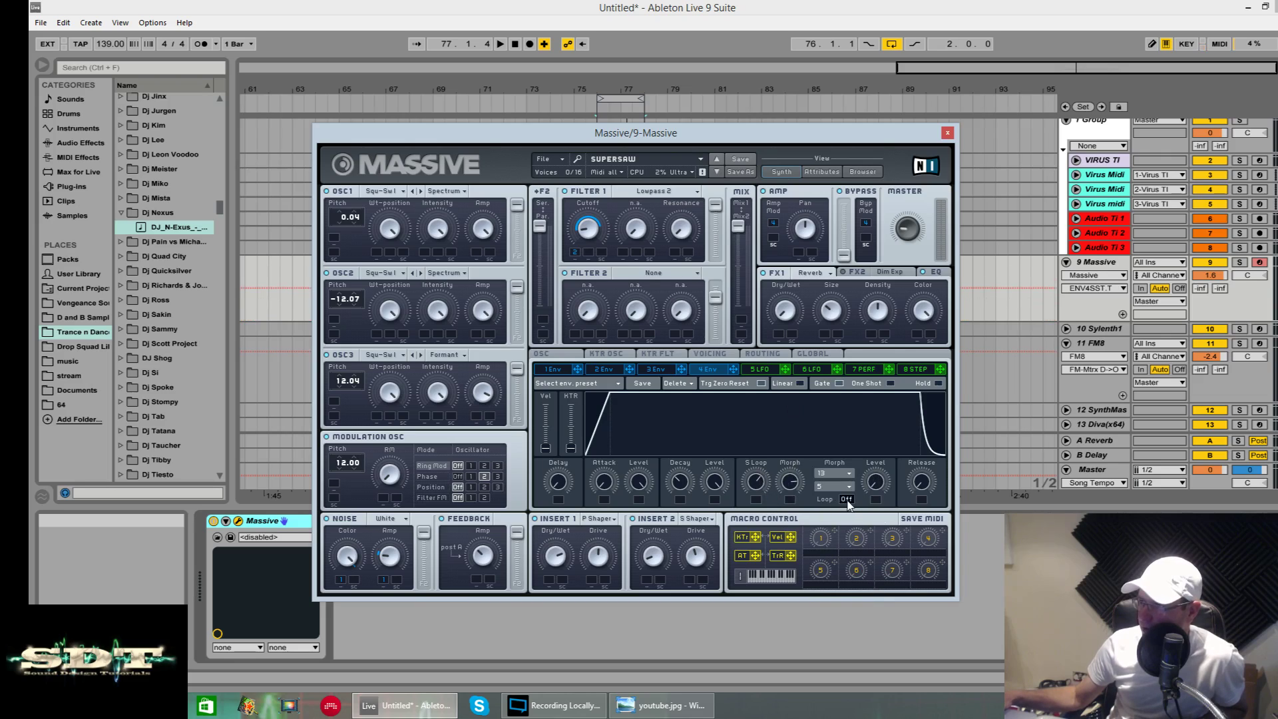
pyautogui.moveTo(848, 500); pyautogui.dragTo(851, 494)
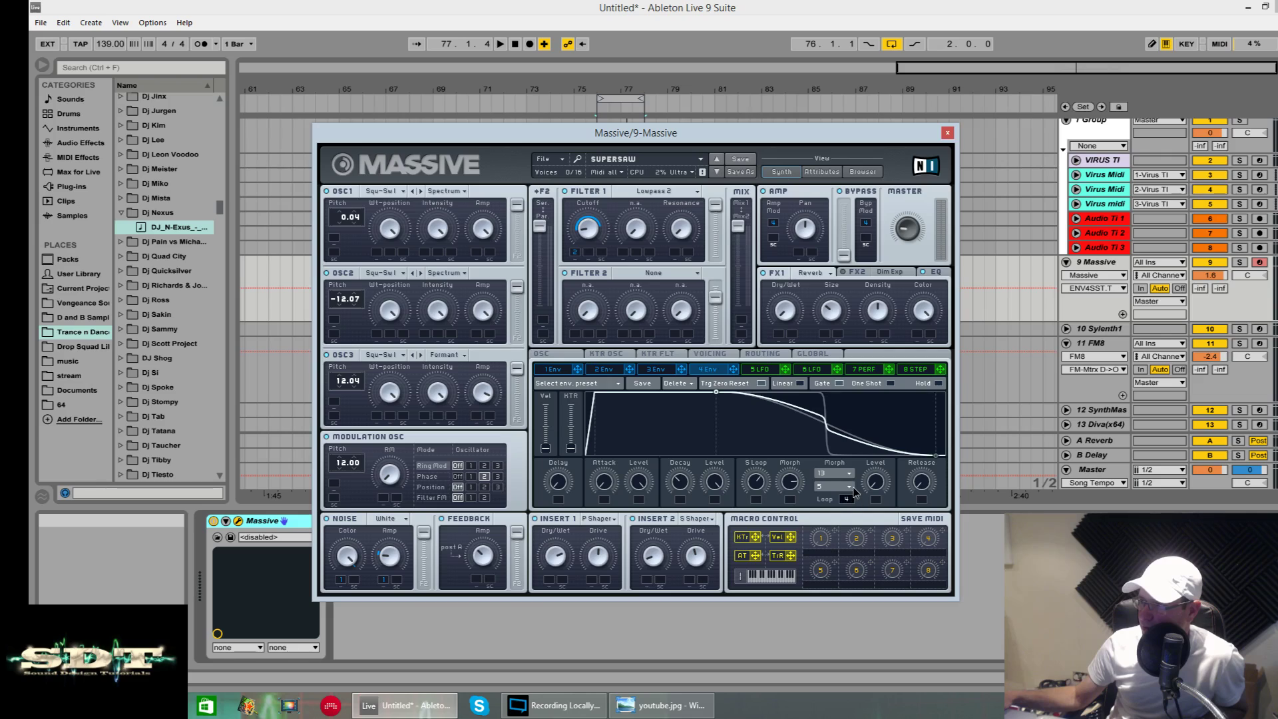
# - Set envelope 4's first morph shape to Curve 2 and shift the morph amount fully to one side
pyautogui.click(845, 478)
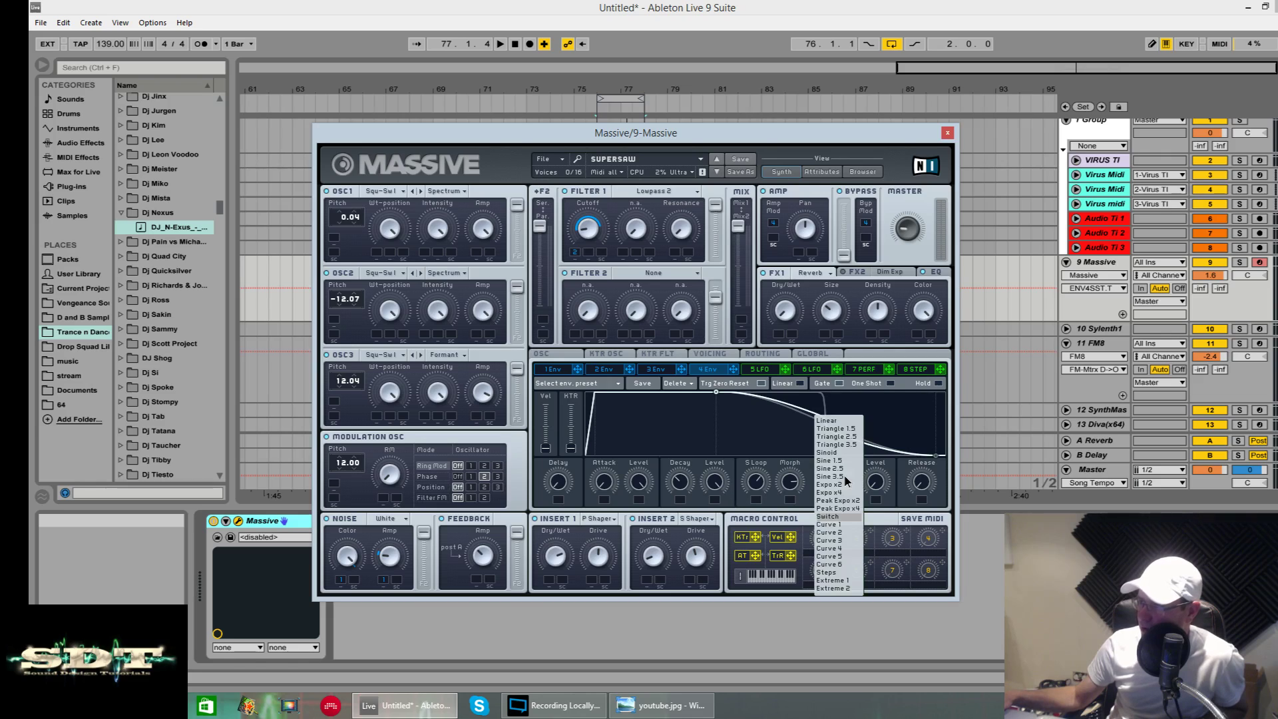
pyautogui.click(845, 512)
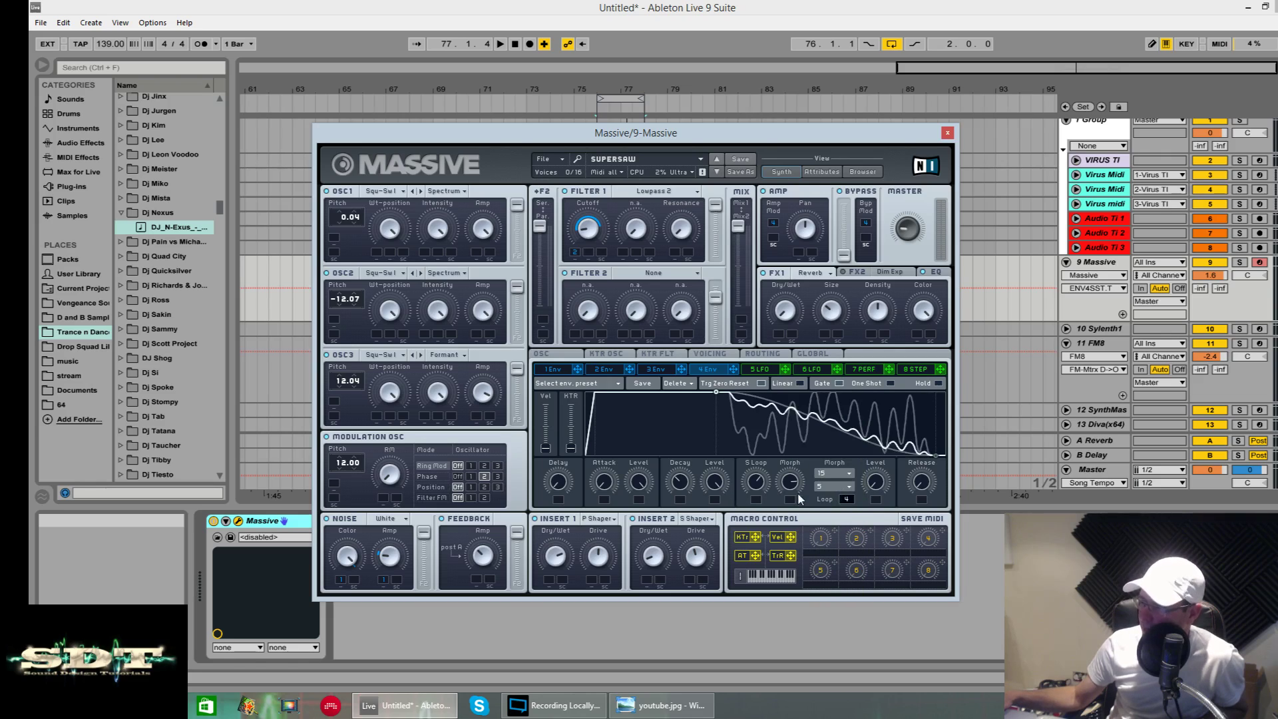
pyautogui.moveTo(791, 484); pyautogui.dragTo(805, 592)
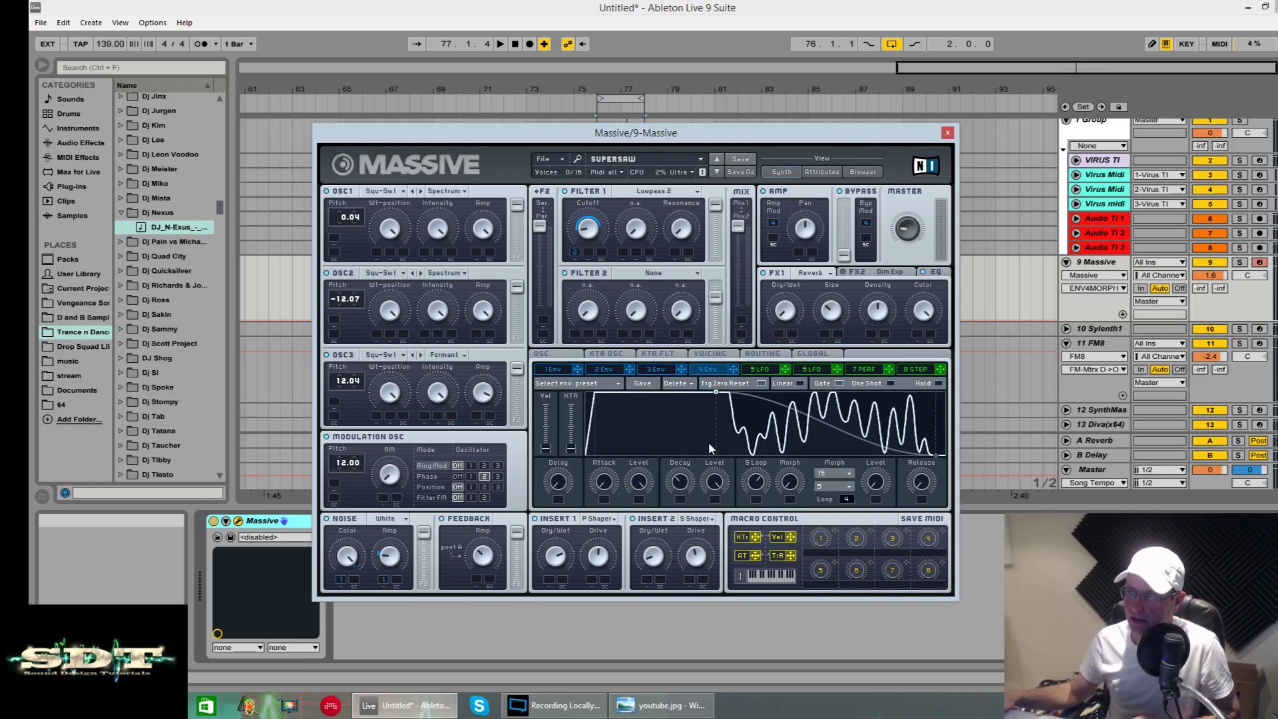
# - Audition the loop and open the first MIDI clip on the 9 Massive track in an enlarged note editor
pyautogui.press('space')
pyautogui.moveTo(787, 140); pyautogui.dragTo(755, 481)
pyautogui.press('space')
pyautogui.doubleClick(620, 262)
pyautogui.moveTo(639, 474); pyautogui.dragTo(884, 666)
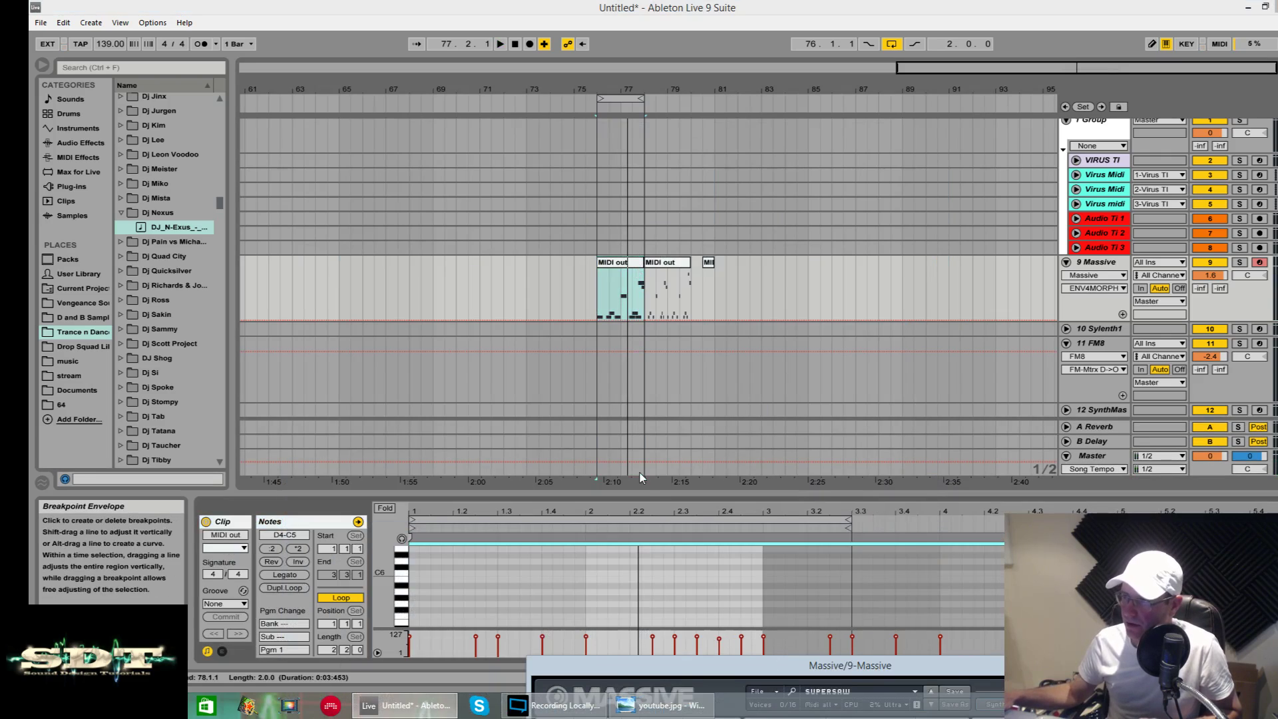
pyautogui.moveTo(645, 489); pyautogui.dragTo(573, 63)
# - Delete the notes following the opening D4 in the clip's loop, and extend that D4 to bar 3
pyautogui.moveTo(499, 183); pyautogui.dragTo(935, 289)
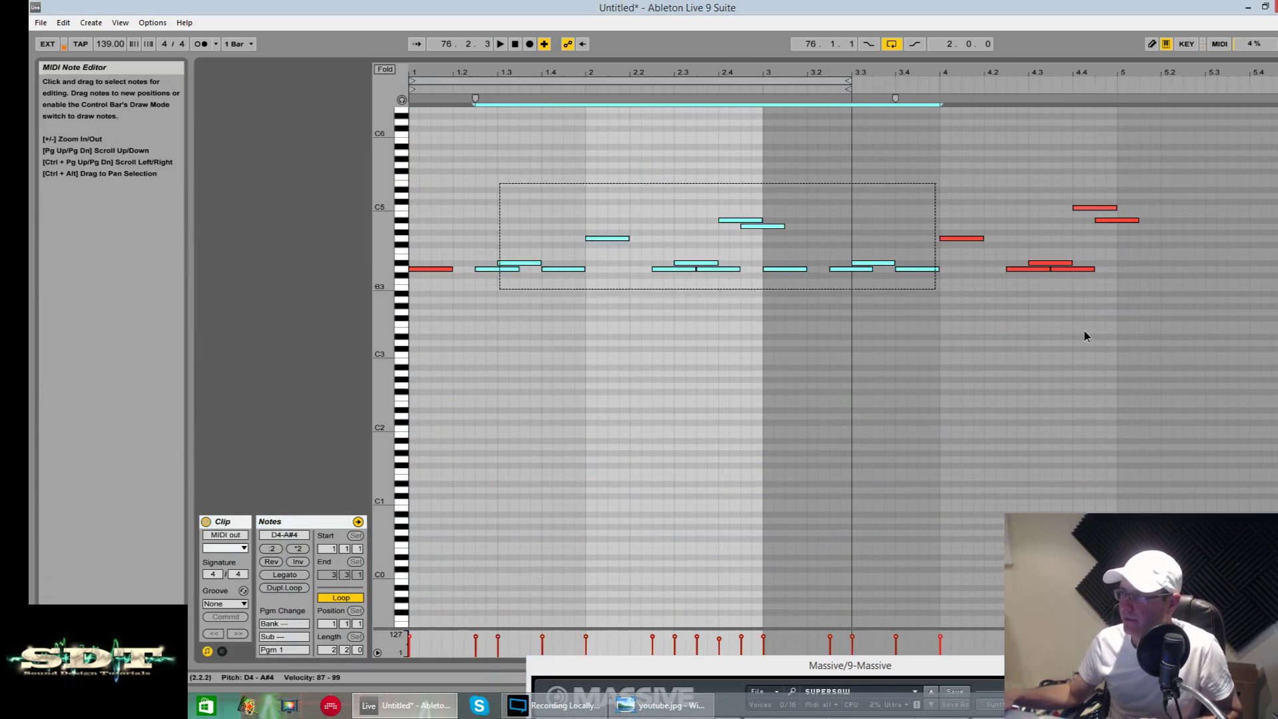
pyautogui.moveTo(1085, 336); pyautogui.dragTo(1084, 337)
pyautogui.press('Delete')
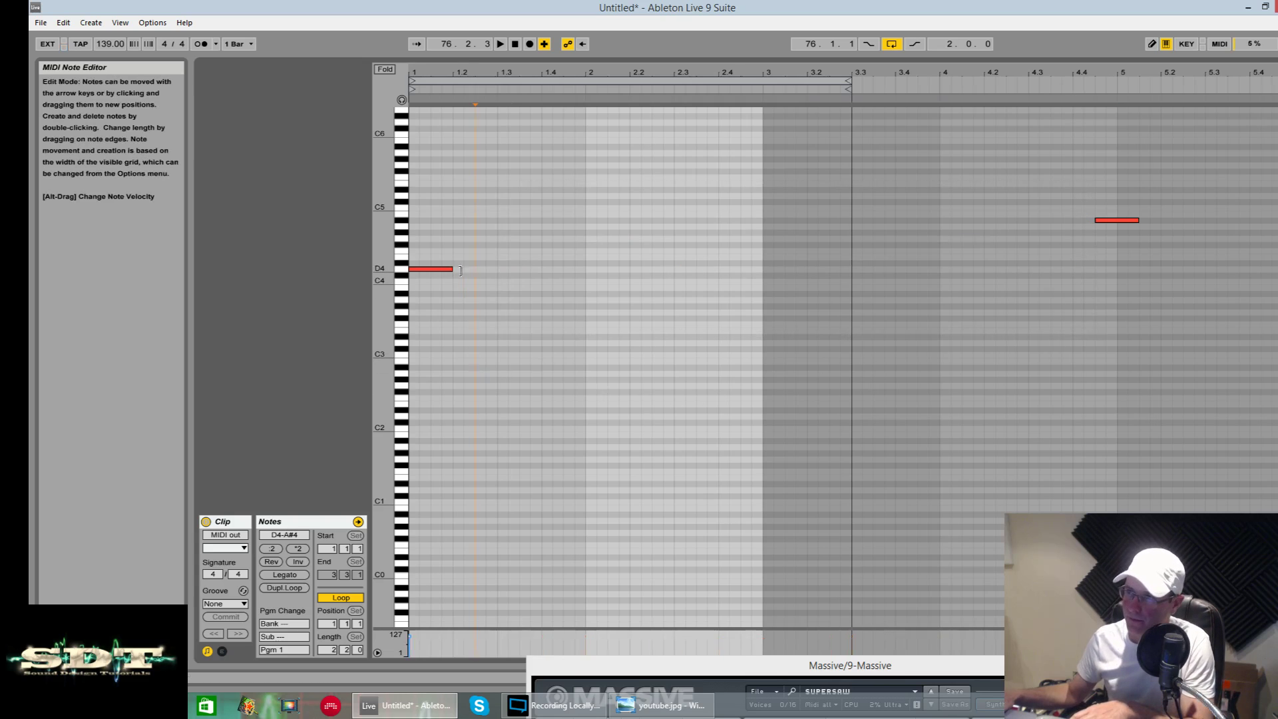
pyautogui.moveTo(460, 270); pyautogui.dragTo(762, 270)
# - Play back the sustained D4 note with the Massive window in view to audition the sound
pyautogui.press('space')
pyautogui.click(837, 665)
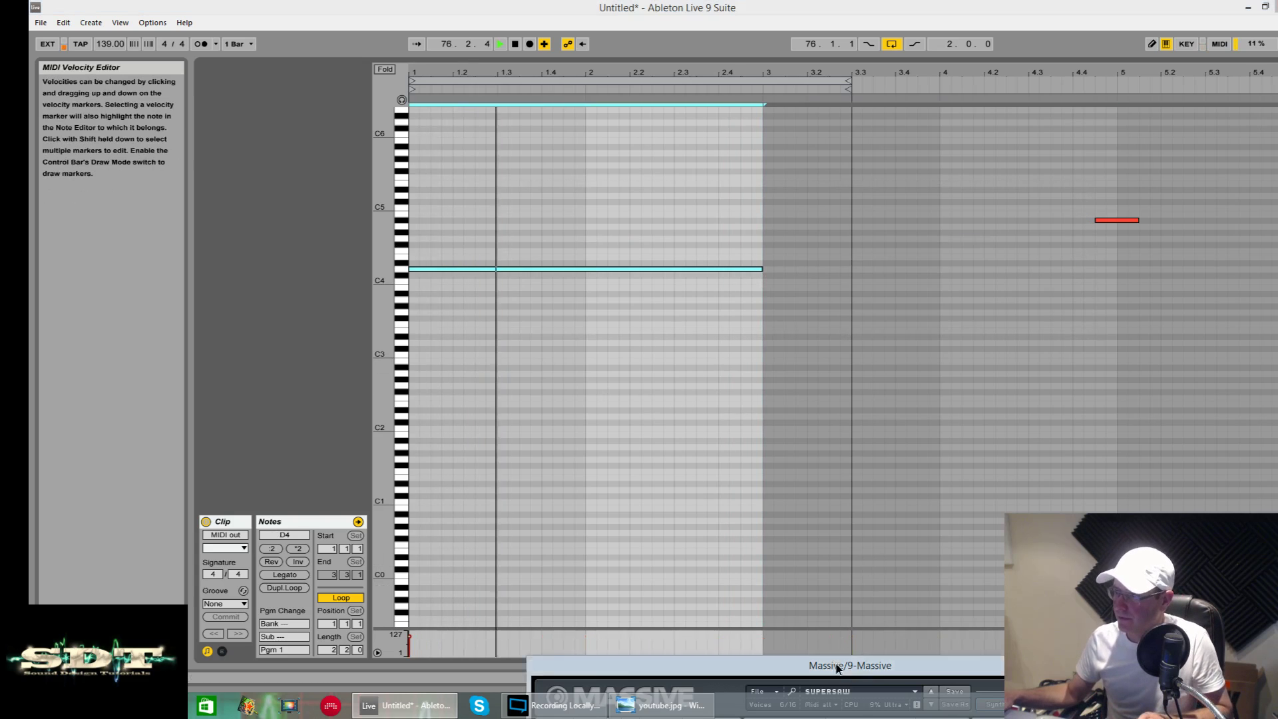
pyautogui.moveTo(838, 668); pyautogui.dragTo(816, 314)
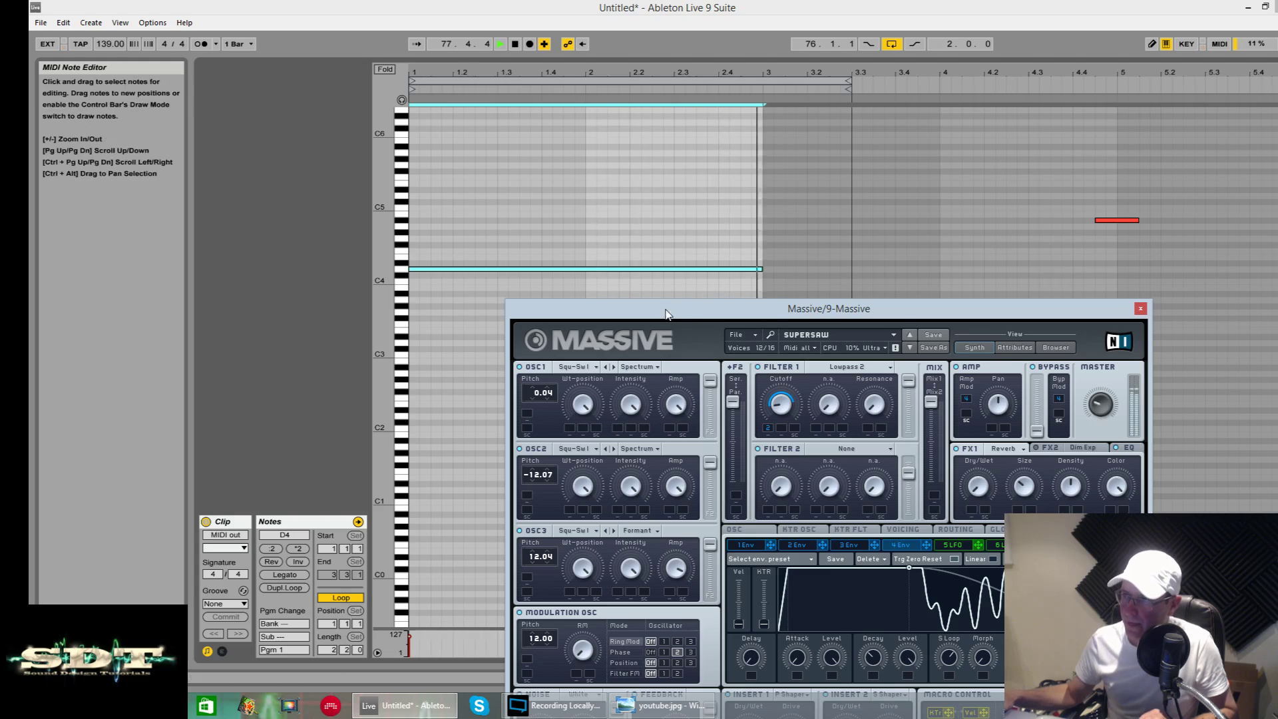
pyautogui.press('space')
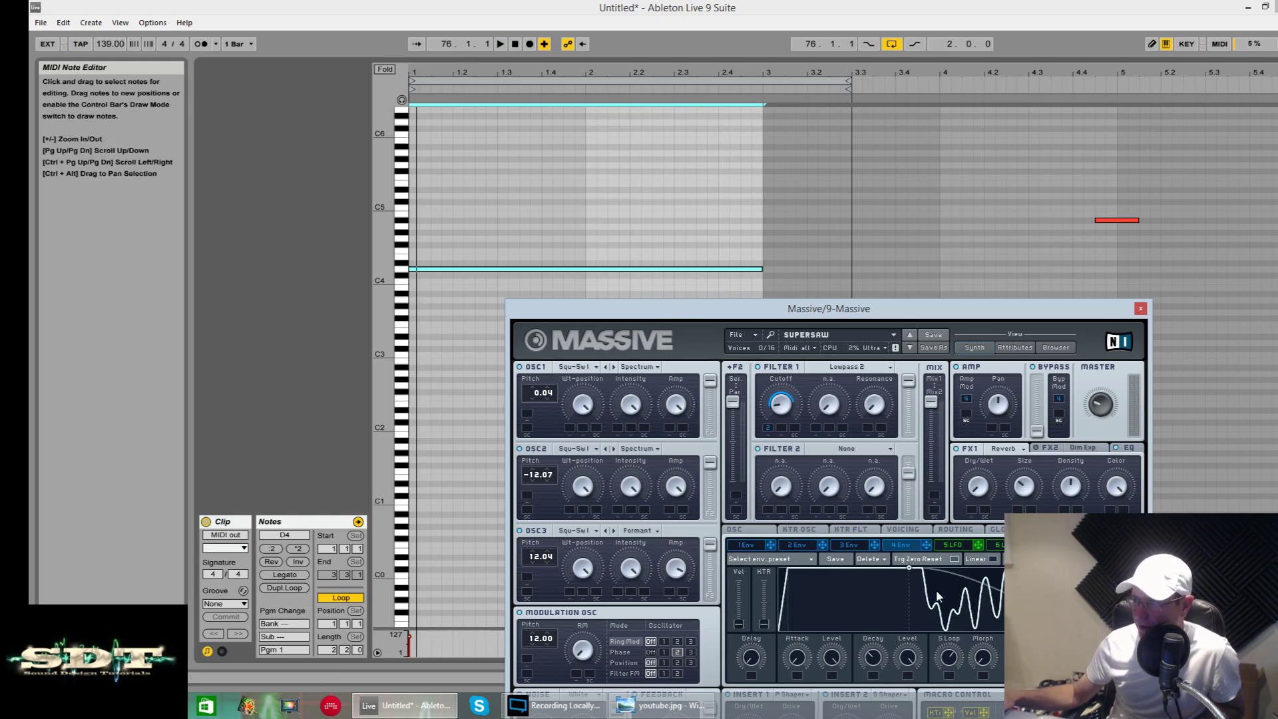
pyautogui.press('space')
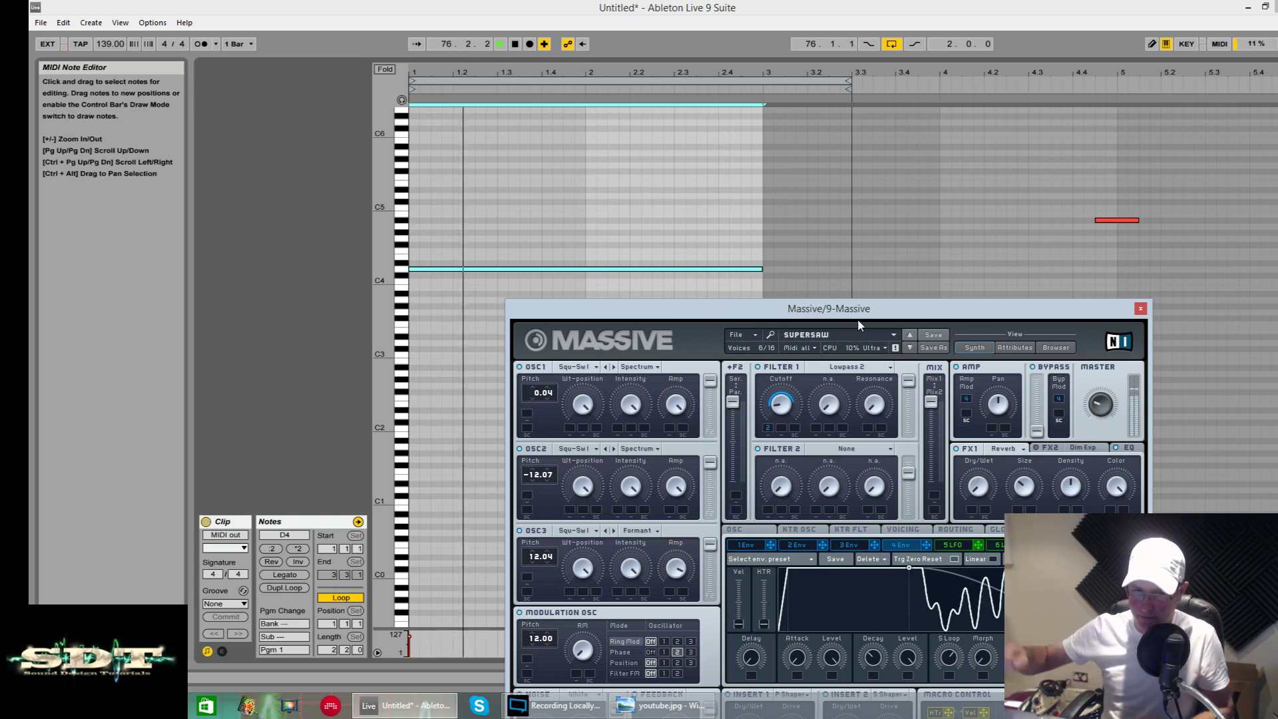
pyautogui.press('space')
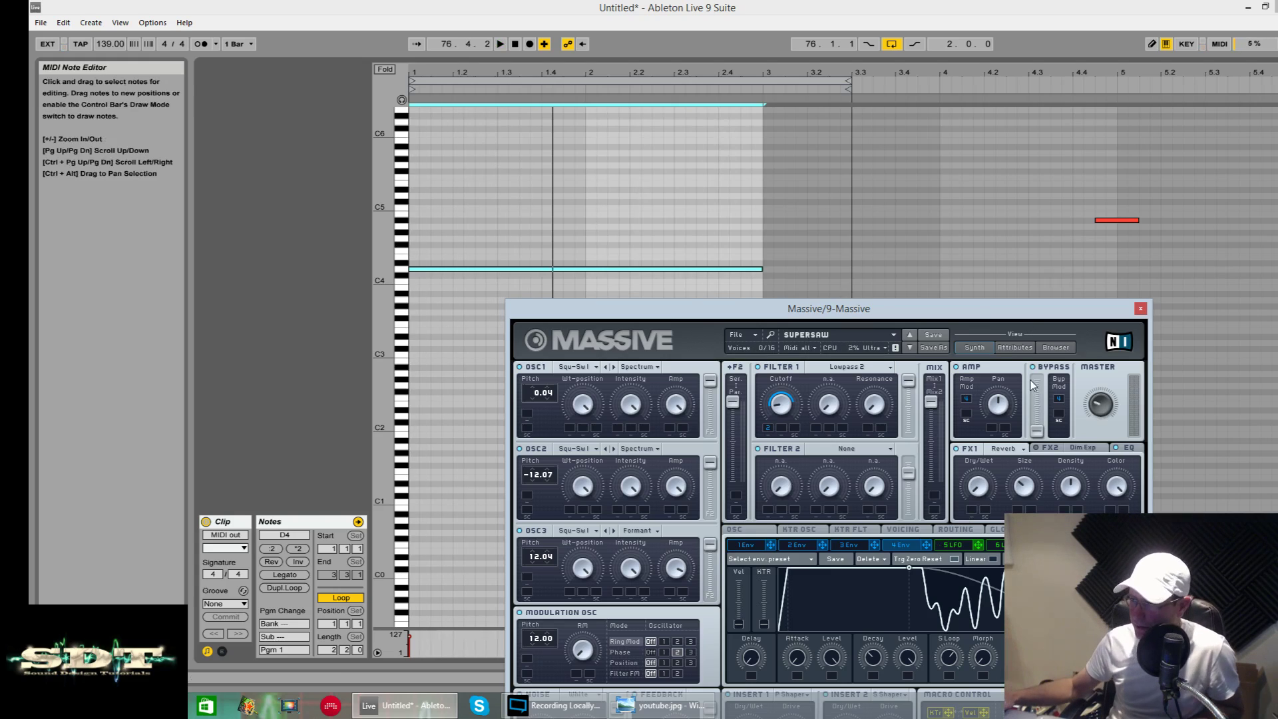
# - Bring the whole Massive window into view and set envelope 4's loop count to 1 while the note plays
pyautogui.moveTo(893, 309); pyautogui.dragTo(672, 43)
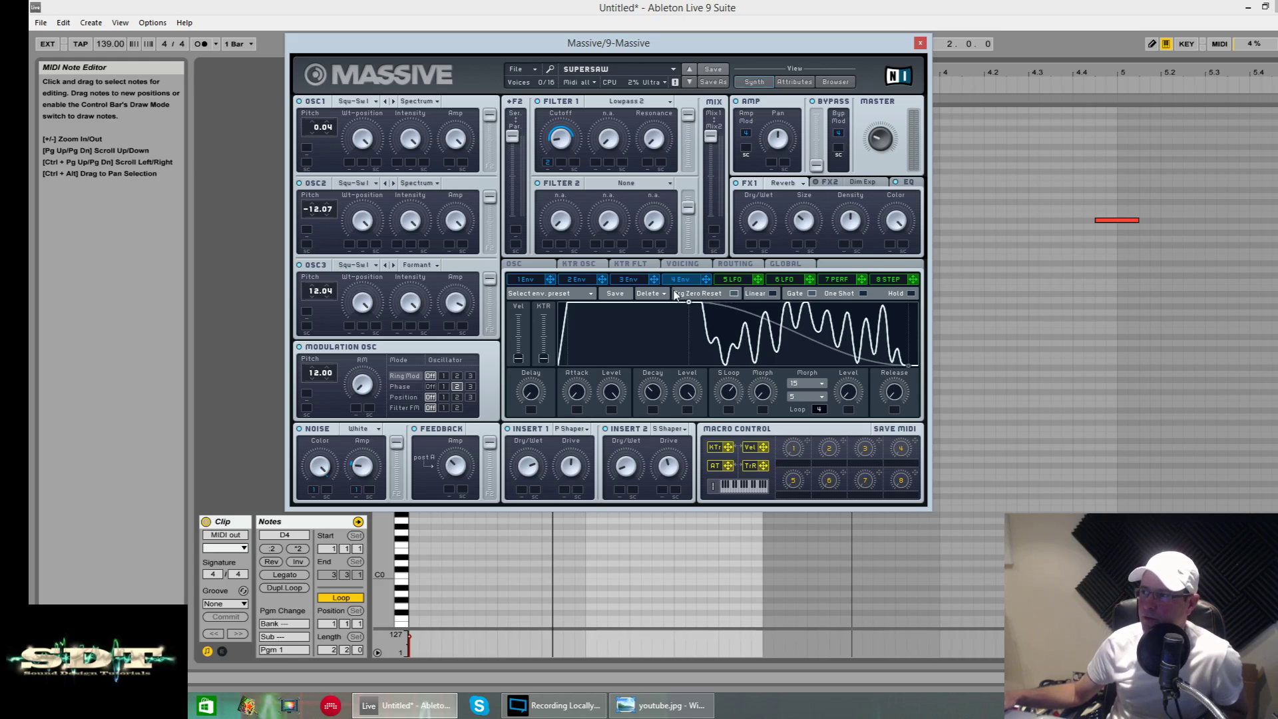
pyautogui.click(867, 296)
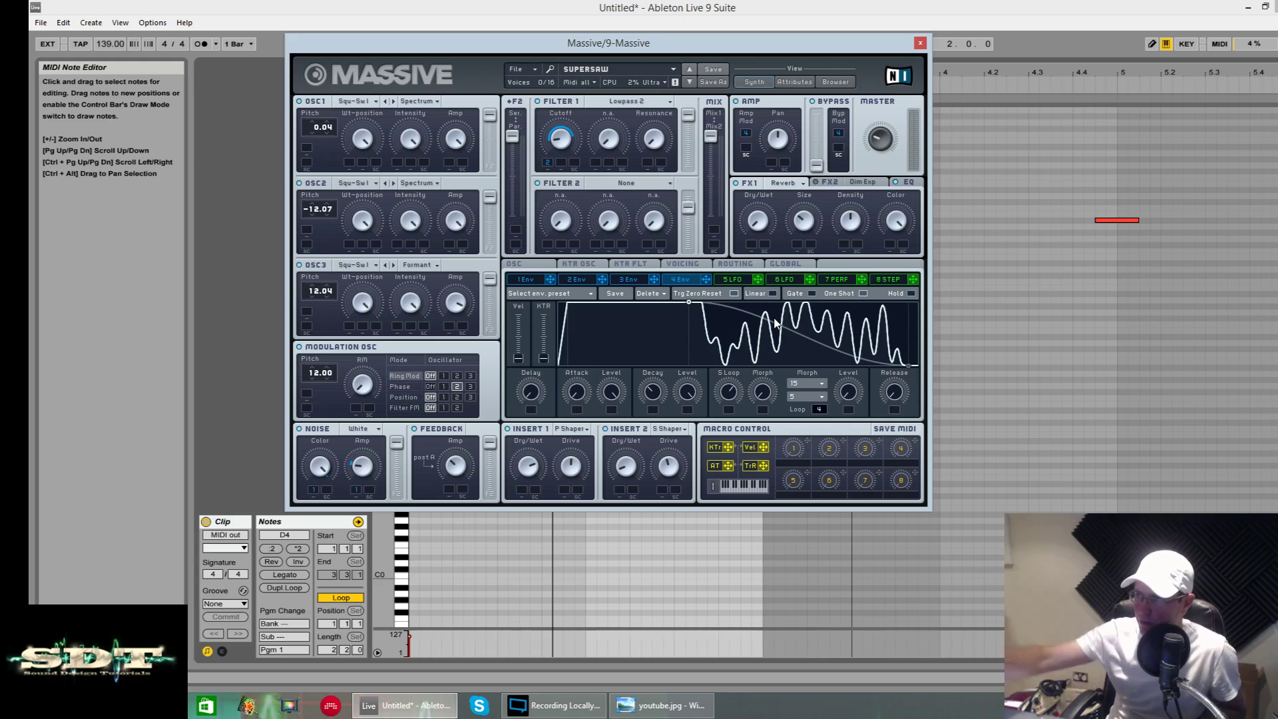
pyautogui.press('space')
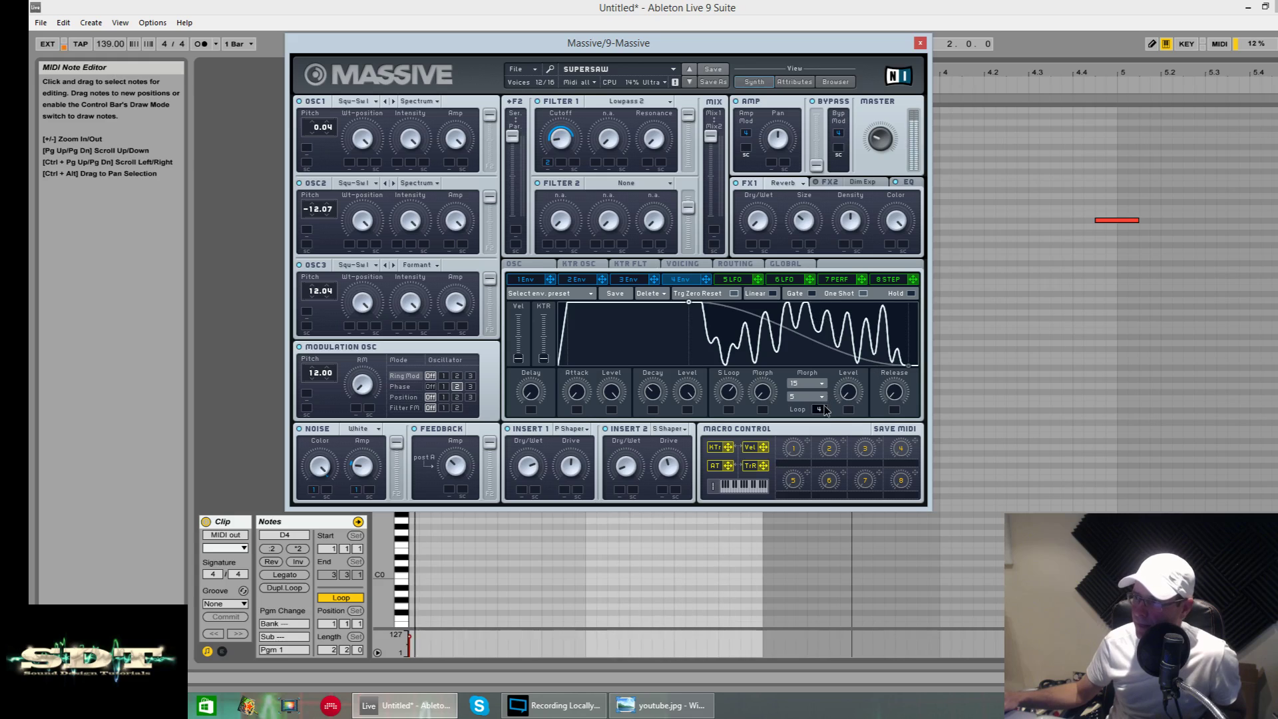
pyautogui.moveTo(819, 409); pyautogui.dragTo(822, 420)
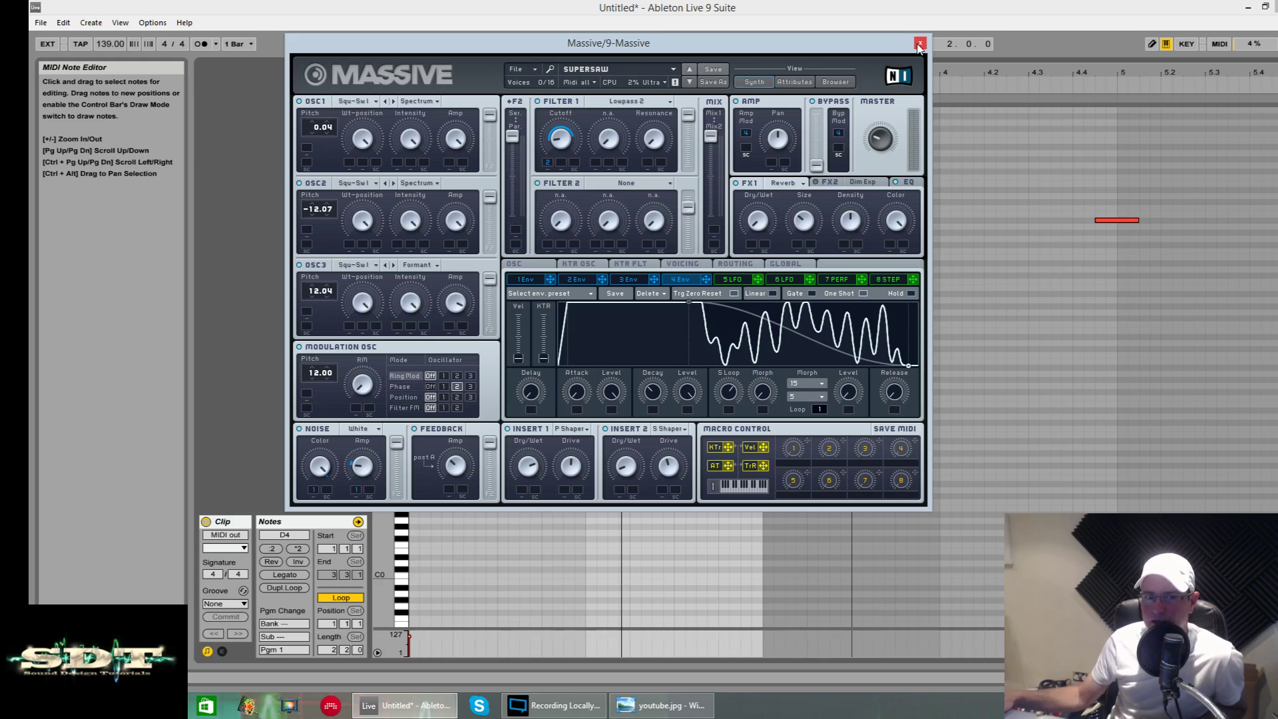
# - Raise envelope 4's Morph amount to flatten the wave, and switch its loop off
pyautogui.click(823, 397)
pyautogui.click(782, 410)
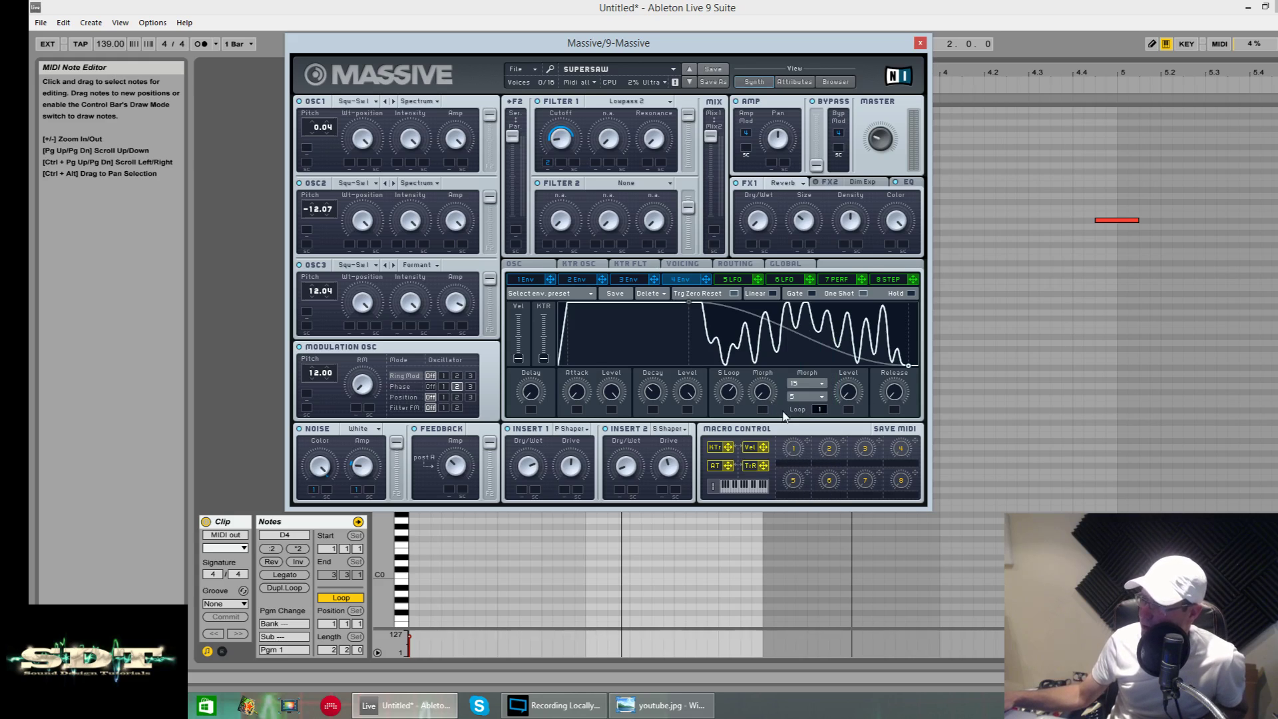
pyautogui.moveTo(764, 394); pyautogui.dragTo(764, 330)
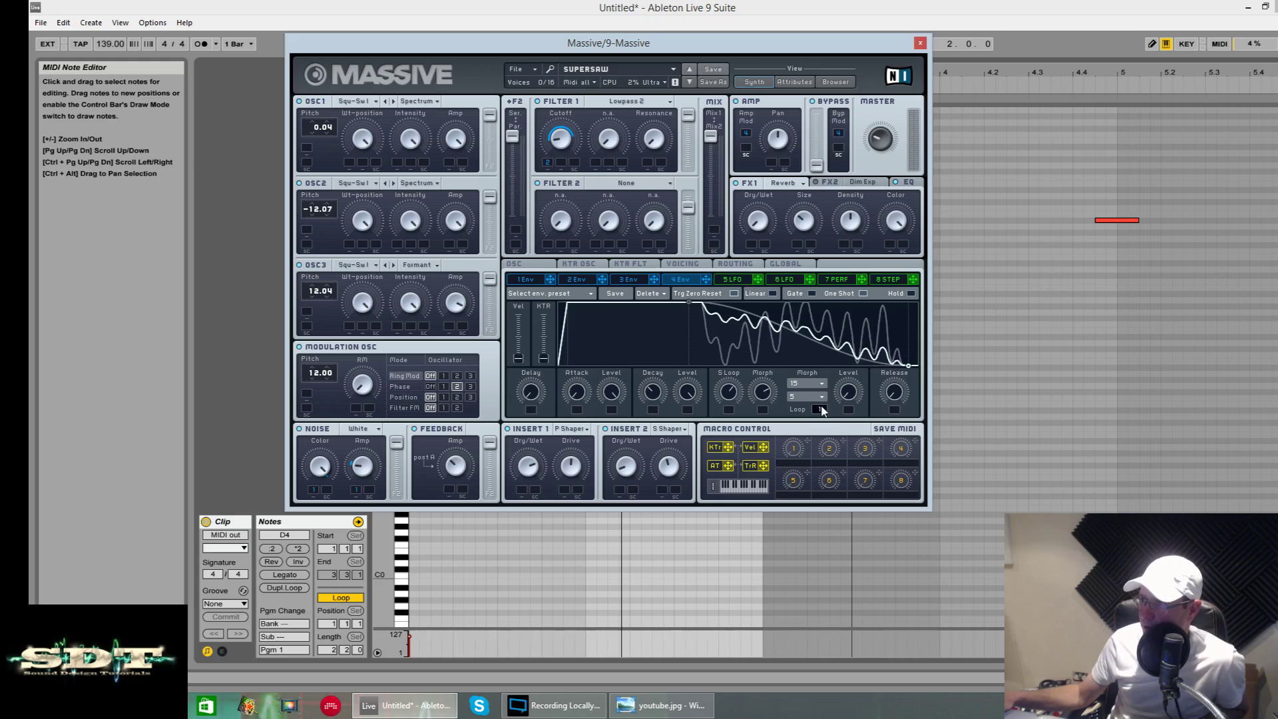
pyautogui.click(818, 410)
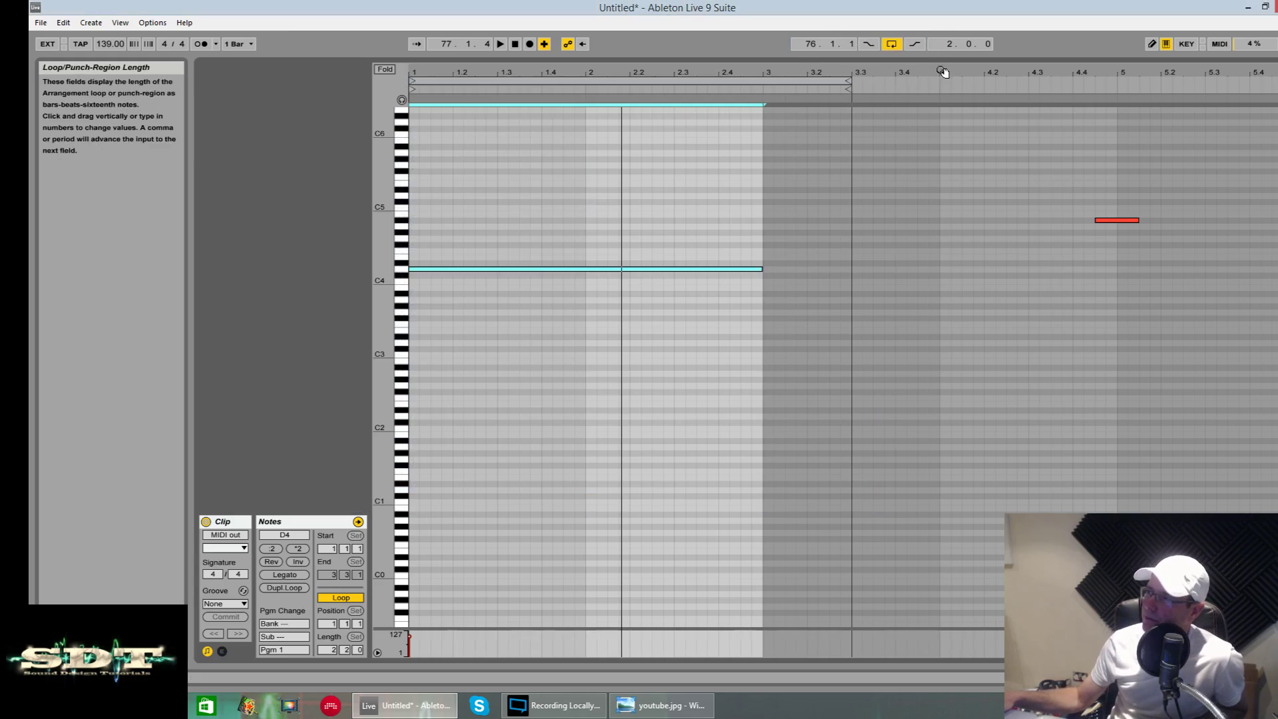
# - Shrink the note editor to bring back the arrangement, and reopen the Massive window from the 9 Massive track
pyautogui.click(920, 43)
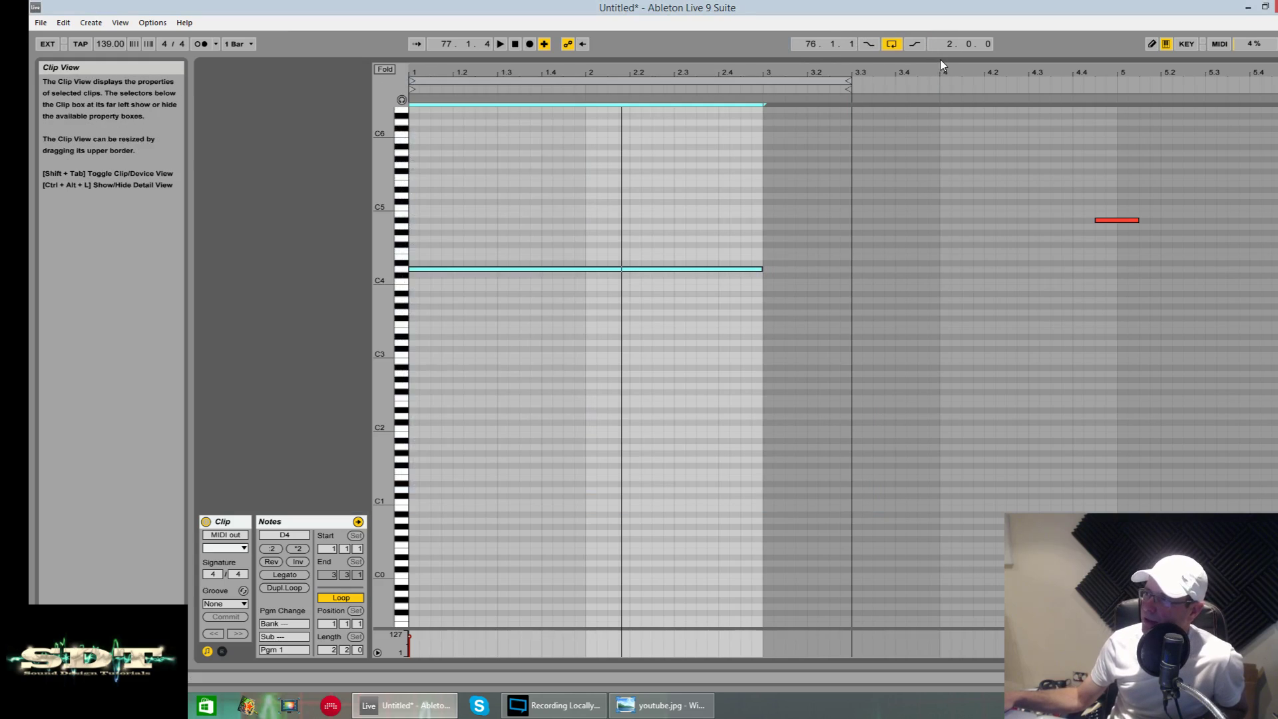
pyautogui.moveTo(940, 60); pyautogui.dragTo(816, 493)
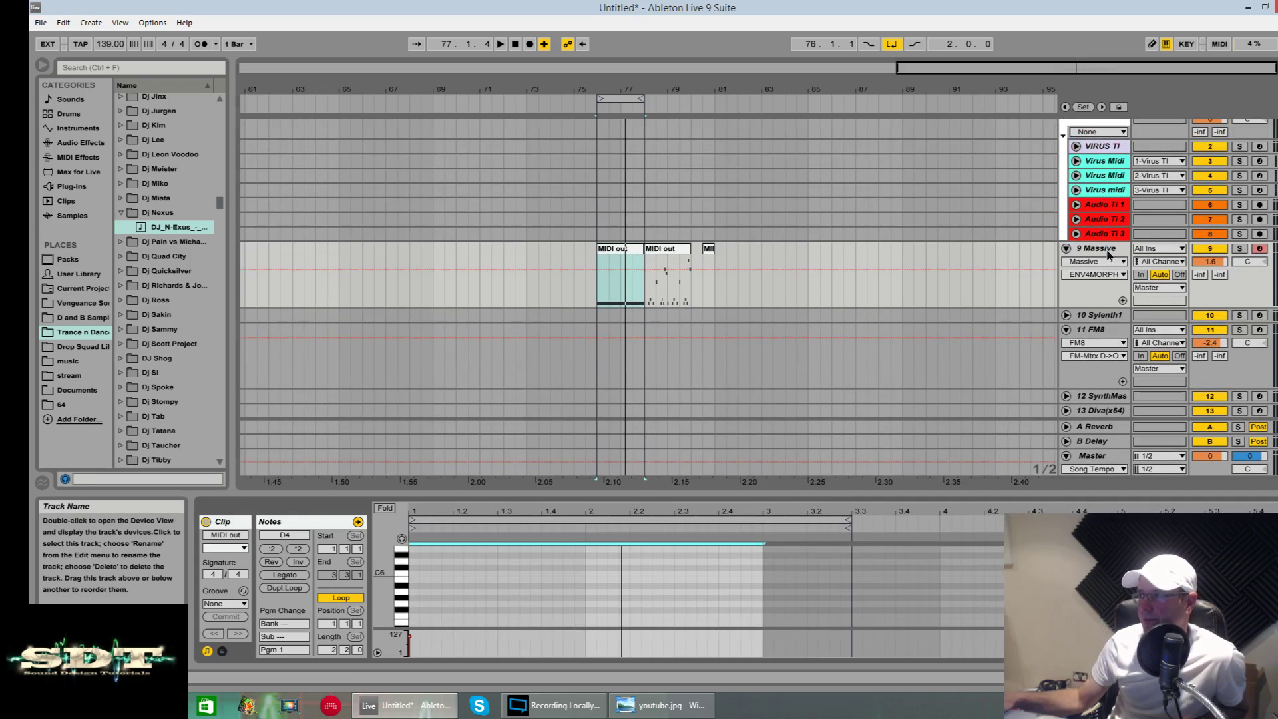
pyautogui.doubleClick(1108, 255)
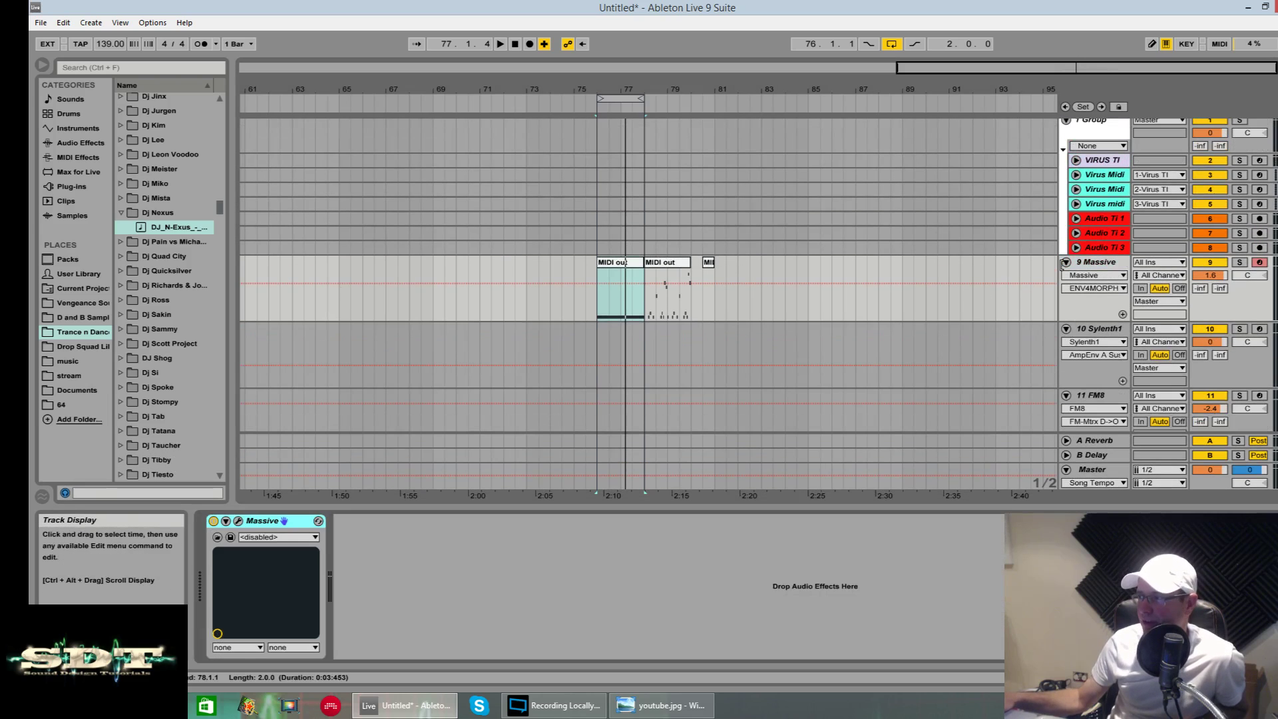
pyautogui.click(238, 523)
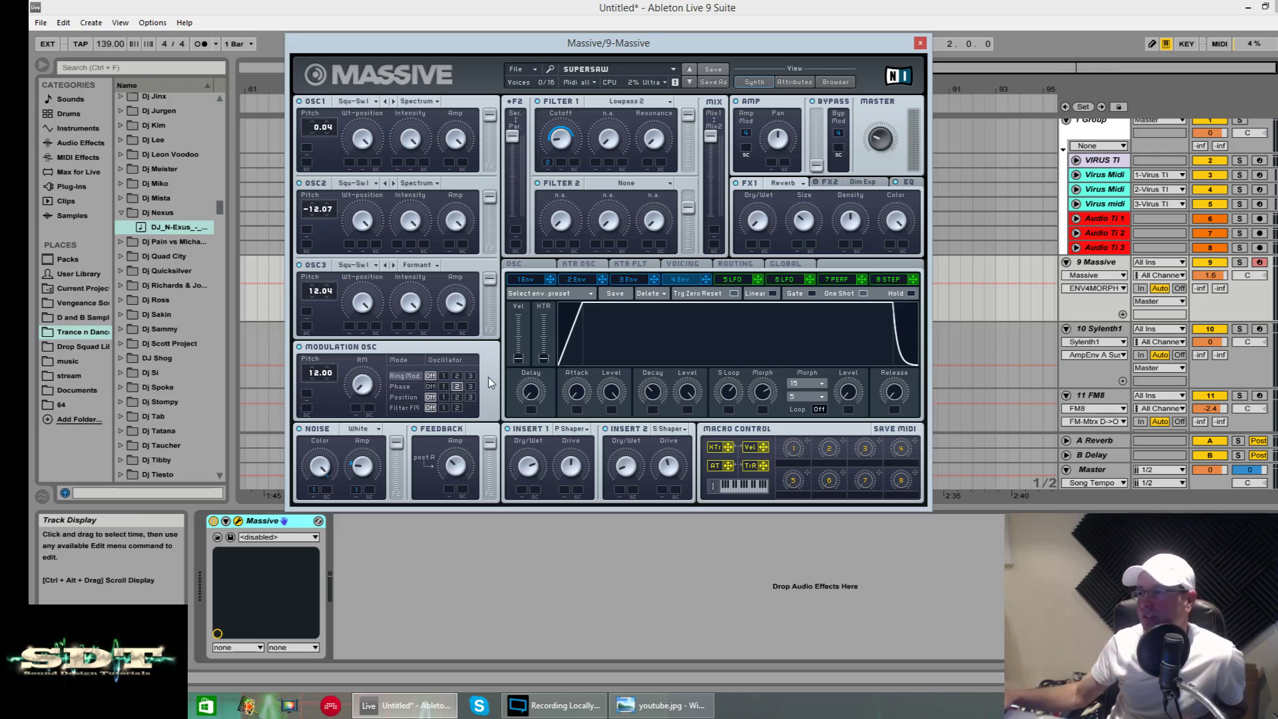
# - Switch off envelope 3's loop and return to envelope 4's settings
pyautogui.click(368, 299)
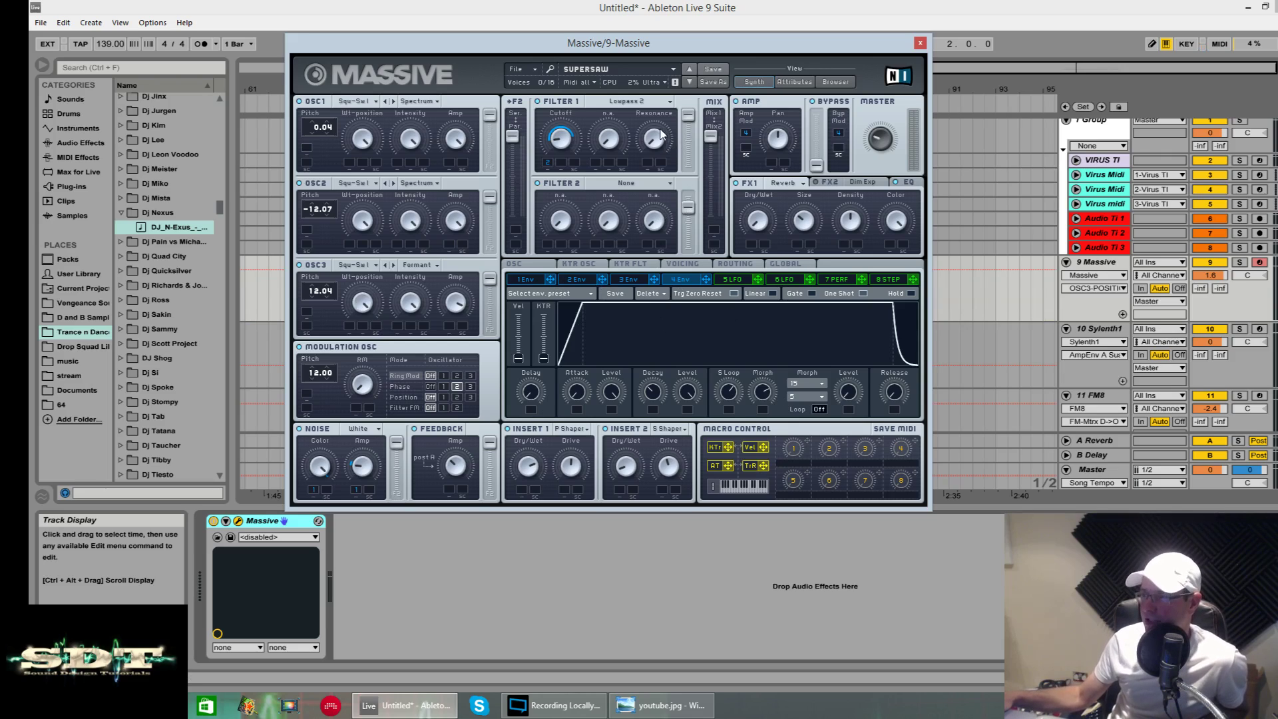
pyautogui.click(623, 281)
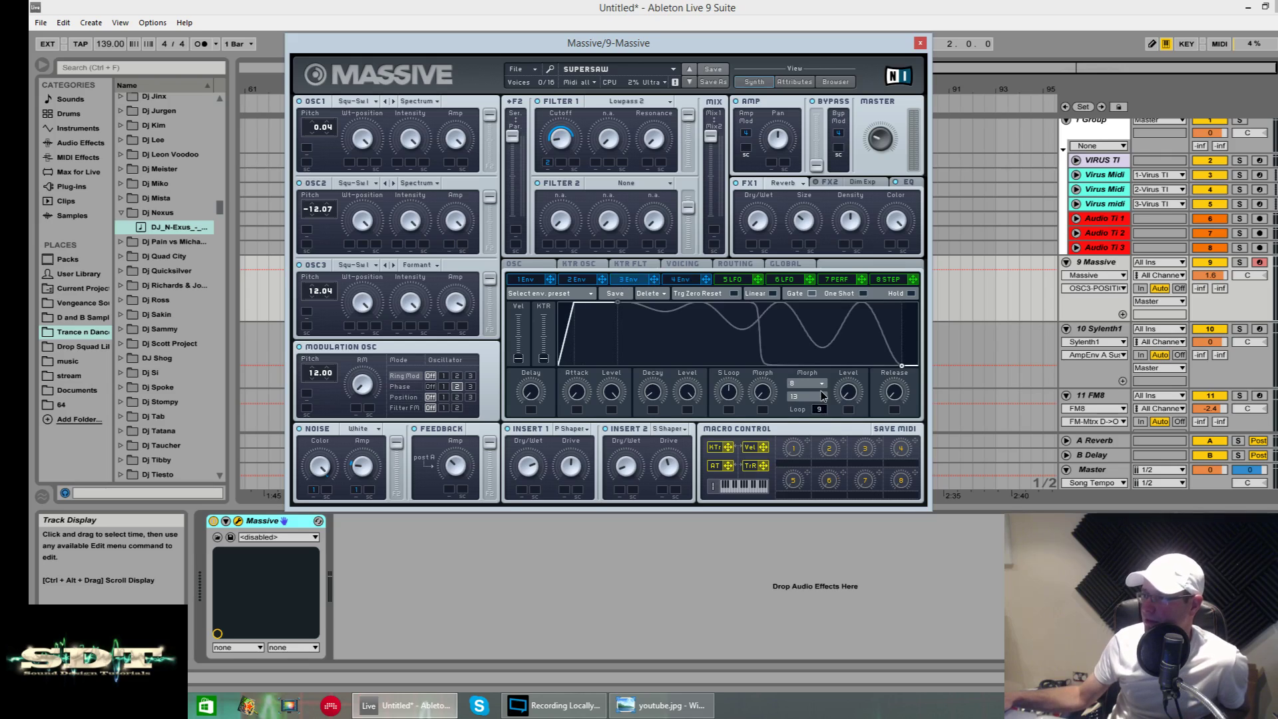
pyautogui.moveTo(819, 429); pyautogui.dragTo(820, 431)
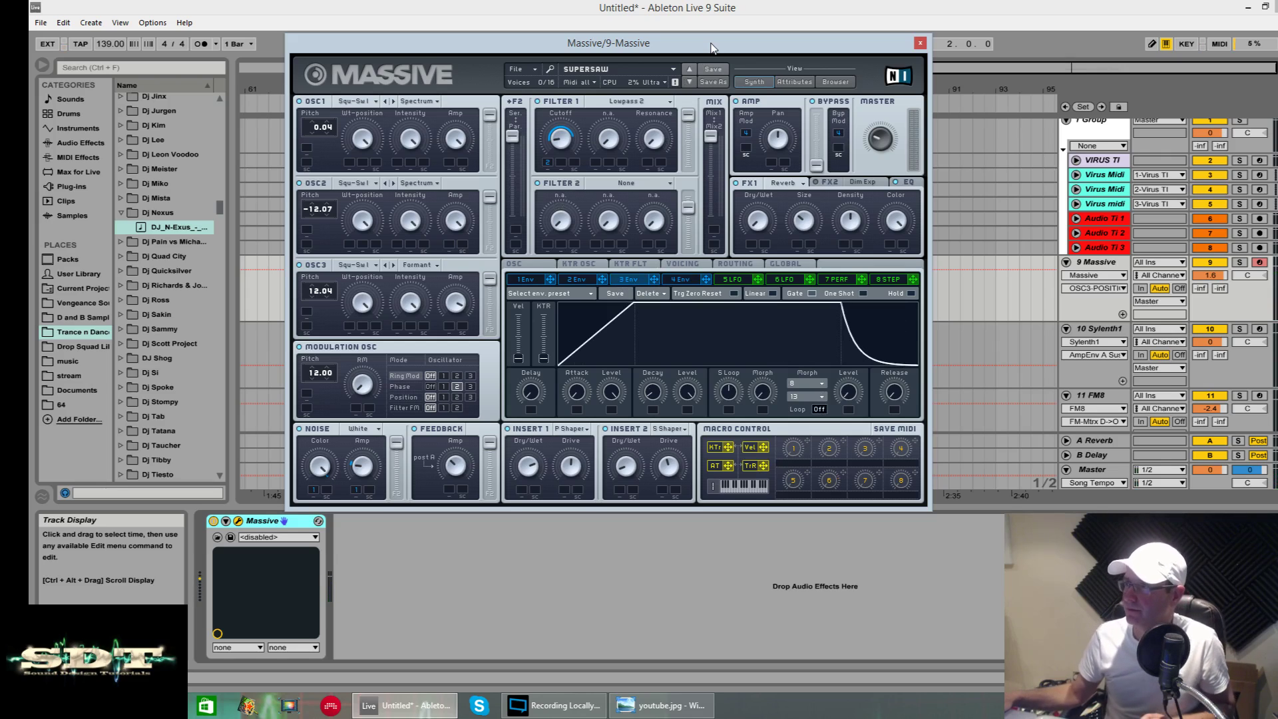
pyautogui.moveTo(710, 48); pyautogui.dragTo(707, 64)
pyautogui.click(683, 301)
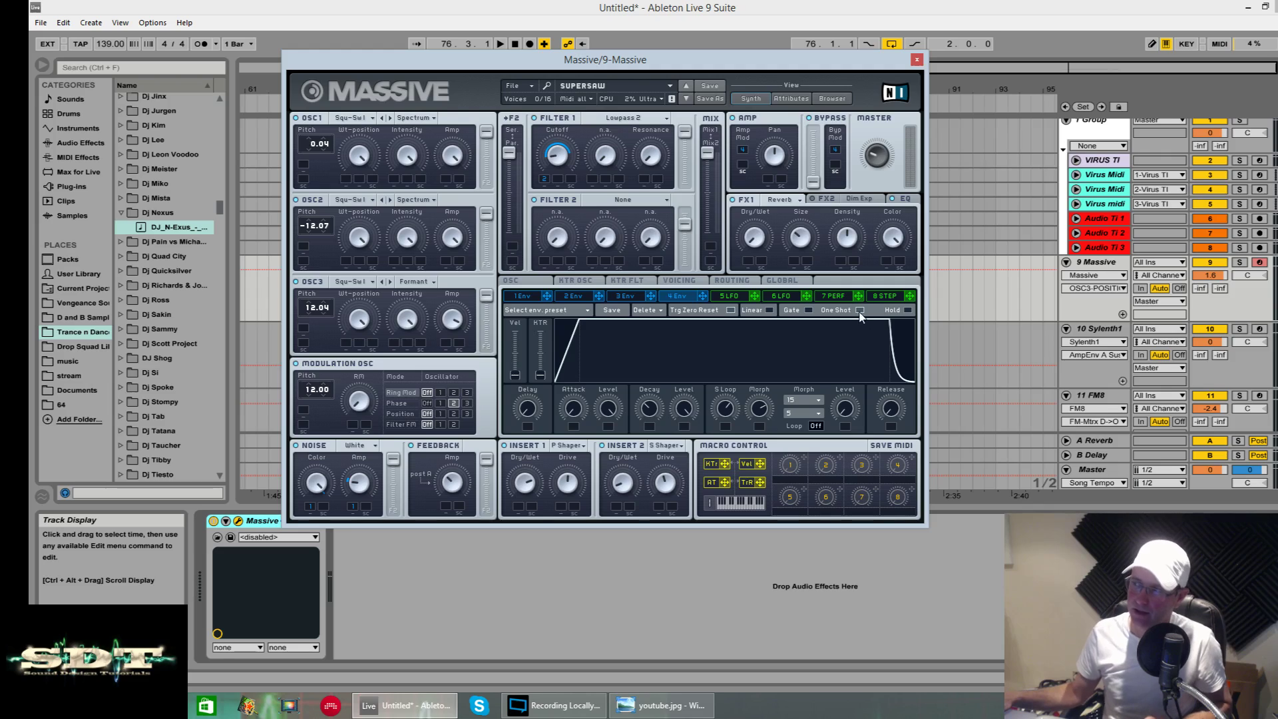
# - Play the sustained note to audition the patch with the envelope loops off
pyautogui.press('space')
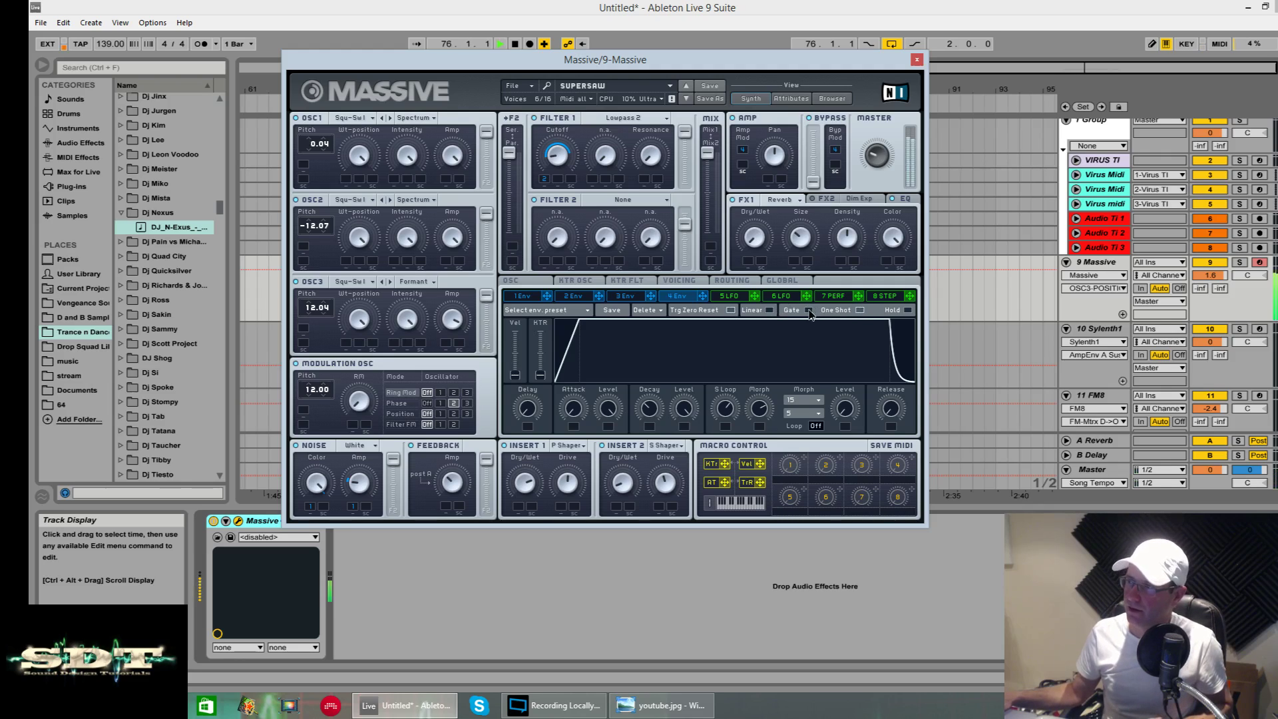
pyautogui.press('space')
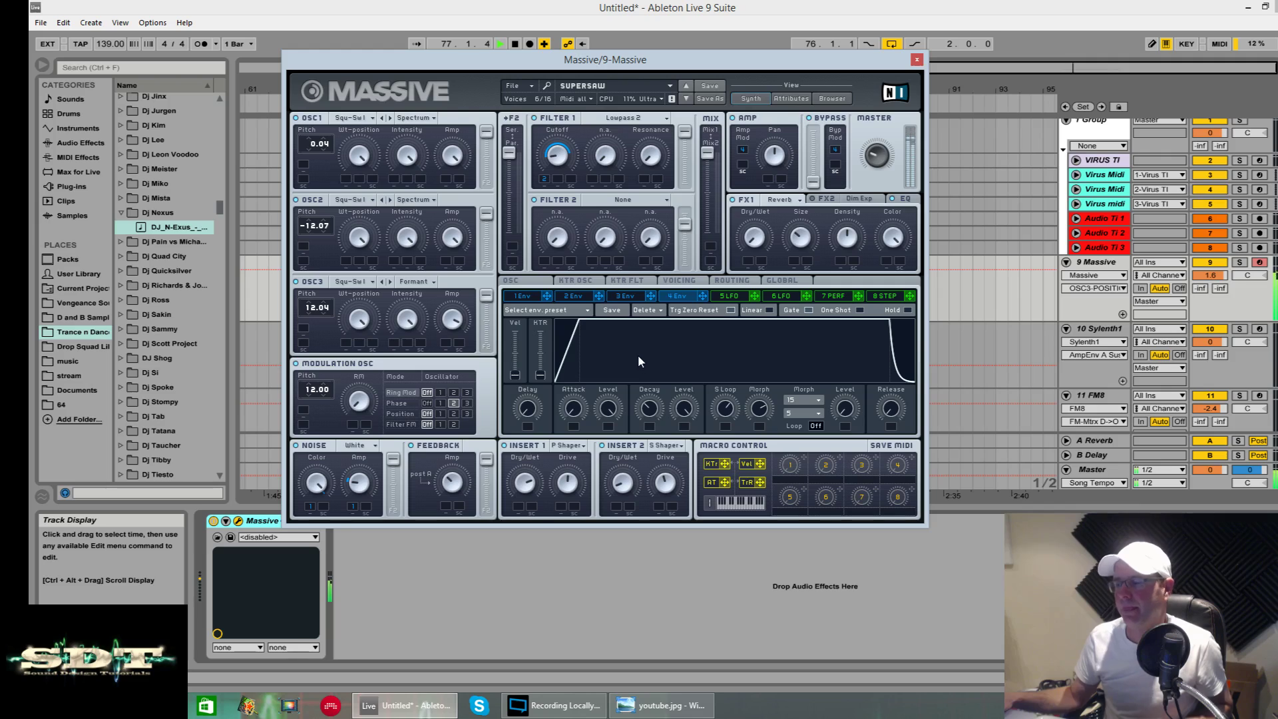
pyautogui.press('space')
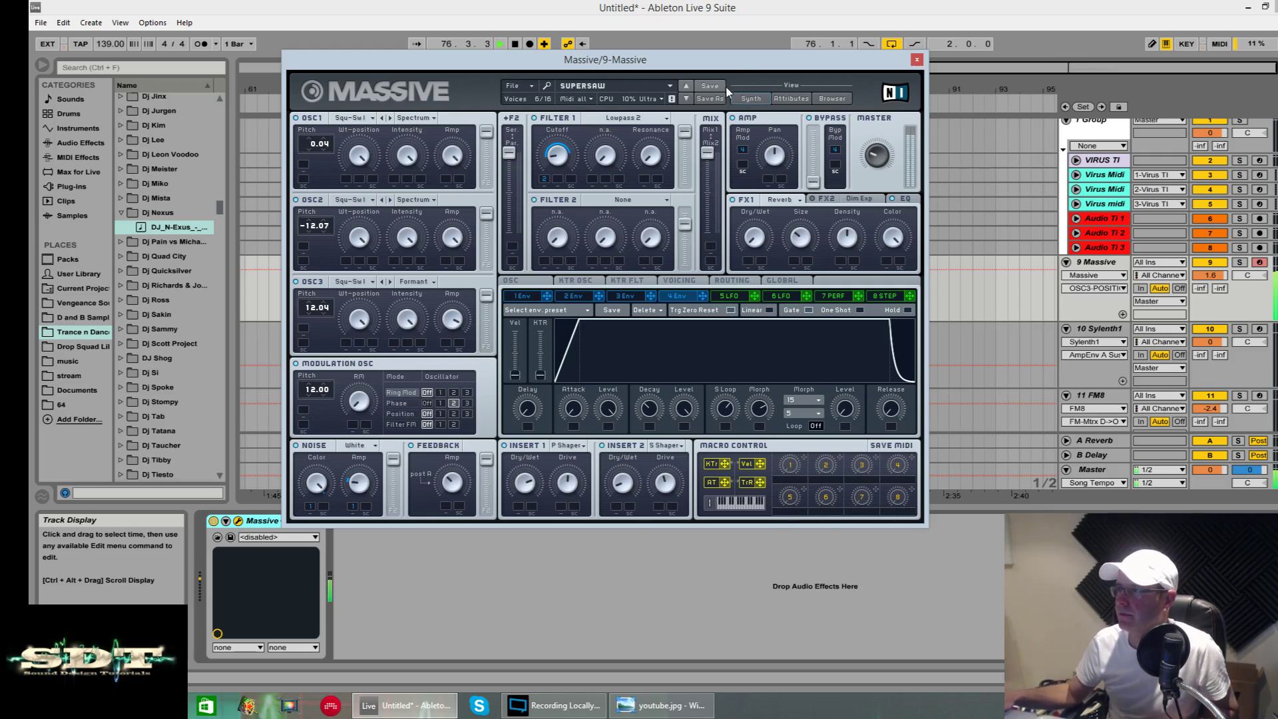
# - Move the second MIDI clip onto the first one at bar 76 of the 9 Massive track and play the loop
pyautogui.moveTo(750, 60); pyautogui.dragTo(736, 512)
pyautogui.press('space')
pyautogui.moveTo(670, 264); pyautogui.dragTo(617, 273)
pyautogui.press('space')
pyautogui.moveTo(674, 517); pyautogui.dragTo(718, 214)
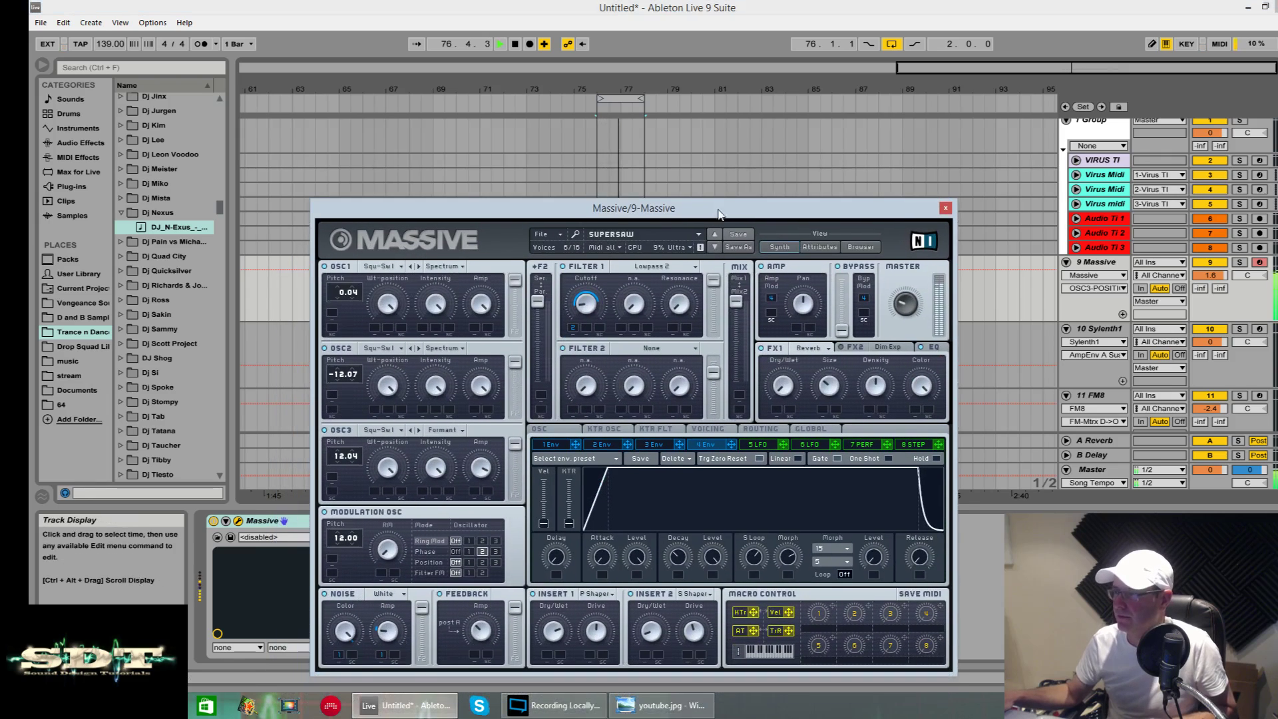
# - Shorten envelope 2's Decay and lengthen its Release while the loop plays
pyautogui.click(575, 330)
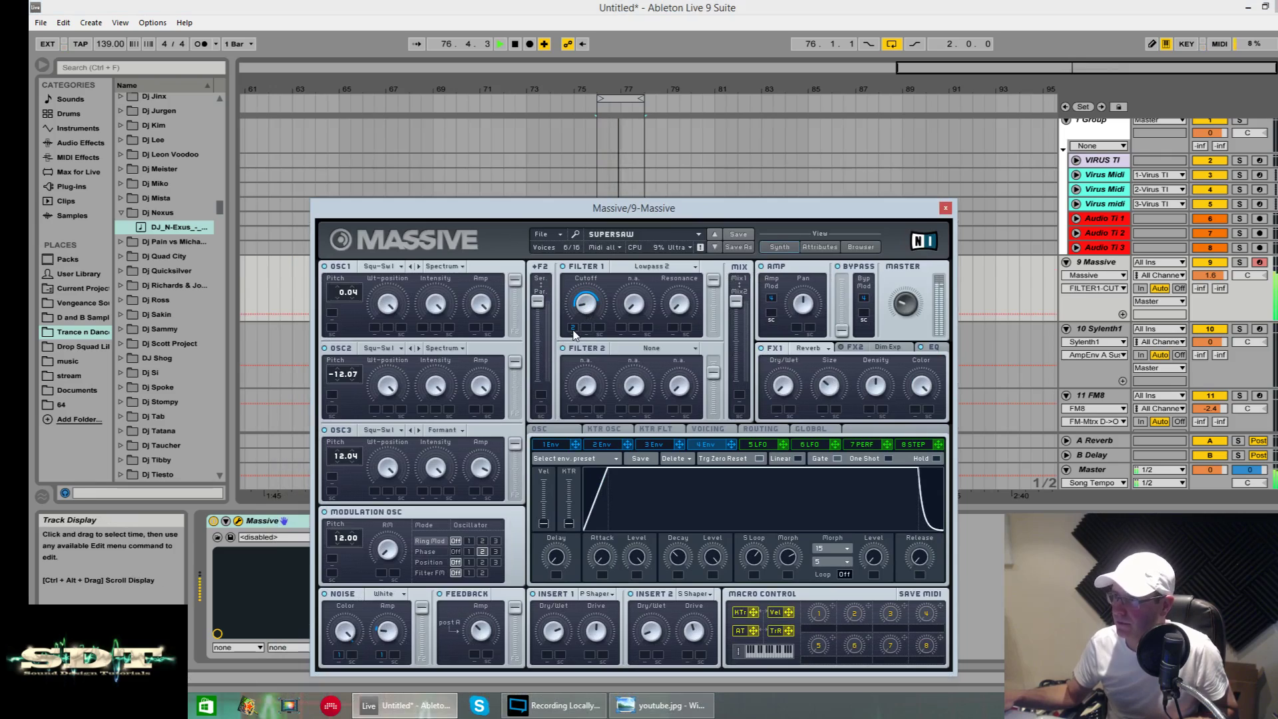
pyautogui.click(601, 444)
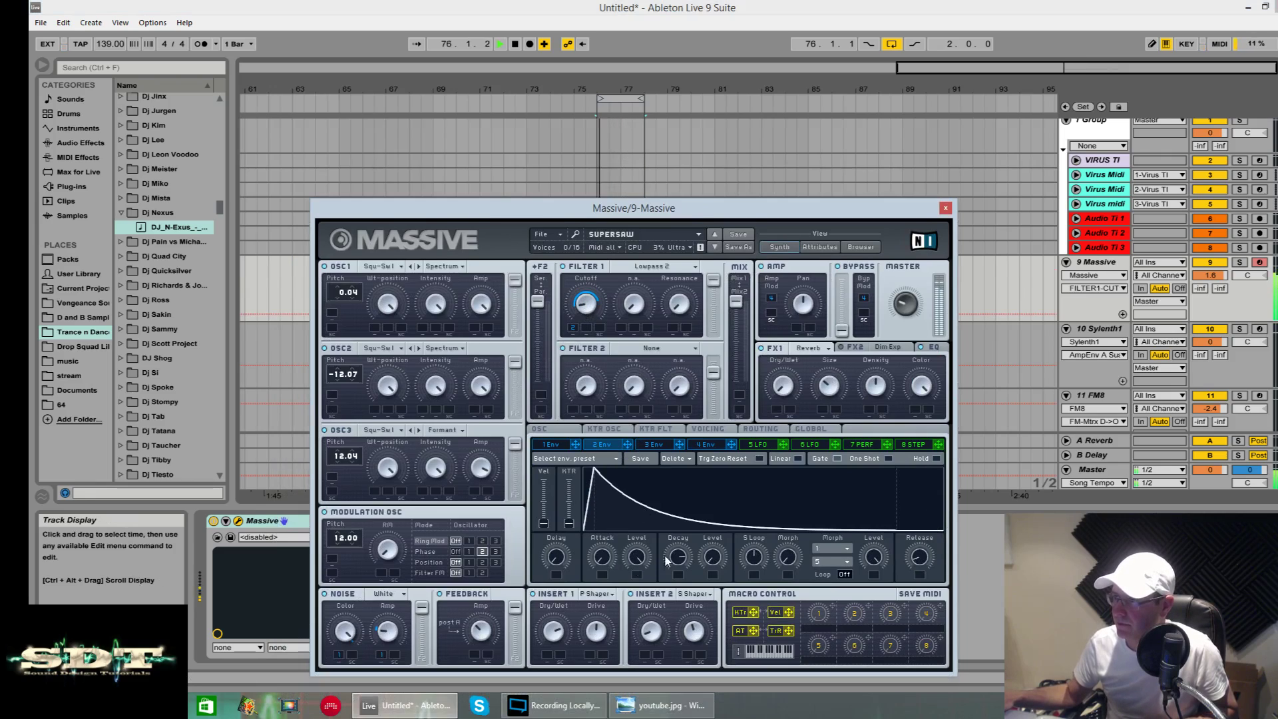
pyautogui.moveTo(665, 560); pyautogui.dragTo(673, 611)
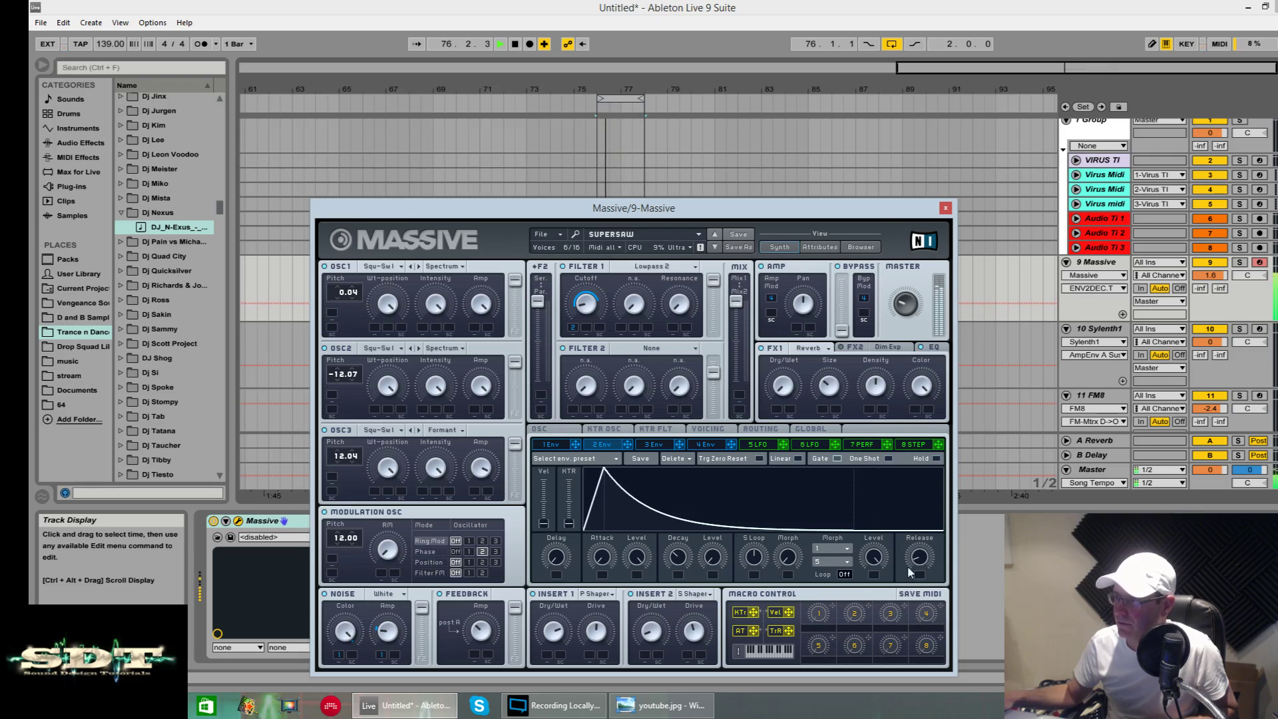
pyautogui.moveTo(911, 569); pyautogui.dragTo(909, 529)
# - Lengthen envelope 4's Attack during playback
pyautogui.click(706, 445)
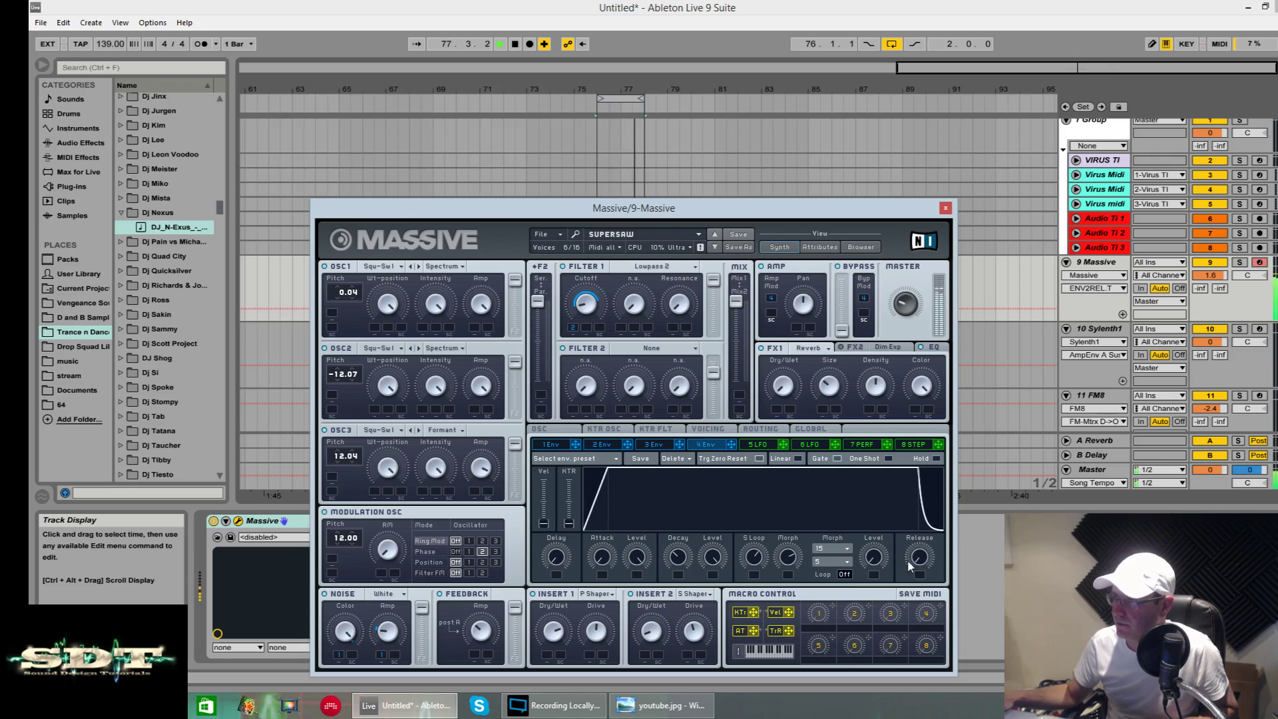
pyautogui.moveTo(601, 563); pyautogui.dragTo(601, 556)
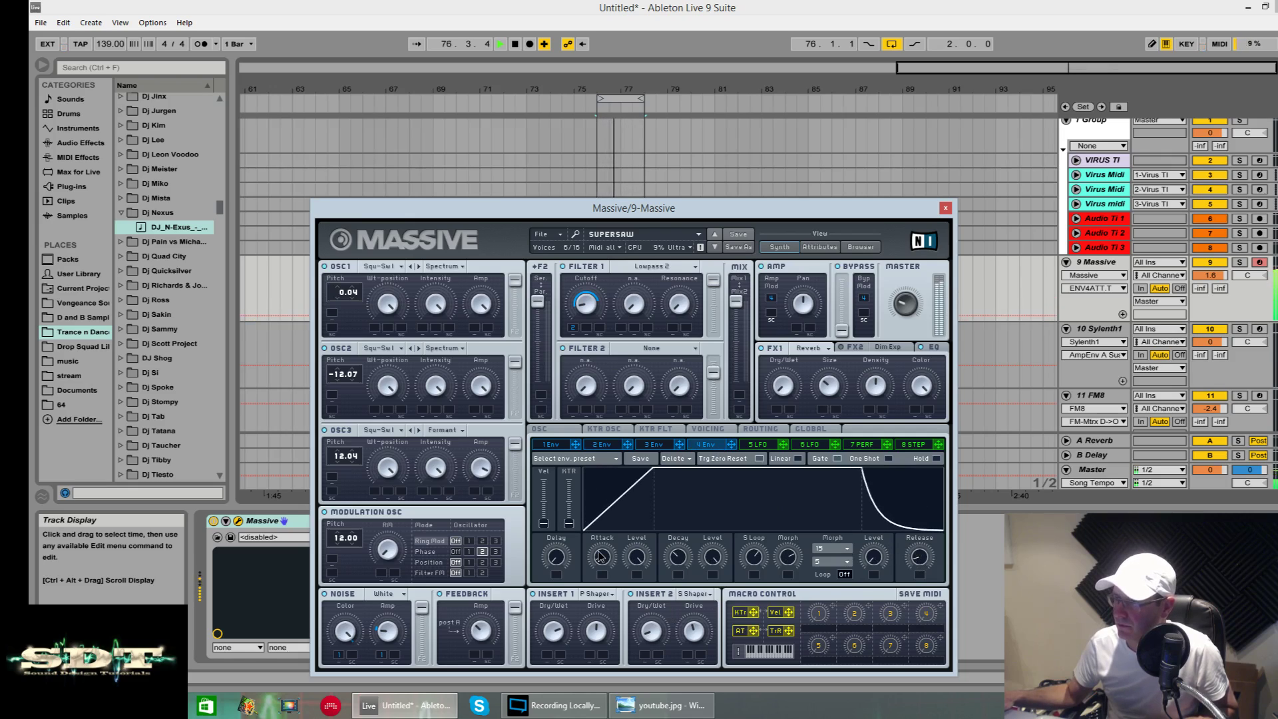
# - Clear all notes from the MIDI clip at bar 76 on the 9 Massive track
pyautogui.moveTo(749, 205); pyautogui.dragTo(740, 338)
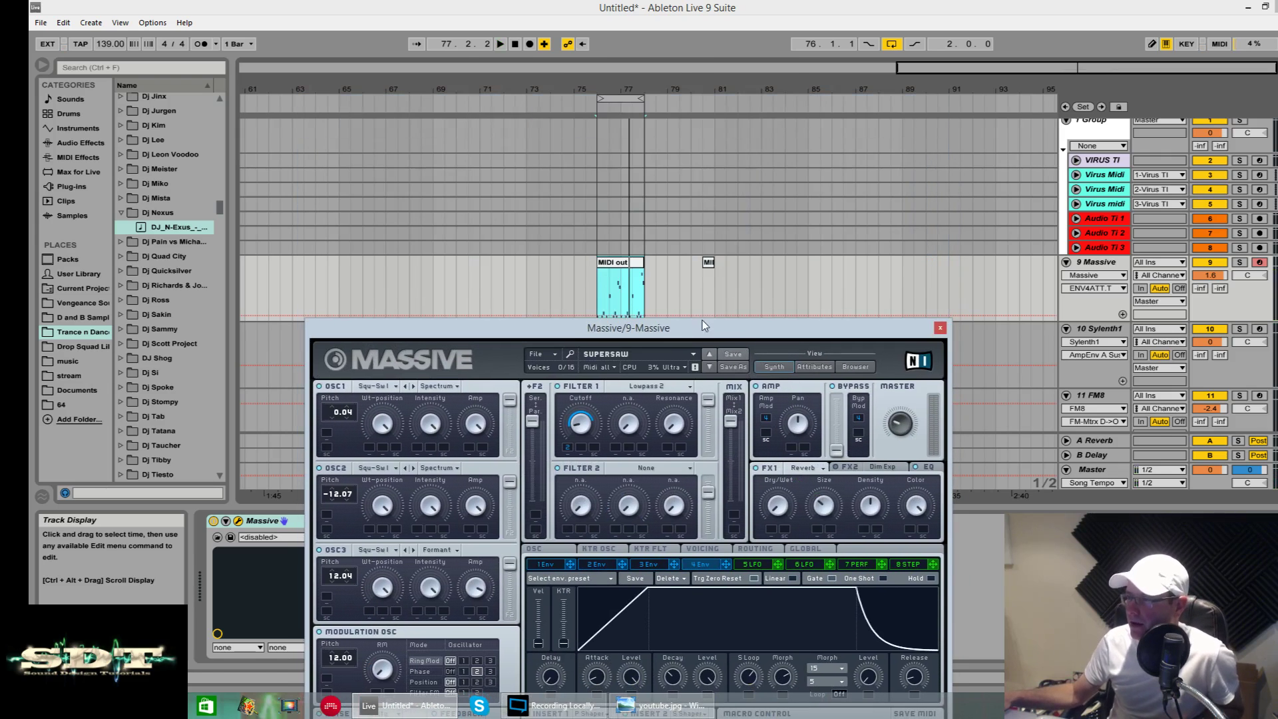
pyautogui.click(620, 266)
pyautogui.press('Delete')
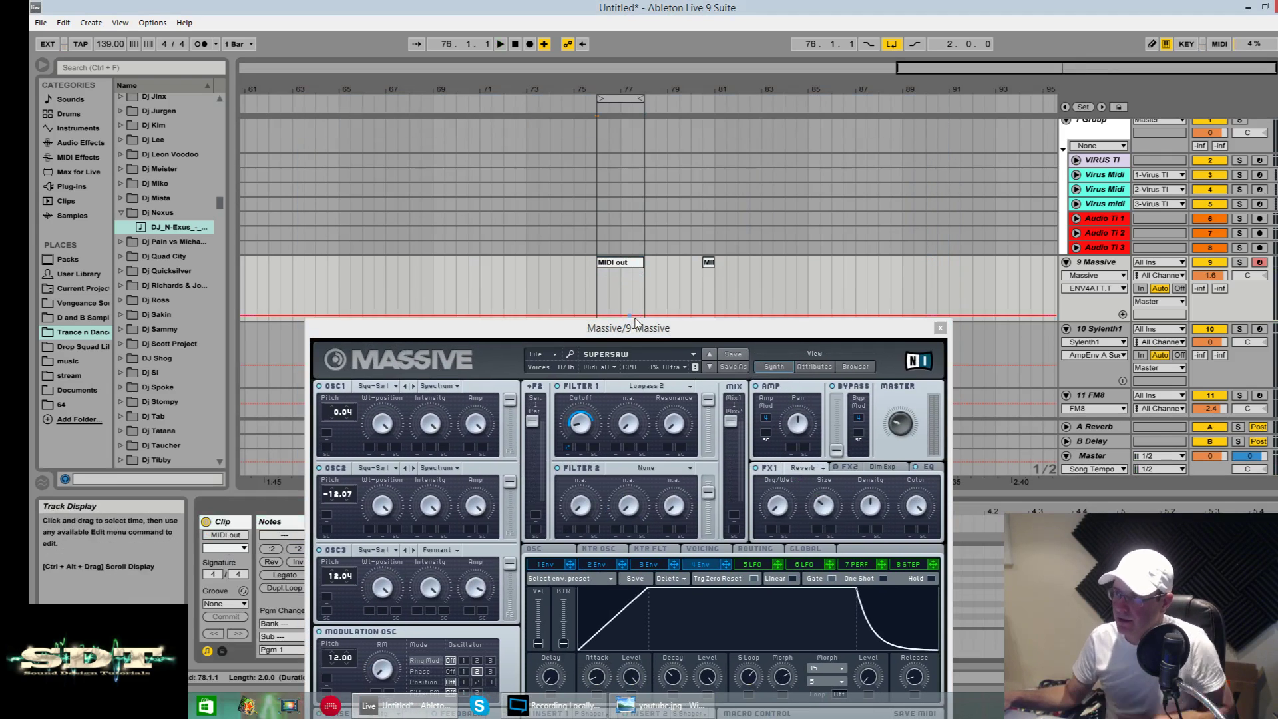
pyautogui.click(641, 330)
pyautogui.click(625, 264)
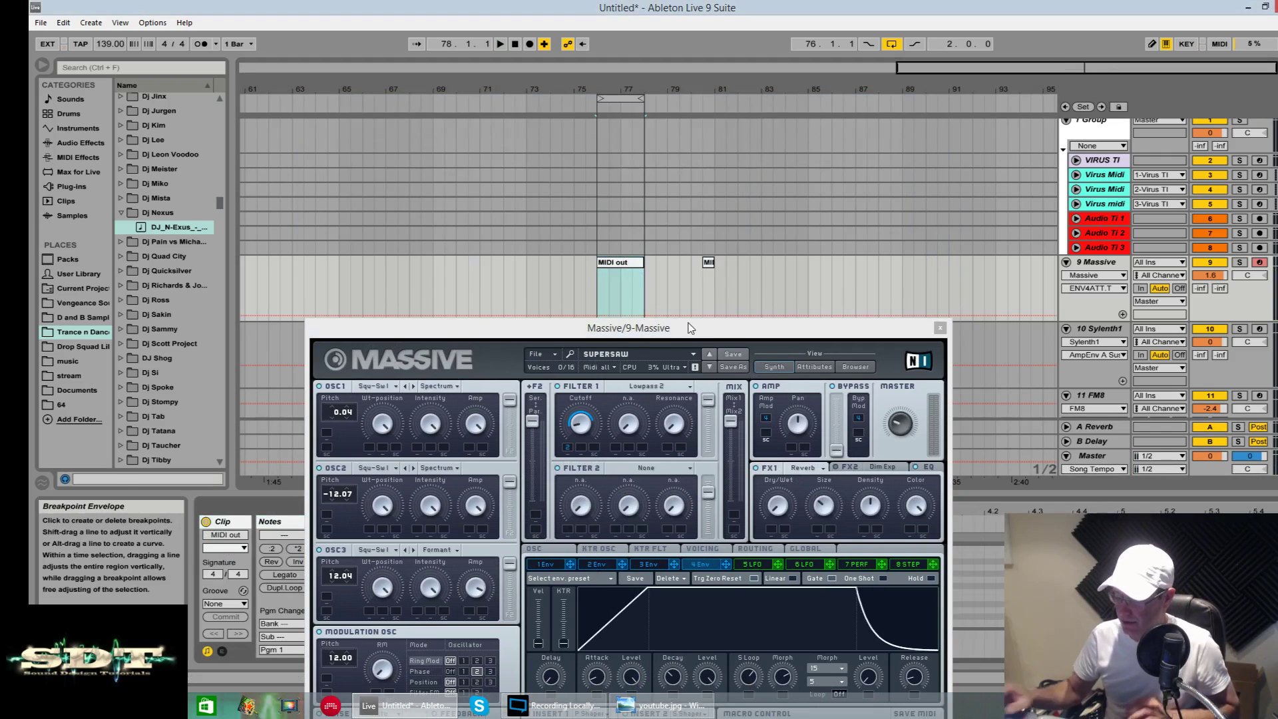
pyautogui.click(623, 264)
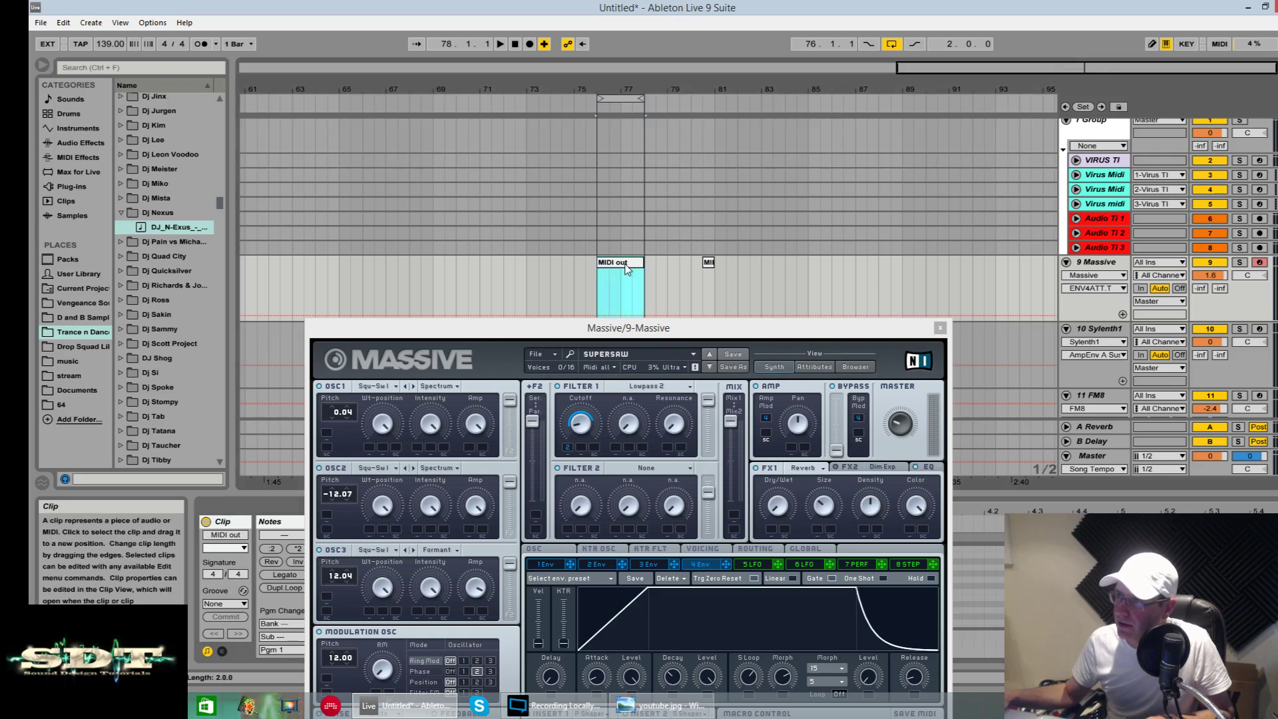
# - Move the Massive window aside, then place the empty clip at bar 77 with a four-bar length and loop that range
pyautogui.moveTo(629, 327); pyautogui.dragTo(928, 708)
pyautogui.click(657, 490)
pyautogui.click(656, 498)
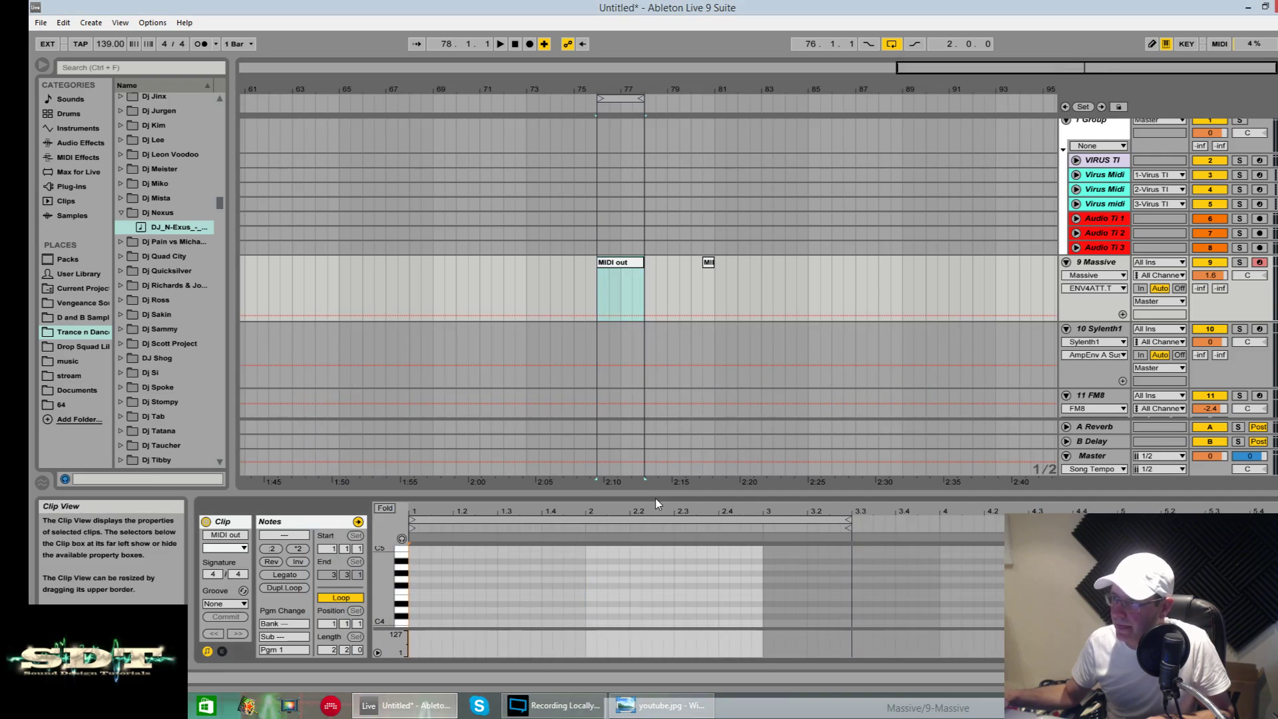
pyautogui.click(1269, 678)
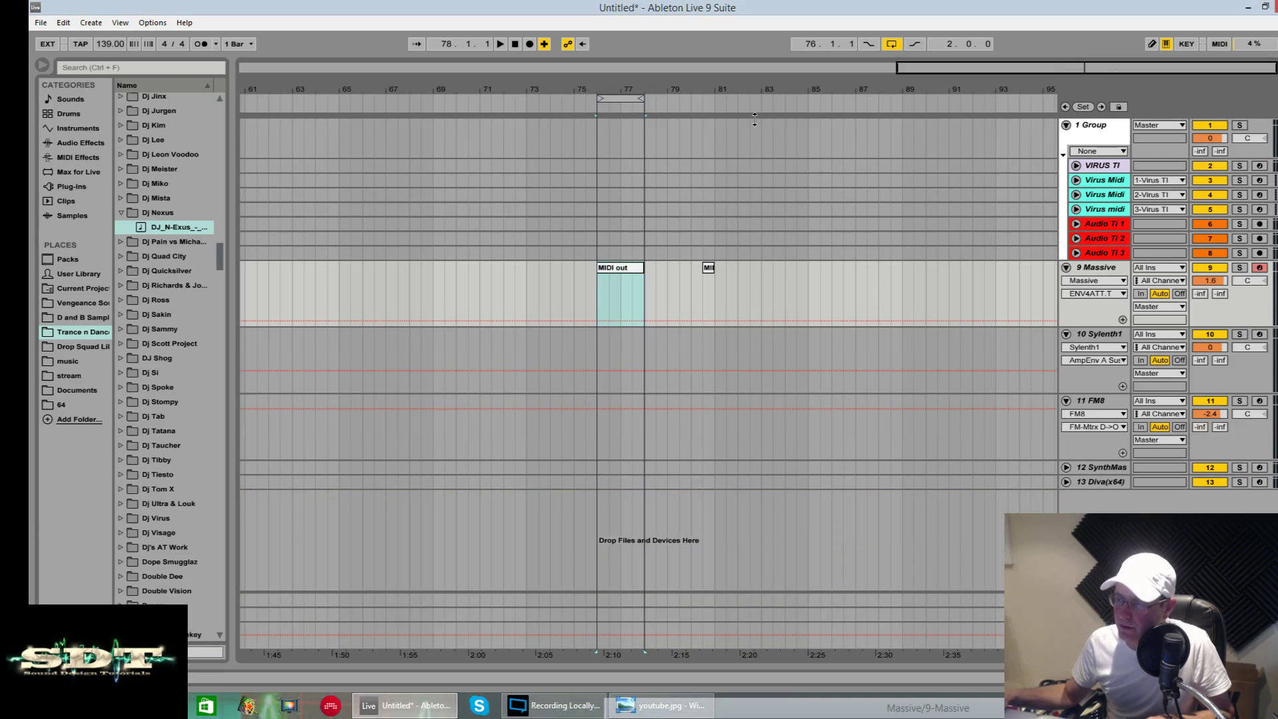
pyautogui.doubleClick(633, 267)
pyautogui.moveTo(643, 269)
pyautogui.mouseDown()
pyautogui.moveTo(699, 269)
pyautogui.moveTo(650, 273)
pyautogui.moveTo(644, 287)
pyautogui.mouseUp()
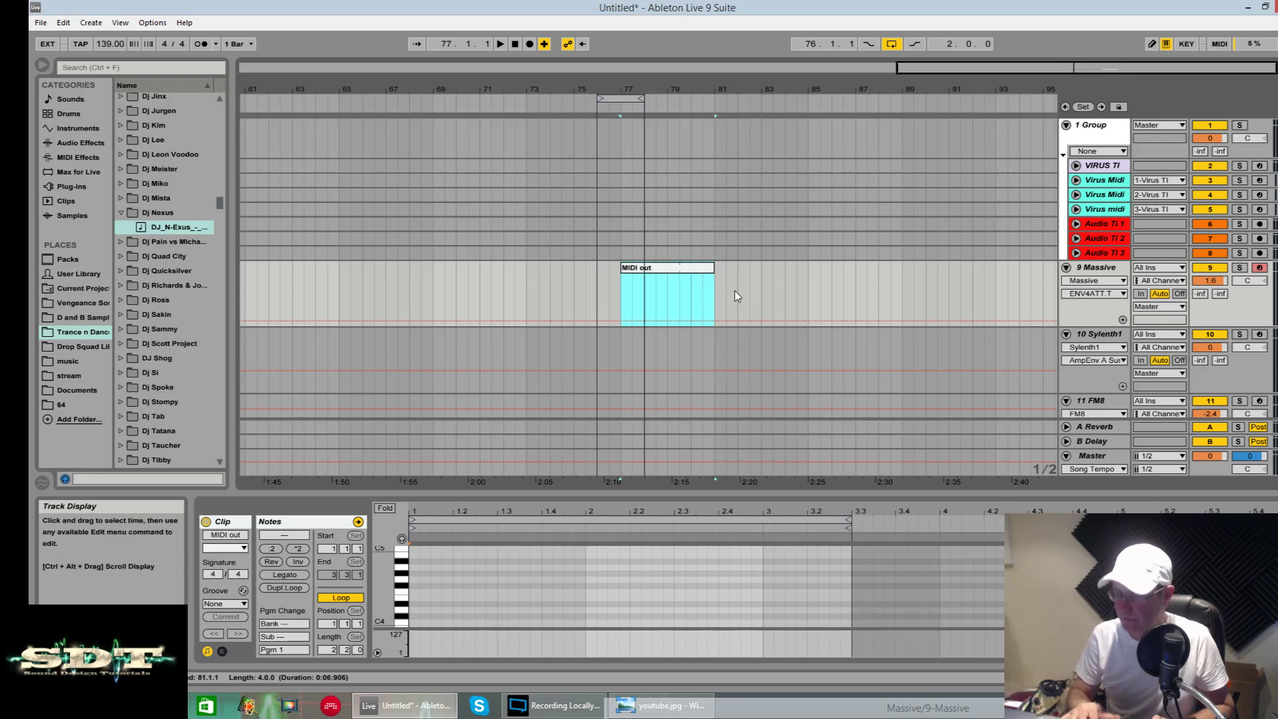
pyautogui.hotkey('ctrl', 'l')
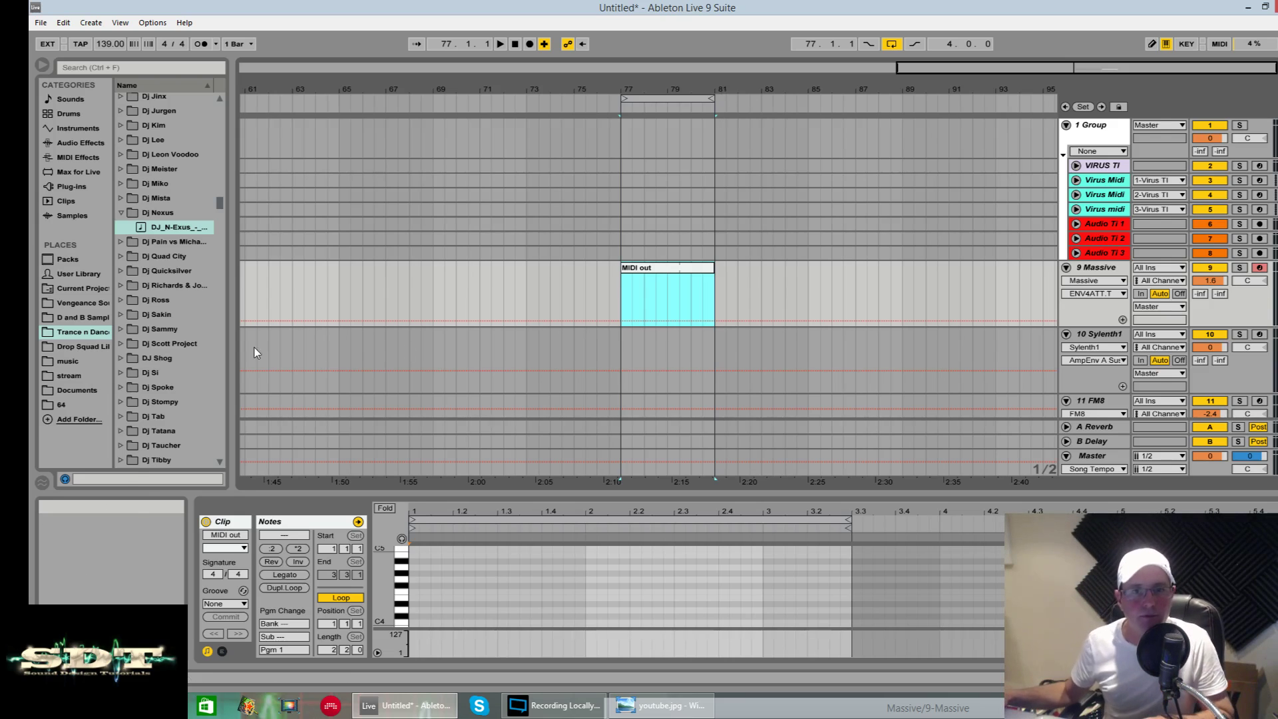
# - Open the clip in an enlarged note editor and add a G2 note at its start
pyautogui.doubleClick(675, 268)
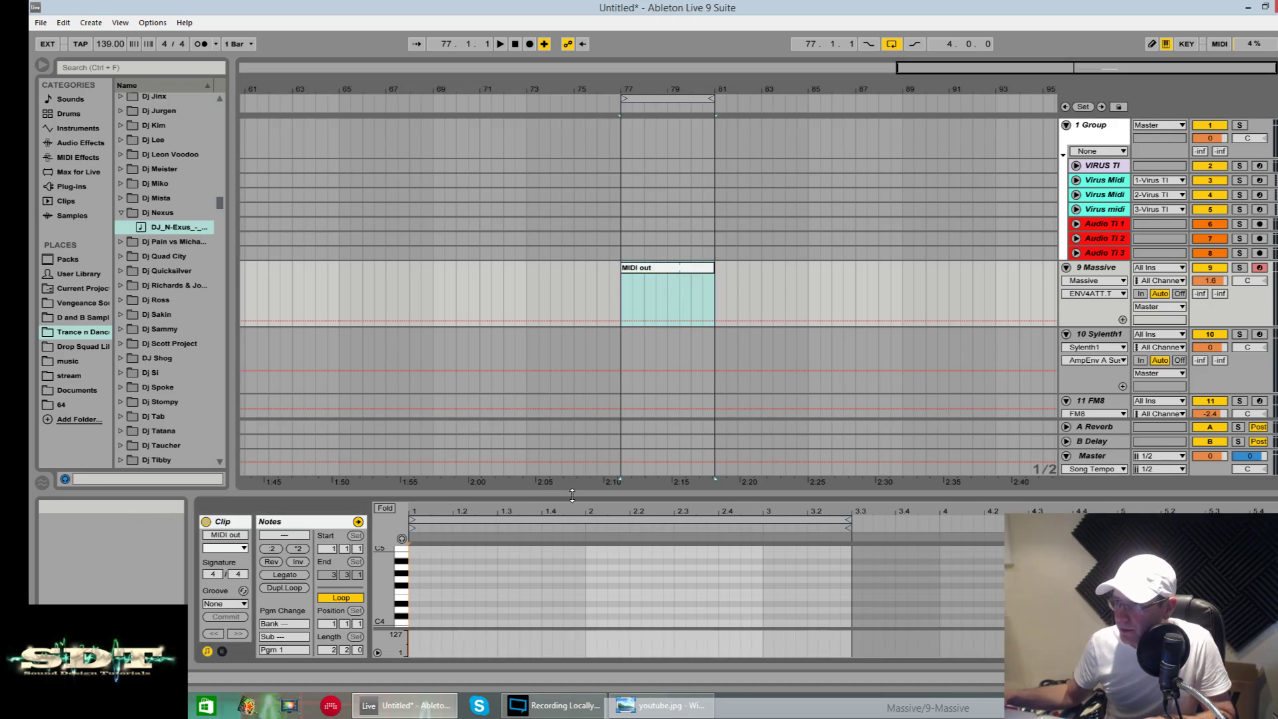
pyautogui.moveTo(570, 494); pyautogui.dragTo(545, 232)
pyautogui.doubleClick(416, 470)
pyautogui.moveTo(416, 470); pyautogui.dragTo(414, 464)
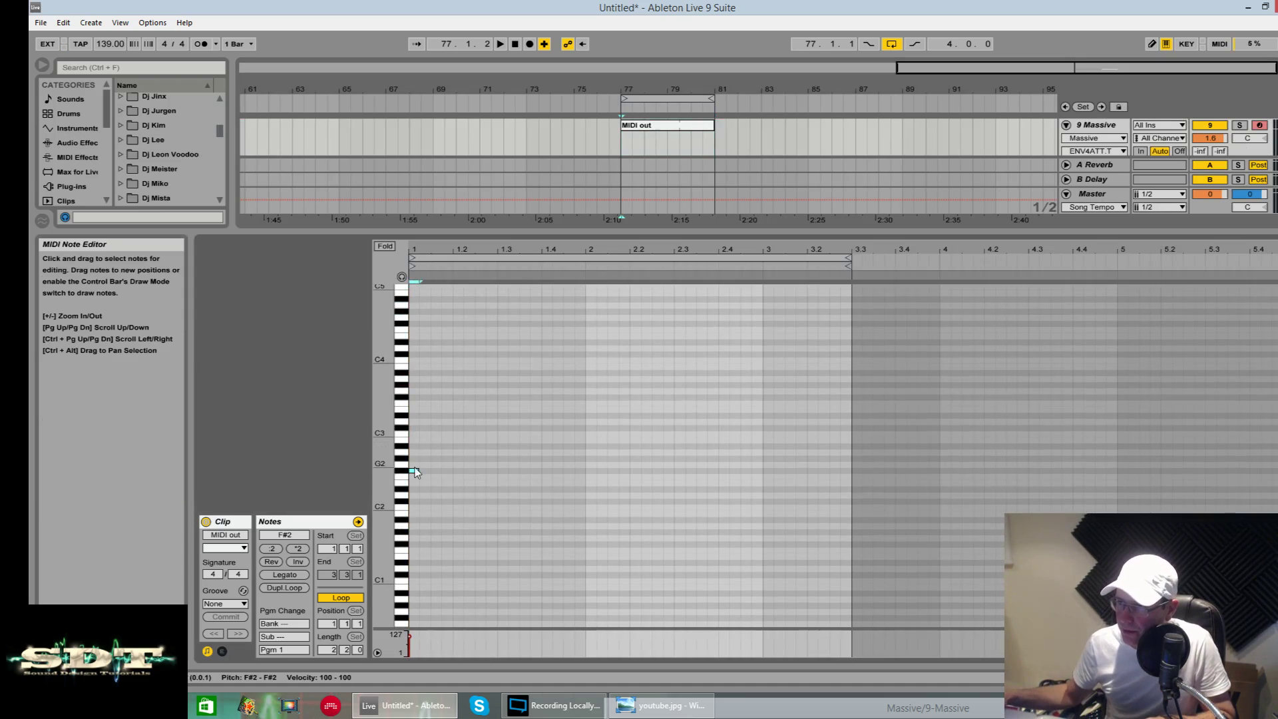
# - Stack B2, E3, G3 and B3 notes above the G2 at the clip's start to build a chord
pyautogui.click(414, 442)
pyautogui.doubleClick(414, 440)
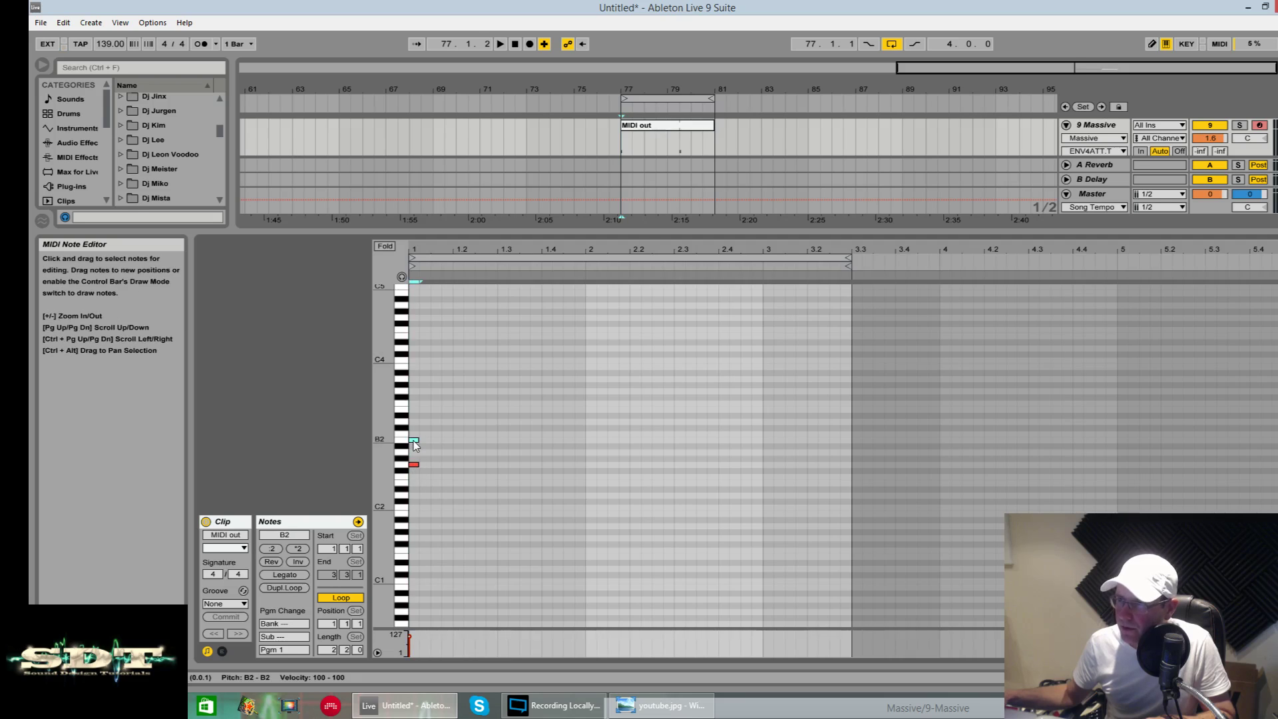
pyautogui.doubleClick(416, 409)
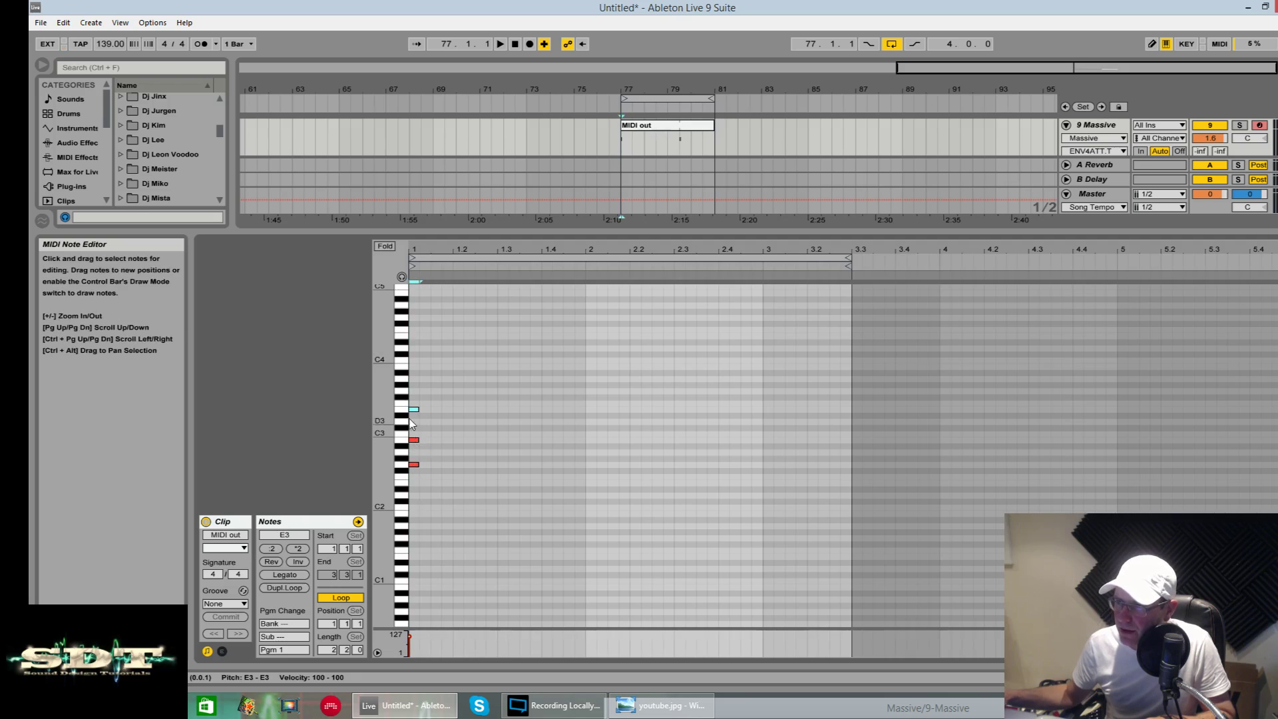
pyautogui.doubleClick(414, 392)
pyautogui.doubleClick(417, 368)
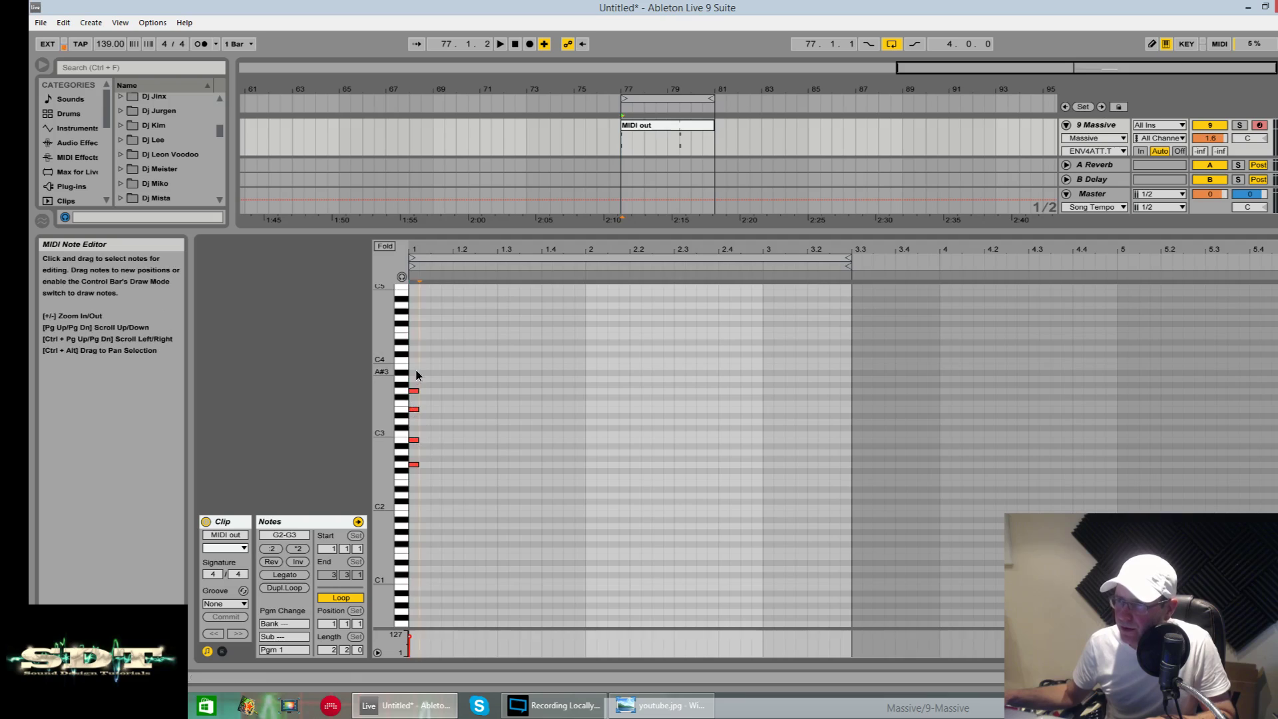
# - Extend all the chord notes together to a full bar, ending at bar 2
pyautogui.click(422, 394)
pyautogui.hotkey('ctrl', 'a')
pyautogui.moveTo(418, 465); pyautogui.dragTo(586, 467)
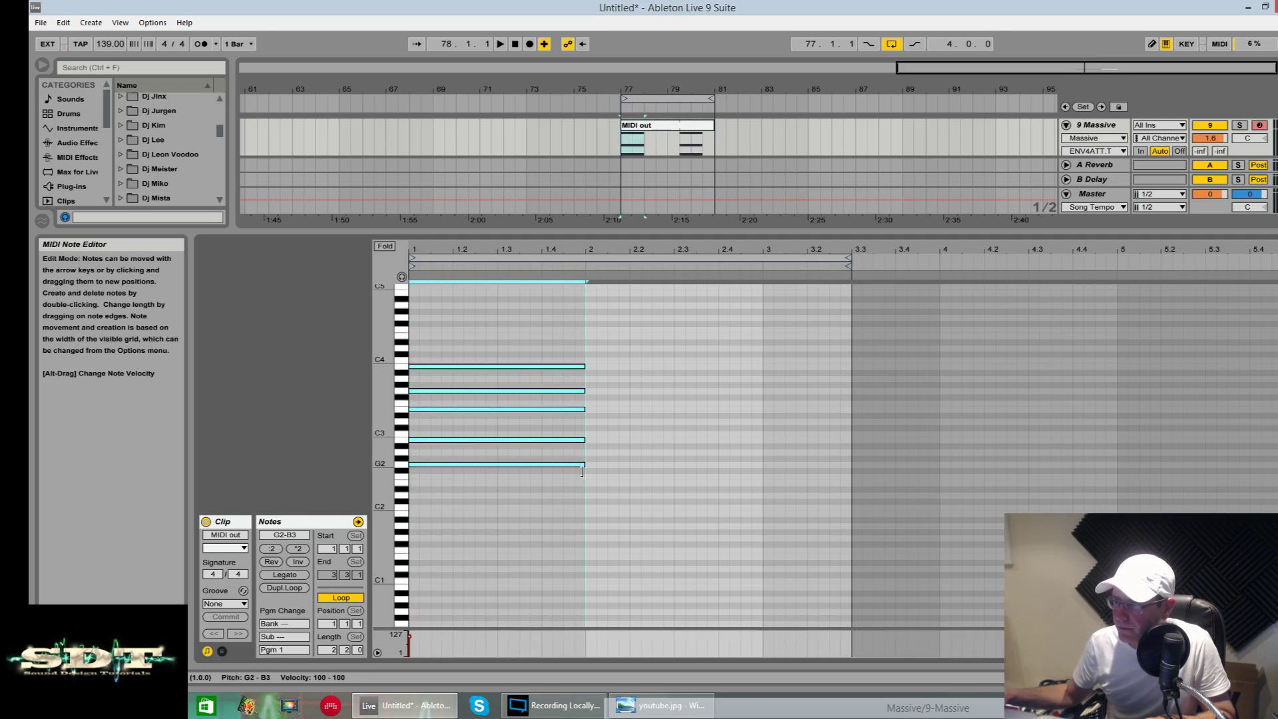
# - Extend all the chord notes to the end of the clip's loop at 3.3
pyautogui.press('space')
pyautogui.click(552, 418)
pyautogui.hotkey('ctrl', 'a')
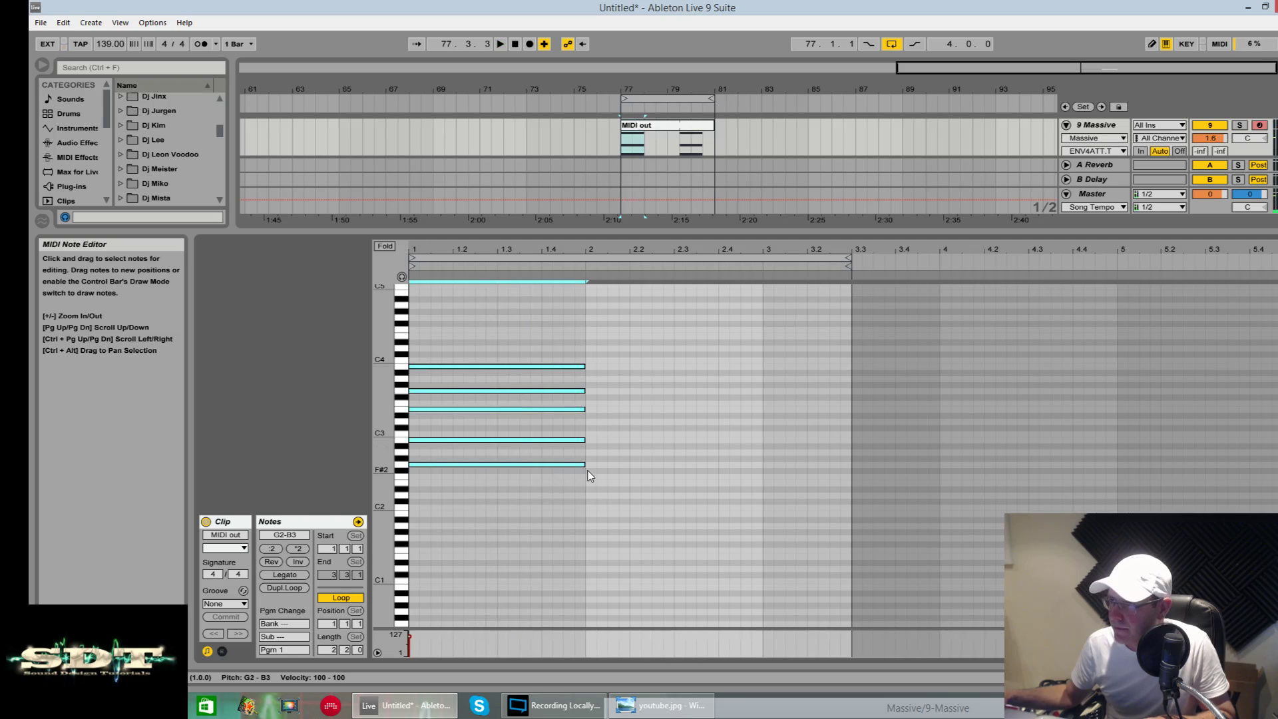
pyautogui.moveTo(585, 466); pyautogui.dragTo(852, 485)
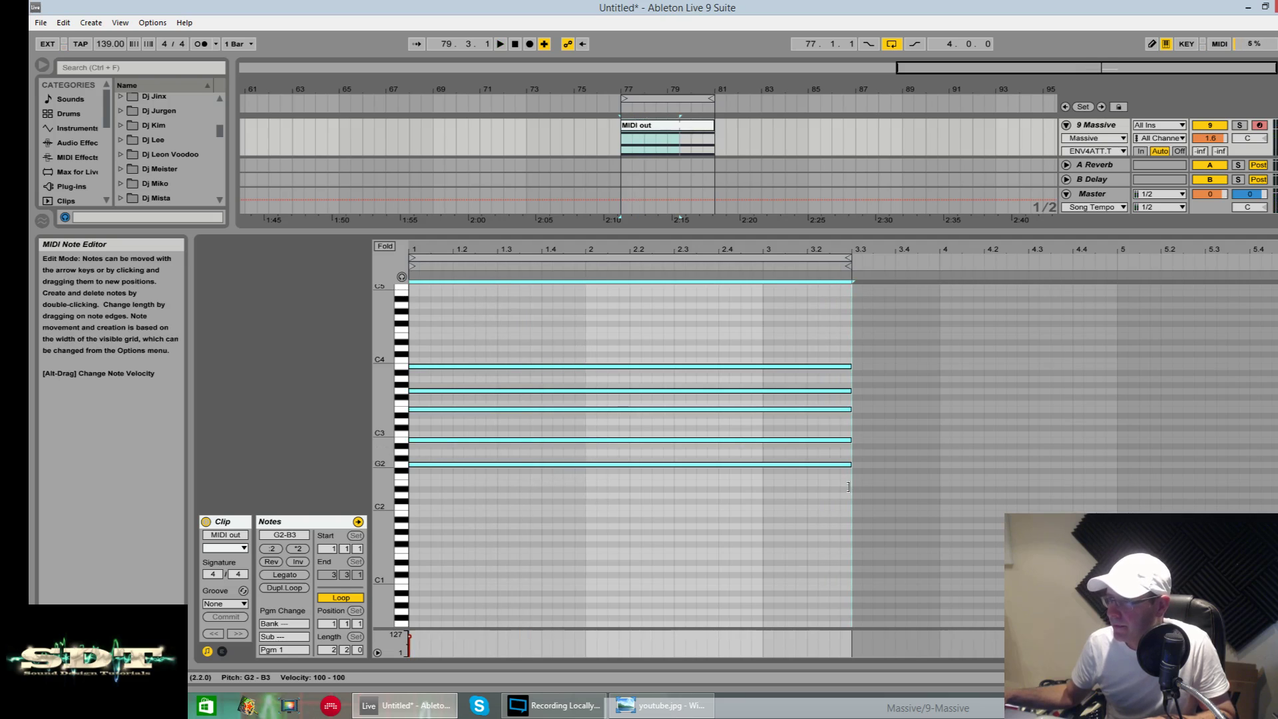
# - Duplicate the chord clip directly after the original and transpose all notes in the copy up two semitones
pyautogui.click(669, 136)
pyautogui.hotkey('ctrl', 'd')
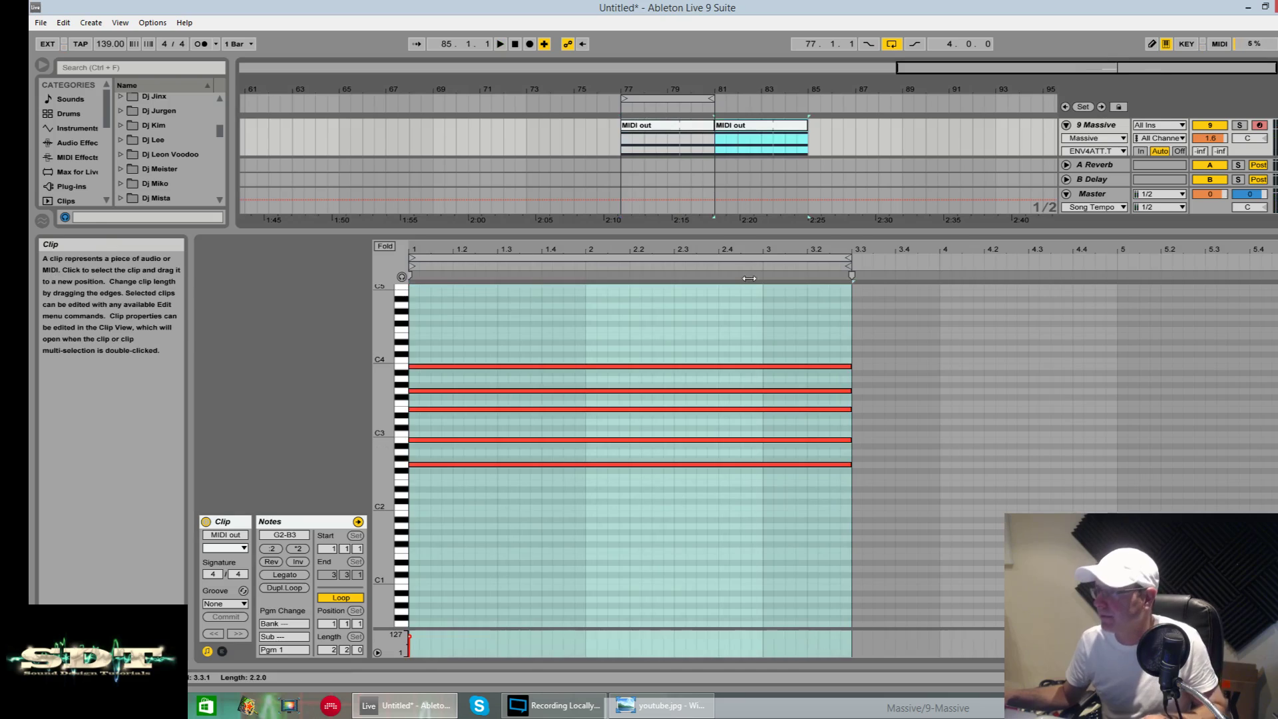
pyautogui.click(626, 367)
pyautogui.press('Up')
pyautogui.press('Up')
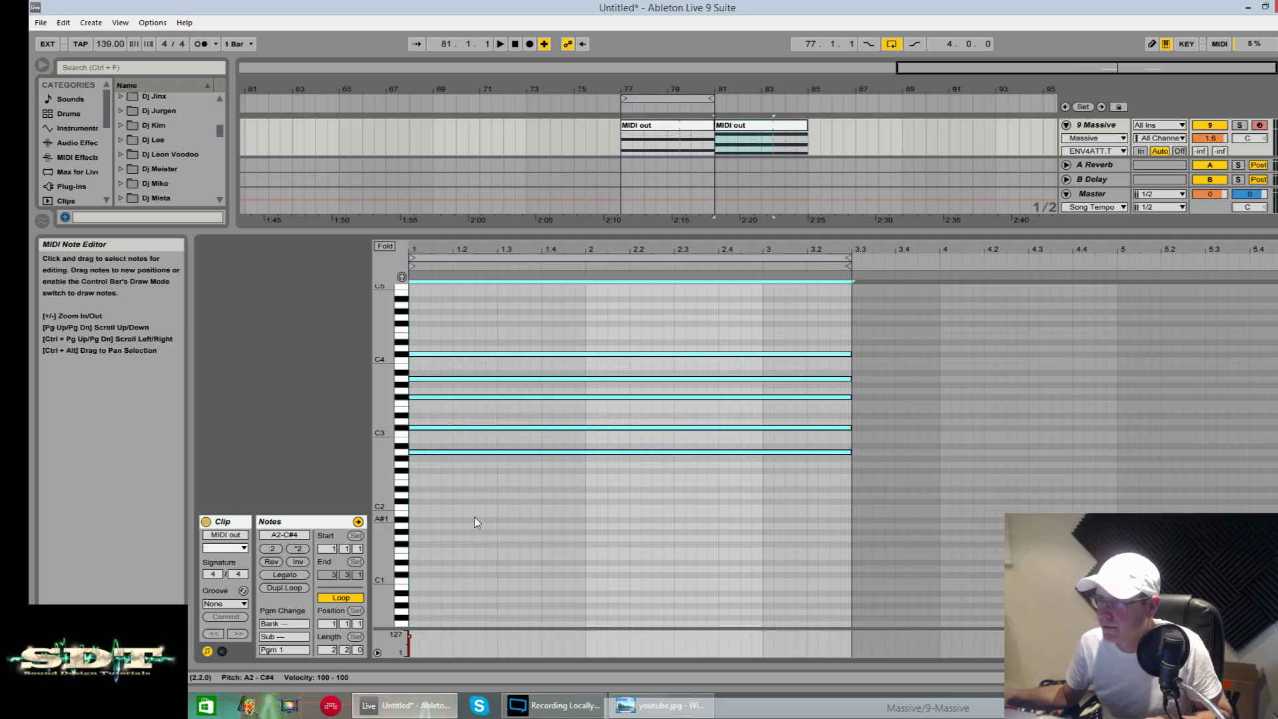
# - Revoice the copied chord by lowering its second note to C3 and third note to F3, and raising its top note to D4
pyautogui.click(457, 465)
pyautogui.click(444, 427)
pyautogui.press('Down')
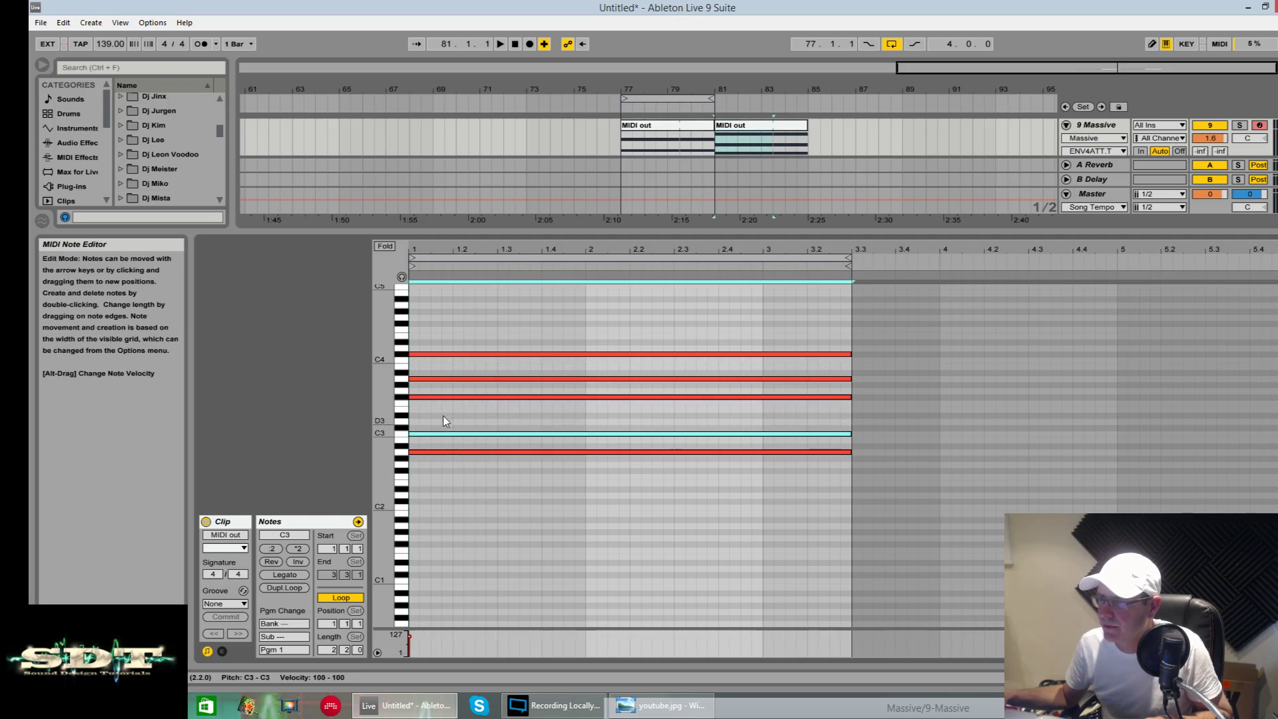
pyautogui.click(446, 402)
pyautogui.click(445, 398)
pyautogui.press('Down')
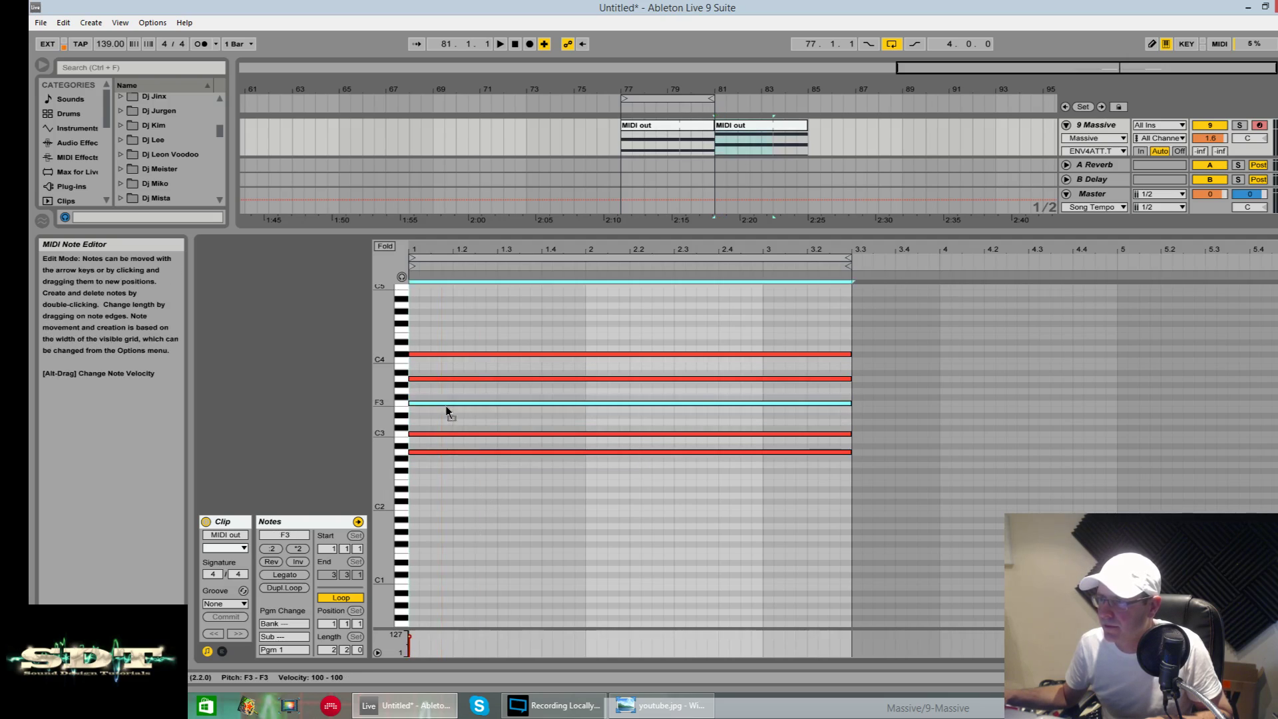
pyautogui.moveTo(446, 358); pyautogui.dragTo(448, 350)
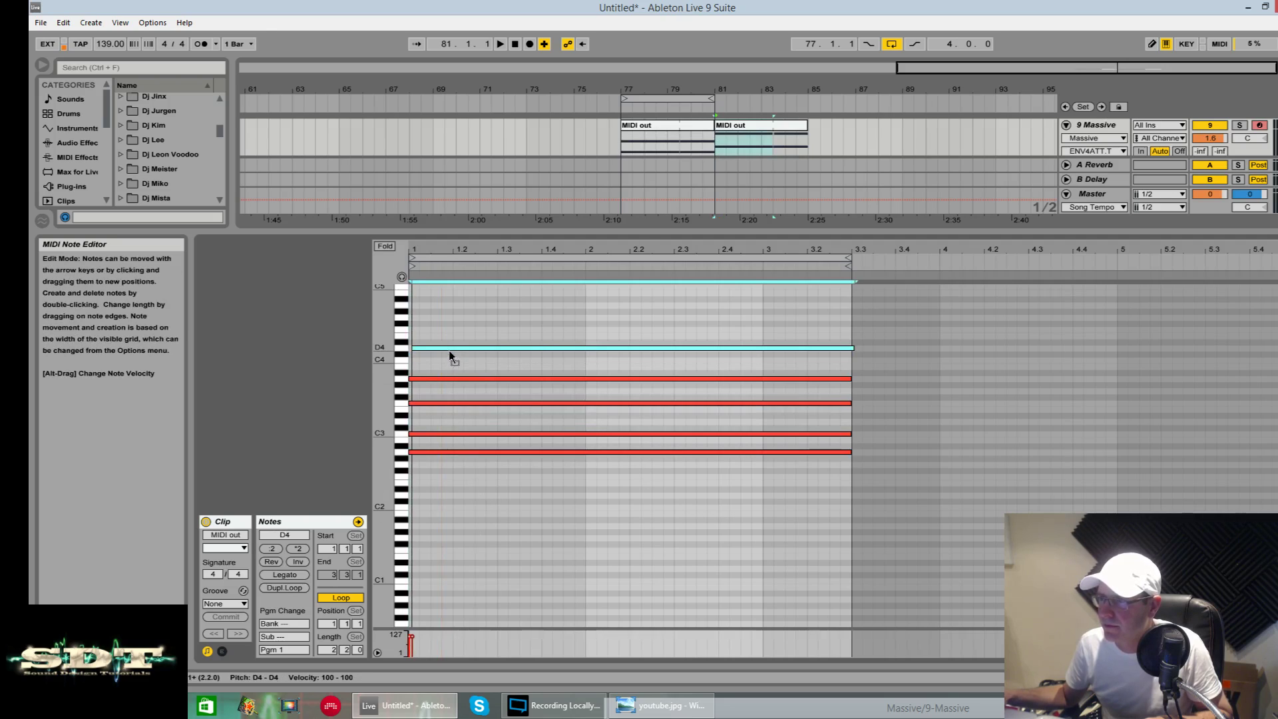
# - Audition the revoiced chord, enlarge the arrangement area, and play the first chord clip from bar 77
pyautogui.press('space')
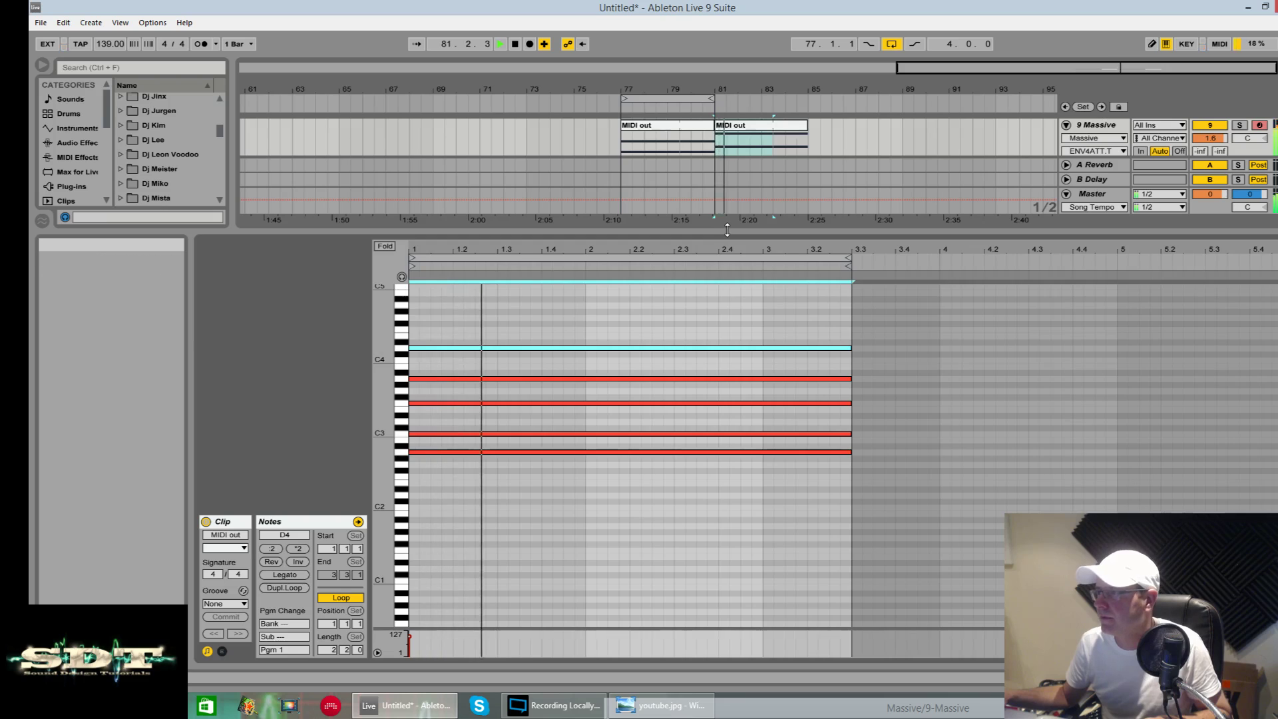
pyautogui.moveTo(722, 230)
pyautogui.mouseDown()
pyautogui.moveTo(704, 299)
pyautogui.moveTo(699, 285)
pyautogui.mouseUp()
pyautogui.press('space')
pyautogui.click(631, 161)
pyautogui.press('space')
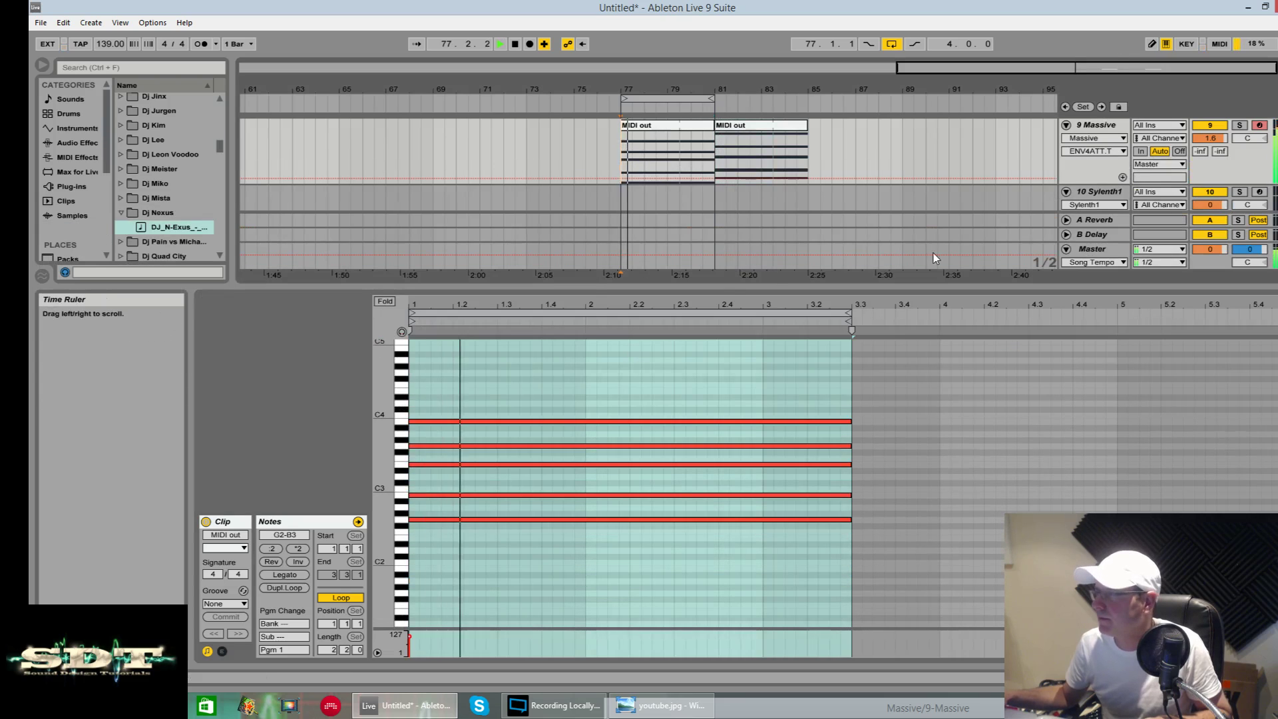
# - Set the playback loop to span both chord clips, from bar 77 to bar 85, and stop playback
pyautogui.click(1095, 126)
pyautogui.moveTo(623, 263); pyautogui.dragTo(821, 260)
pyautogui.hotkey('ctrl', 'l')
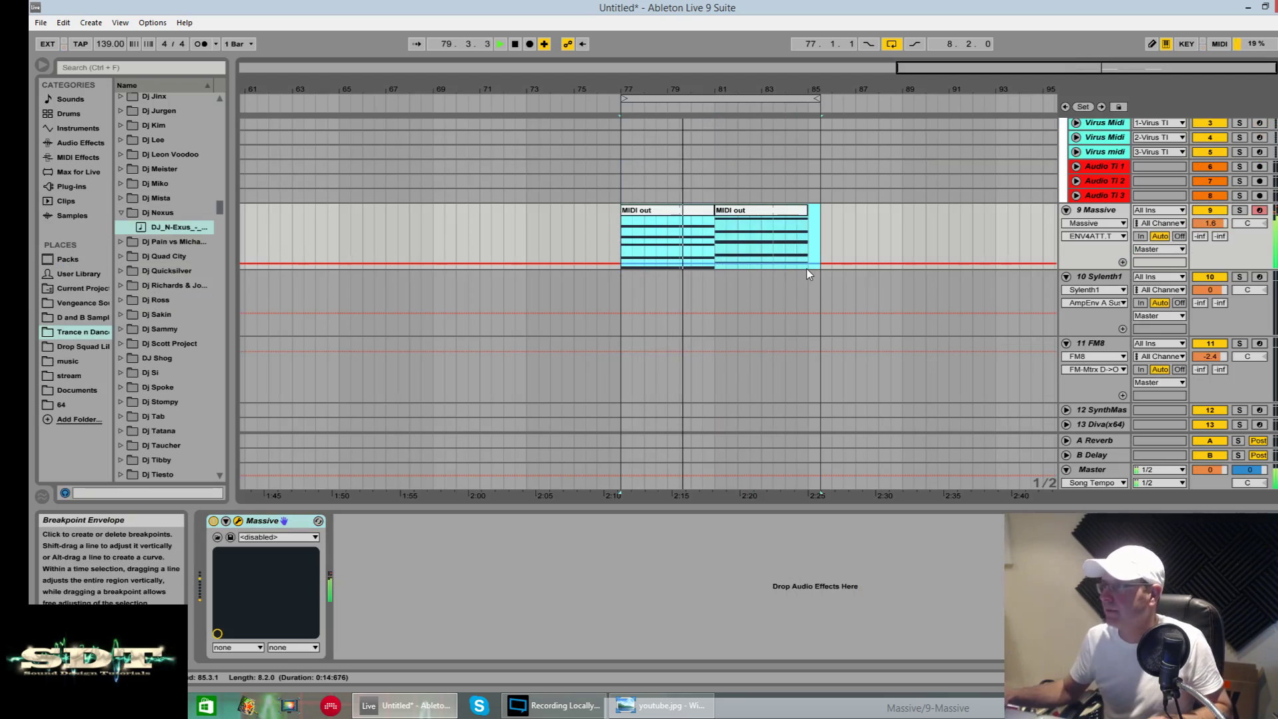
pyautogui.moveTo(818, 100); pyautogui.dragTo(807, 99)
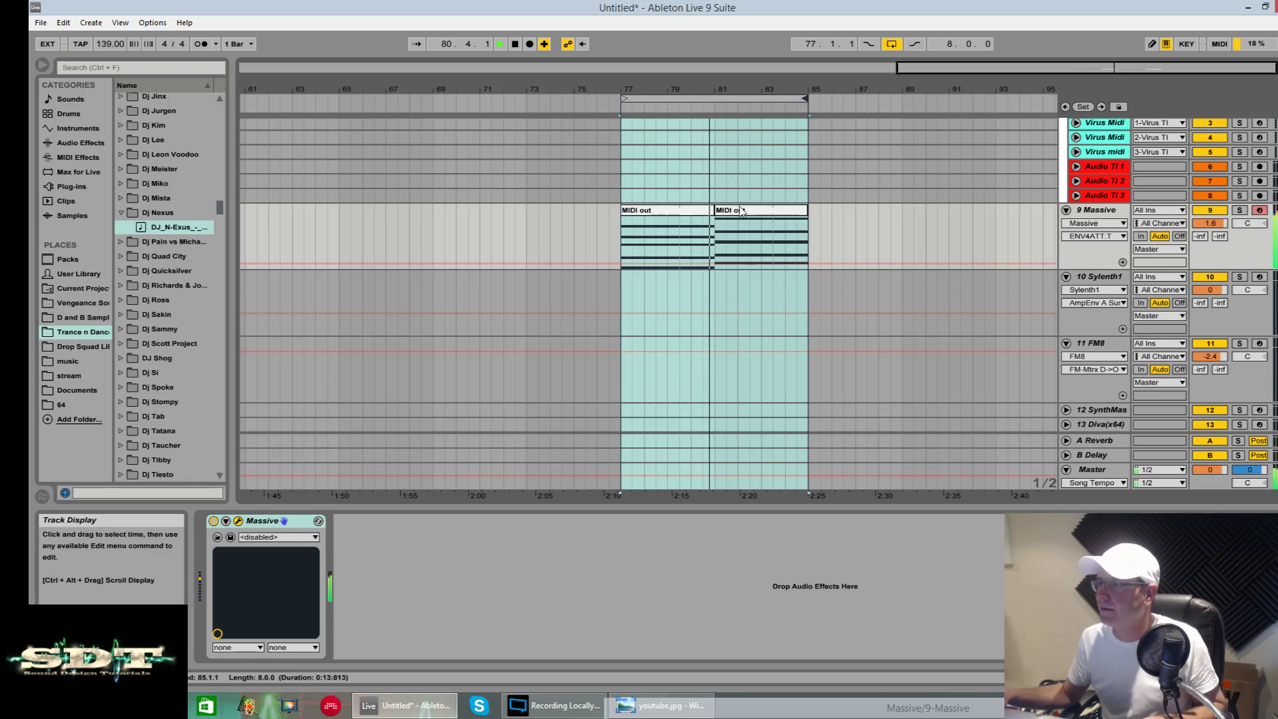
pyautogui.press('space')
# - Reopen the Massive window, move it to the middle of the arrangement, and load a new blank sound
pyautogui.click(238, 522)
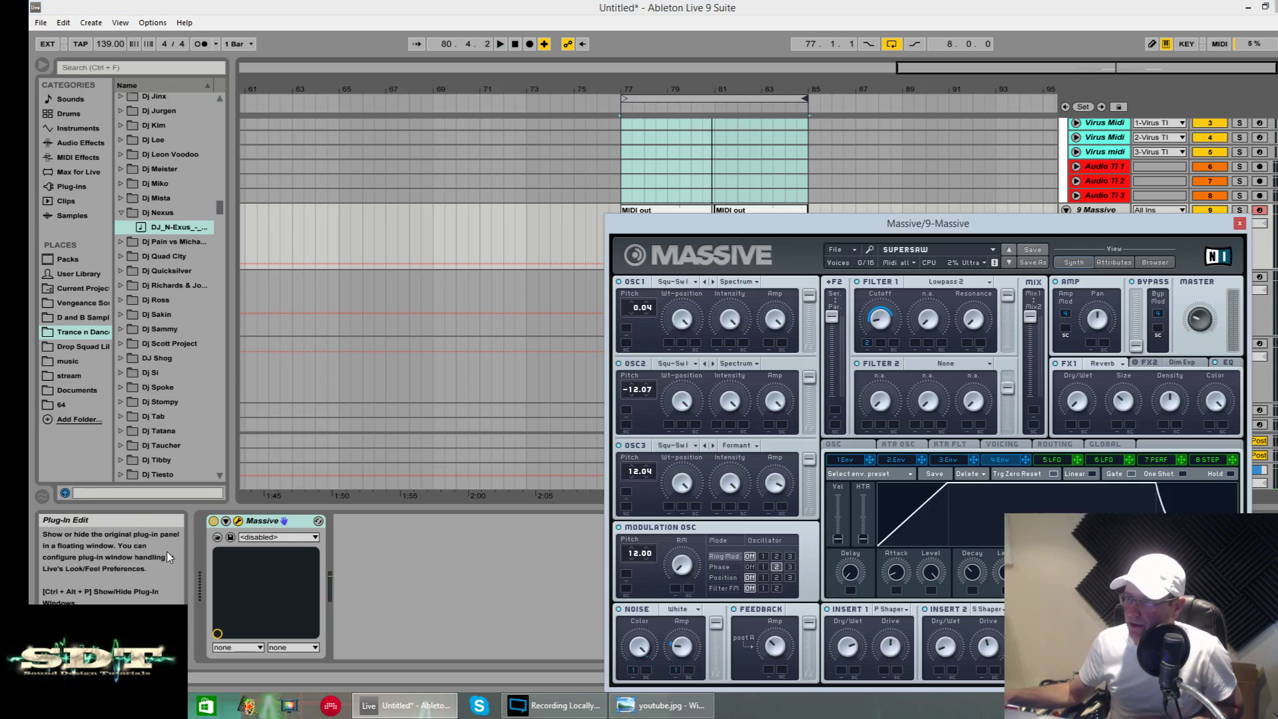
pyautogui.moveTo(780, 223); pyautogui.dragTo(435, 91)
pyautogui.click(496, 111)
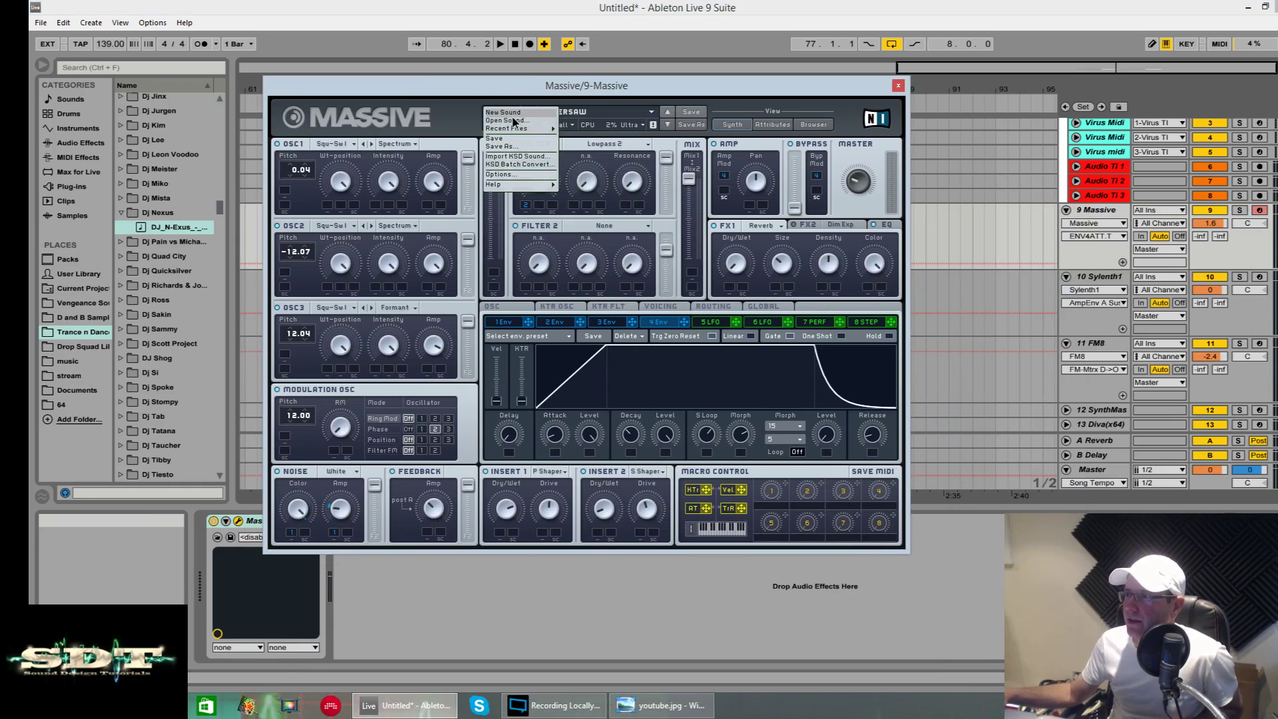
pyautogui.click(510, 112)
pyautogui.press('space')
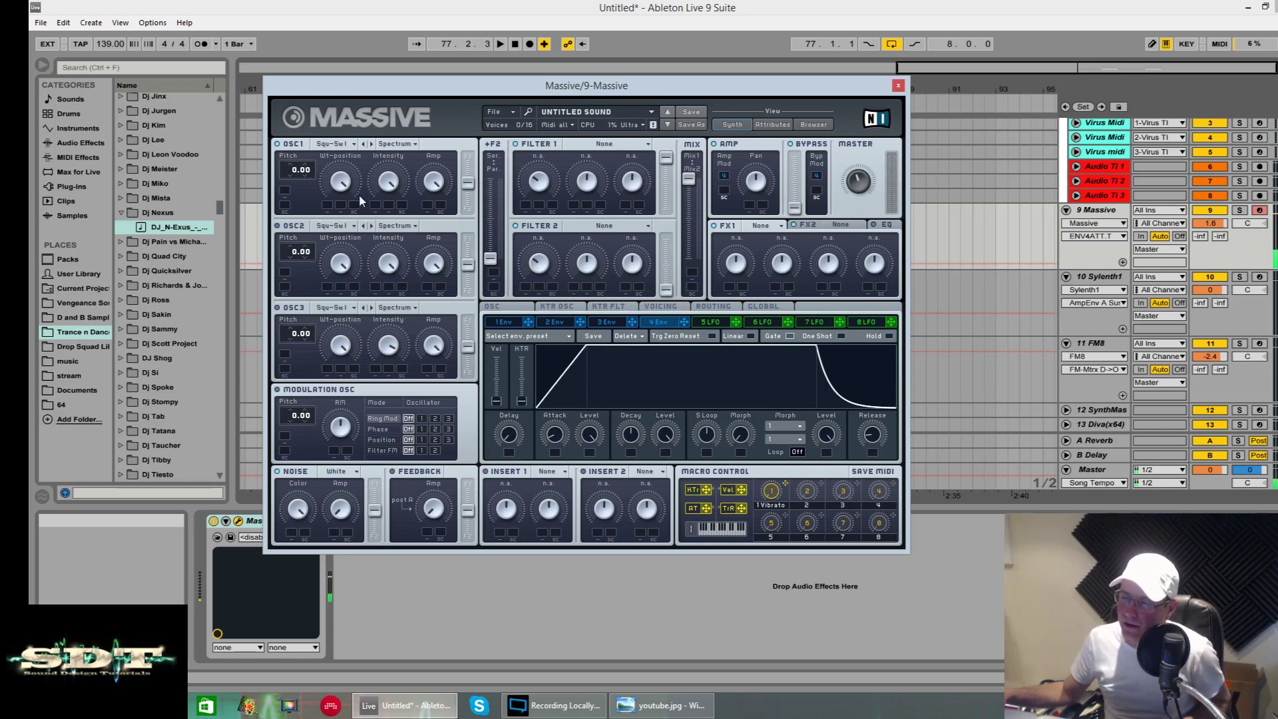
# - Route all three oscillators fully to Filter 1 and raise the serial/parallel filter fader close to its top
pyautogui.click(439, 178)
pyautogui.moveTo(476, 179); pyautogui.dragTo(476, 160)
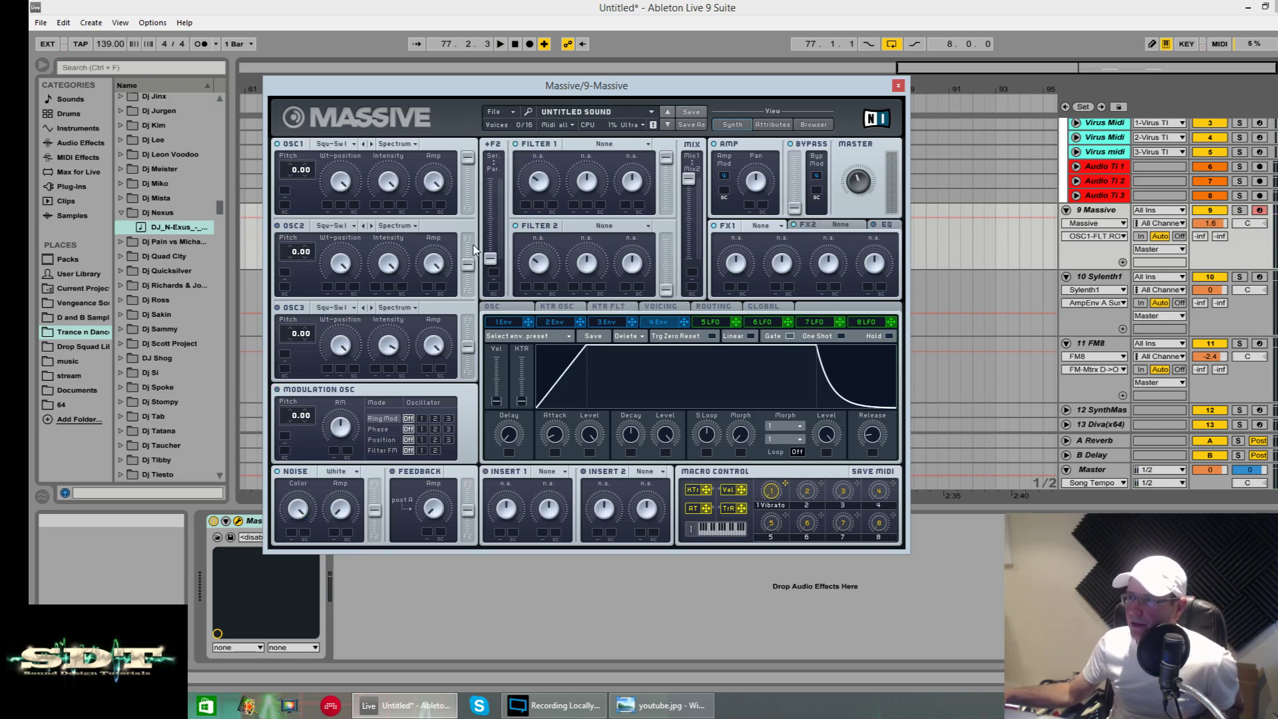
pyautogui.moveTo(468, 265); pyautogui.dragTo(467, 239)
pyautogui.moveTo(467, 347); pyautogui.dragTo(467, 321)
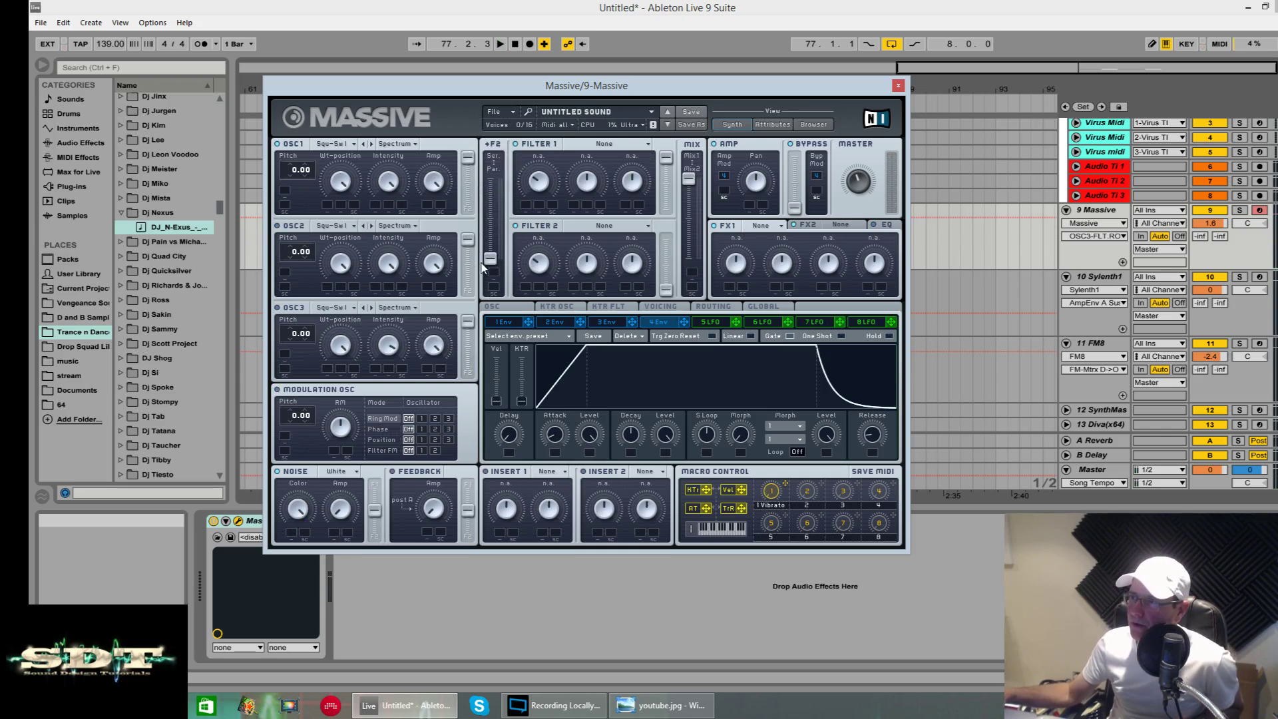
pyautogui.moveTo(483, 267); pyautogui.dragTo(490, 179)
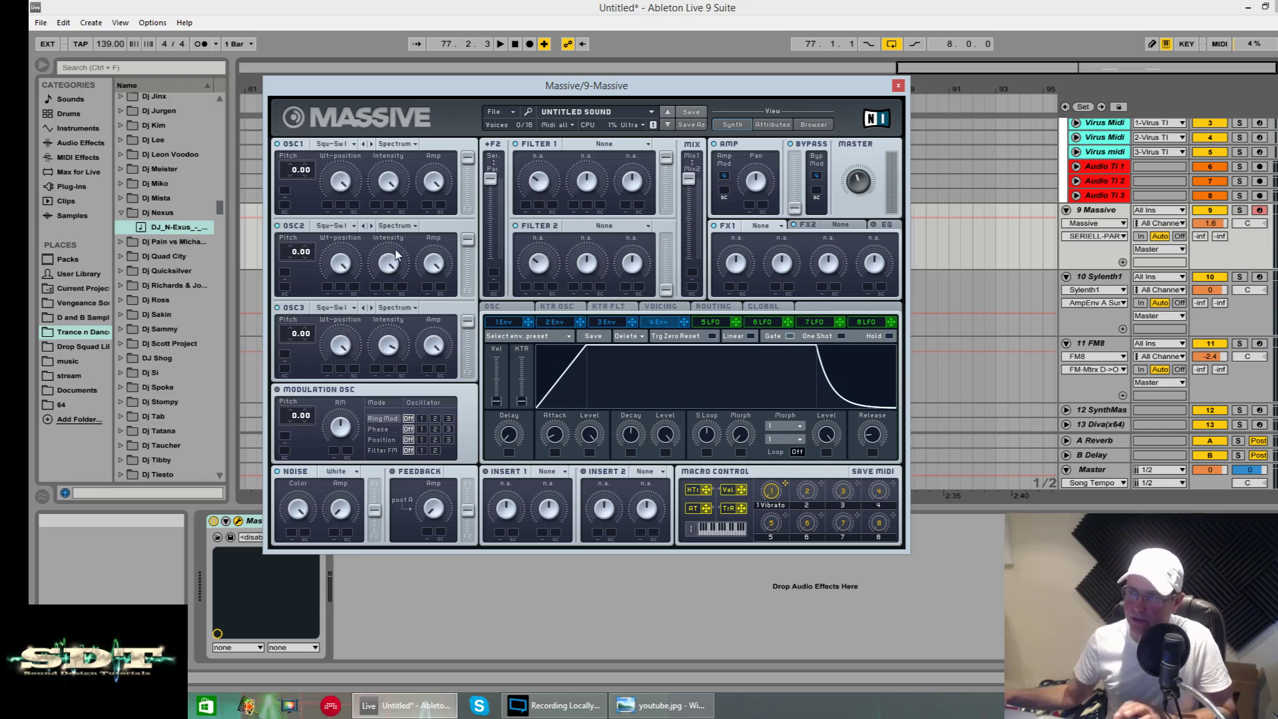
# - Audition the new sound and lower Massive's master volume
pyautogui.press('space')
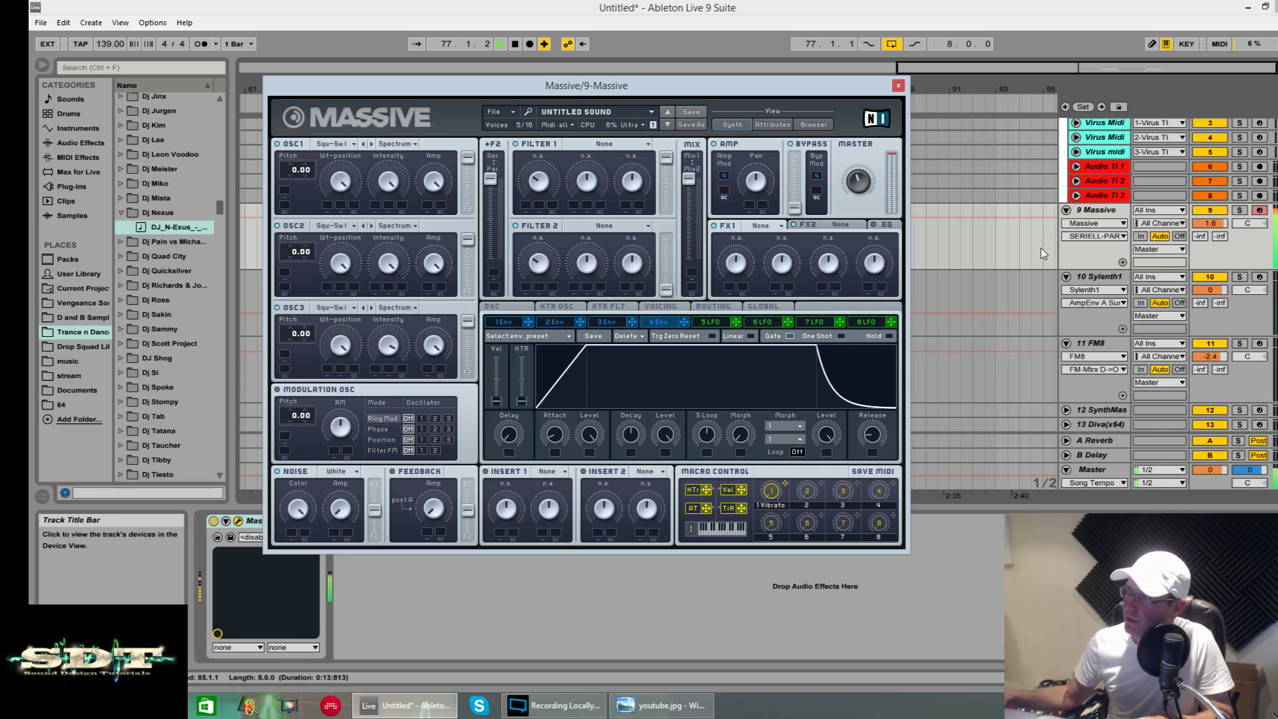
pyautogui.press('space')
pyautogui.moveTo(859, 182); pyautogui.dragTo(863, 200)
pyautogui.press('space')
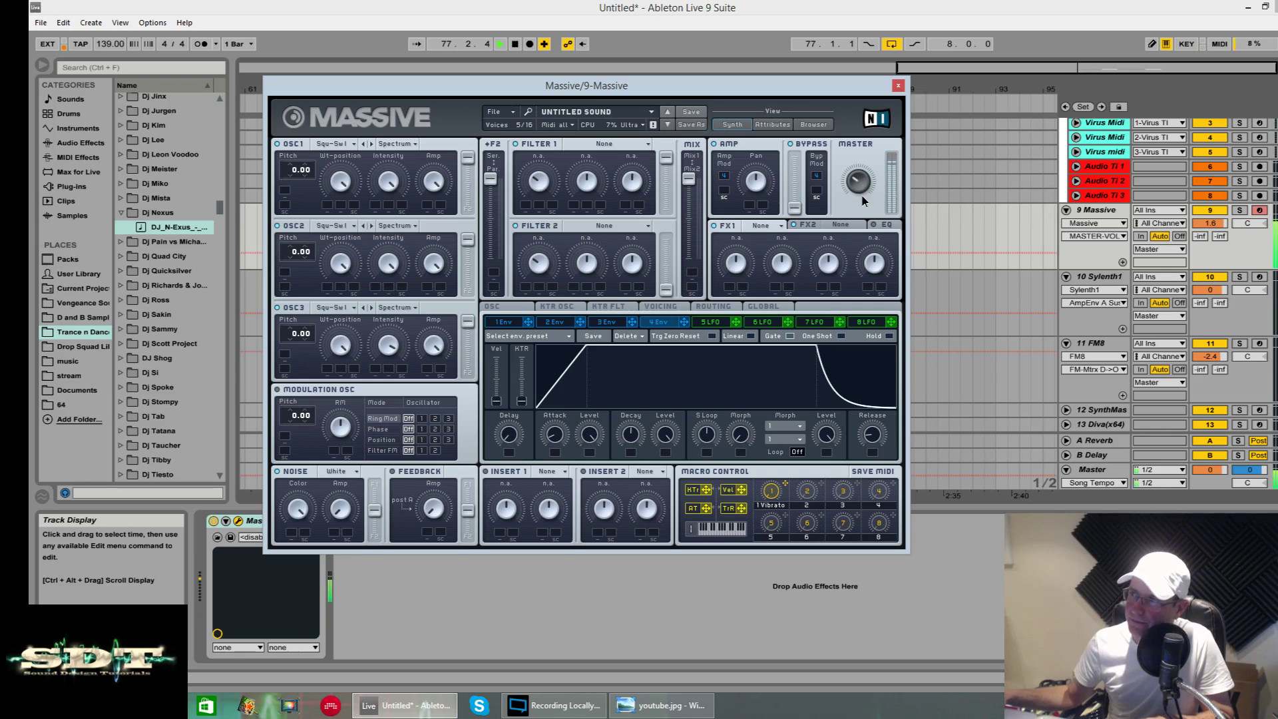
pyautogui.press('space')
# - Set the OSC1 pitch to -12.05 and the OSC3 pitch to 19.00, and audition the result
pyautogui.click(291, 172)
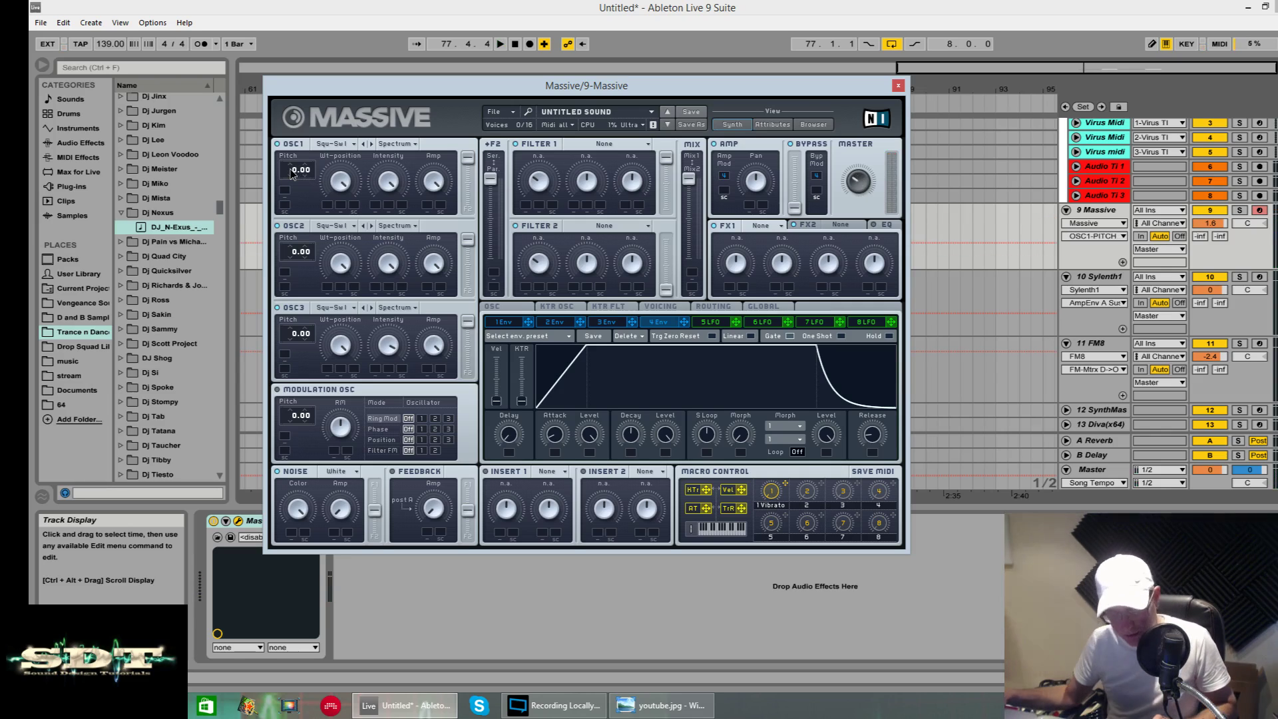
pyautogui.moveTo(292, 172); pyautogui.dragTo(291, 172)
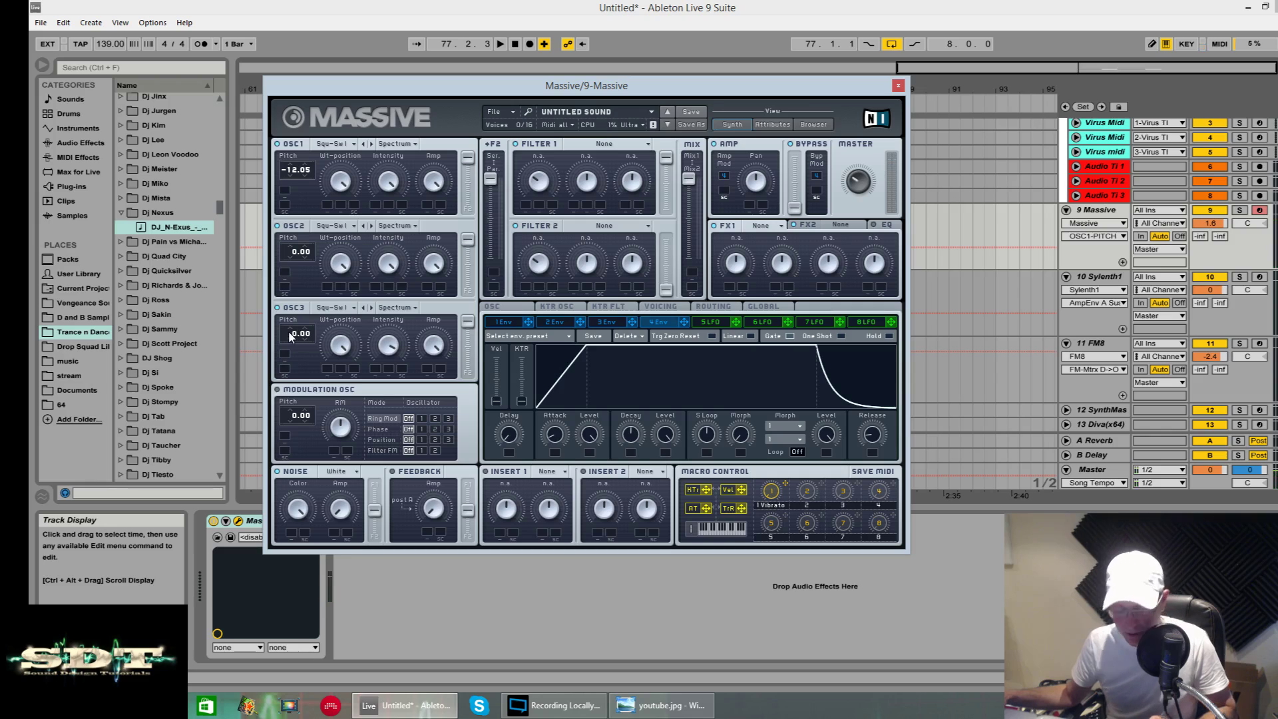
pyautogui.moveTo(290, 337); pyautogui.dragTo(291, 330)
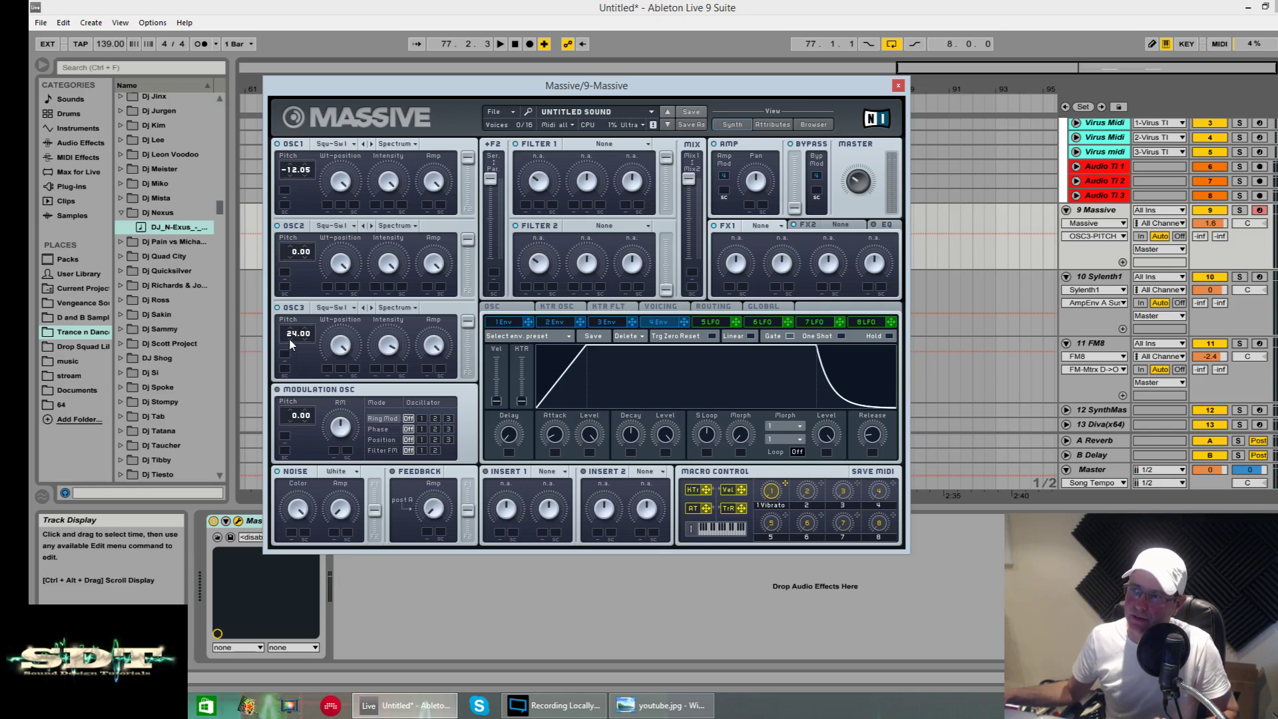
pyautogui.scroll(-6, 288, 338)
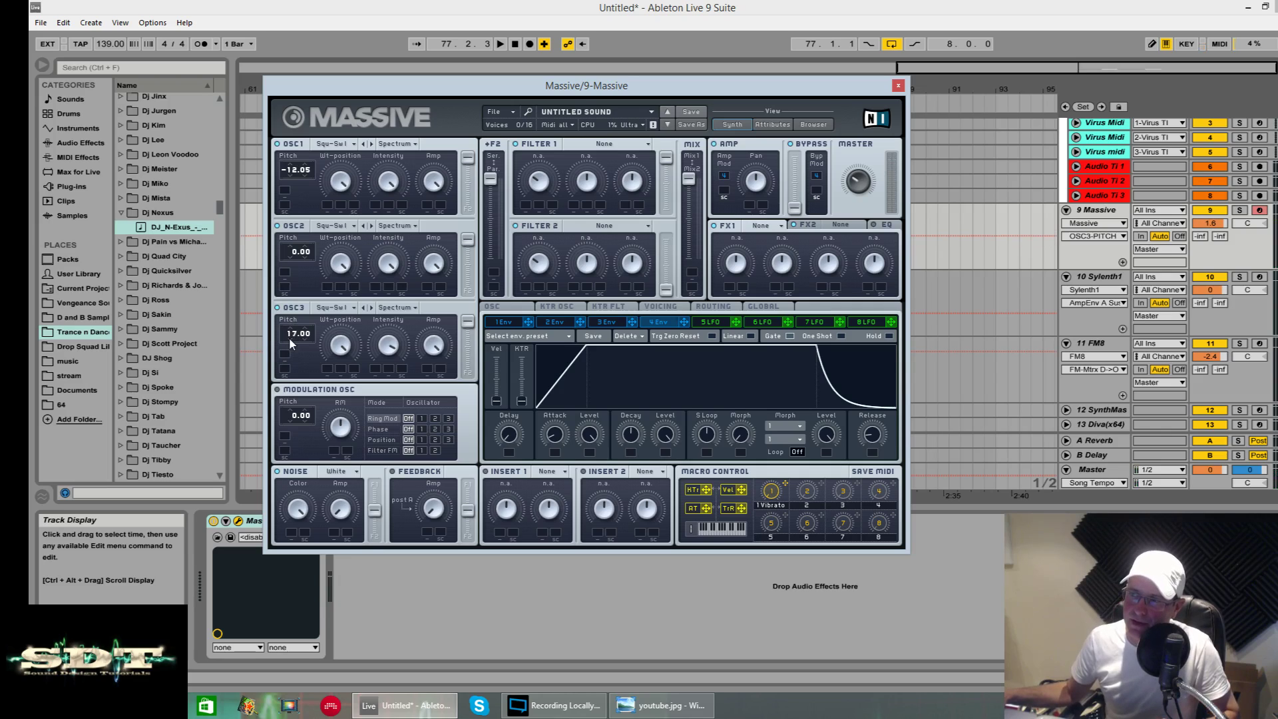
pyautogui.scroll(2, 293, 339)
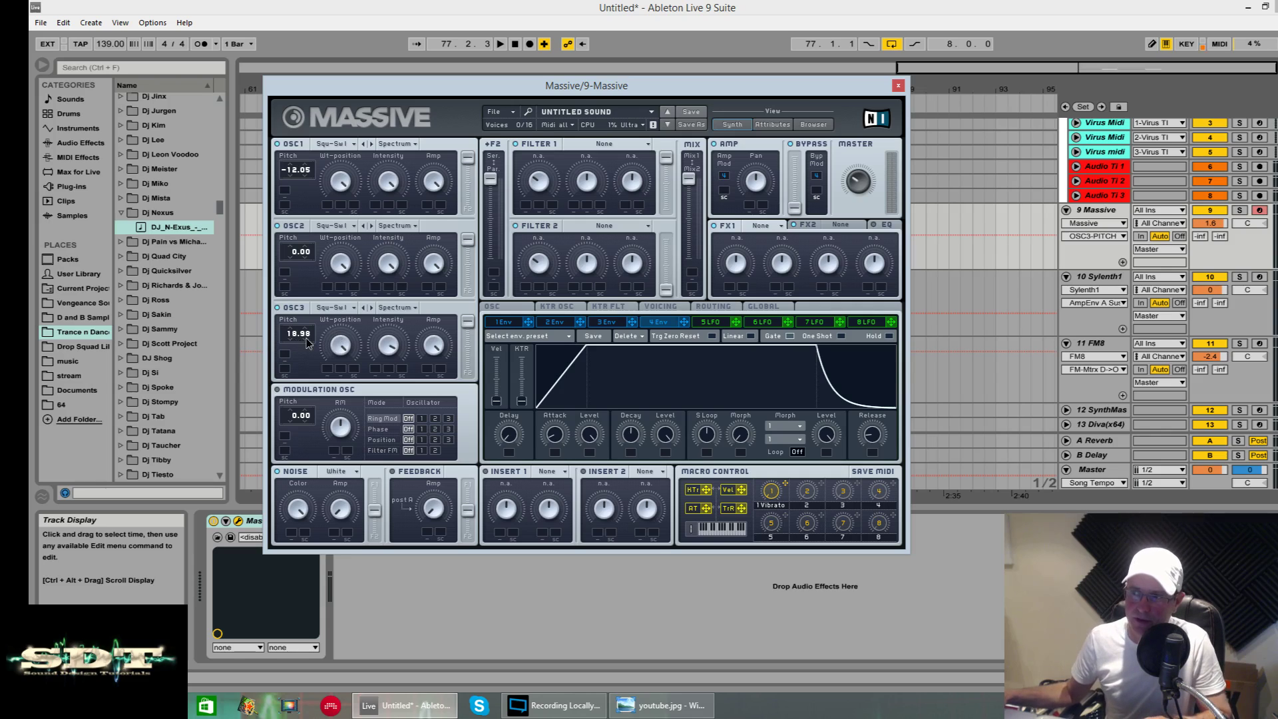
pyautogui.press('space')
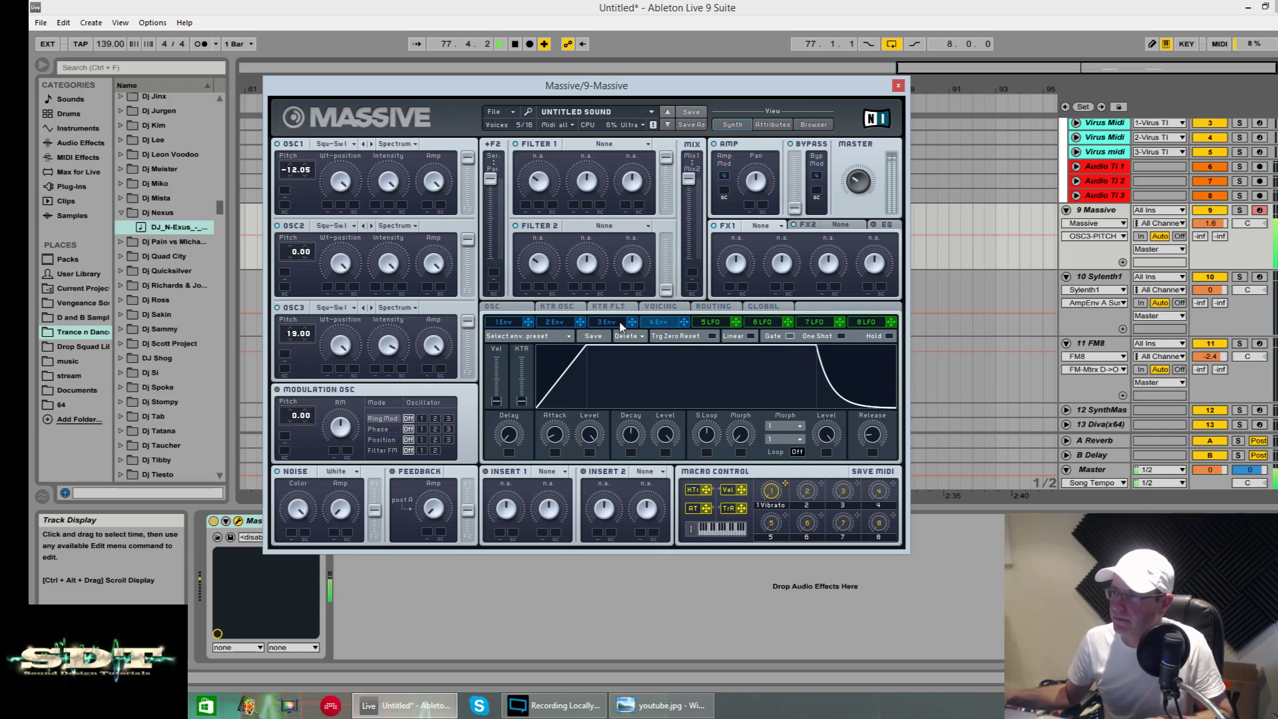
pyautogui.press('space')
# - Set the unison voices to 16 and slightly raise the pitch cutoff spread while auditioning, trimming the master volume
pyautogui.click(661, 307)
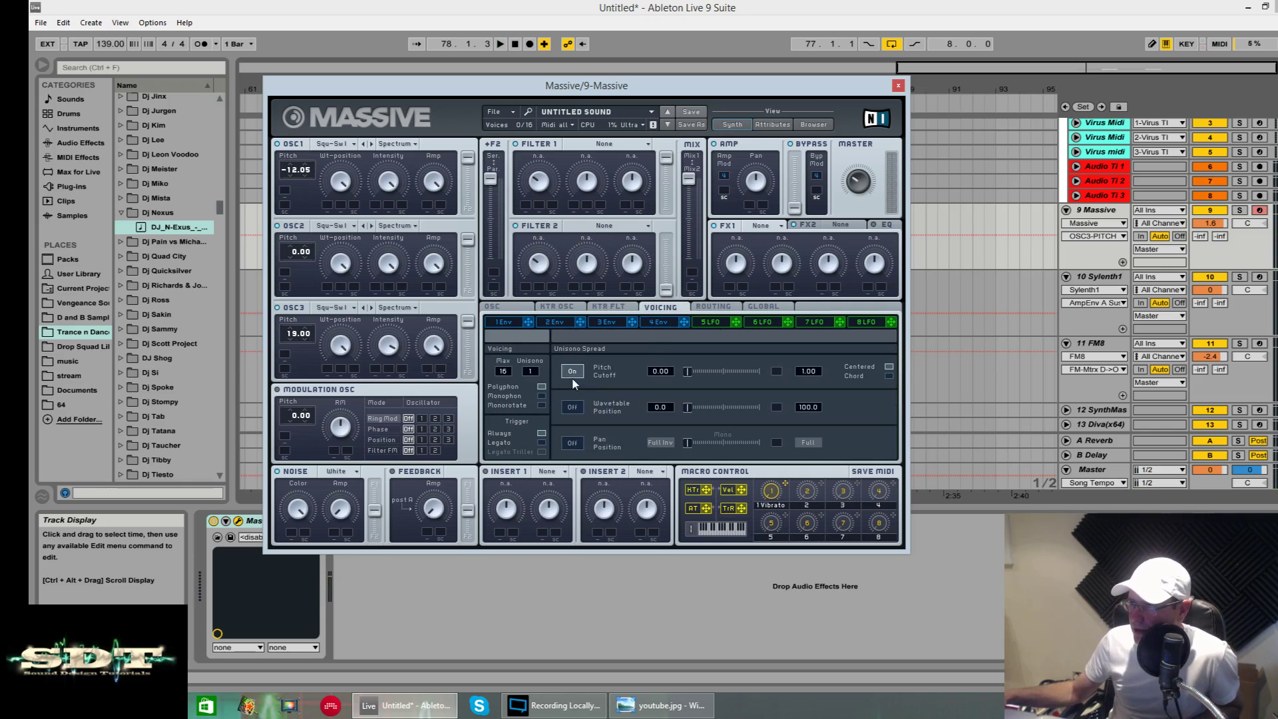
pyautogui.moveTo(538, 374); pyautogui.dragTo(547, 224)
pyautogui.moveTo(693, 374); pyautogui.dragTo(696, 370)
pyautogui.press('space')
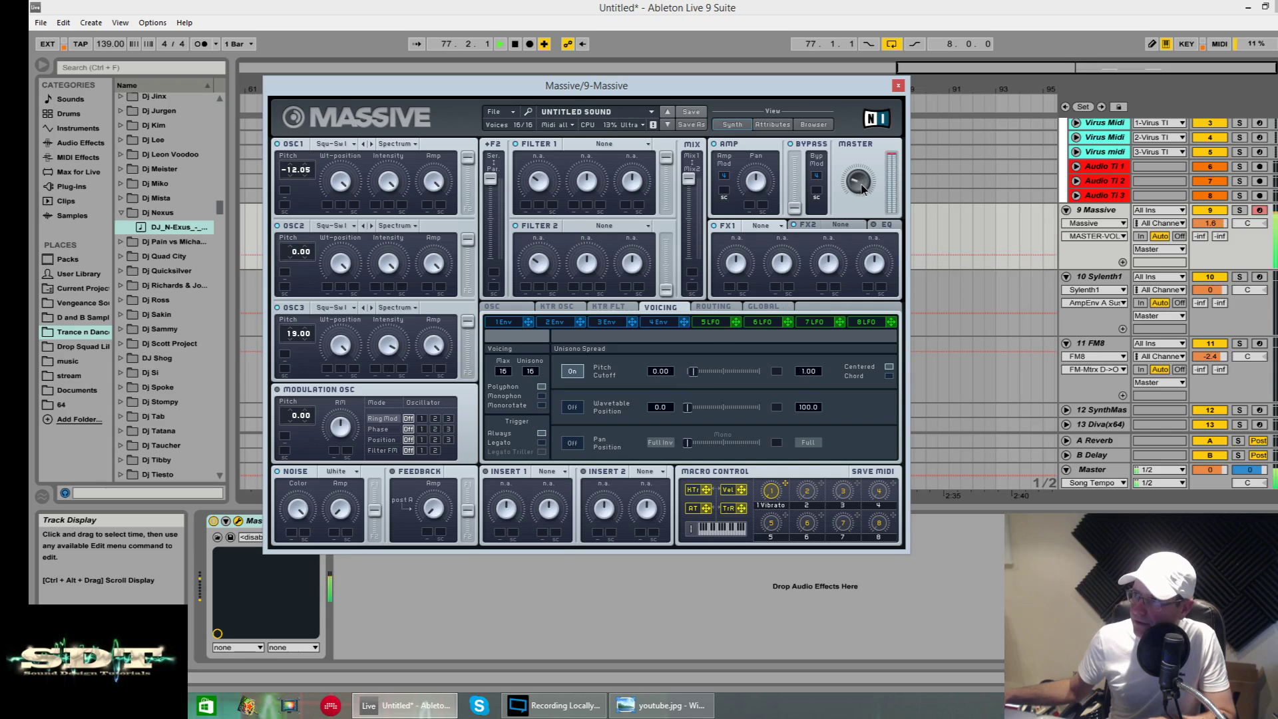
pyautogui.click(860, 183)
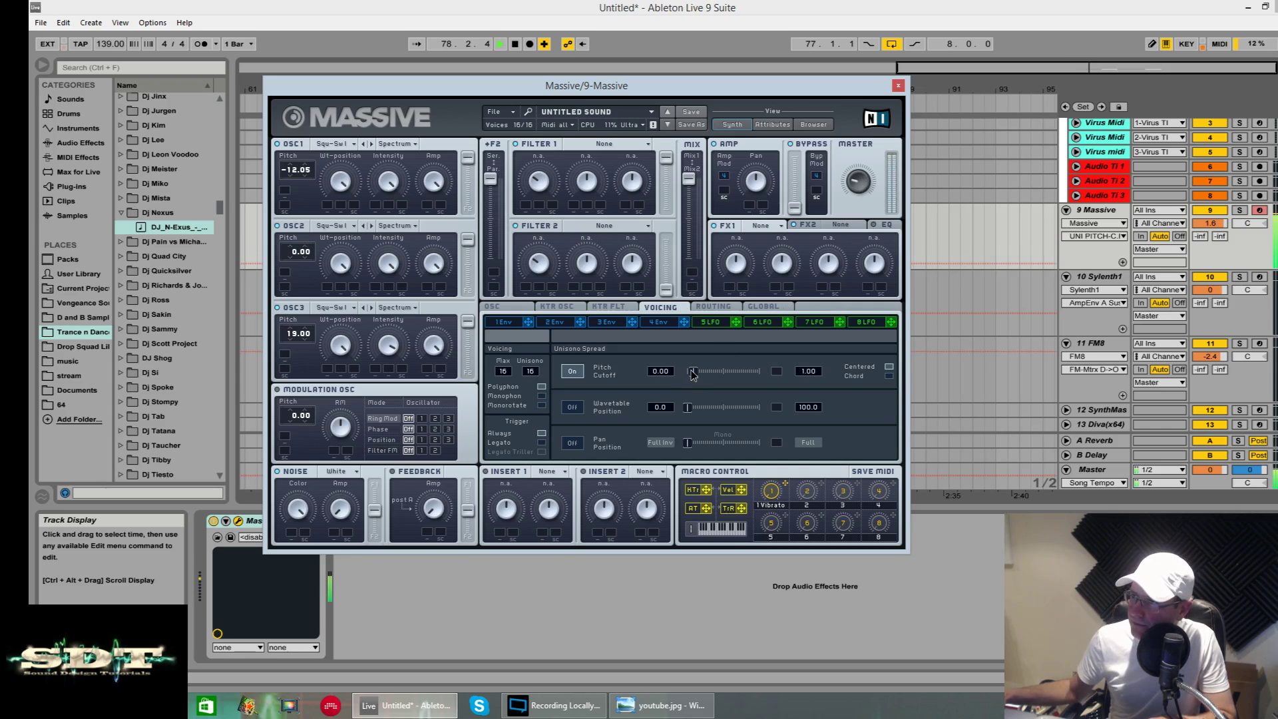
pyautogui.moveTo(692, 371); pyautogui.dragTo(697, 371)
pyautogui.press('space')
# - Enable the pan position spread and set it close to full, and return the pitch cutoff spread to its minimum
pyautogui.click(571, 443)
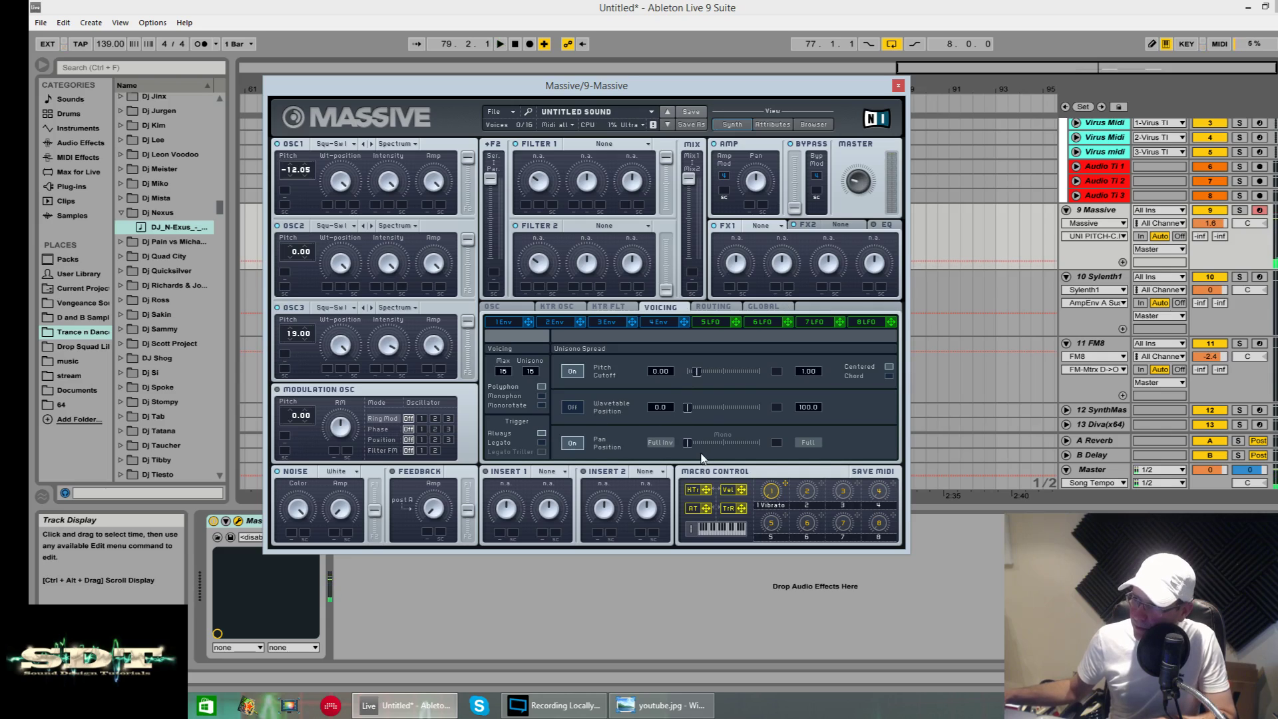
pyautogui.moveTo(688, 443); pyautogui.dragTo(752, 442)
pyautogui.press('space')
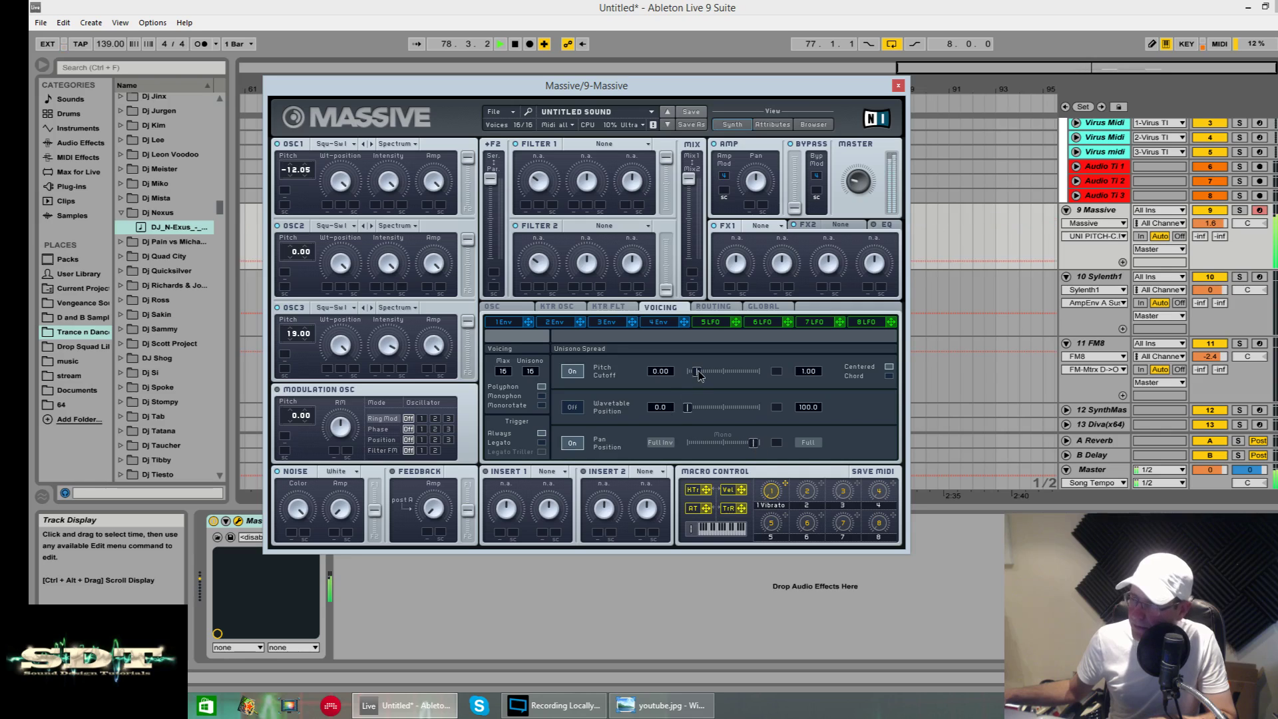
pyautogui.moveTo(696, 371); pyautogui.dragTo(687, 372)
pyautogui.press('space')
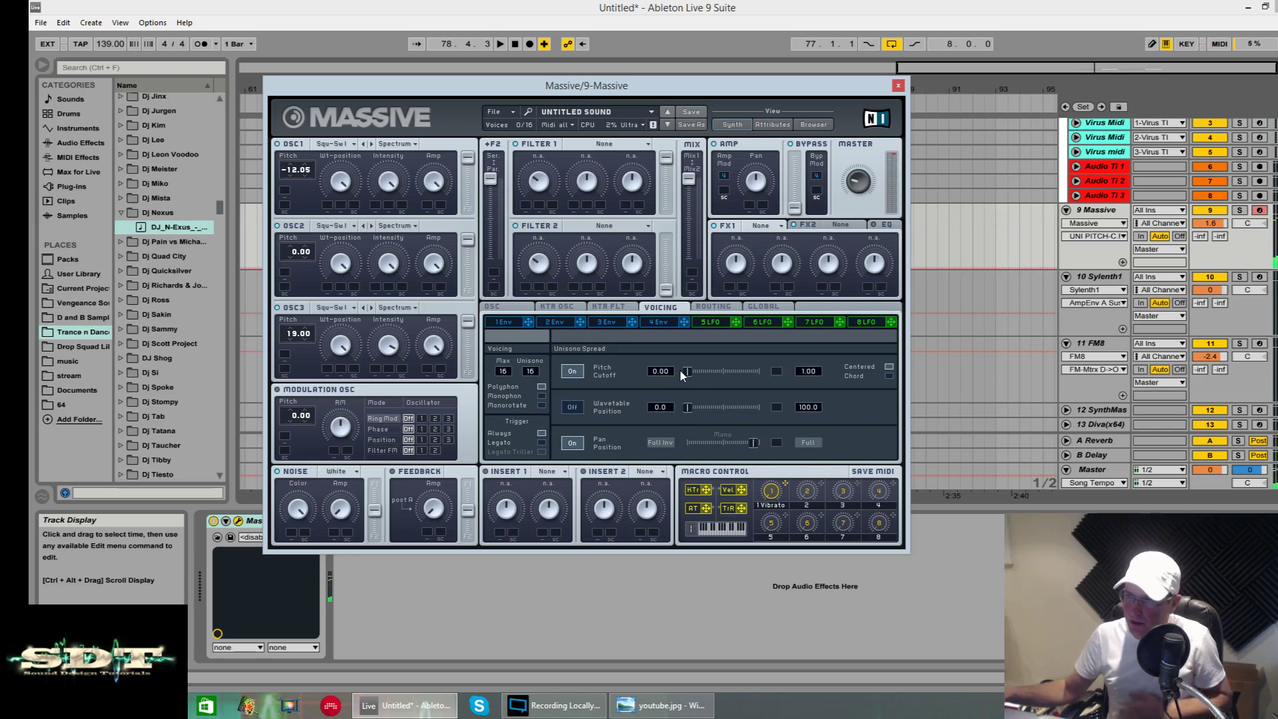
# - Assign envelope 2 to the Filter 1 cutoff and set Filter 1 to Lowpass 2
pyautogui.click(555, 322)
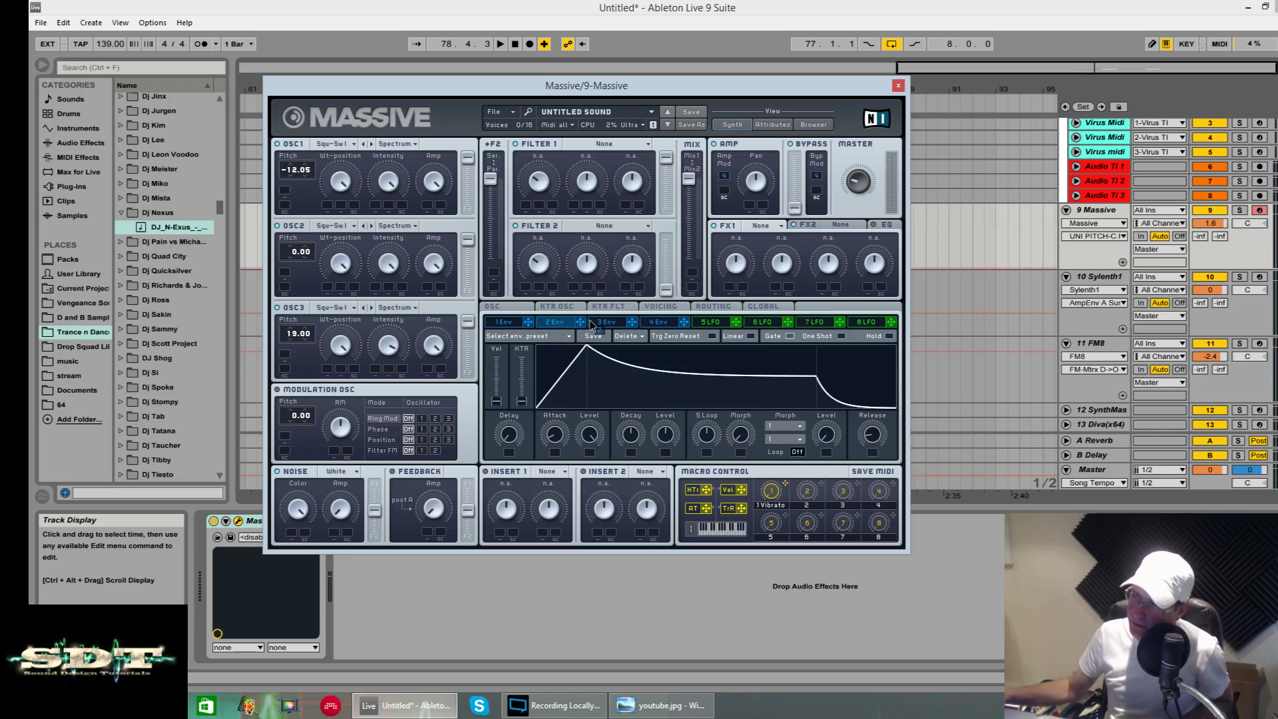
pyautogui.moveTo(581, 322); pyautogui.dragTo(526, 204)
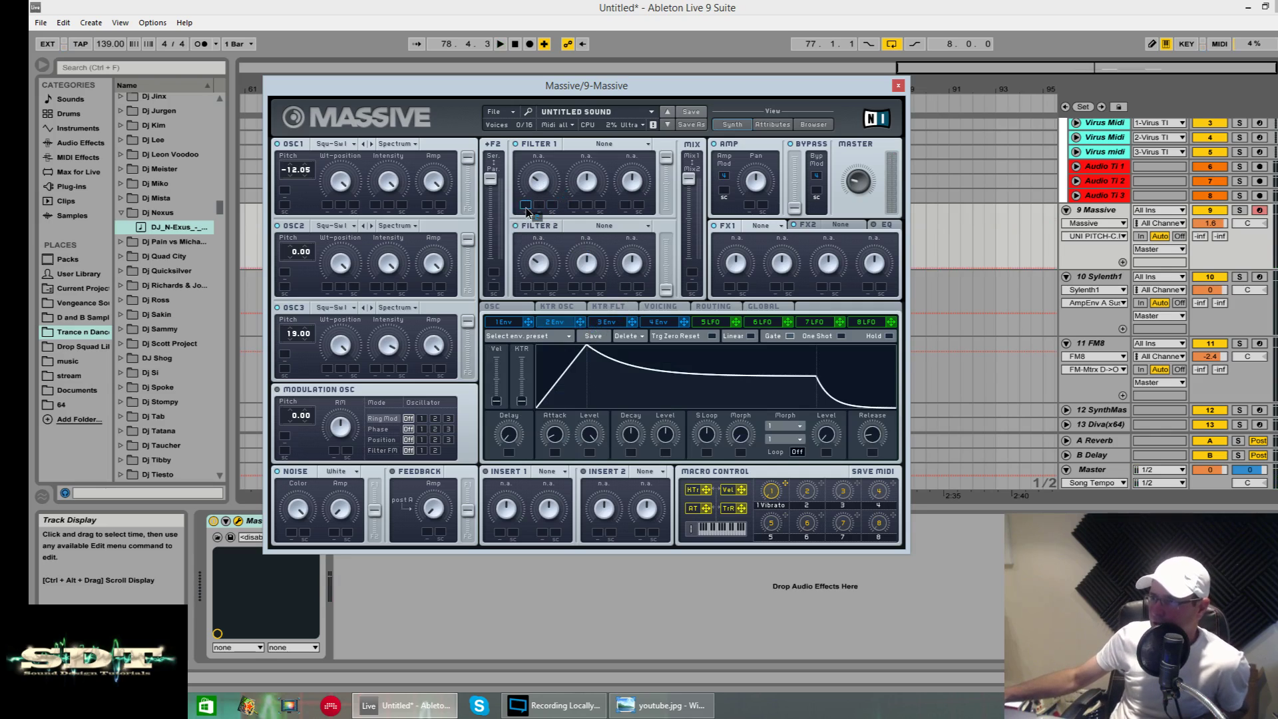
pyautogui.click(604, 145)
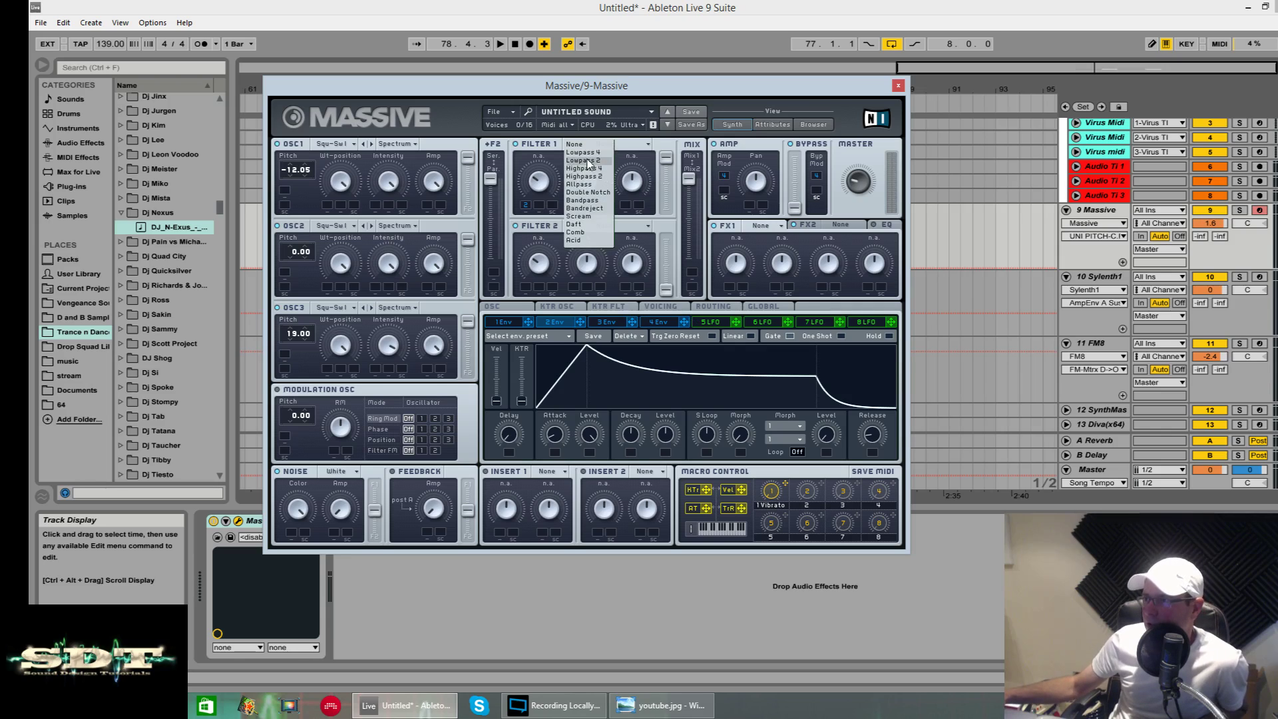
pyautogui.click(595, 159)
pyautogui.click(642, 146)
pyautogui.click(602, 163)
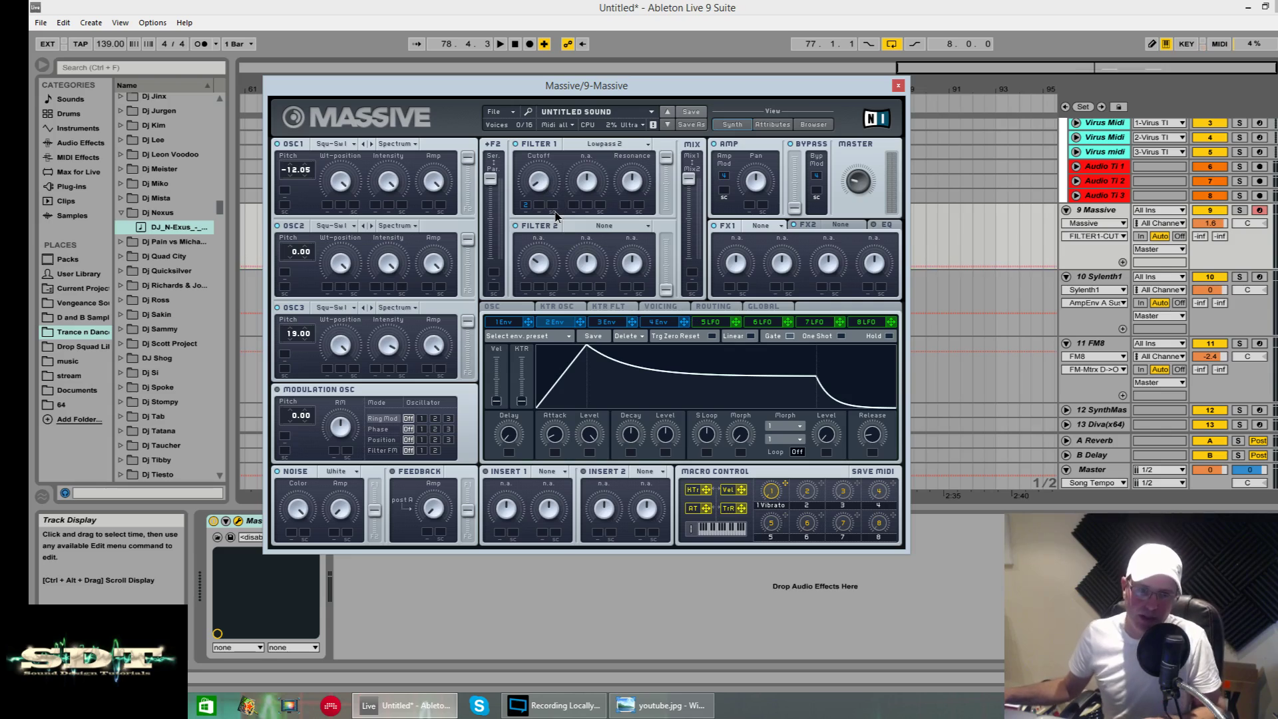
# - Lower the Filter 1 resonance and cutoff while auditioning, and set the envelope 2 modulation range on the cutoff
pyautogui.press('space')
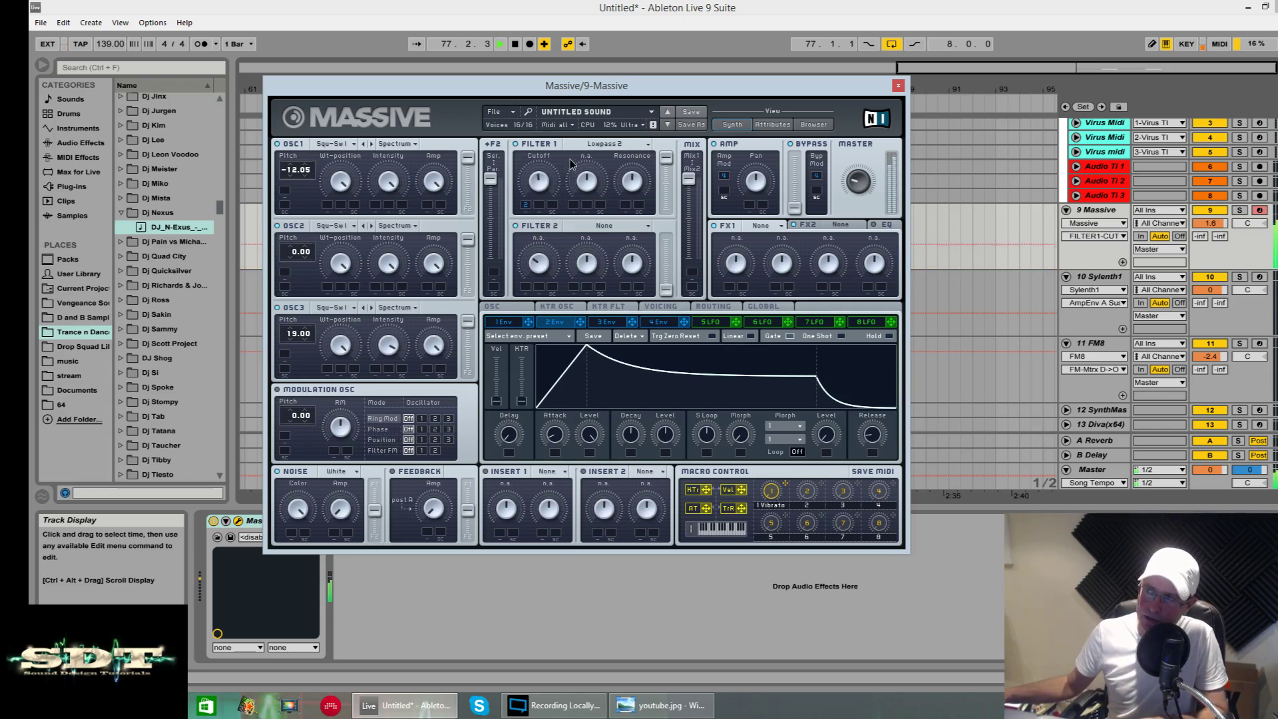
pyautogui.moveTo(569, 158); pyautogui.dragTo(633, 310)
pyautogui.press('space')
pyautogui.press('space')
pyautogui.press('space')
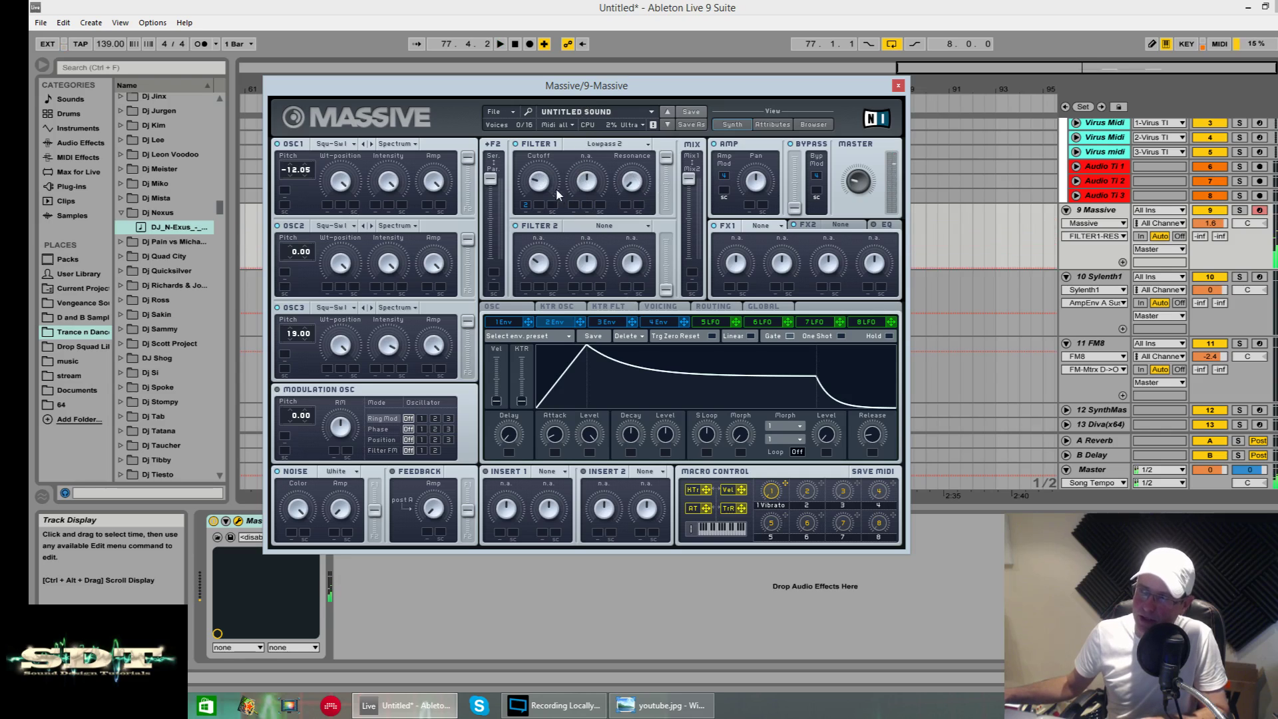
pyautogui.click(551, 184)
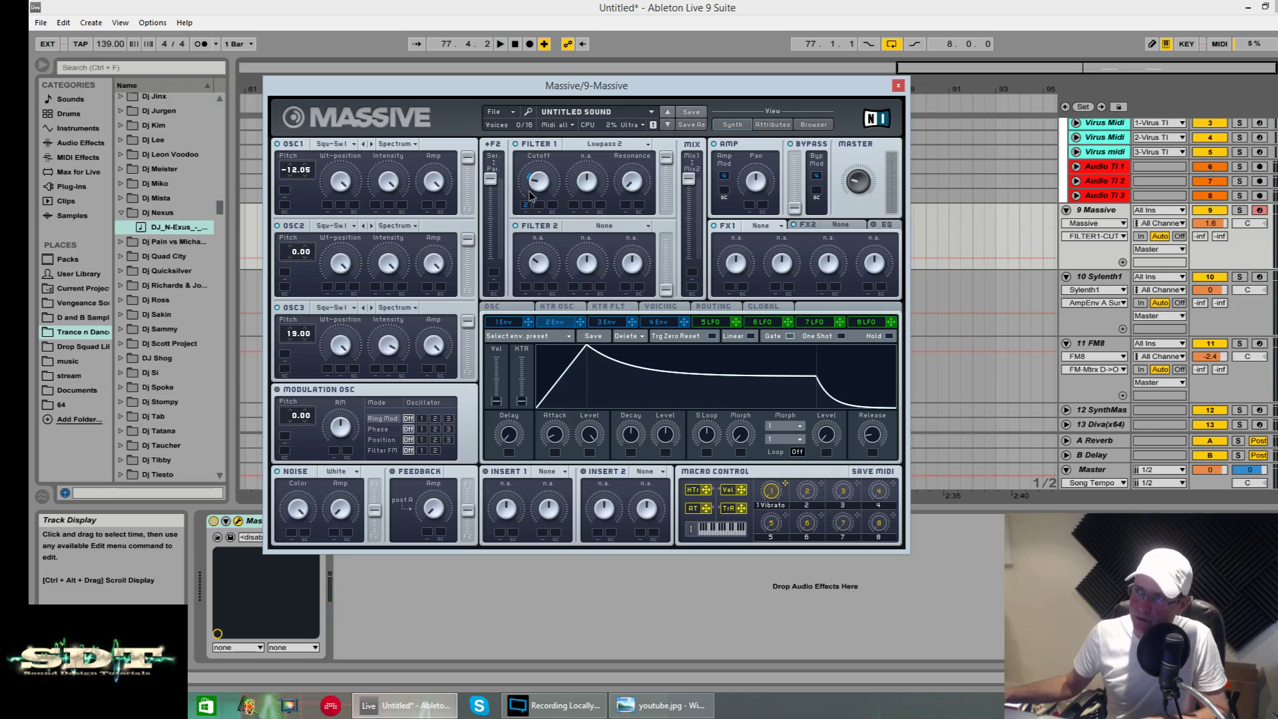
# - Raise envelope 2's decay level to full and lengthen its attack while auditioning
pyautogui.press('space')
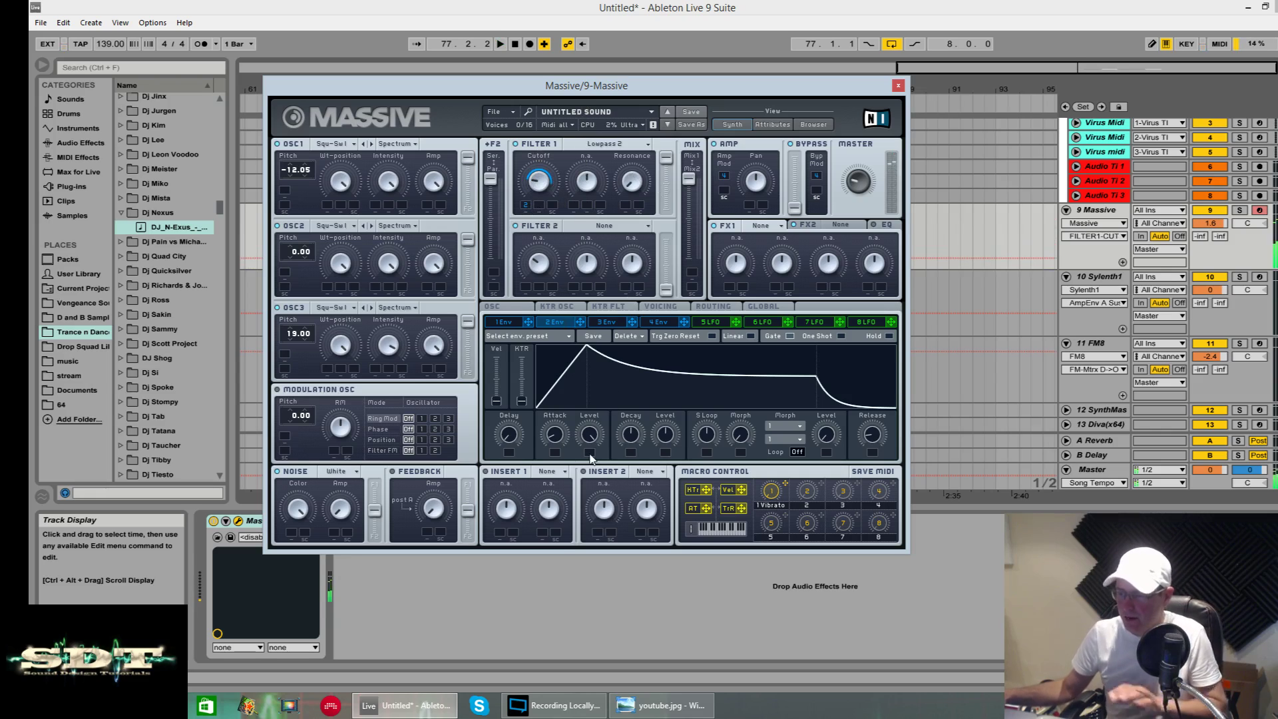
pyautogui.moveTo(658, 436); pyautogui.dragTo(657, 340)
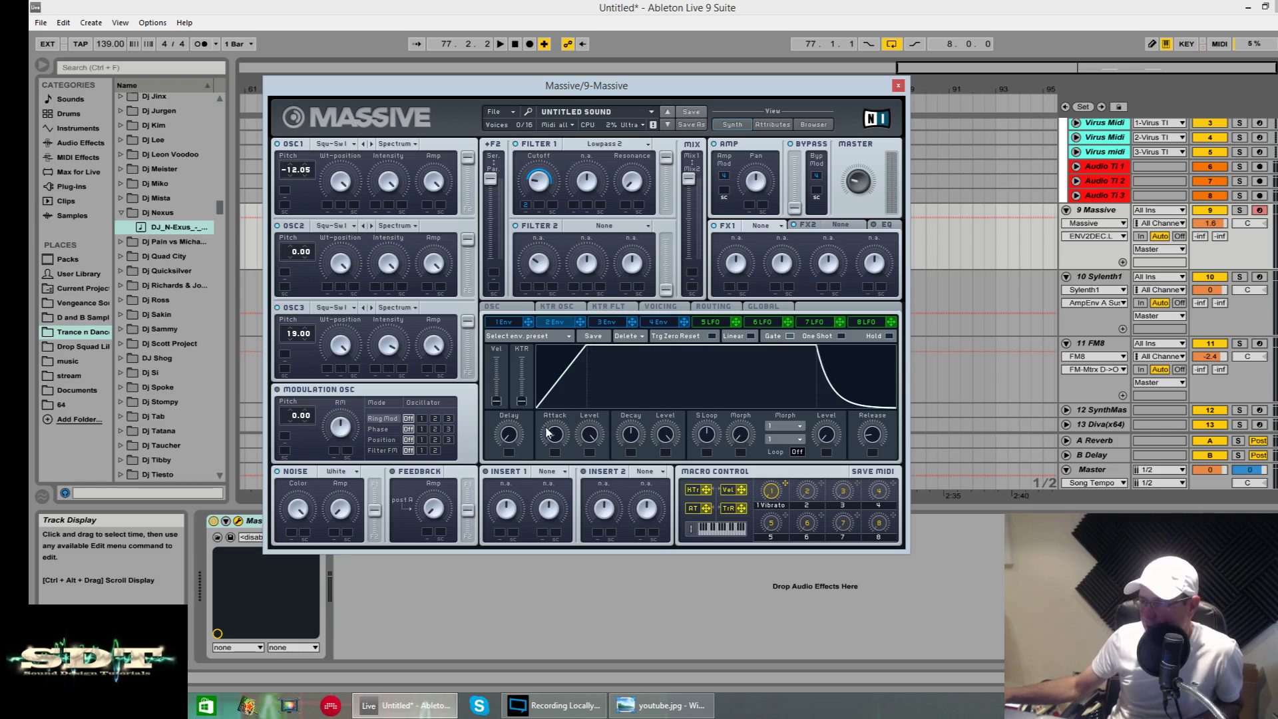
pyautogui.moveTo(553, 433); pyautogui.dragTo(565, 384)
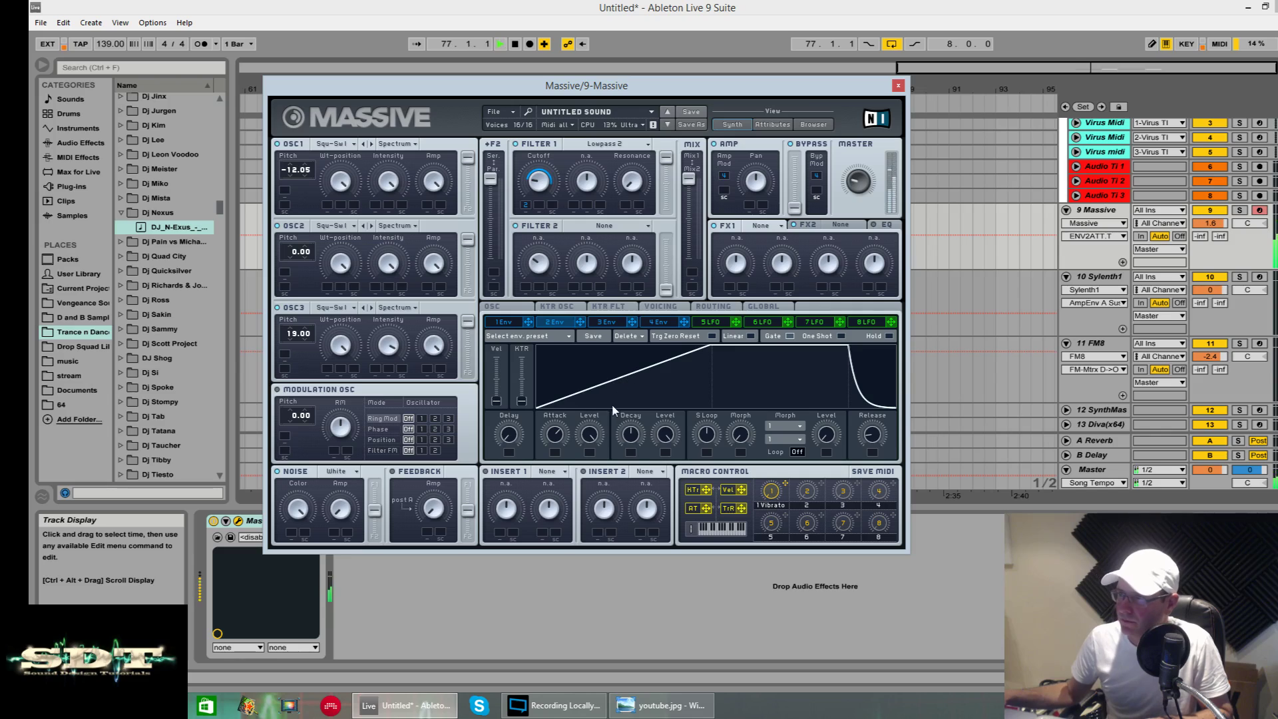
# - Assign envelope 2 to the unison pitch cutoff spread with a small positive modulation range, and audition it
pyautogui.click(660, 306)
pyautogui.press('space')
pyautogui.click(688, 372)
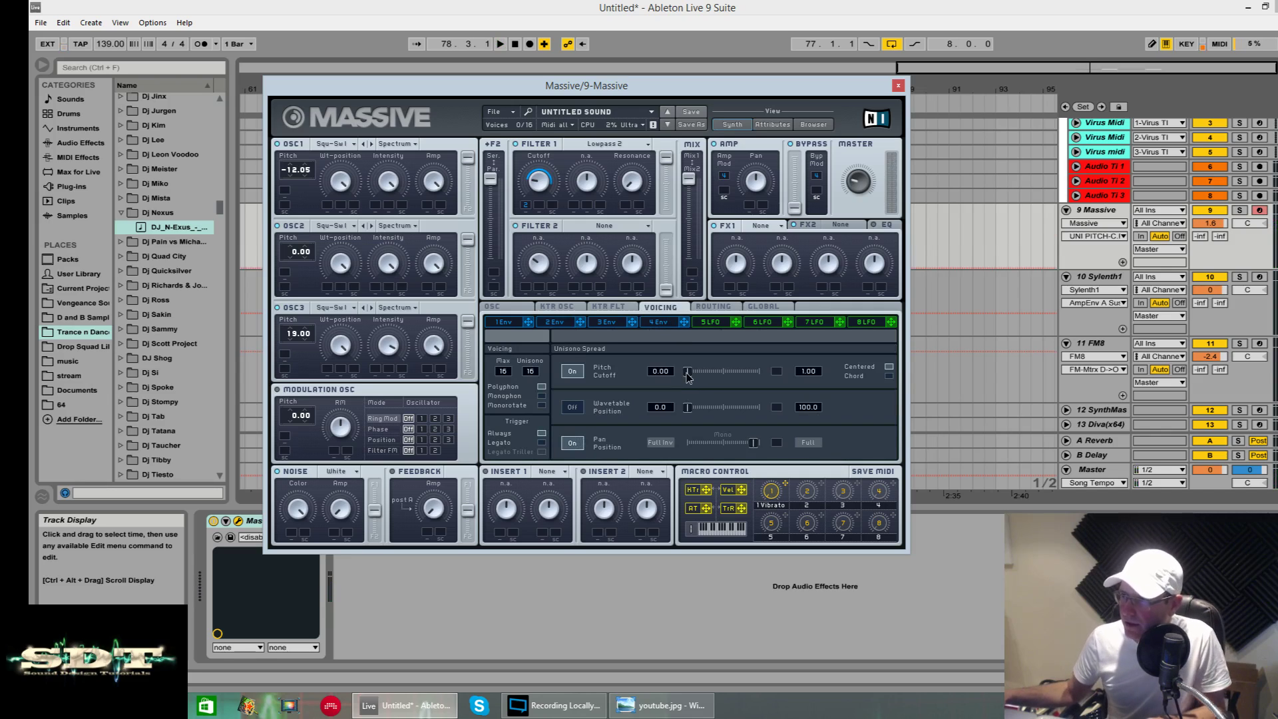
pyautogui.click(562, 323)
pyautogui.click(661, 307)
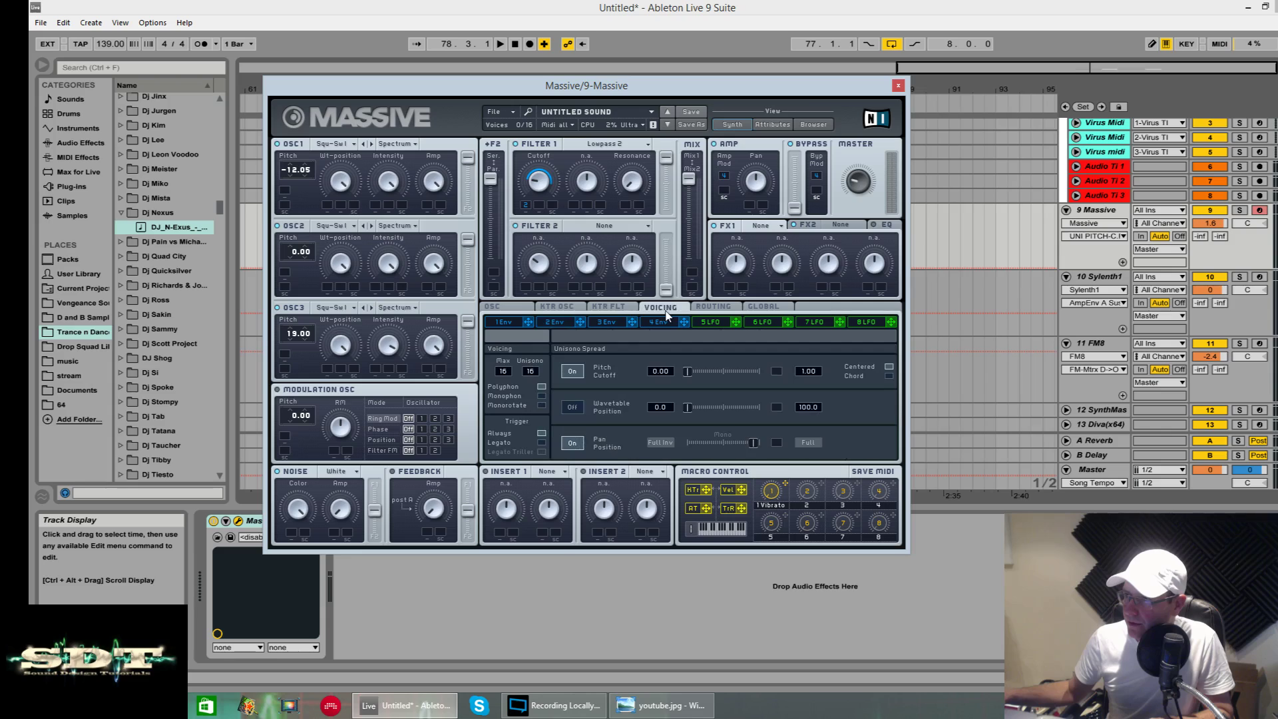
pyautogui.moveTo(581, 322); pyautogui.dragTo(775, 376)
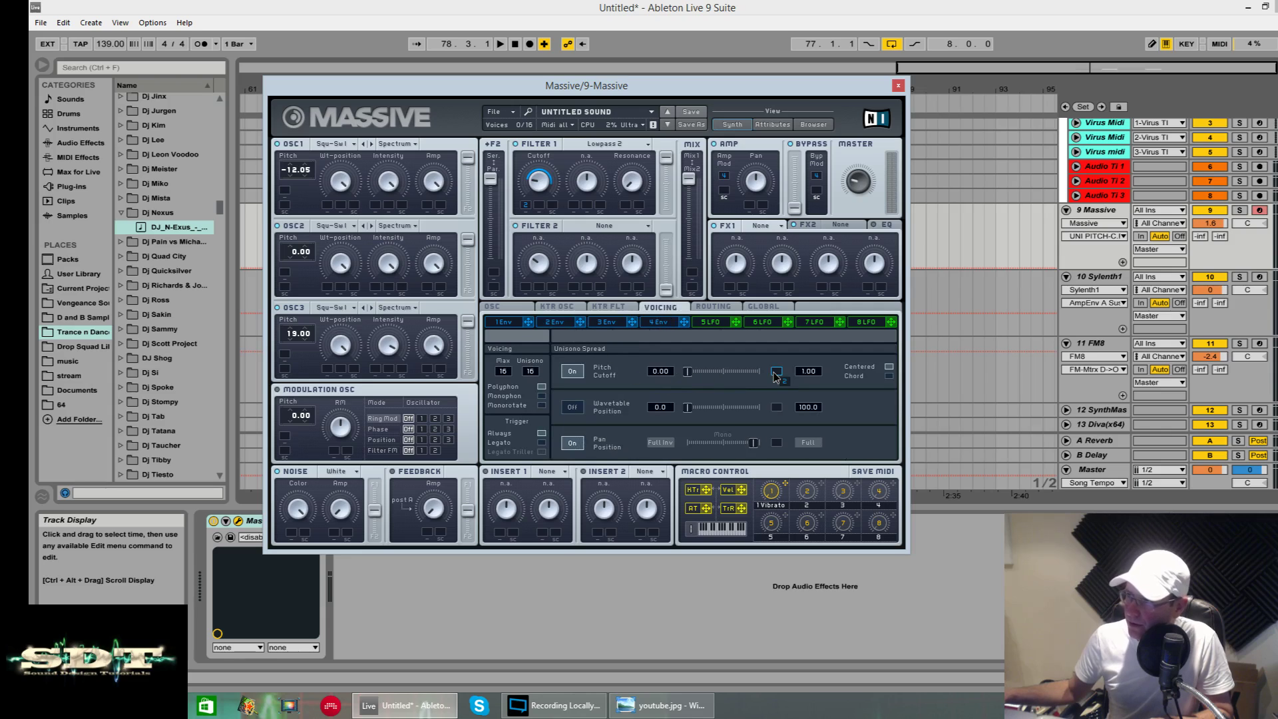
pyautogui.moveTo(685, 371)
pyautogui.mouseDown()
pyautogui.moveTo(700, 373)
pyautogui.moveTo(661, 374)
pyautogui.mouseUp()
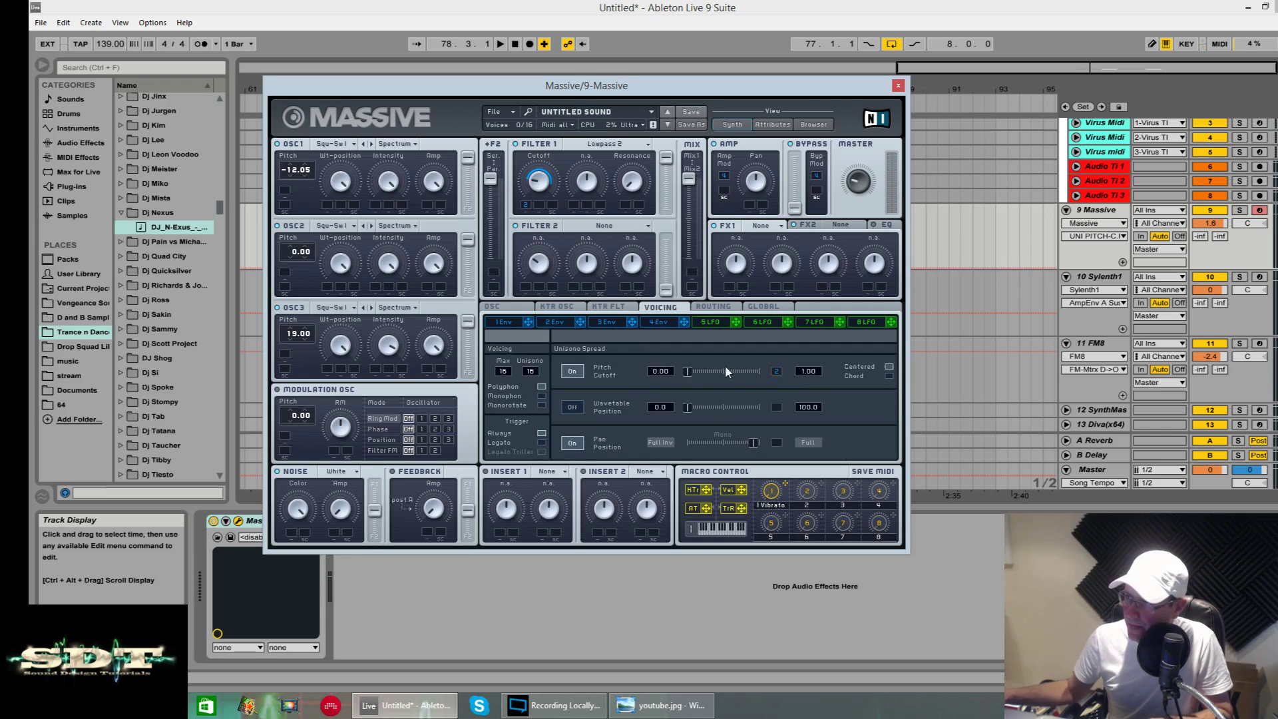
pyautogui.press('space')
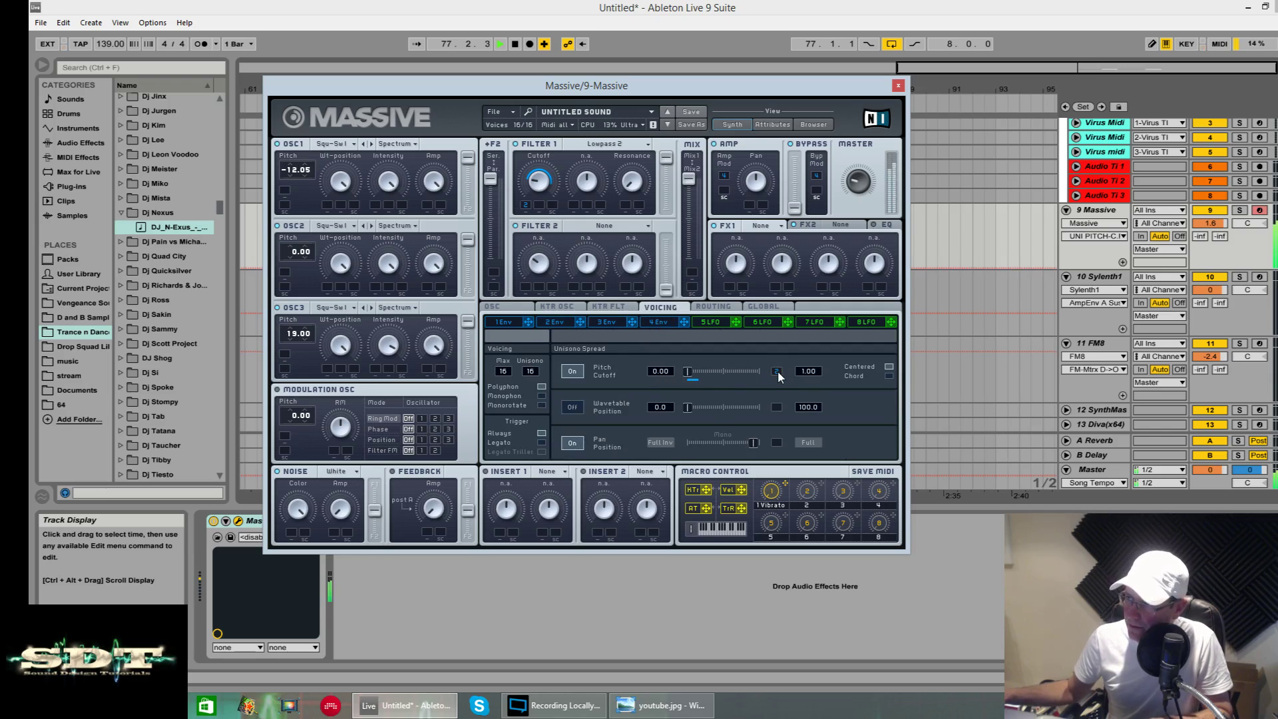
pyautogui.press('space')
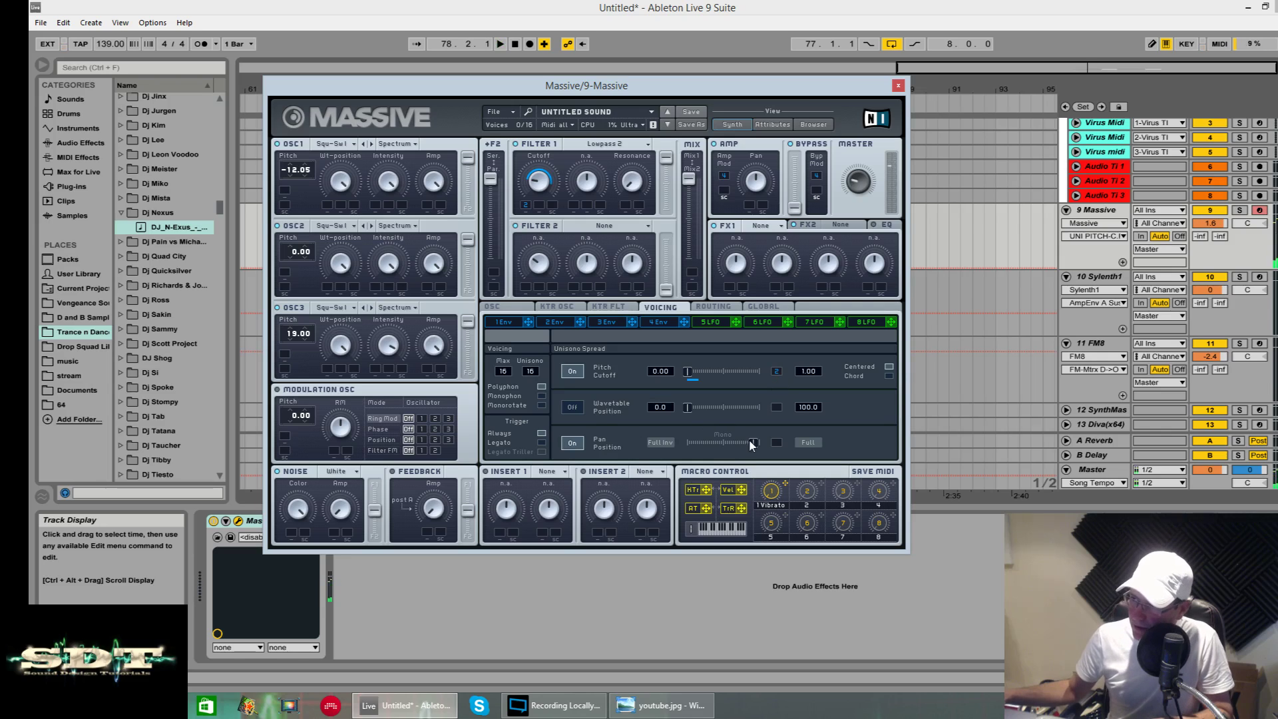
# - Centre the pan position spread at Mono, assign envelope 2 with a range reaching towards Full, and audition it
pyautogui.moveTo(750, 442)
pyautogui.mouseDown()
pyautogui.moveTo(780, 445)
pyautogui.moveTo(742, 453)
pyautogui.mouseUp()
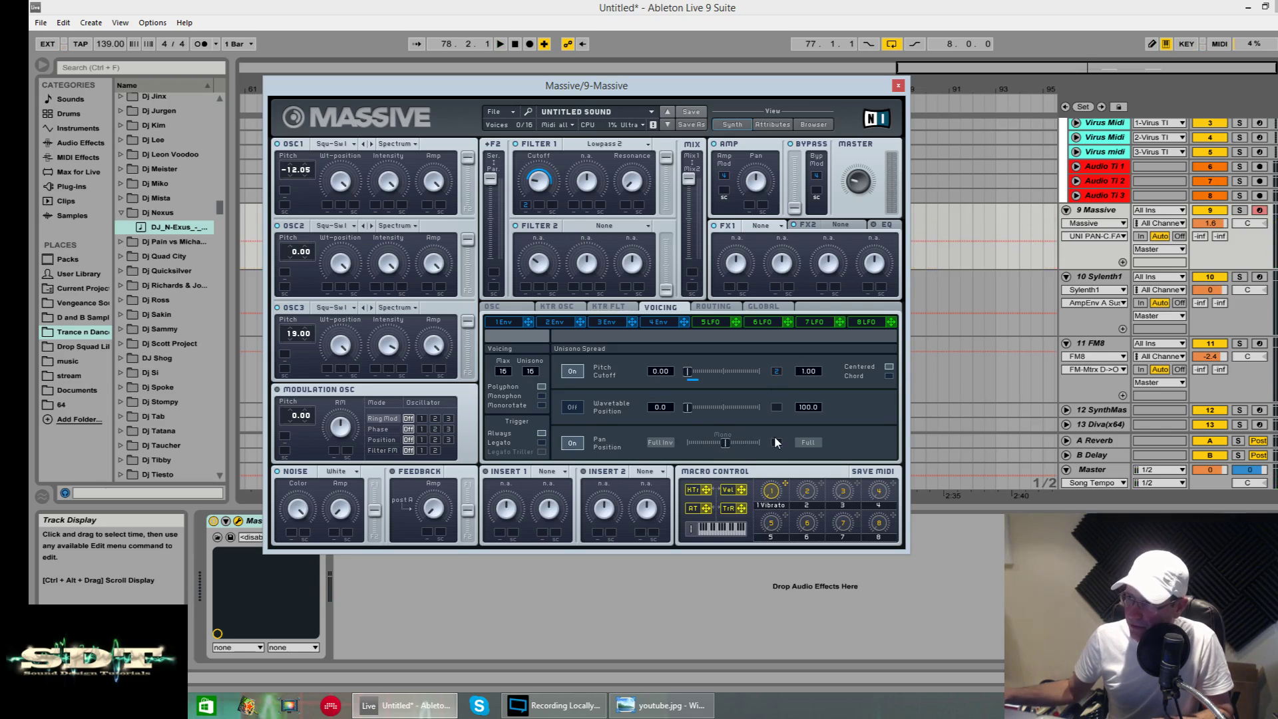
pyautogui.moveTo(584, 324); pyautogui.dragTo(780, 444)
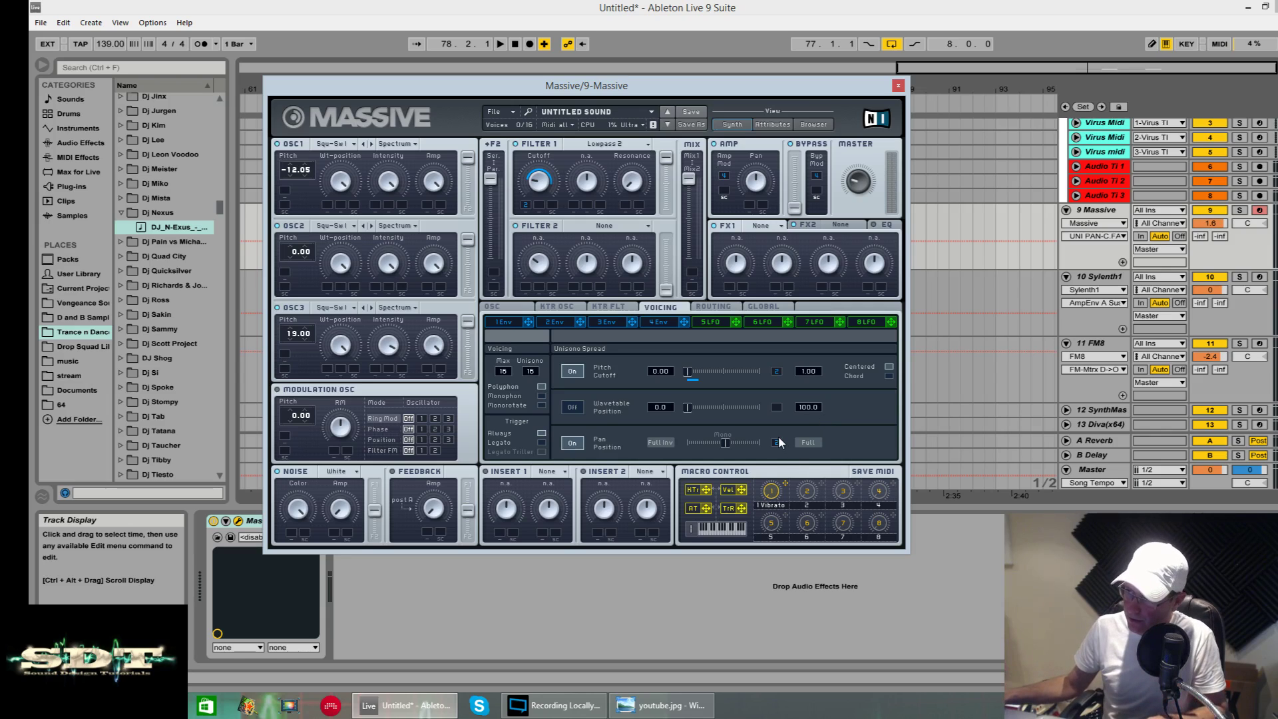
pyautogui.moveTo(778, 442); pyautogui.dragTo(779, 364)
pyautogui.press('space')
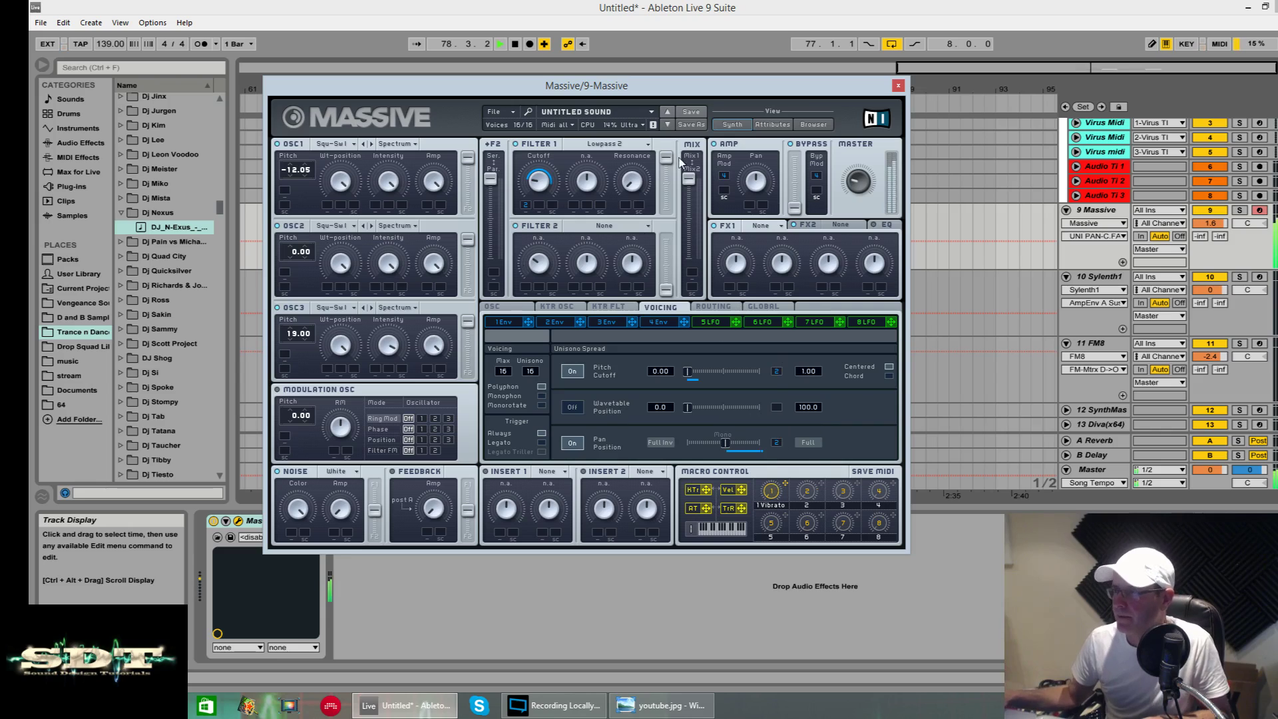
pyautogui.press('space')
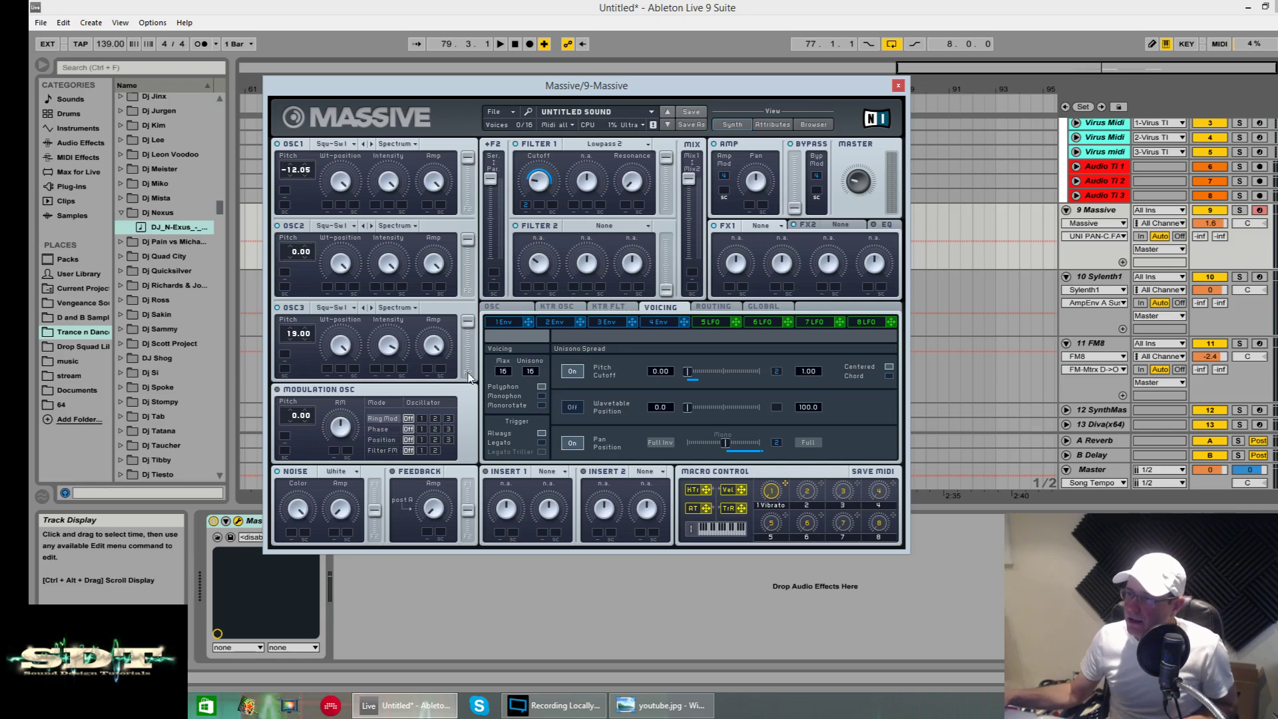
# - Assign envelope 3 to the second modulation slot of the Filter 1 cutoff and set its loop count to inf
pyautogui.click(625, 325)
pyautogui.moveTo(631, 322); pyautogui.dragTo(540, 205)
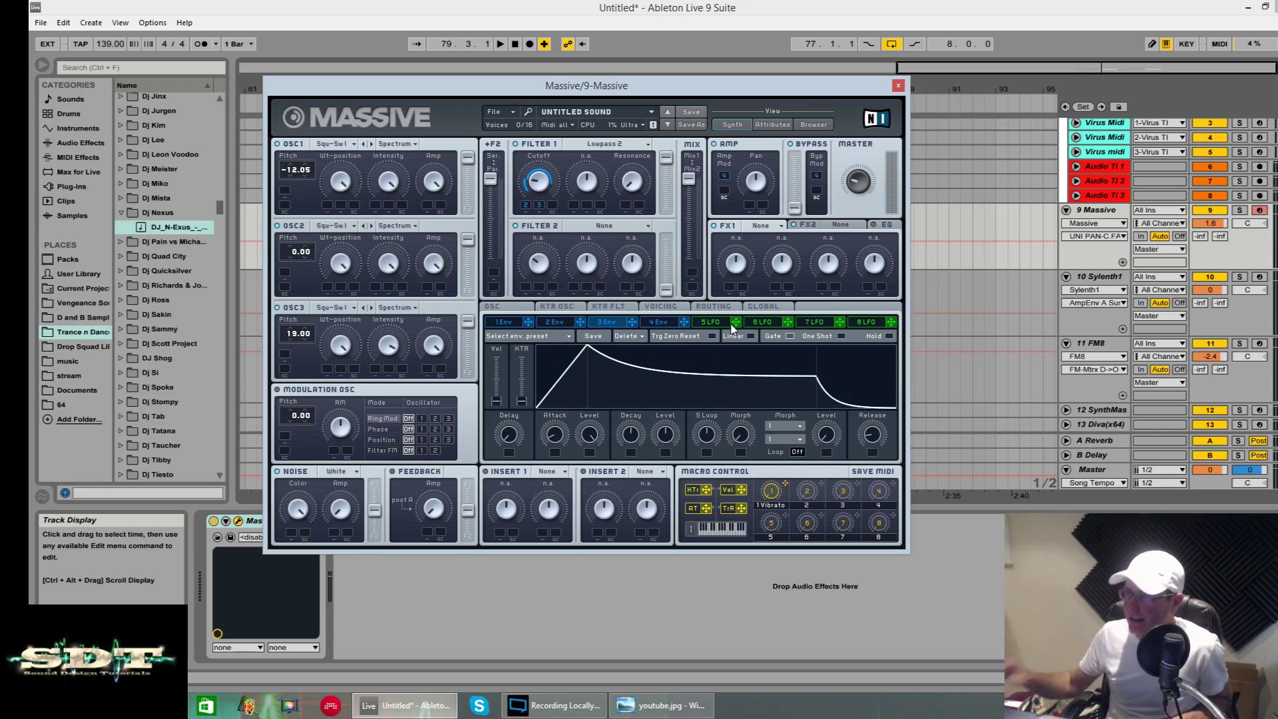
pyautogui.click(796, 451)
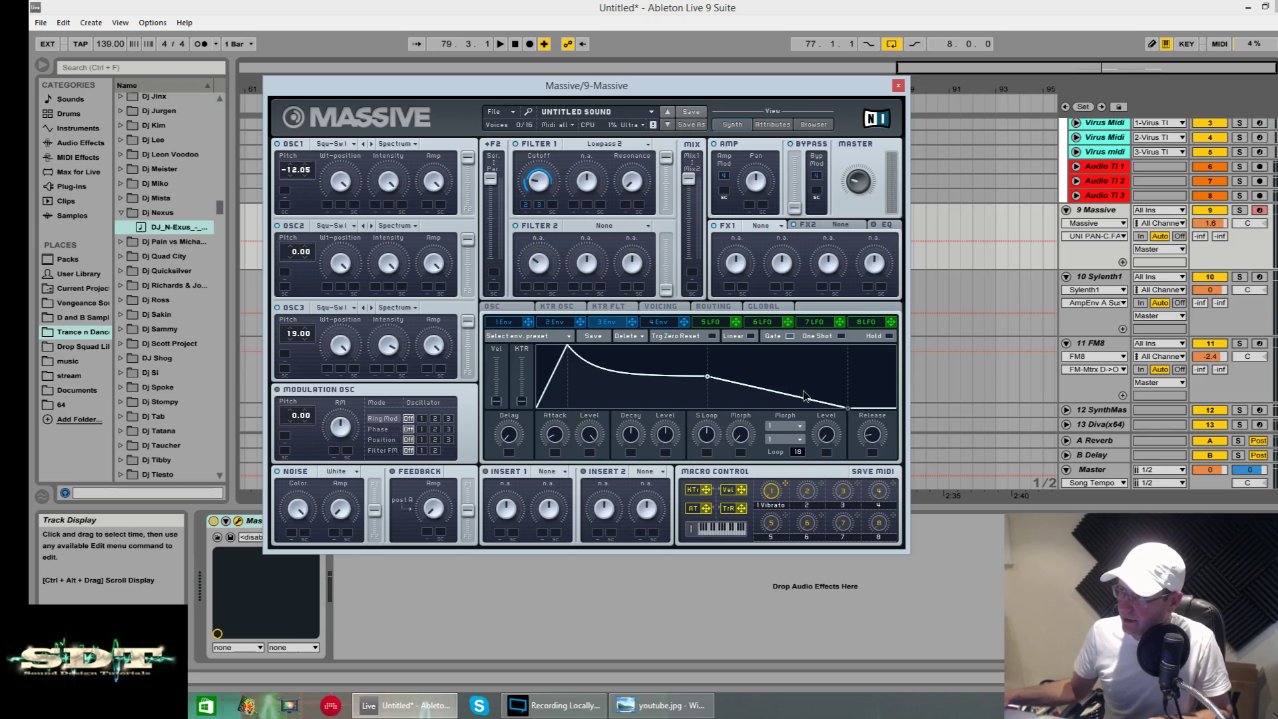
pyautogui.moveTo(804, 391); pyautogui.dragTo(820, 257)
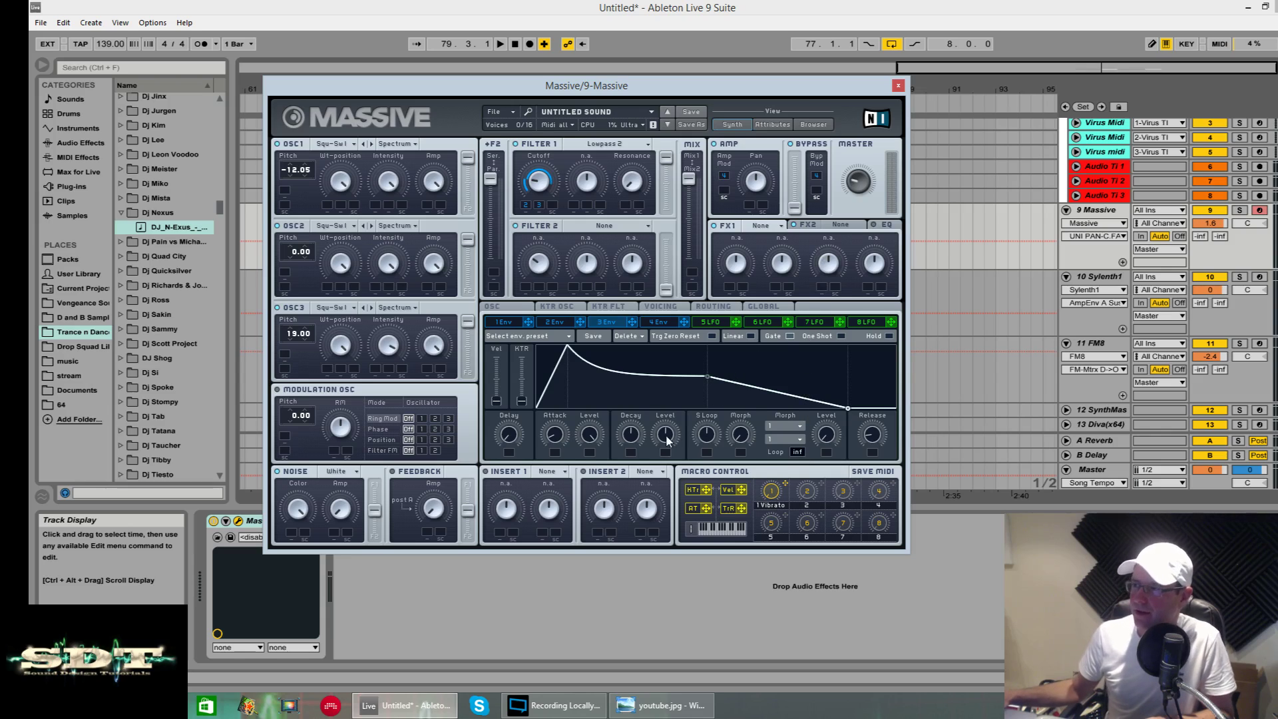
# - Shorten envelope 3's decay, lower its decay level, and adjust the Filter 1 cutoff while auditioning
pyautogui.moveTo(668, 439)
pyautogui.mouseDown()
pyautogui.moveTo(662, 465)
pyautogui.moveTo(628, 452)
pyautogui.moveTo(626, 467)
pyautogui.moveTo(669, 428)
pyautogui.mouseUp()
pyautogui.press('space')
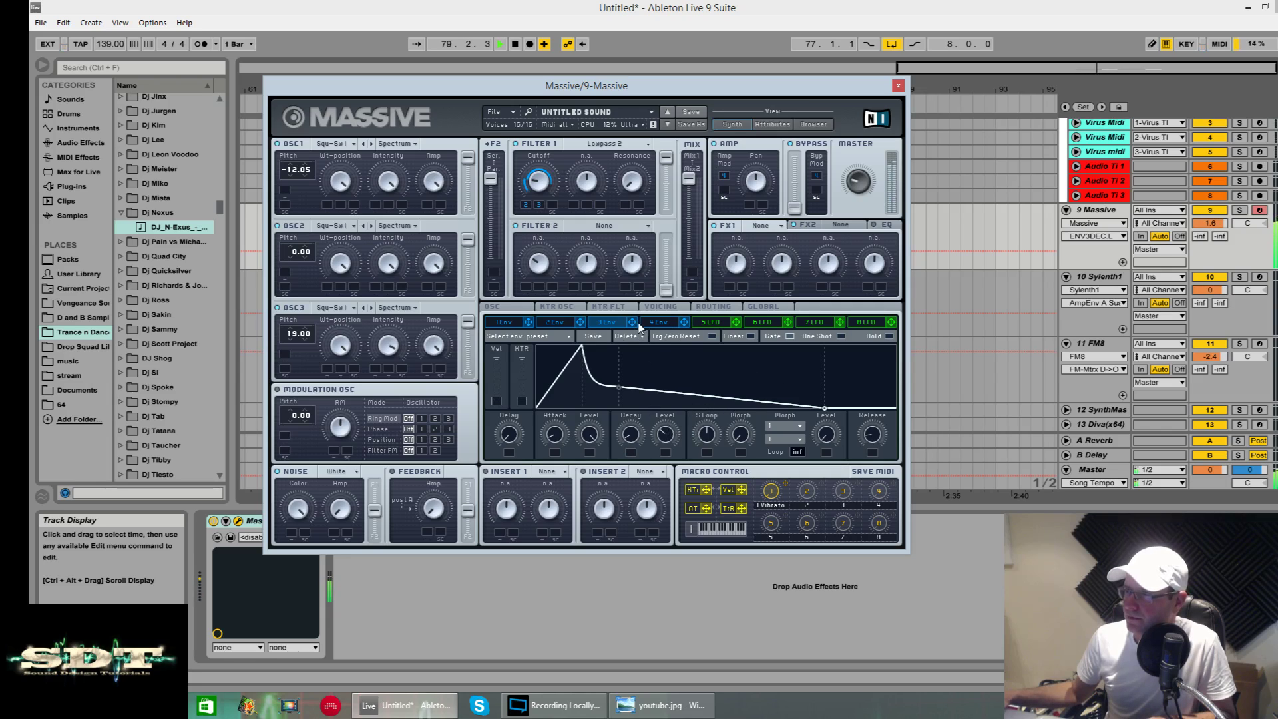
pyautogui.click(541, 184)
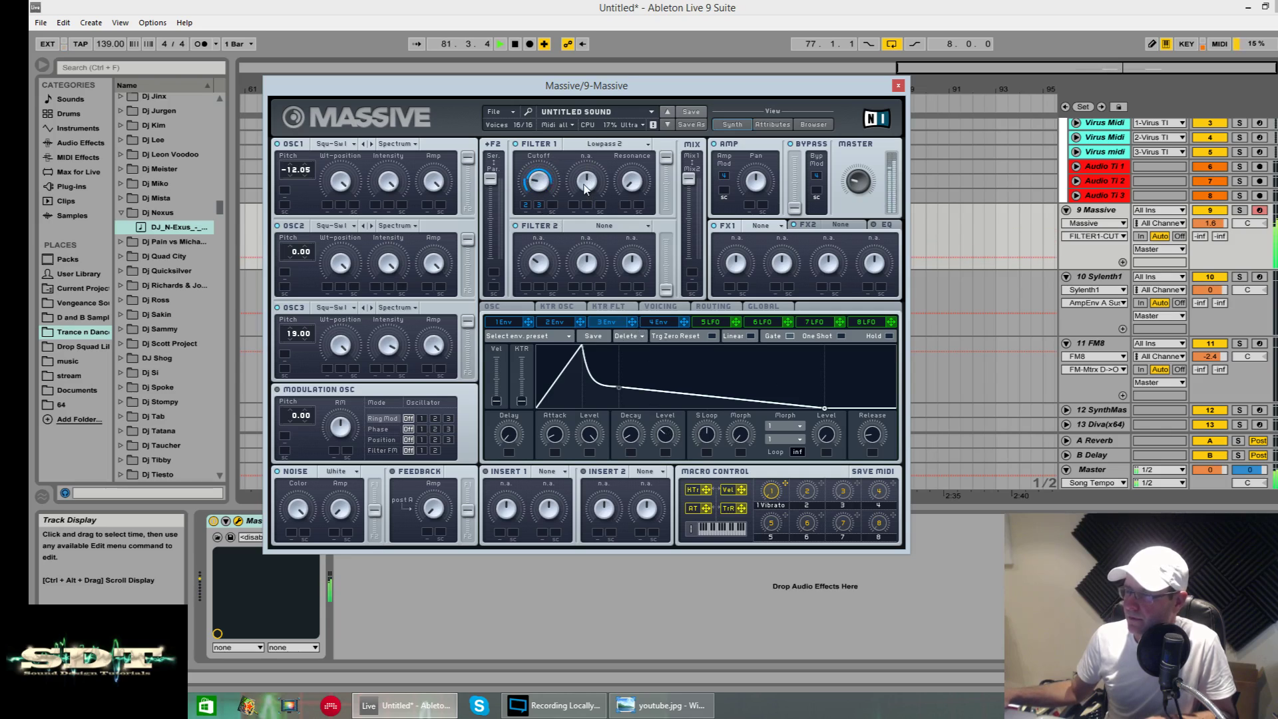
# - Set the OSC3 pitch to 11.98 and audition the result
pyautogui.press('space')
pyautogui.moveTo(298, 333); pyautogui.dragTo(299, 342)
pyautogui.press('space')
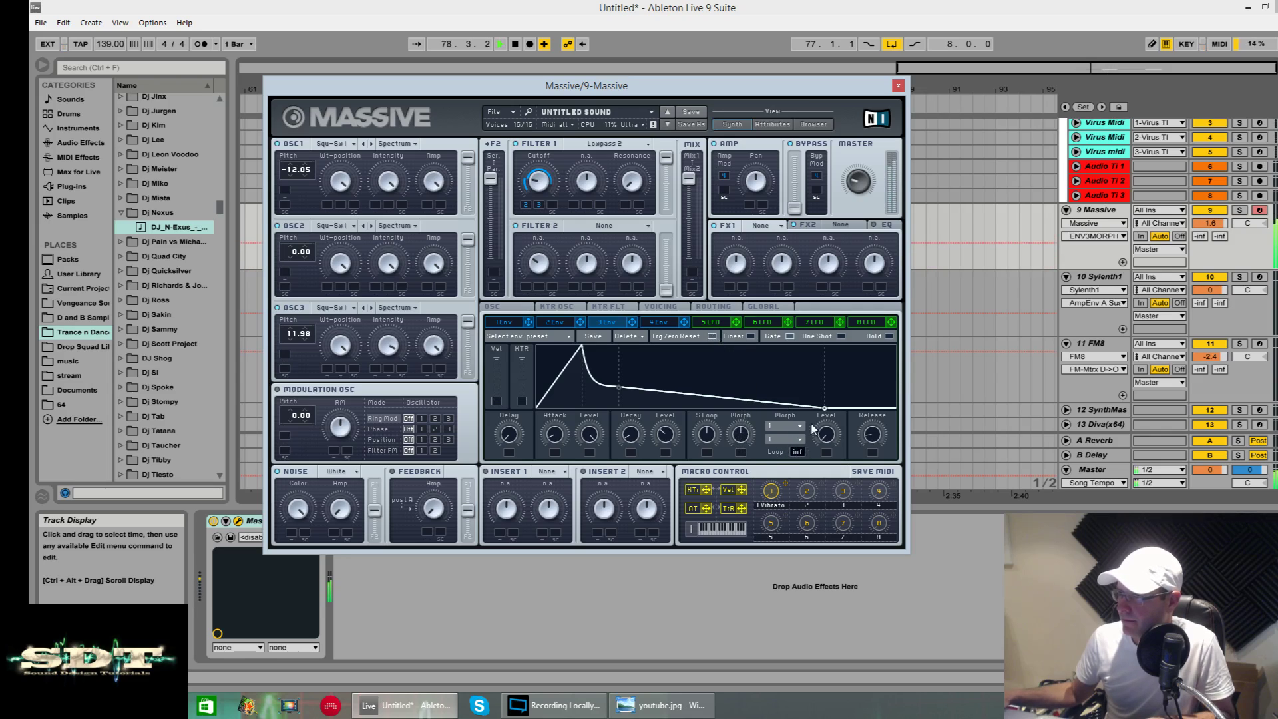
# - Raise envelope 3's sustain level almost to full and drop its decay level close to minimum while auditioning
pyautogui.moveTo(824, 408); pyautogui.dragTo(825, 348)
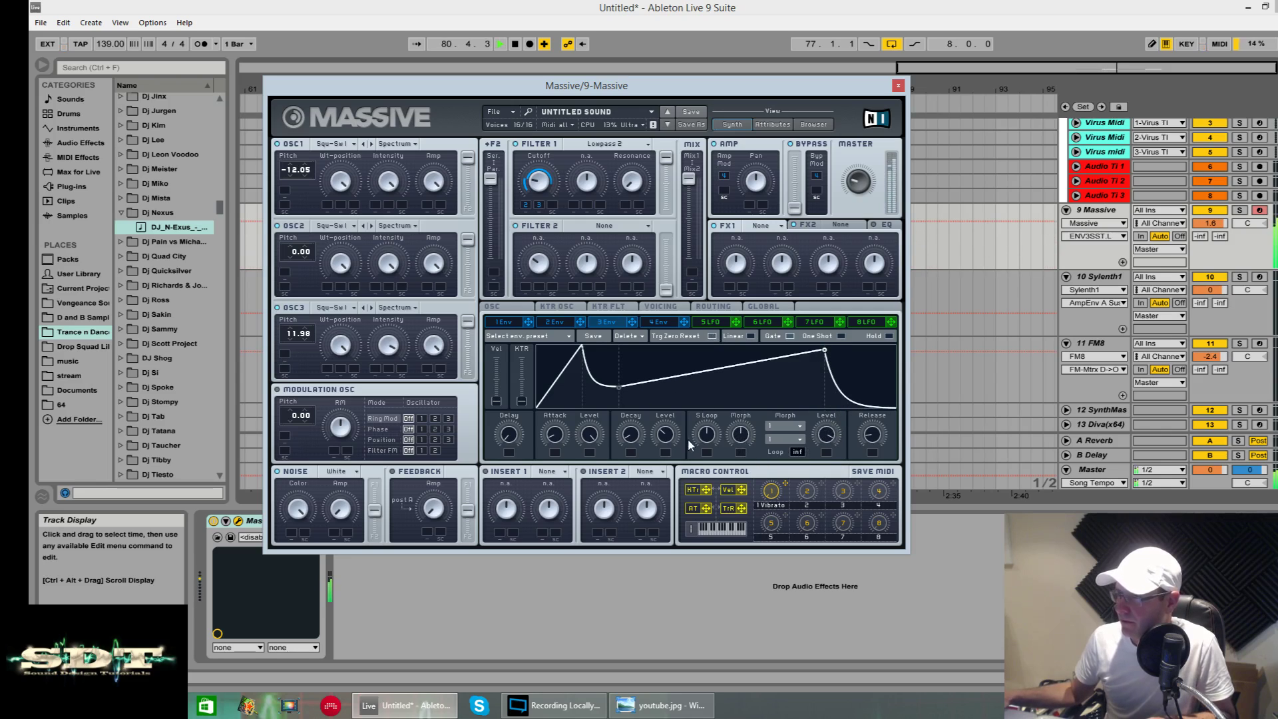
pyautogui.moveTo(660, 444); pyautogui.dragTo(664, 469)
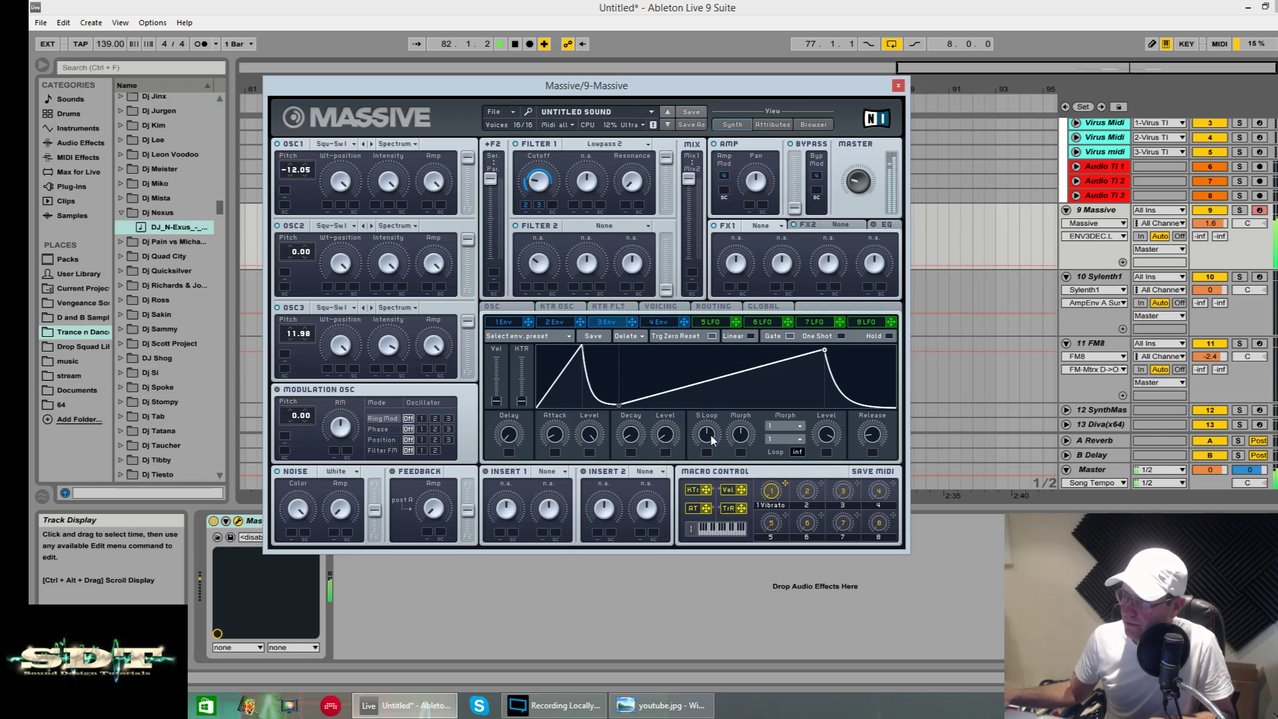
pyautogui.press('space')
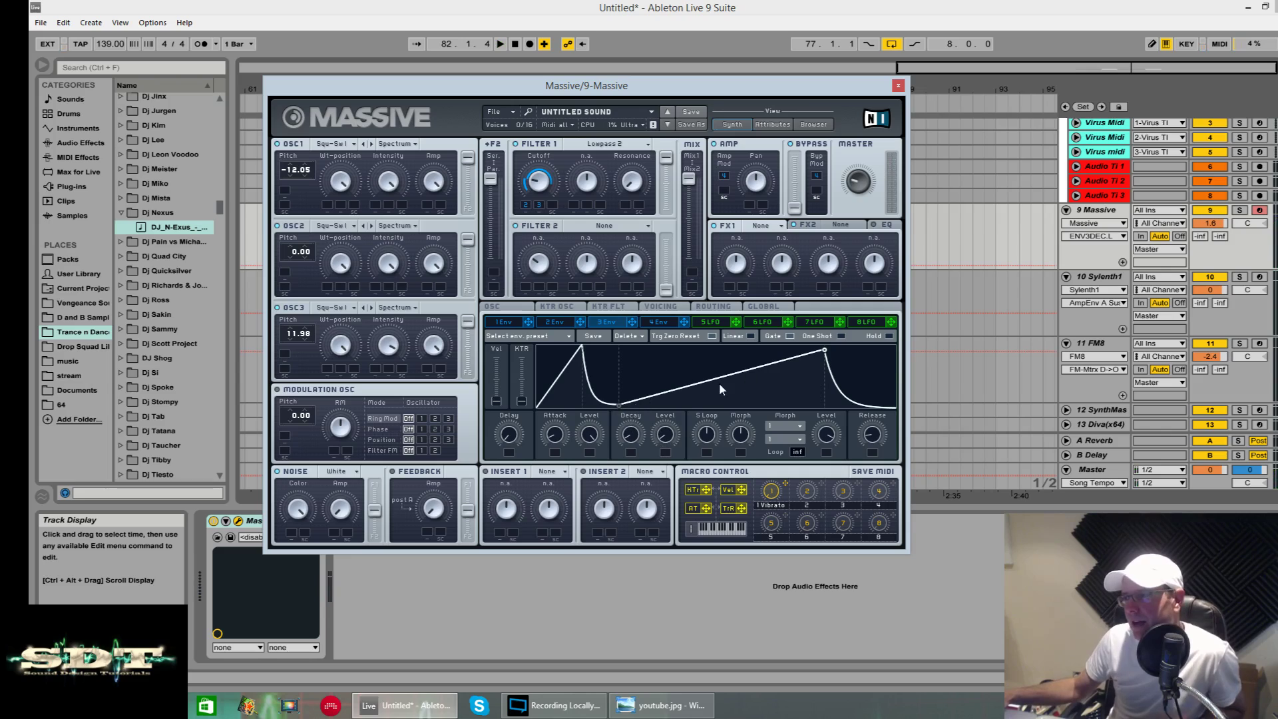
# - Readjust the Filter 1 cutoff and its envelope modulation range while auditioning, and display envelope 2
pyautogui.click(537, 184)
pyautogui.moveTo(526, 208); pyautogui.dragTo(526, 206)
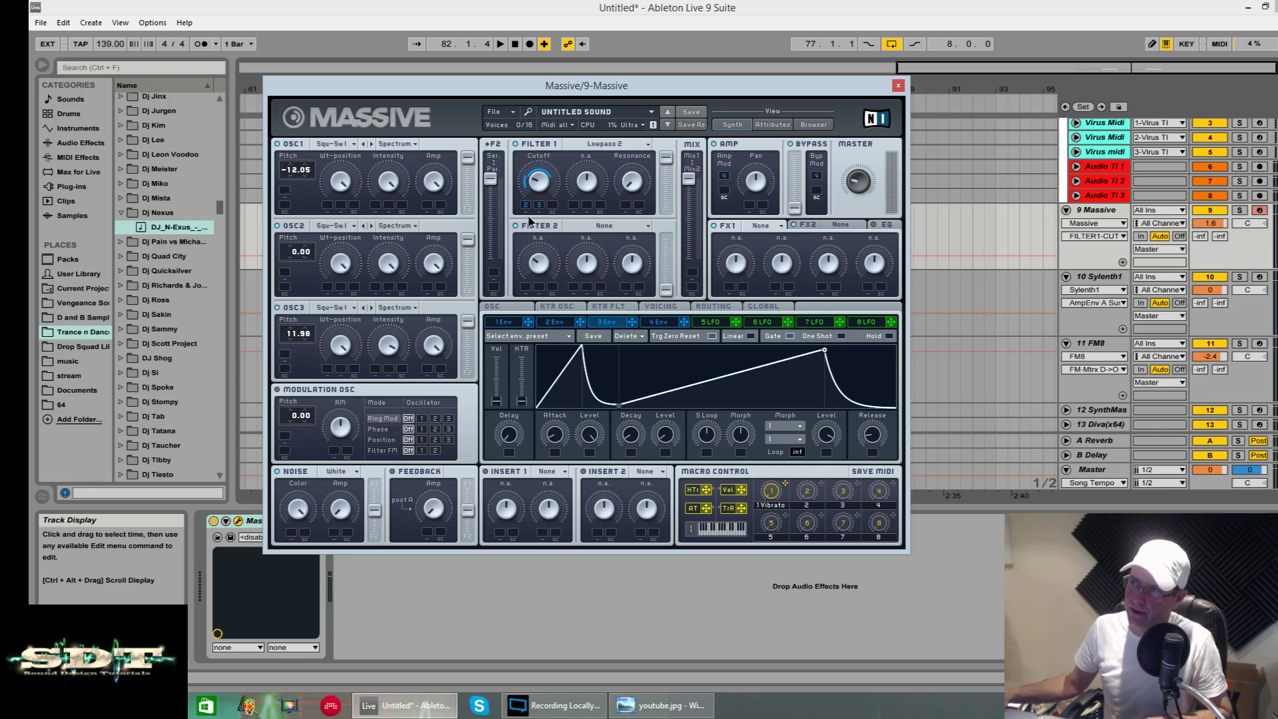
pyautogui.press('space')
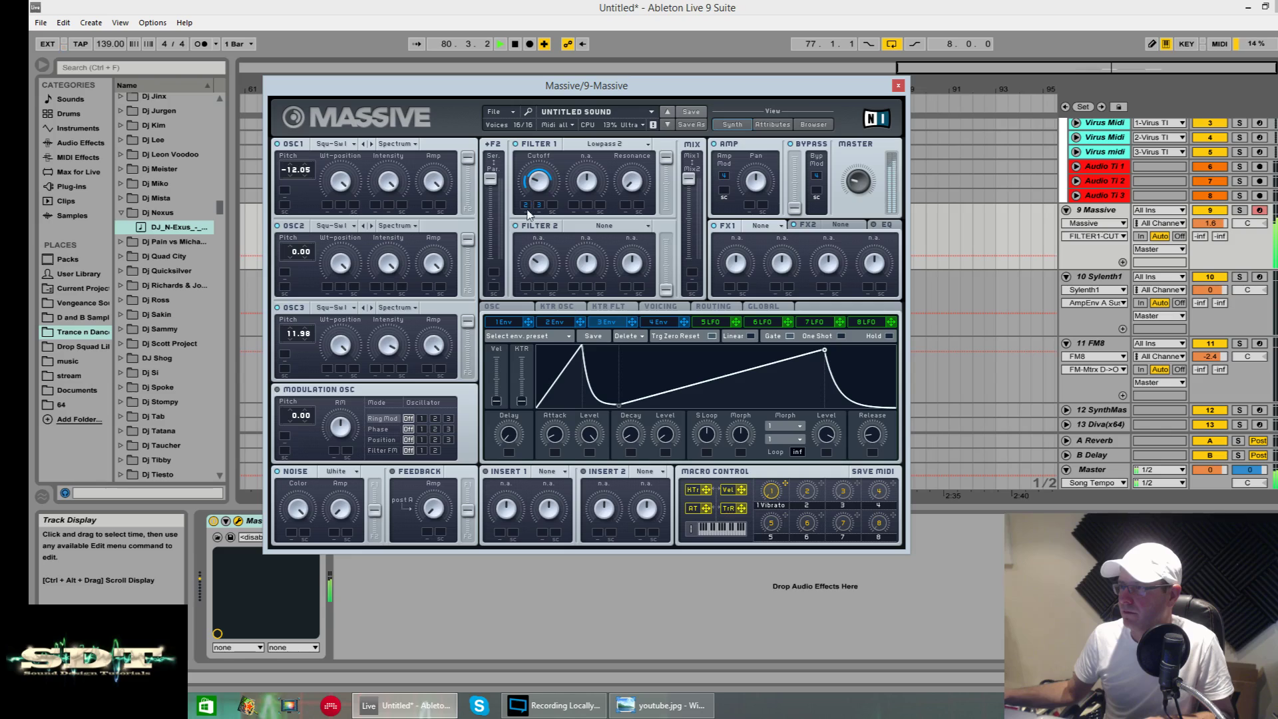
pyautogui.click(552, 326)
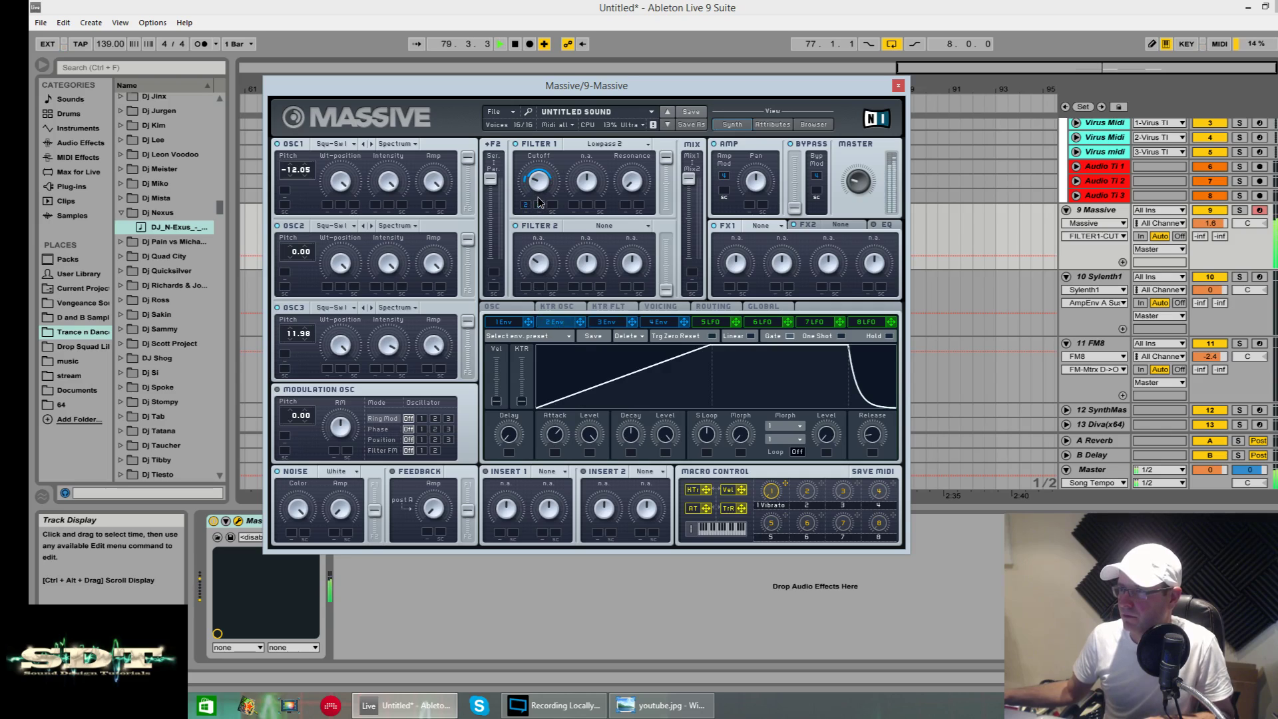
pyautogui.press('space')
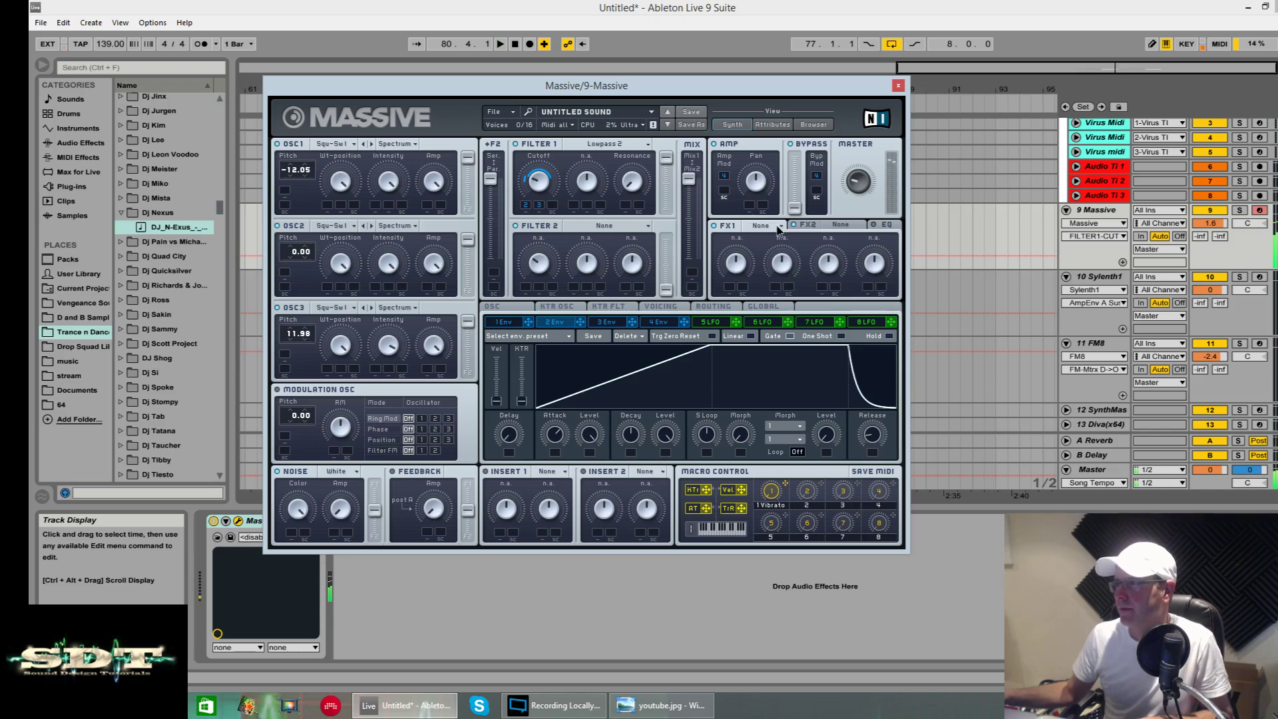
# - Load Reverb in FX1 and lower its Dry/Wet amount while auditioning
pyautogui.click(778, 229)
pyautogui.click(765, 249)
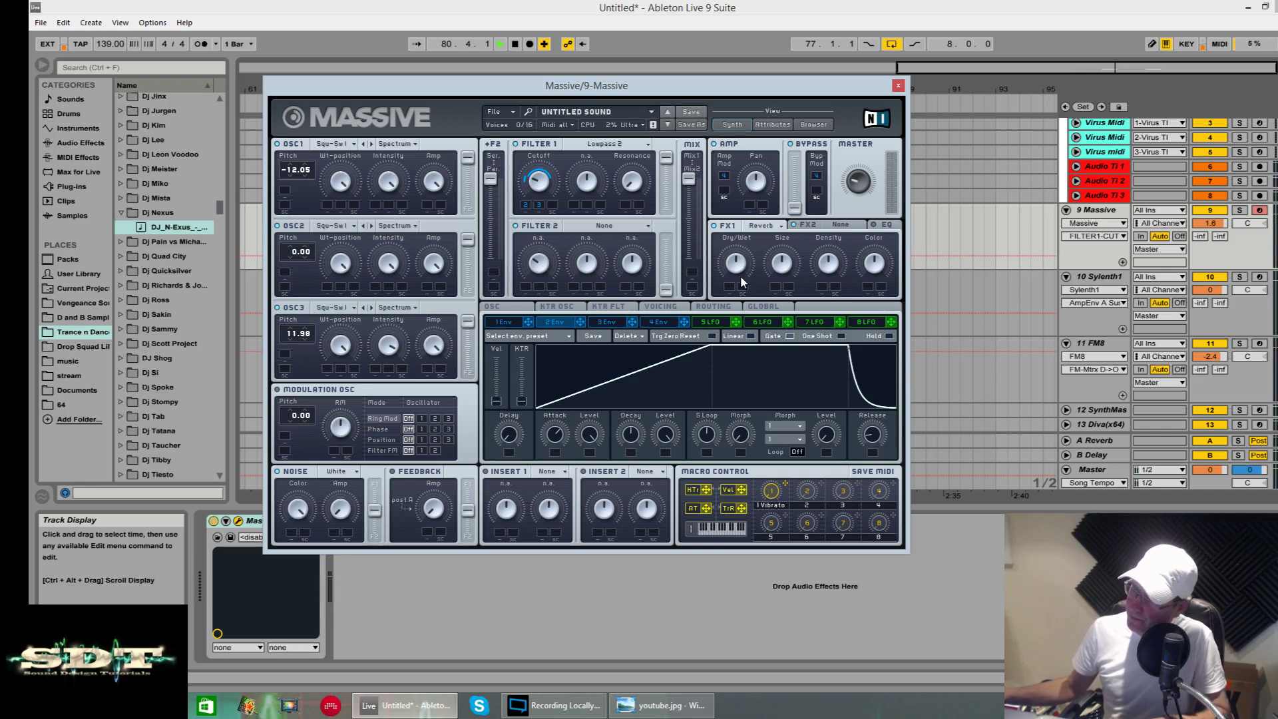
pyautogui.press('space')
pyautogui.moveTo(737, 265); pyautogui.dragTo(739, 297)
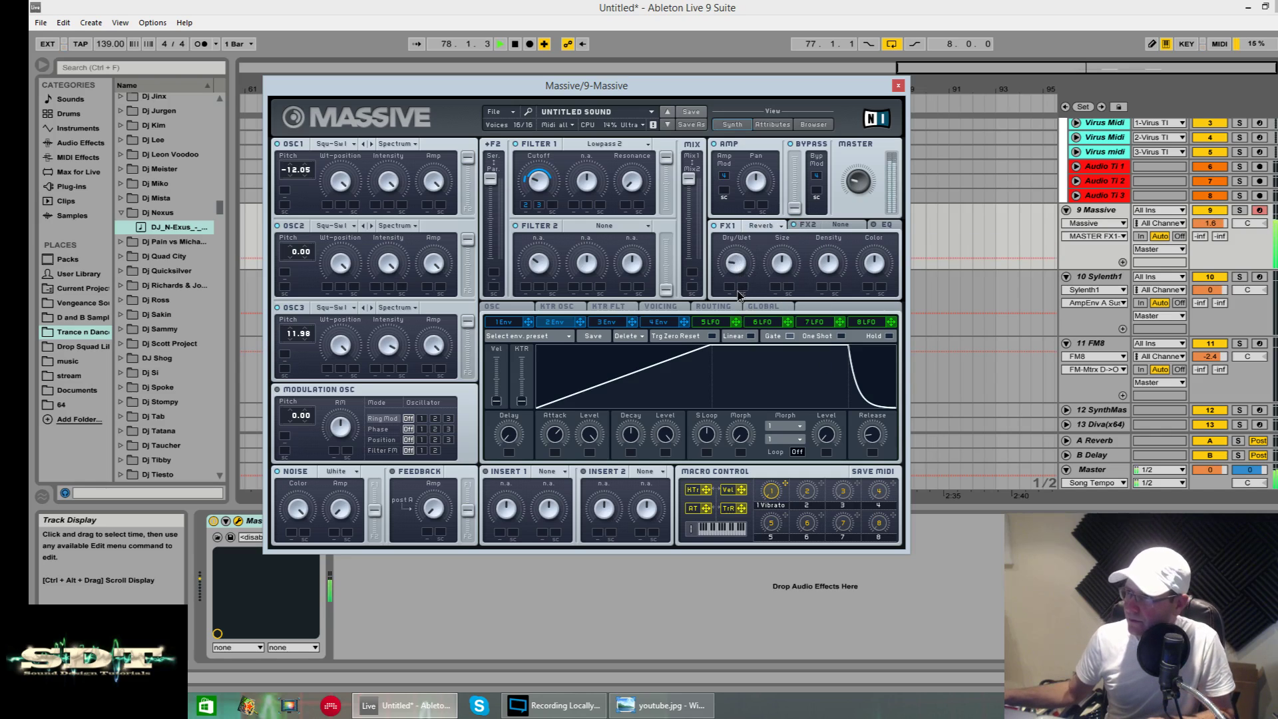
pyautogui.press('space')
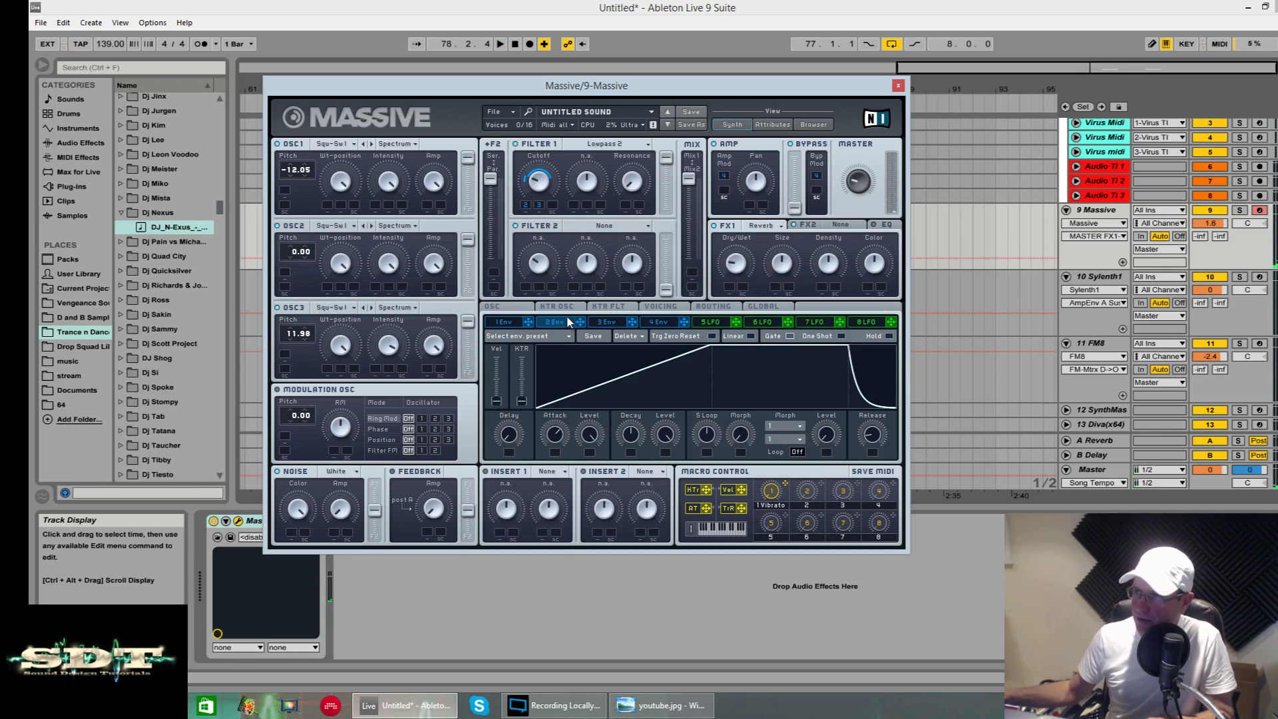
# - Assign envelope 2 to the reverb's Dry/Wet, set its base to minimum with a positive modulation range, and audition it
pyautogui.moveTo(580, 323); pyautogui.dragTo(729, 266)
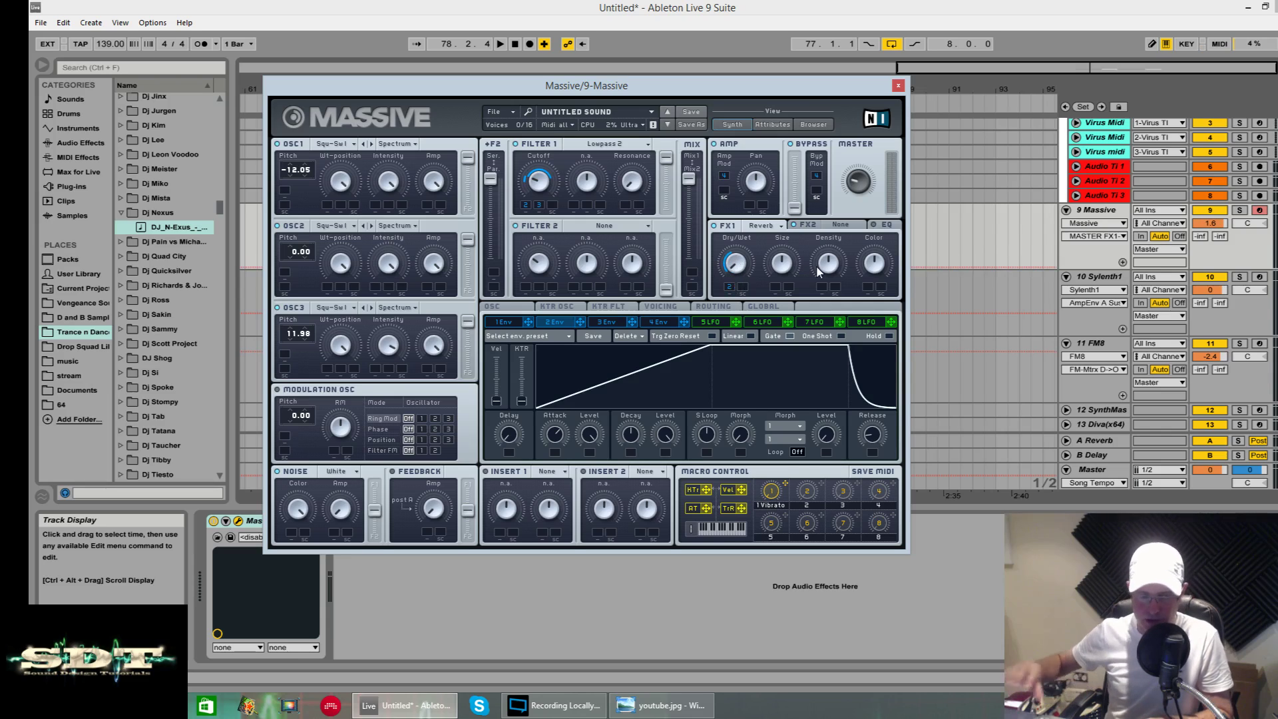
pyautogui.press('space')
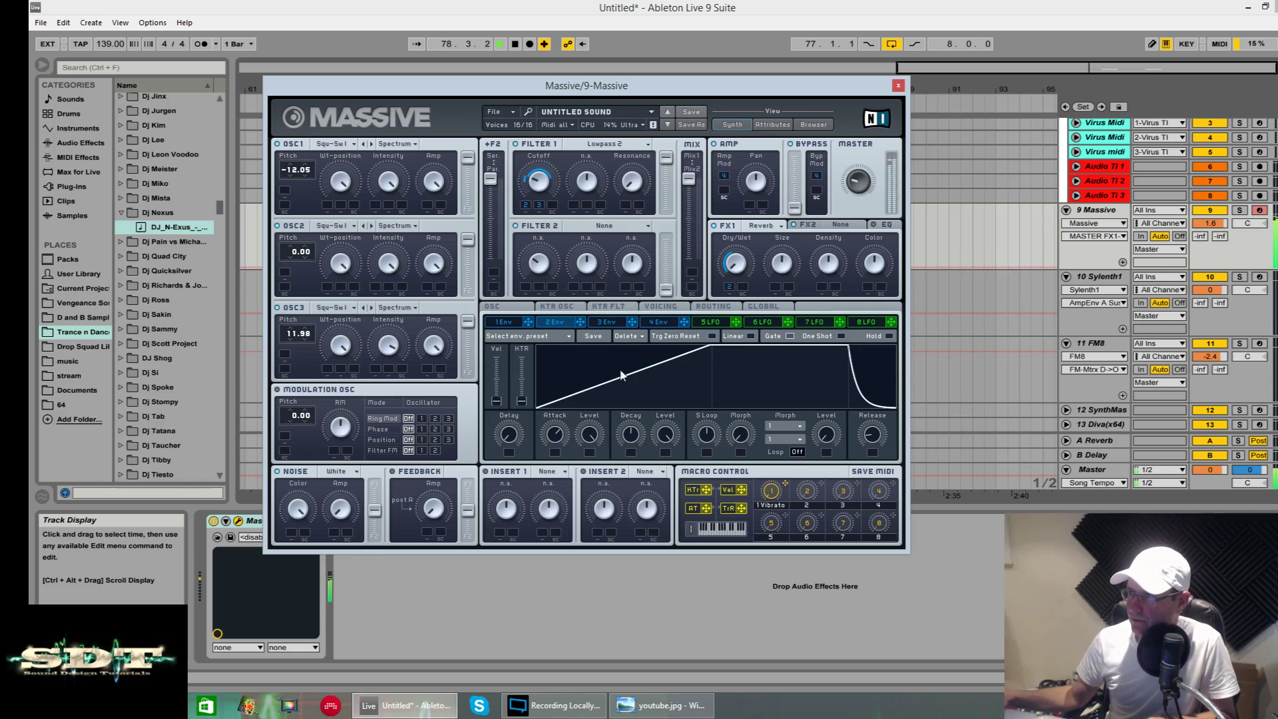
pyautogui.press('space')
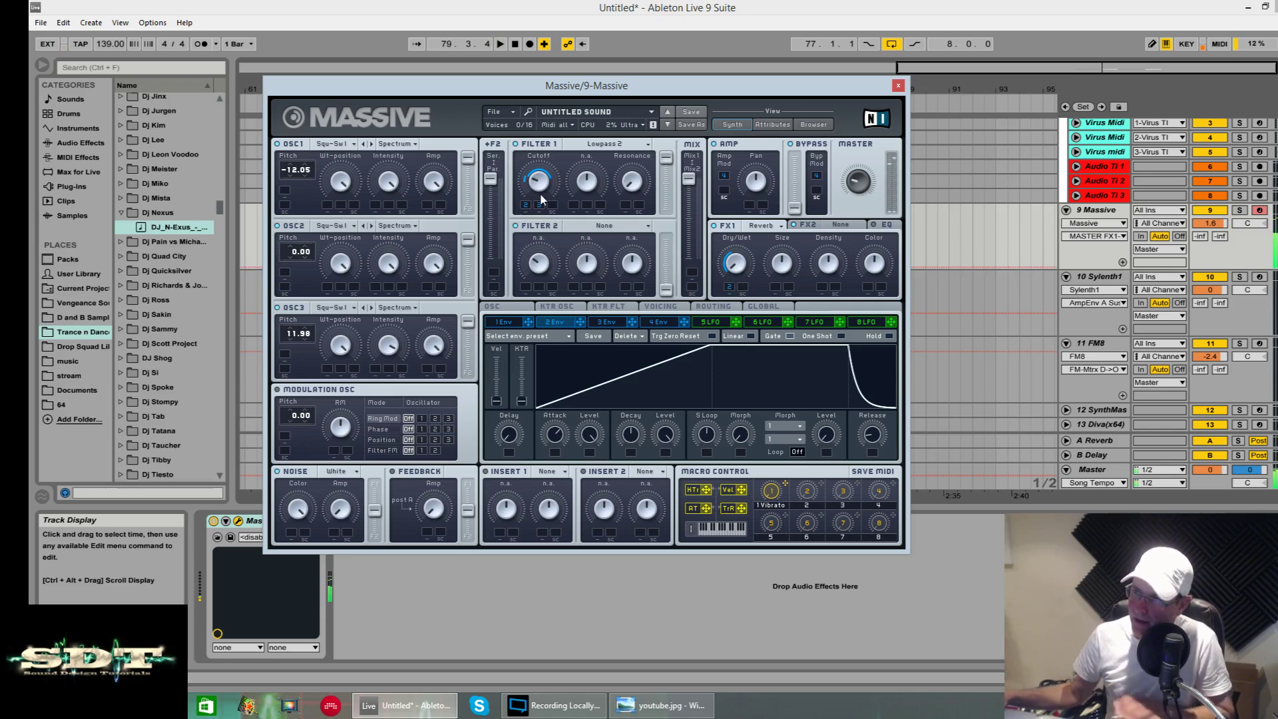
# - Set Filter 2 to Lowpass 2 and raise its cutoff
pyautogui.rightClick(542, 207)
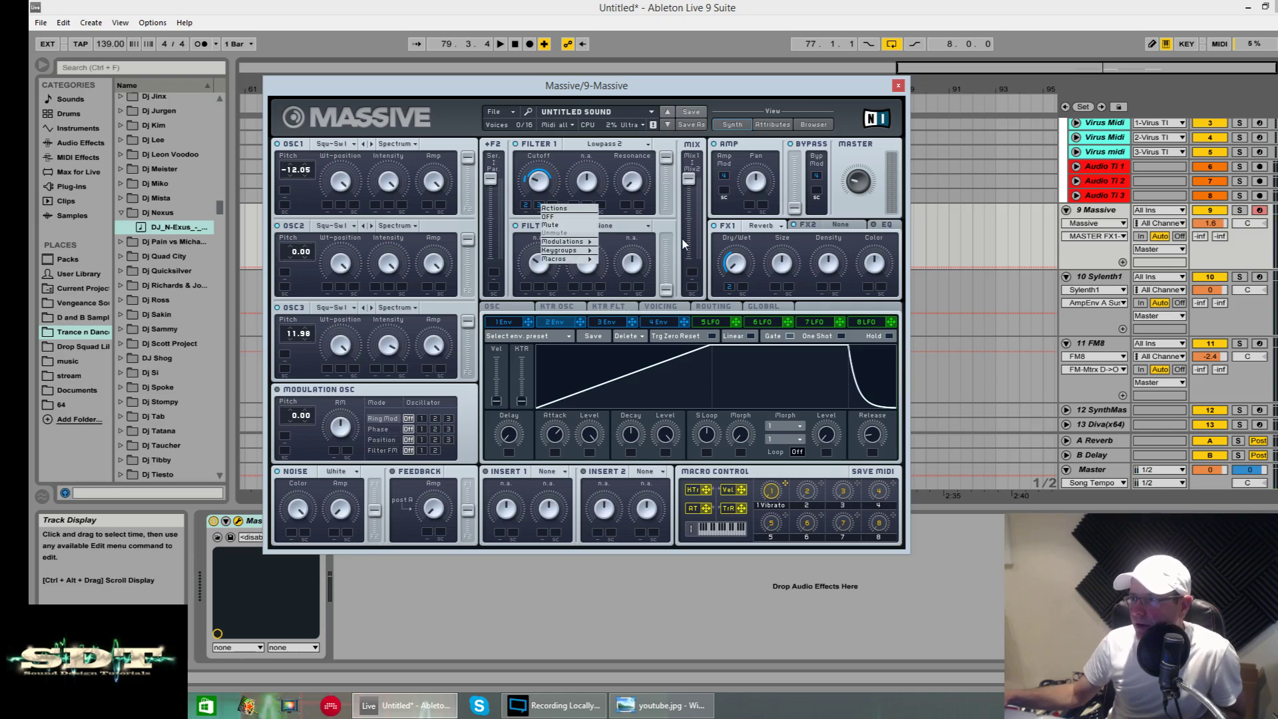
pyautogui.click(556, 217)
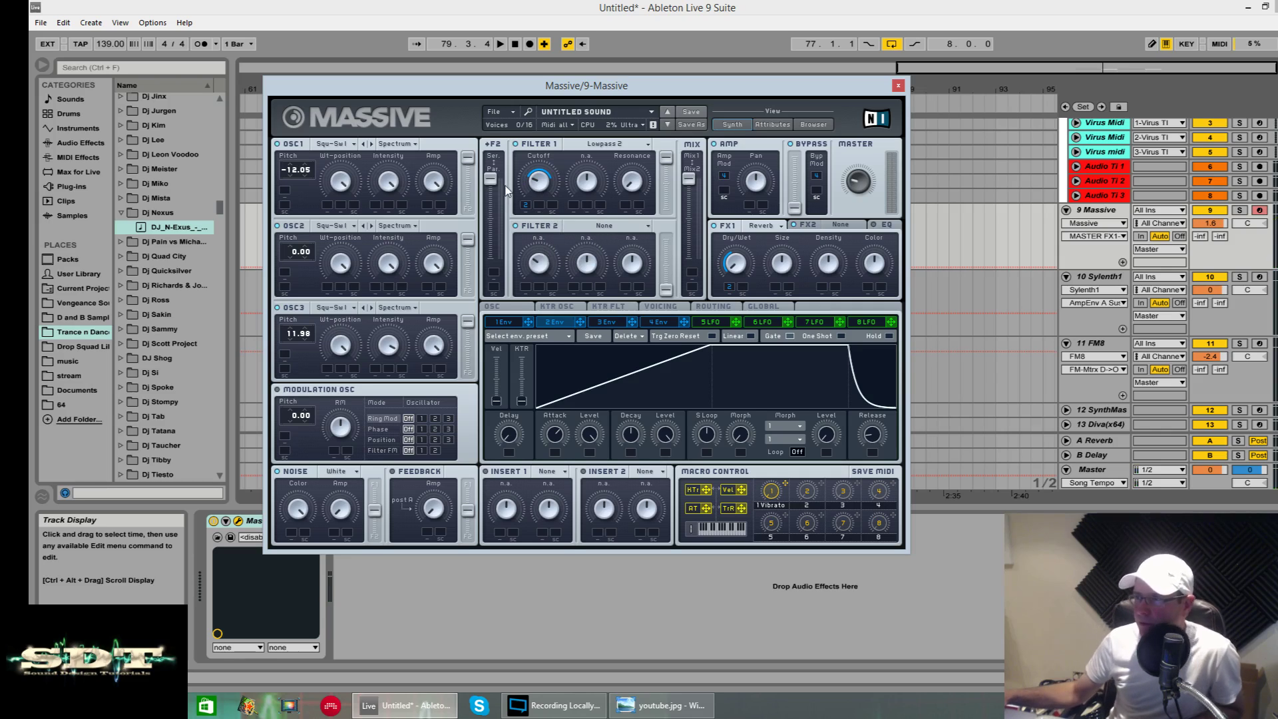
pyautogui.click(630, 230)
pyautogui.click(601, 242)
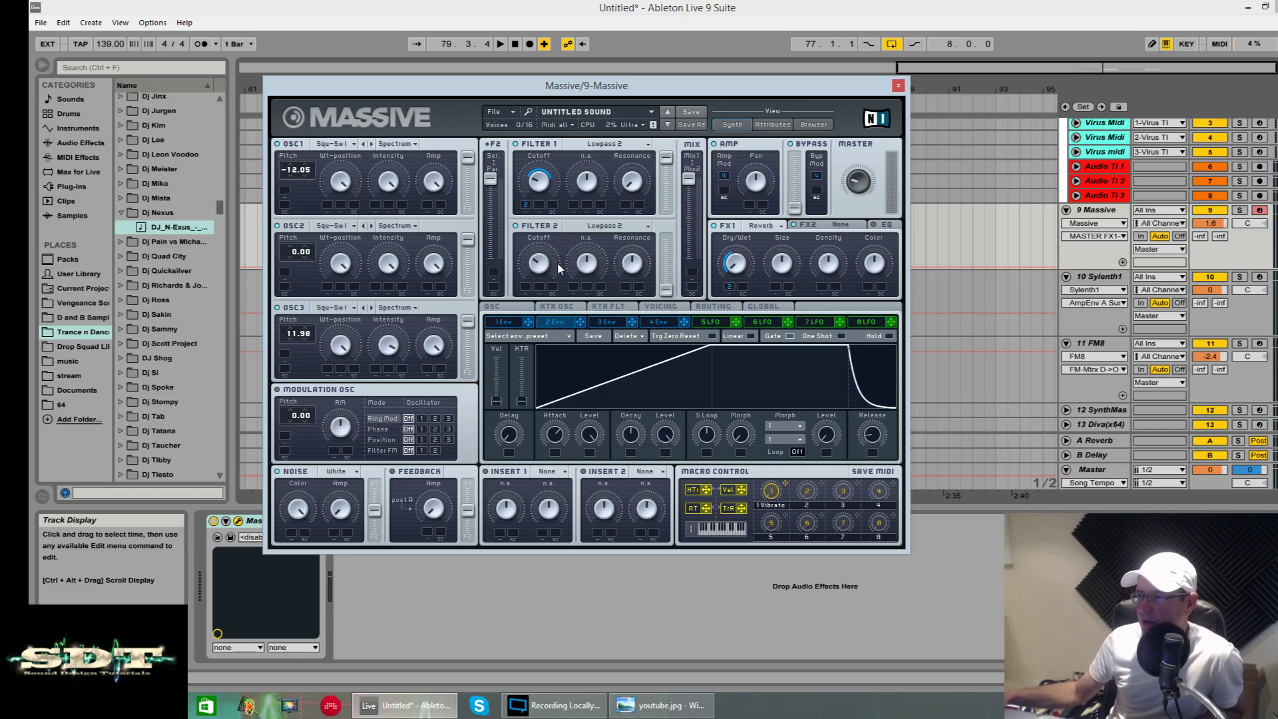
pyautogui.moveTo(545, 268); pyautogui.dragTo(561, 207)
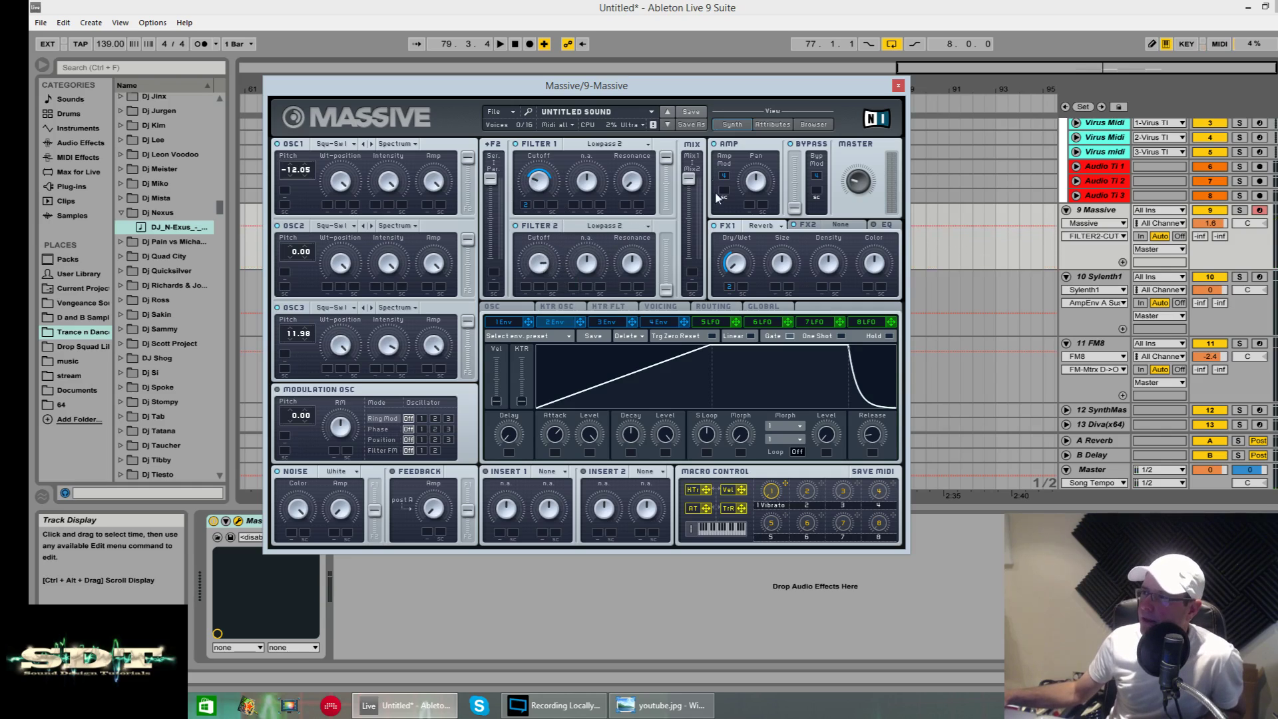
# - Shift the filter mix fully to Mix 2 and raise Filter 2's output level while auditioning
pyautogui.moveTo(688, 176); pyautogui.dragTo(678, 357)
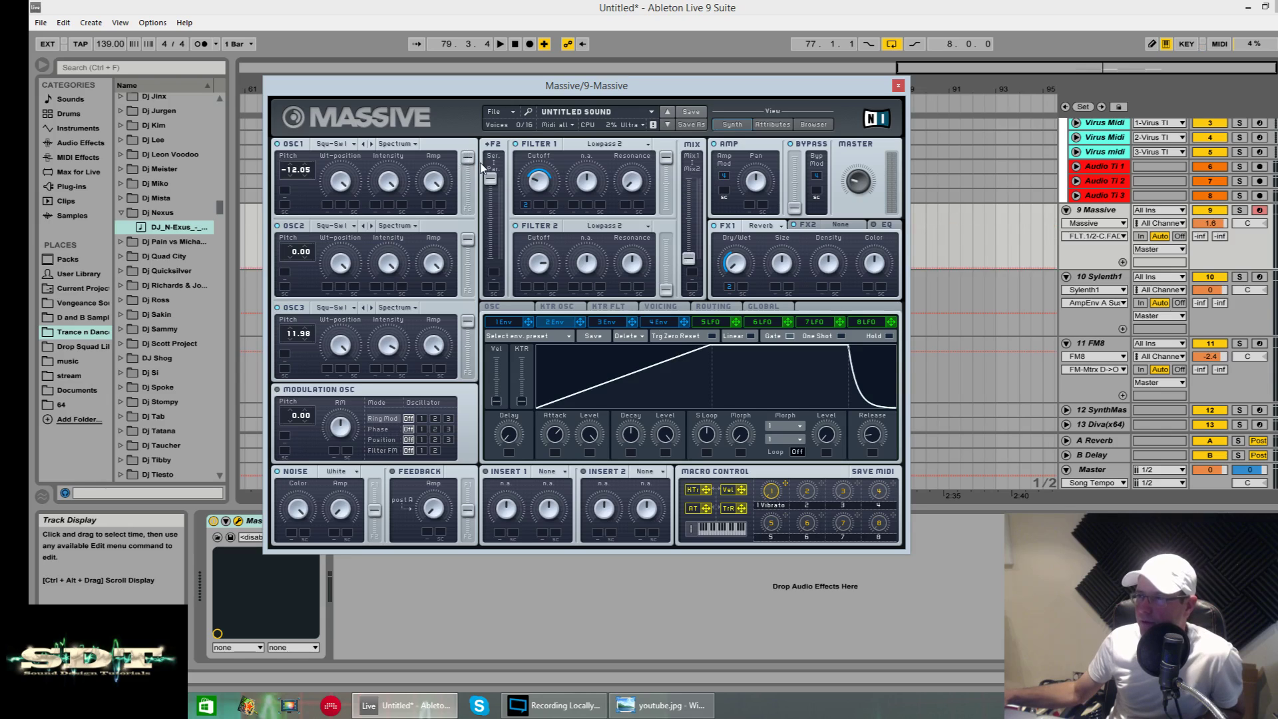
pyautogui.click(491, 178)
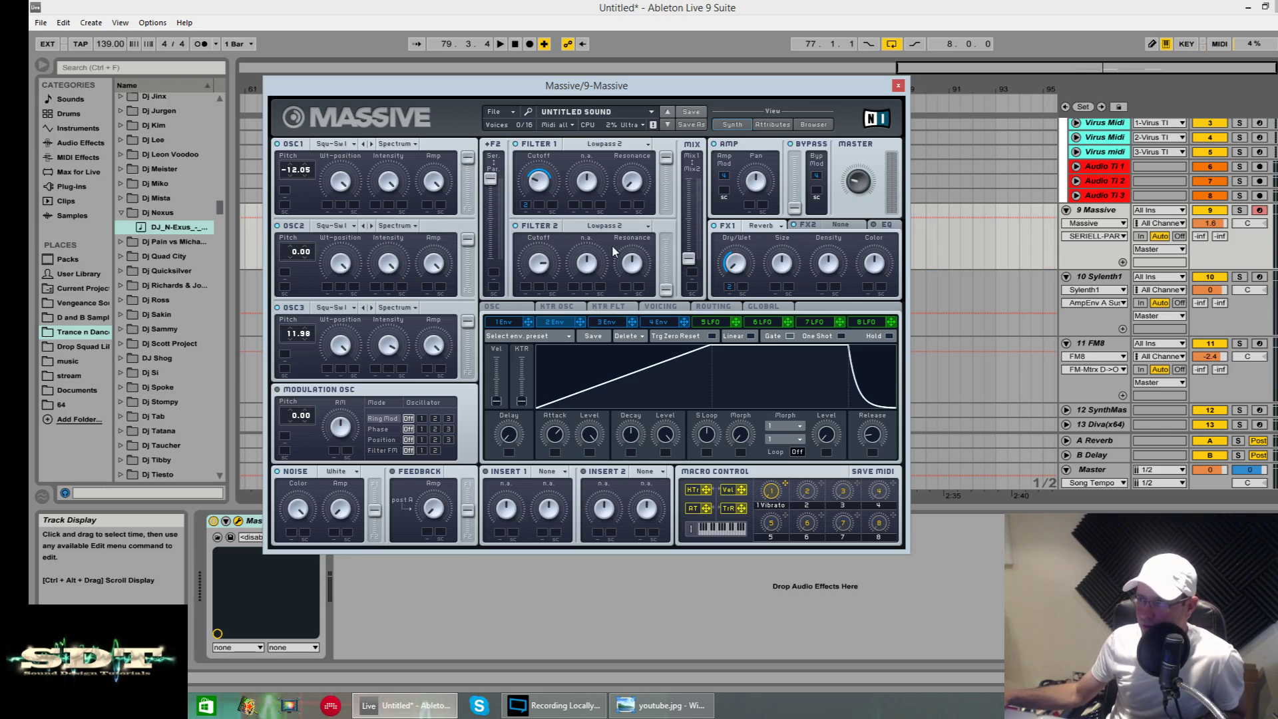
pyautogui.press('space')
pyautogui.moveTo(665, 291); pyautogui.dragTo(664, 178)
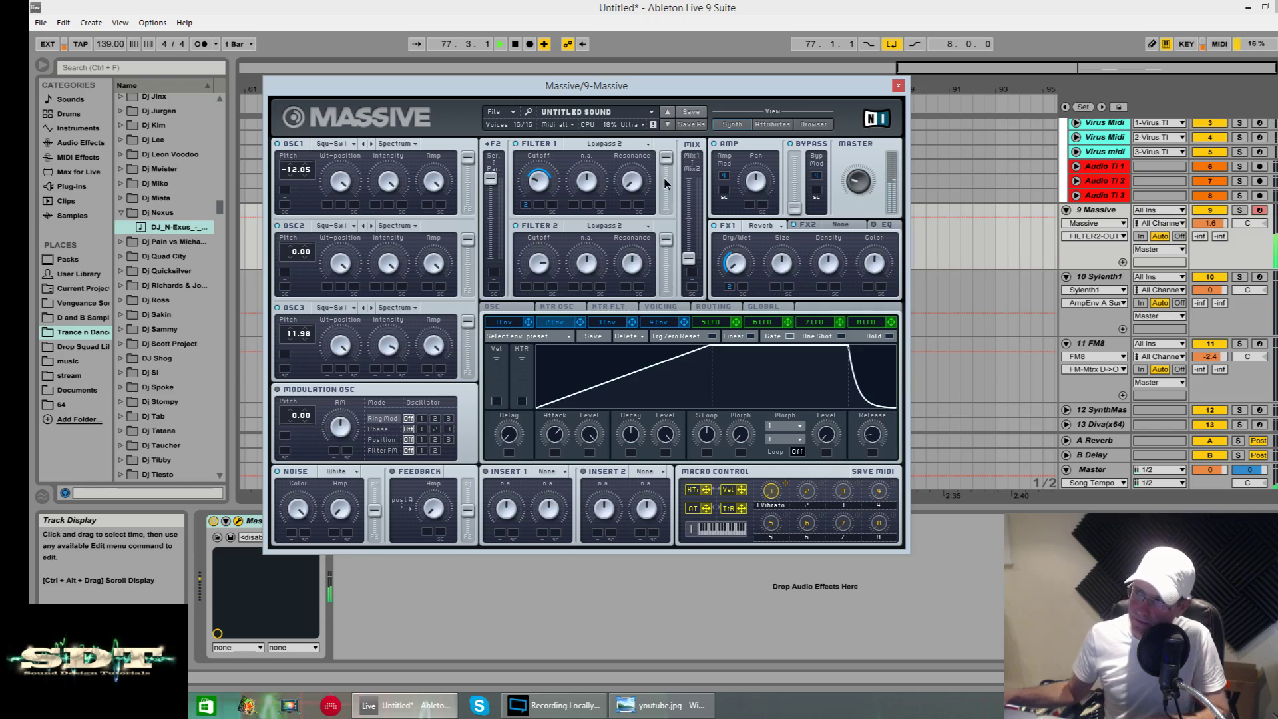
pyautogui.press('space')
# - Sweep the Filter 2 cutoff down and up and lower its resonance while auditioning
pyautogui.moveTo(536, 269); pyautogui.dragTo(533, 254)
pyautogui.press('space')
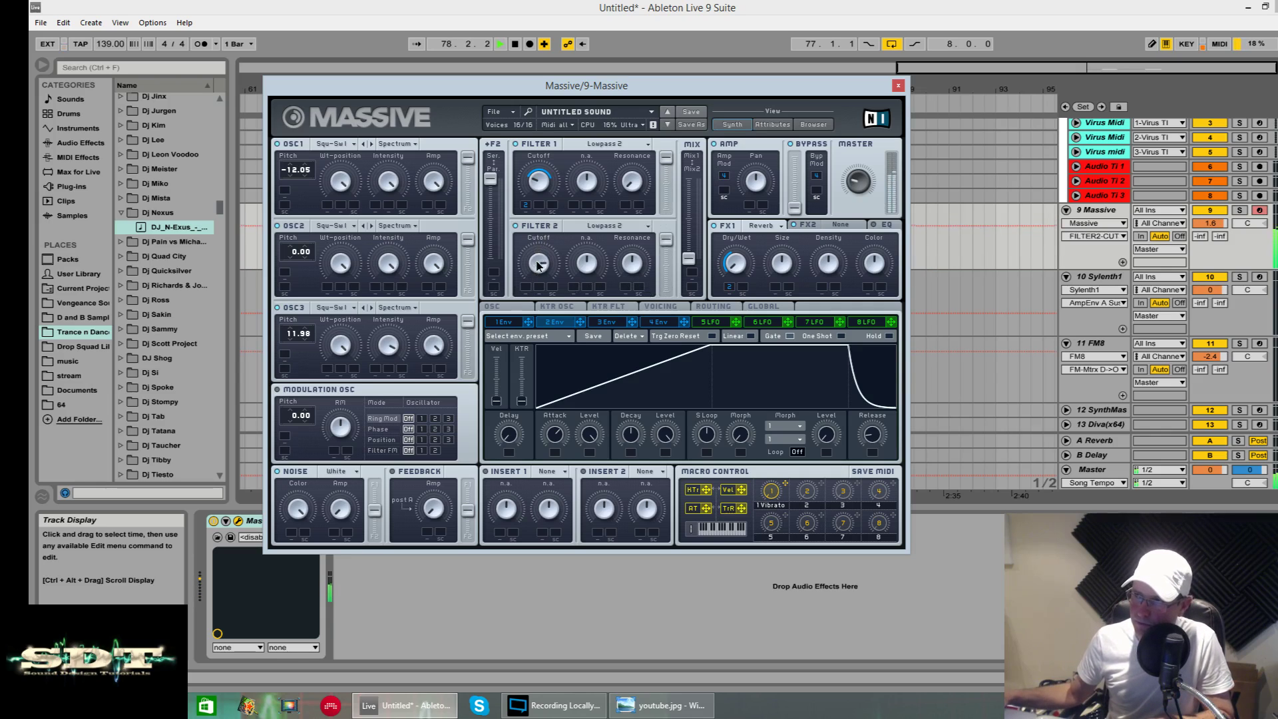
pyautogui.moveTo(539, 311); pyautogui.dragTo(549, 278)
pyautogui.press('space')
pyautogui.moveTo(634, 267); pyautogui.dragTo(631, 285)
pyautogui.press('space')
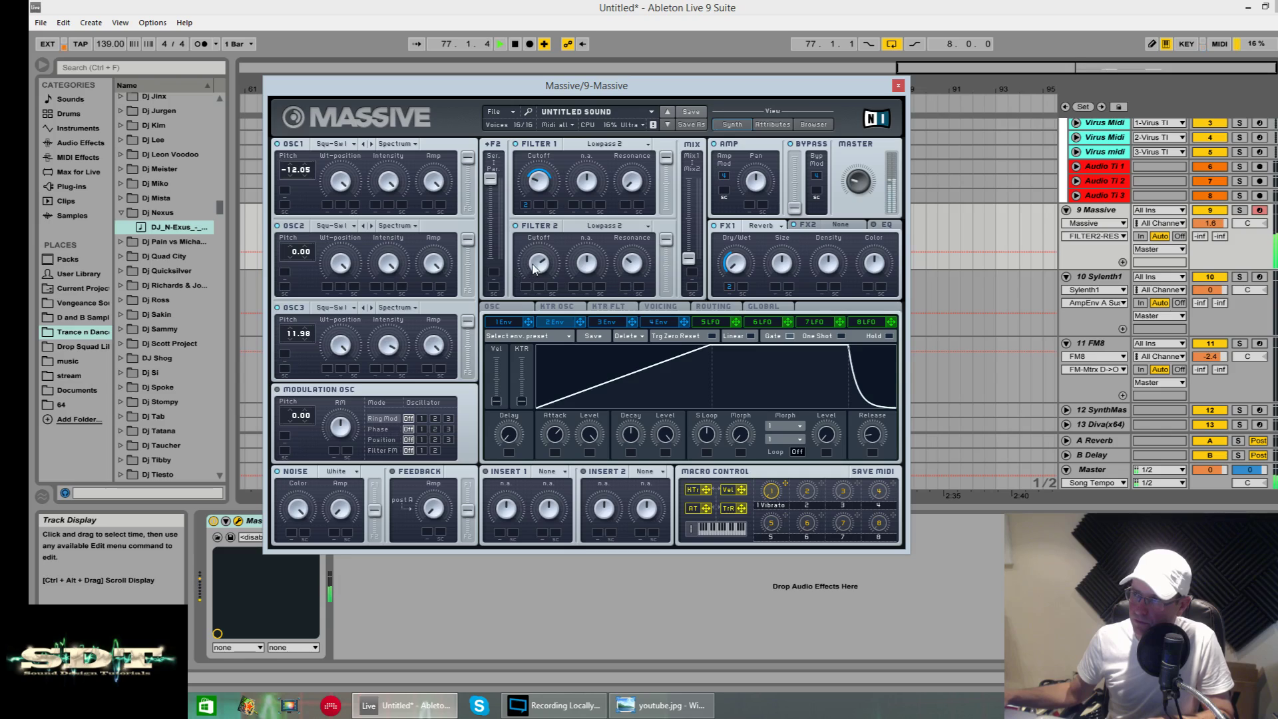
pyautogui.moveTo(537, 271); pyautogui.dragTo(537, 292)
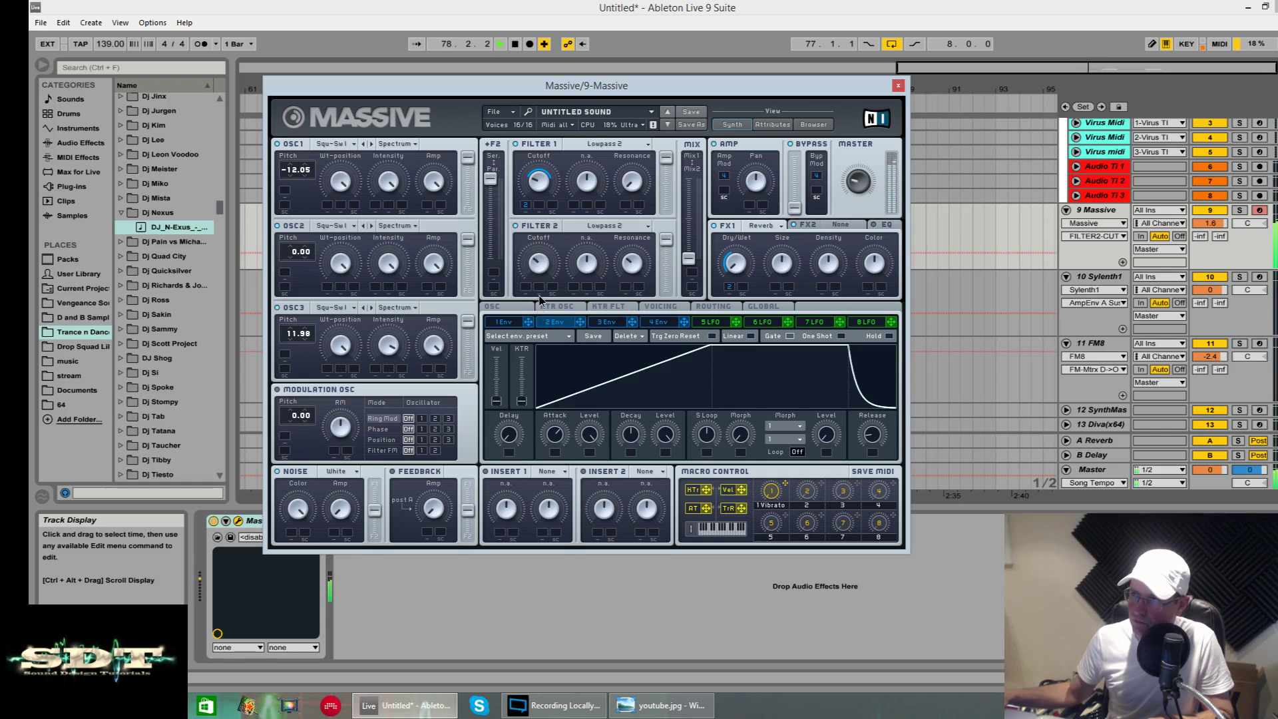
pyautogui.press('space')
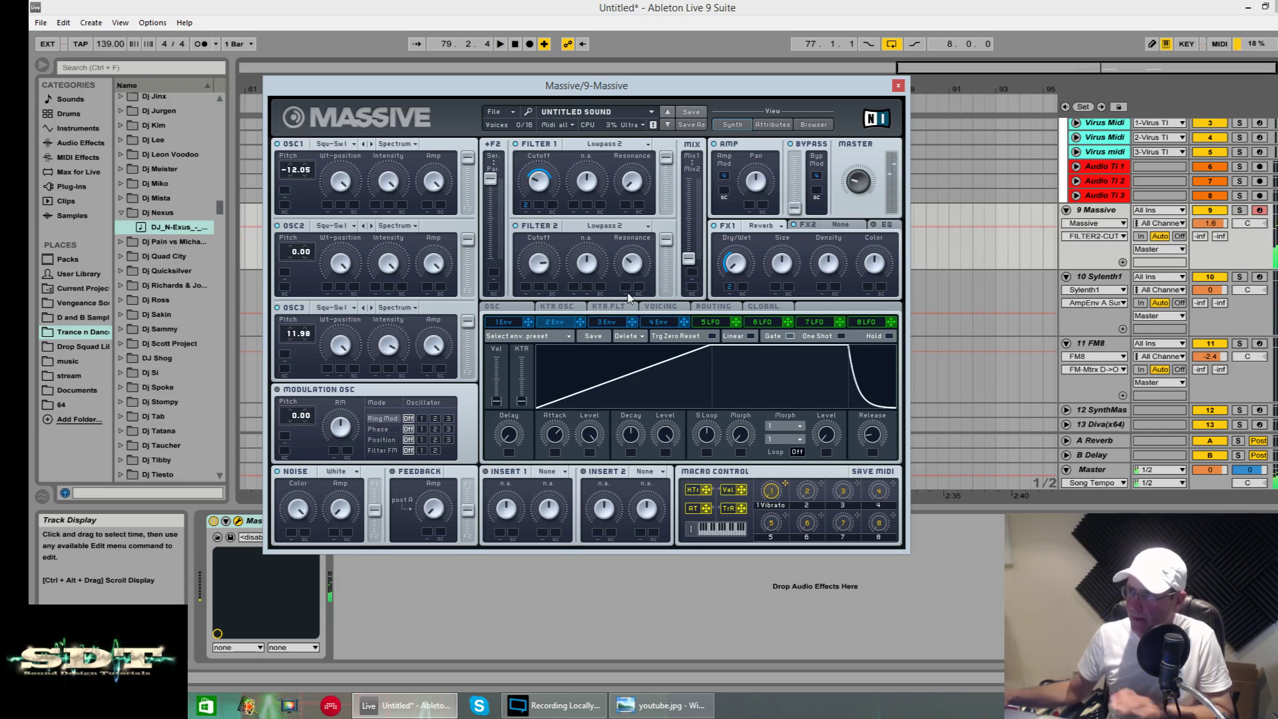
# - Assign envelope 3 to Filter 2's cutoff and resonance with modulation ranges while auditioning
pyautogui.click(623, 328)
pyautogui.moveTo(632, 322); pyautogui.dragTo(526, 288)
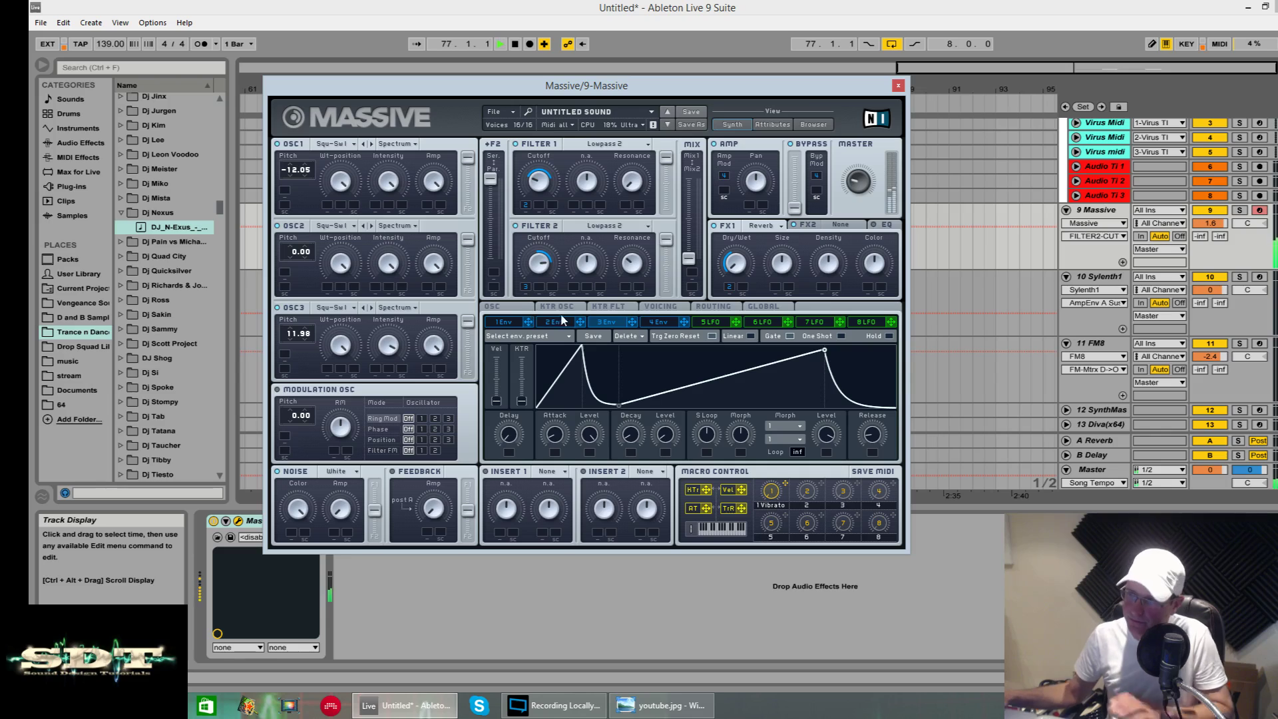
pyautogui.press('space')
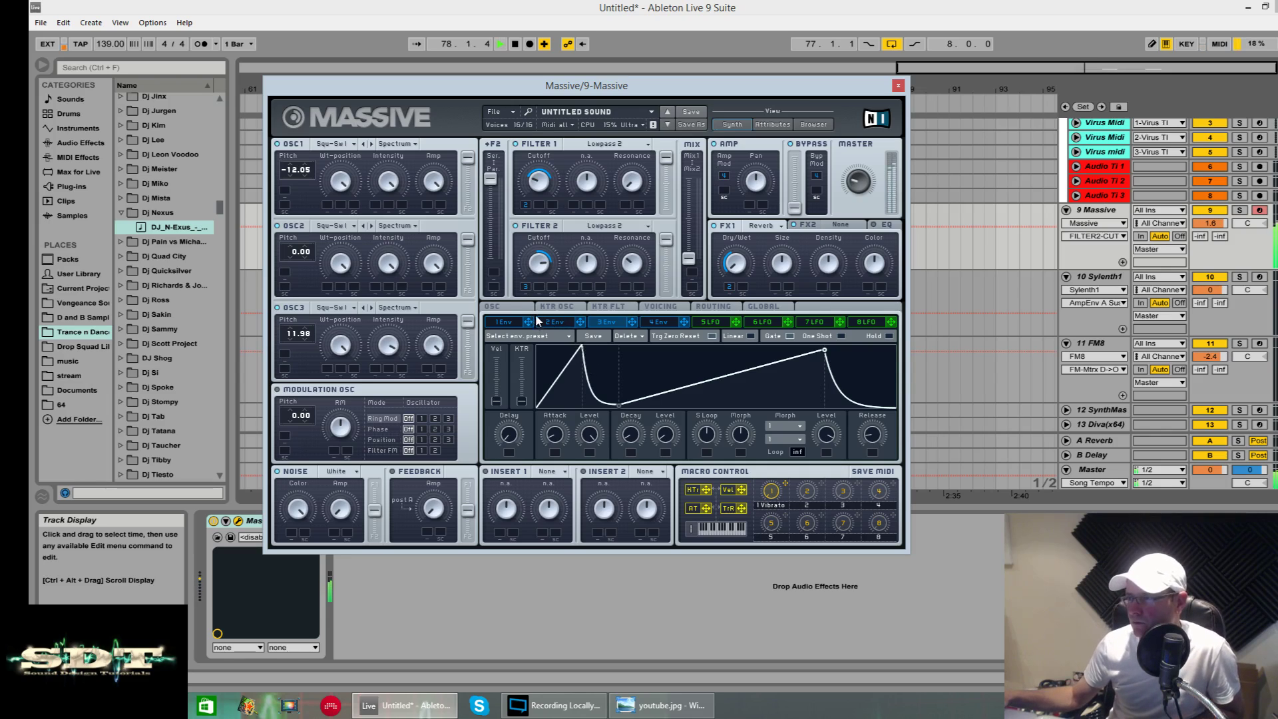
pyautogui.moveTo(631, 268)
pyautogui.mouseDown()
pyautogui.moveTo(633, 299)
pyautogui.moveTo(625, 287)
pyautogui.mouseUp()
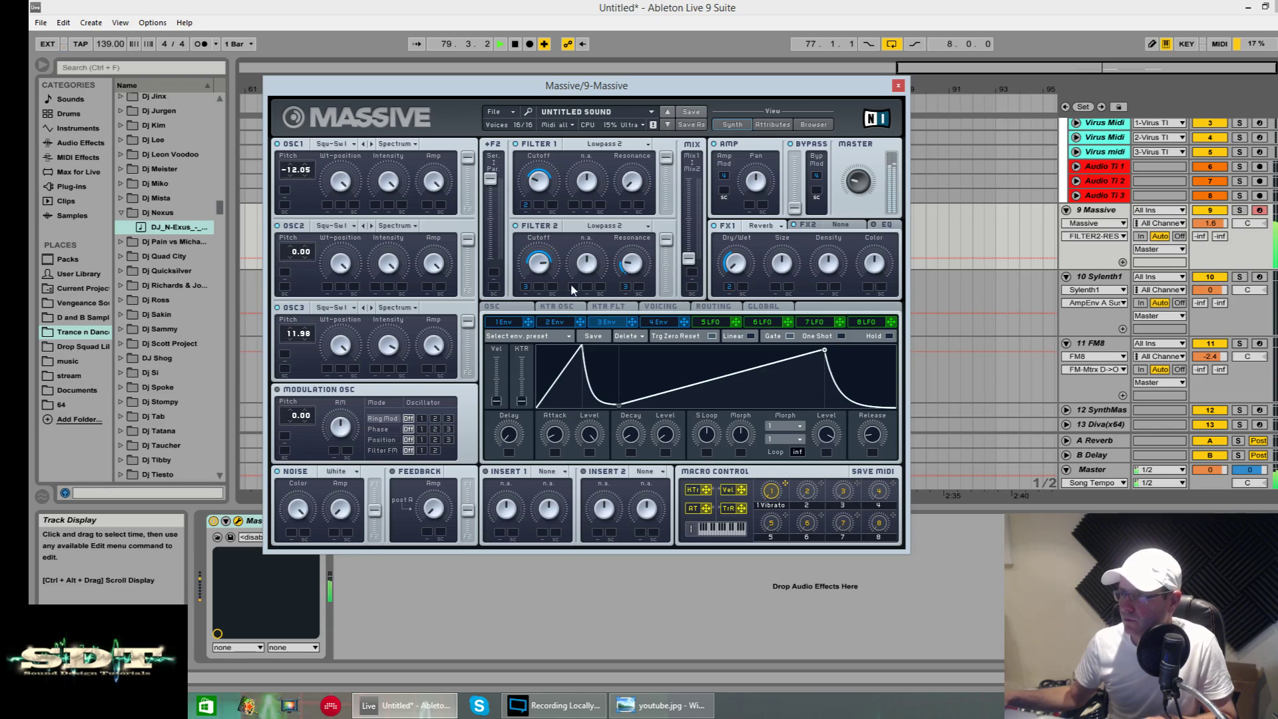
# - Compare envelopes 2 and 3, lengthen envelope 2's release, and lower the Filter 2 cutoff while auditioning
pyautogui.click(559, 322)
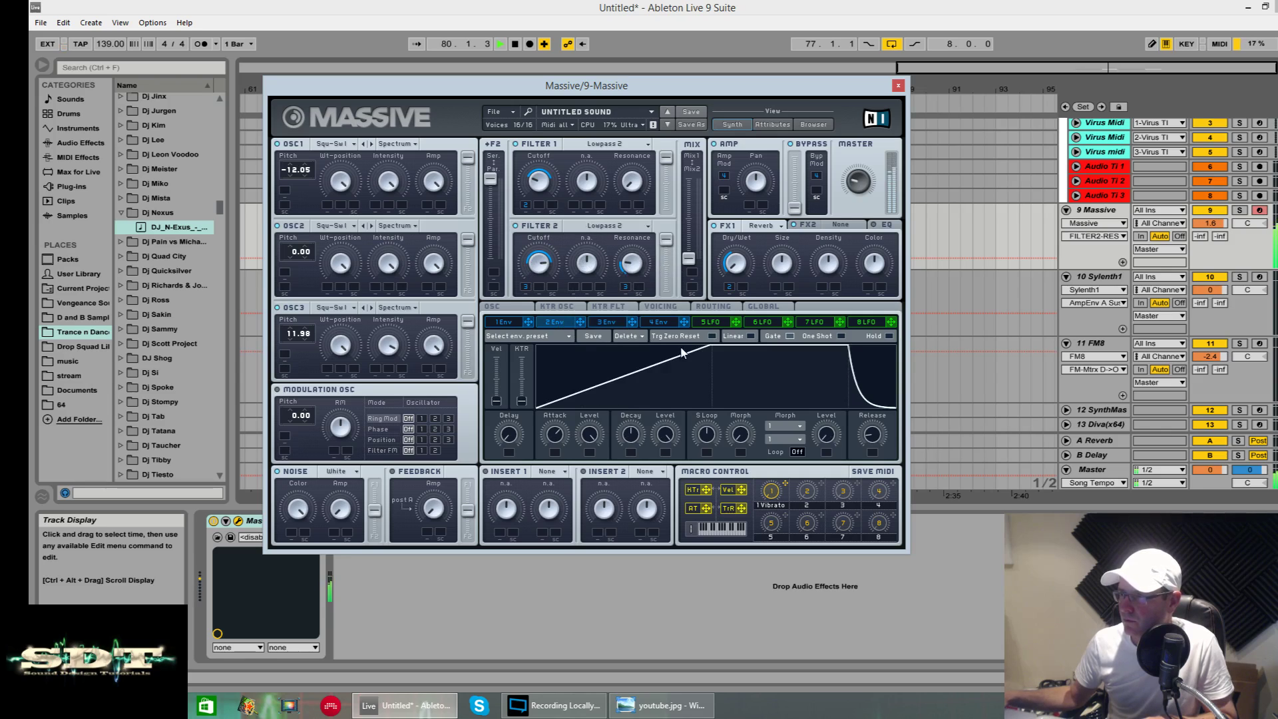
pyautogui.click(626, 322)
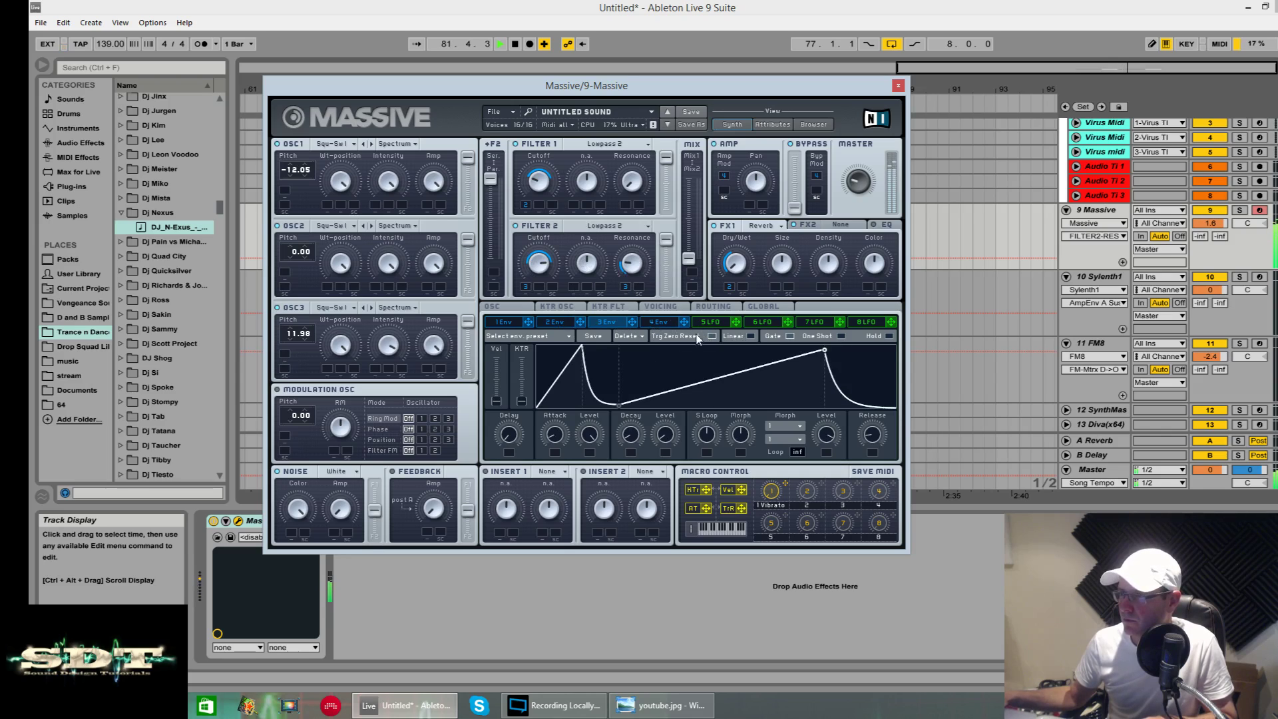
pyautogui.click(549, 323)
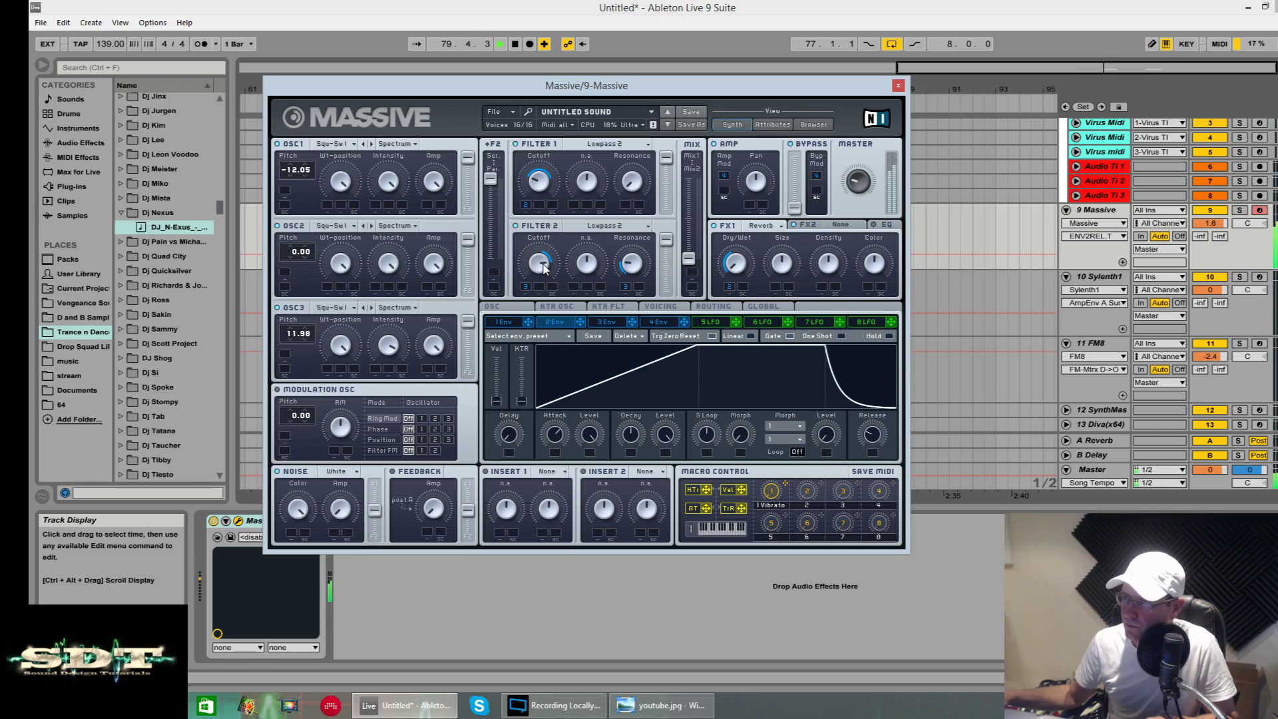
pyautogui.moveTo(543, 268); pyautogui.dragTo(542, 306)
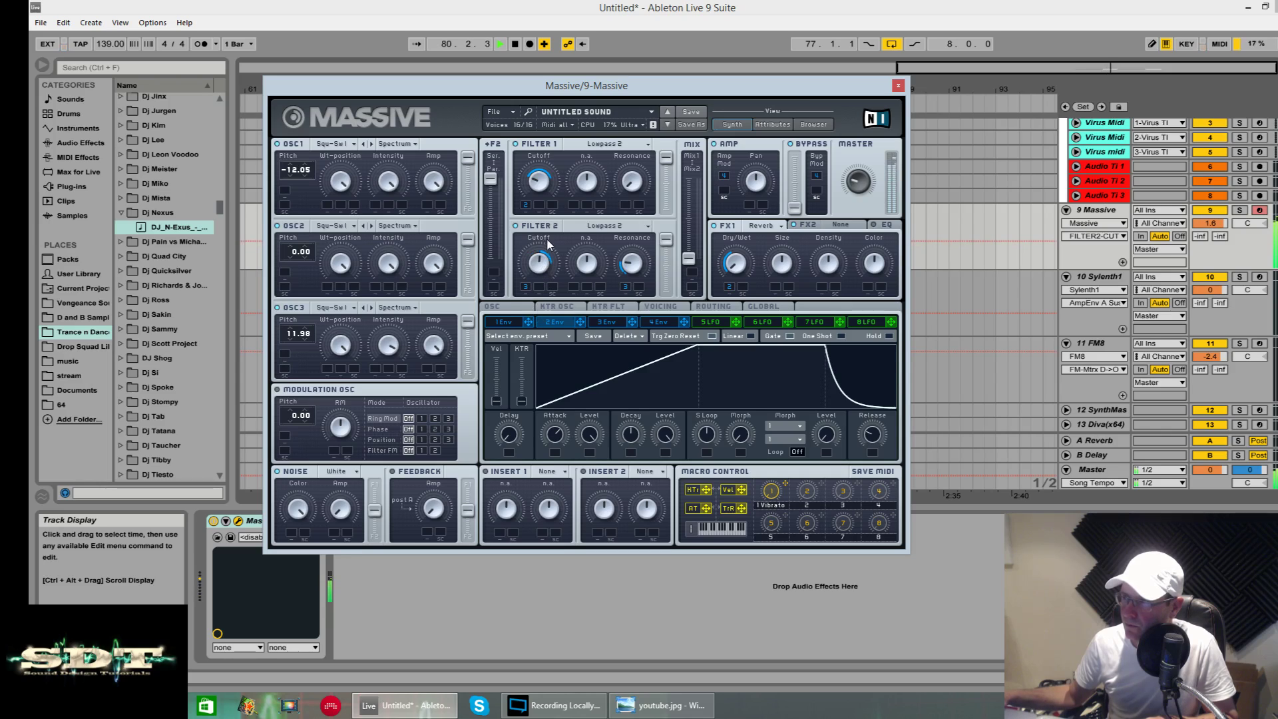
# - Readjust envelope 4's release and lengthen its attack while auditioning
pyautogui.click(659, 322)
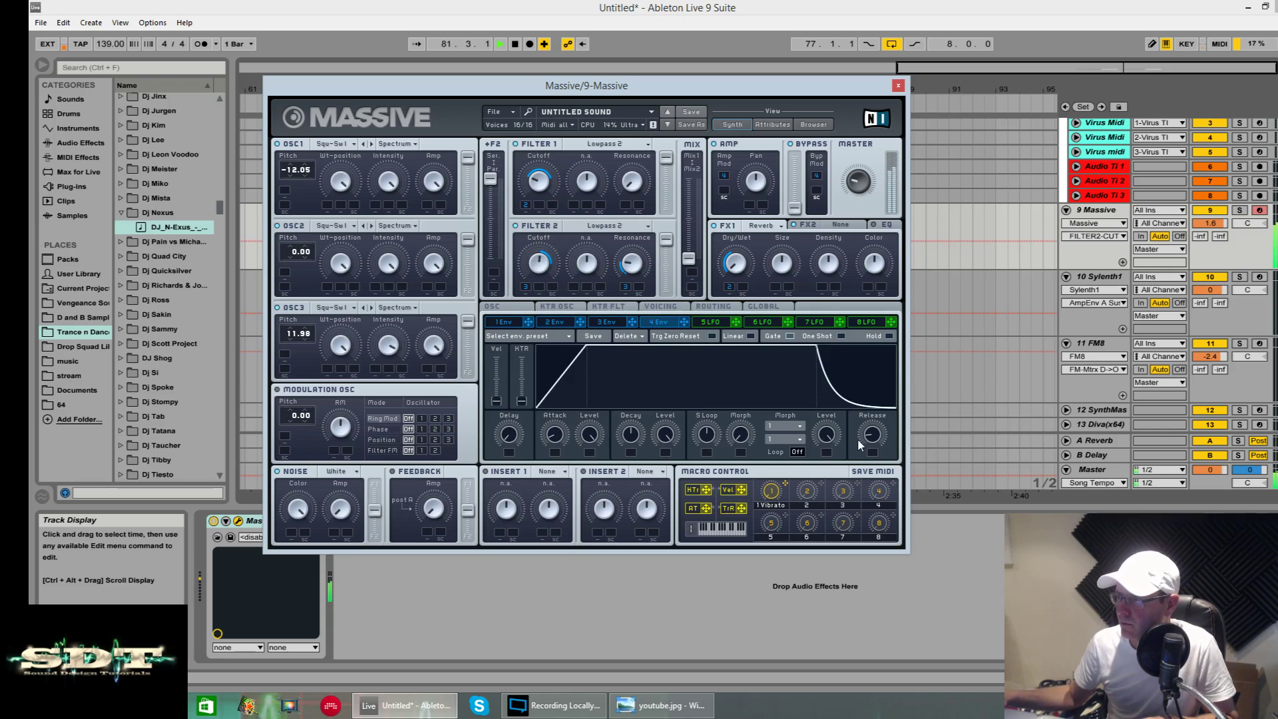
pyautogui.moveTo(859, 445); pyautogui.dragTo(850, 435)
pyautogui.moveTo(565, 432); pyautogui.dragTo(653, 409)
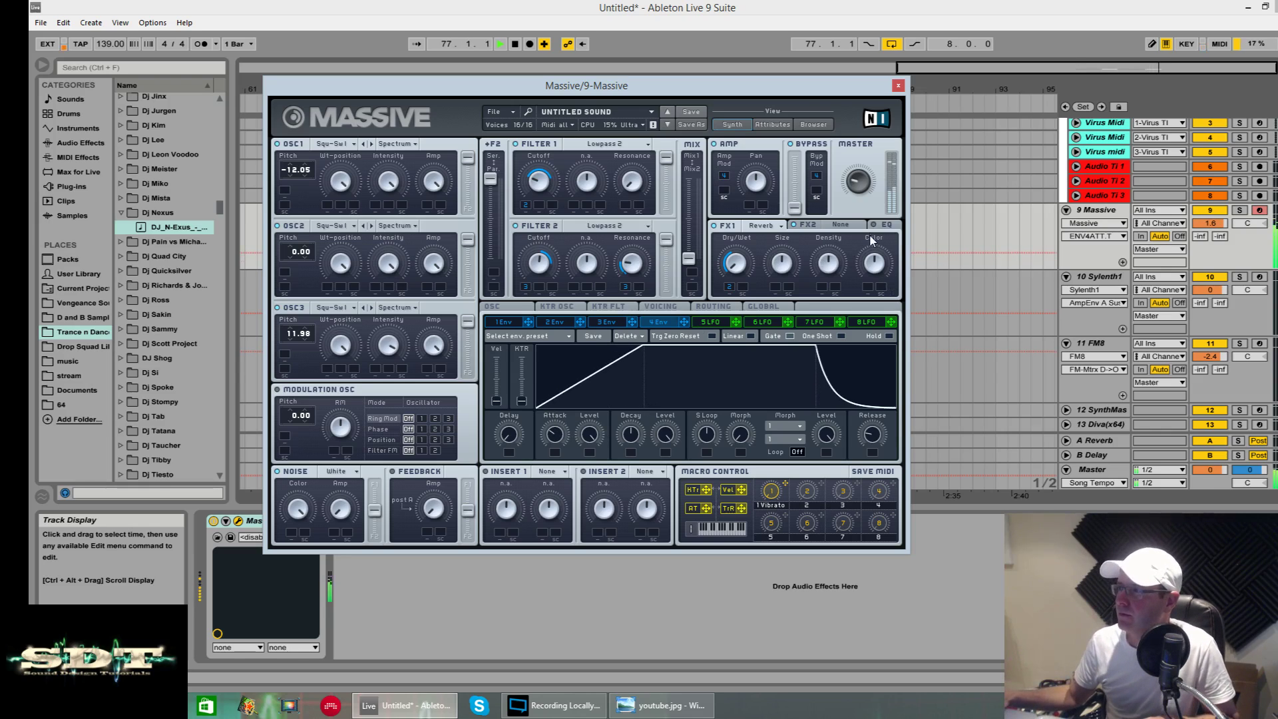
# - Adjust the EQ's peak frequency and load Dim Exp in FX2
pyautogui.click(884, 225)
pyautogui.moveTo(732, 266); pyautogui.dragTo(839, 242)
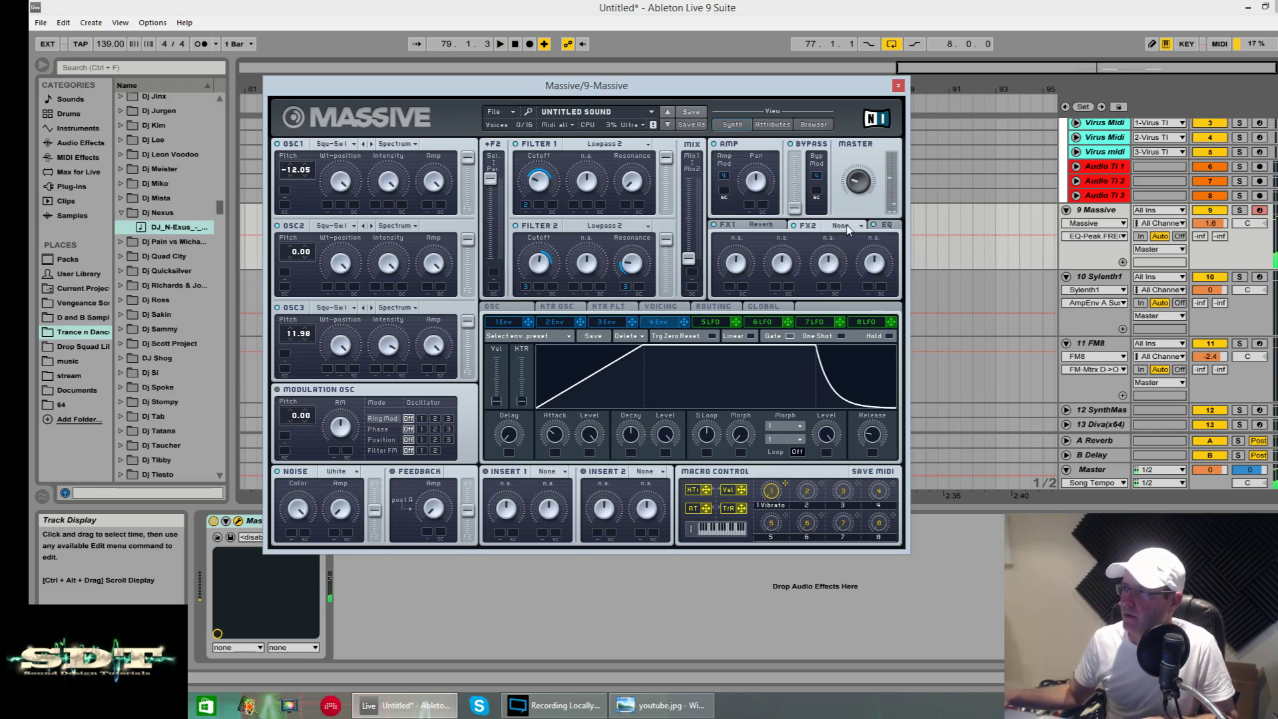
pyautogui.click(840, 225)
pyautogui.click(838, 281)
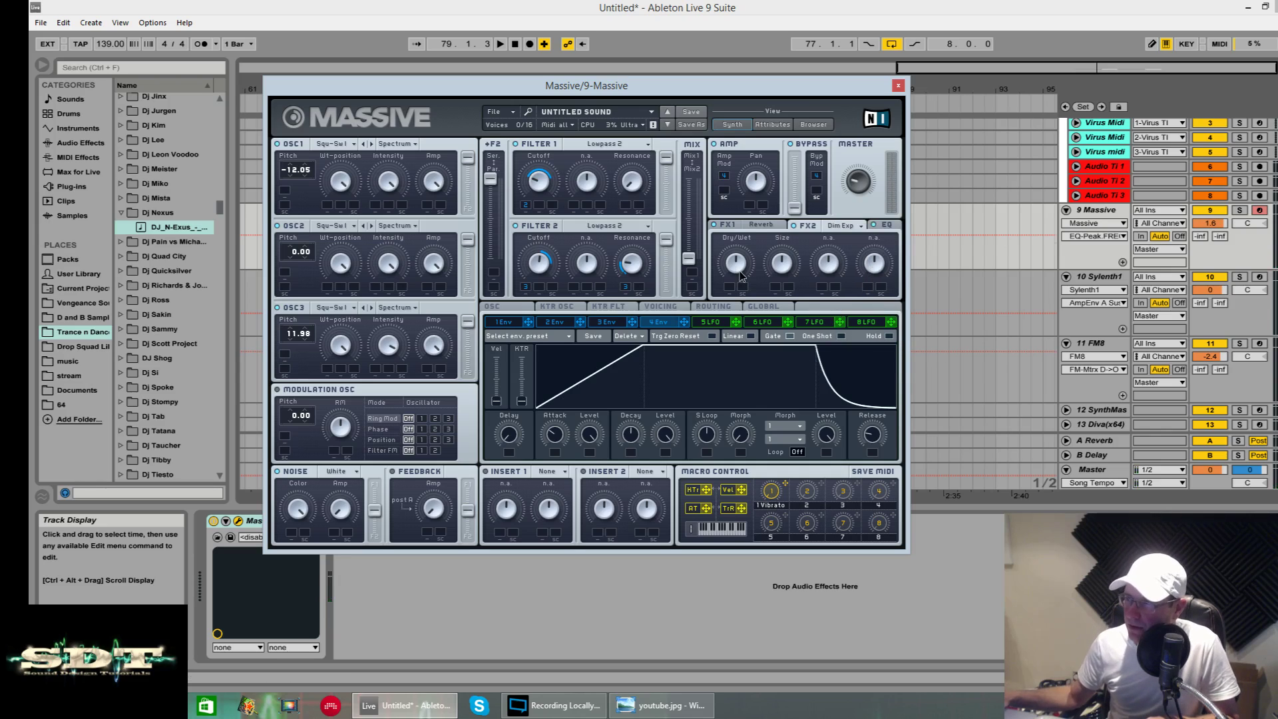
# - Raise Dim Exp's Dry/Wet and Size, and adjust the master volume while auditioning
pyautogui.moveTo(735, 265); pyautogui.dragTo(780, 258)
pyautogui.press('space')
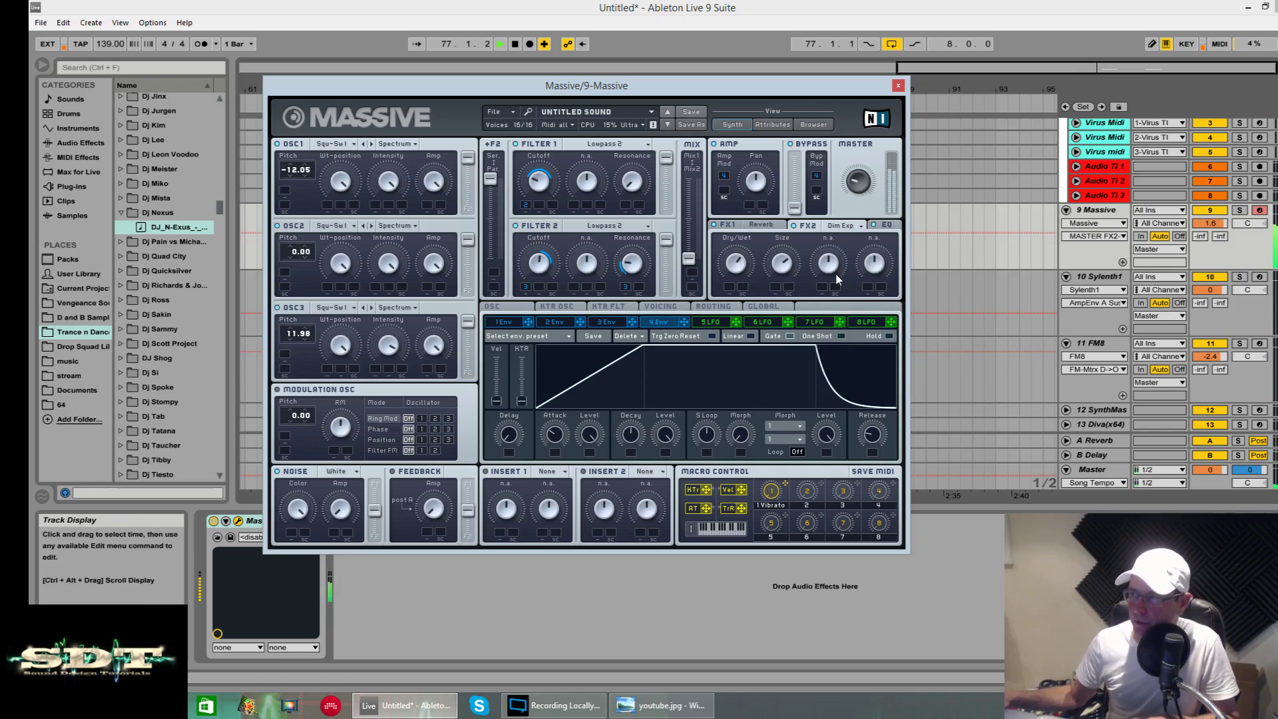
pyautogui.click(858, 183)
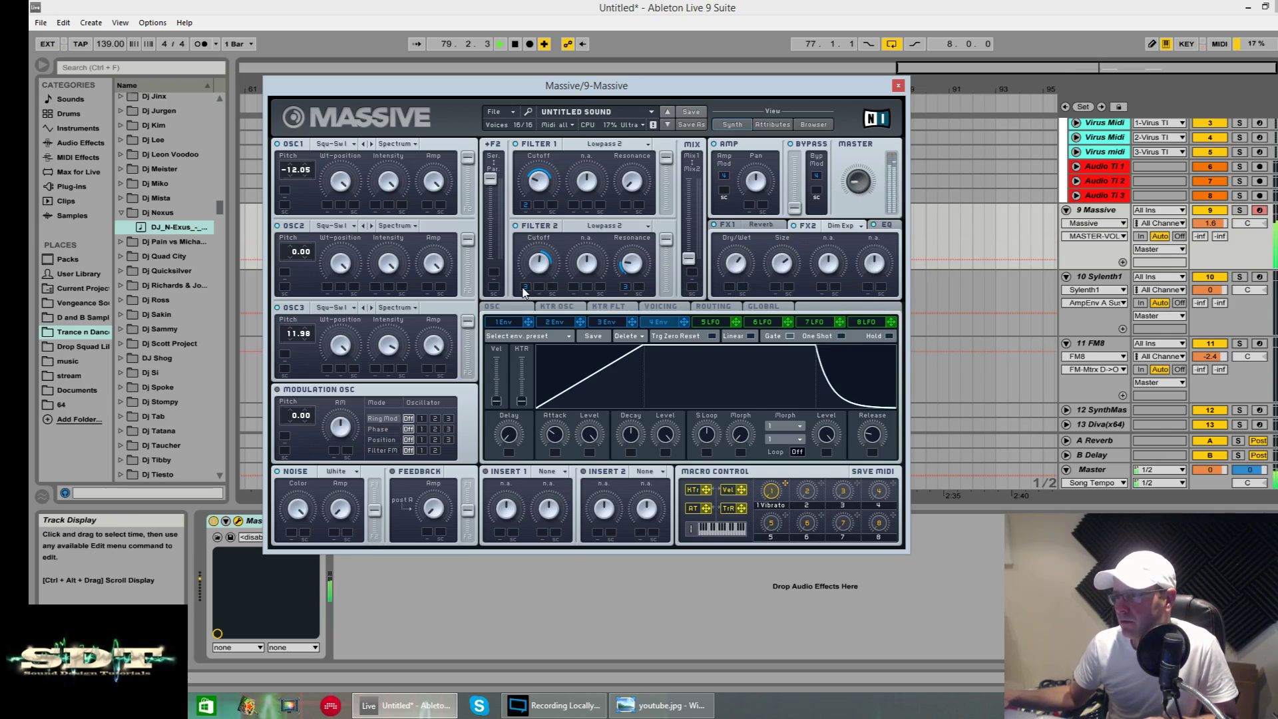
# - Lengthen envelope 3's release, attack and decay while auditioning
pyautogui.moveTo(524, 292); pyautogui.dragTo(524, 290)
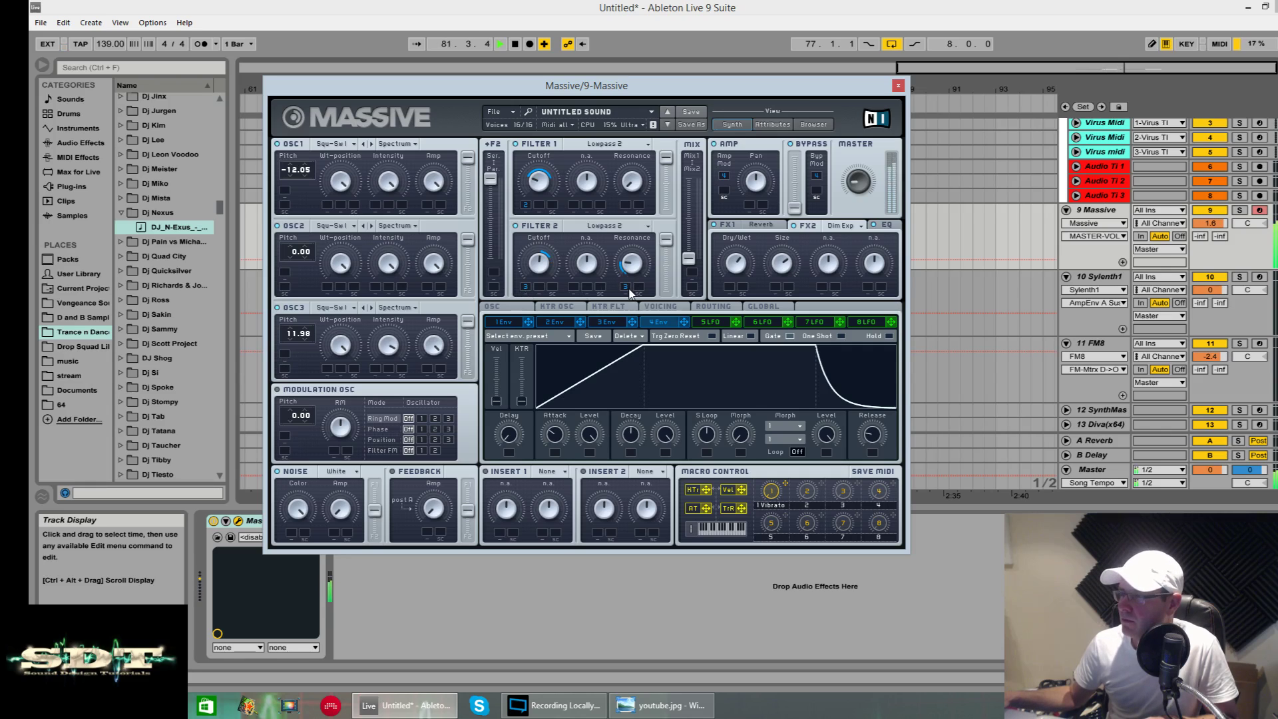
pyautogui.moveTo(622, 288); pyautogui.dragTo(623, 290)
pyautogui.click(607, 322)
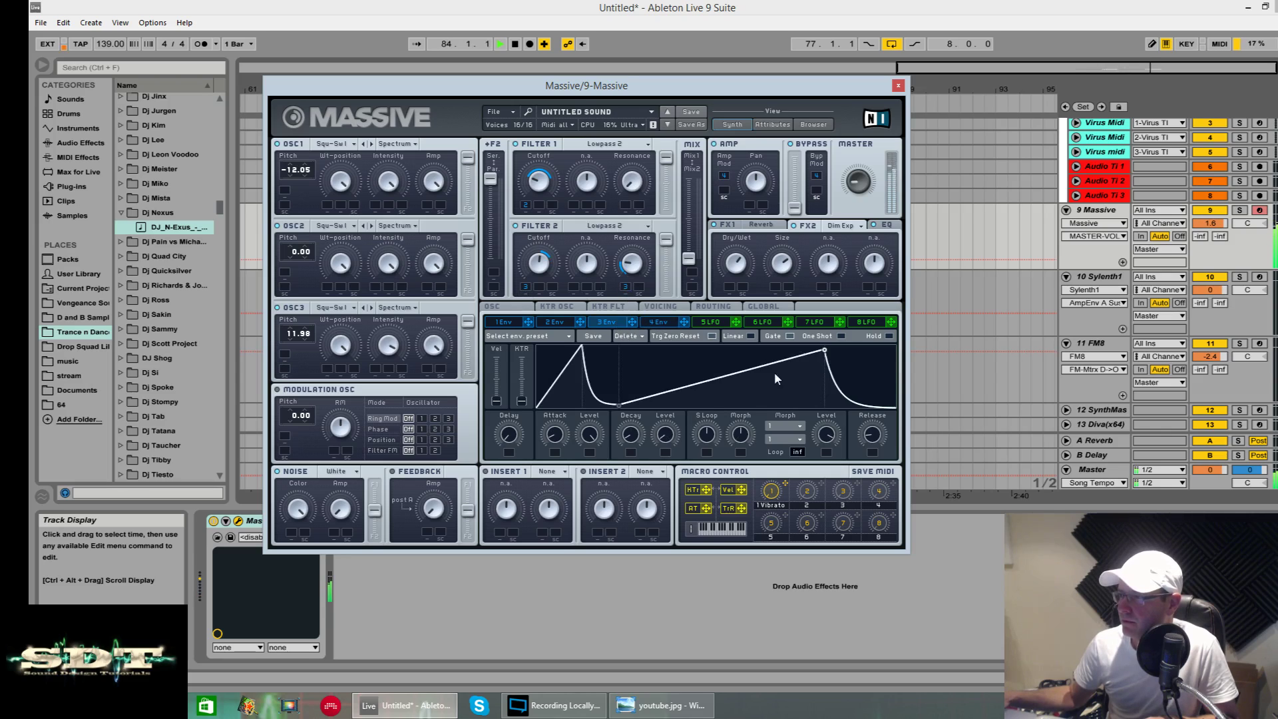
pyautogui.moveTo(877, 430); pyautogui.dragTo(868, 426)
pyautogui.moveTo(558, 441); pyautogui.dragTo(558, 425)
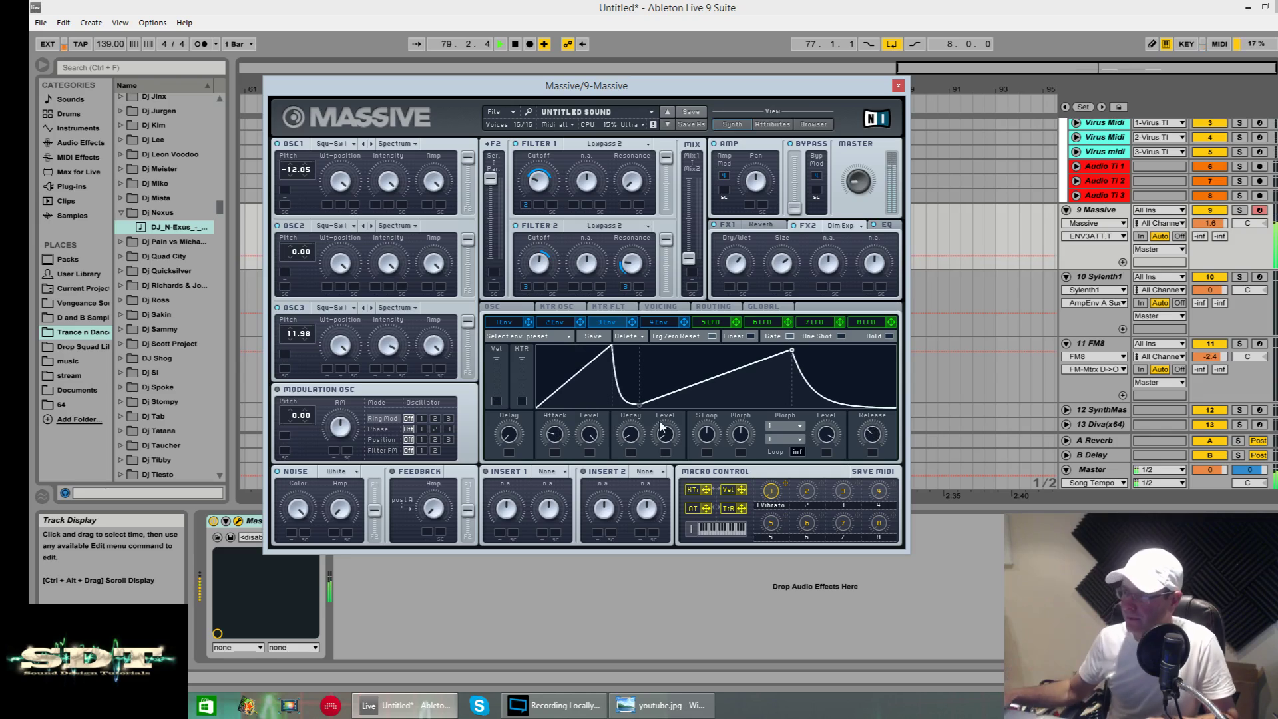
pyautogui.moveTo(633, 433); pyautogui.dragTo(655, 406)
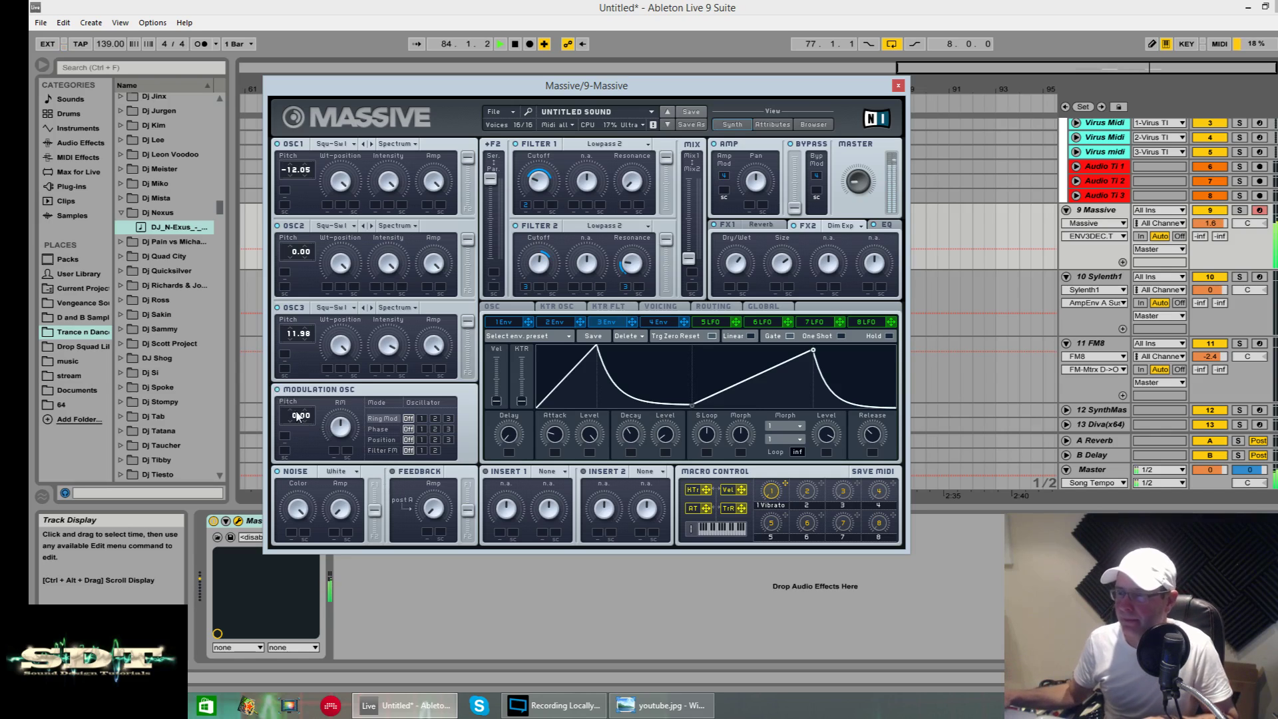
pyautogui.press('space')
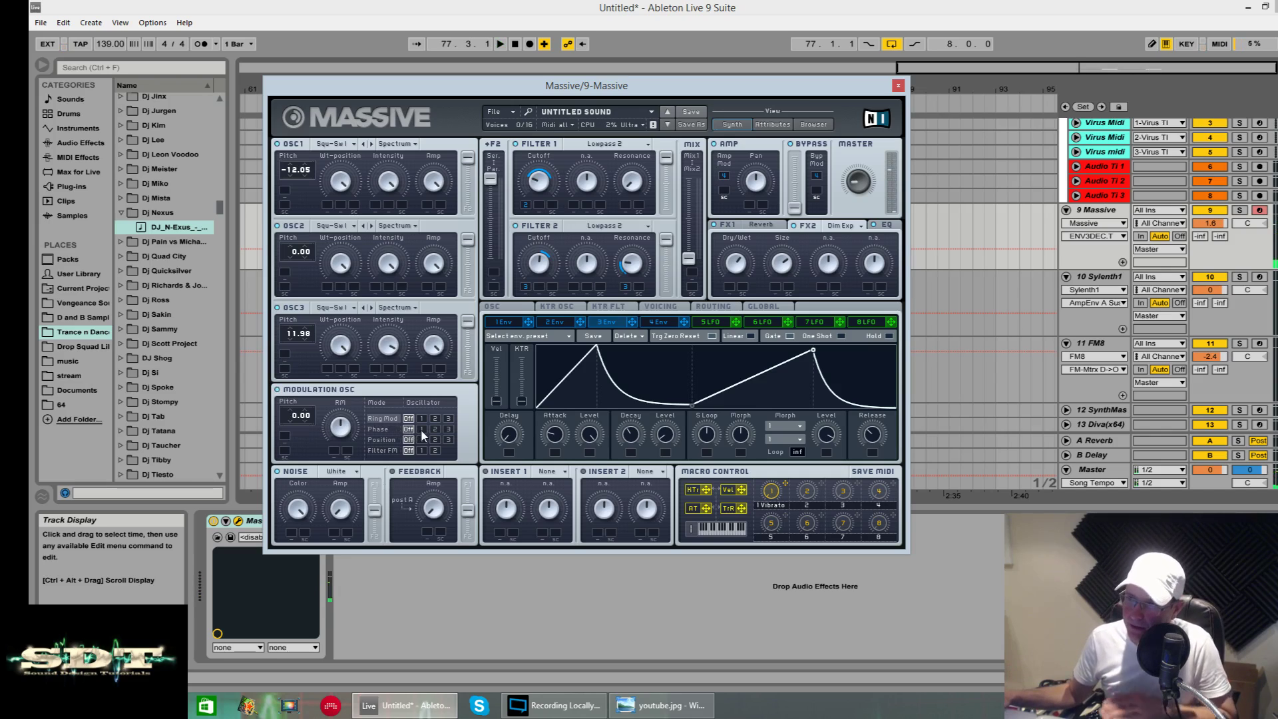
# - Apply the modulation oscillator's phase modulation to oscillator 1, set its pitch to -12.00, and raise the Phase amount while auditioning
pyautogui.click(422, 430)
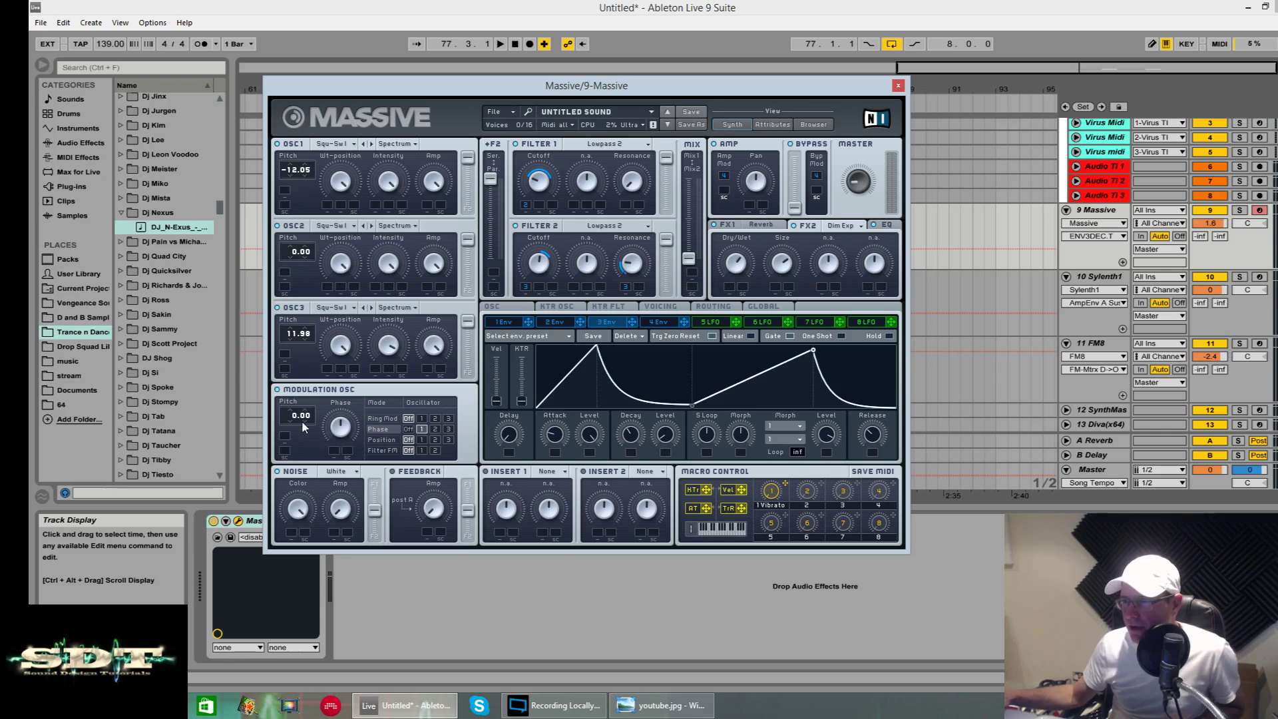
pyautogui.moveTo(302, 422)
pyautogui.mouseDown()
pyautogui.moveTo(288, 414)
pyautogui.moveTo(285, 434)
pyautogui.mouseUp()
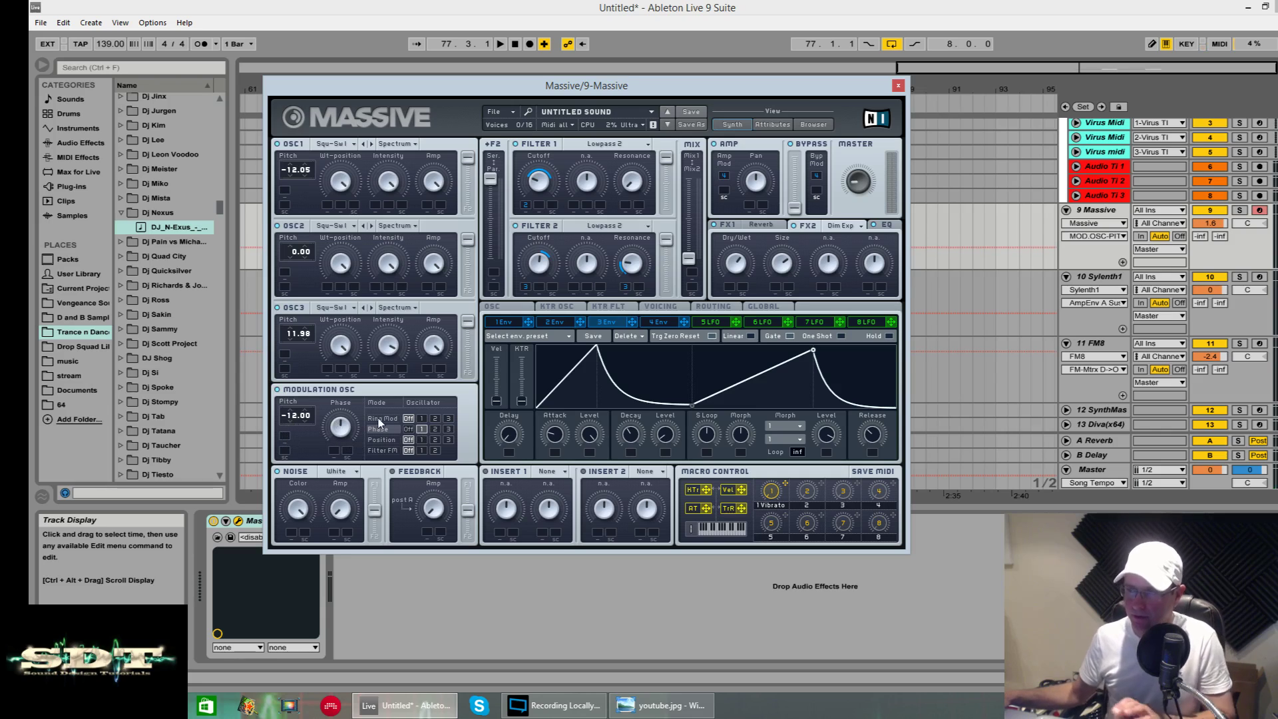
pyautogui.press('space')
pyautogui.click(340, 430)
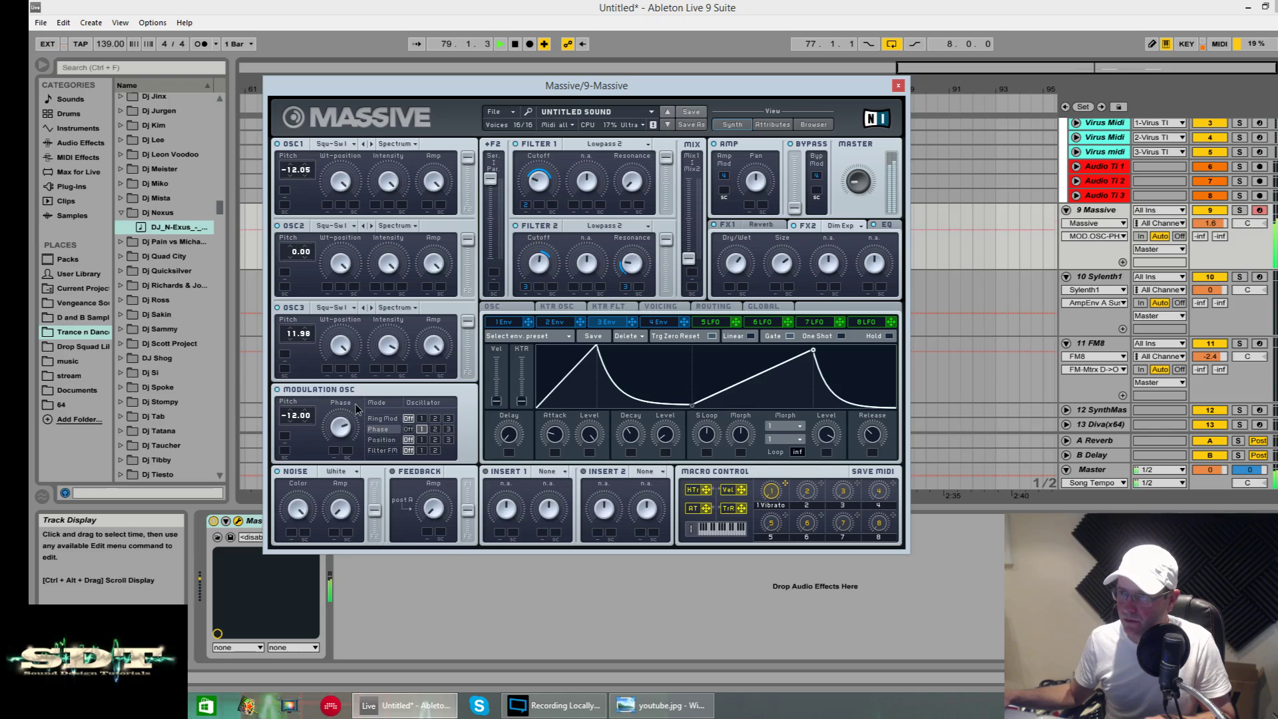
pyautogui.press('space')
# - Assign envelope 2 to the modulation oscillator's Phase amount, set a modulation range, and audition it
pyautogui.click(570, 323)
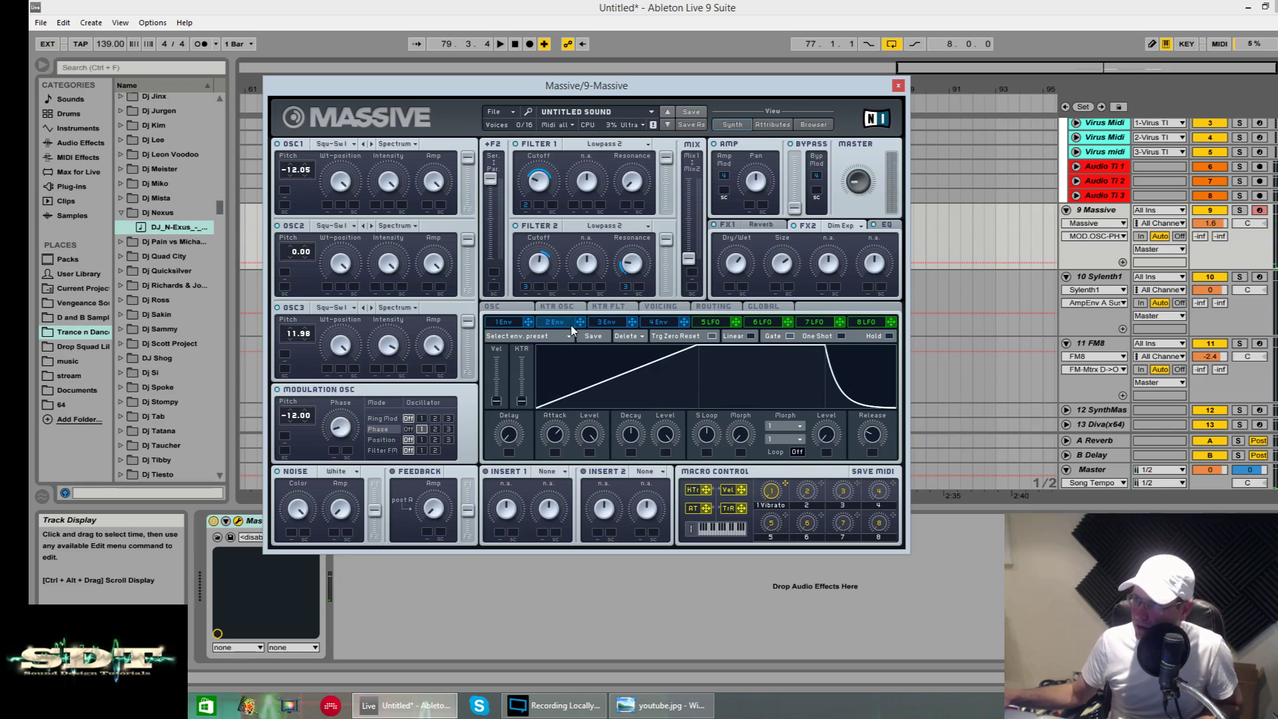
pyautogui.moveTo(581, 322); pyautogui.dragTo(335, 452)
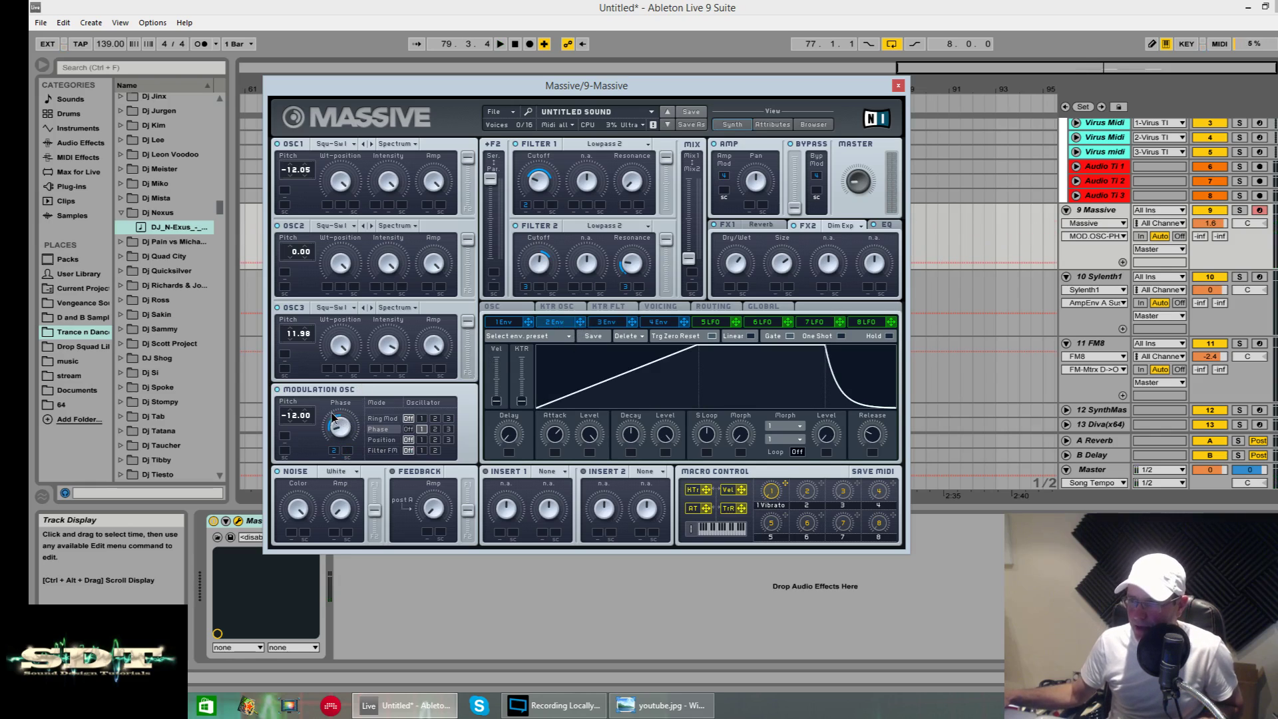
pyautogui.press('space')
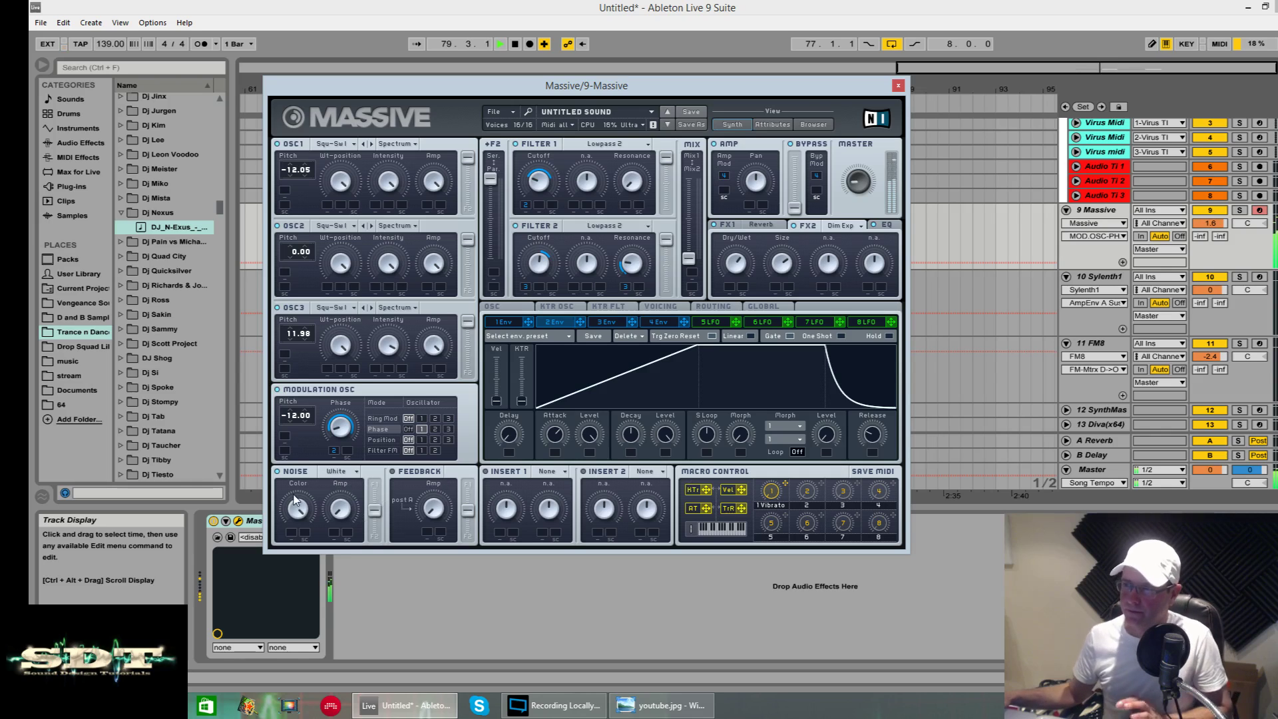
# - Raise the Noise Amp and switch the noise type to Bright Noise while auditioning
pyautogui.moveTo(340, 509); pyautogui.dragTo(340, 492)
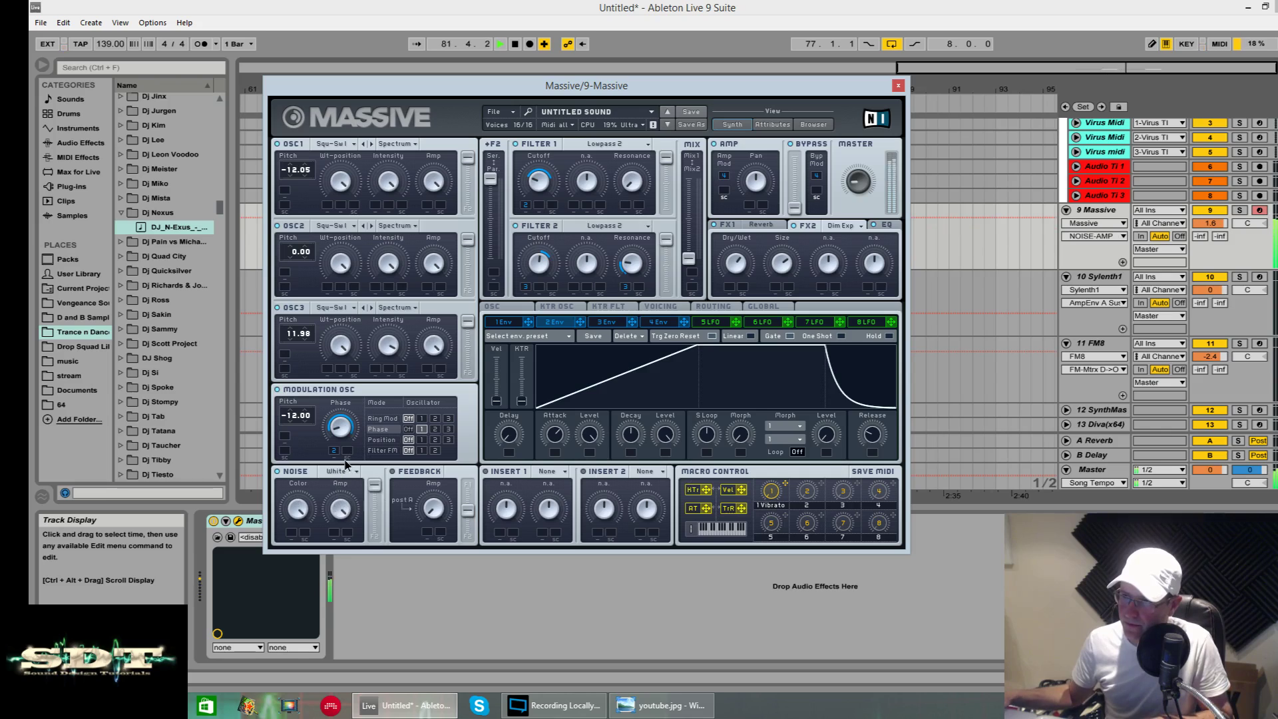
pyautogui.click(348, 472)
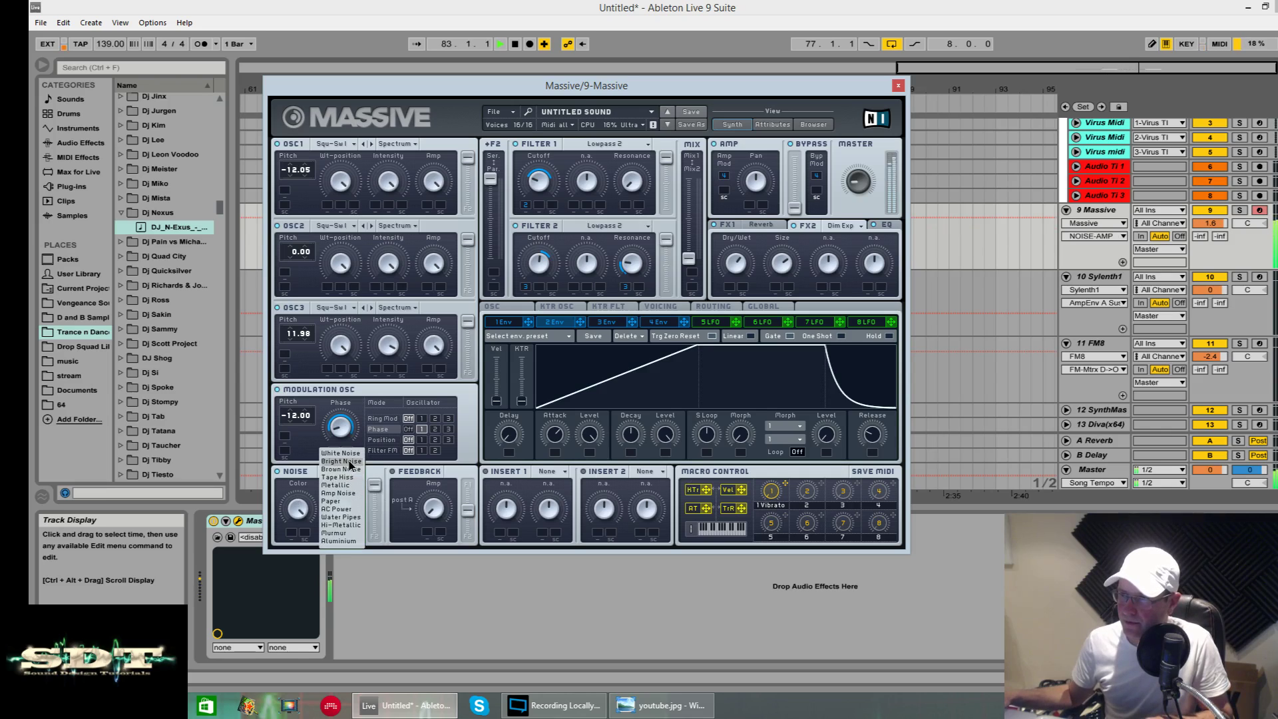
pyautogui.click(340, 461)
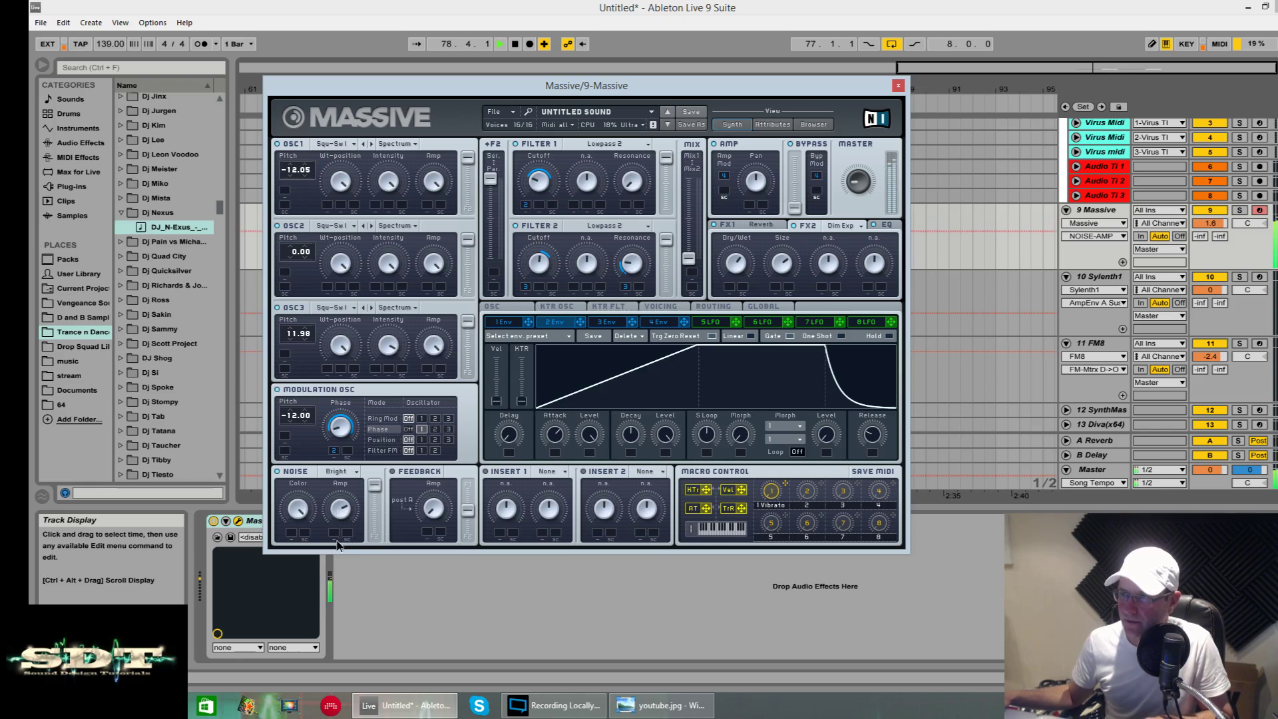
pyautogui.press('space')
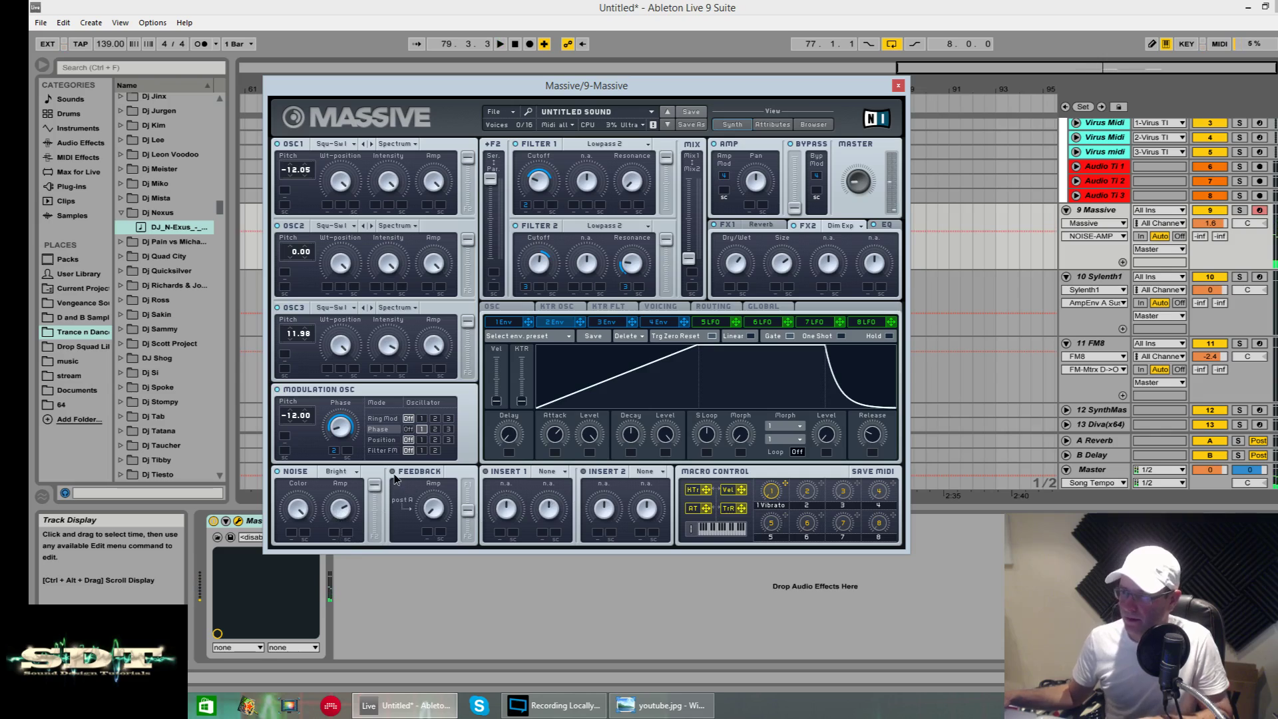
# - Route the feedback source from after Filter 1 and raise the Feedback Amp while auditioning
pyautogui.click(714, 307)
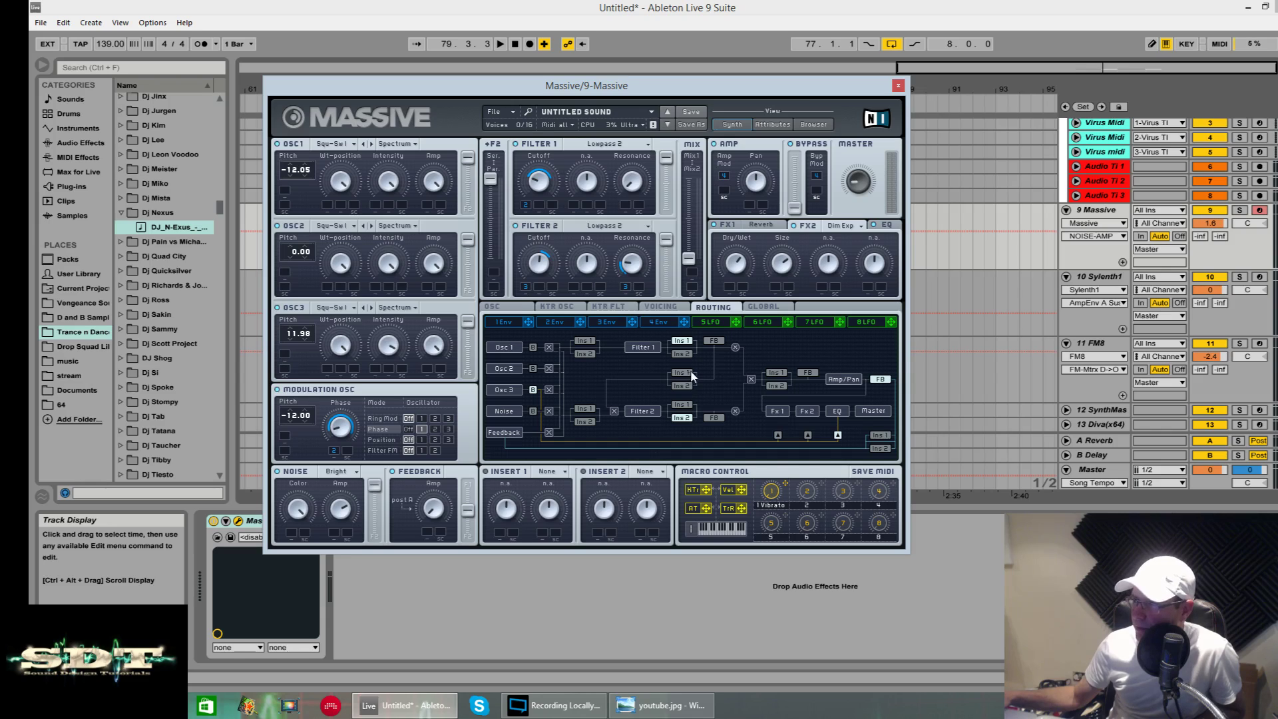
pyautogui.click(713, 341)
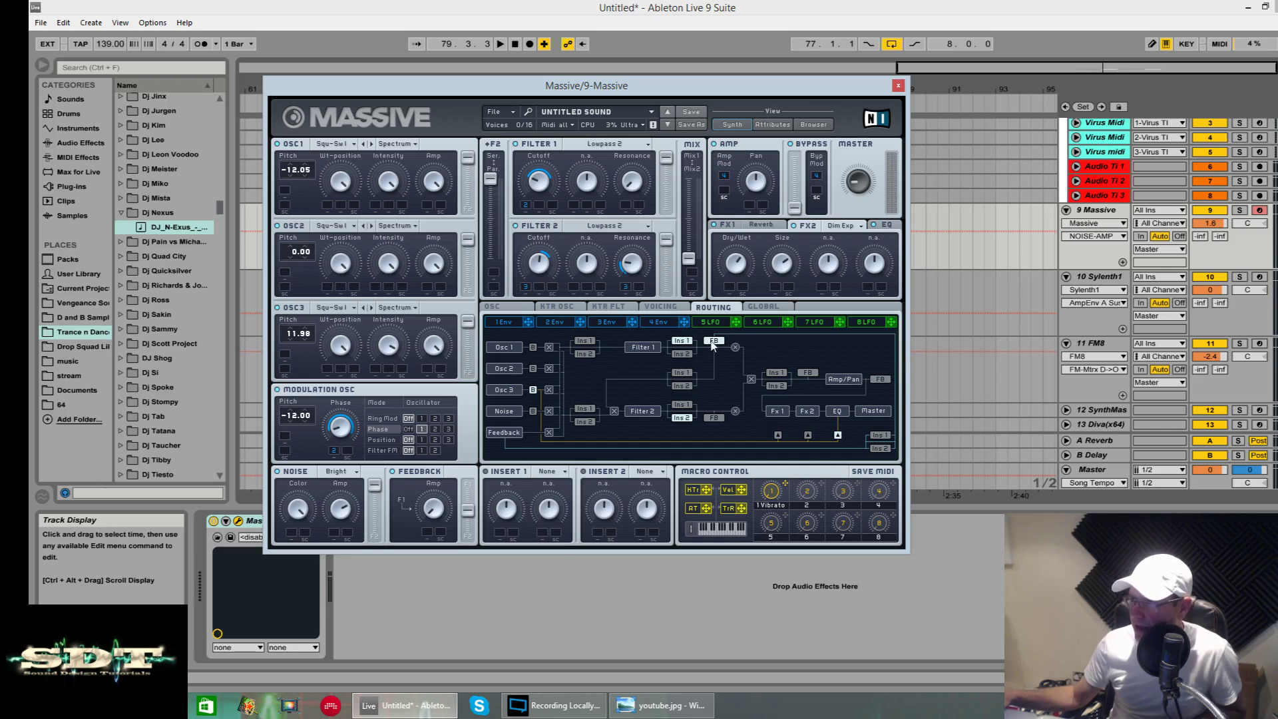
pyautogui.press('space')
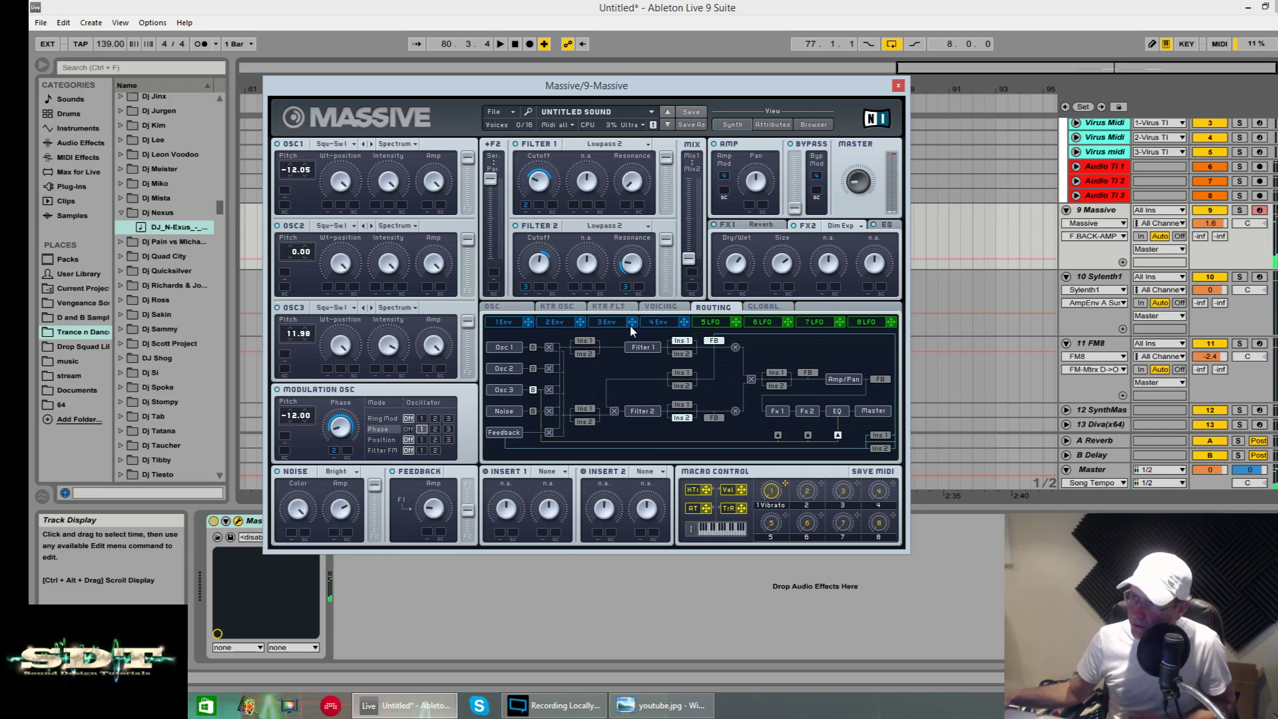
pyautogui.press('space')
# - Assign envelope 1 to the Feedback Amp and set its modulation range
pyautogui.click(607, 322)
pyautogui.click(659, 325)
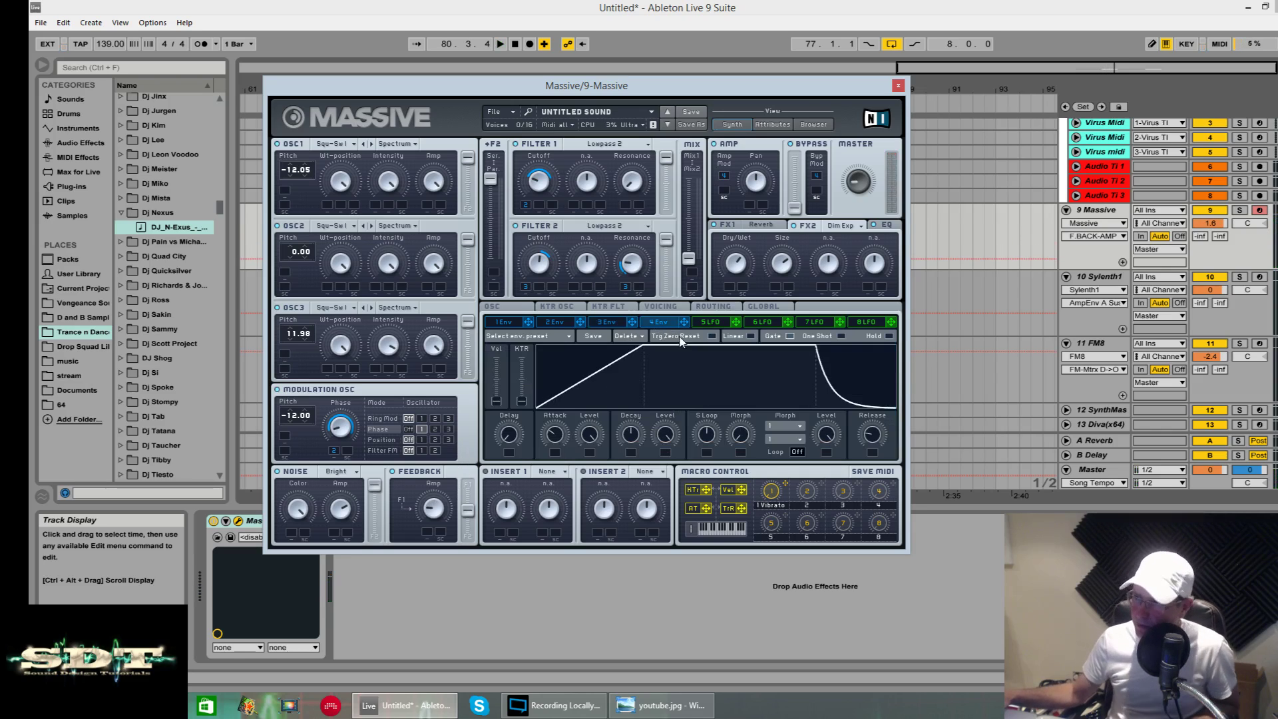
pyautogui.click(517, 324)
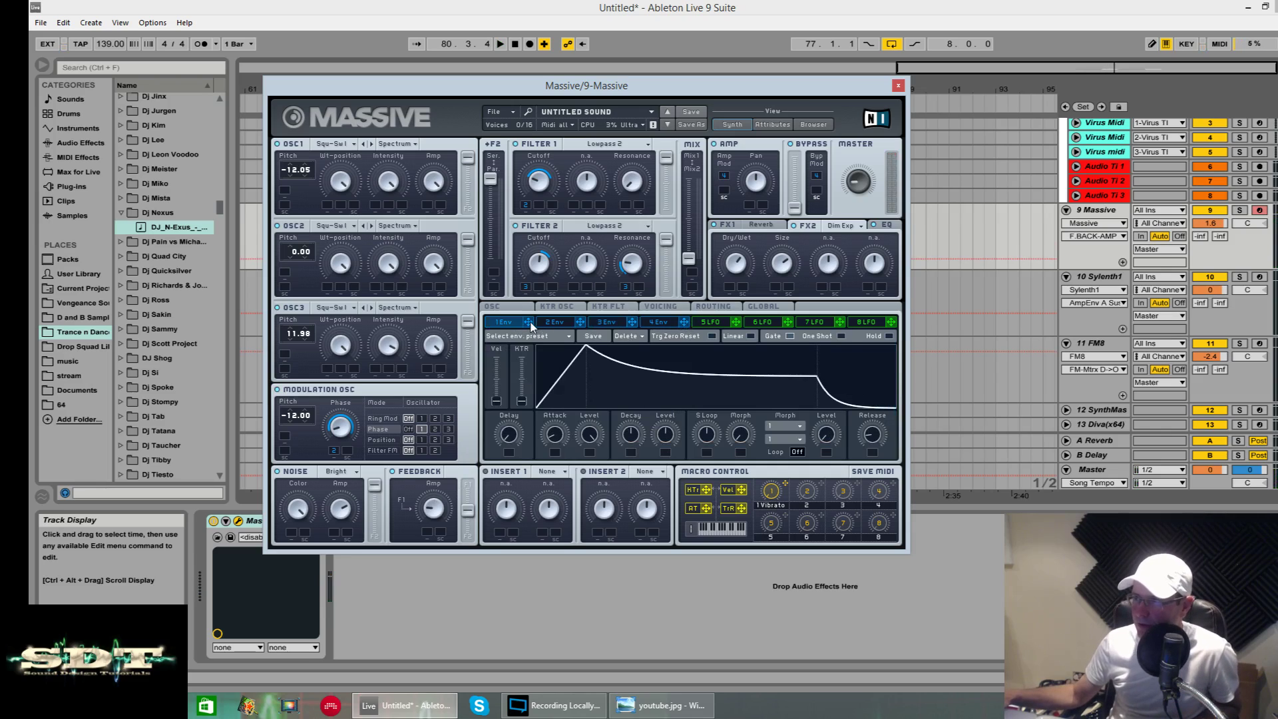
pyautogui.moveTo(427, 535); pyautogui.dragTo(427, 532)
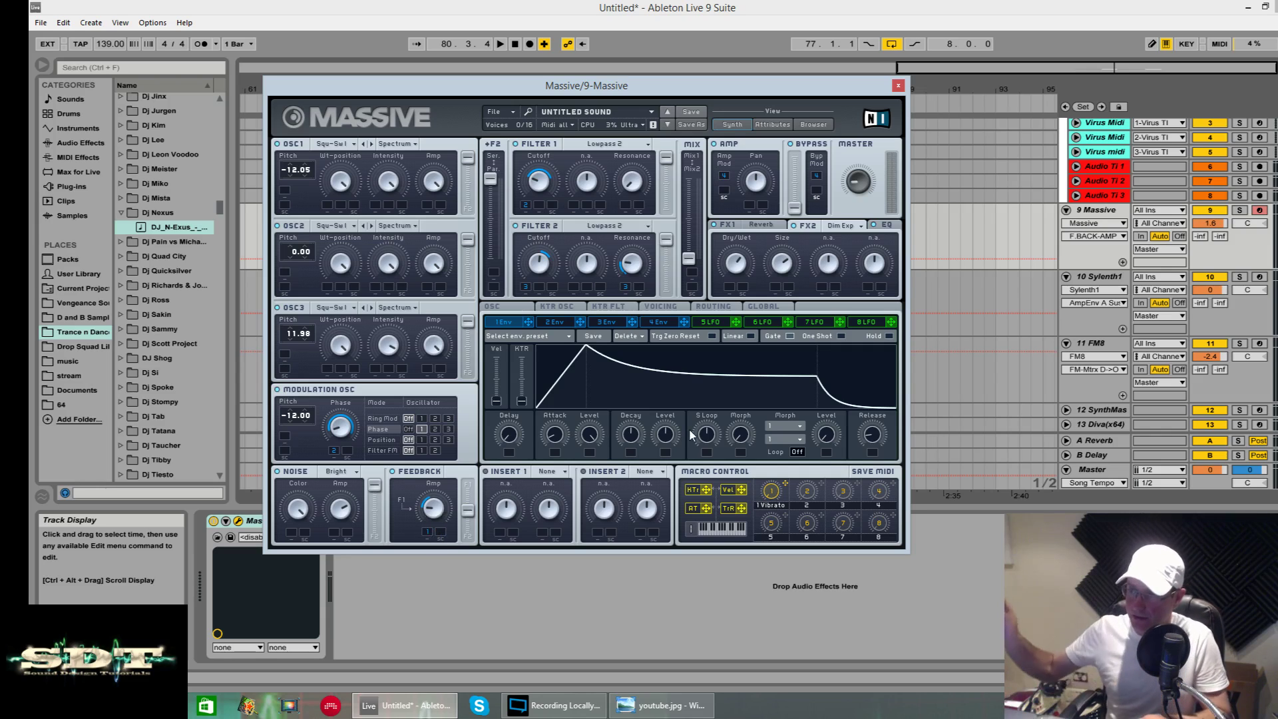
# - Lengthen envelope 1's attack and decay, drop its decay level to minimum, and audition the result
pyautogui.moveTo(557, 436); pyautogui.dragTo(558, 407)
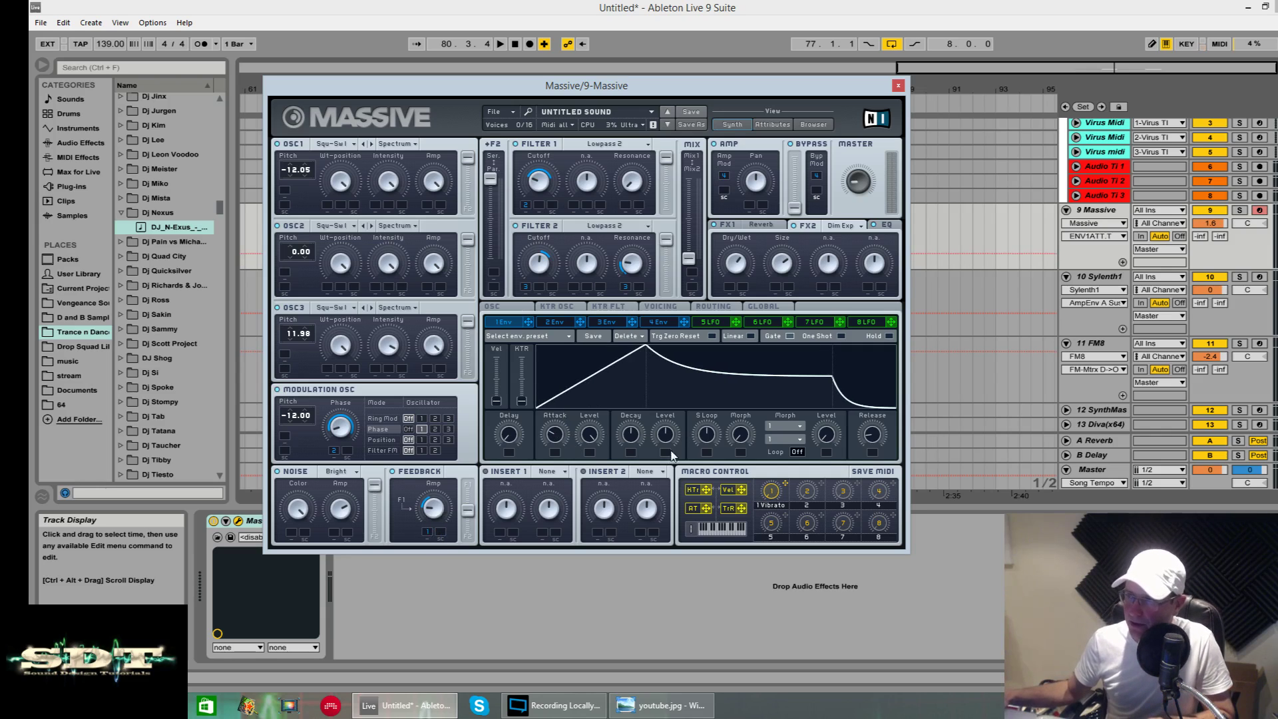
pyautogui.moveTo(637, 436); pyautogui.dragTo(641, 403)
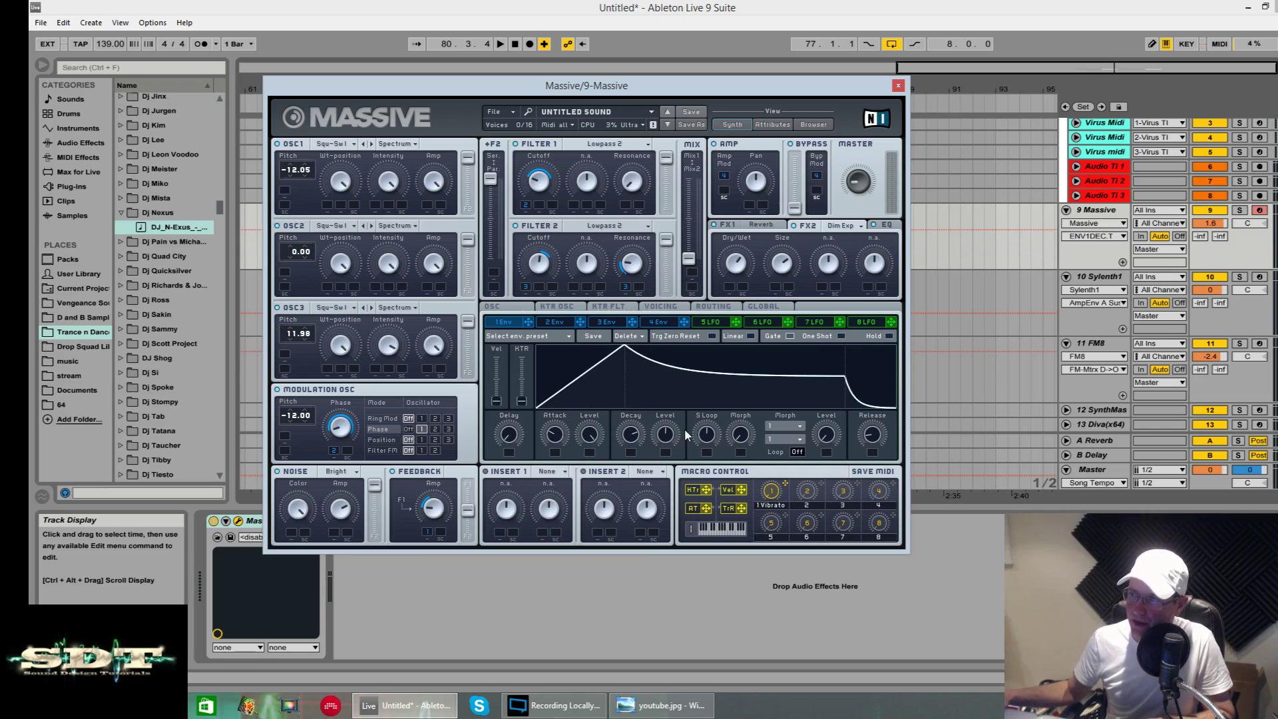
pyautogui.moveTo(672, 451); pyautogui.dragTo(664, 550)
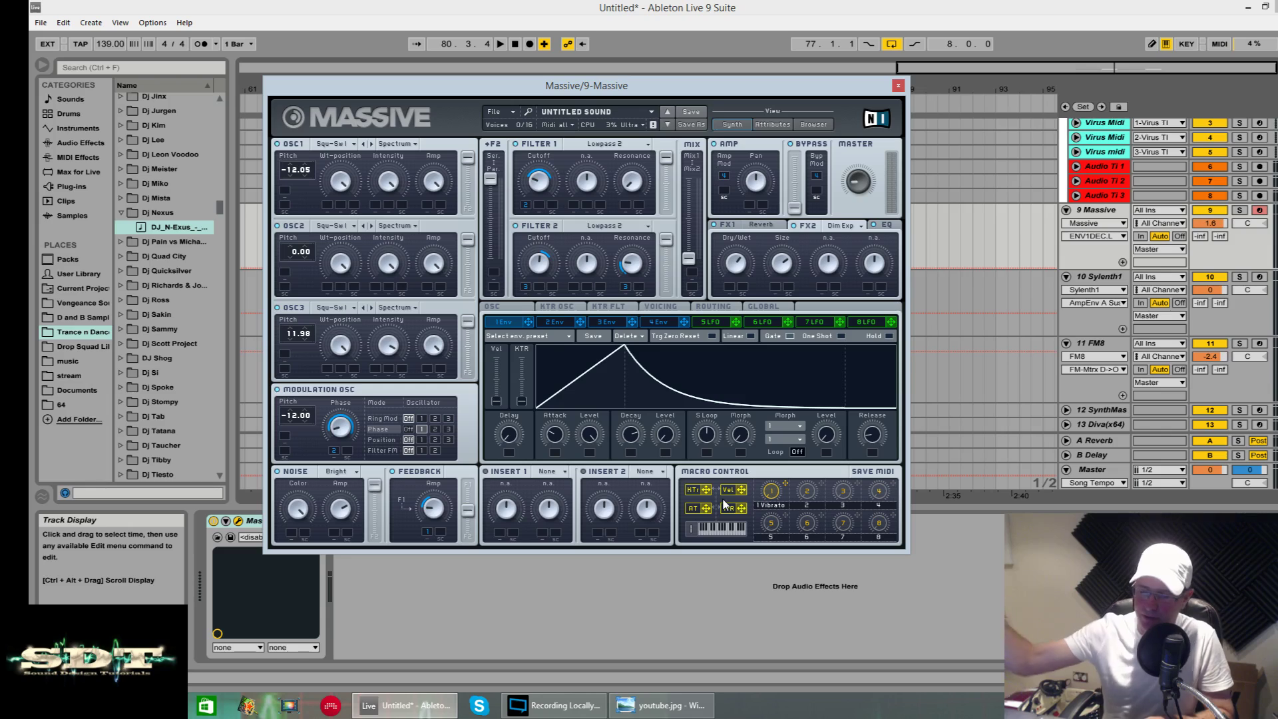
pyautogui.press('space')
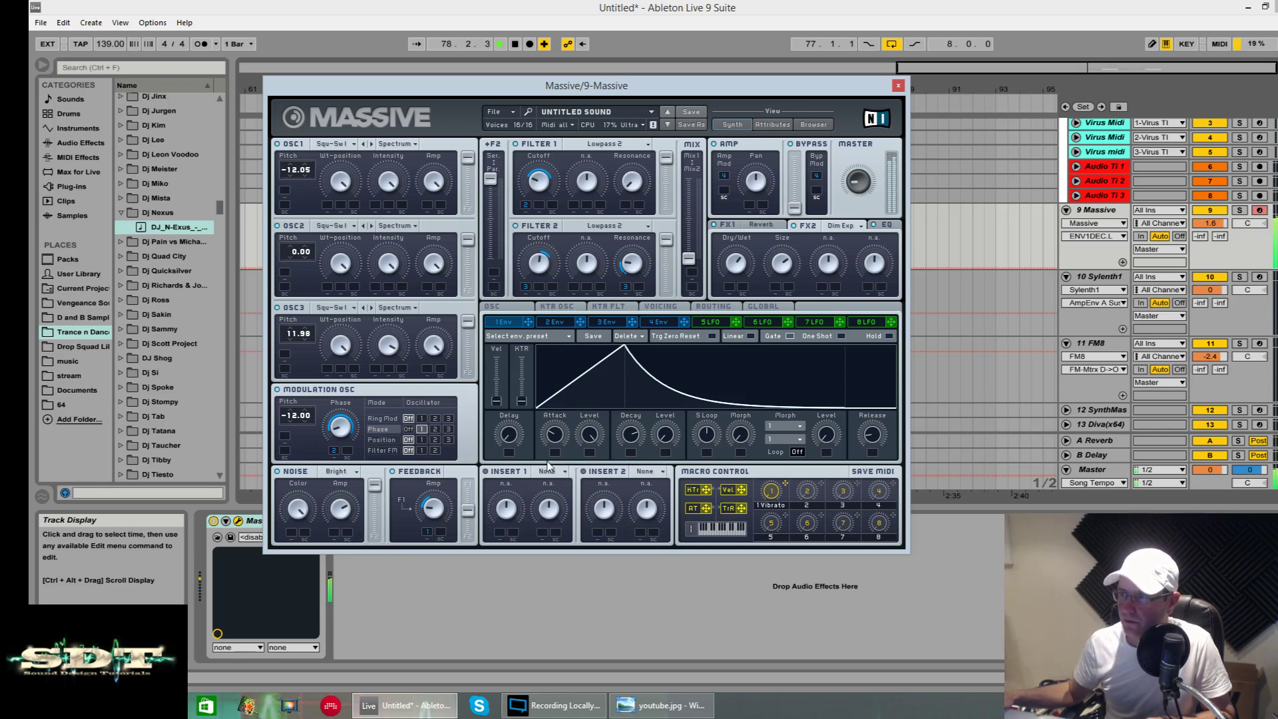
pyautogui.moveTo(559, 439); pyautogui.dragTo(557, 429)
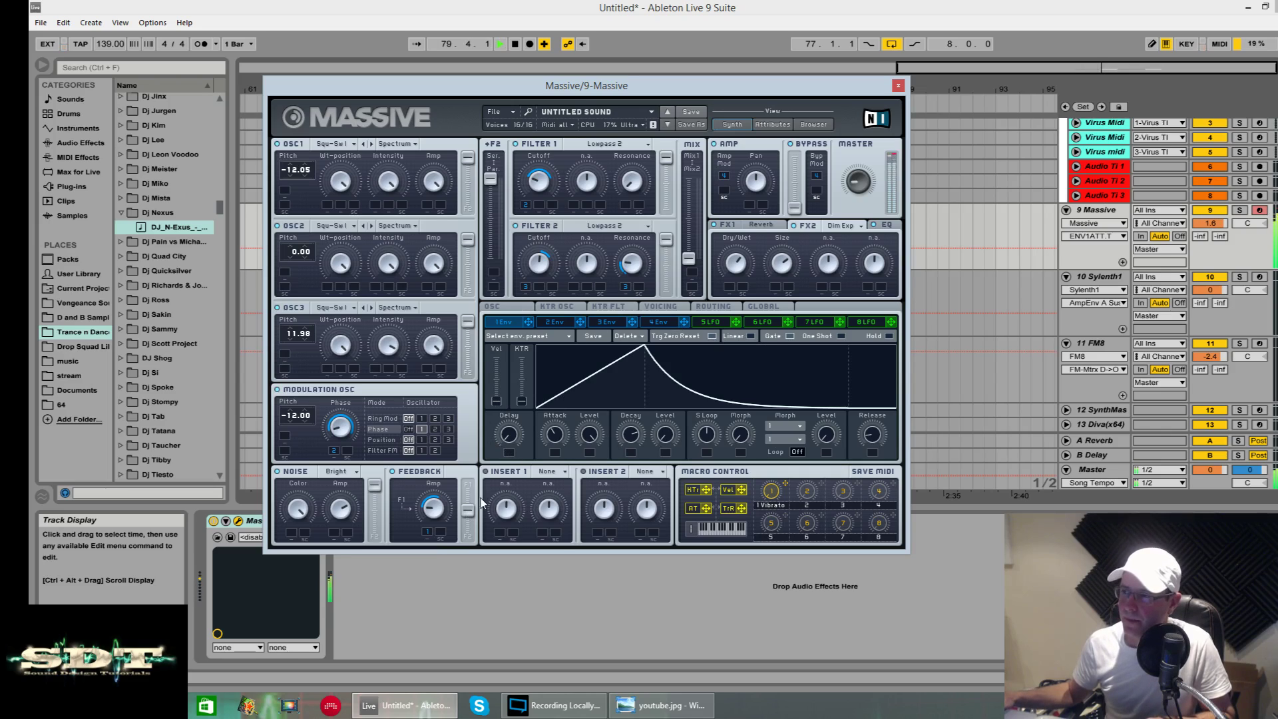
# - Load Parabolic Shaper into Insert 1 and adjust its Dry/Wet
pyautogui.click(546, 471)
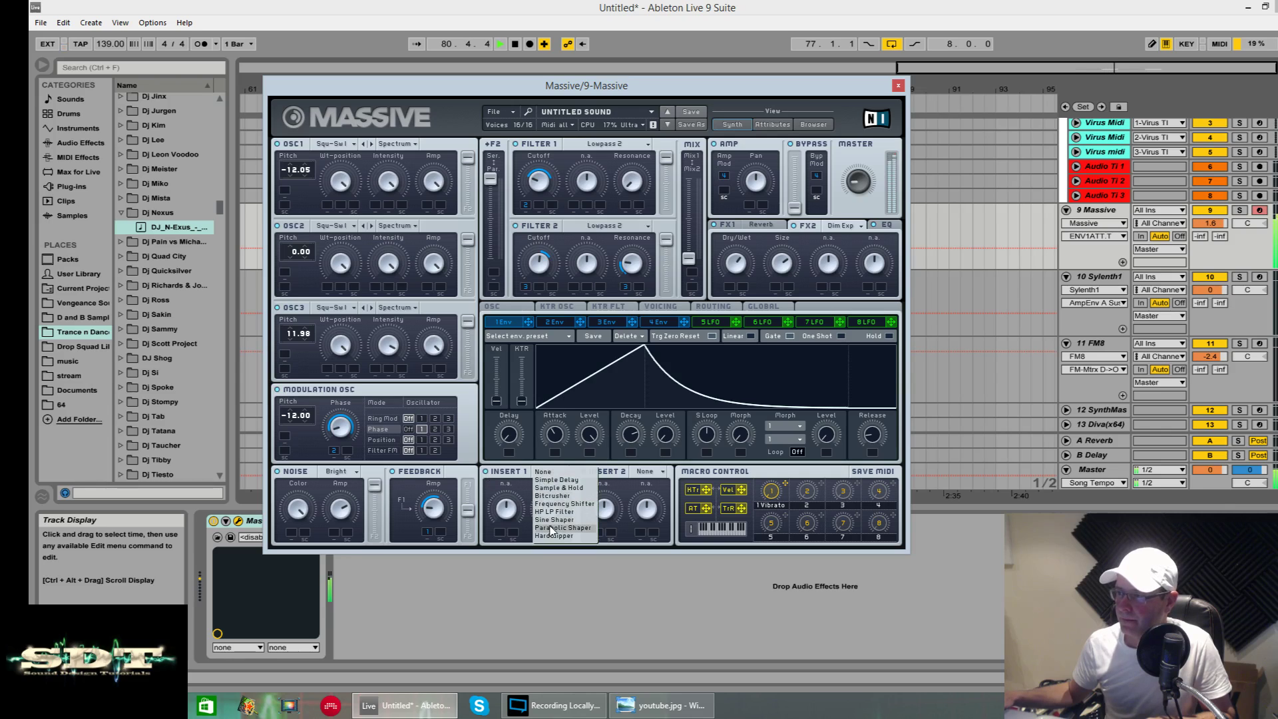
pyautogui.click(553, 532)
pyautogui.click(506, 511)
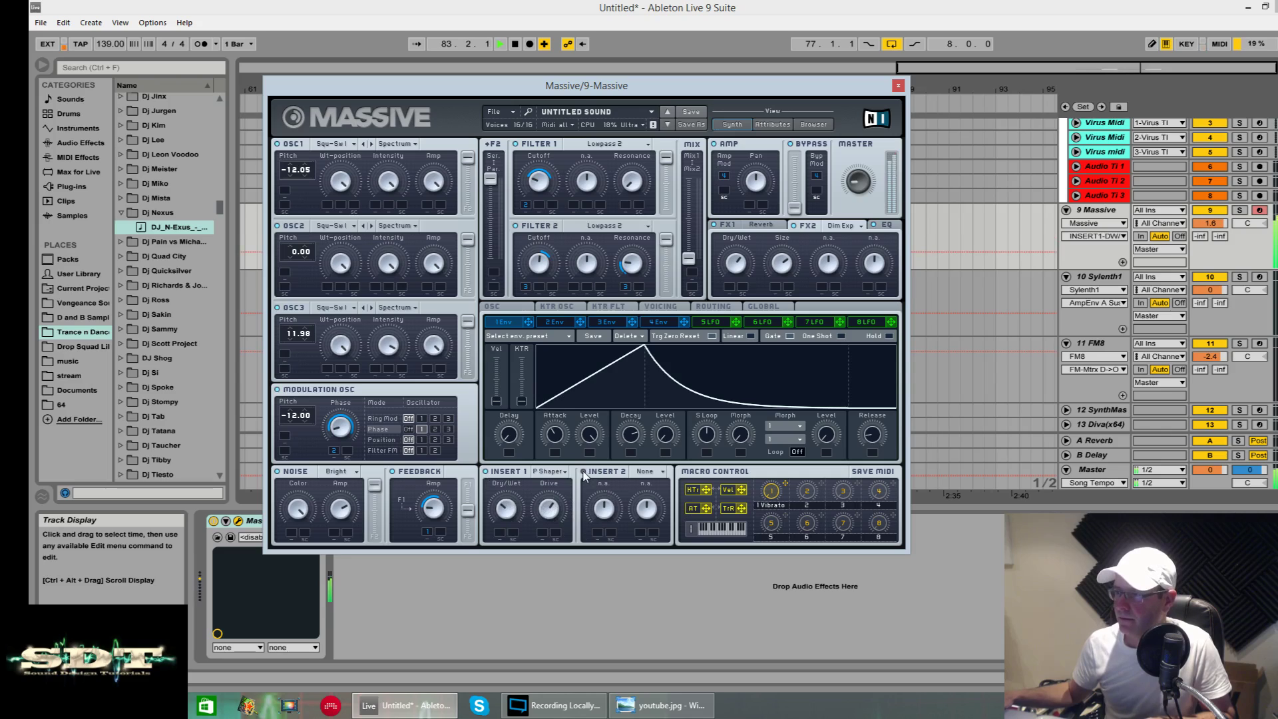
# - Load Frequency Shifter into Insert 2 and try out its Pitch while auditioning
pyautogui.click(645, 471)
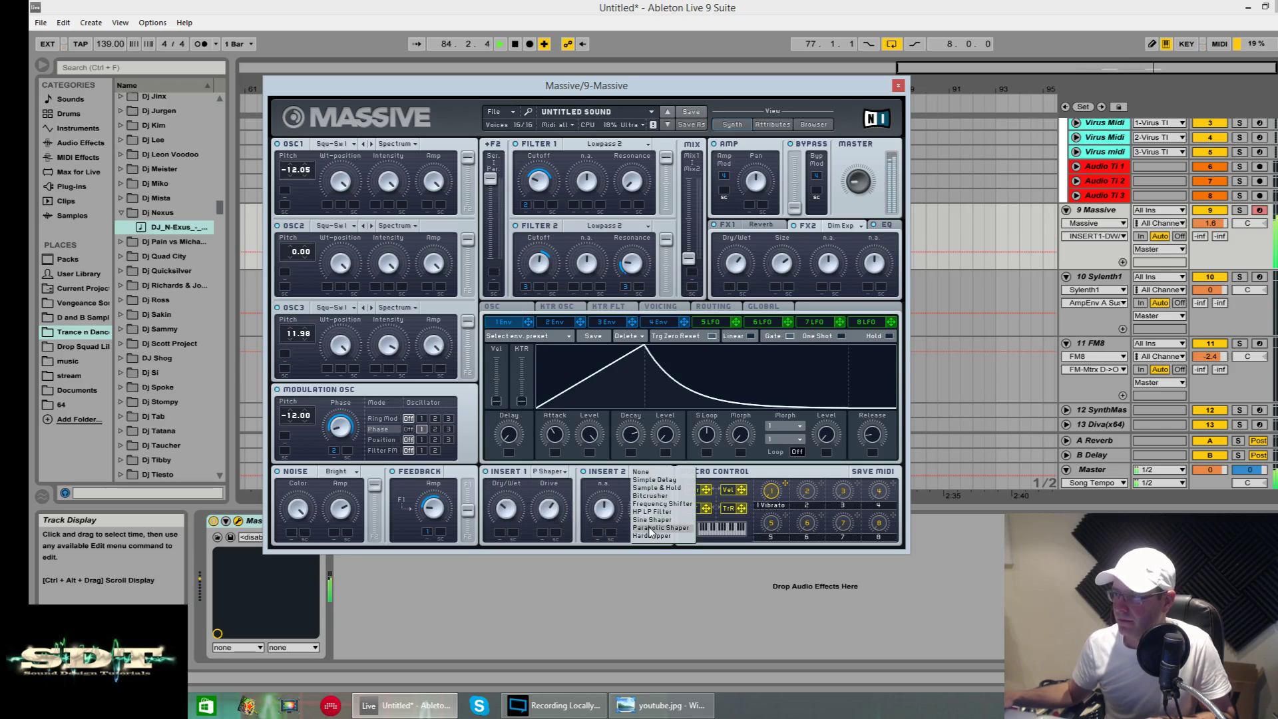
pyautogui.click(650, 504)
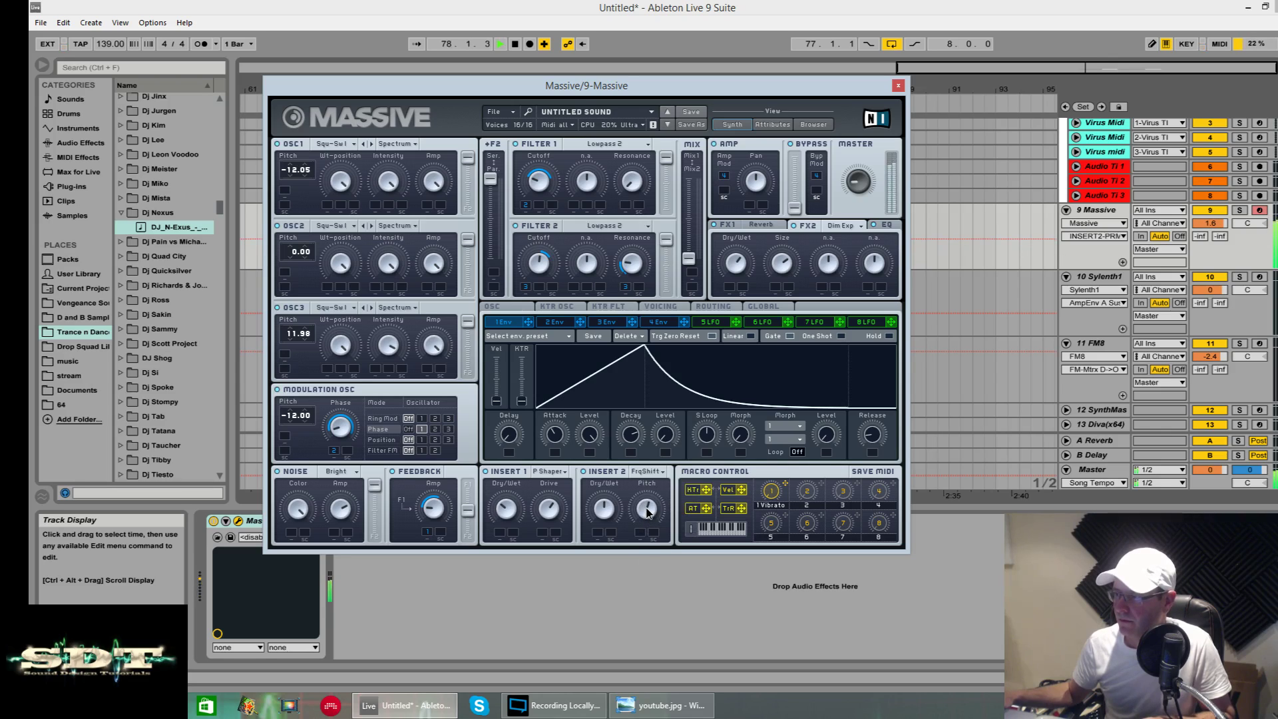
pyautogui.press('space')
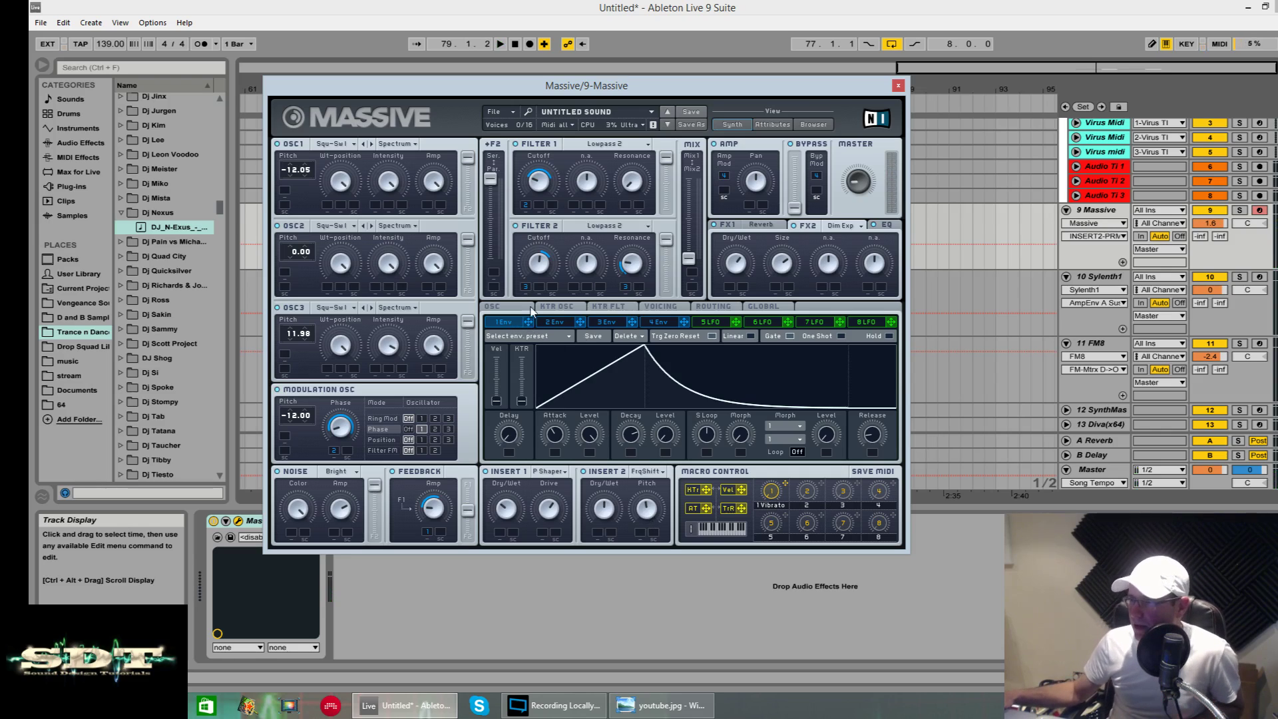
# - Assign envelope 1 to Insert 2's Pitch, lengthen the envelope's attack and decay, and raise Insert 2's Dry/Wet
pyautogui.moveTo(559, 431); pyautogui.dragTo(631, 423)
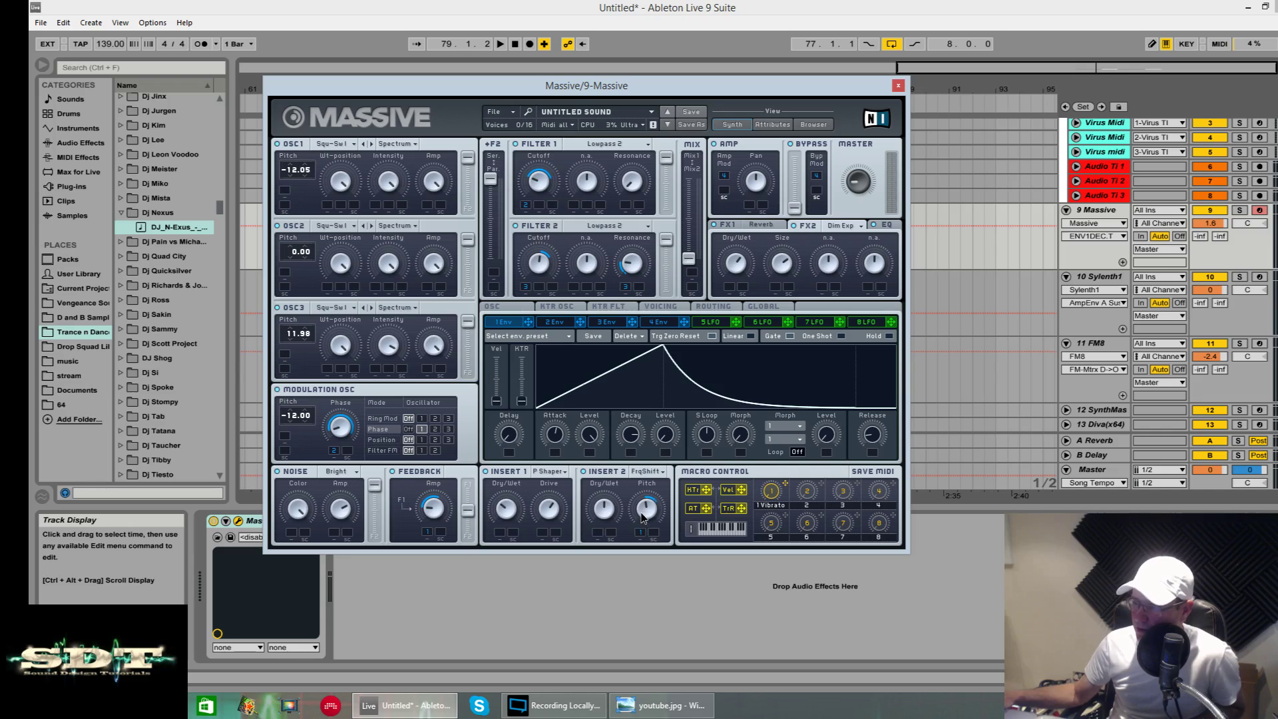
pyautogui.moveTo(604, 511); pyautogui.dragTo(609, 493)
pyautogui.press('space')
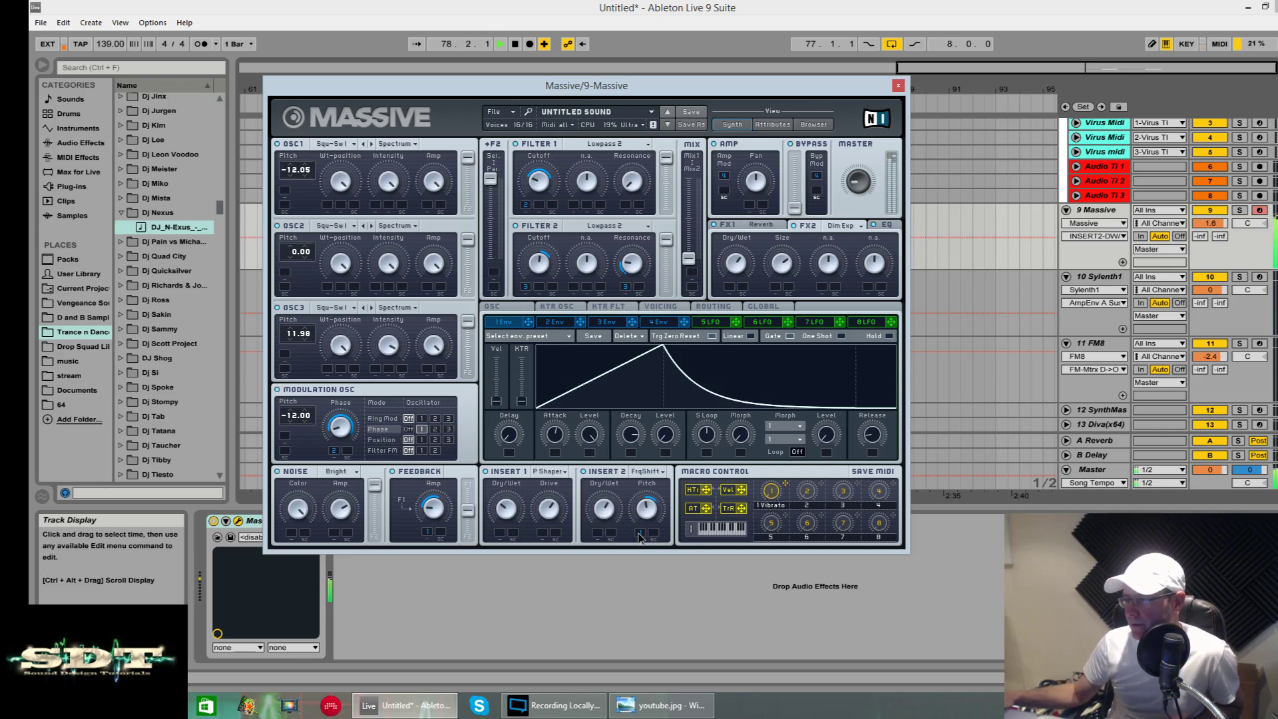
# - Readjust Insert 2's base Pitch and its envelope 1 modulation range while auditioning the frequency shift
pyautogui.moveTo(644, 511); pyautogui.dragTo(639, 543)
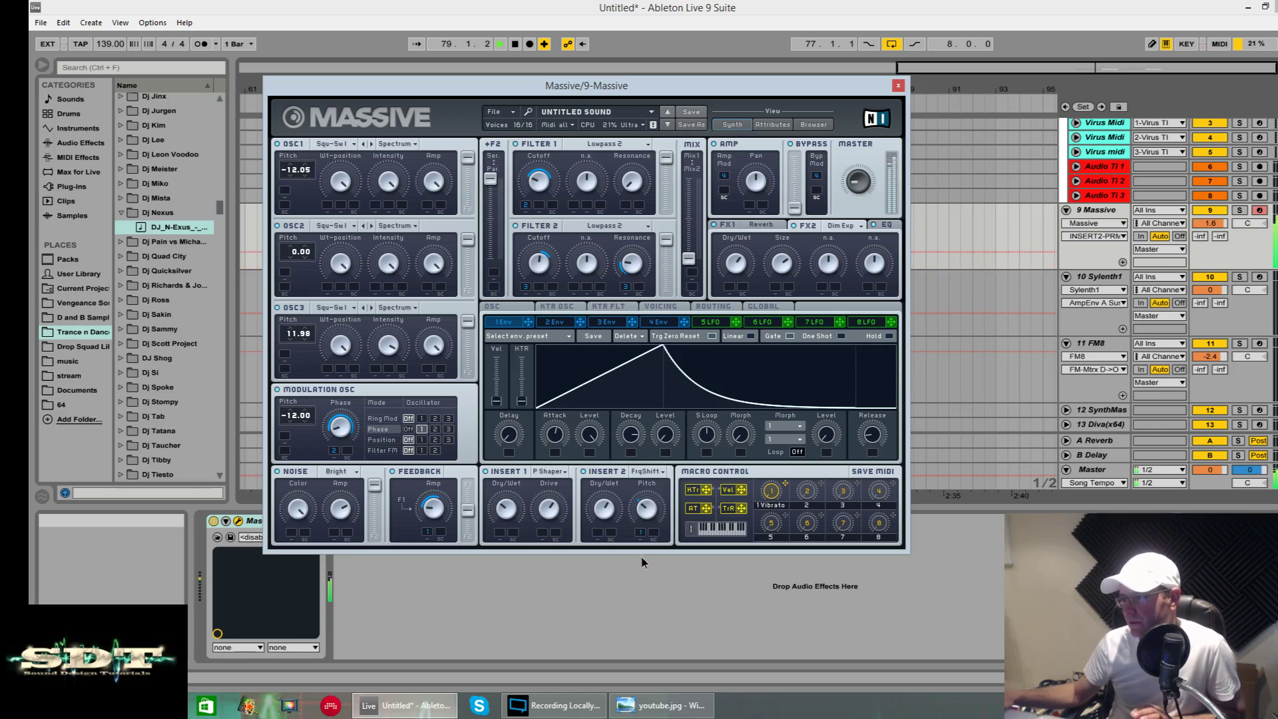
pyautogui.press('space')
pyautogui.press('space')
pyautogui.moveTo(653, 509); pyautogui.dragTo(658, 500)
pyautogui.press('space')
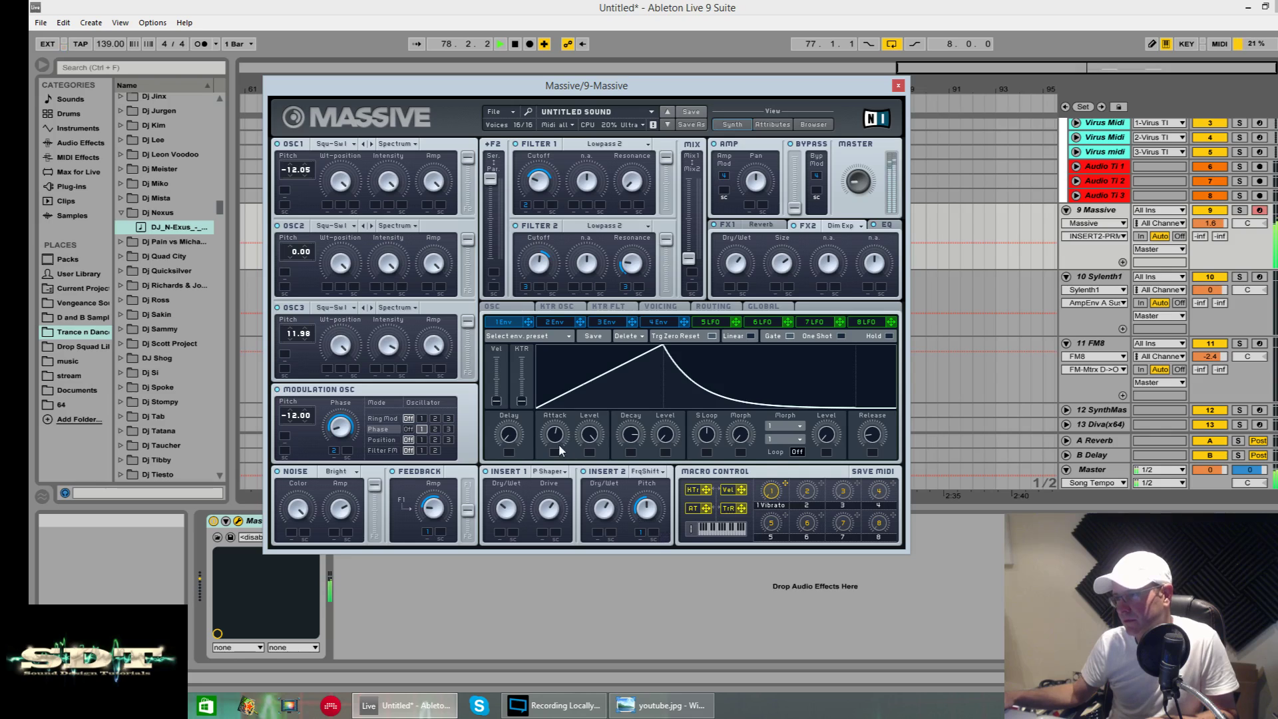
# - Lengthen envelope 1's attack further and audition it from the loop start
pyautogui.moveTo(558, 435); pyautogui.dragTo(587, 432)
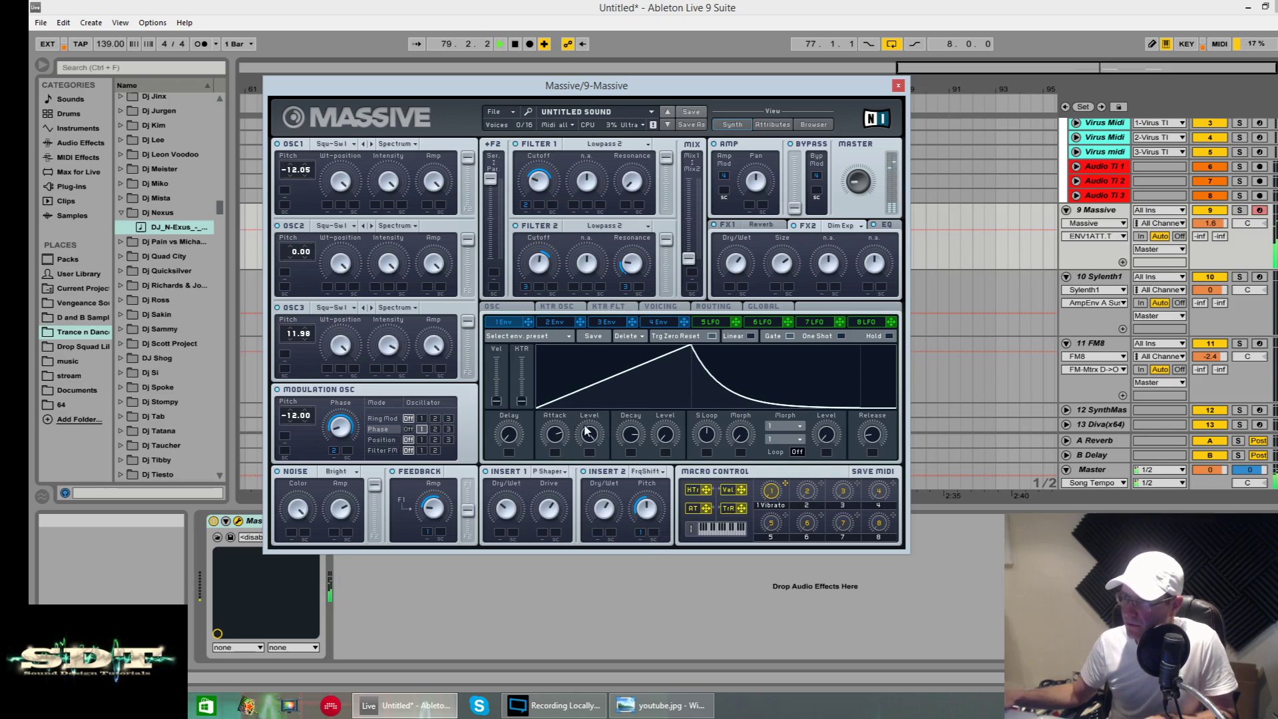
pyautogui.press('space')
pyautogui.press('space')
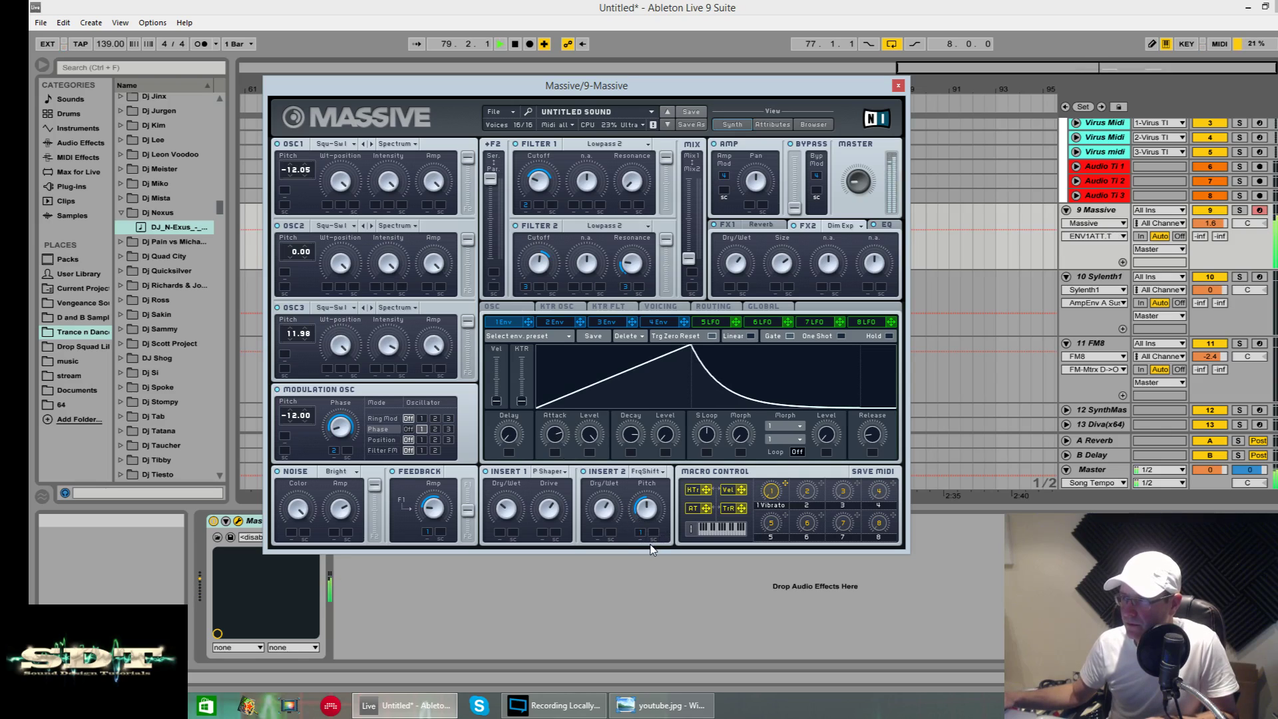
pyautogui.press('space')
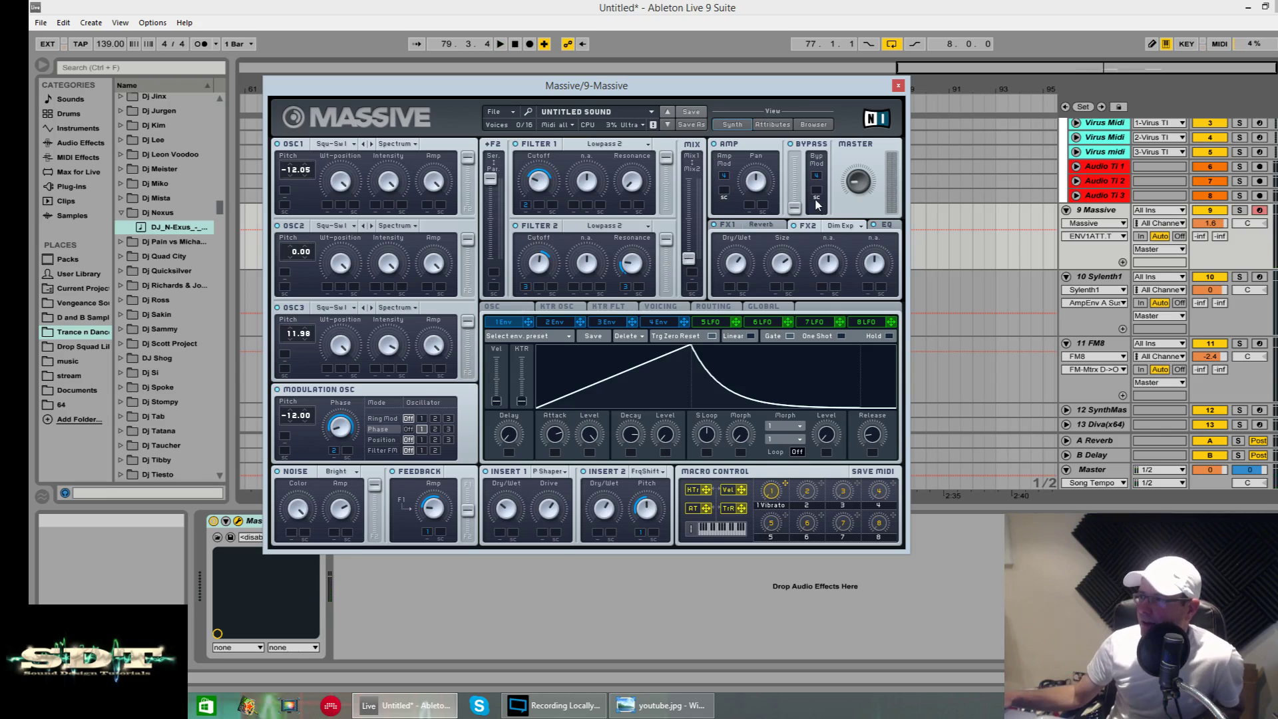
# - Assign envelope 3 to the FX1 Reverb's Color, set the base value and modulation range, and audition it
pyautogui.click(765, 227)
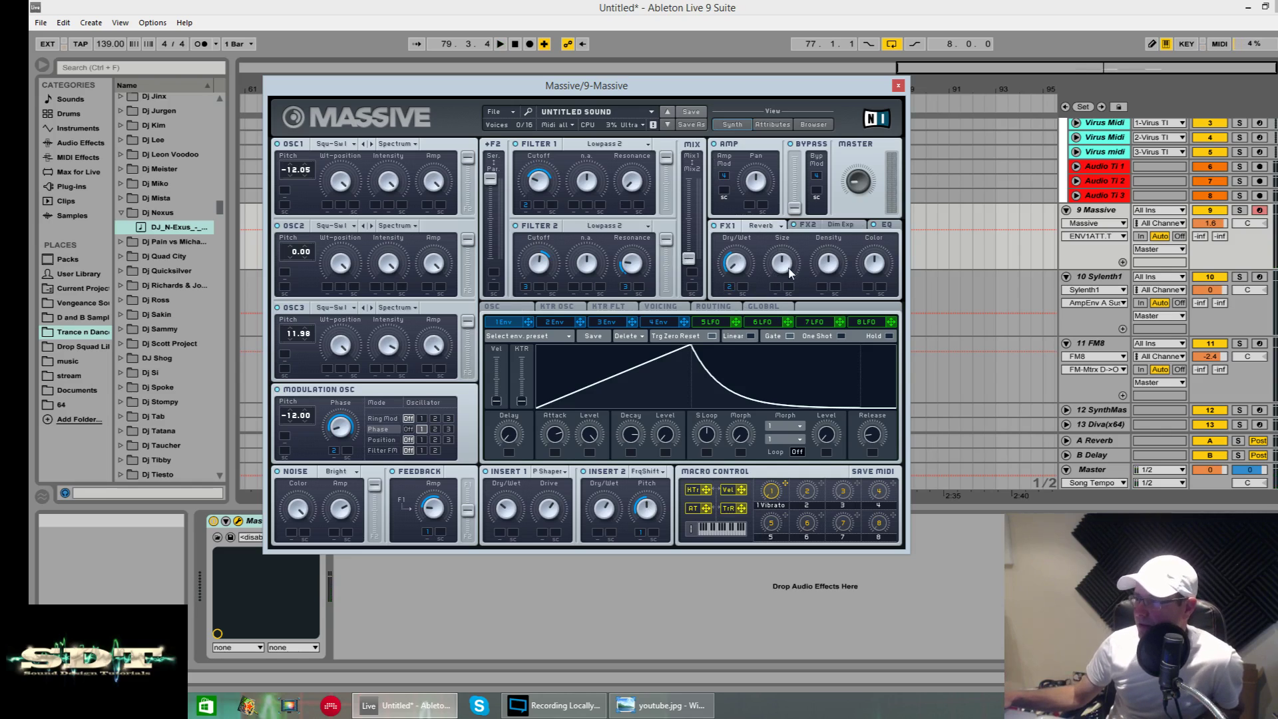
pyautogui.click(877, 263)
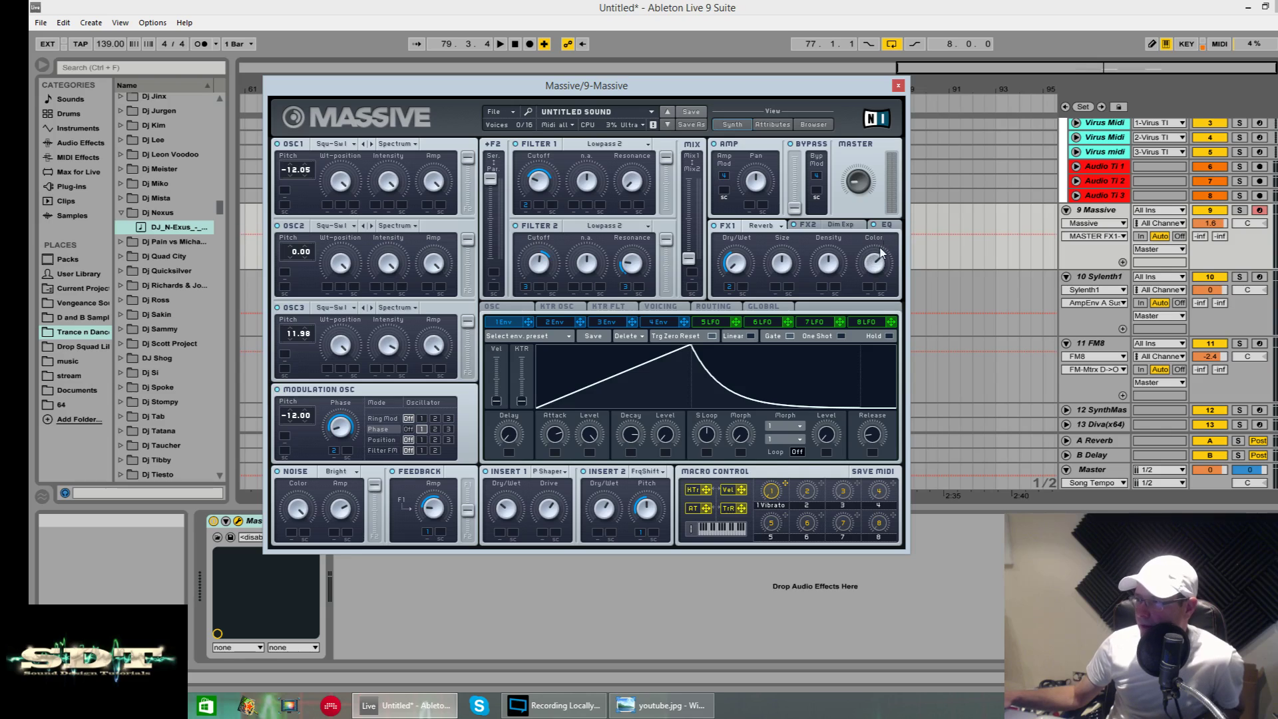
pyautogui.click(602, 323)
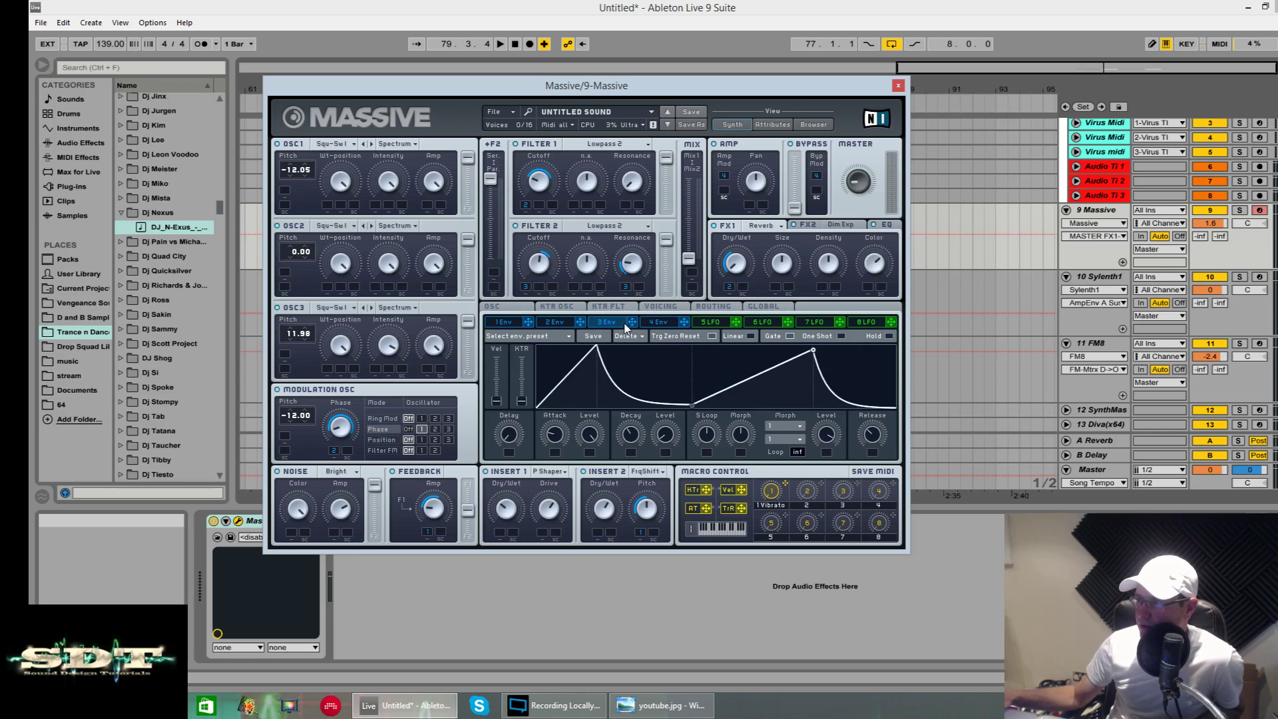
pyautogui.moveTo(633, 323); pyautogui.dragTo(870, 288)
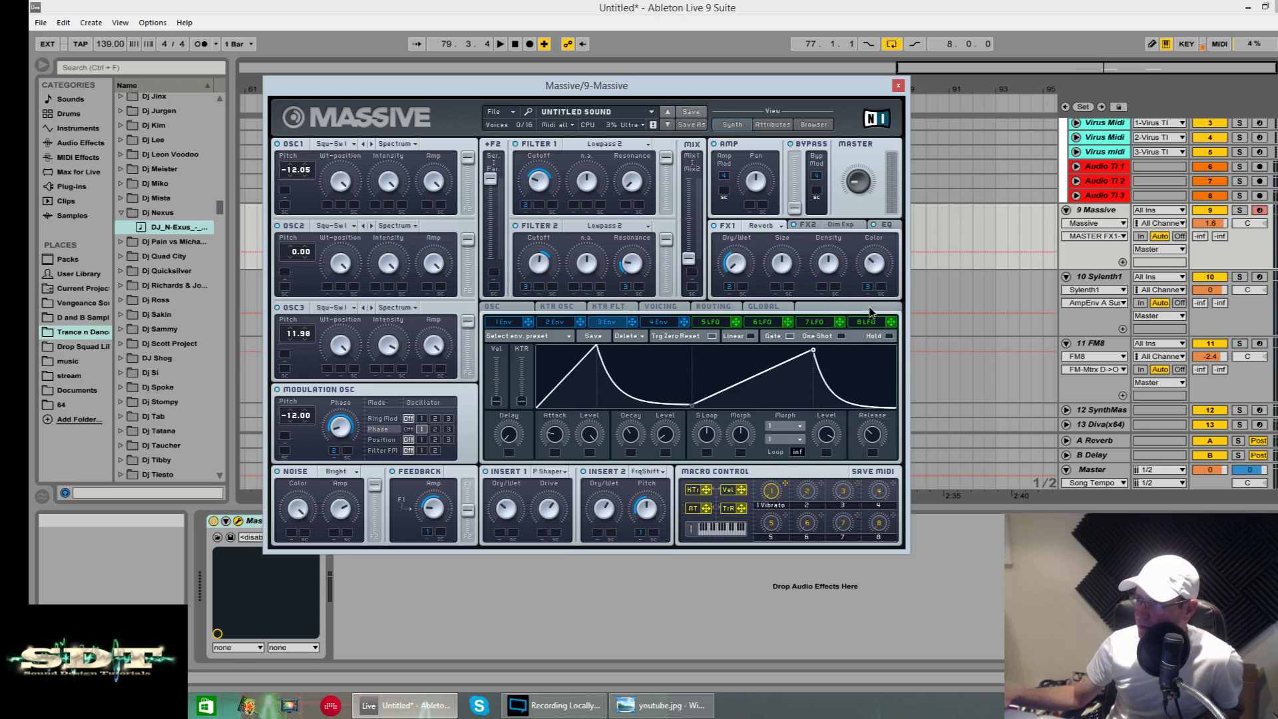
pyautogui.press('space')
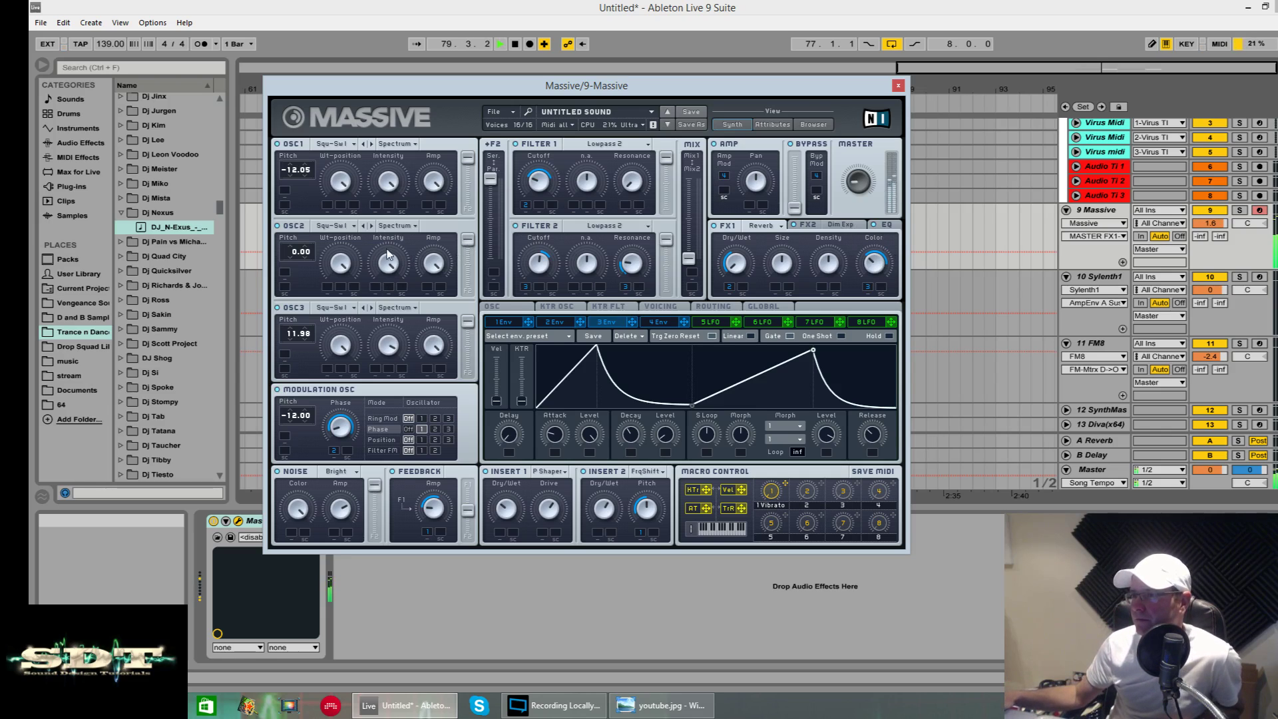
# - Adjust the wavetable positions of oscillators 2, 3 and 1 while auditioning
pyautogui.click(343, 264)
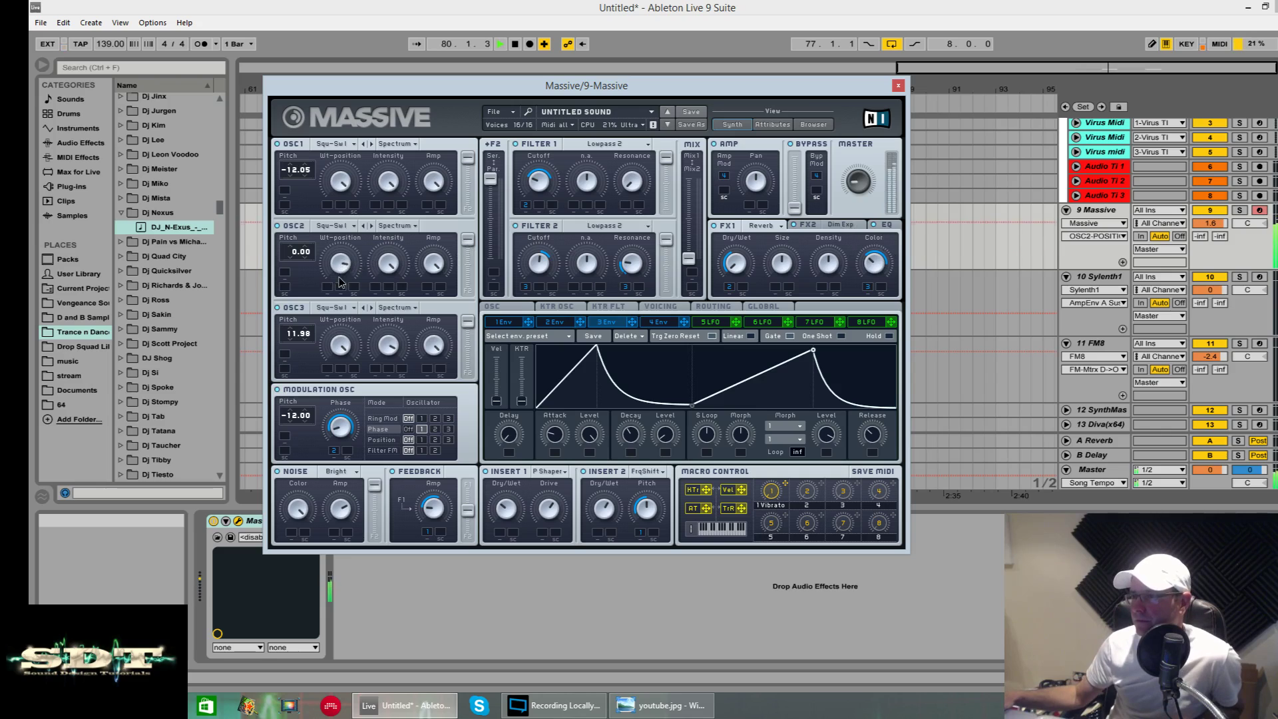
pyautogui.click(340, 343)
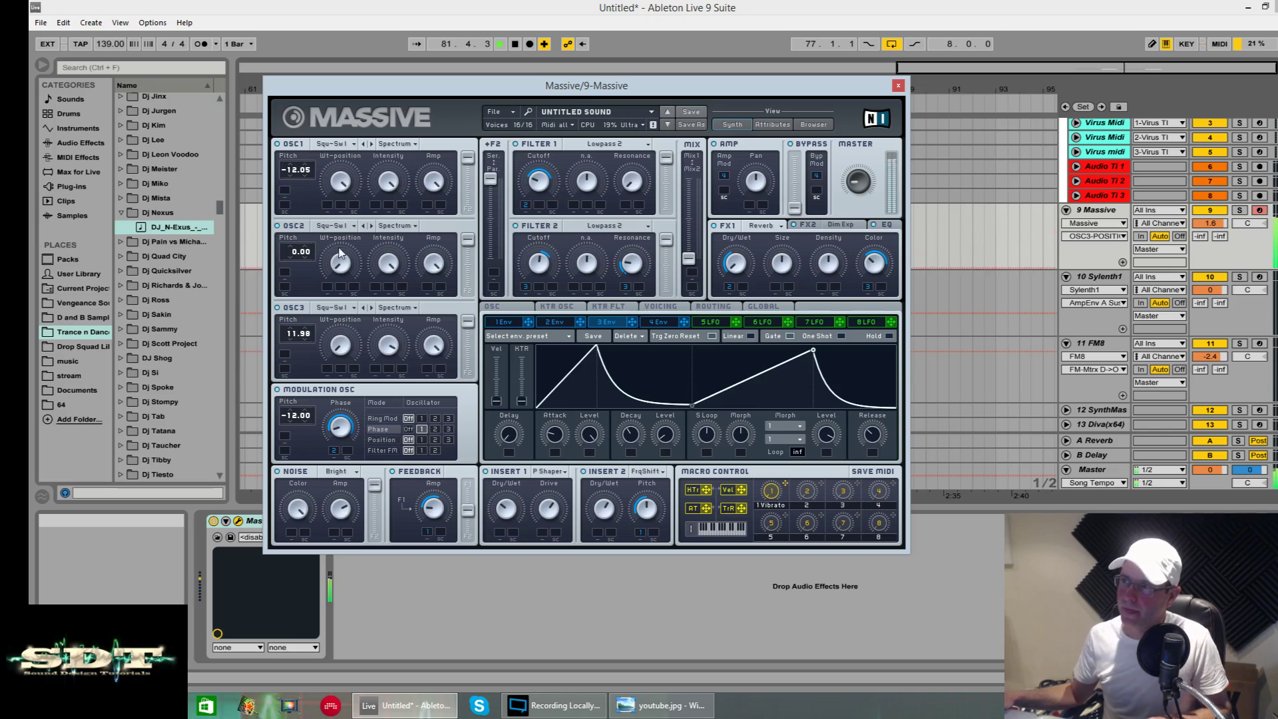
pyautogui.click(345, 185)
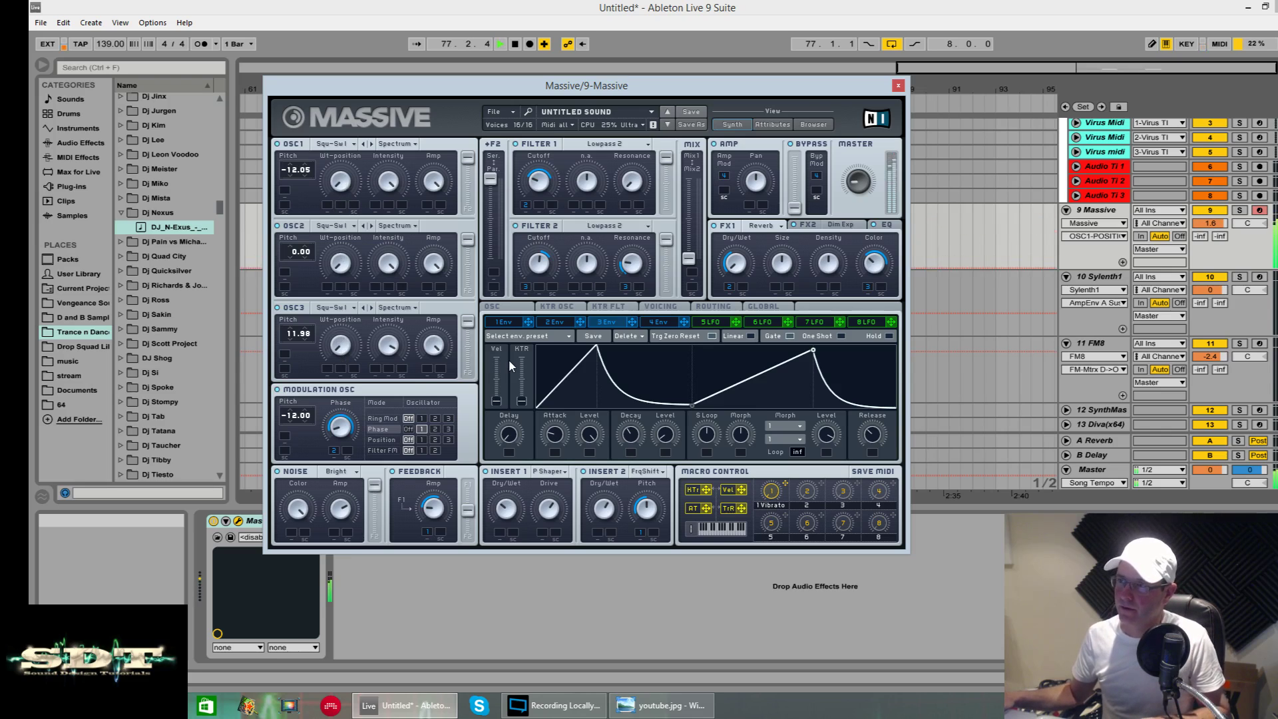
# - Stop playback and assign envelope 2 to the wavetable positions of oscillators 1, 2 and 3, setting their modulation ranges
pyautogui.press('space')
pyautogui.click(558, 323)
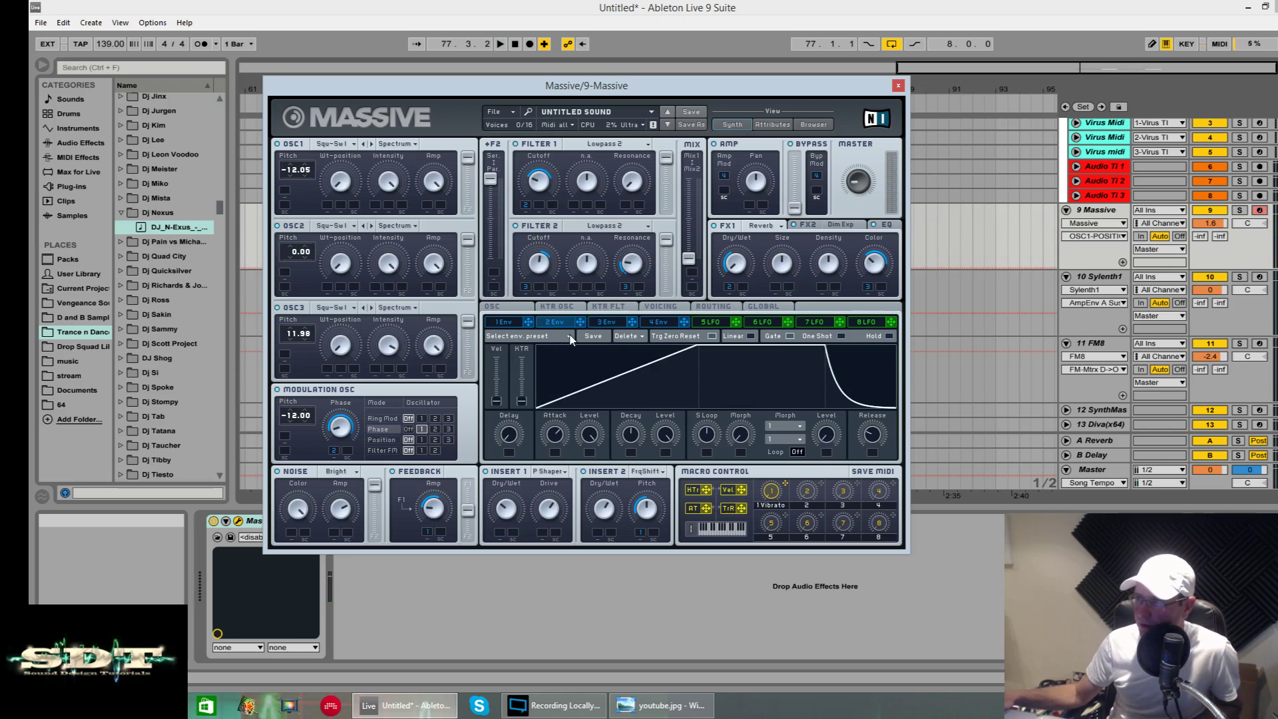
pyautogui.moveTo(326, 209); pyautogui.dragTo(327, 205)
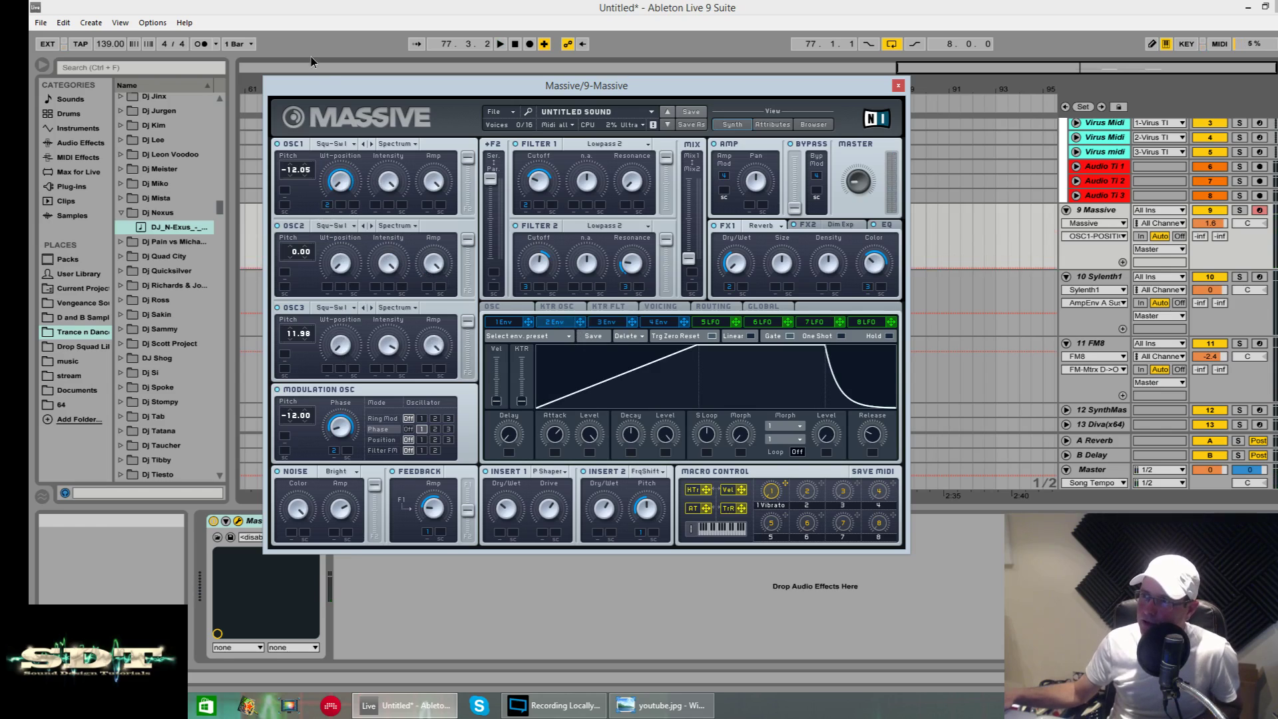
pyautogui.moveTo(416, 277); pyautogui.dragTo(329, 295)
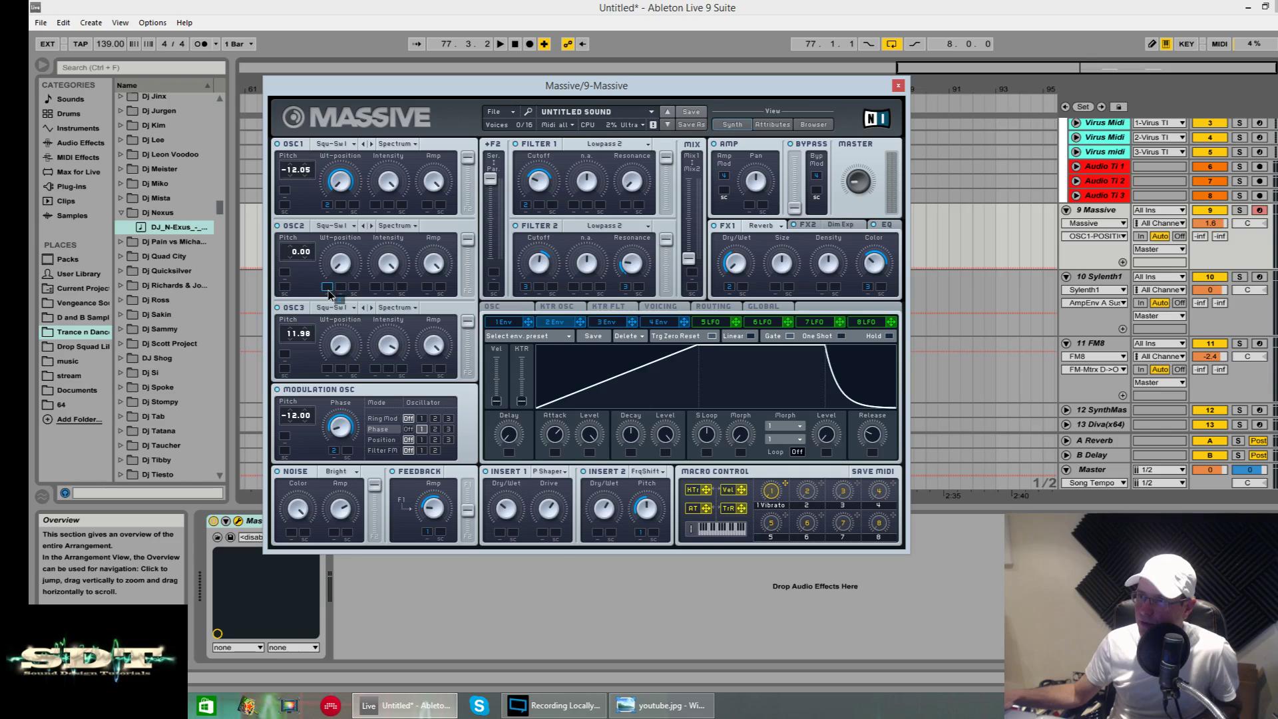
pyautogui.moveTo(583, 326); pyautogui.dragTo(327, 370)
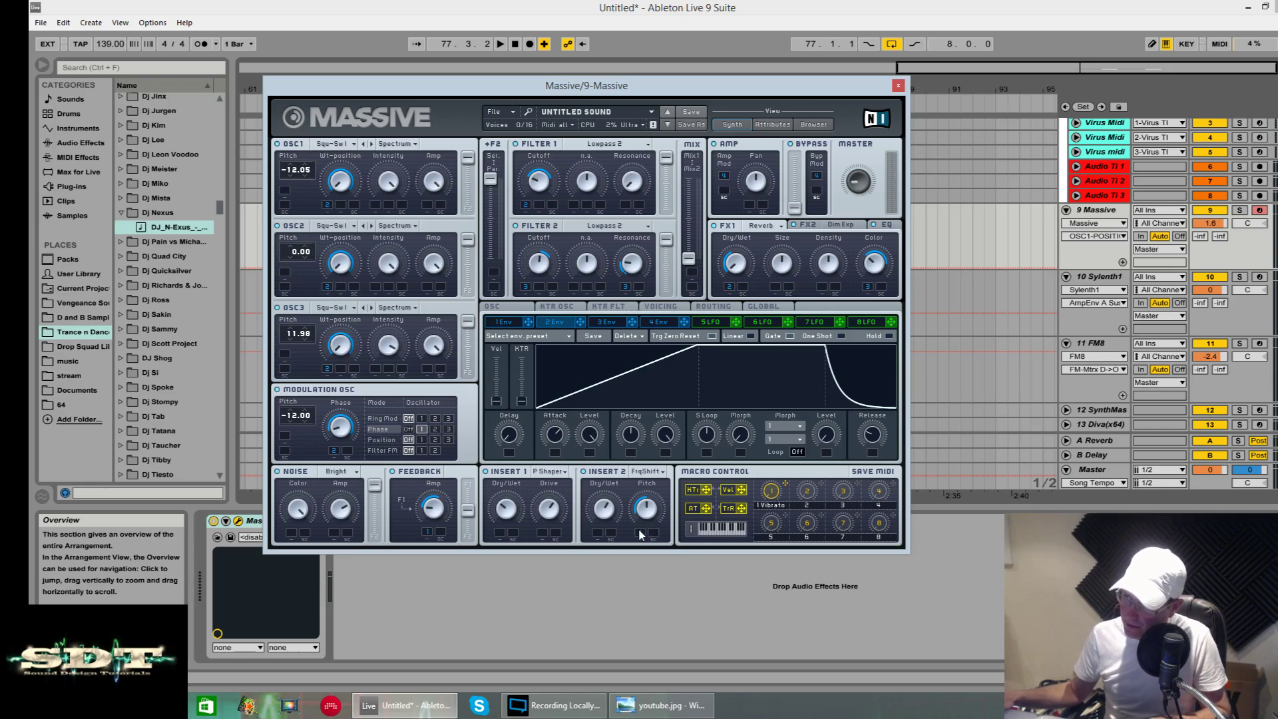
# - Lower Insert 2's Dry/Wet, modulate it with envelope 2, and audition the result
pyautogui.click(604, 509)
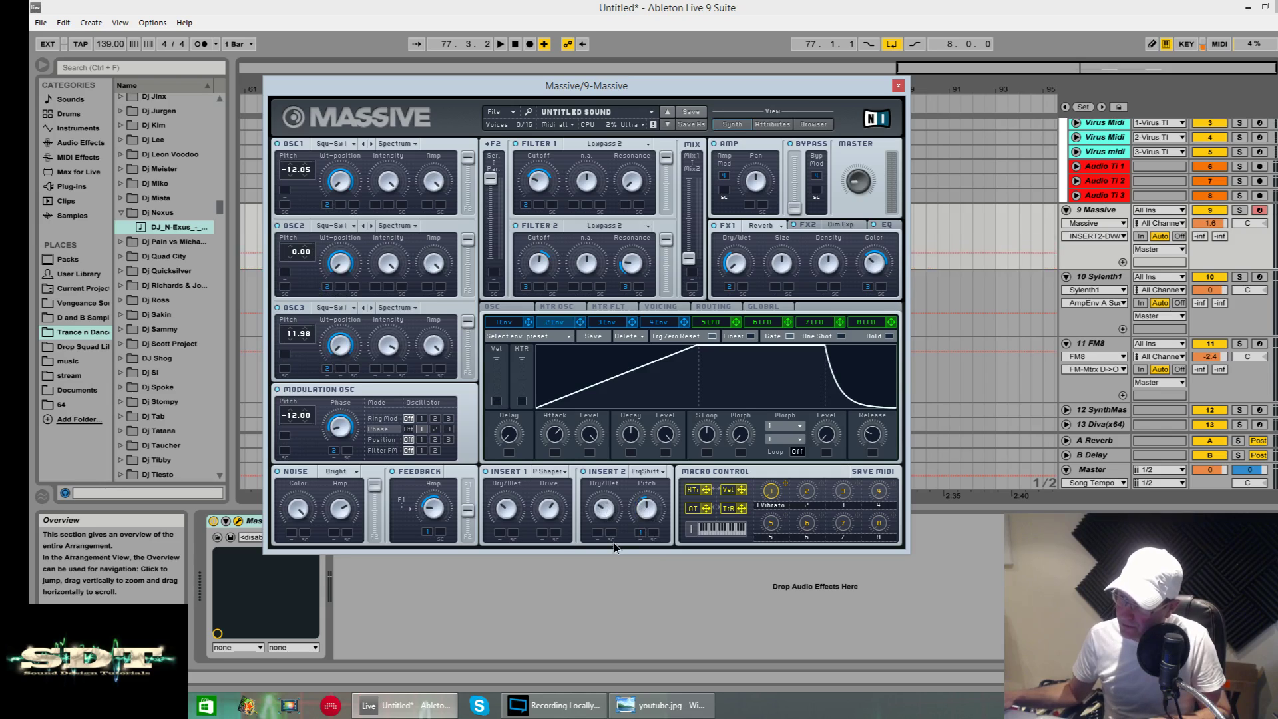
pyautogui.click(560, 306)
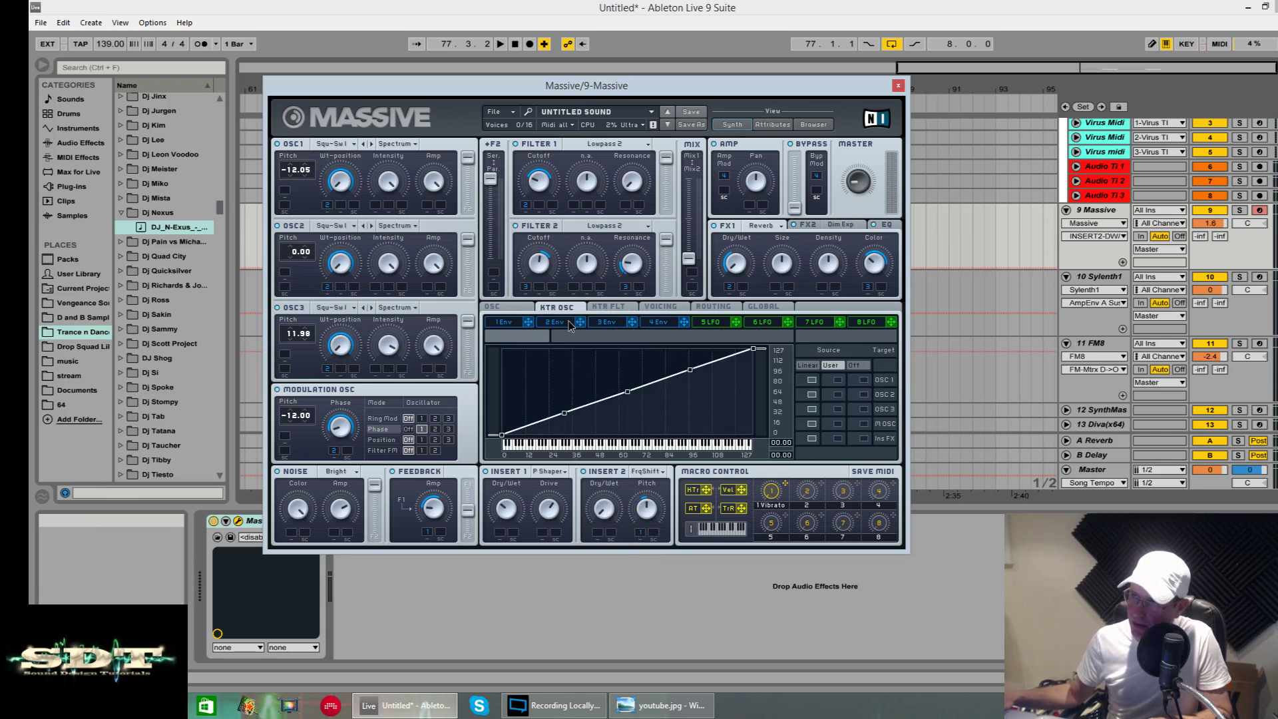
pyautogui.click(567, 320)
pyautogui.moveTo(578, 323); pyautogui.dragTo(591, 535)
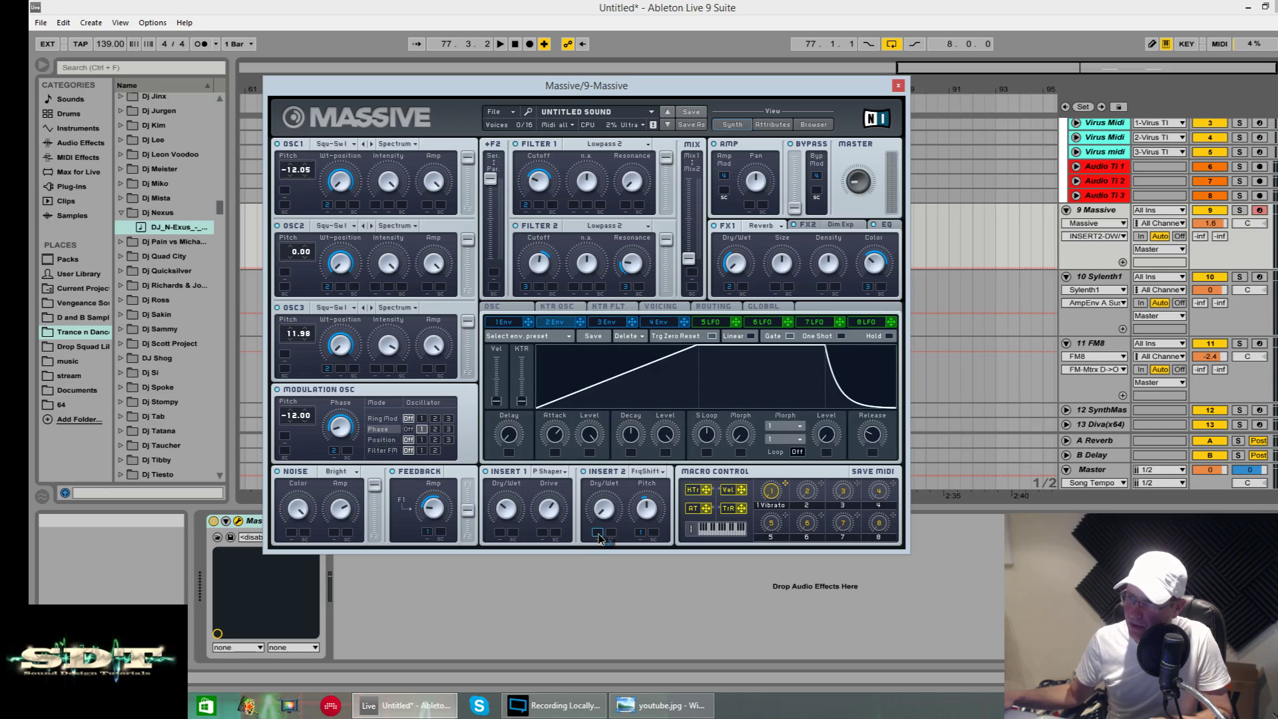
pyautogui.press('space')
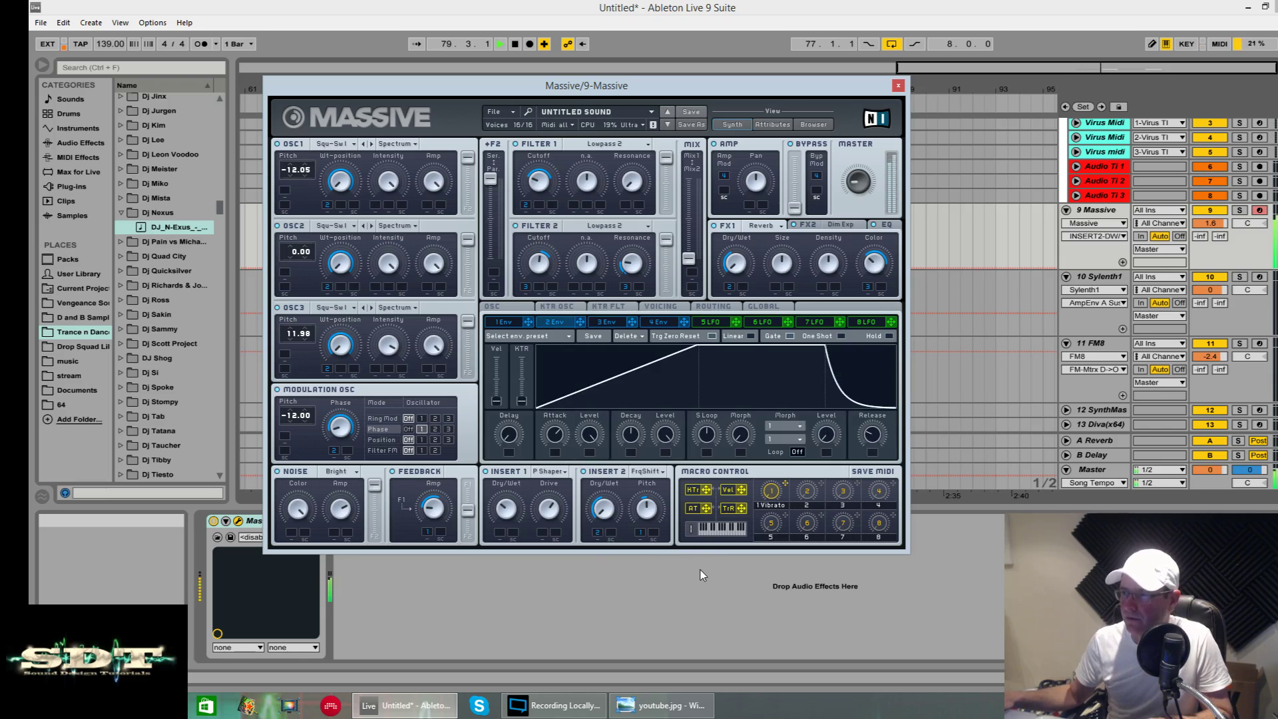
# - Move the Massive editor out of the way and consolidate the two chord clips on the Massive track into one eight-bar clip
pyautogui.moveTo(655, 87); pyautogui.dragTo(655, 436)
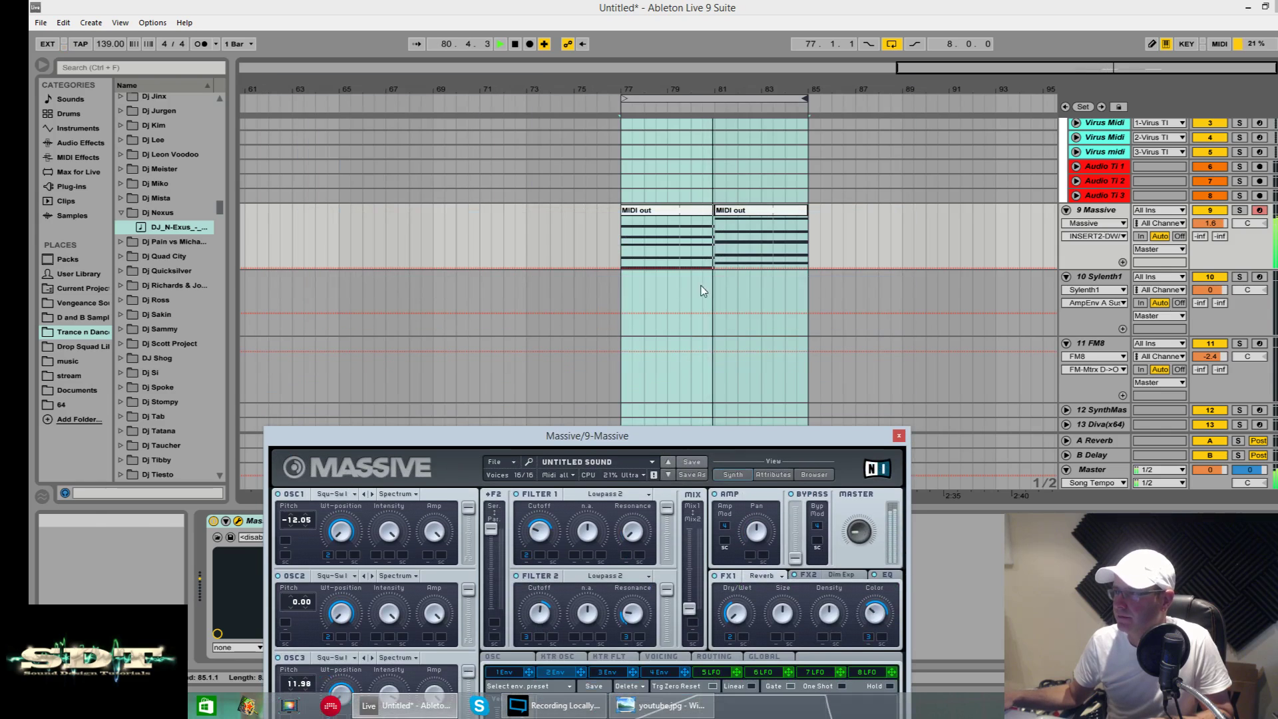
pyautogui.doubleClick(679, 212)
pyautogui.press('space')
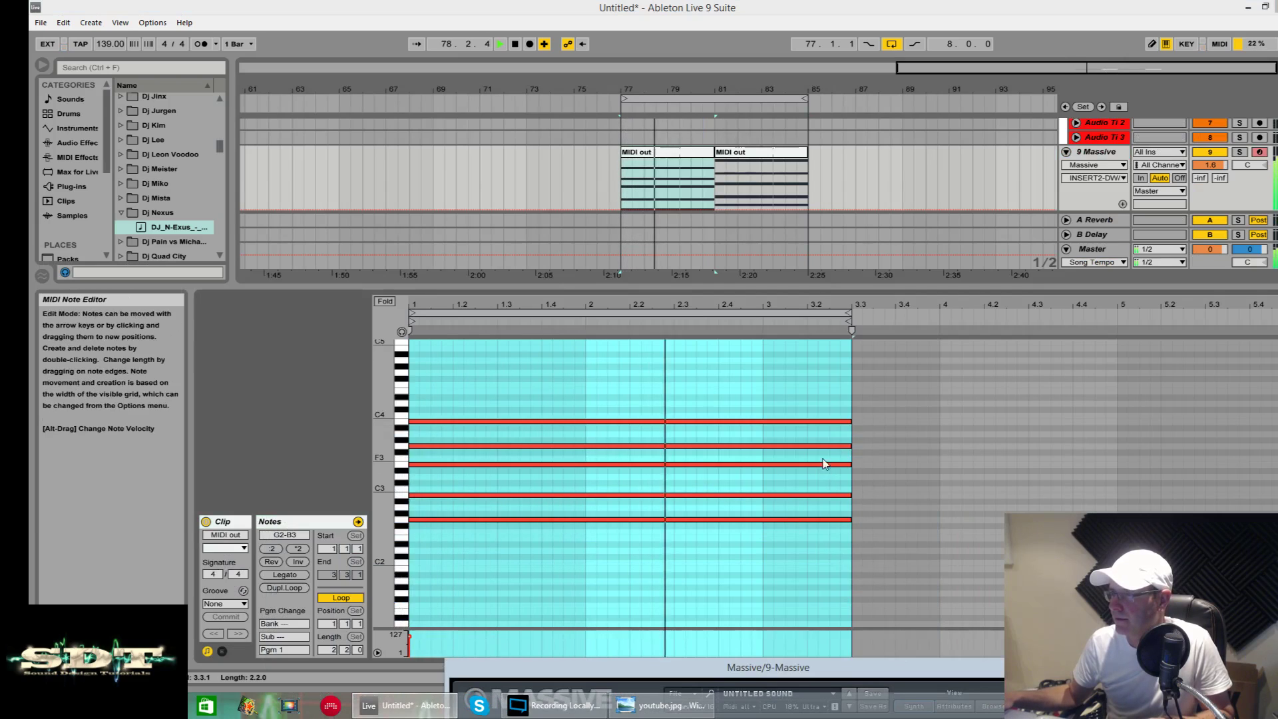
pyautogui.press('space')
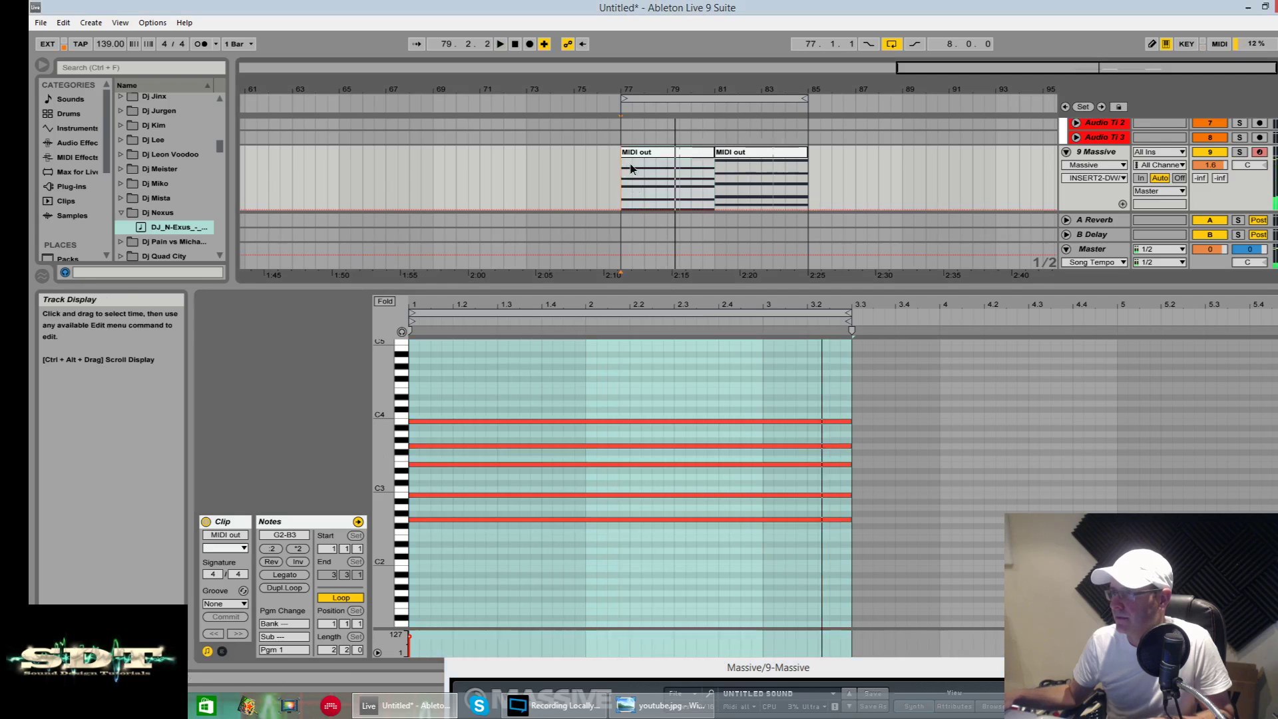
pyautogui.moveTo(629, 164); pyautogui.dragTo(806, 165)
pyautogui.hotkey('ctrl', 'j')
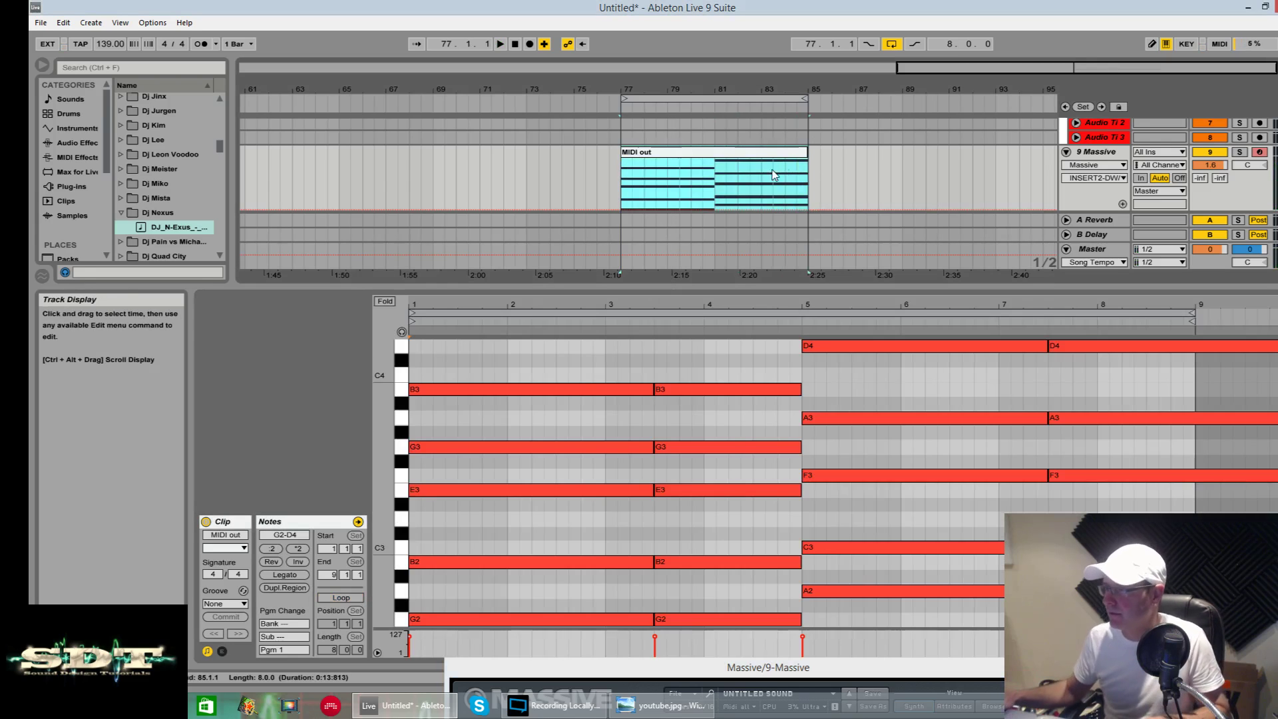
# - Stretch each chord's first notes over its repeated notes, the first chord to length 3.3.0 and the second to 3.1.2
pyautogui.moveTo(594, 371); pyautogui.dragTo(777, 620)
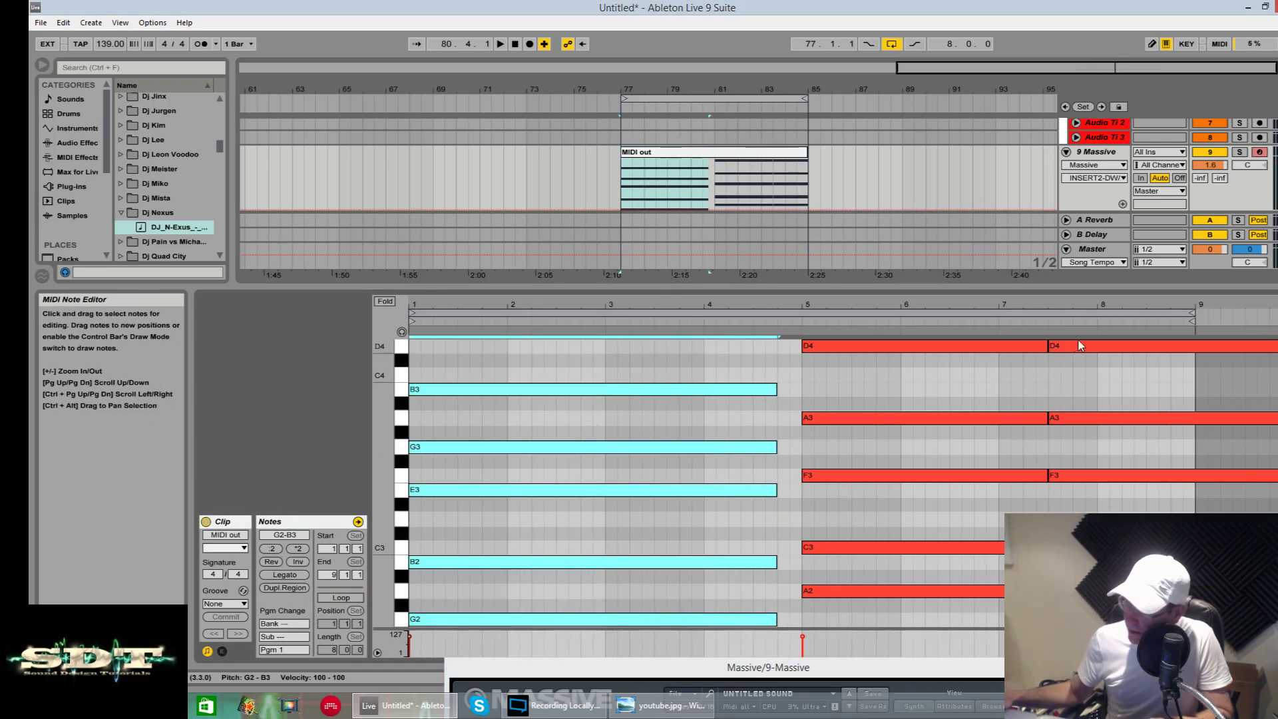
pyautogui.moveTo(949, 597); pyautogui.dragTo(925, 307)
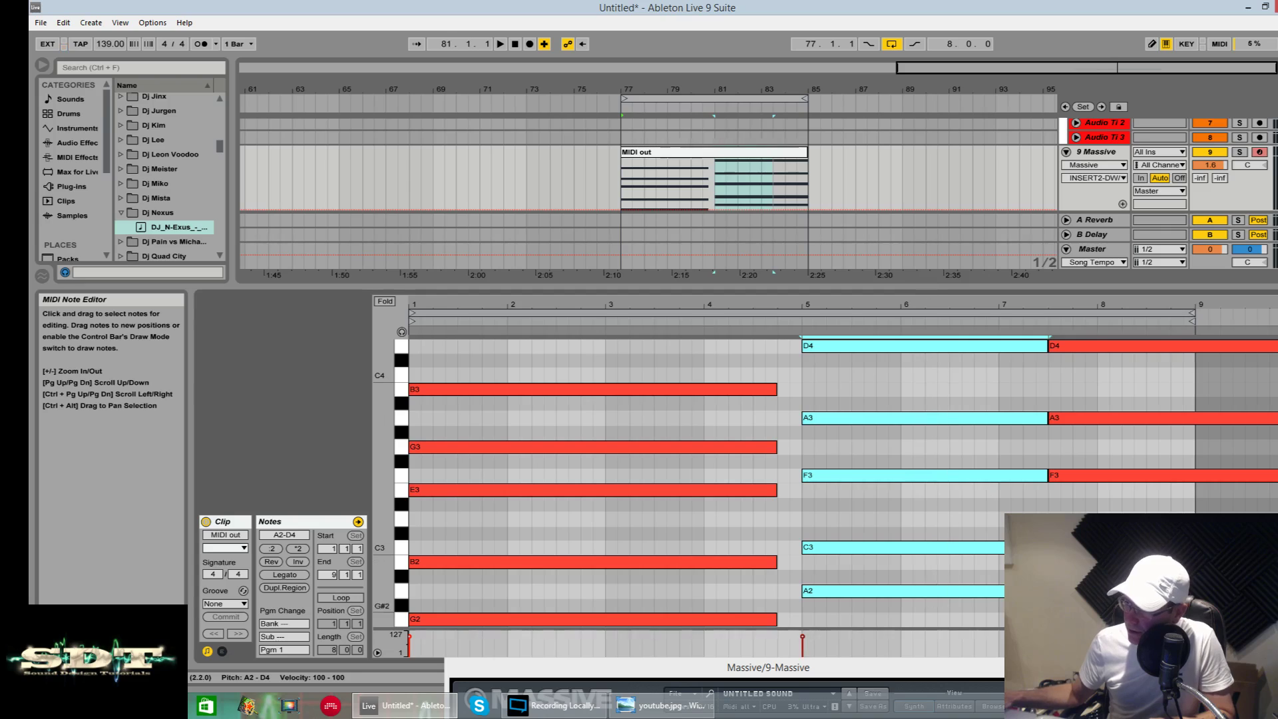
pyautogui.moveTo(1048, 591); pyautogui.dragTo(1134, 591)
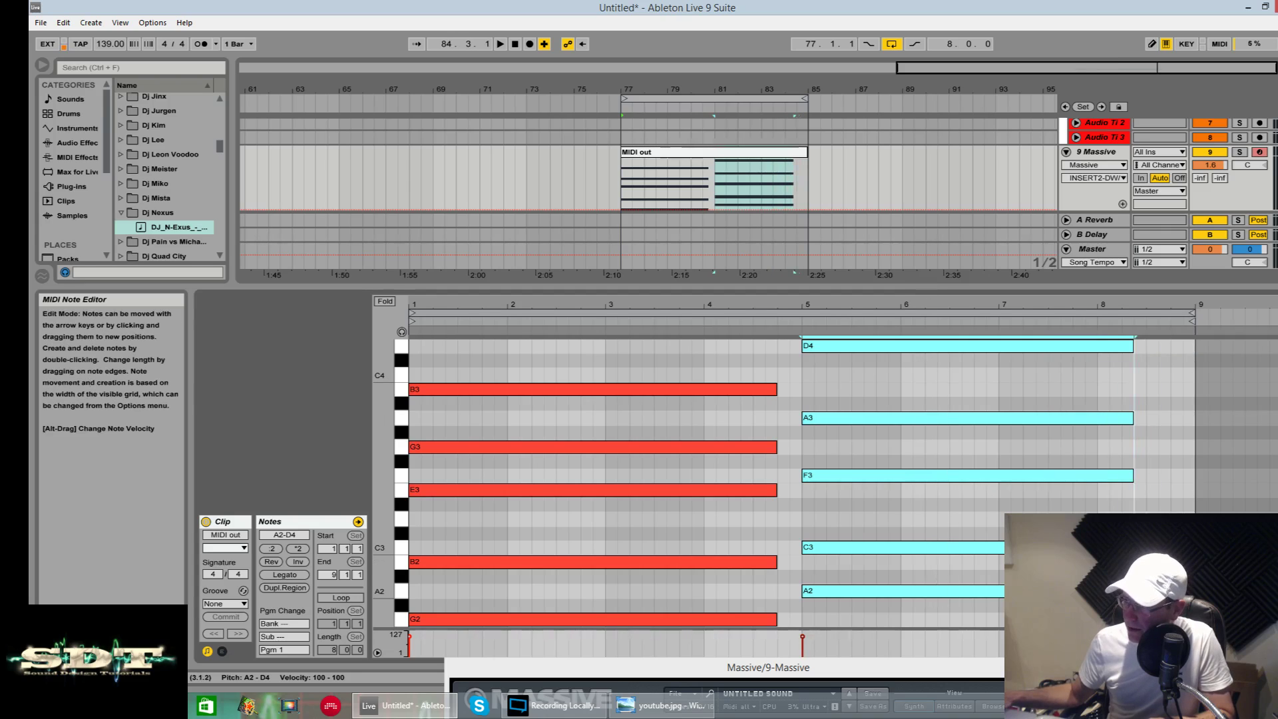
# - Trim the first chord's notes to about the second chord's length while auditioning the gap between the chords
pyautogui.moveTo(728, 389); pyautogui.dragTo(716, 348)
pyautogui.hotkey('ctrl', 'z')
pyautogui.moveTo(776, 587); pyautogui.dragTo(750, 588)
pyautogui.press('space')
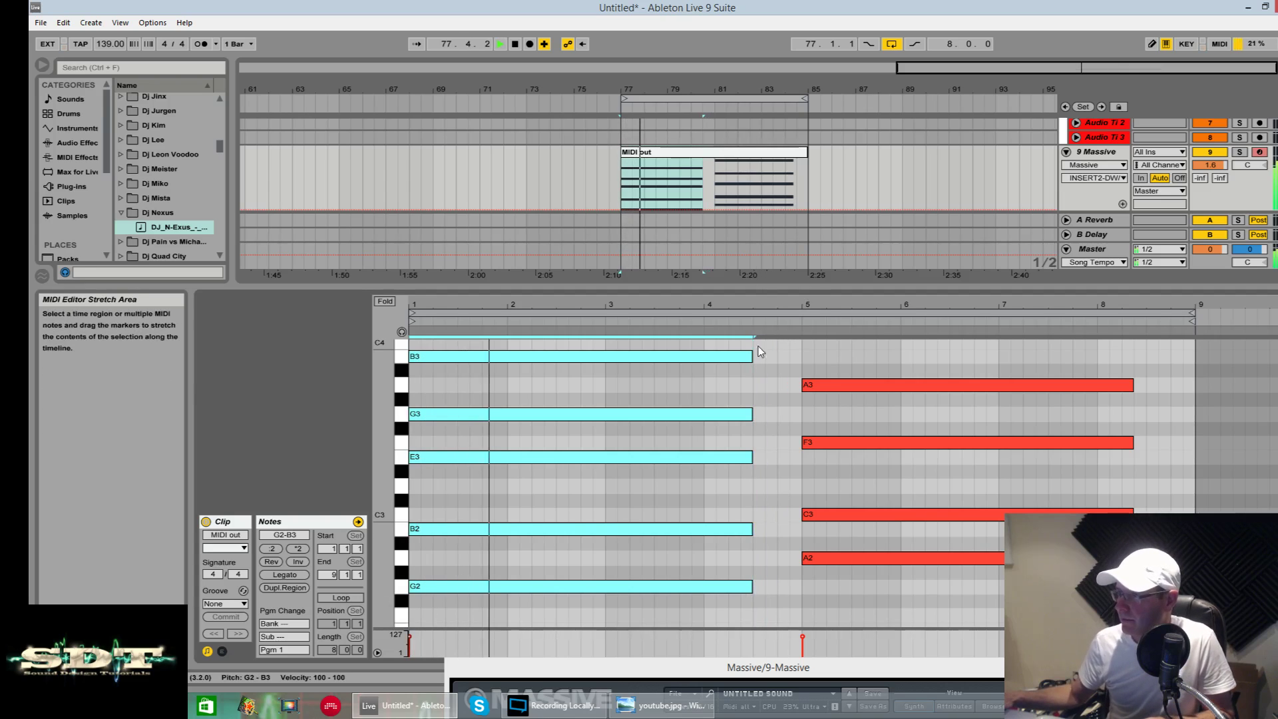
pyautogui.moveTo(751, 357); pyautogui.dragTo(738, 358)
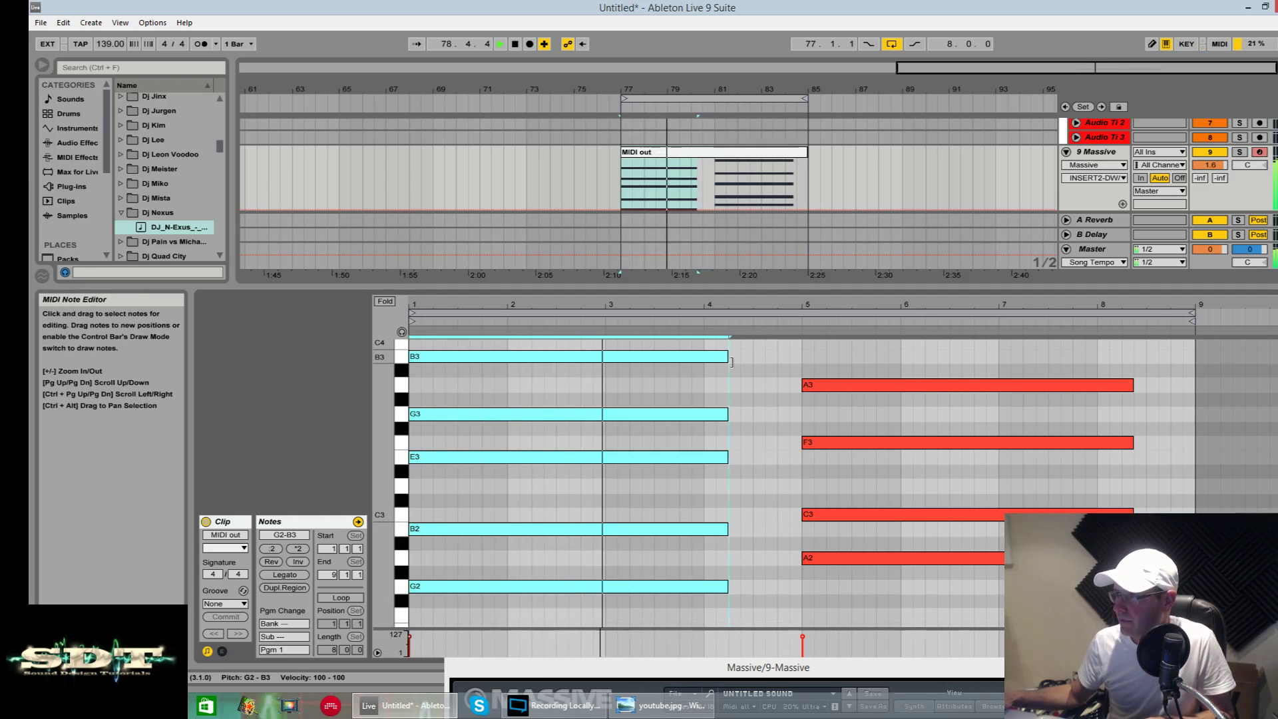
pyautogui.moveTo(775, 288); pyautogui.dragTo(787, 330)
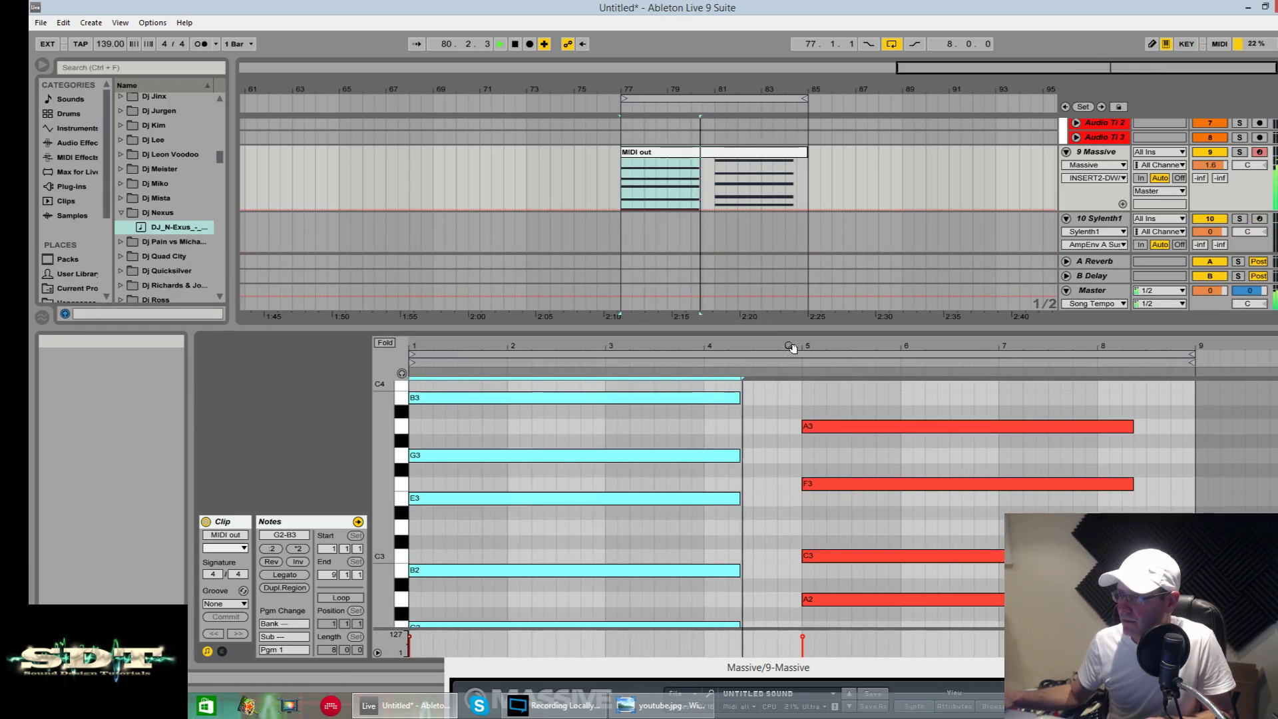
# - Bring the Massive editor back into view and lengthen envelope 2's release
pyautogui.doubleClick(1098, 152)
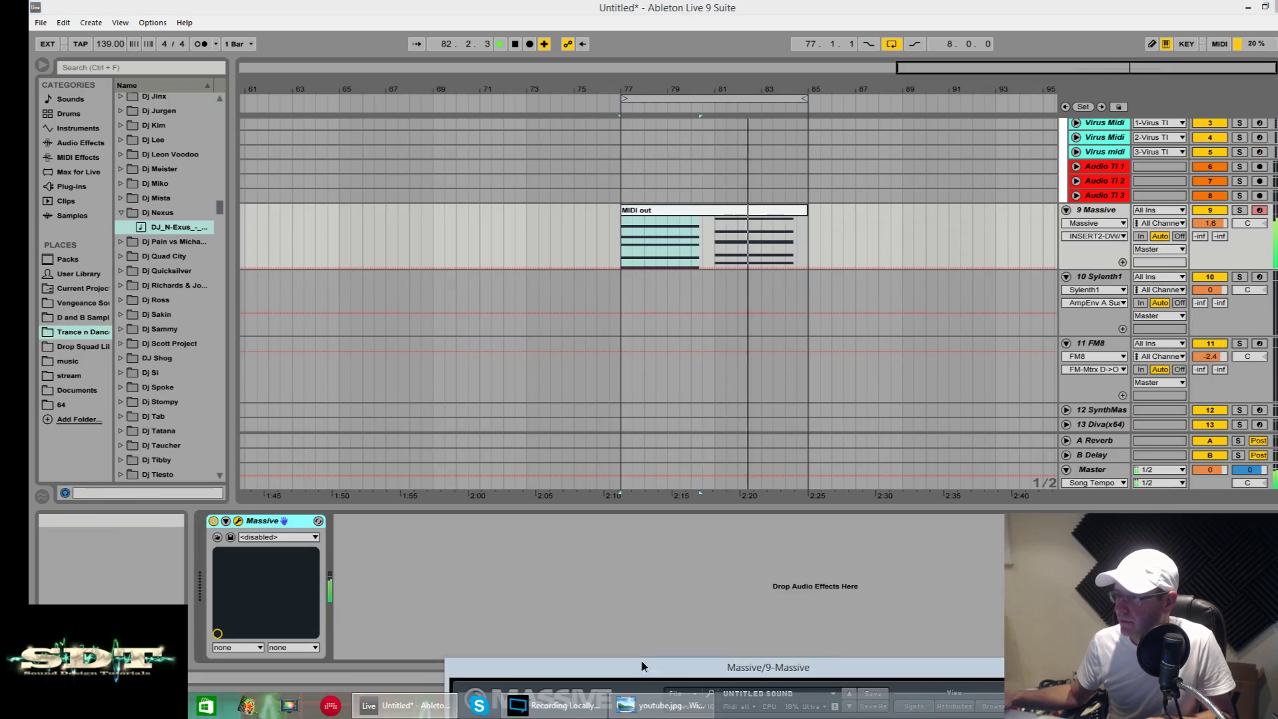
pyautogui.moveTo(641, 667); pyautogui.dragTo(550, 195)
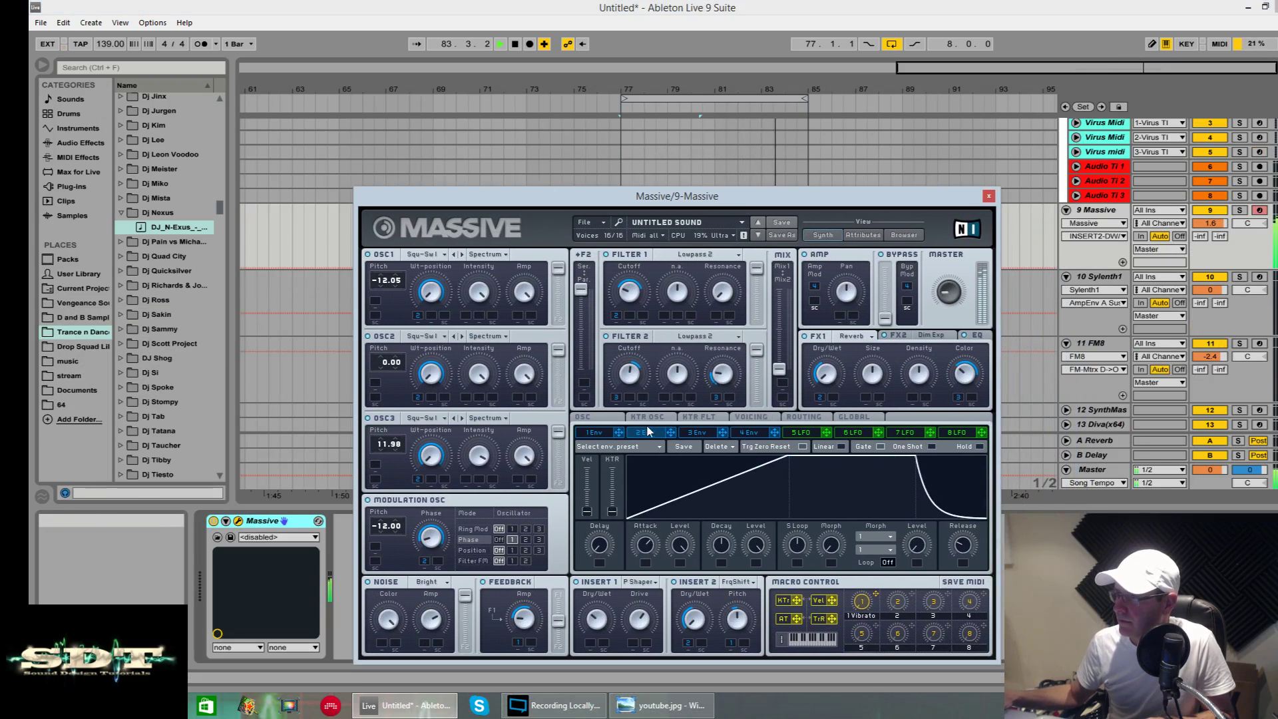
pyautogui.moveTo(964, 552); pyautogui.dragTo(971, 530)
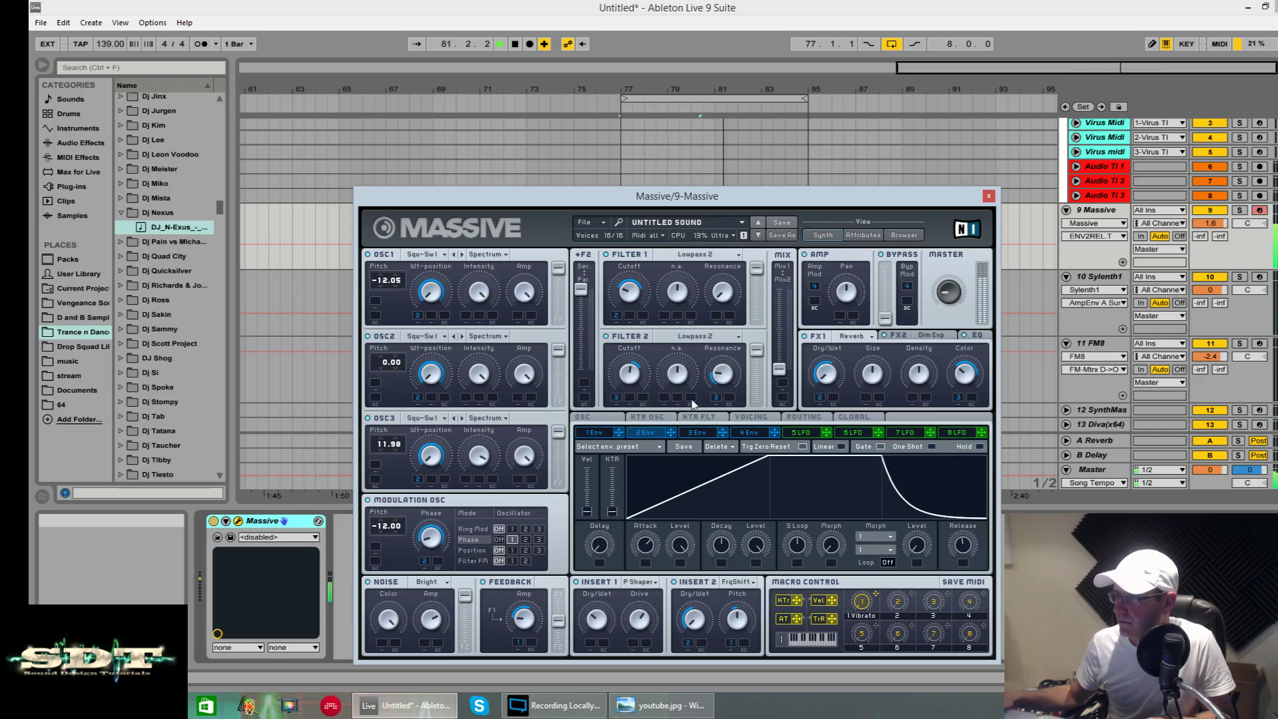
# - Review the voicing and LFO 5 settings and audition the patch
pyautogui.click(753, 417)
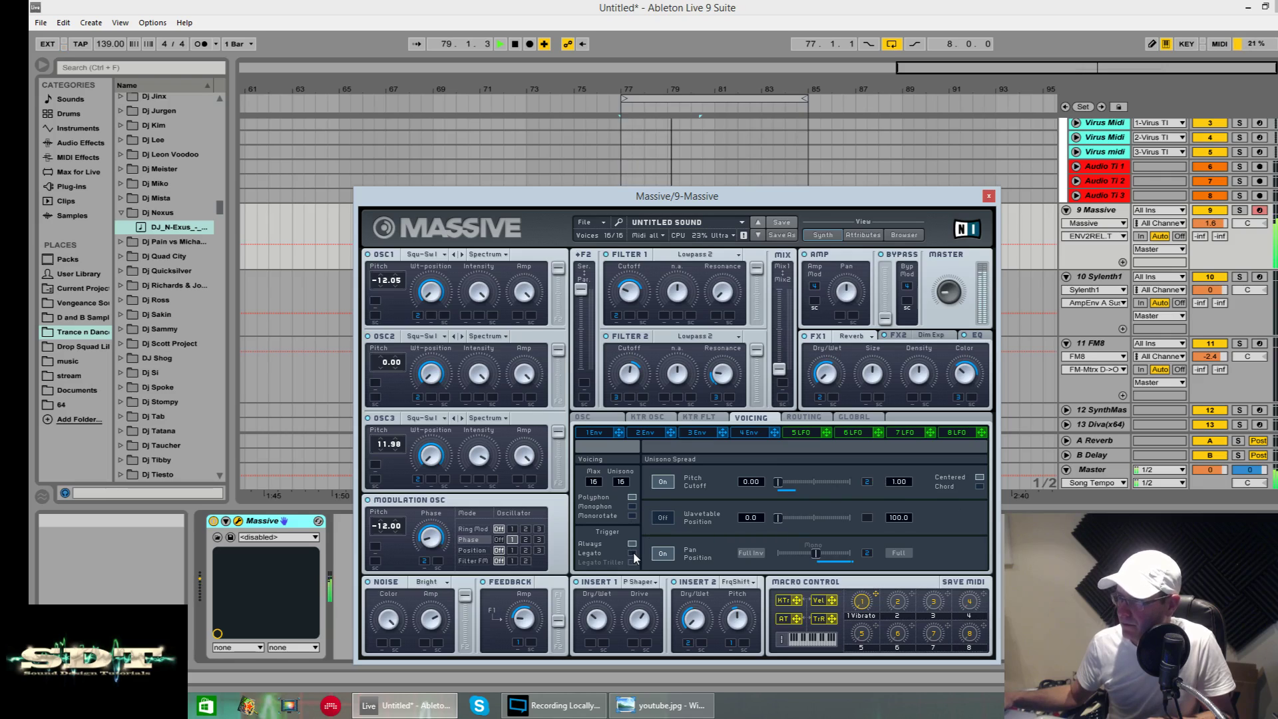
pyautogui.press('space')
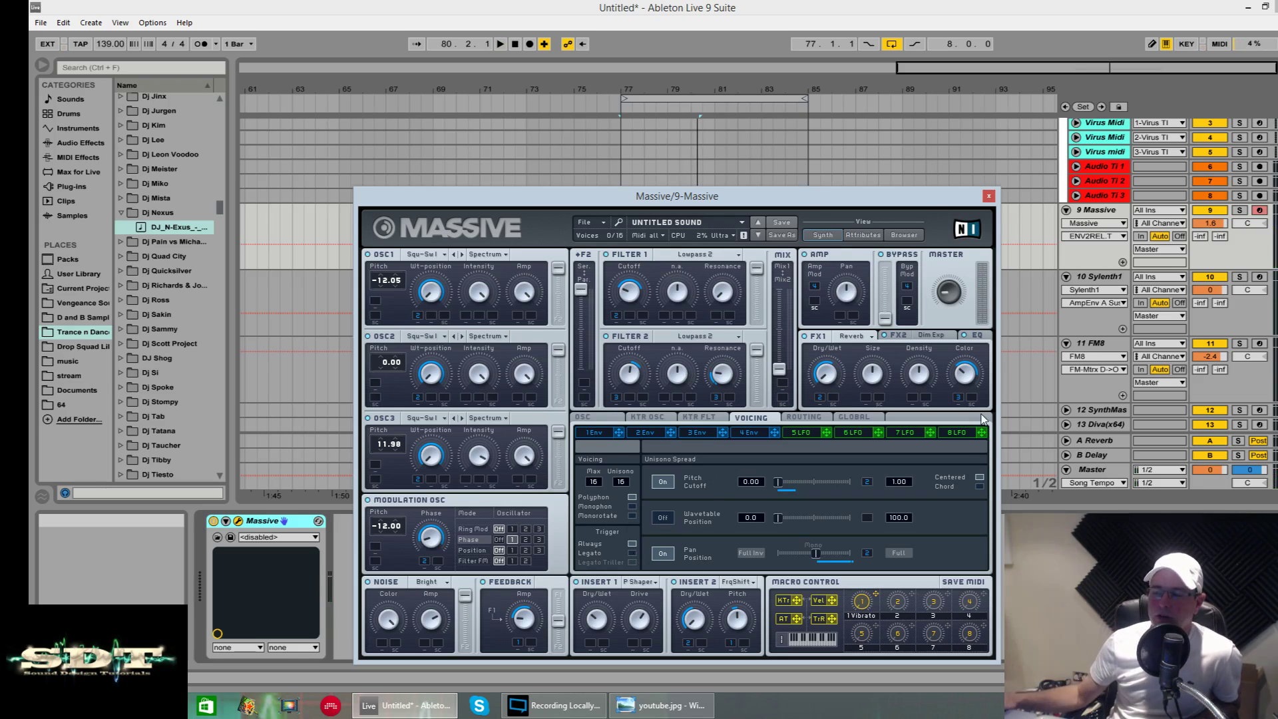
pyautogui.click(807, 435)
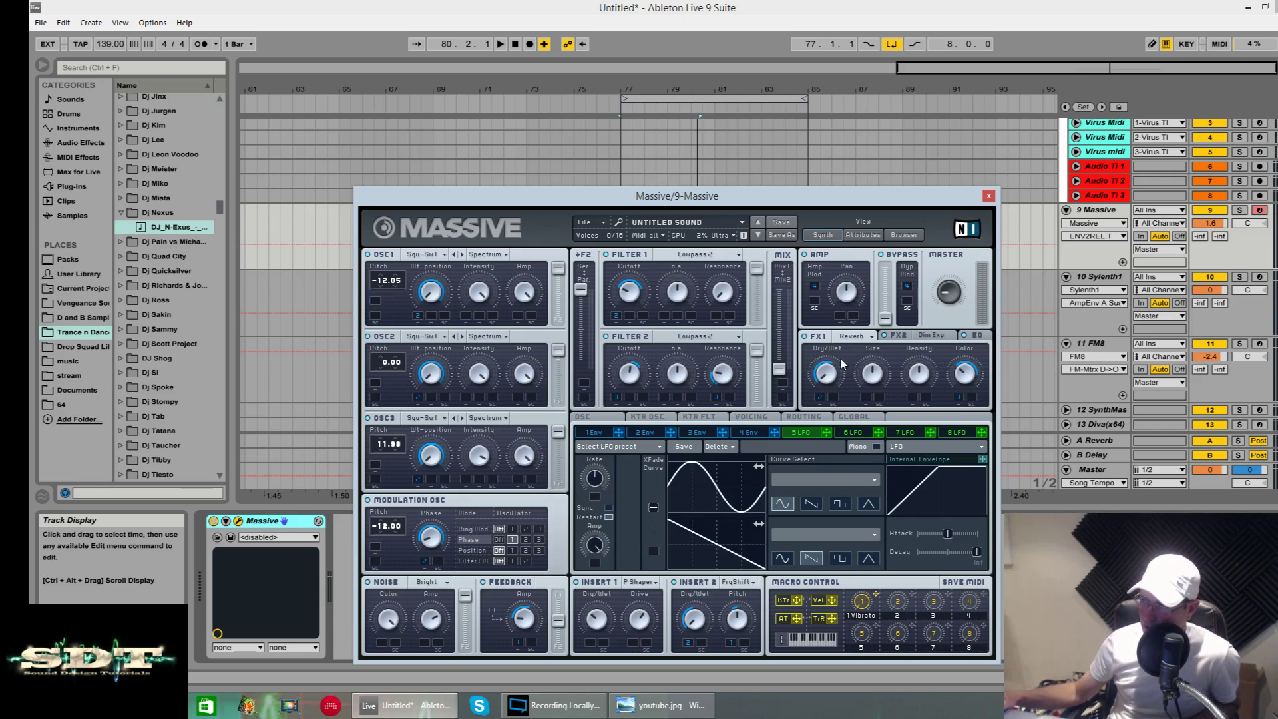
pyautogui.moveTo(698, 198); pyautogui.dragTo(660, 143)
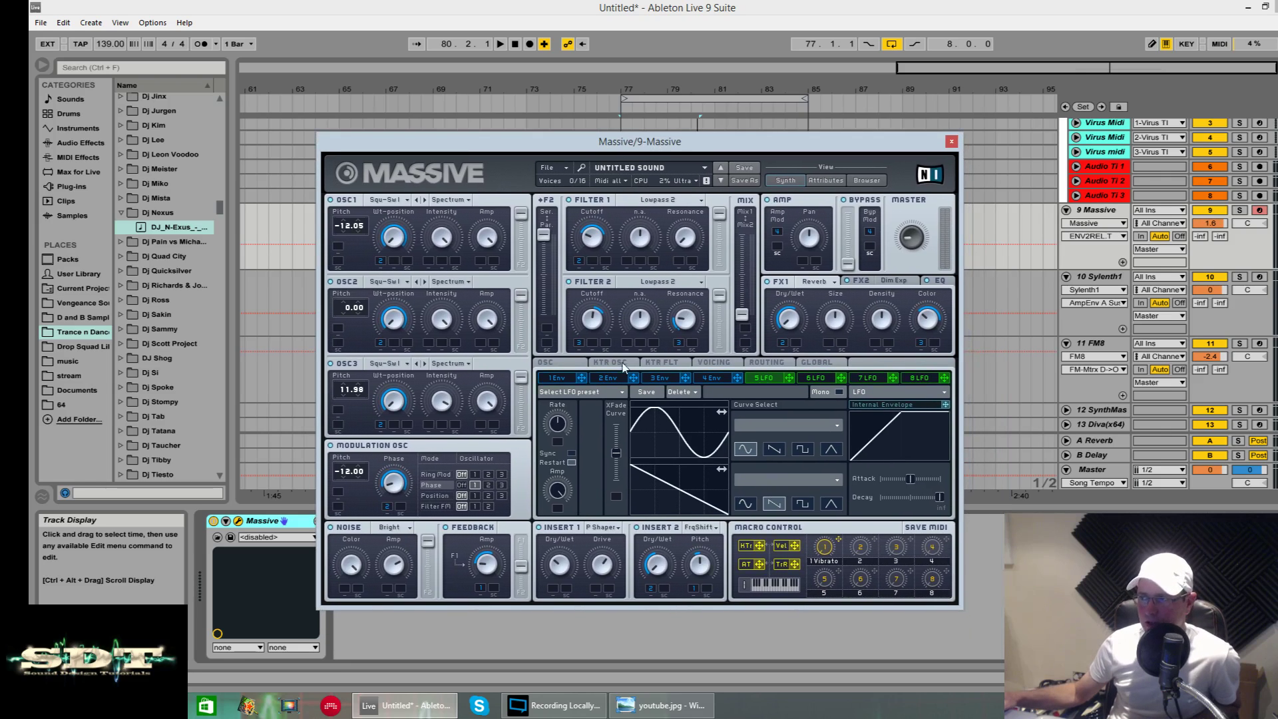
pyautogui.press('space')
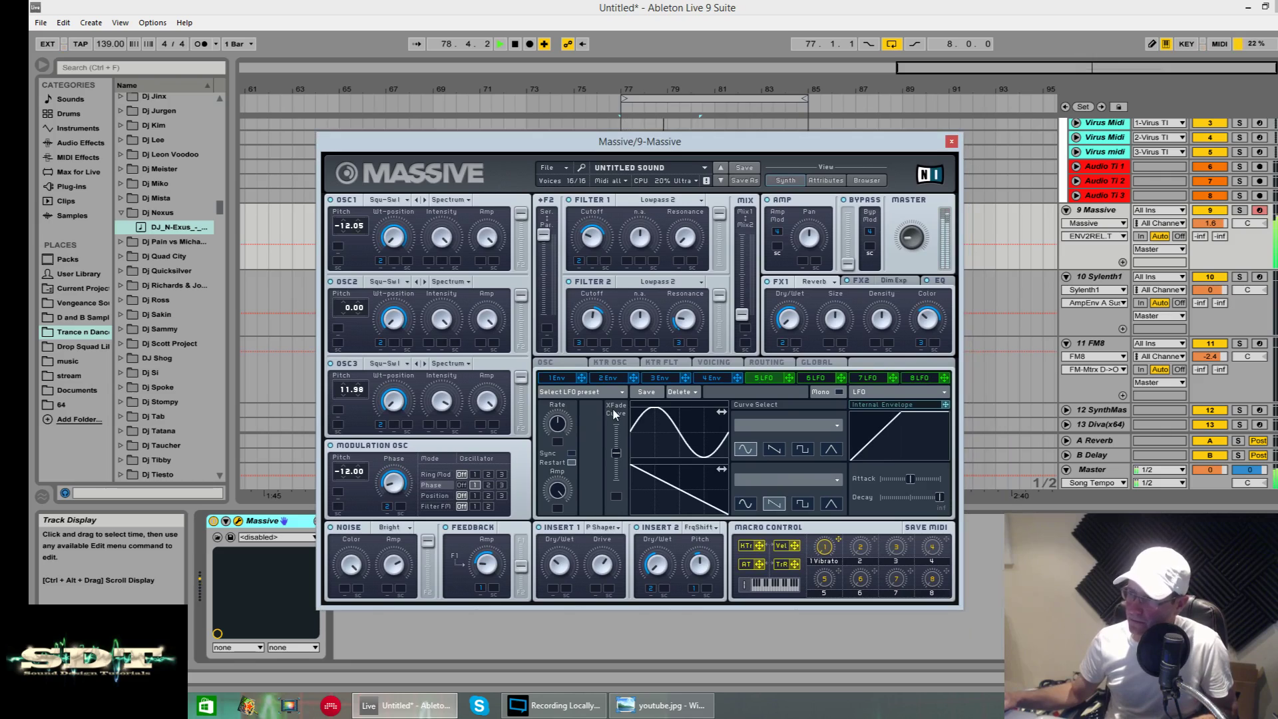
pyautogui.press('space')
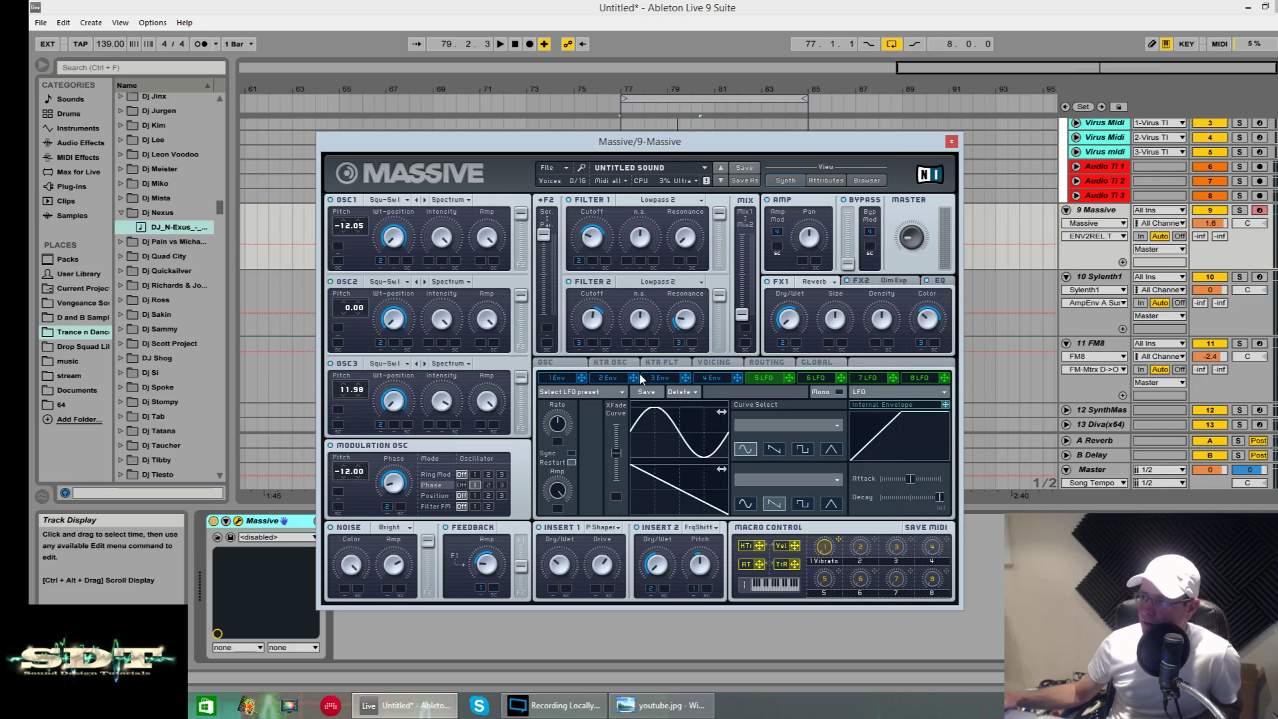
# - Go through envelopes 2 and 3, and raise envelope 4's velocity and key-tracking amounts to maximum
pyautogui.click(608, 378)
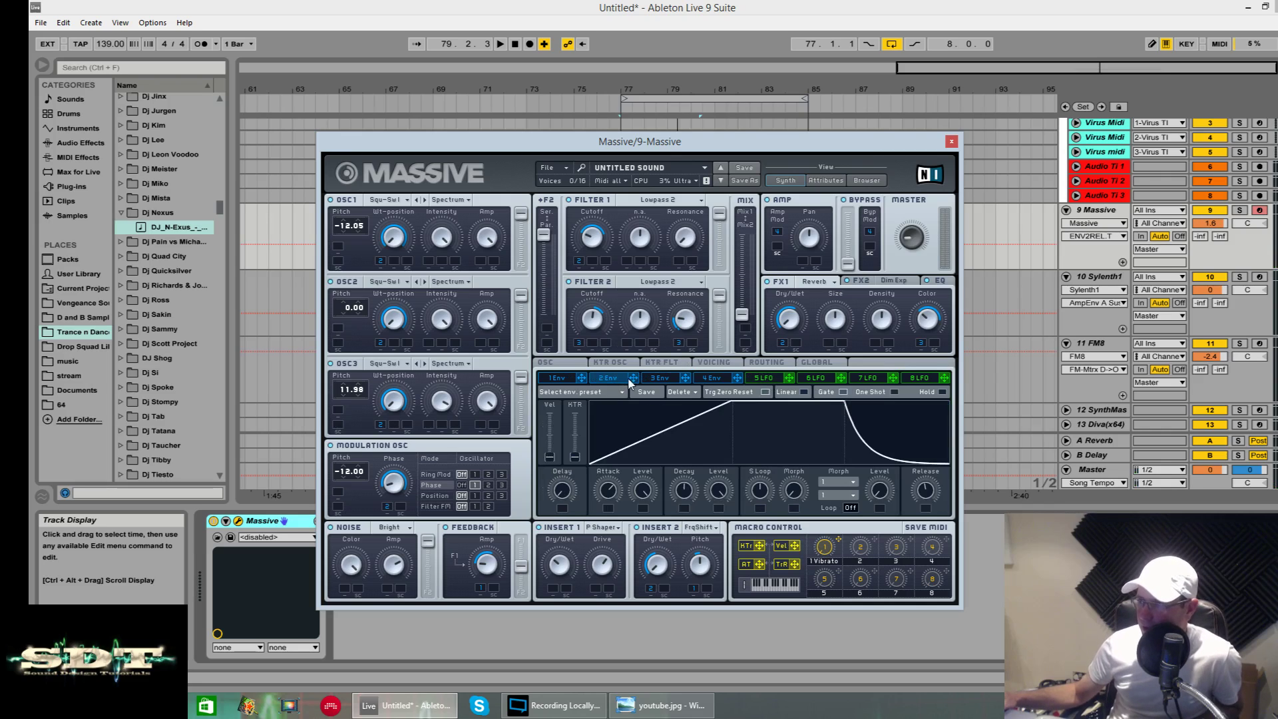
pyautogui.click(662, 378)
pyautogui.click(710, 378)
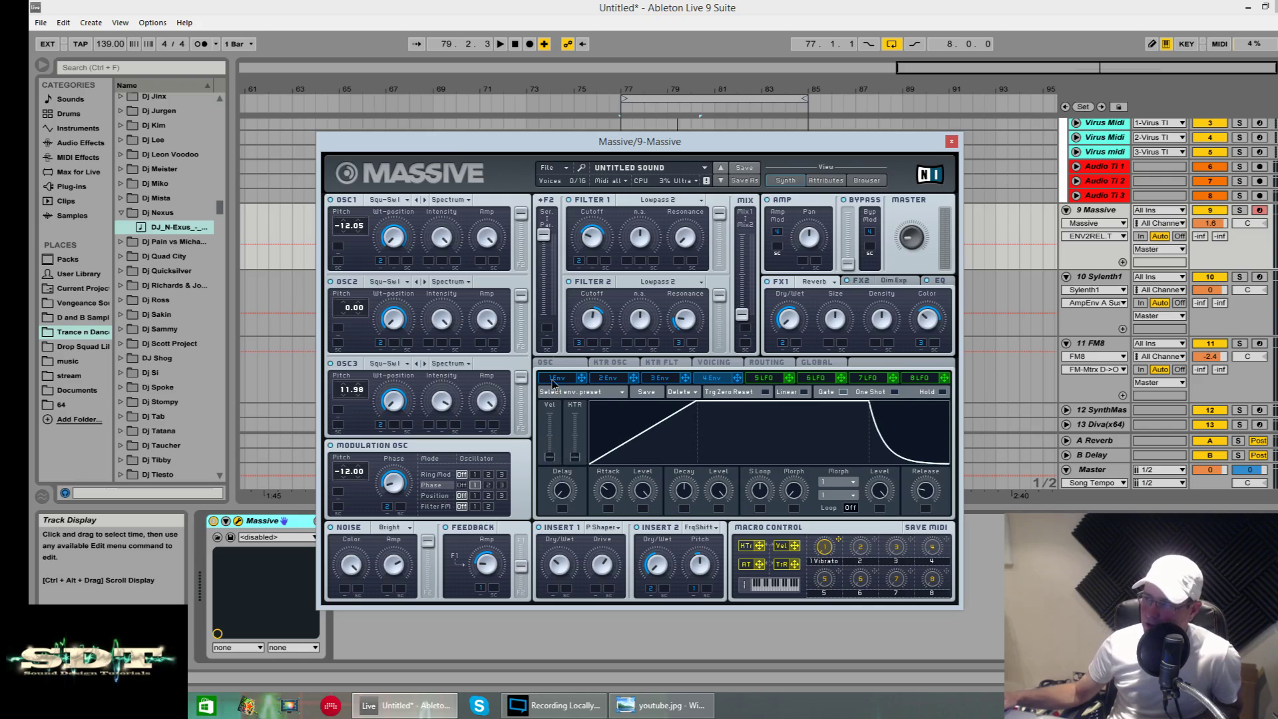
pyautogui.moveTo(544, 450); pyautogui.dragTo(547, 353)
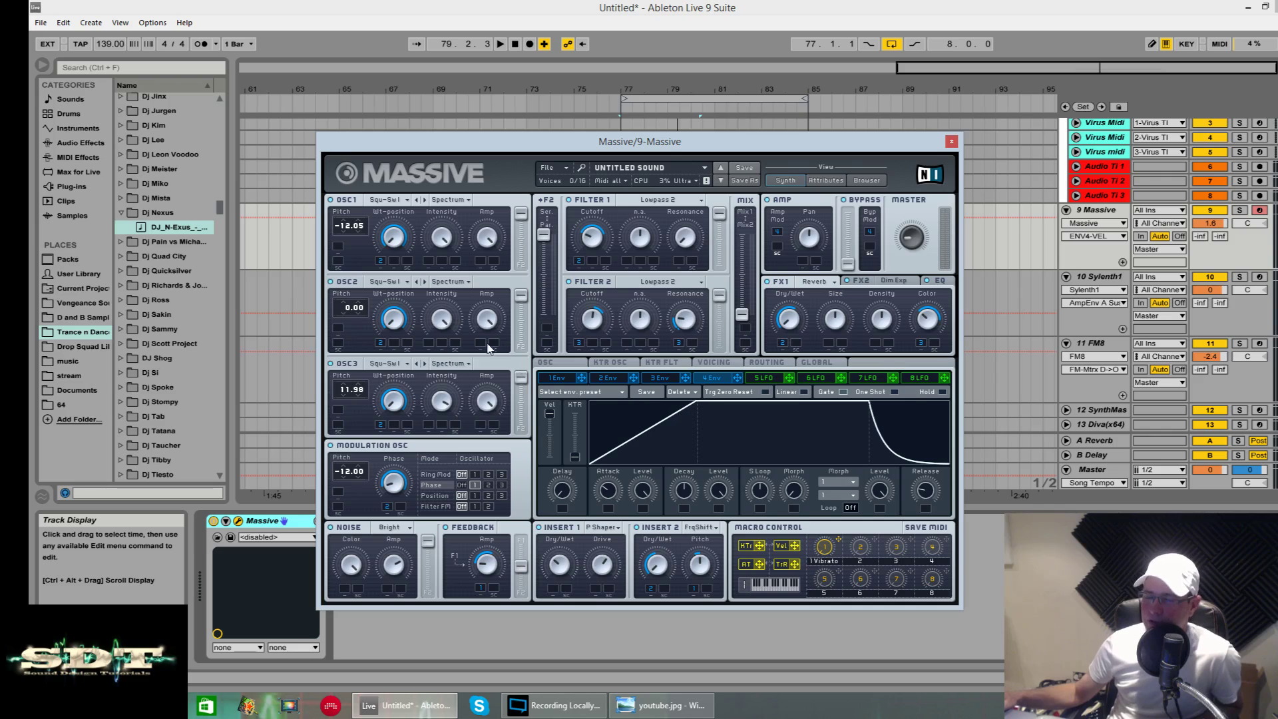
pyautogui.moveTo(576, 457); pyautogui.dragTo(560, 364)
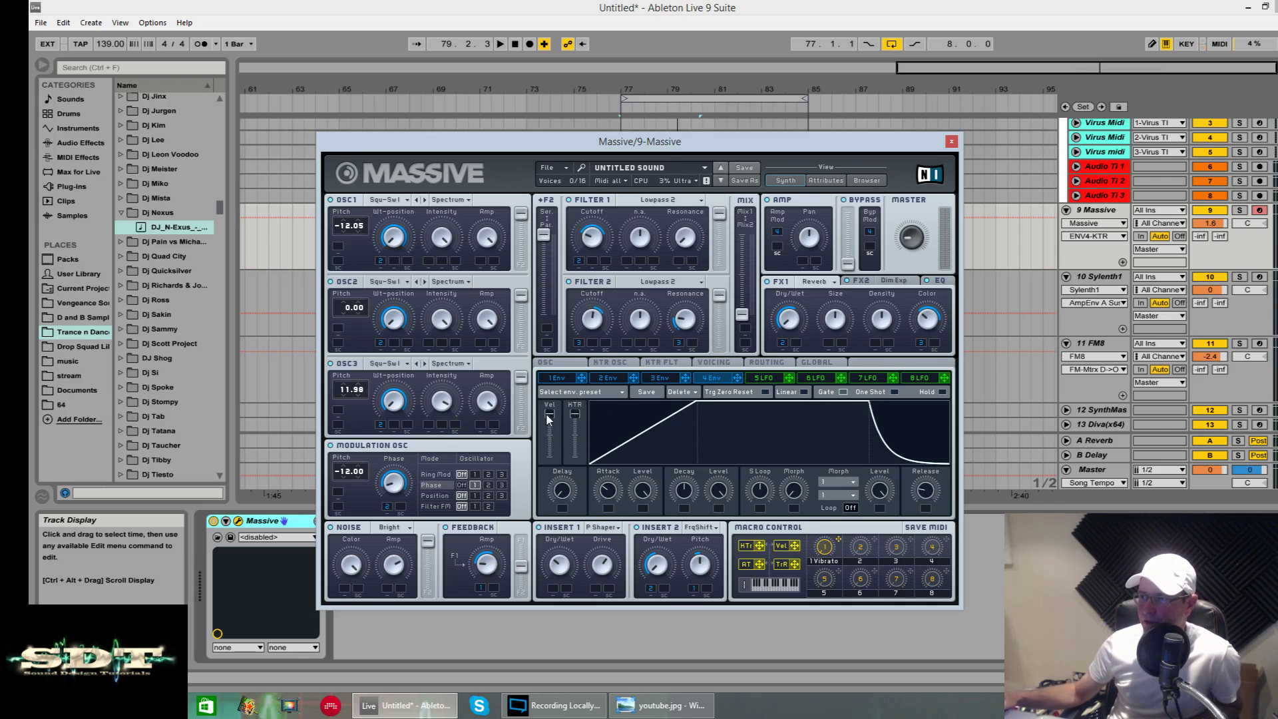
# - Examine LFO 5's type and curves, plus the oscillator, filter key-tracking and voicing pages
pyautogui.click(787, 378)
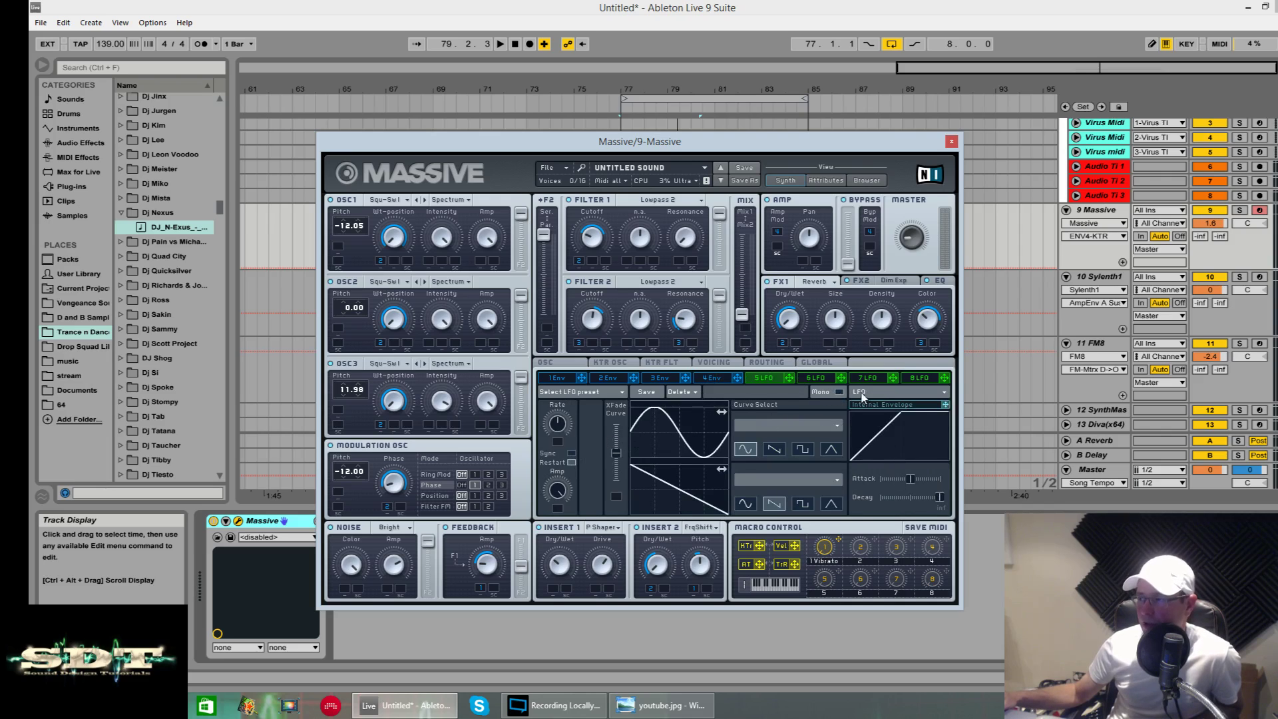
pyautogui.click(880, 394)
pyautogui.click(917, 391)
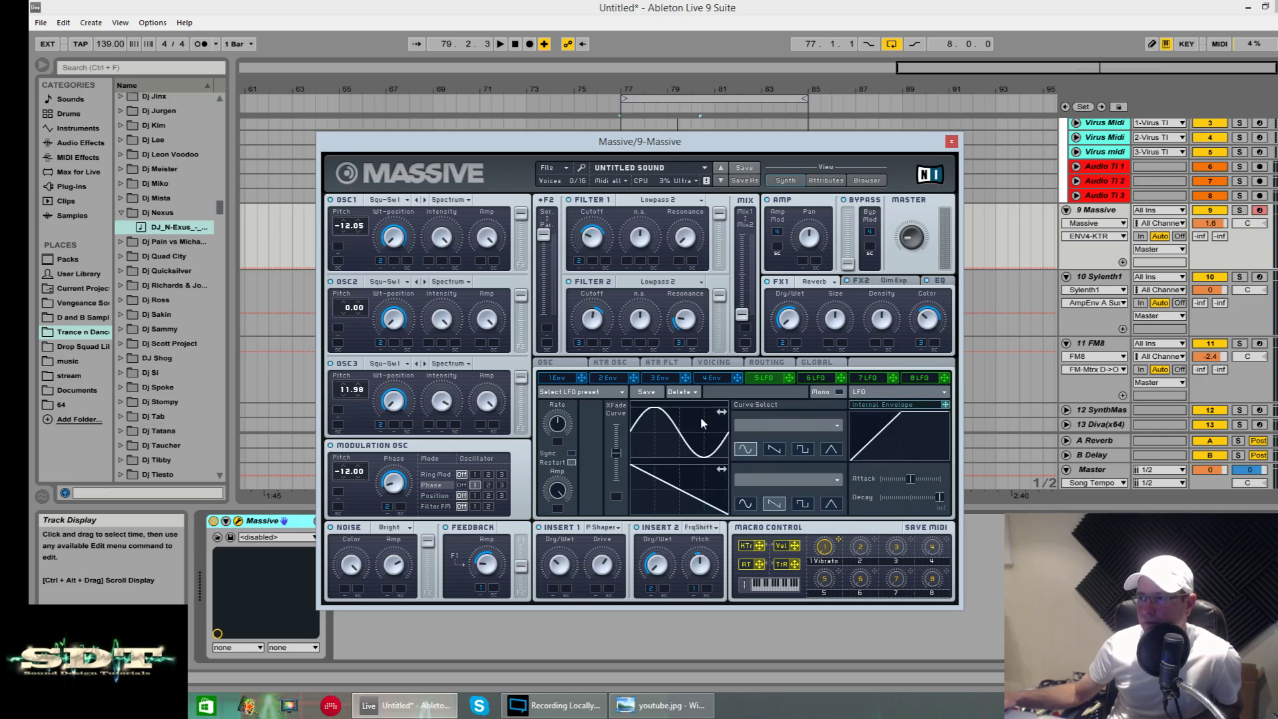
pyautogui.click(560, 364)
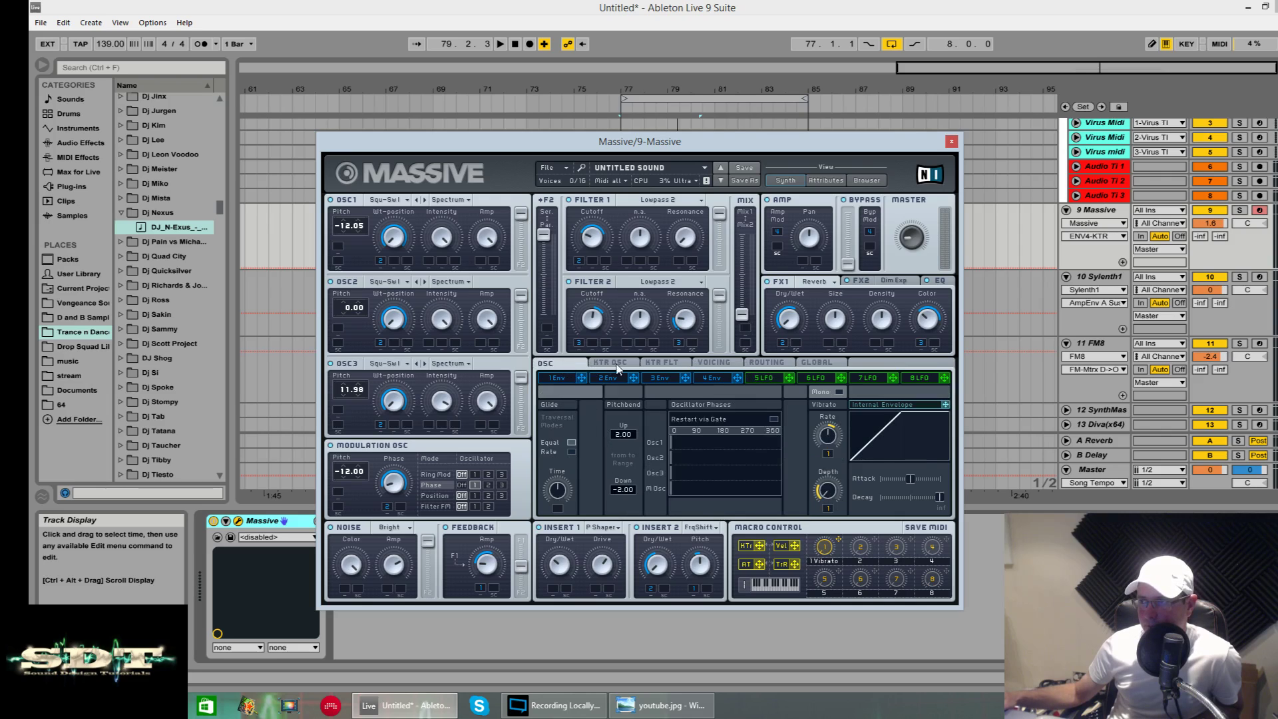
pyautogui.click(662, 364)
pyautogui.click(715, 364)
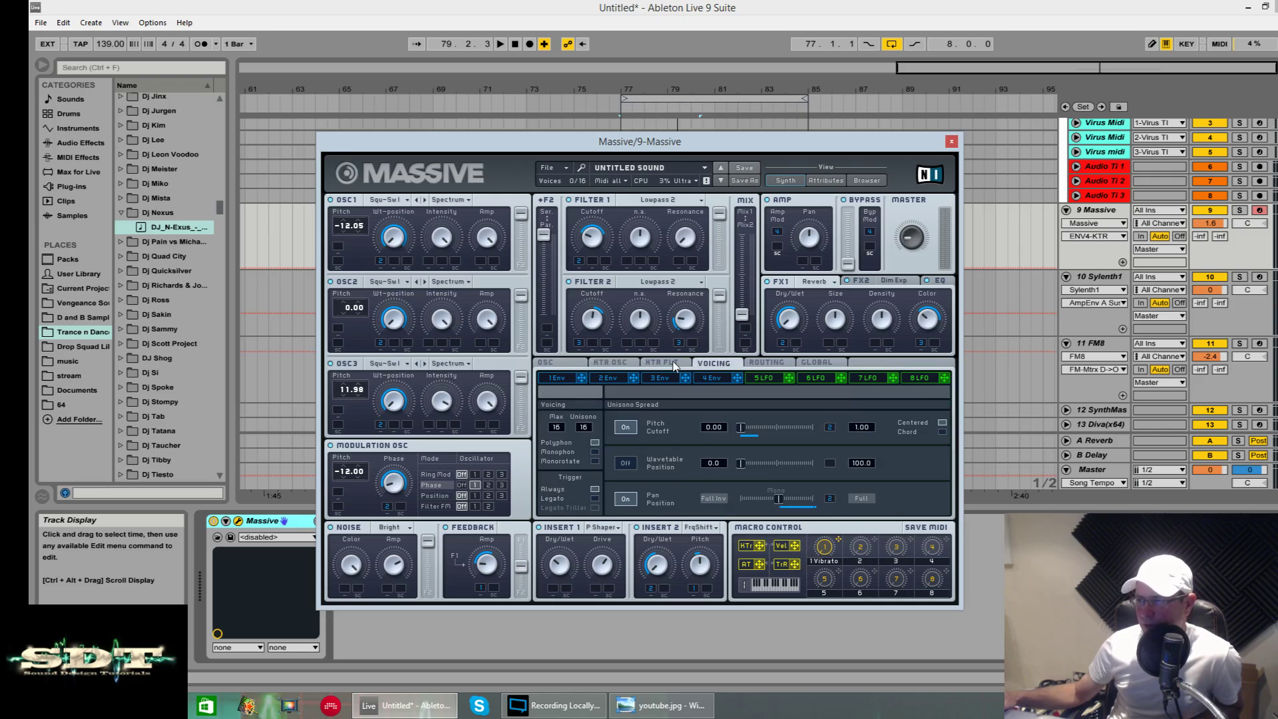
# - Examine the filter key-tracking, oscillator and voicing pages, plus the curves of envelopes 1 to 4
pyautogui.click(673, 364)
pyautogui.click(563, 365)
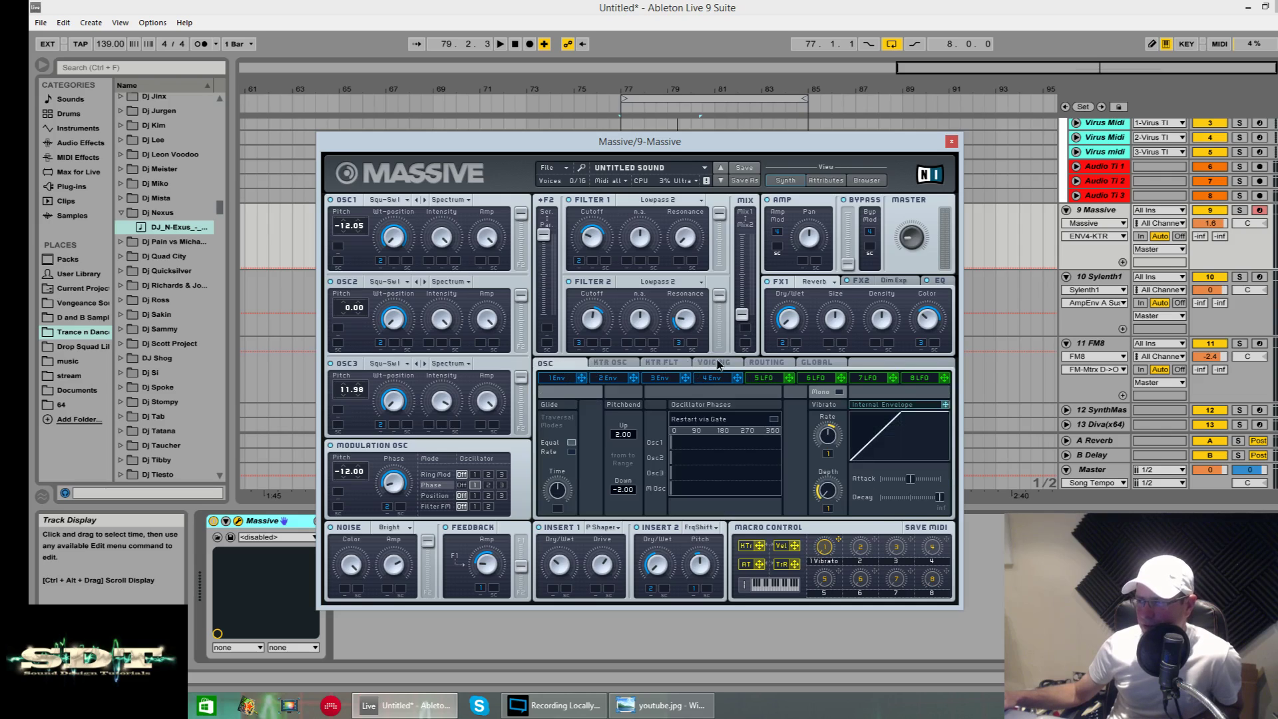
pyautogui.click(711, 364)
pyautogui.click(563, 365)
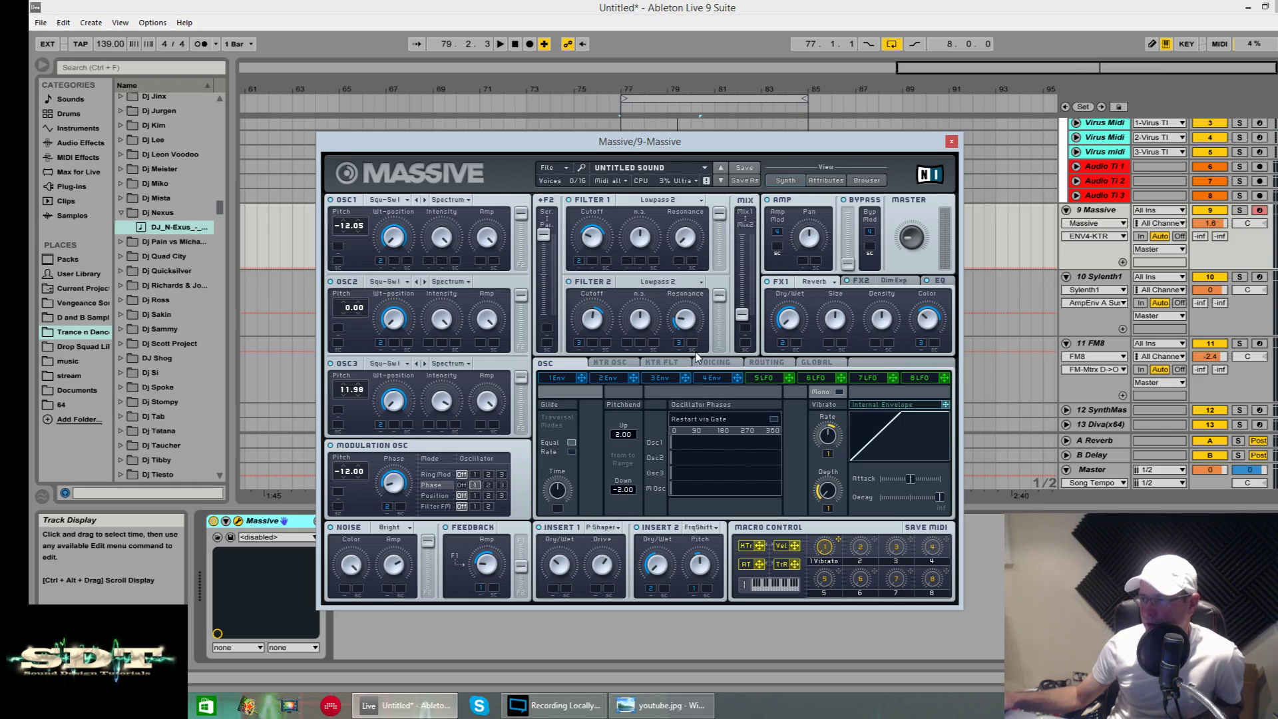
pyautogui.click(559, 378)
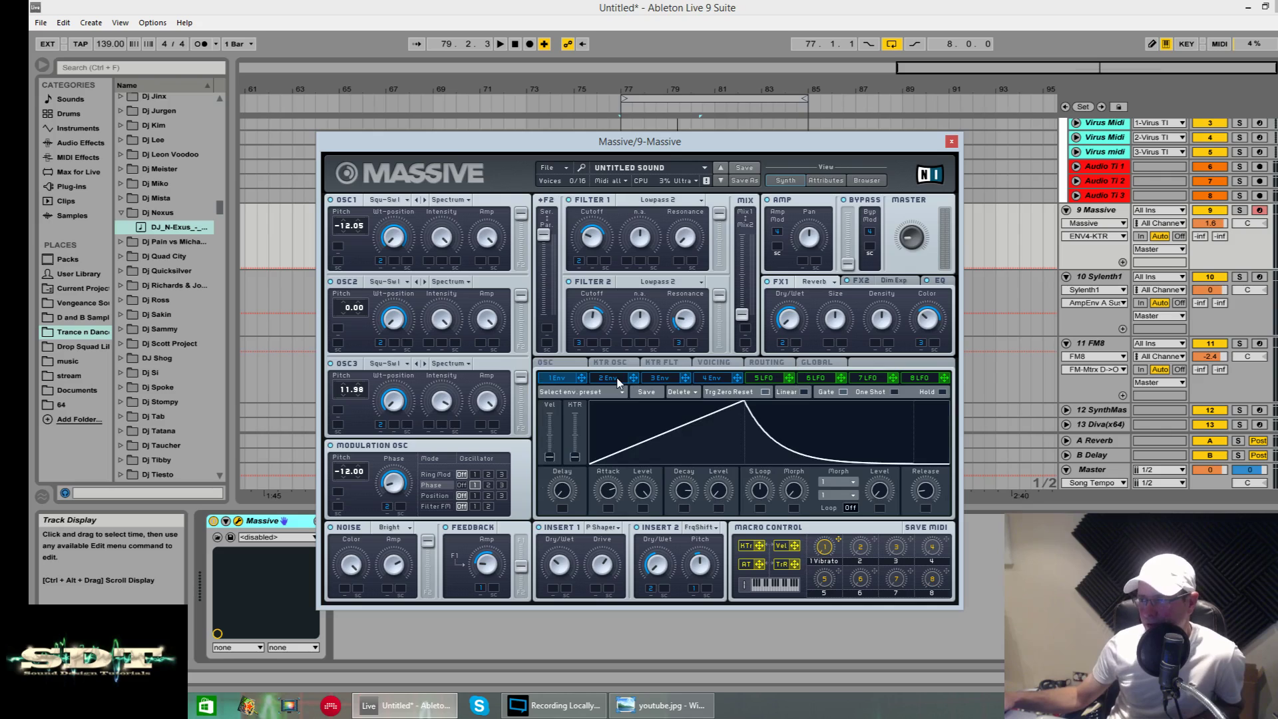
pyautogui.click(661, 380)
pyautogui.click(712, 378)
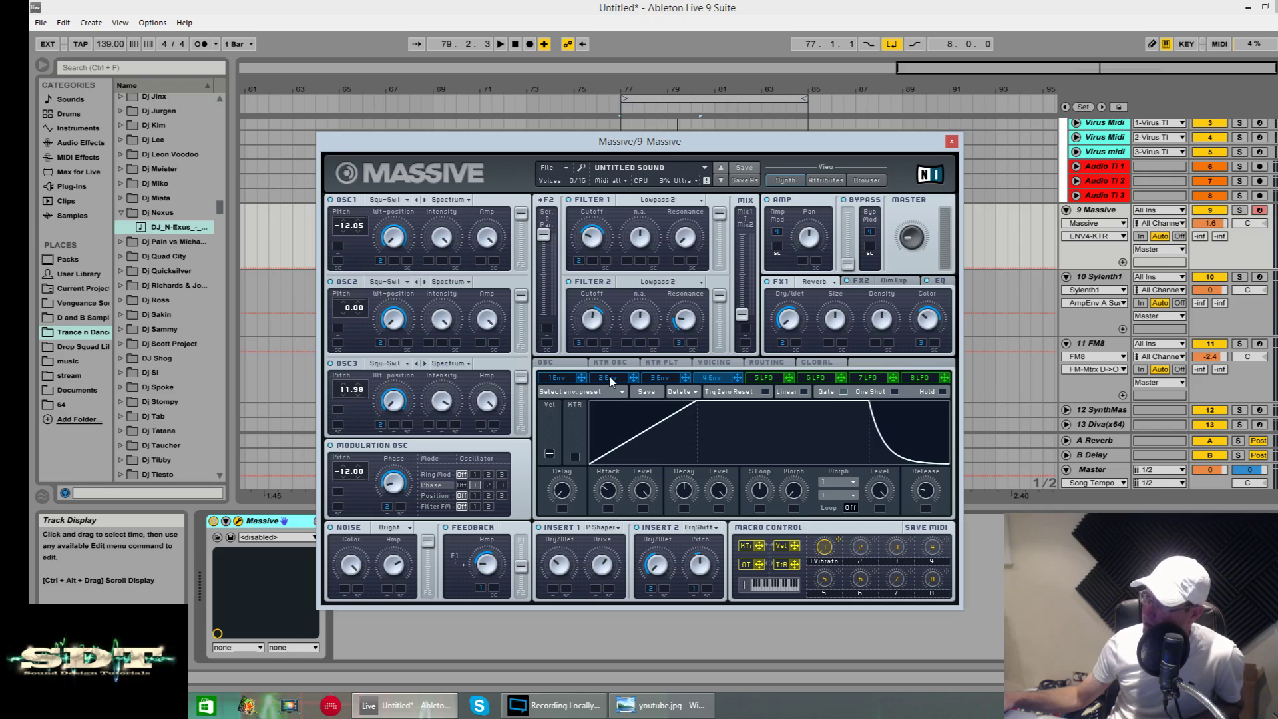
pyautogui.click(609, 379)
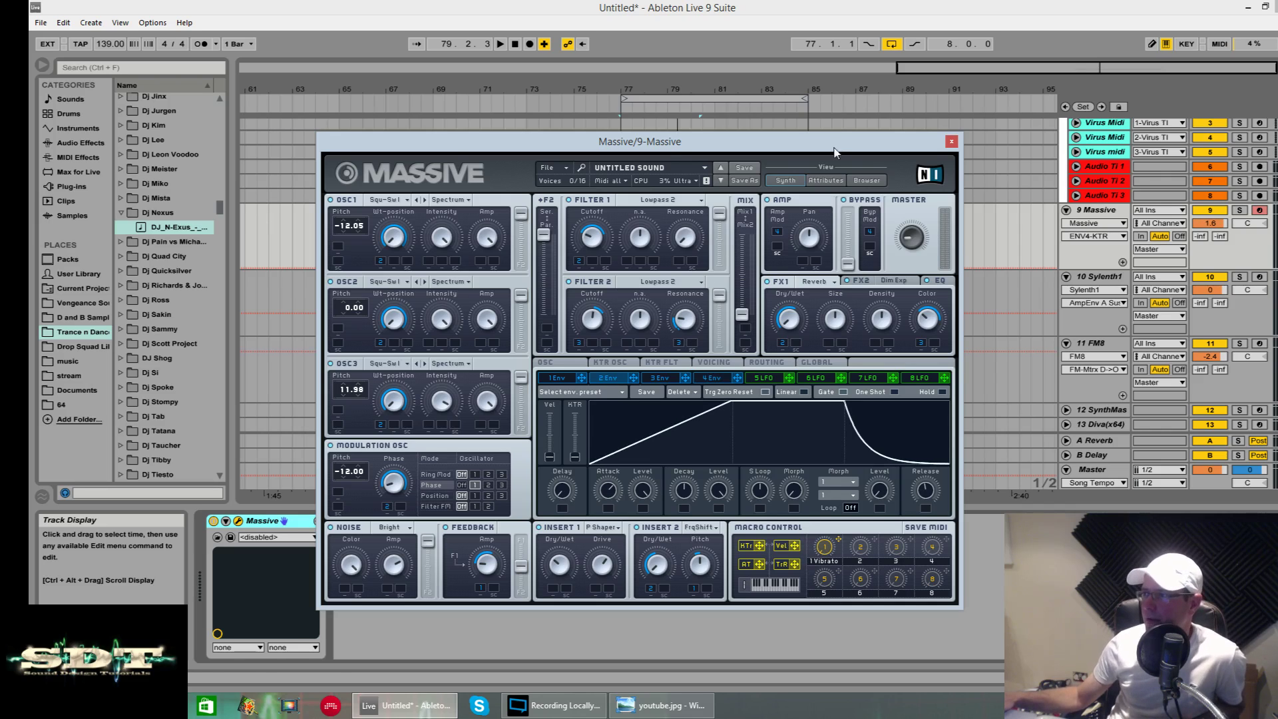
# - Reposition the Massive editor window higher over the arrangement, clear of the device area
pyautogui.moveTo(838, 147); pyautogui.dragTo(829, 90)
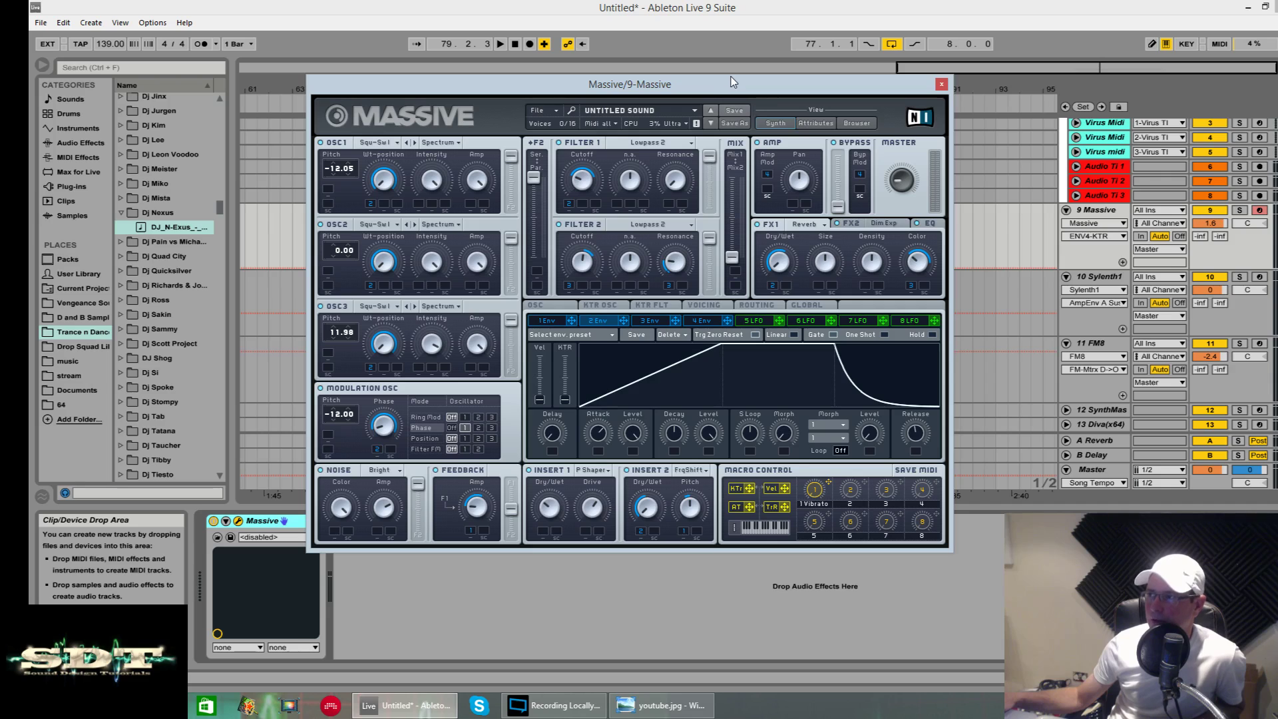
pyautogui.moveTo(734, 79); pyautogui.dragTo(692, 97)
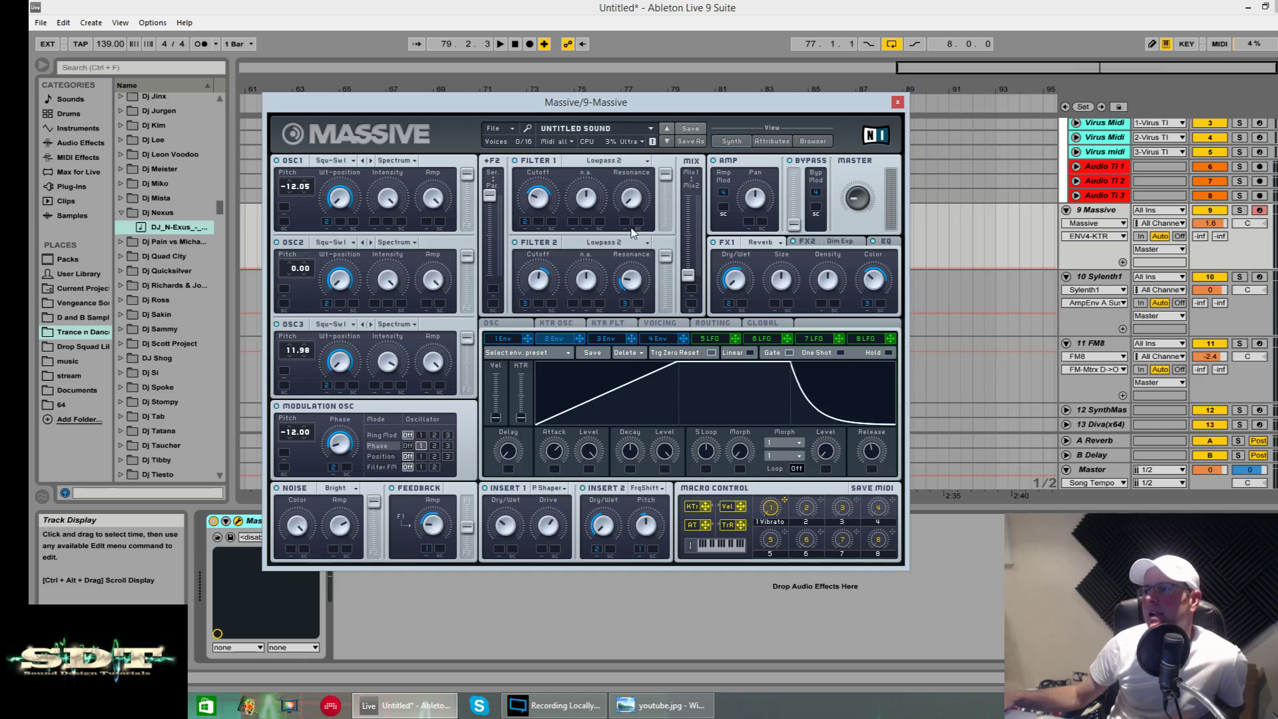
pyautogui.moveTo(615, 102); pyautogui.dragTo(619, 82)
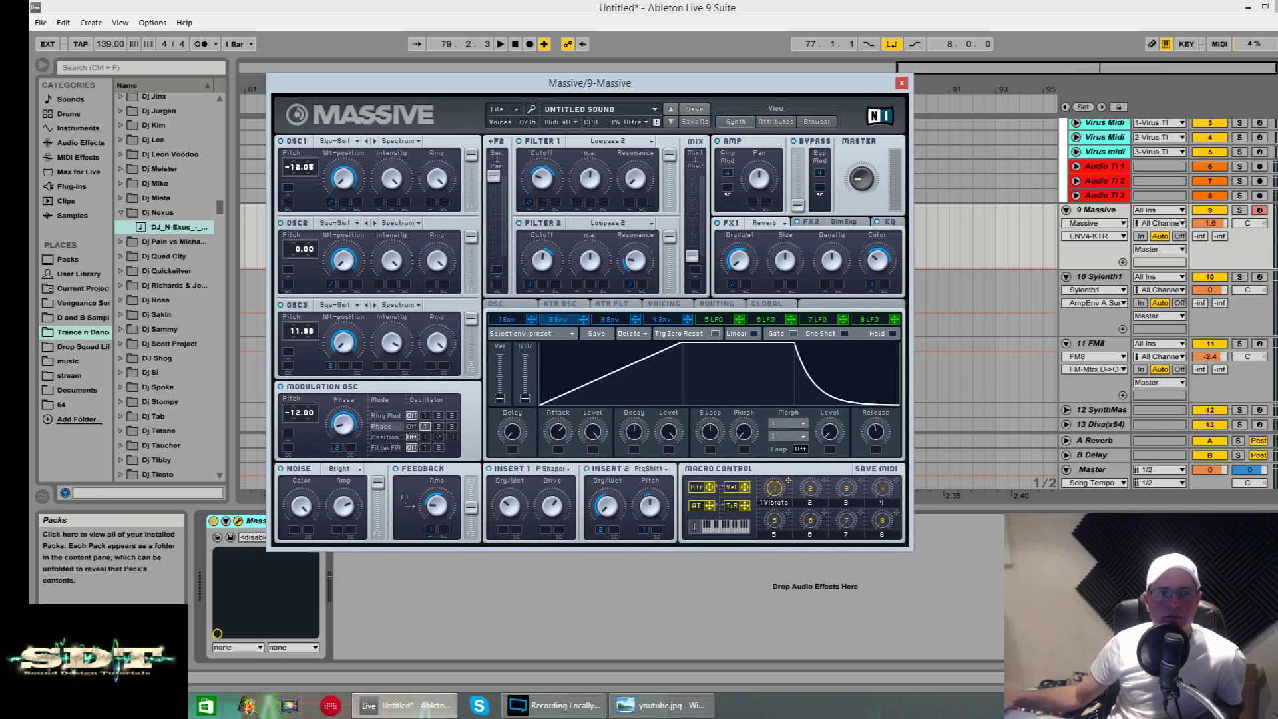
pyautogui.hotkey('alt', 'Tab')
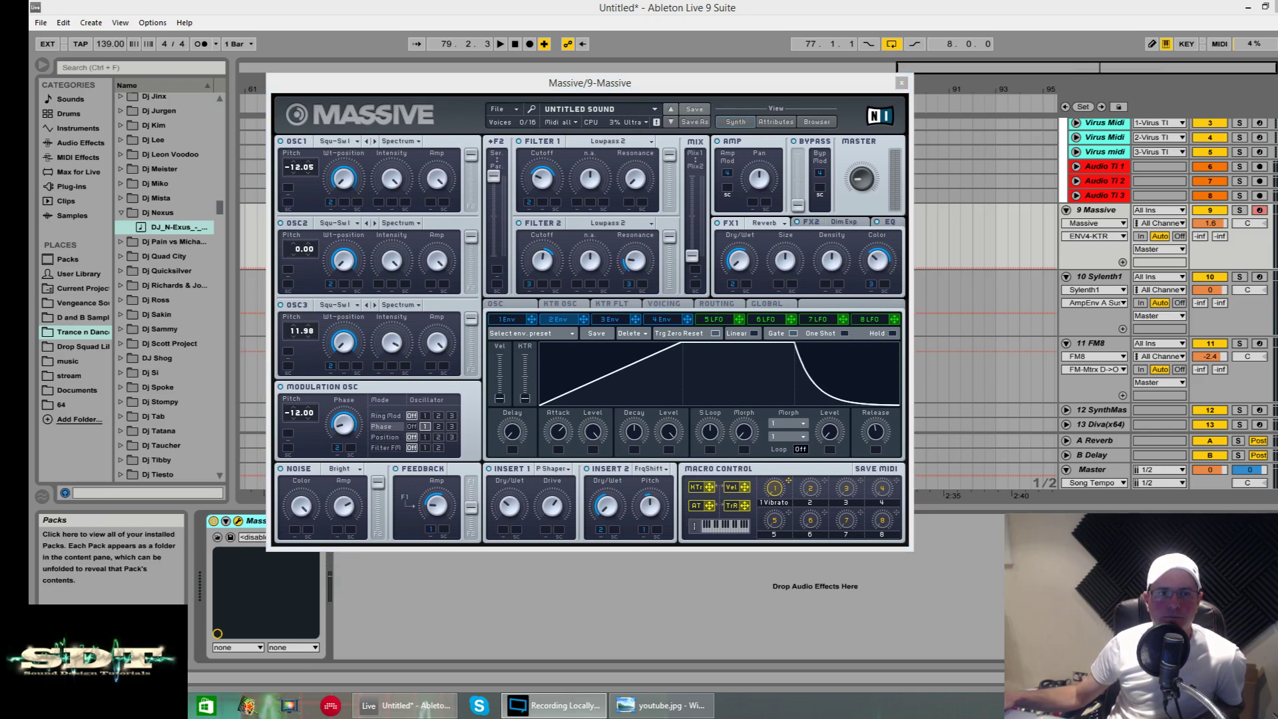